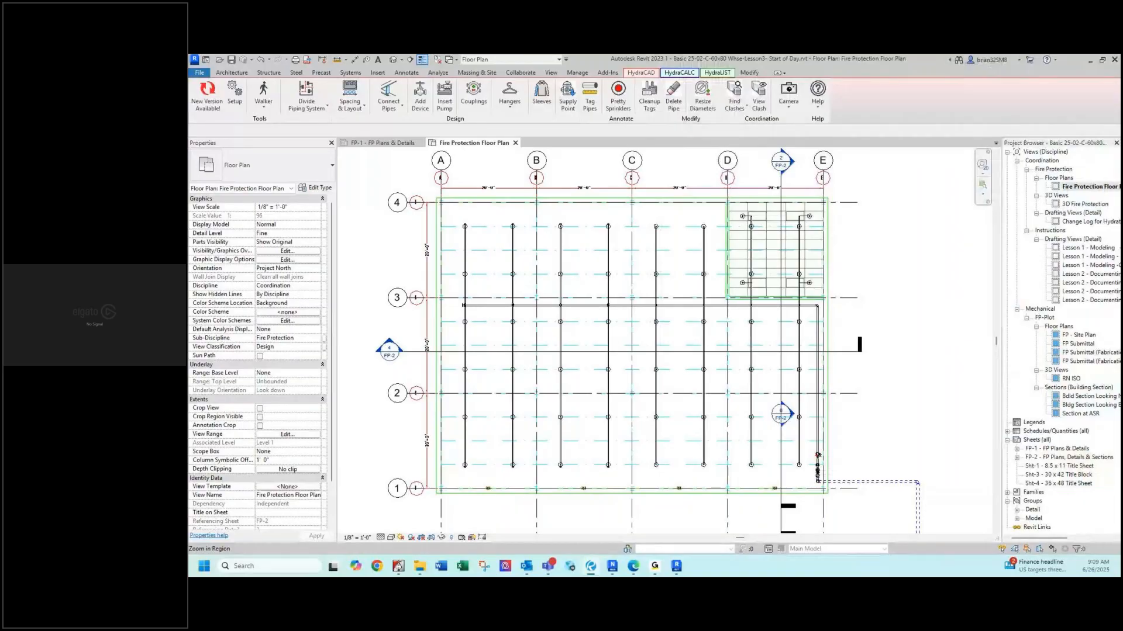
# Close the current Revit session without saving the changes to the Lesson 3 project and relaunch Revit 2023.
pyautogui.click(1114, 60)
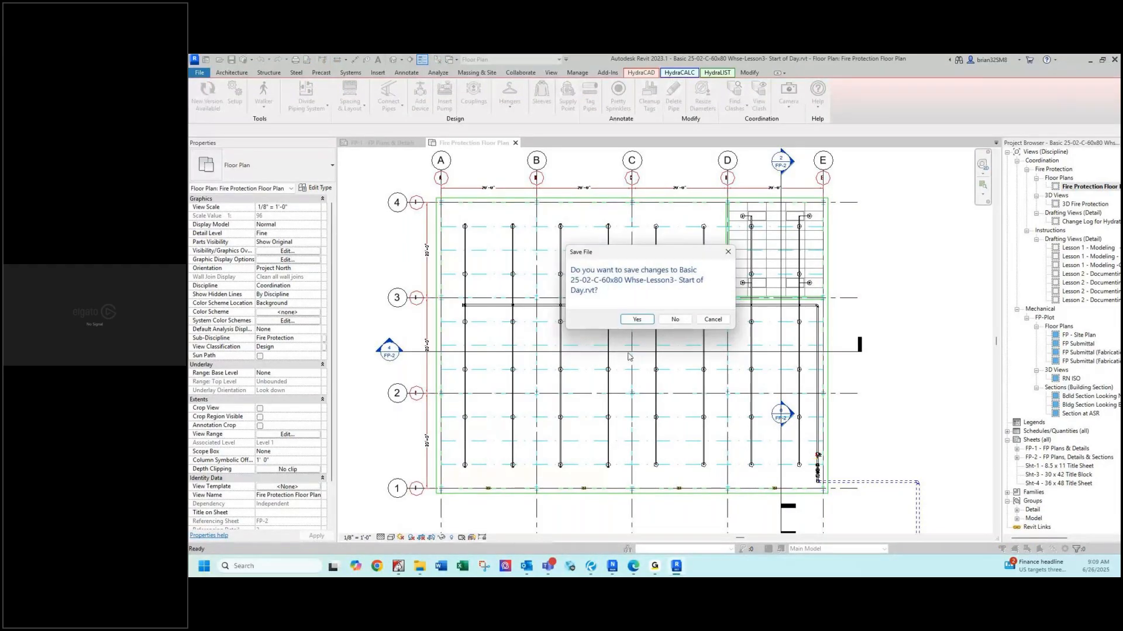
pyautogui.click(667, 321)
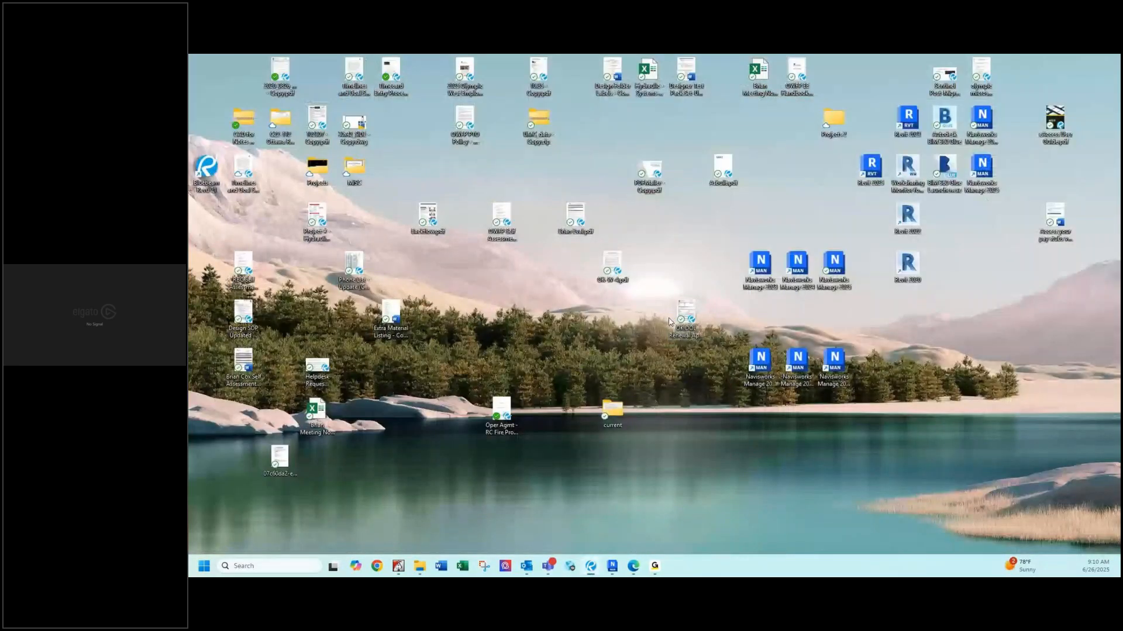
pyautogui.doubleClick(910, 123)
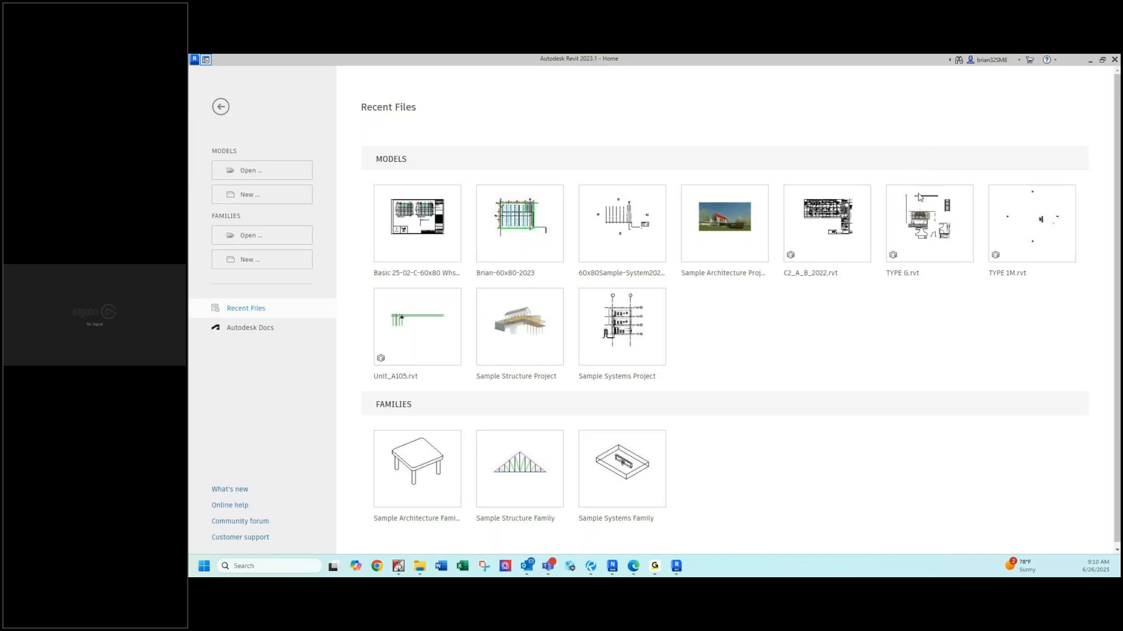
# Open the Basic 25-02-C-60x80 Whse-Lesson3- Start of Day.rvt project from C:\HES\Revit On-Line BASIC Training.
pyautogui.click(246, 173)
pyautogui.moveTo(1013, 306); pyautogui.dragTo(615, 271)
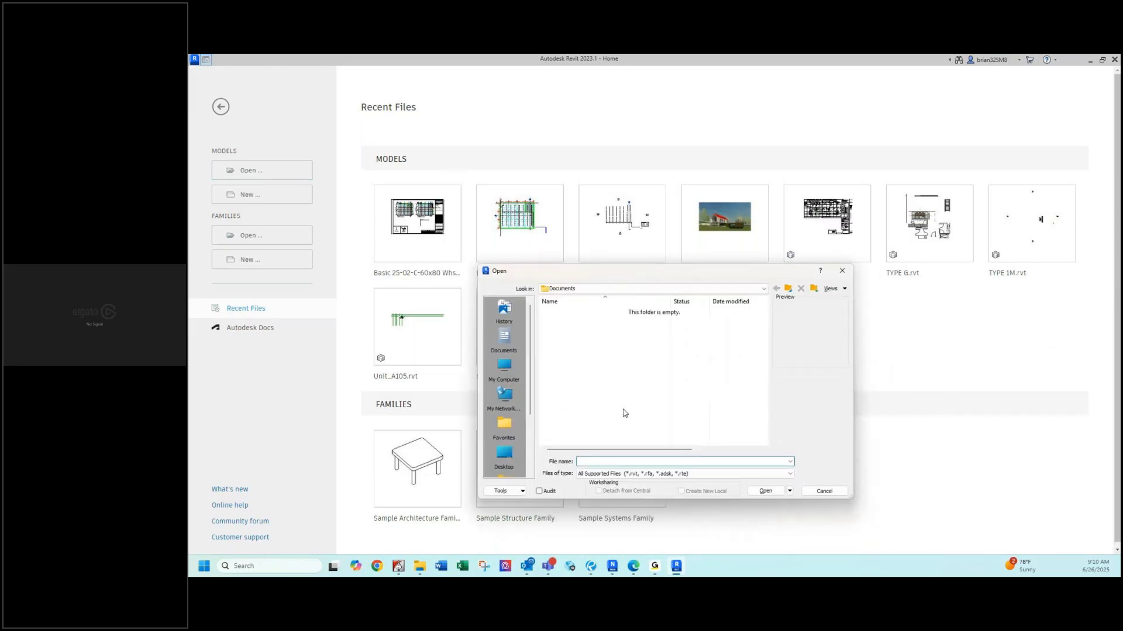
pyautogui.click(764, 288)
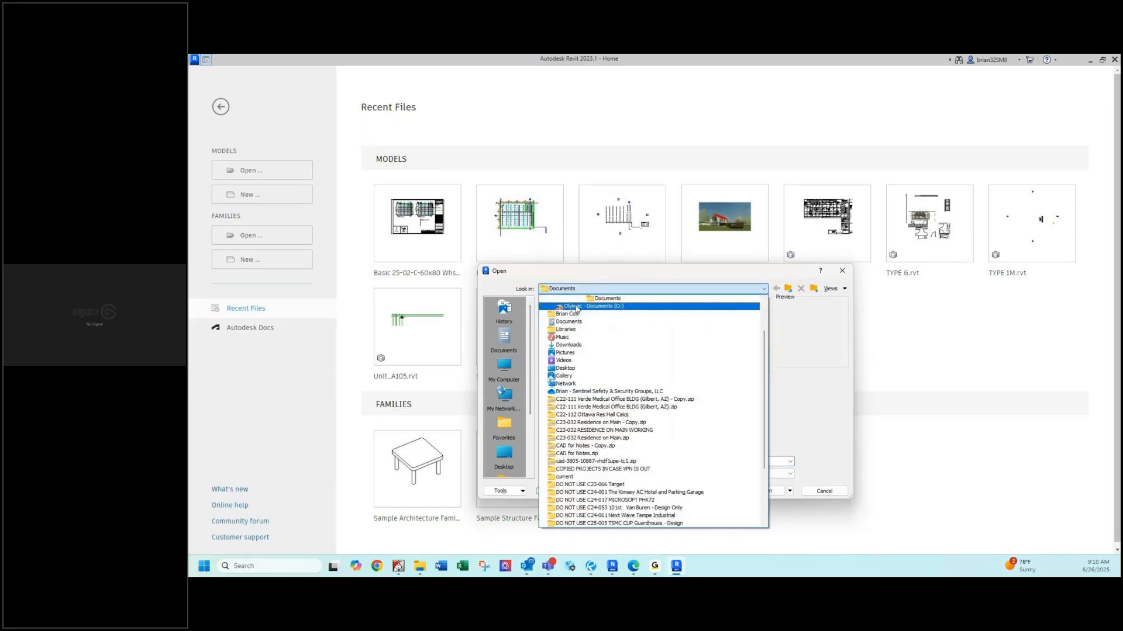
pyautogui.click(576, 314)
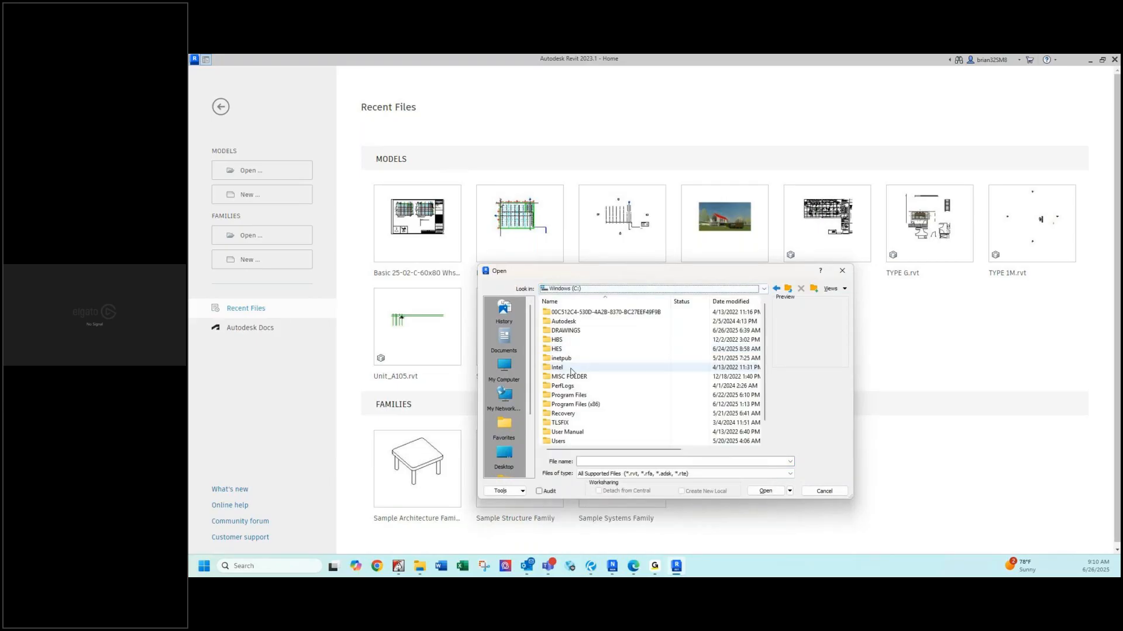
pyautogui.doubleClick(556, 350)
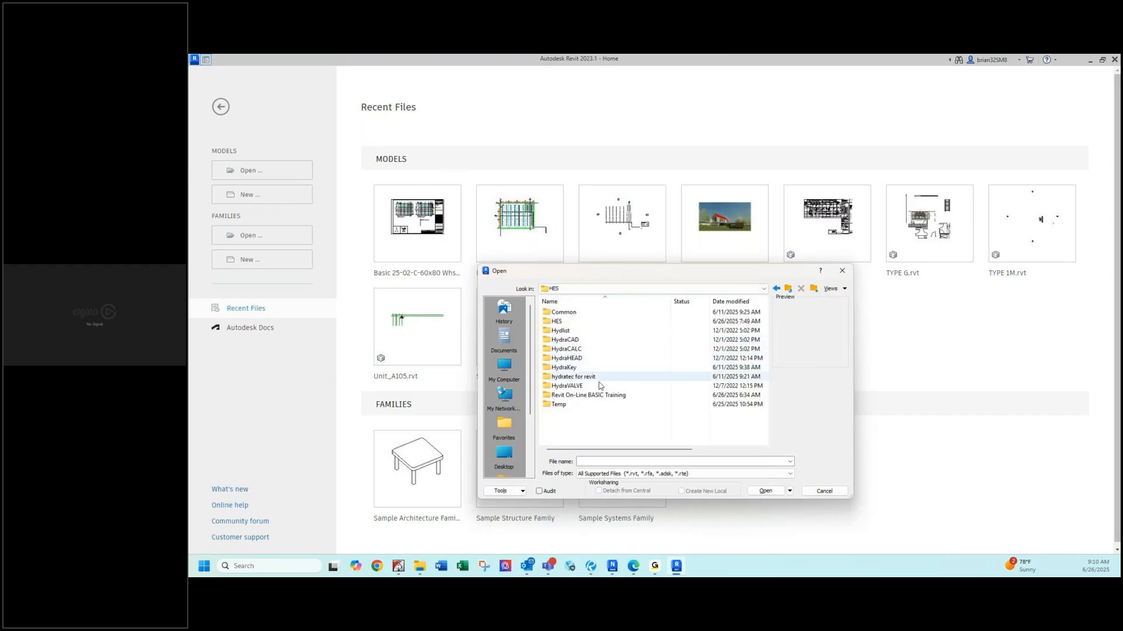
pyautogui.doubleClick(585, 396)
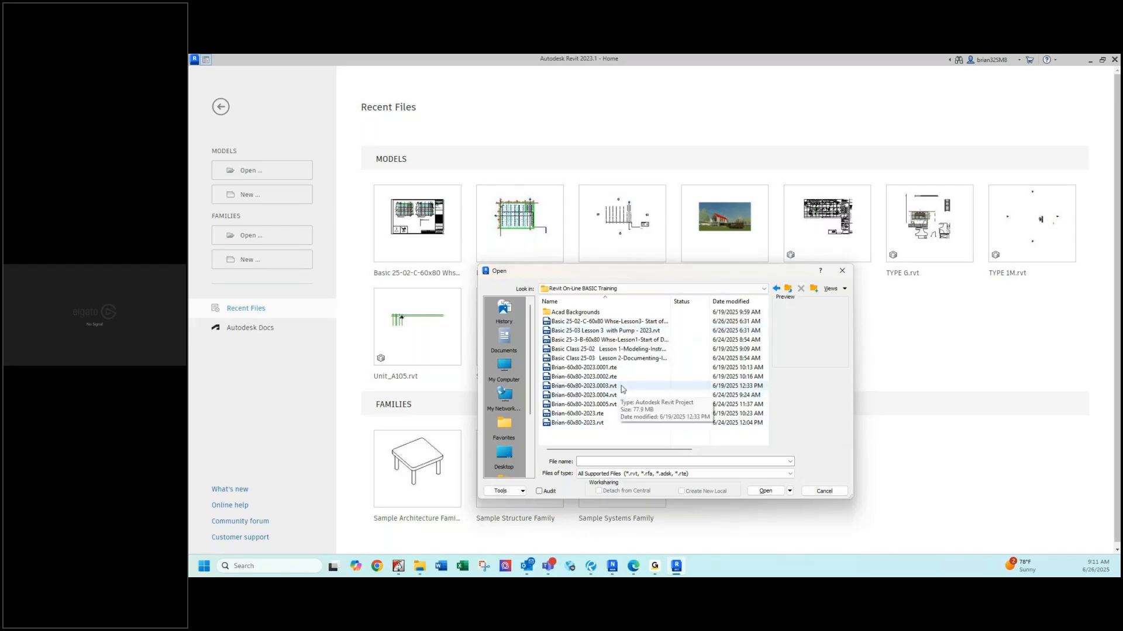
pyautogui.doubleClick(613, 322)
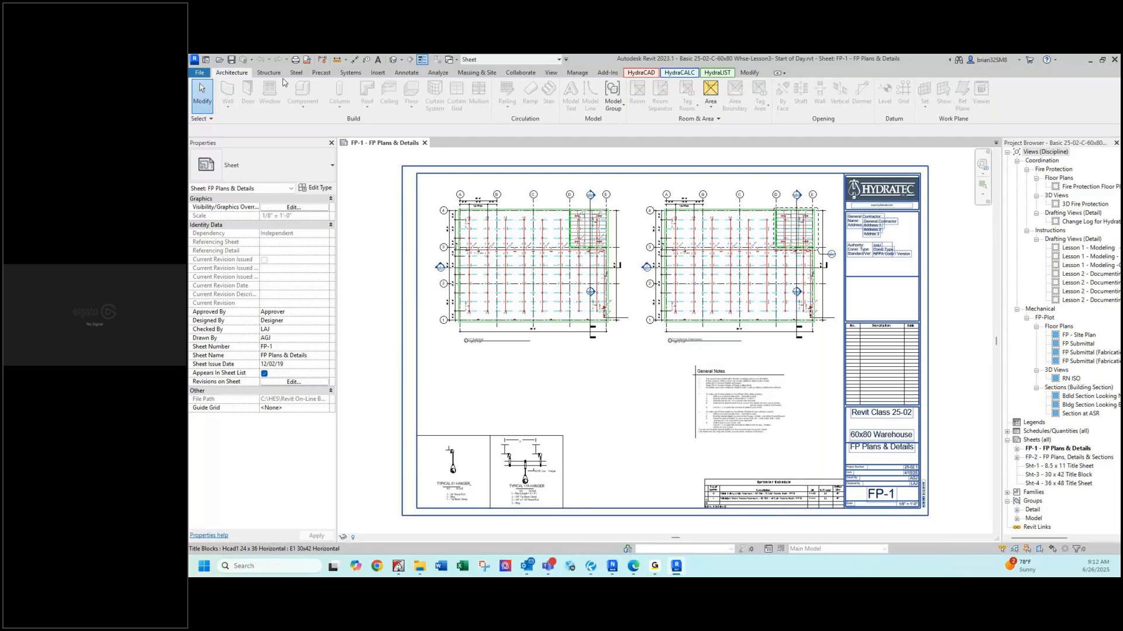
# Save the project under the existing personal 60x80-2023 .rvt file name in the training folder, replacing that file.
pyautogui.click(200, 73)
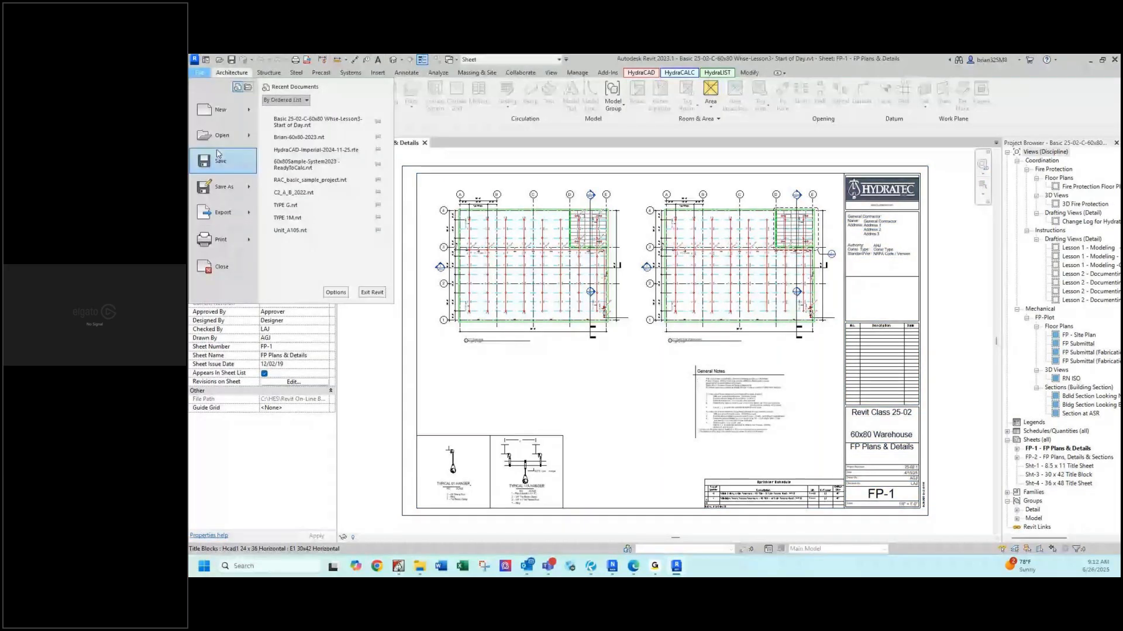
pyautogui.moveTo(228, 186)
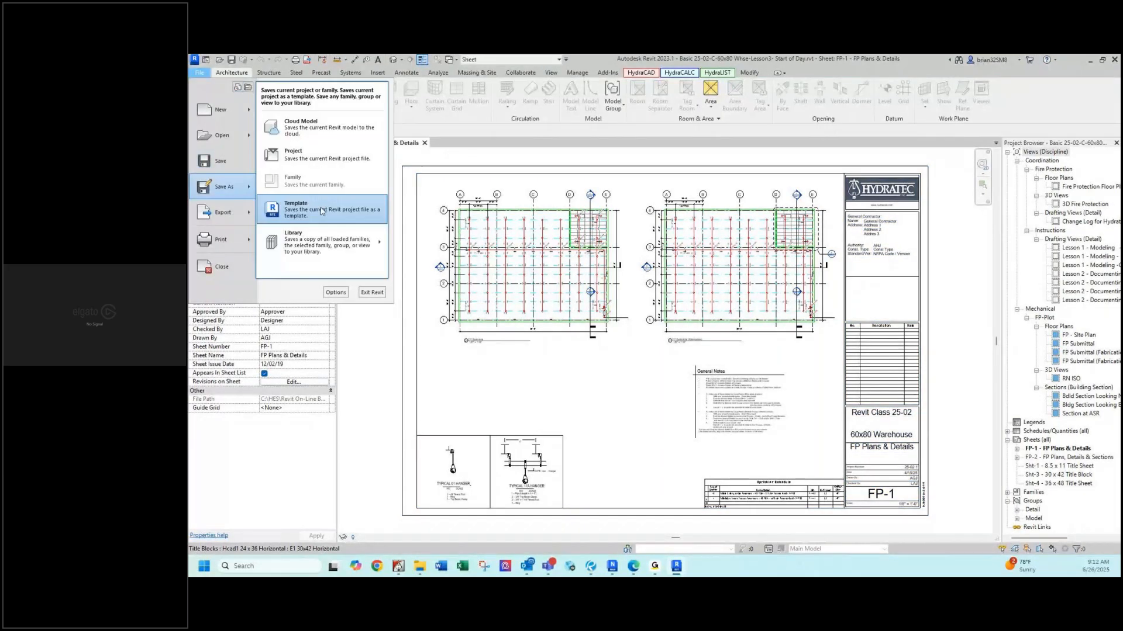
pyautogui.click(298, 156)
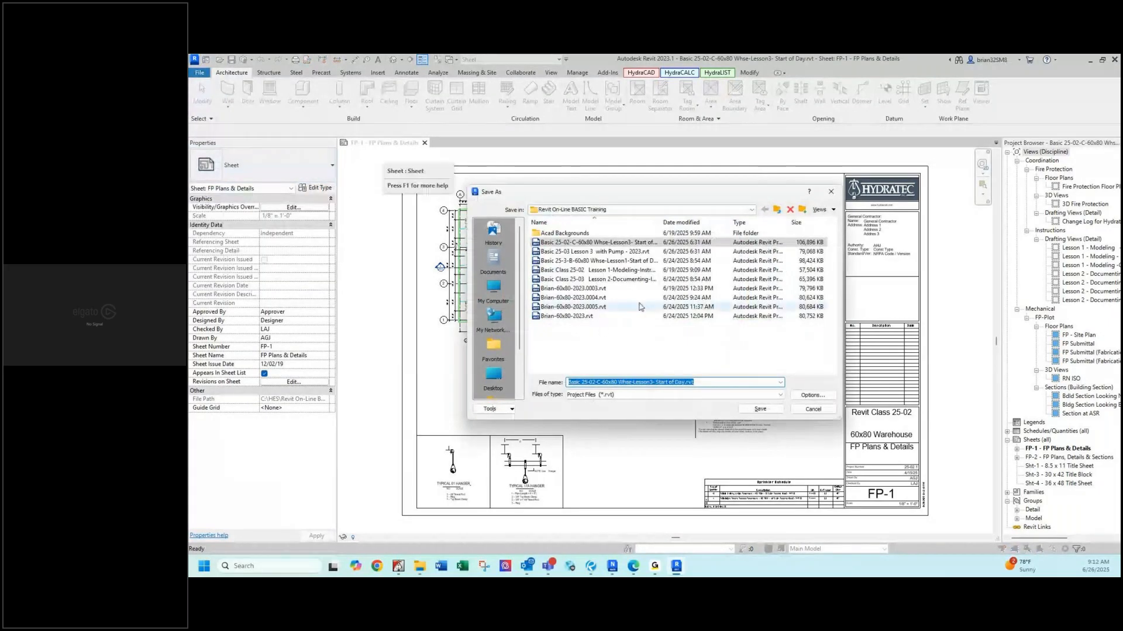
pyautogui.click(566, 319)
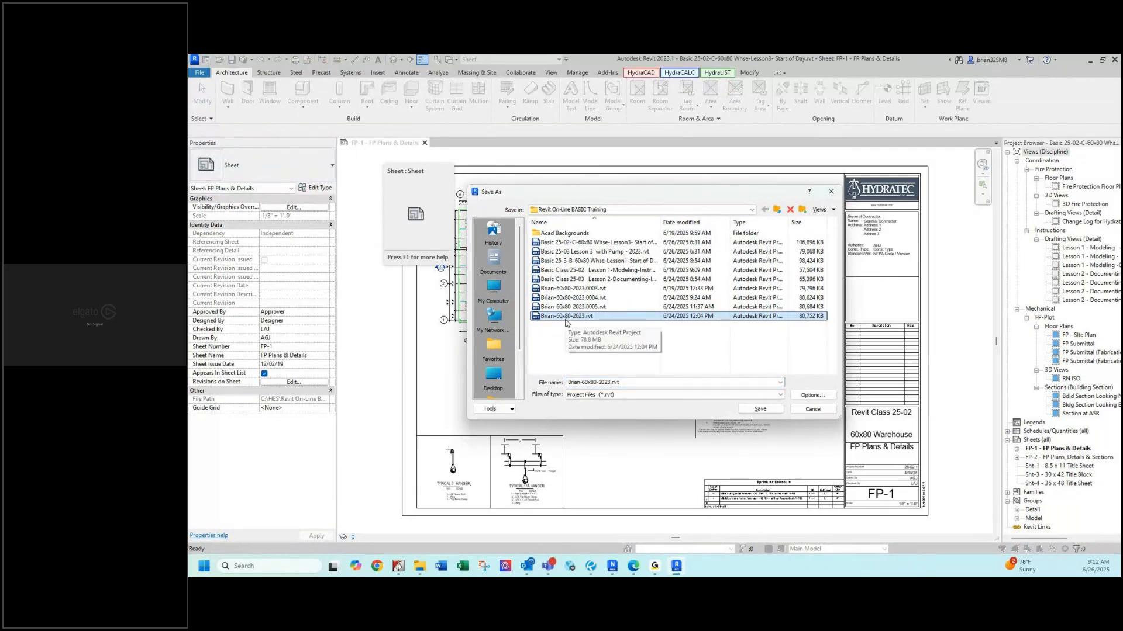
pyautogui.click(760, 410)
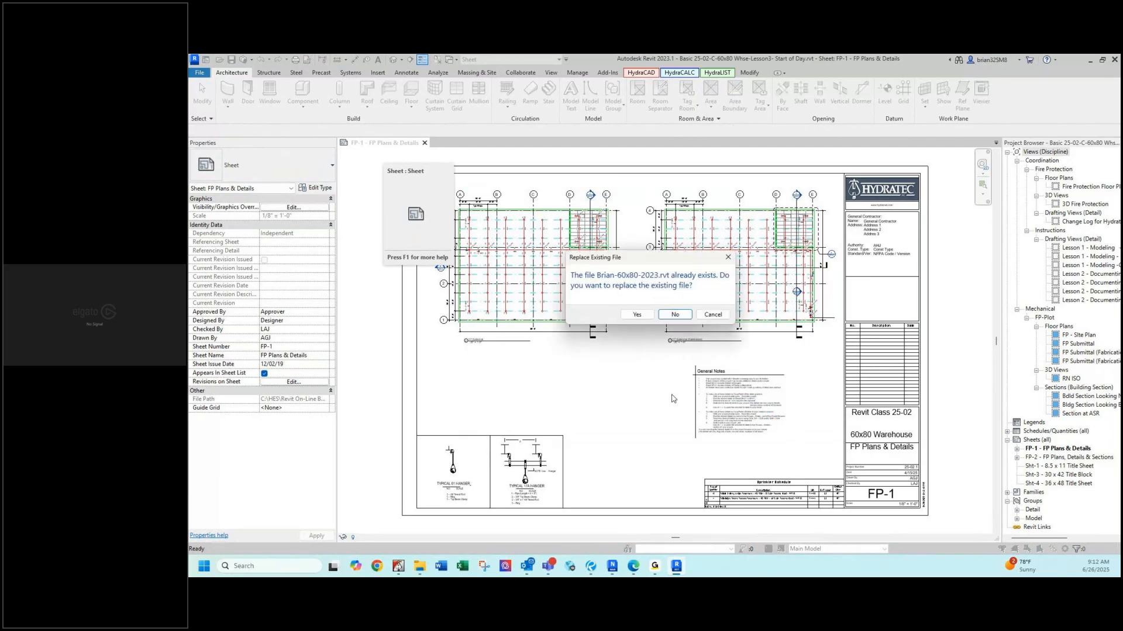
pyautogui.click(637, 314)
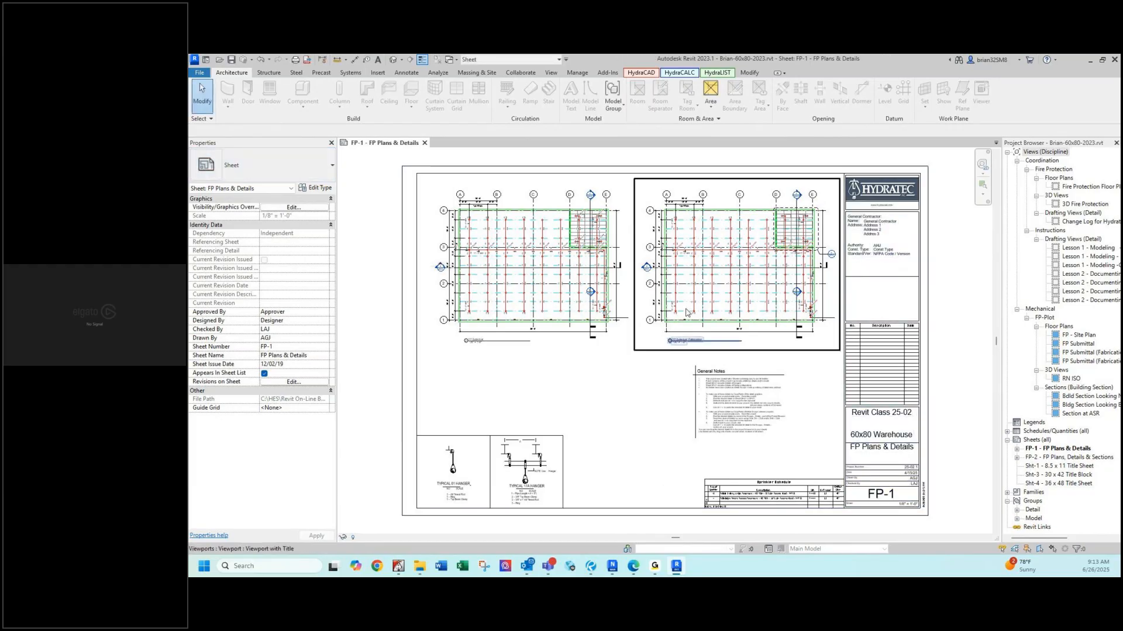
# Open the Fire Protection Floor Plan view and close the FP-1 sheet view.
pyautogui.doubleClick(1081, 187)
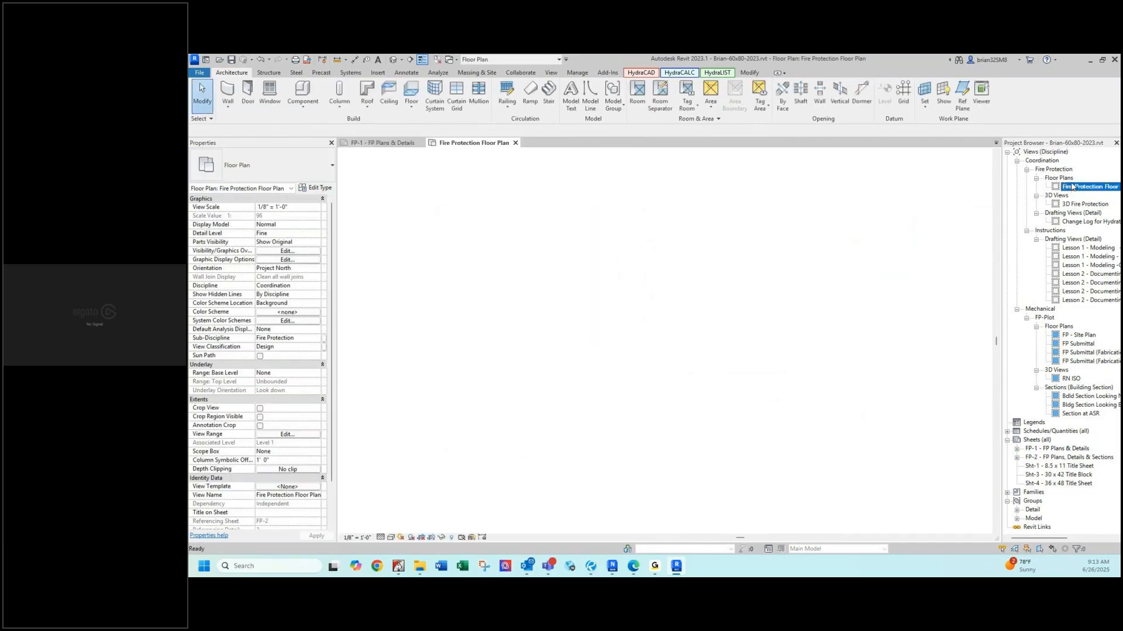
pyautogui.click(420, 143)
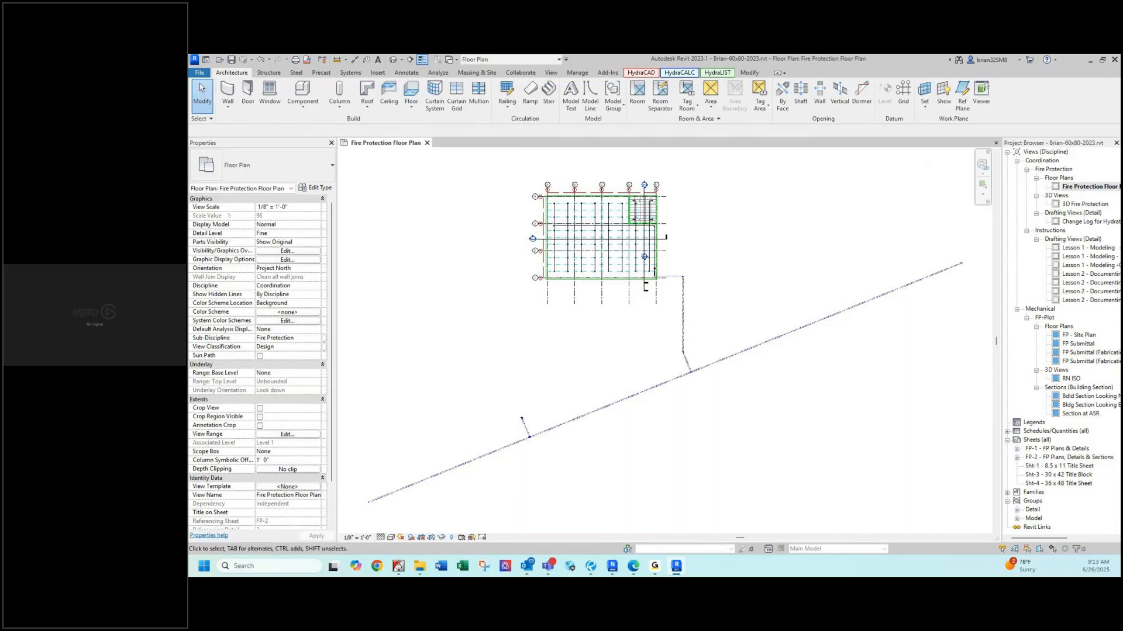
# Place Revit beside the Lesson 3 PDF in Revu and examine slide 8 on HydraCALC Setup at full window size.
pyautogui.moveTo(1120, 270); pyautogui.dragTo(469, 90)
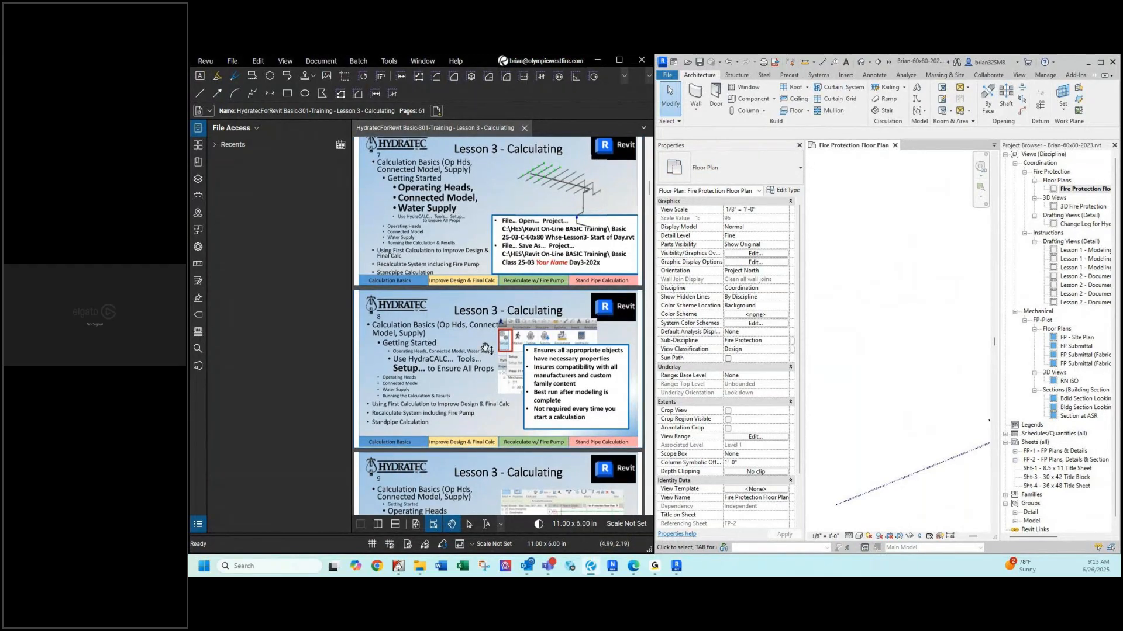
pyautogui.scroll(-1, 486, 349)
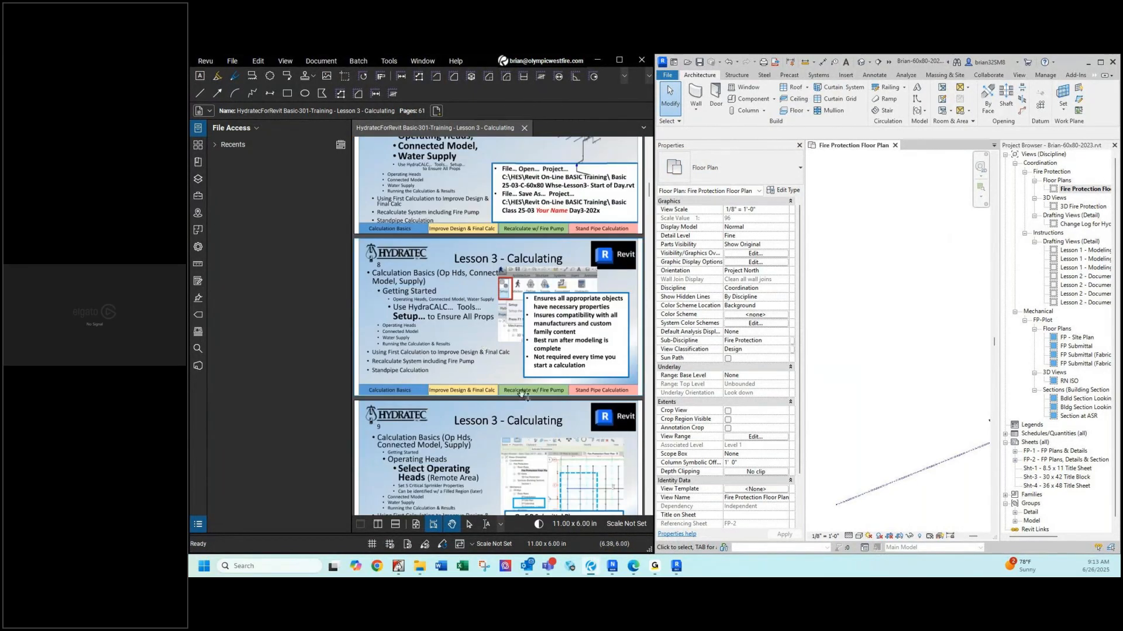
pyautogui.scroll(-1, 436, 275)
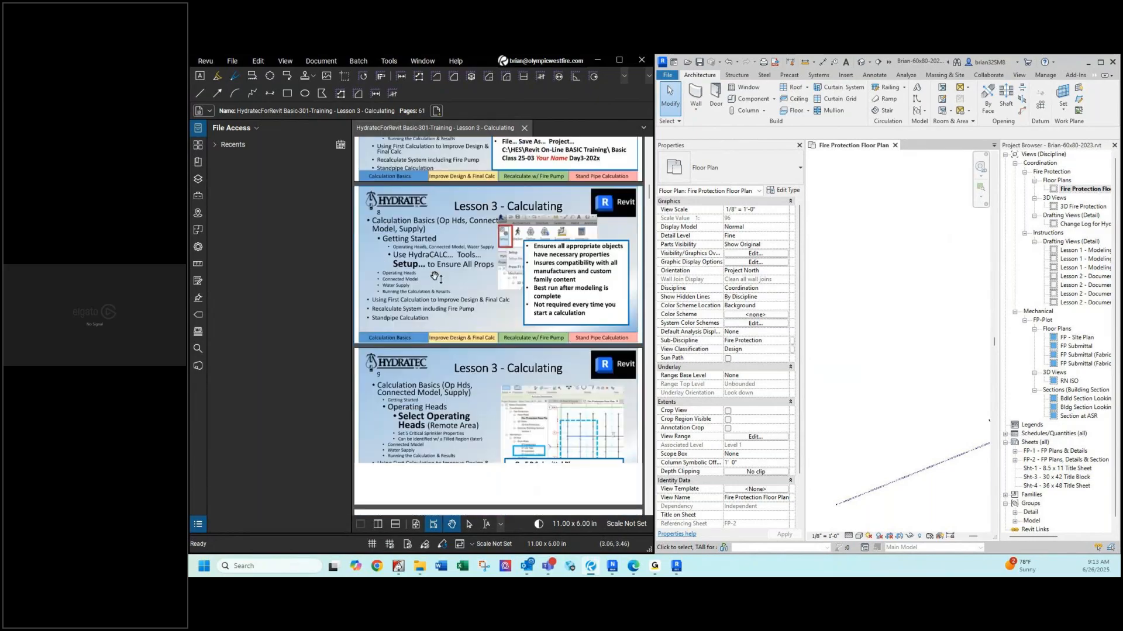
pyautogui.click(619, 60)
pyautogui.scroll(-1, 635, 374)
pyautogui.scroll(1, 635, 375)
pyautogui.scroll(-1, 635, 371)
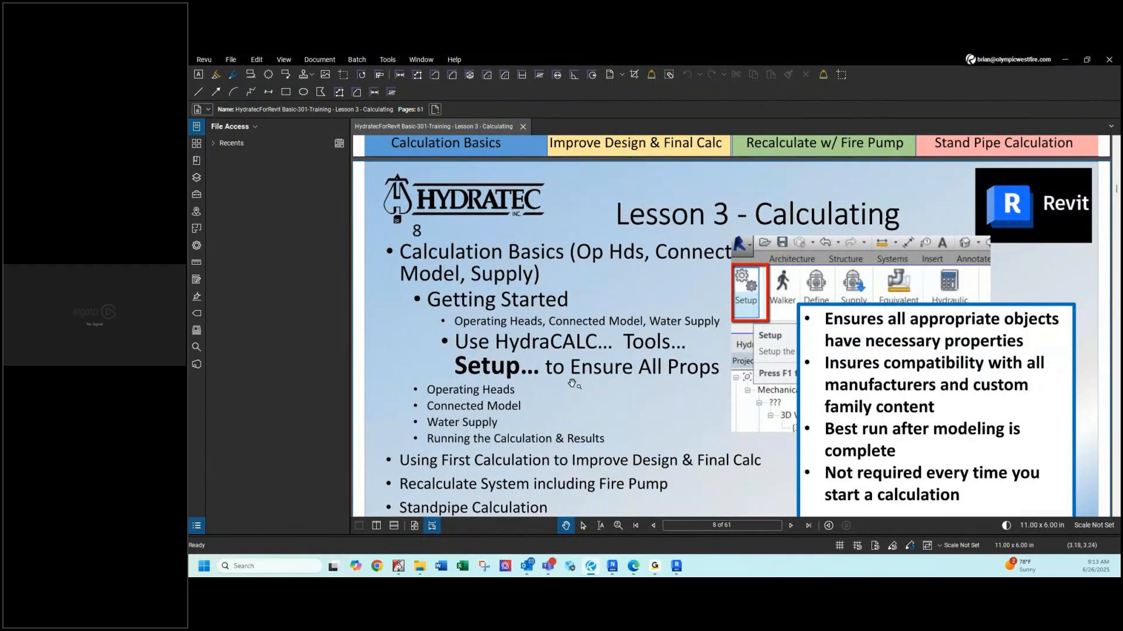
pyautogui.keyDown('ctrl'); pyautogui.scroll(-1, 572, 384); pyautogui.keyUp('ctrl')
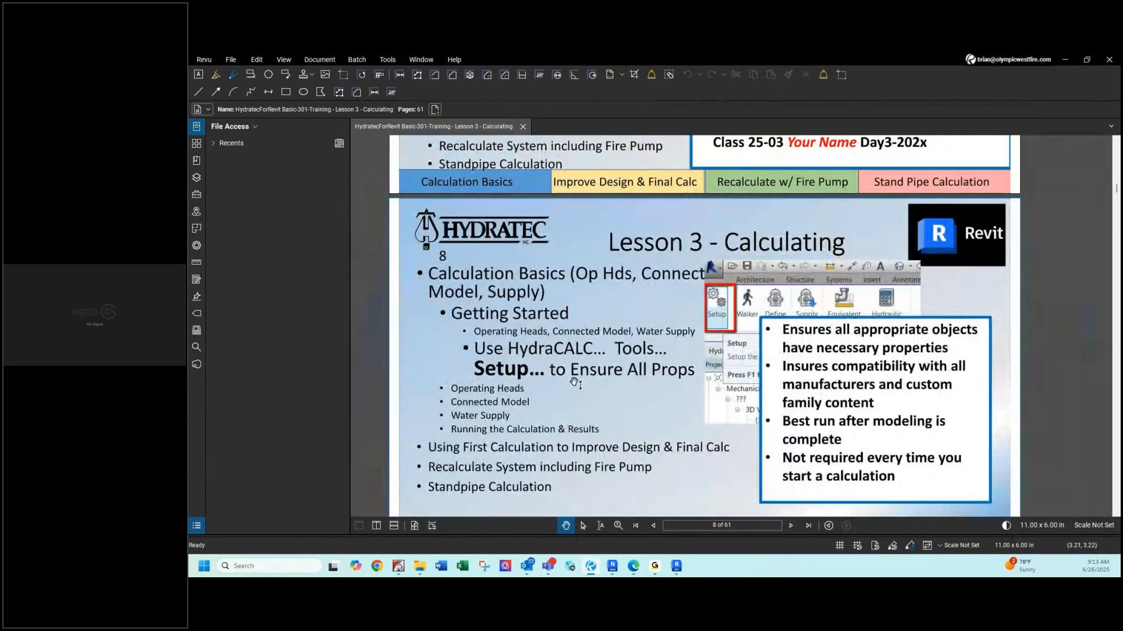
pyautogui.scroll(-1, 575, 383)
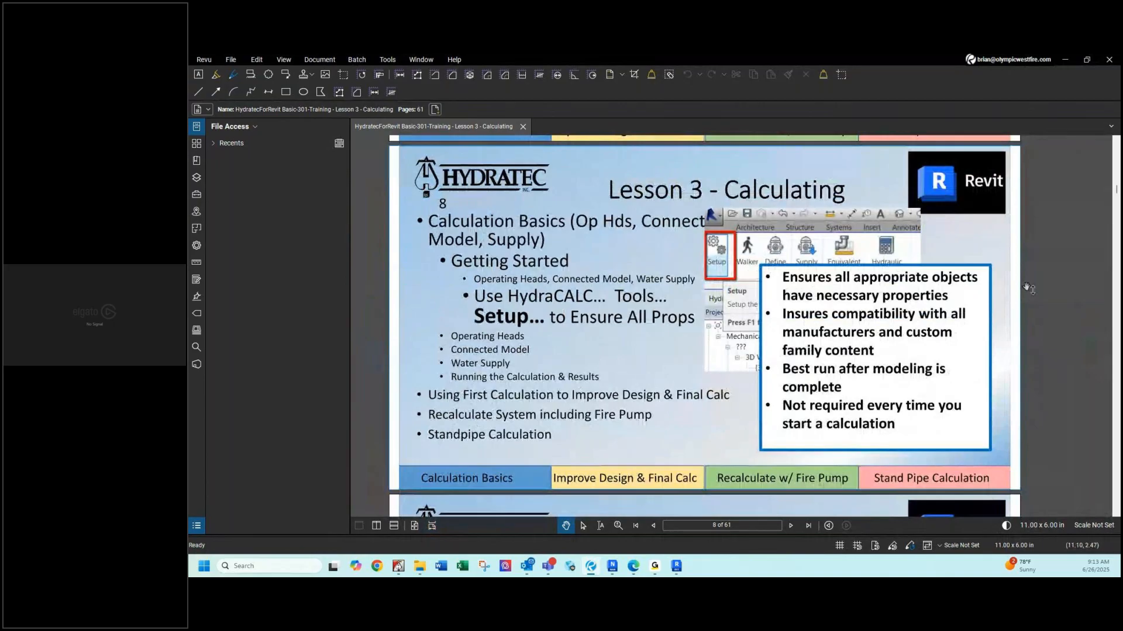
# Shrink the Revu window, maximize Revit, and bring the Lesson 3 PDF in front with the Revit ribbon tabs uncovered.
pyautogui.moveTo(900, 57); pyautogui.dragTo(859, 186)
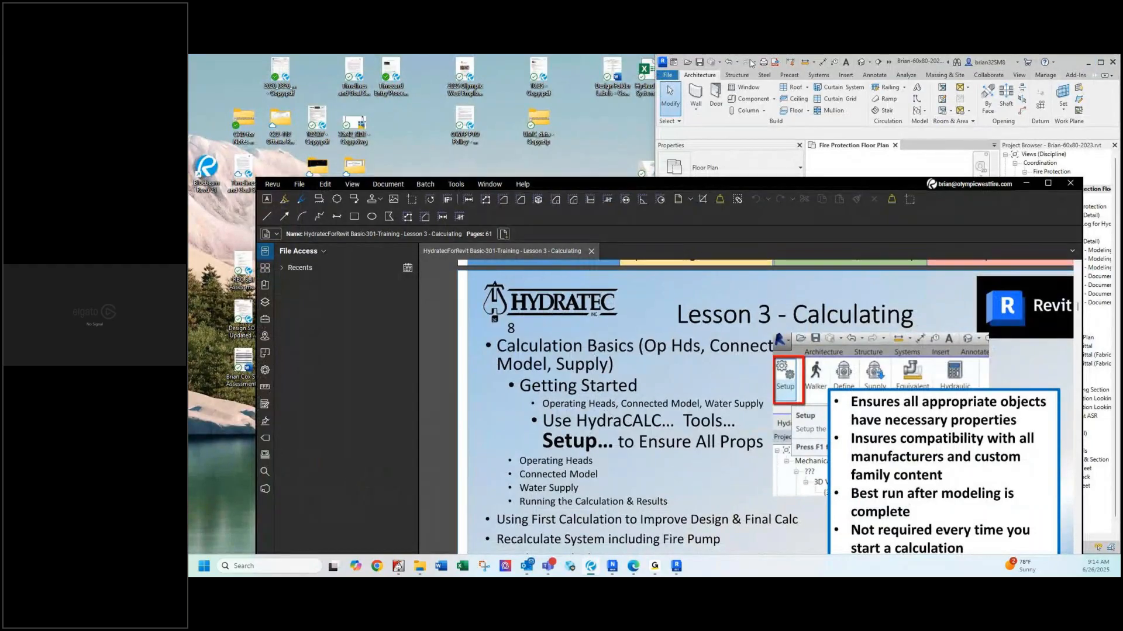
pyautogui.click(1101, 63)
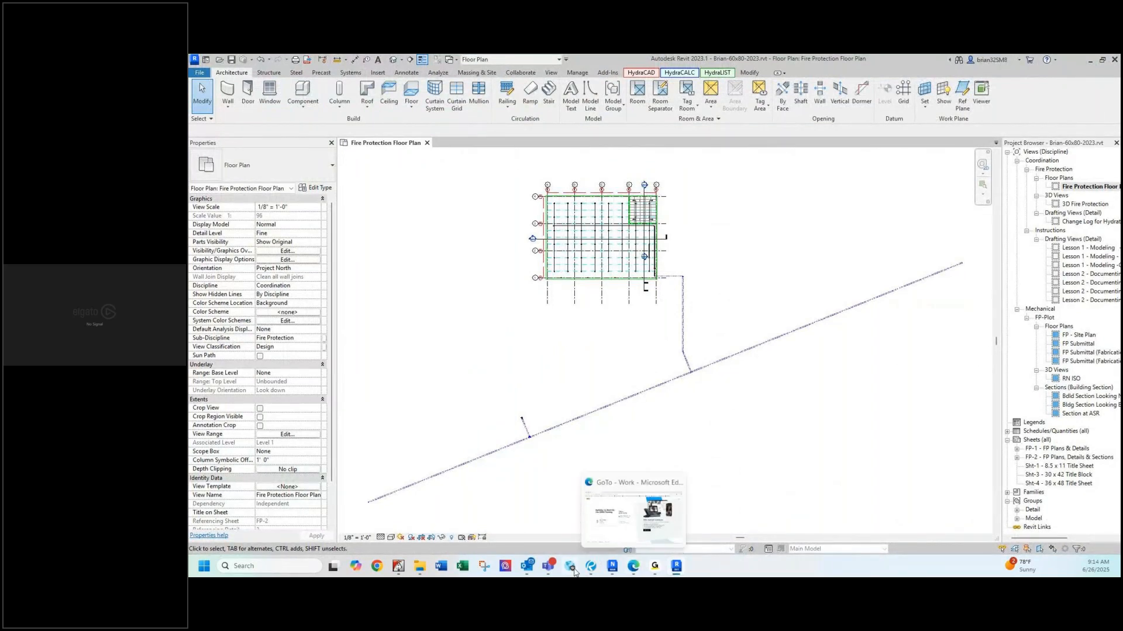
pyautogui.moveTo(591, 567)
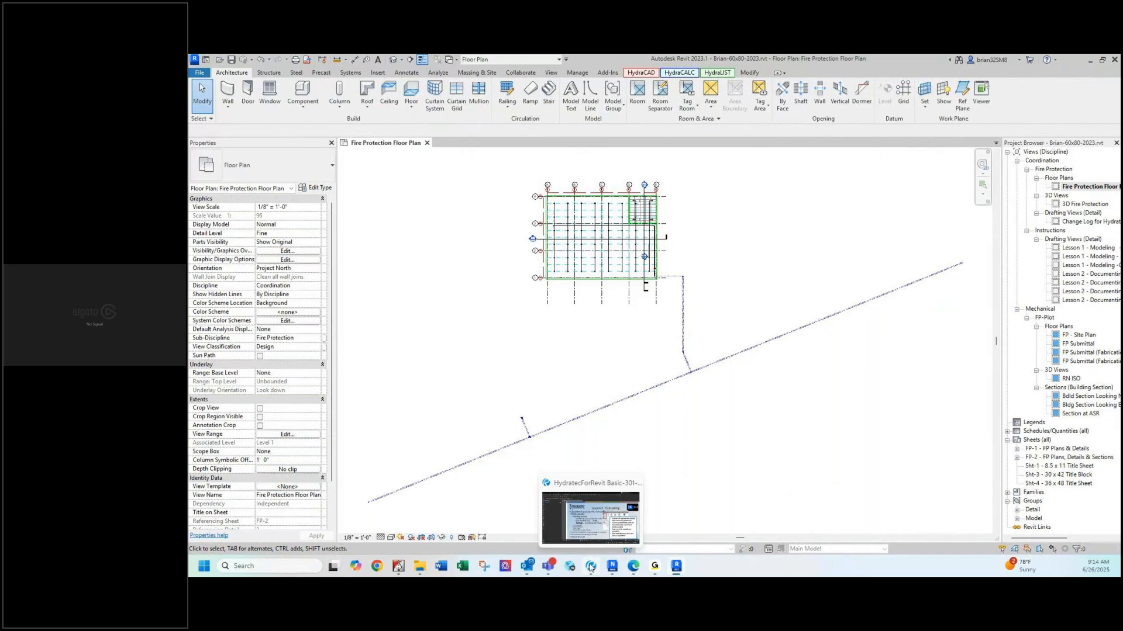
pyautogui.click(590, 566)
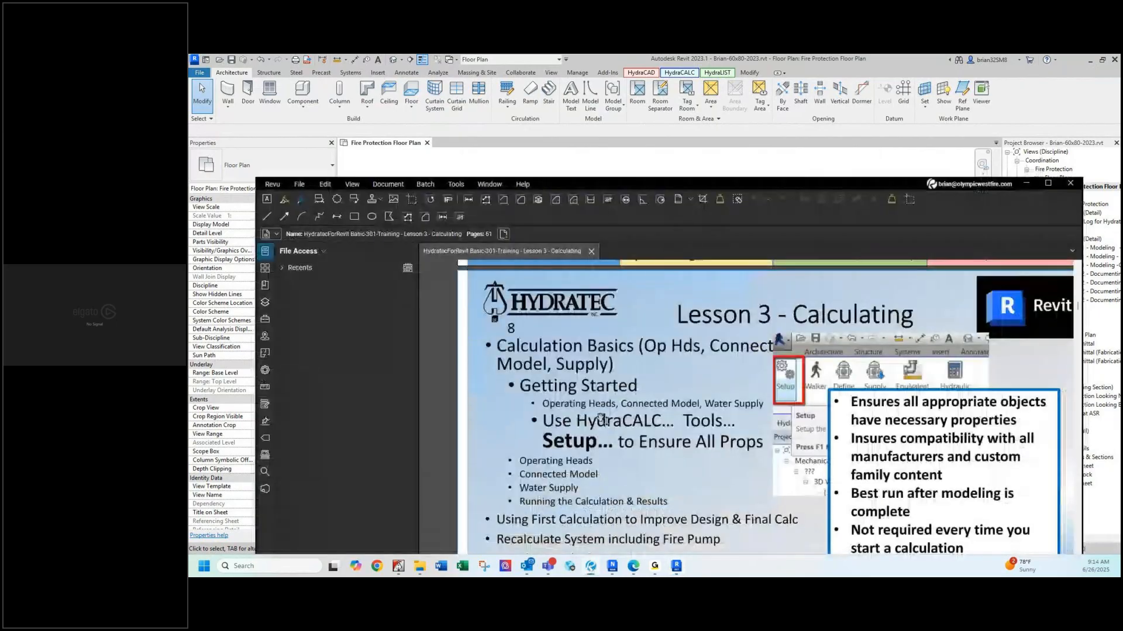
pyautogui.moveTo(642, 183); pyautogui.dragTo(581, 102)
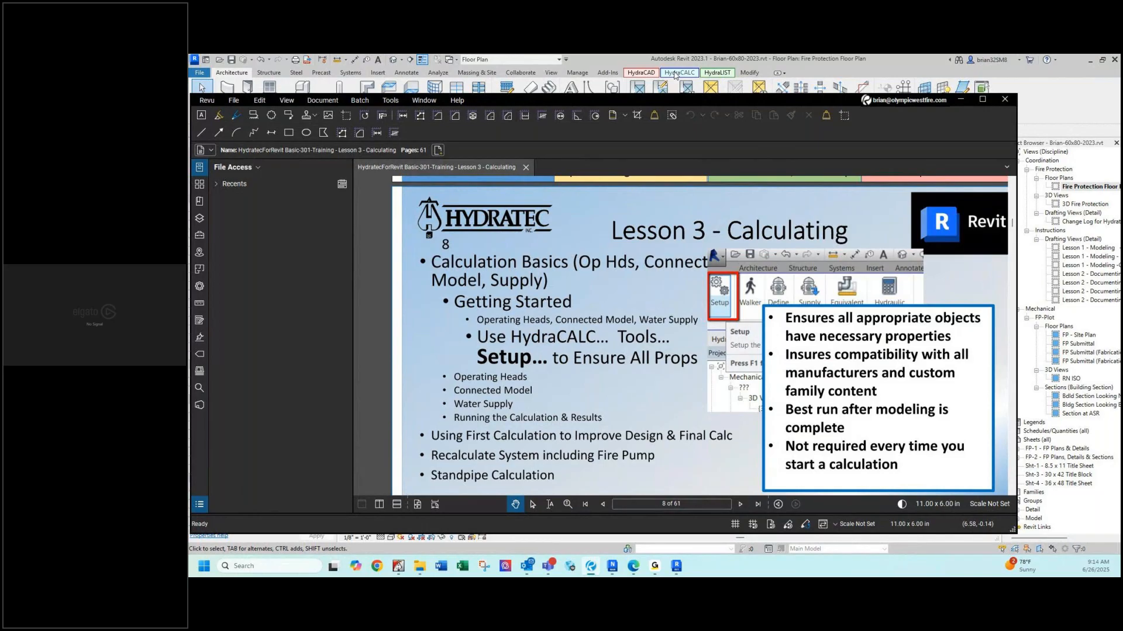
# Switch to Revit and run the HydraCALC Setup tool on the project.
pyautogui.click(675, 73)
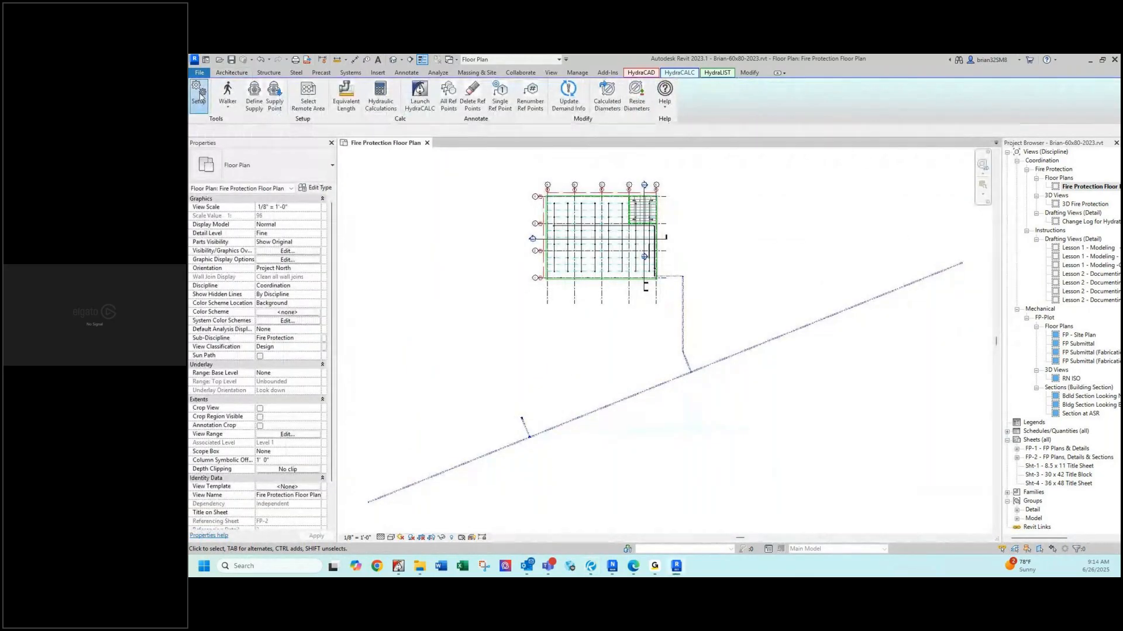
pyautogui.click(199, 98)
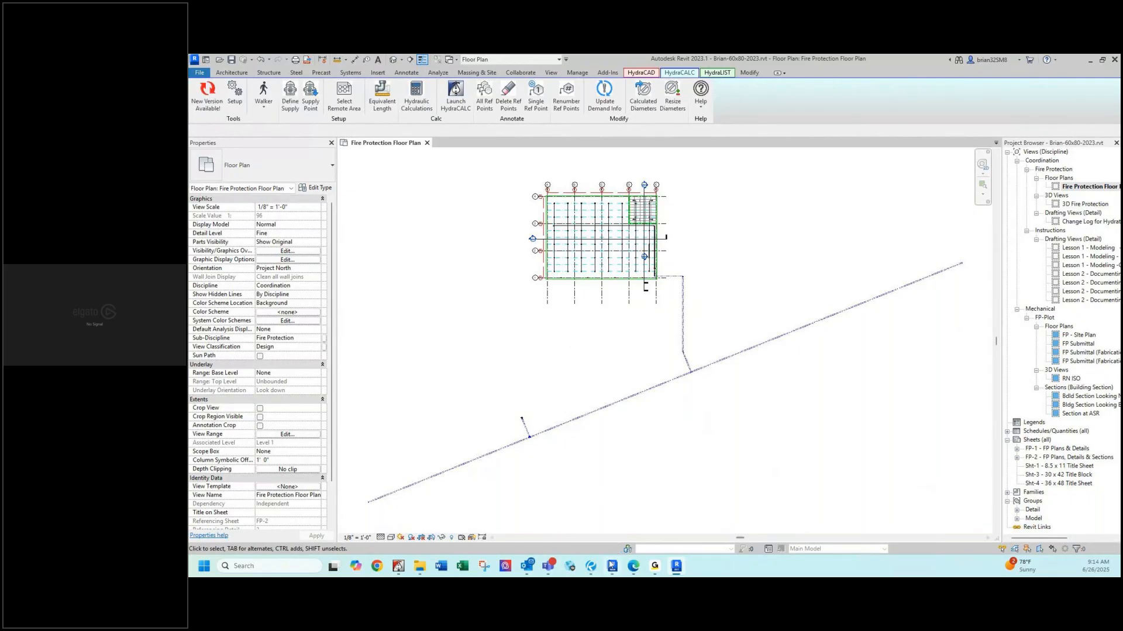
# Switch to the Lesson 3 PDF in Revu and examine slide 9 on selecting the operating heads.
pyautogui.moveTo(594, 574)
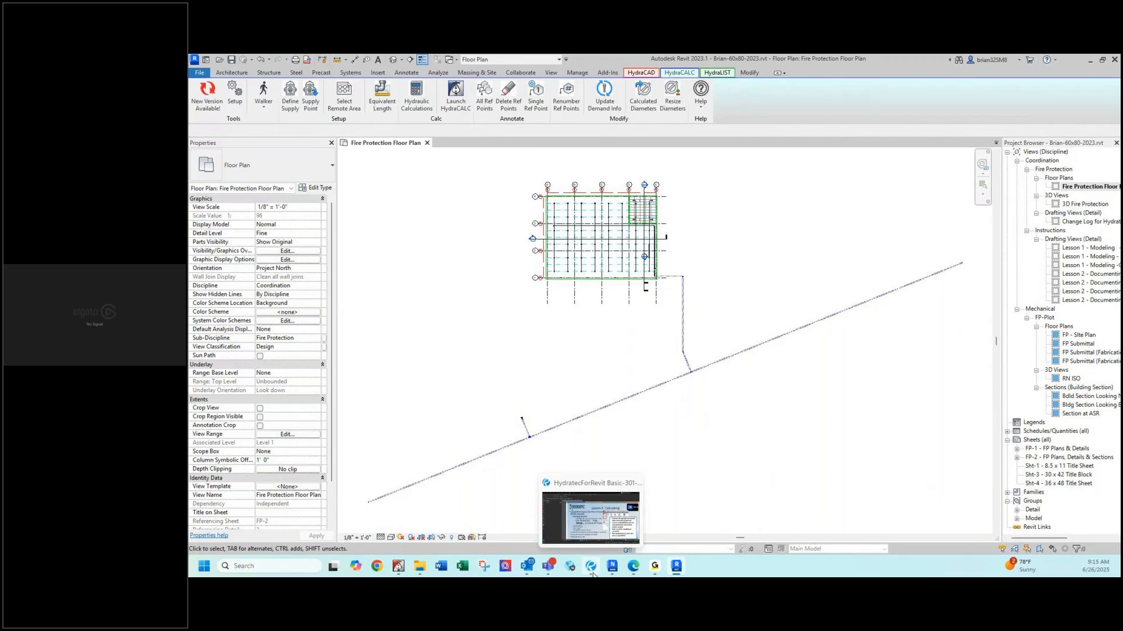
pyautogui.click(592, 573)
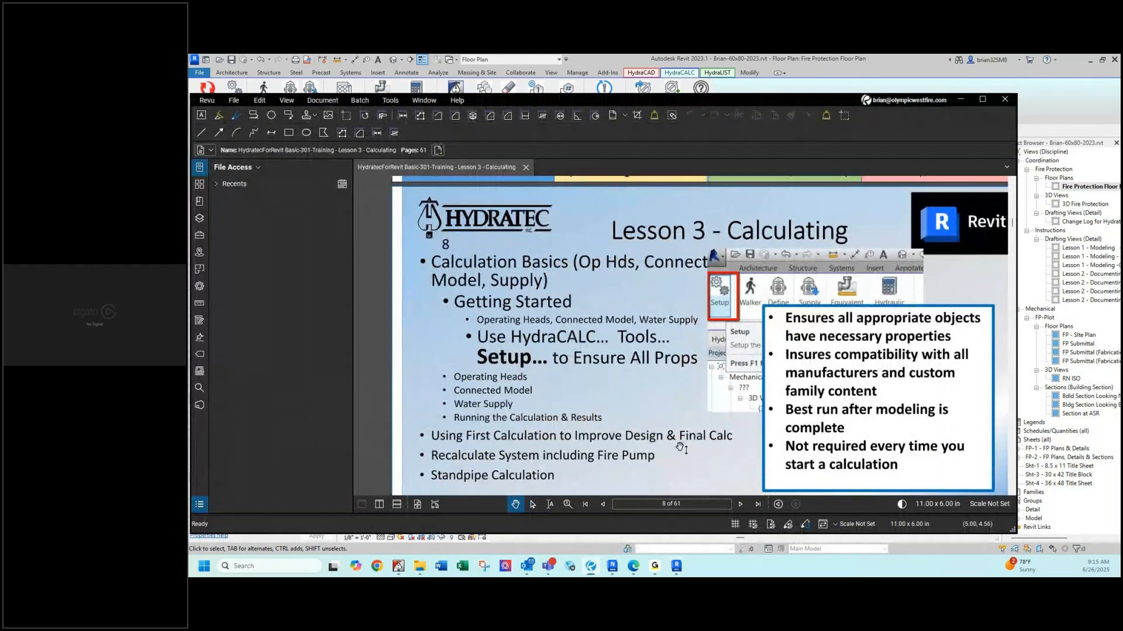
pyautogui.scroll(-5, 680, 447)
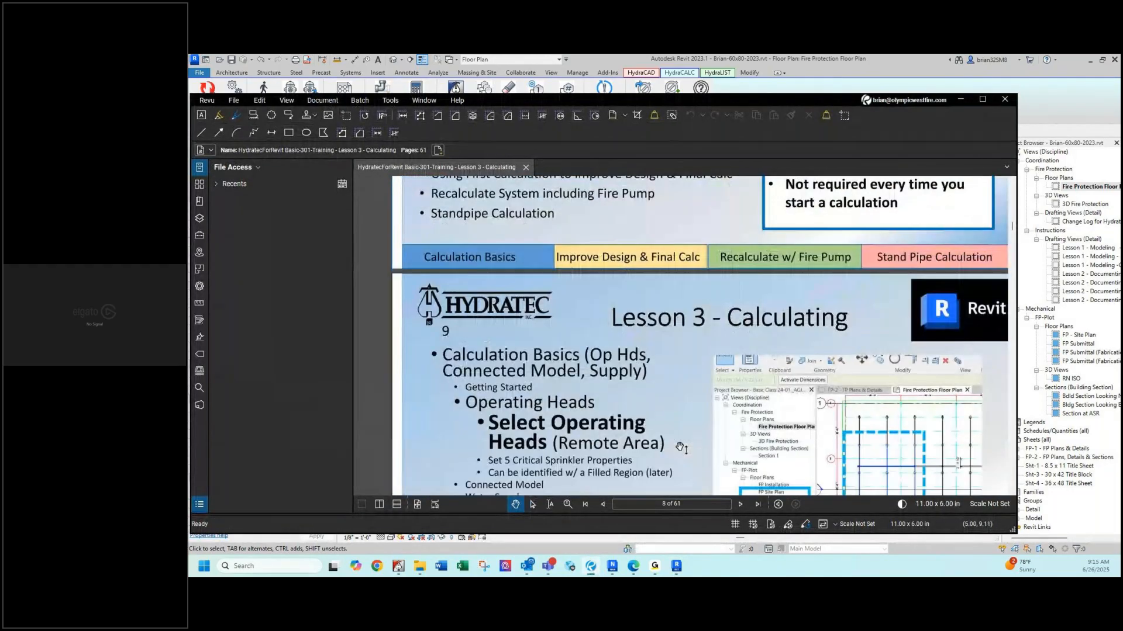
pyautogui.scroll(-2, 680, 448)
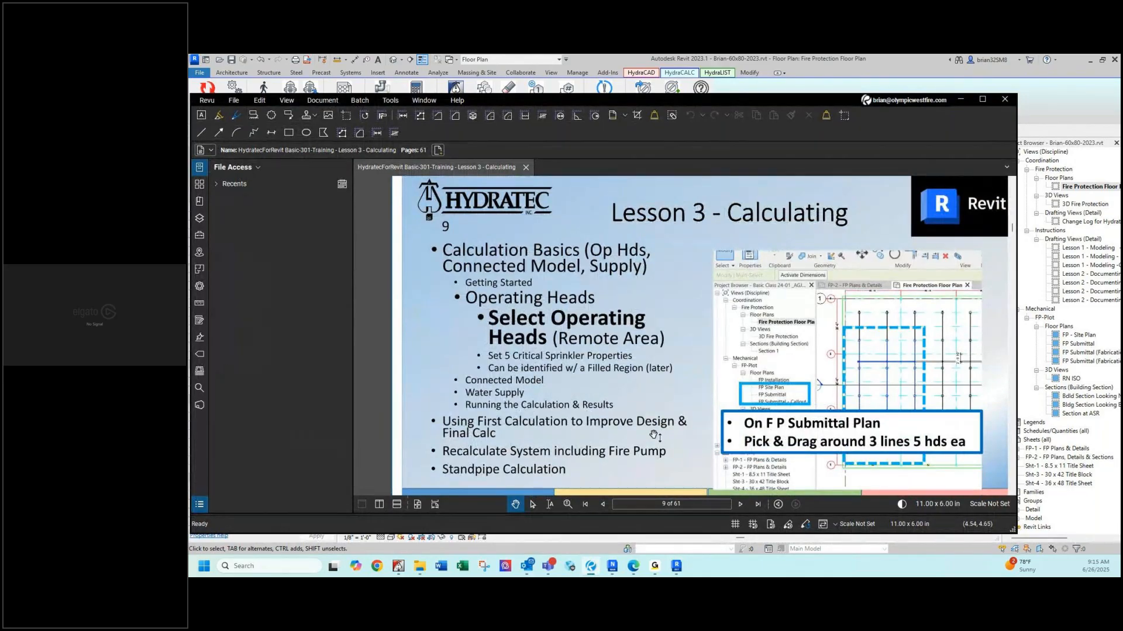
pyautogui.keyDown('ctrl'); pyautogui.scroll(-1, 656, 435); pyautogui.keyUp('ctrl')
pyautogui.scroll(-1, 694, 340)
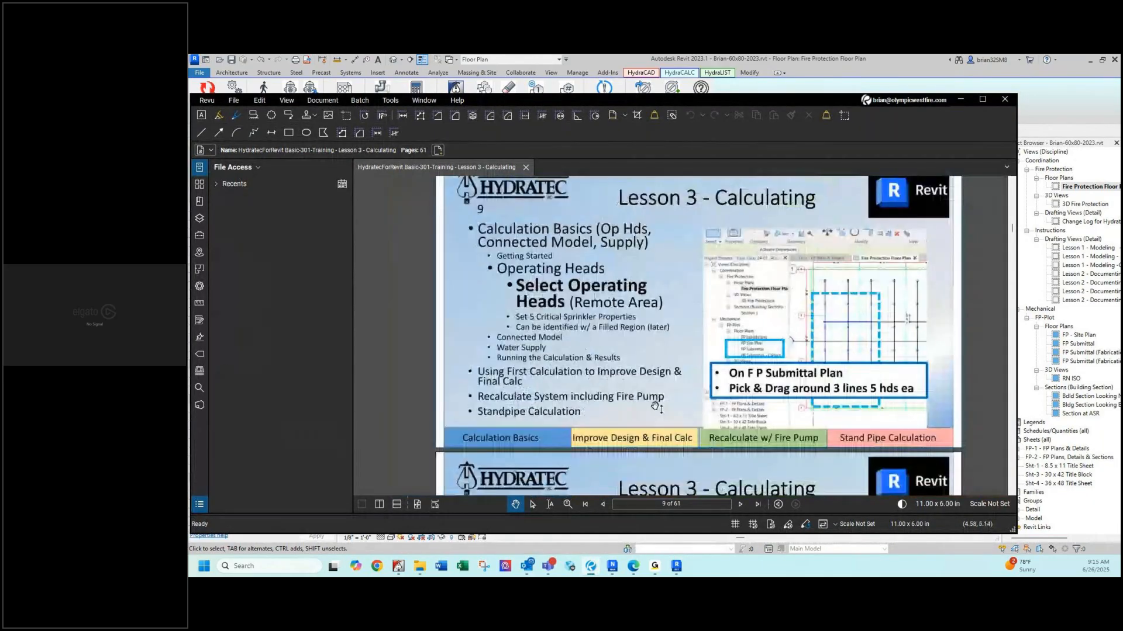
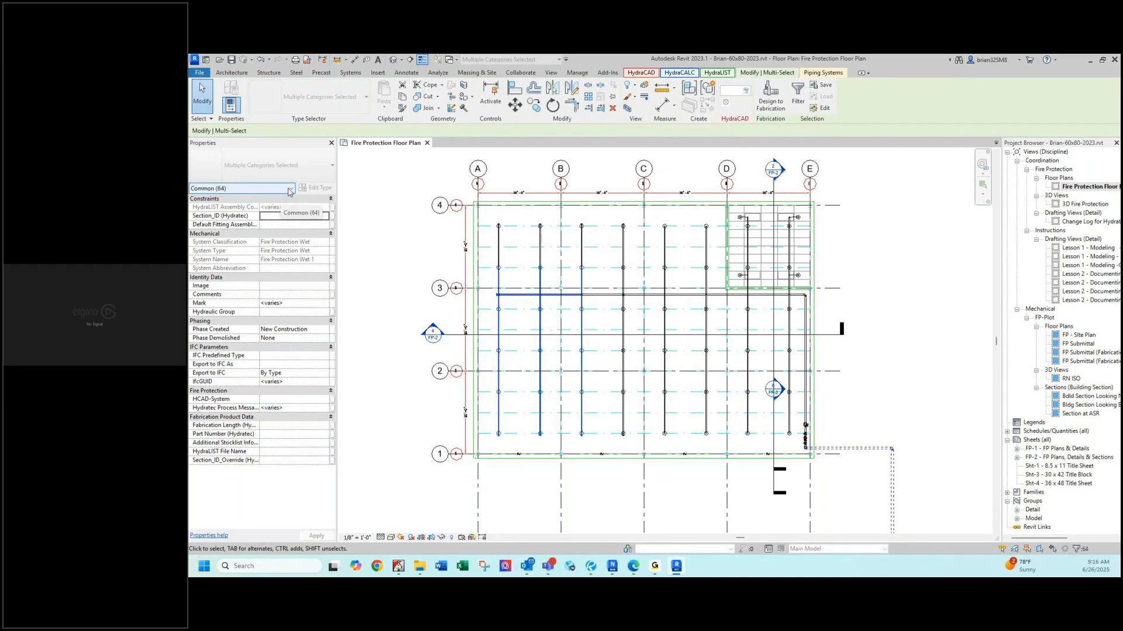
# Narrow the remote-area selection on the plan to its sprinklers only and turn on their Flowing (Hydratec) property.
pyautogui.click(291, 192)
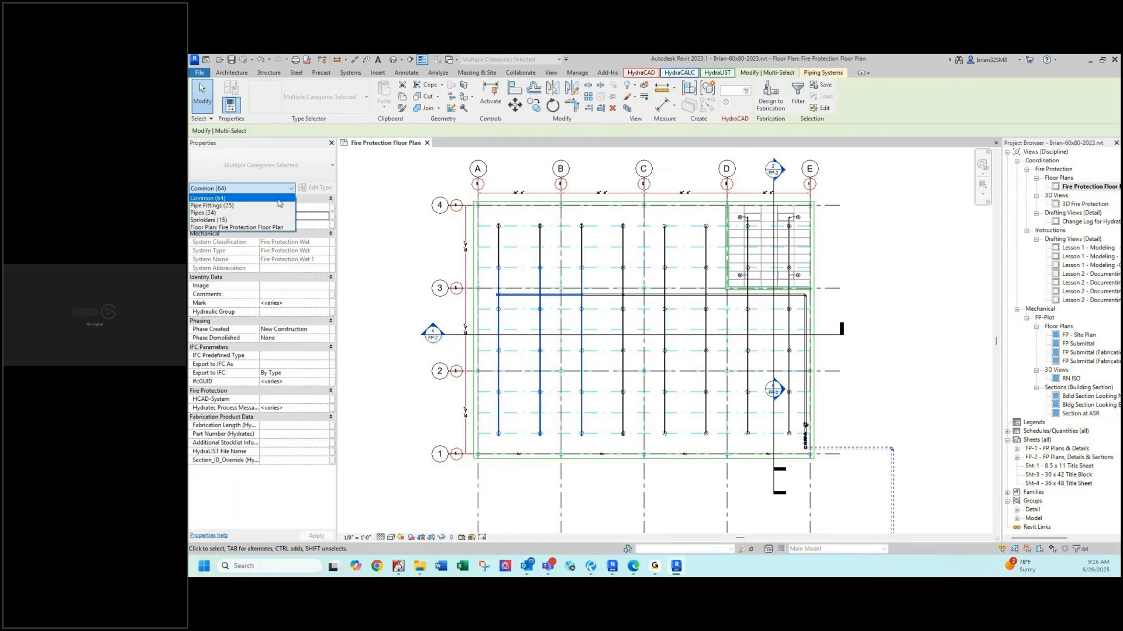
pyautogui.click(216, 221)
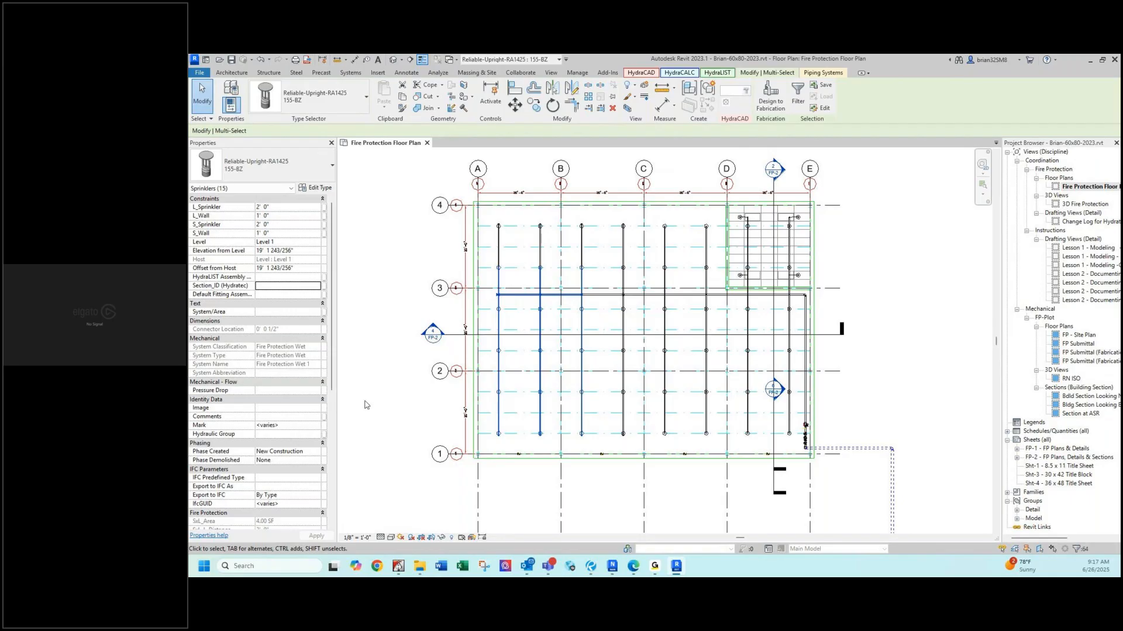
pyautogui.scroll(-4, 268, 369)
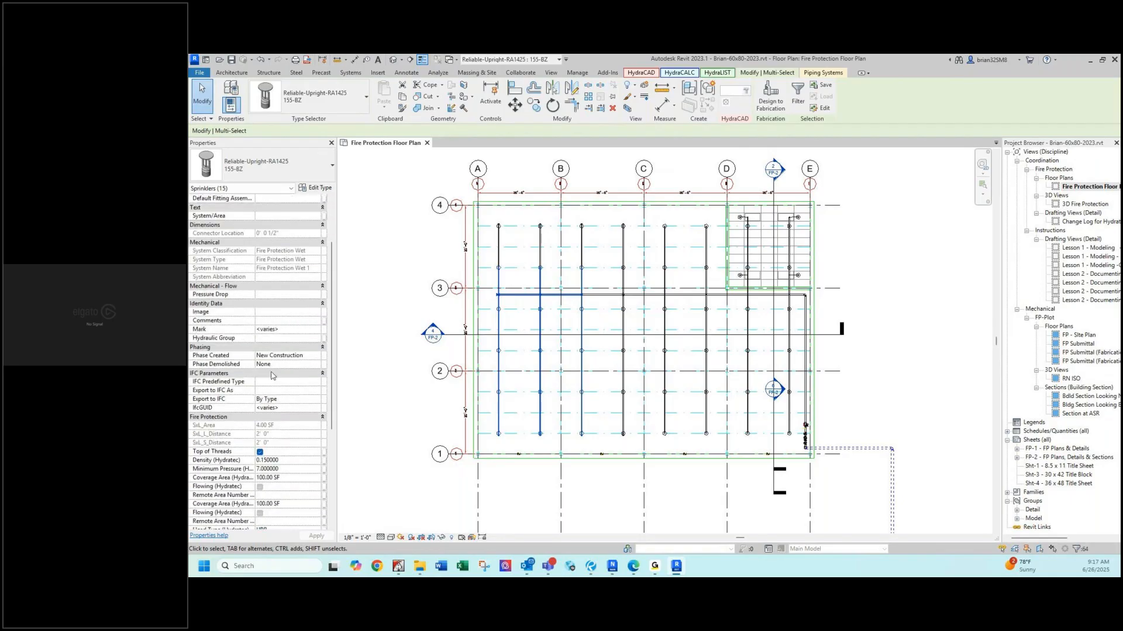
pyautogui.scroll(-1, 262, 402)
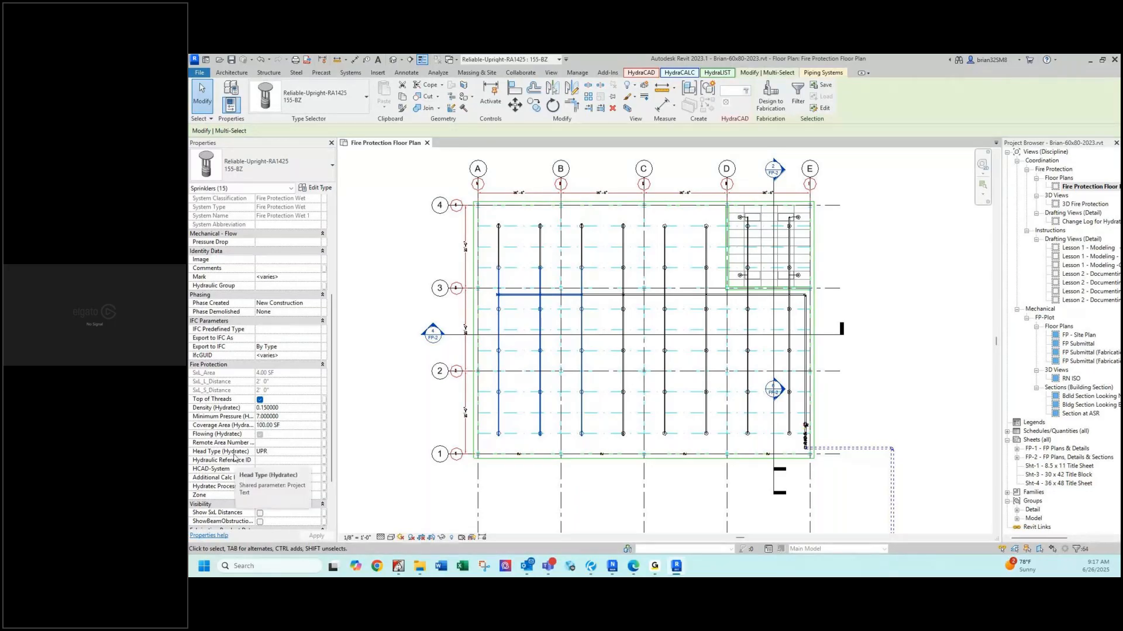
pyautogui.click(260, 435)
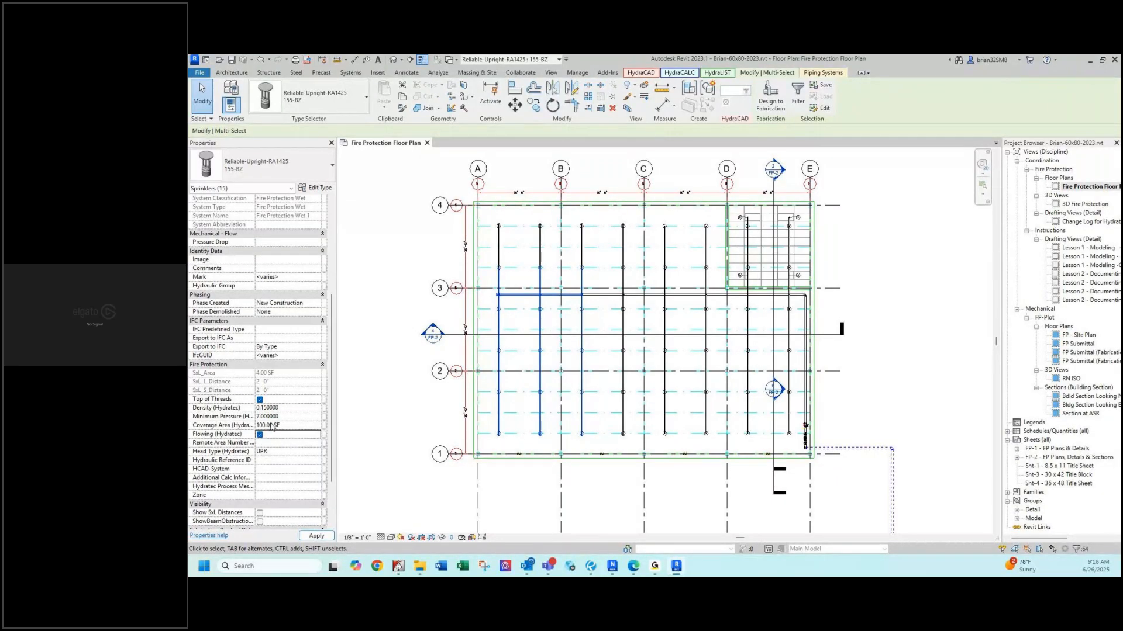
pyautogui.click(261, 435)
pyautogui.click(260, 435)
# Set the Remote Area Number of the selected sprinklers to RA 1.
pyautogui.click(268, 444)
pyautogui.write('RA')
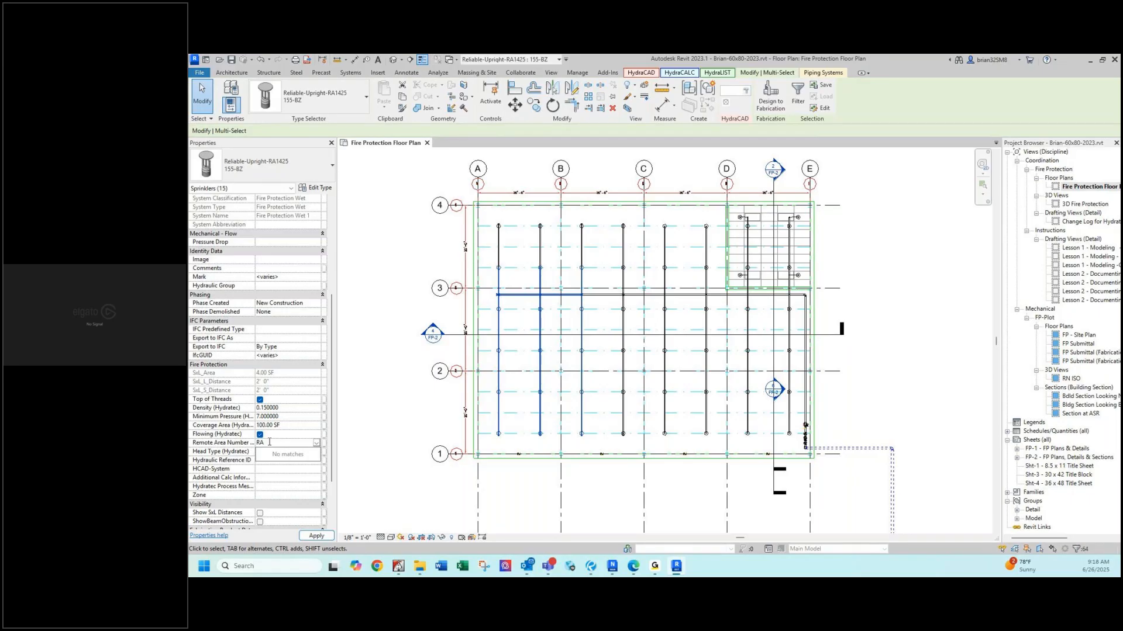
pyautogui.write(' #1')
pyautogui.press('Return')
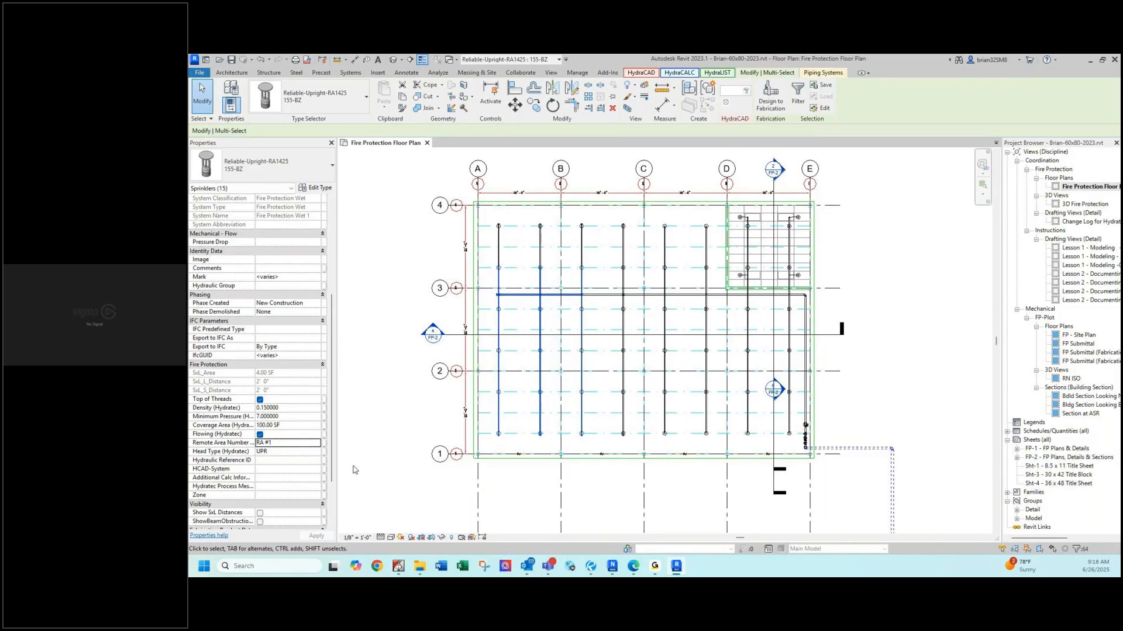
pyautogui.click(278, 444)
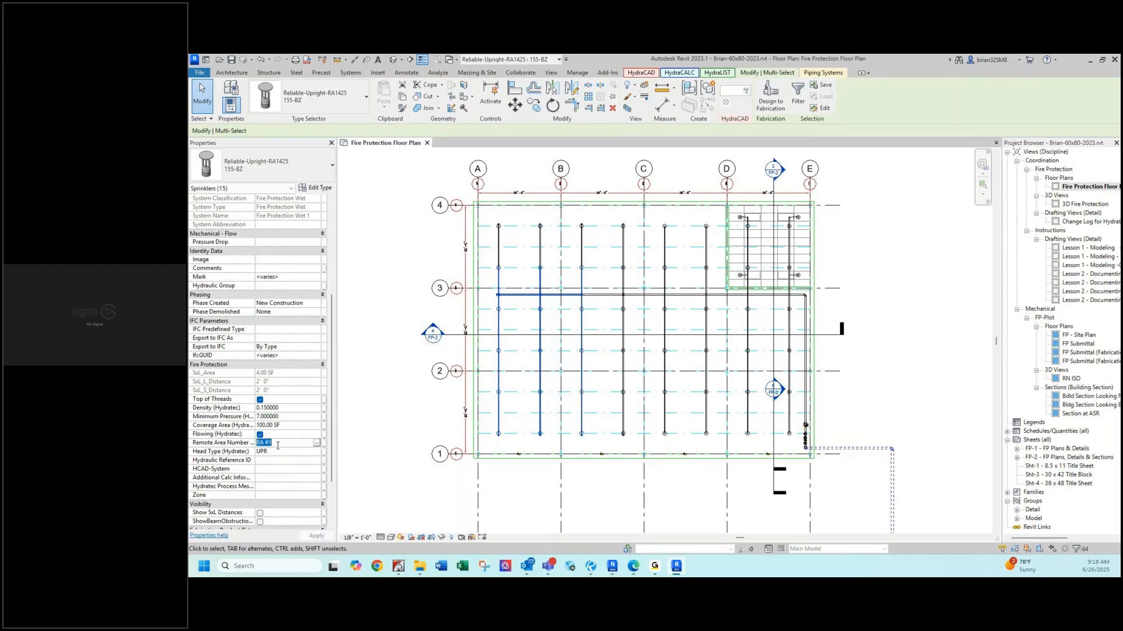
pyautogui.click(269, 446)
pyautogui.press('BackSpace')
# Switch to the Lesson 3 PDF in Revu and examine slides 10 and 11 on critical sprinkler properties and the filled region.
pyautogui.moveTo(631, 575)
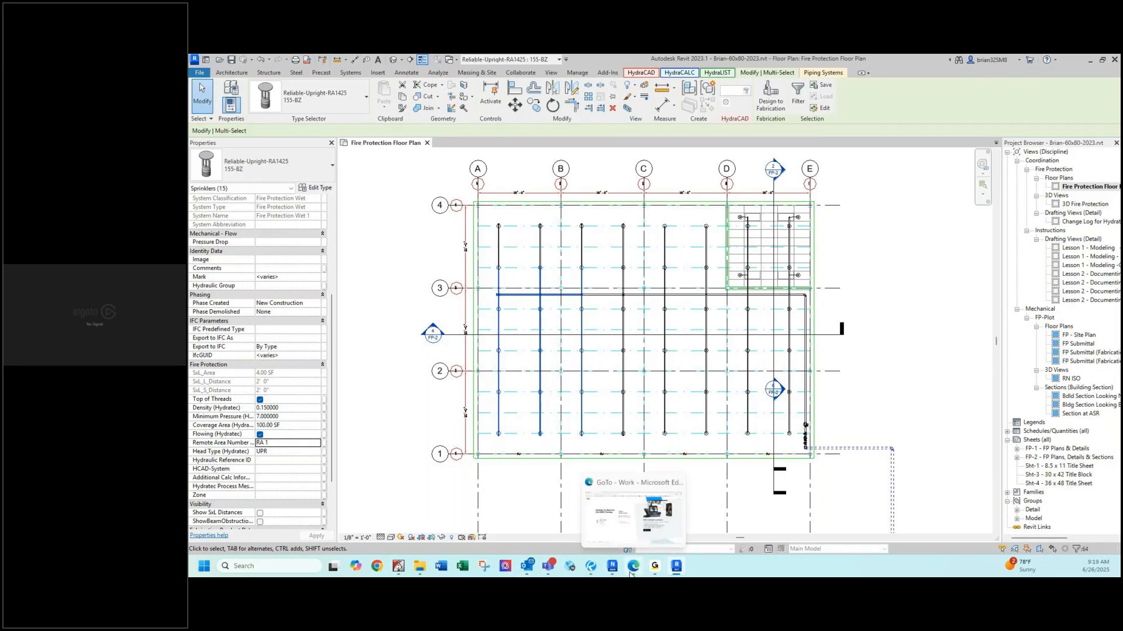
pyautogui.moveTo(548, 567)
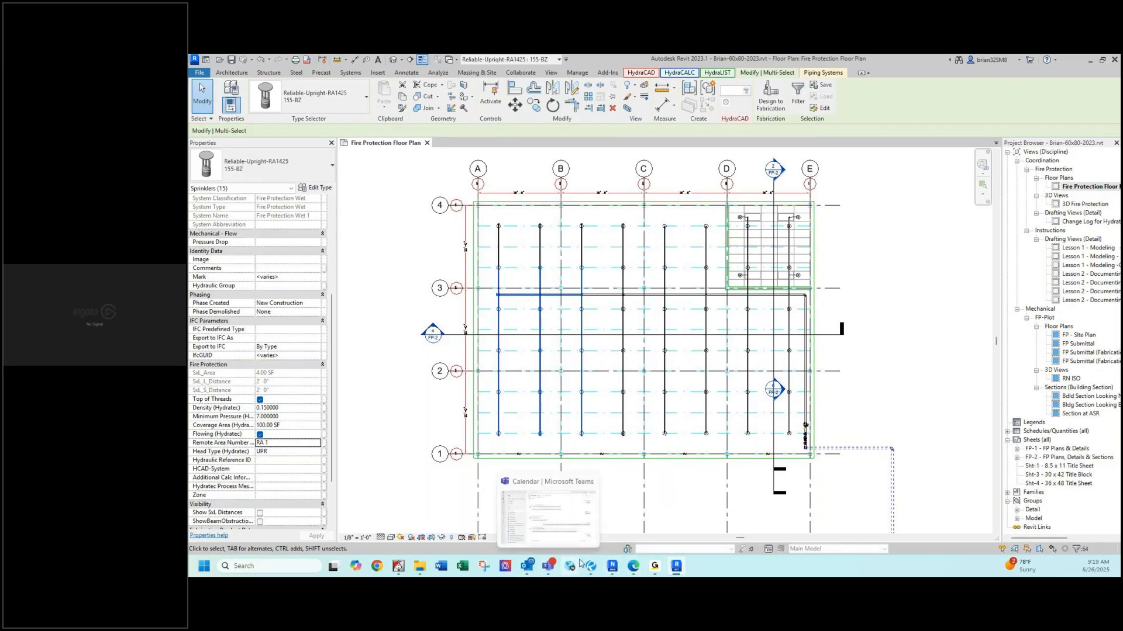
pyautogui.click(591, 566)
pyautogui.scroll(-3, 589, 349)
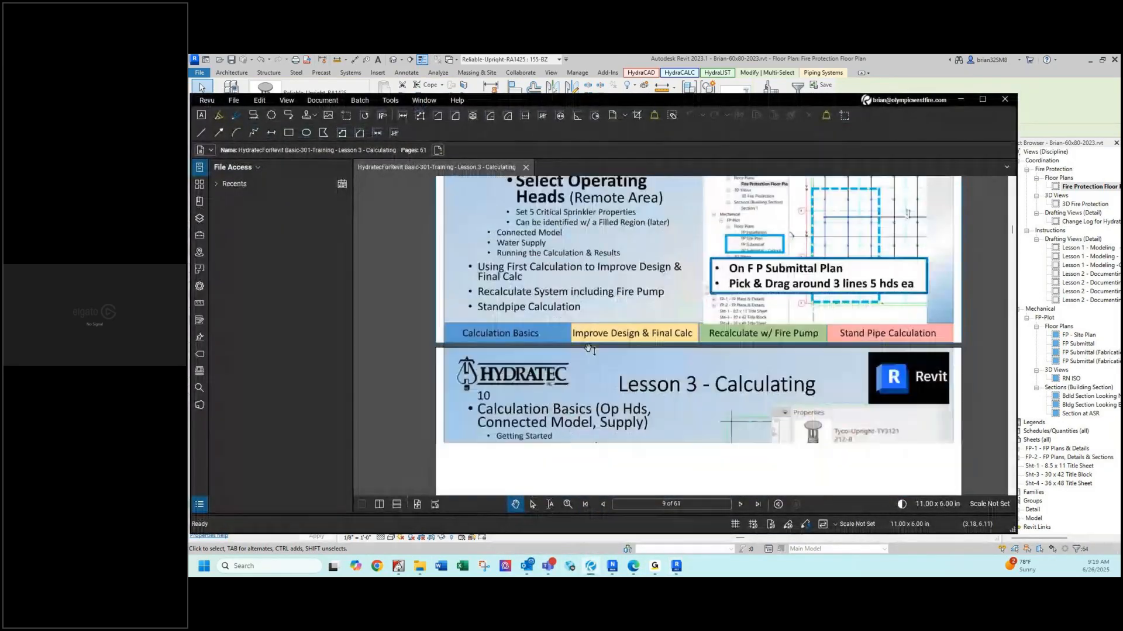
pyautogui.scroll(-3, 589, 349)
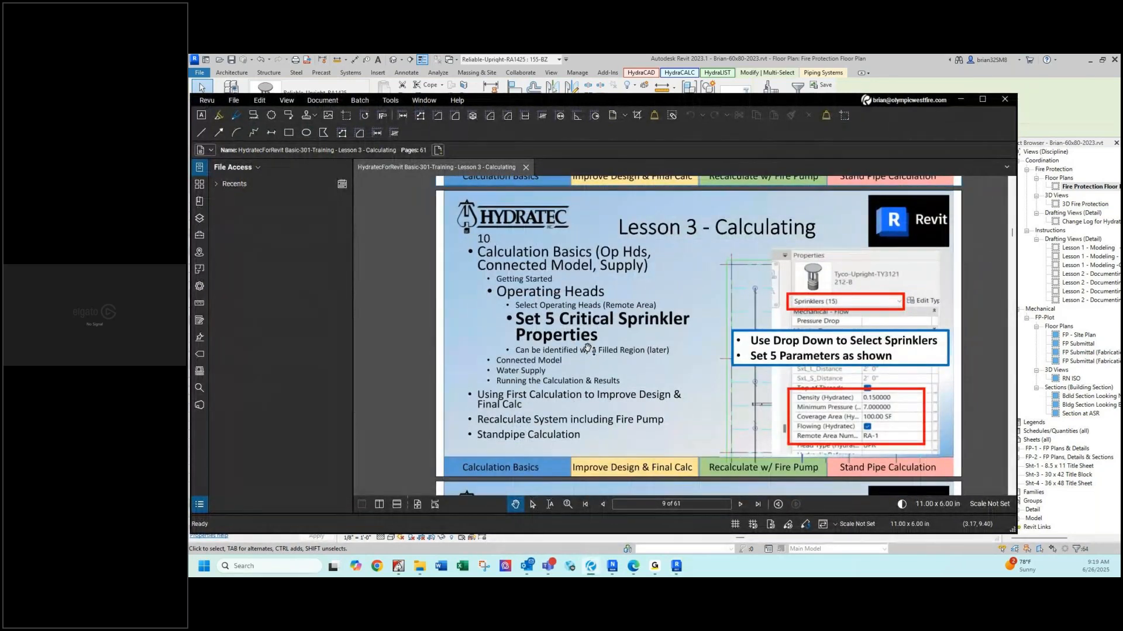
pyautogui.scroll(-6, 587, 349)
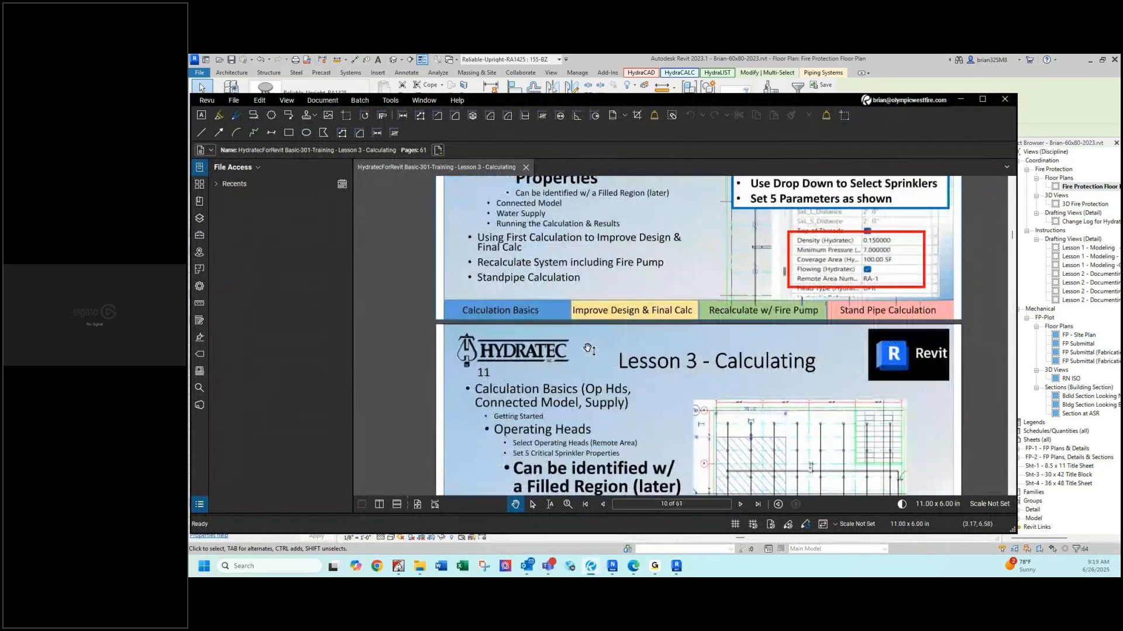
pyautogui.scroll(1, 588, 349)
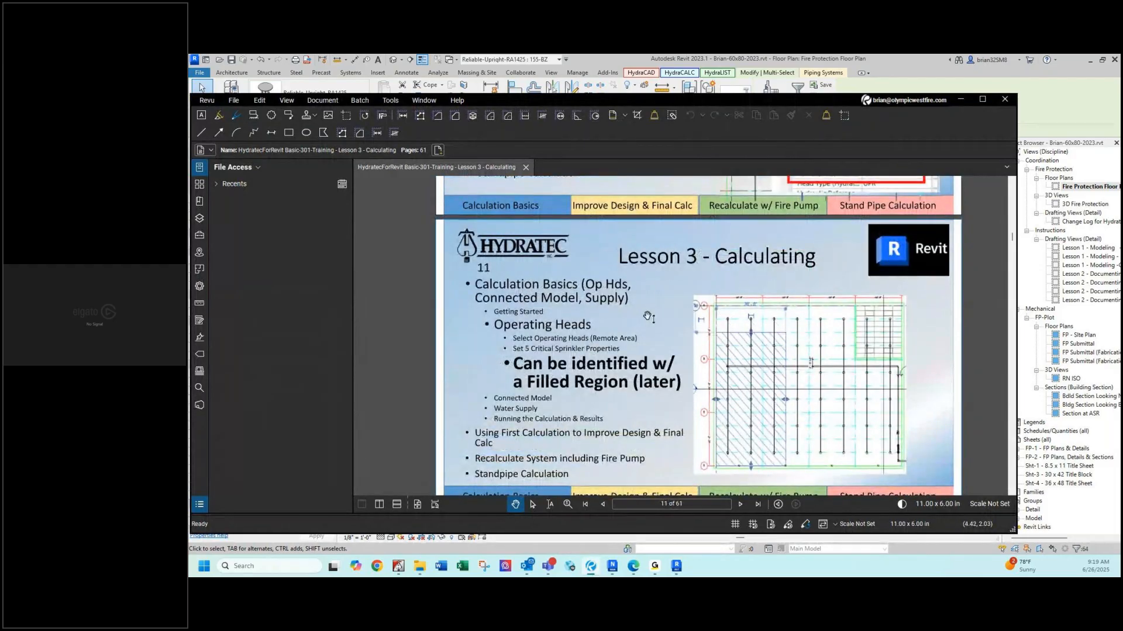
pyautogui.scroll(3, 649, 318)
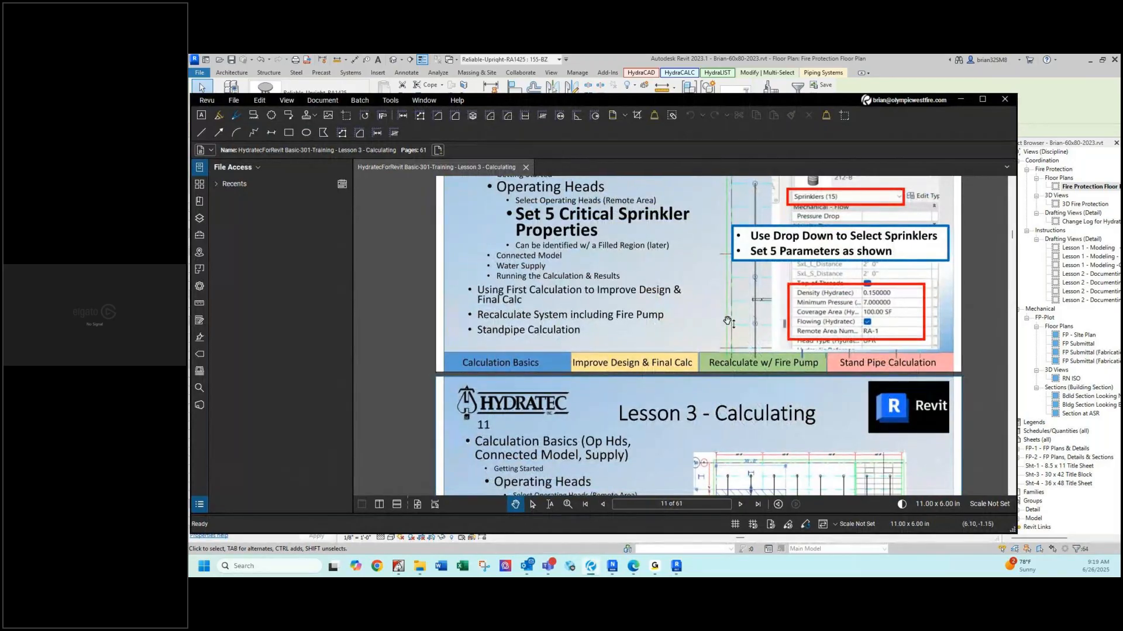
pyautogui.scroll(1, 728, 322)
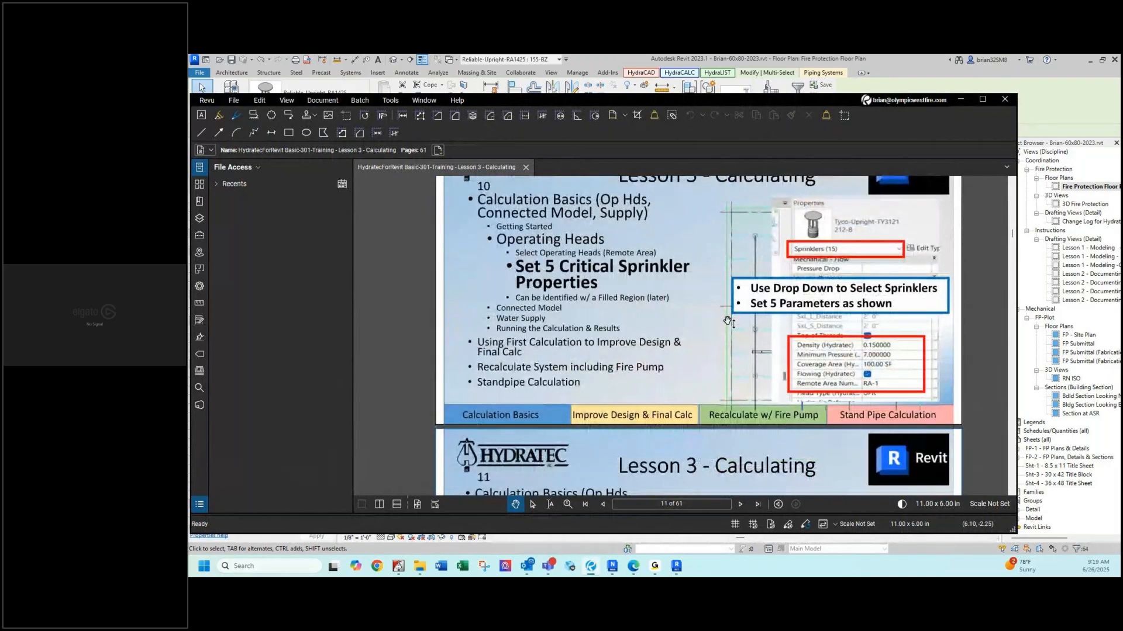
pyautogui.scroll(-4, 728, 321)
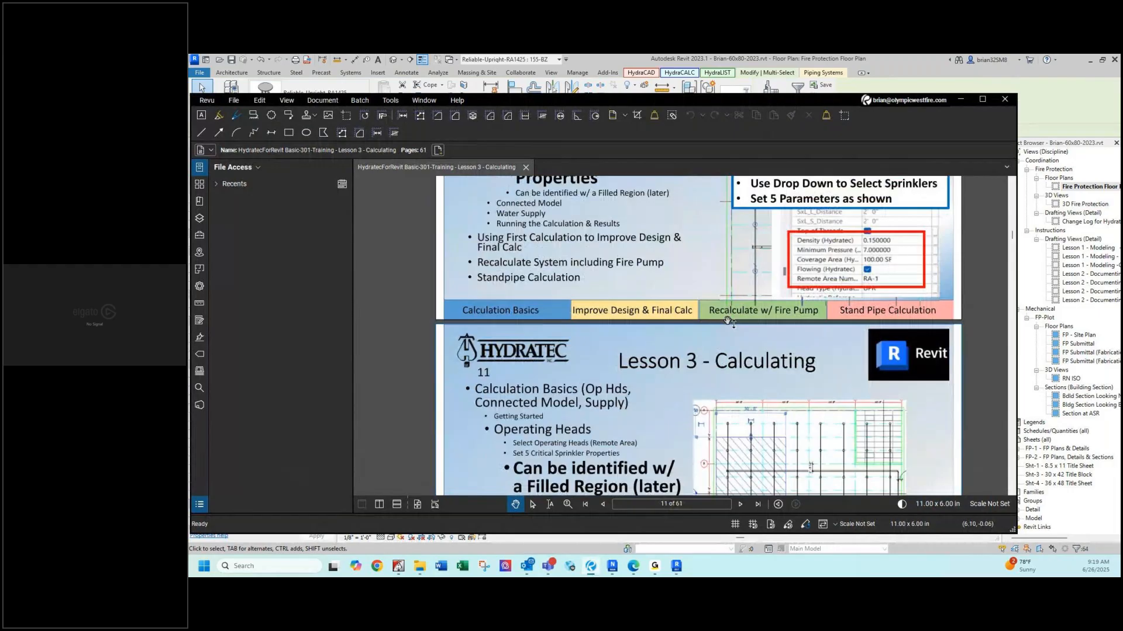
pyautogui.scroll(-1, 727, 325)
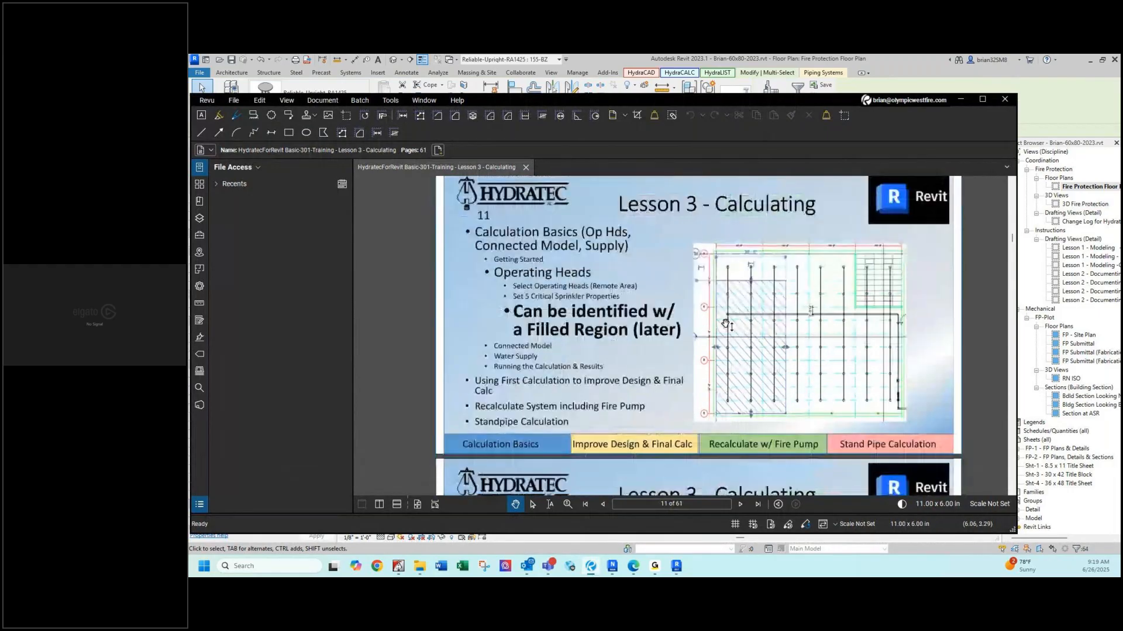
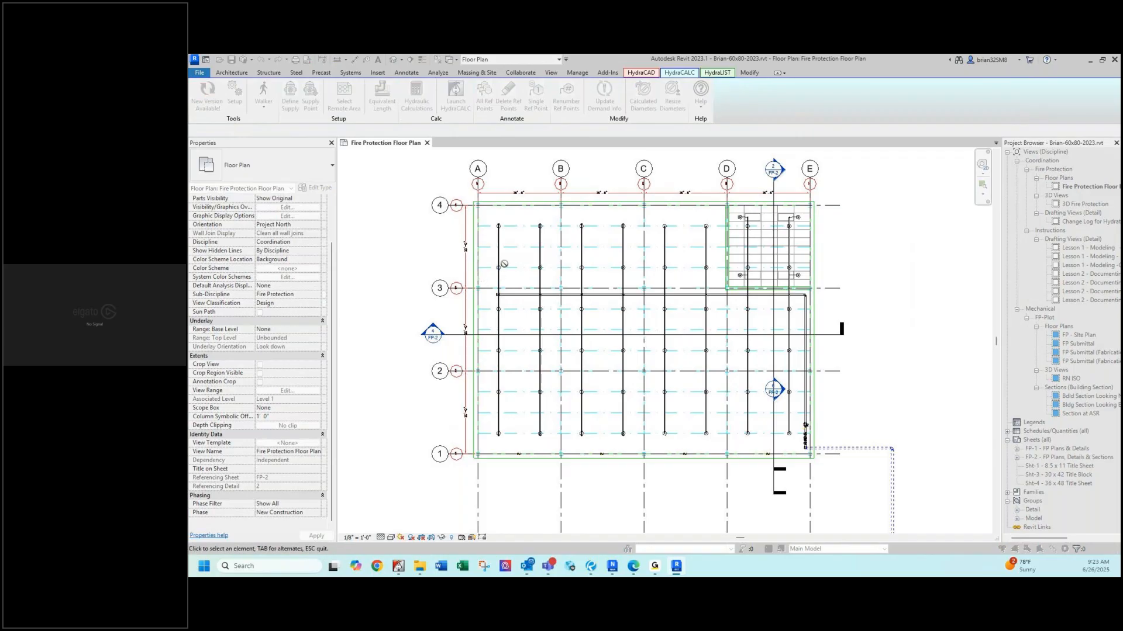
# Walk the system from the cross main near grid 3 in Revit to check which elements are connected, and clear the selection.
pyautogui.press('Tab')
pyautogui.click(519, 297)
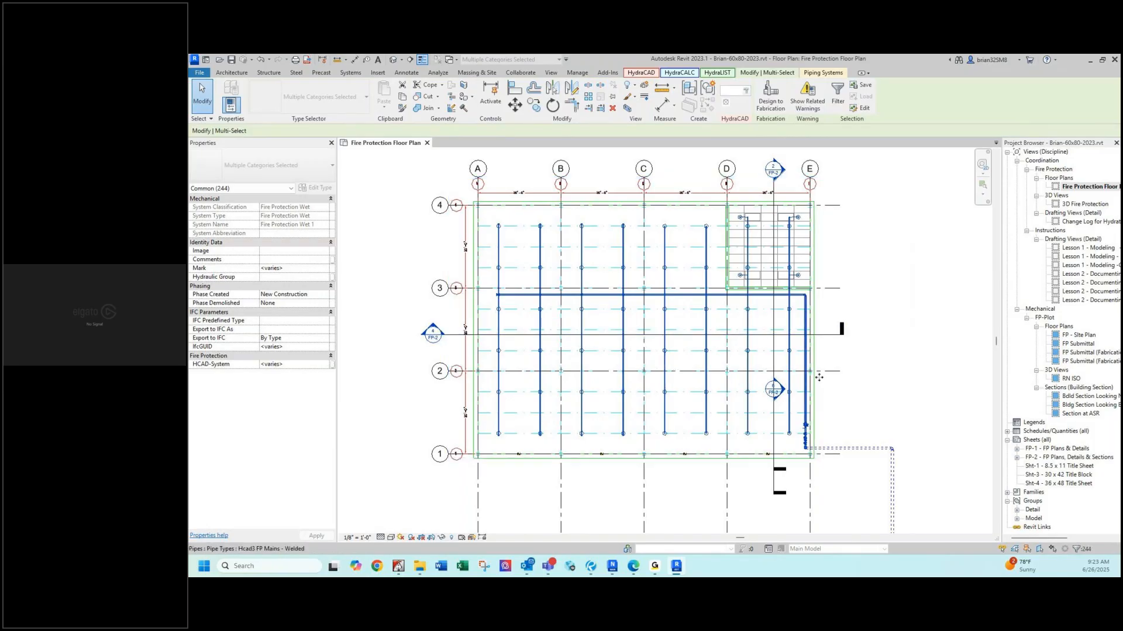
pyautogui.click(877, 411)
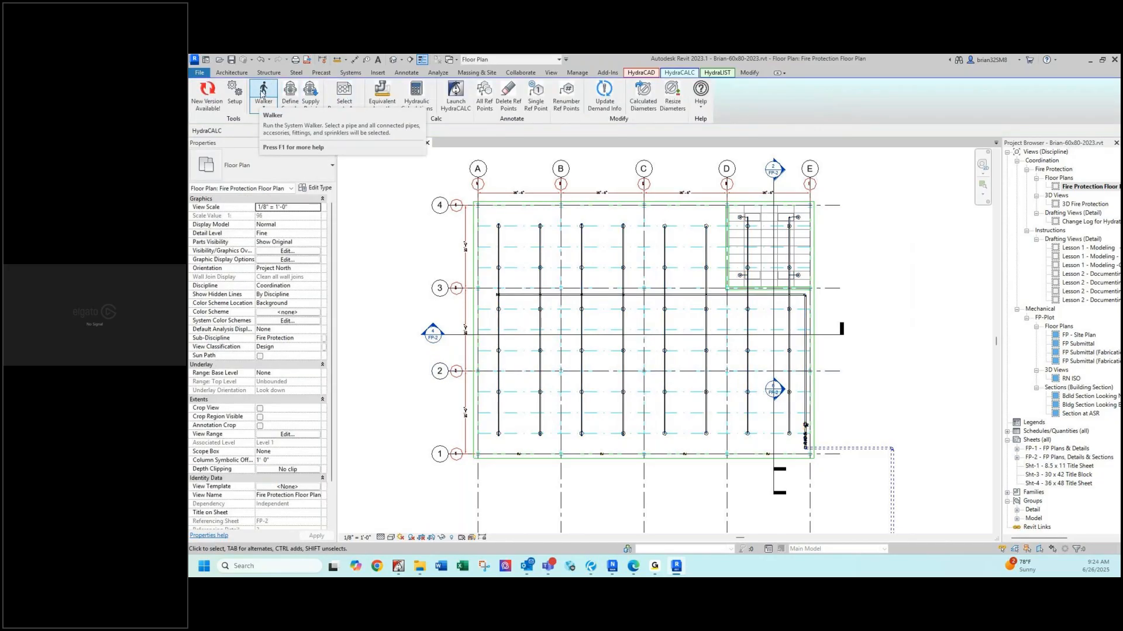
# Run the Walker from the underground supply main and examine where its connected selection ends at the riser base.
pyautogui.click(263, 94)
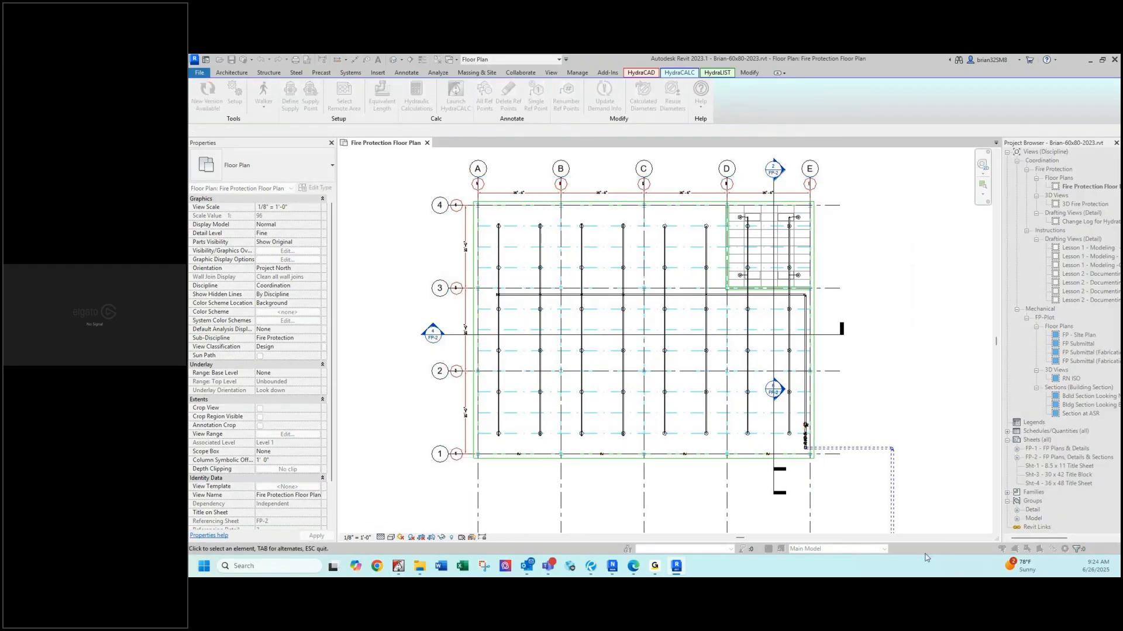
pyautogui.click(891, 502)
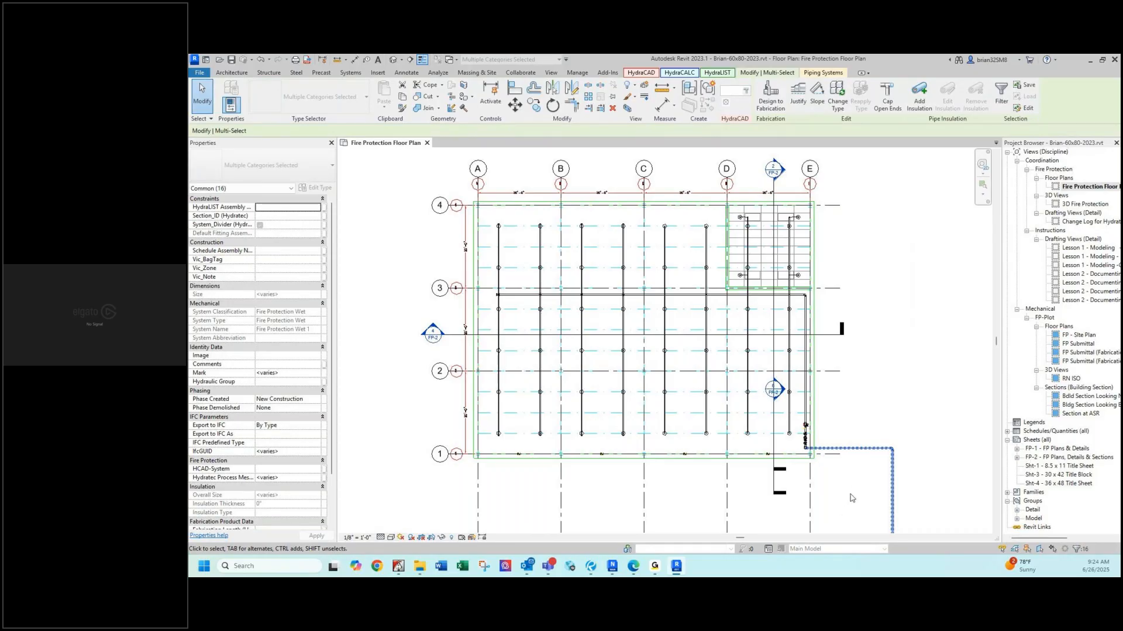
pyautogui.moveTo(856, 502); pyautogui.dragTo(766, 354, button='middle')
pyautogui.scroll(5, 728, 307)
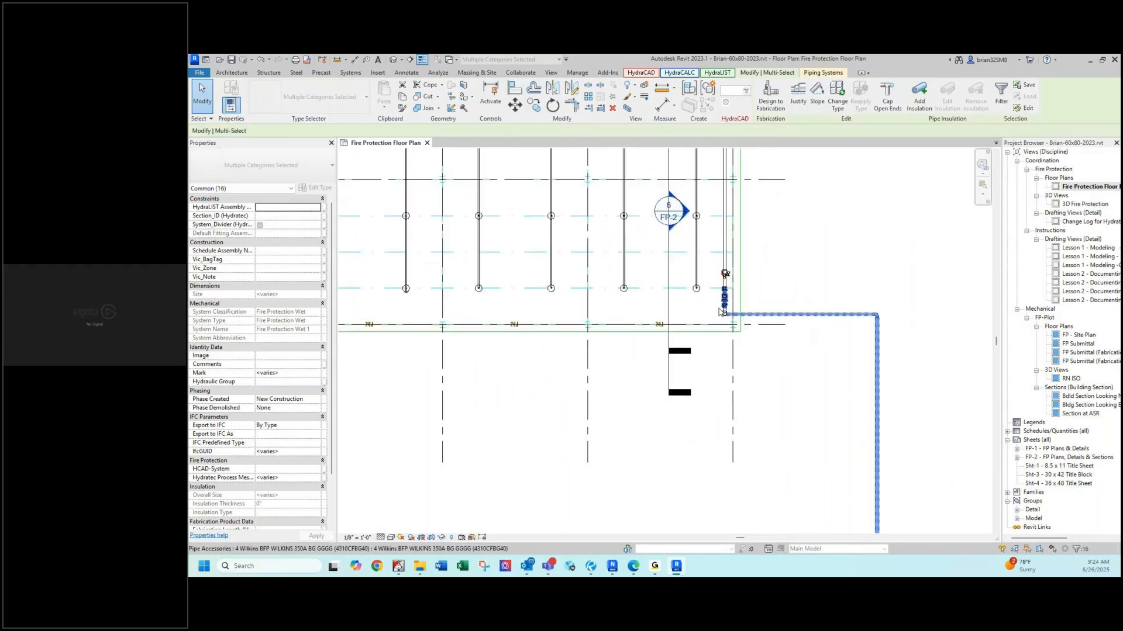
pyautogui.scroll(3, 736, 319)
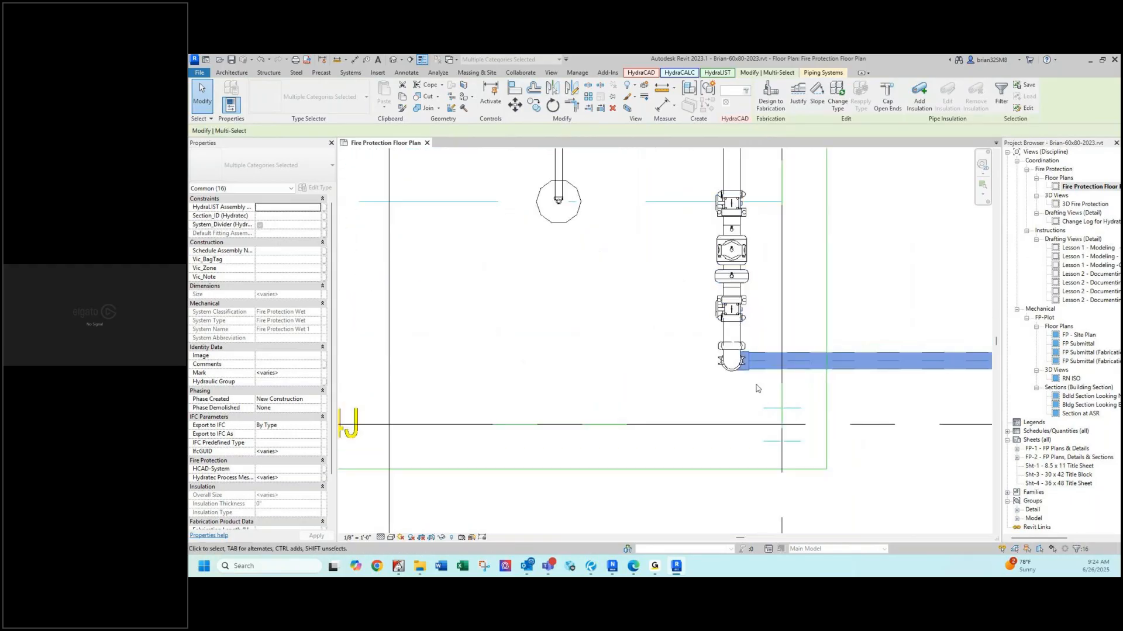
pyautogui.moveTo(670, 329); pyautogui.dragTo(609, 406, button='middle')
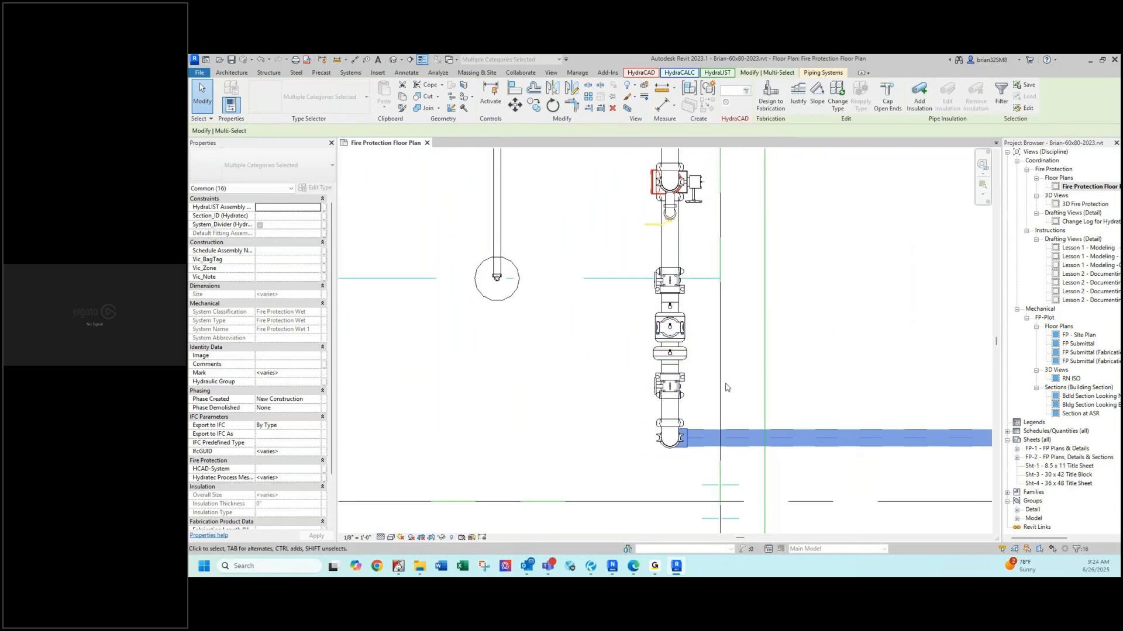
pyautogui.click(649, 452)
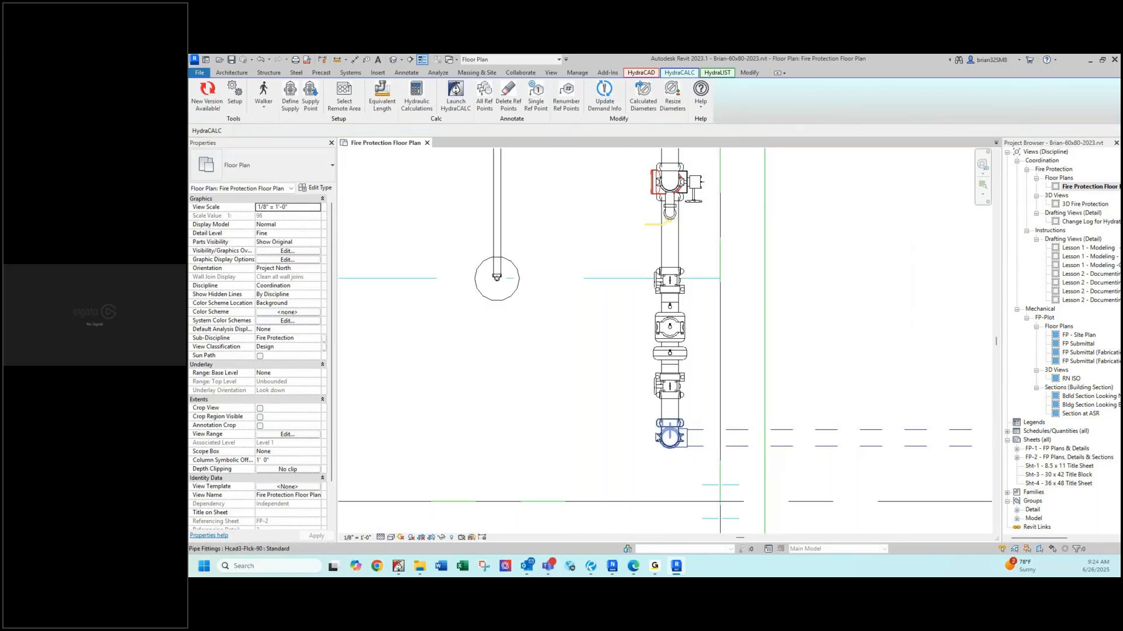
# Turn off the System_Divider property of the PVC Sch 40 elbow below the riser where the underground main connects.
pyautogui.click(666, 438)
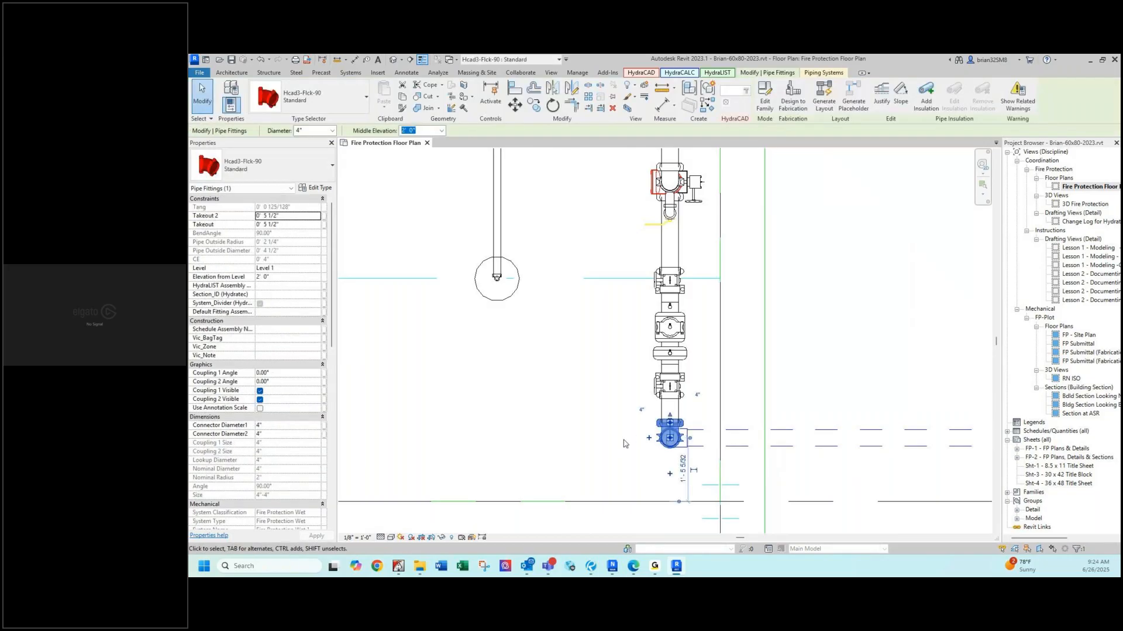
pyautogui.click(635, 448)
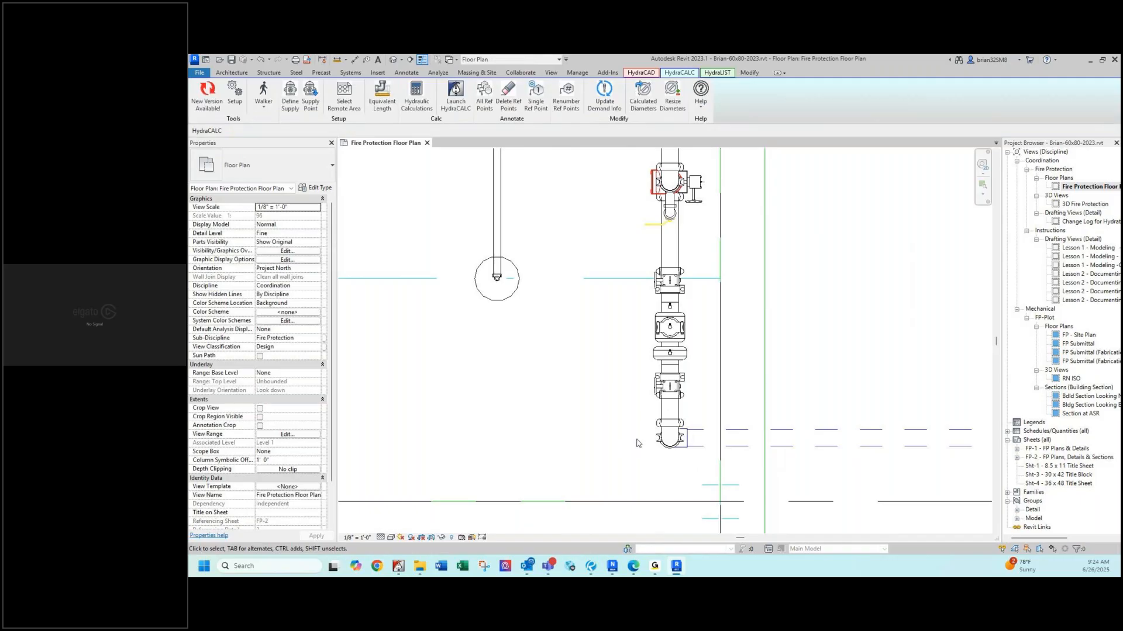
pyautogui.click(687, 451)
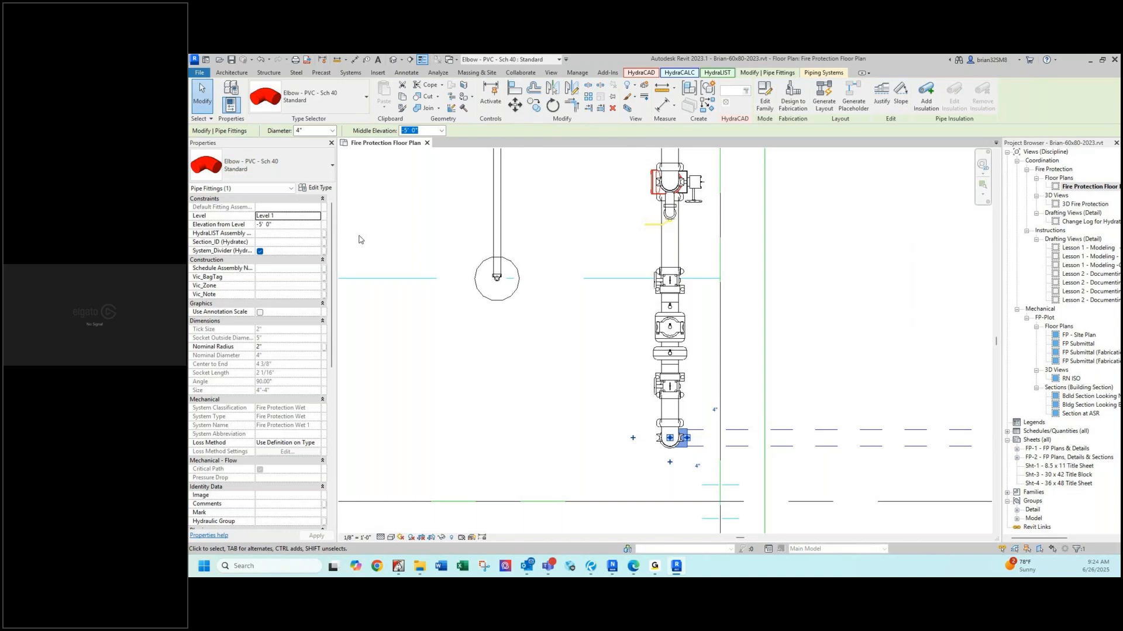
pyautogui.click(260, 251)
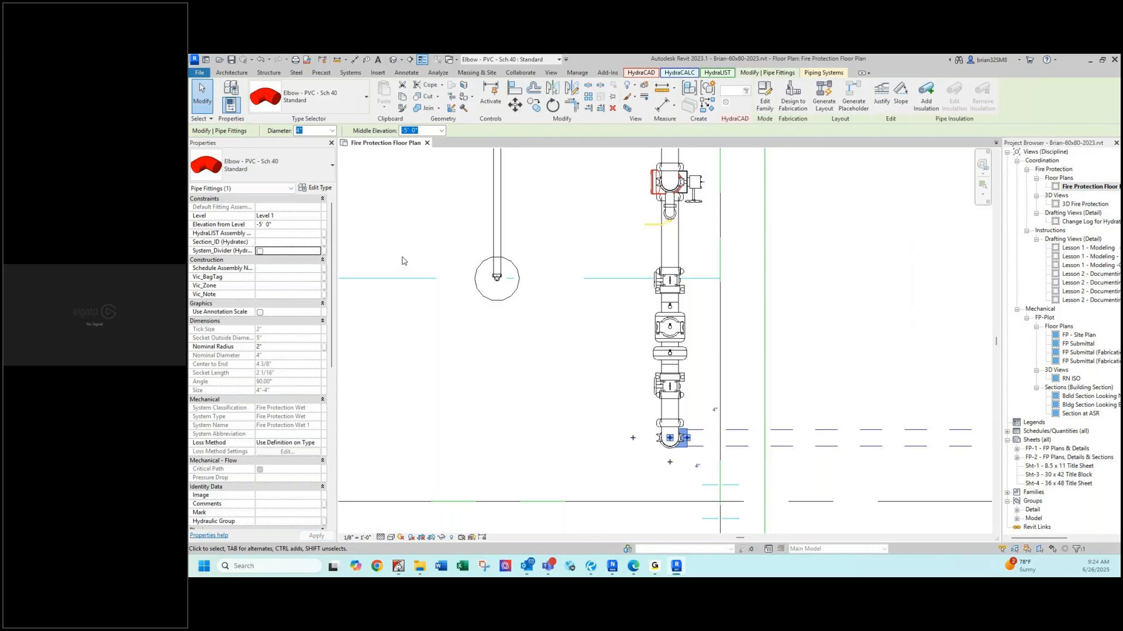
pyautogui.click(381, 208)
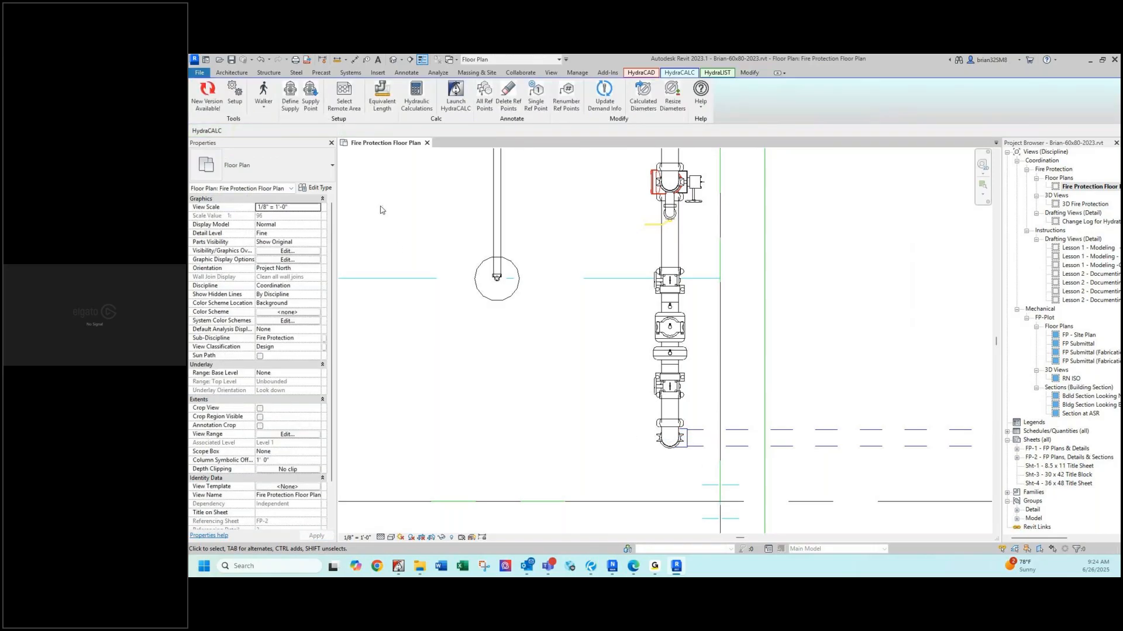
# Run the Walker again from the piping at the riser base to check that the underground main and sprinkler system connect.
pyautogui.click(263, 92)
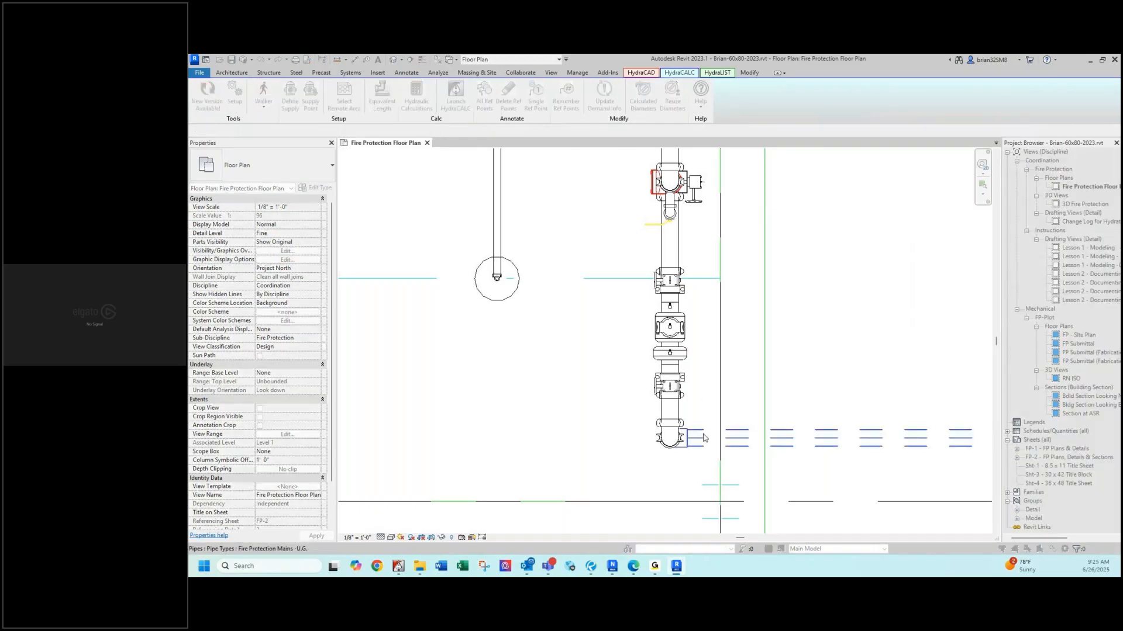
pyautogui.click(656, 431)
pyautogui.scroll(-5, 583, 435)
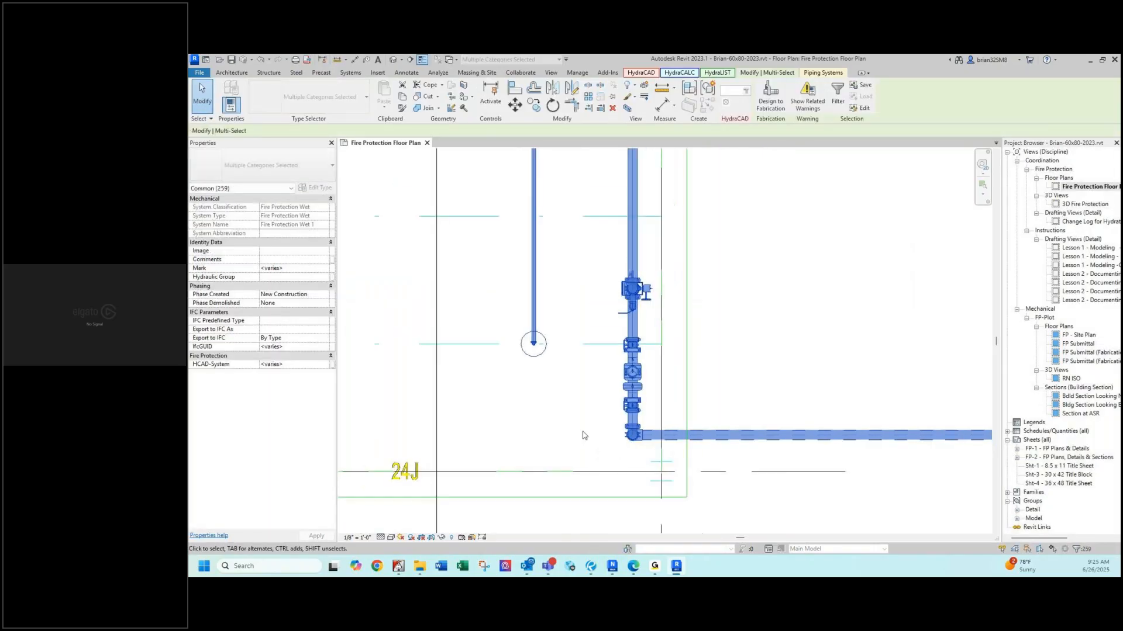
# Examine the walked selection from the sprinkler piping through the riser to the underground main, and clear the selection.
pyautogui.scroll(-4, 583, 432)
pyautogui.moveTo(549, 468); pyautogui.dragTo(615, 252, button='middle')
pyautogui.scroll(4, 584, 362)
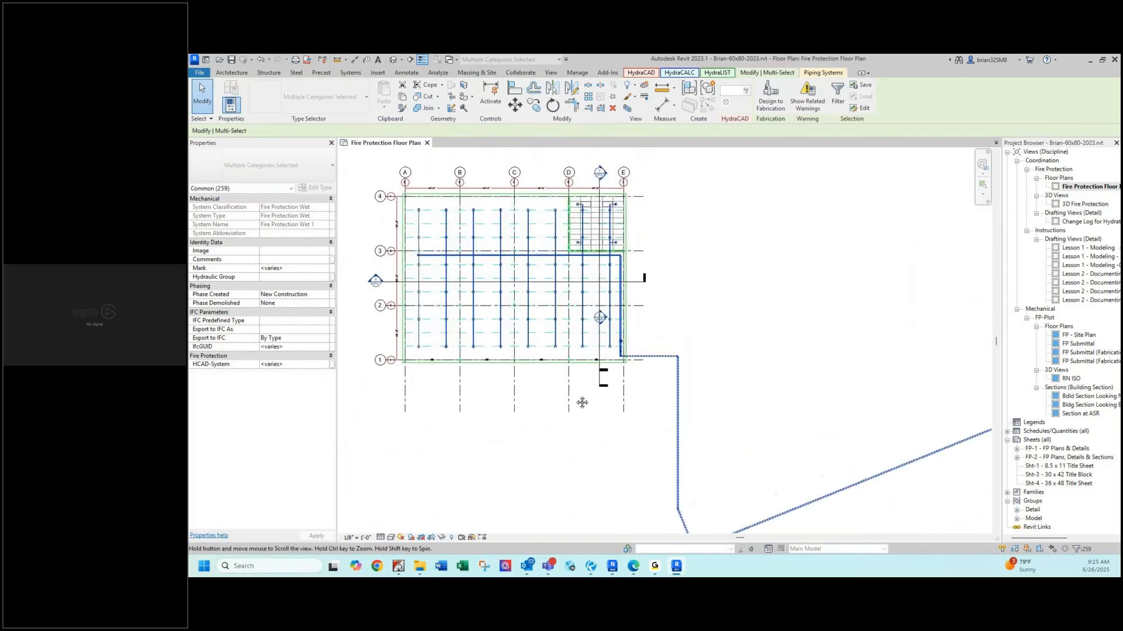
pyautogui.scroll(2, 590, 325)
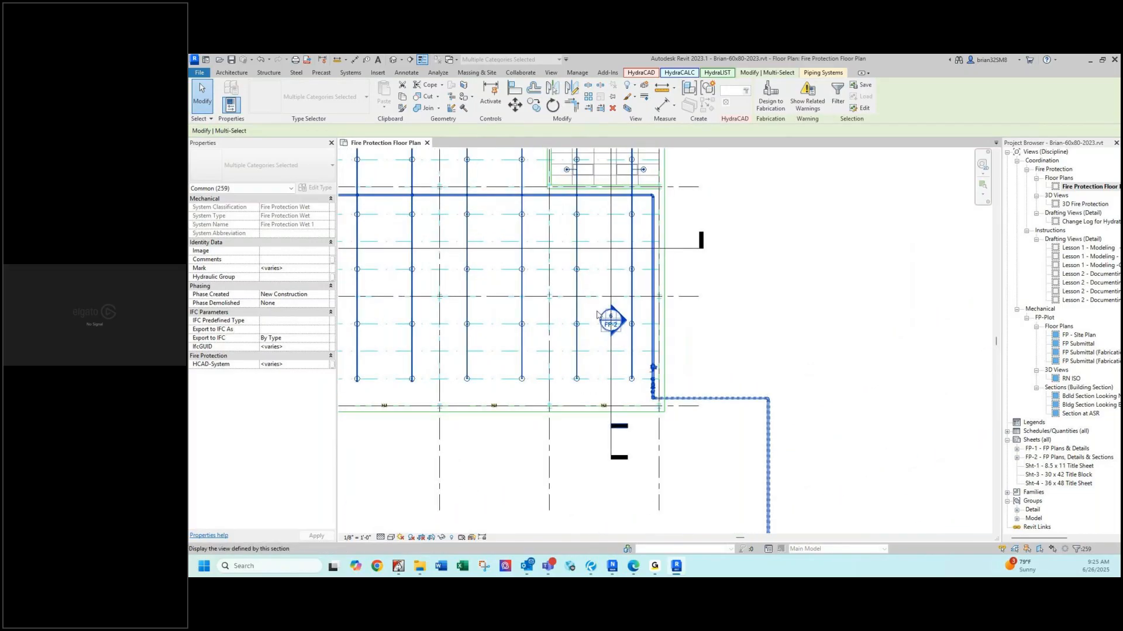
pyautogui.moveTo(752, 294); pyautogui.dragTo(752, 356, button='middle')
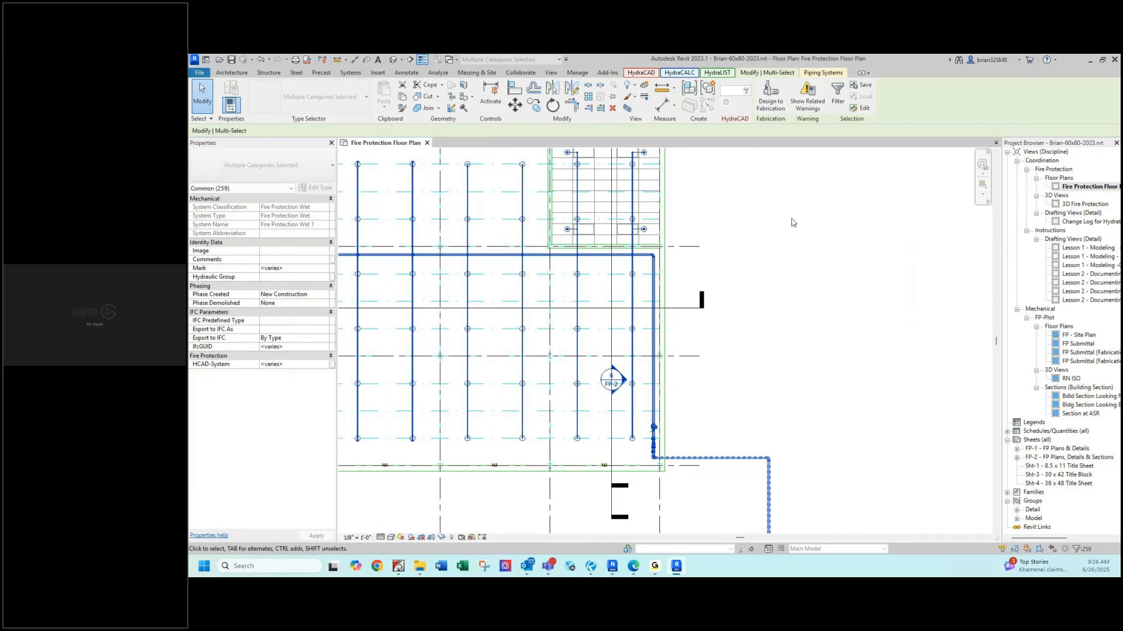
pyautogui.scroll(2, 648, 424)
pyautogui.scroll(3, 648, 421)
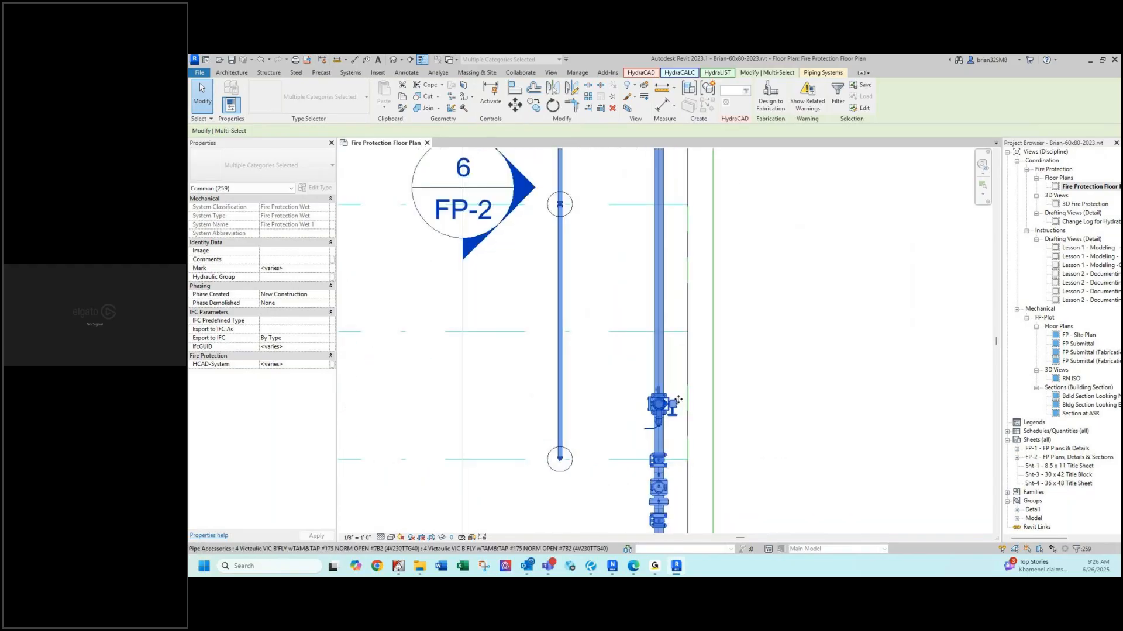
pyautogui.scroll(-2, 753, 419)
pyautogui.moveTo(753, 419); pyautogui.dragTo(753, 347, button='middle')
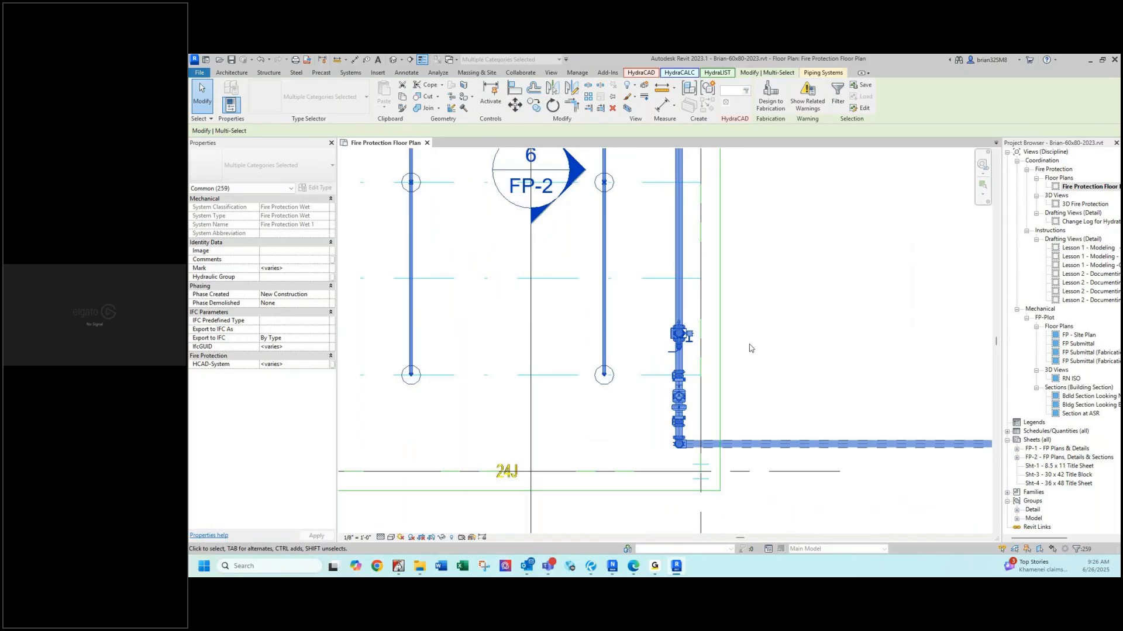
pyautogui.click(752, 348)
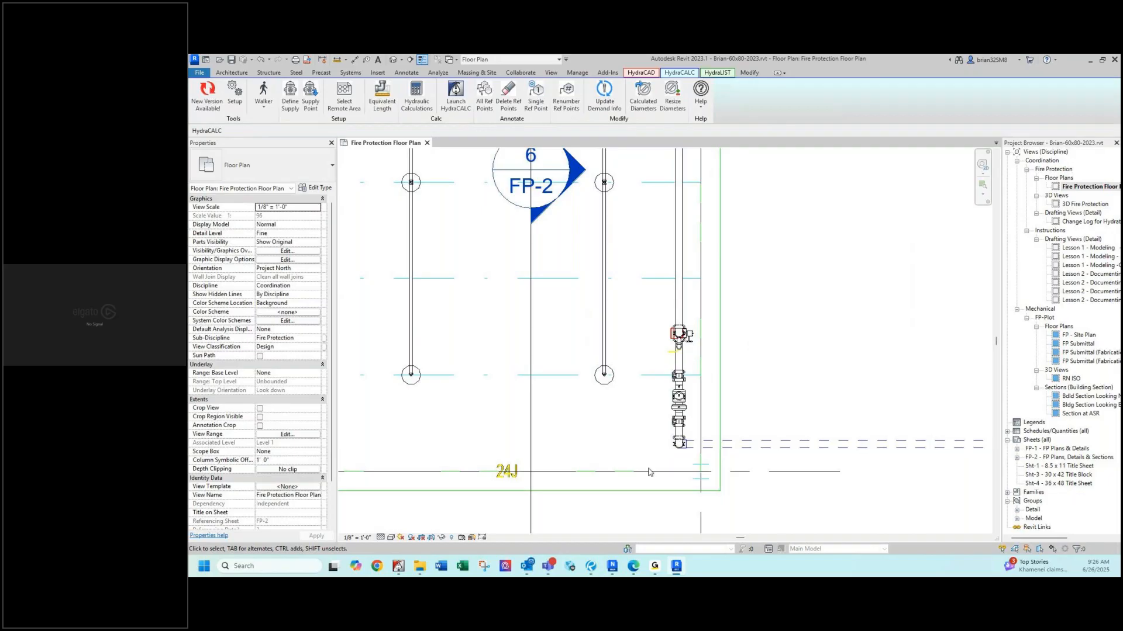
# Turn on the System_Divider property of the Hcad3-Flck-90 elbow at the base of the riser and deselect it.
pyautogui.scroll(2, 677, 466)
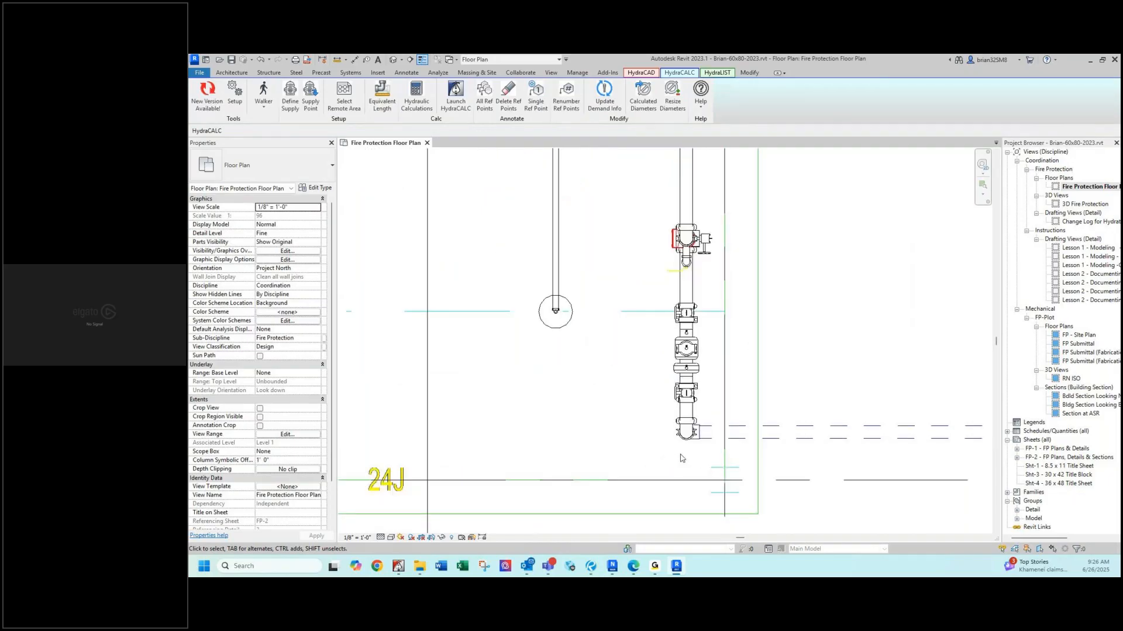
pyautogui.scroll(1, 682, 458)
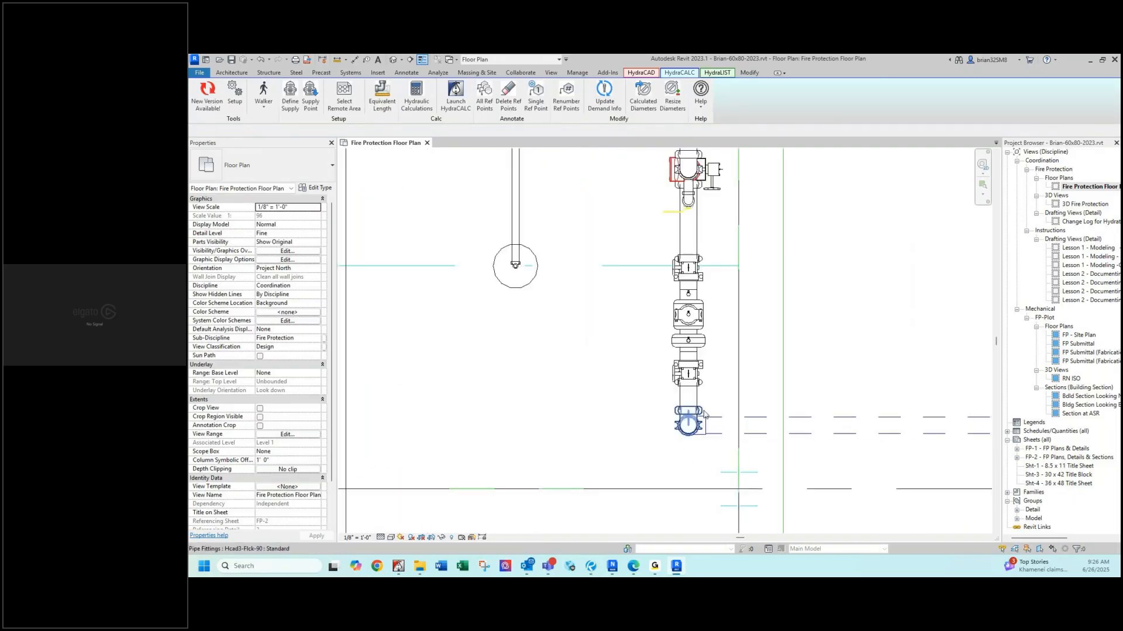
pyautogui.click(705, 414)
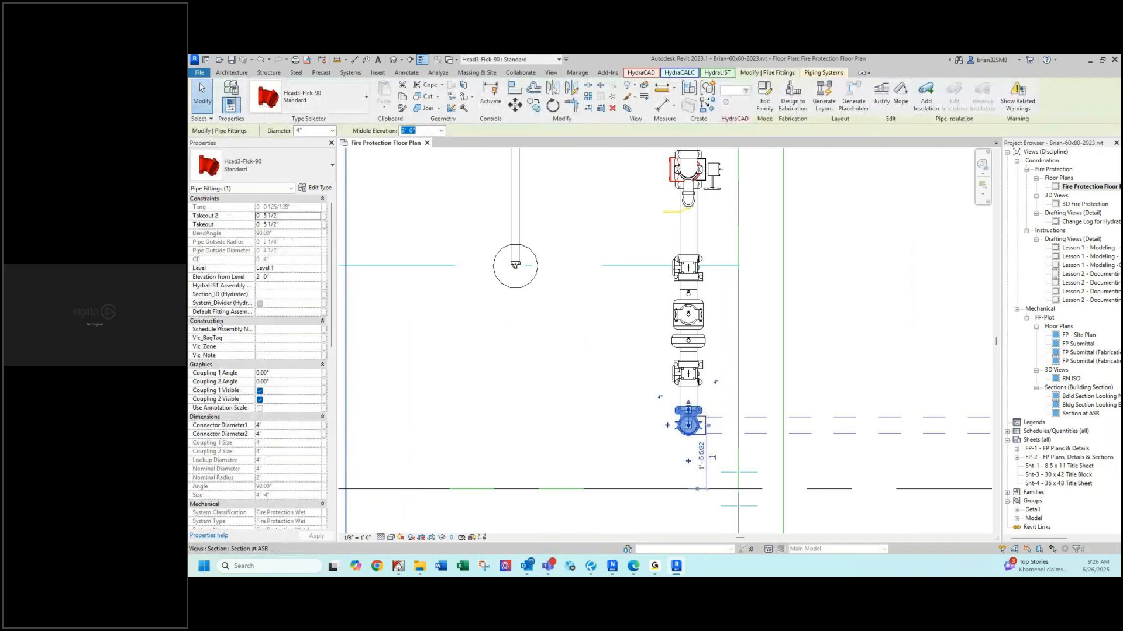
pyautogui.click(259, 303)
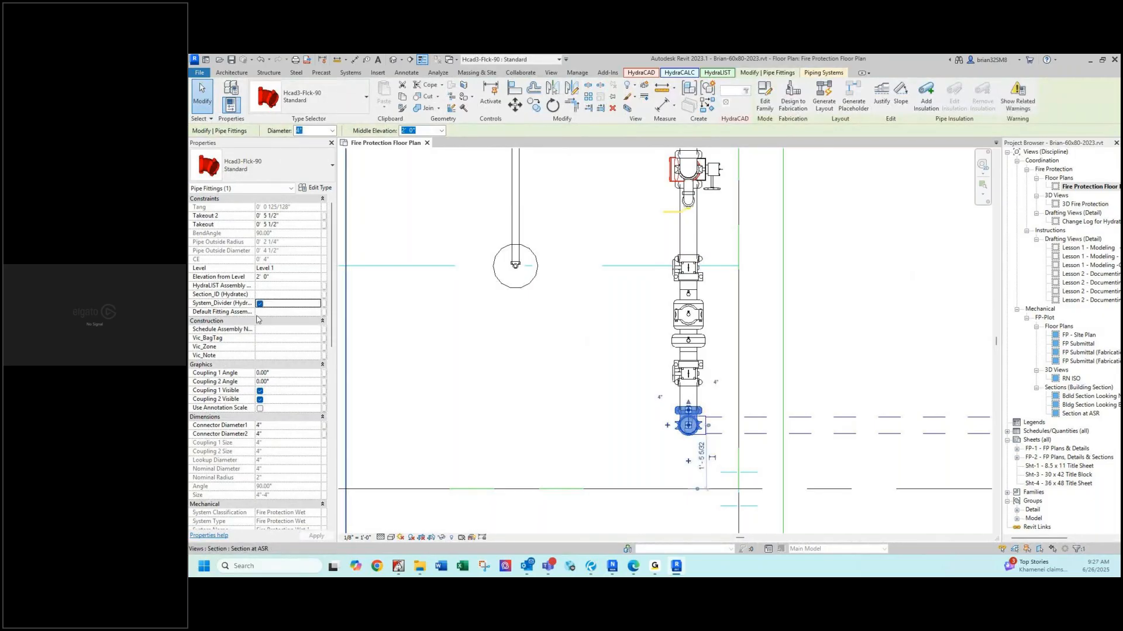
pyautogui.click(259, 304)
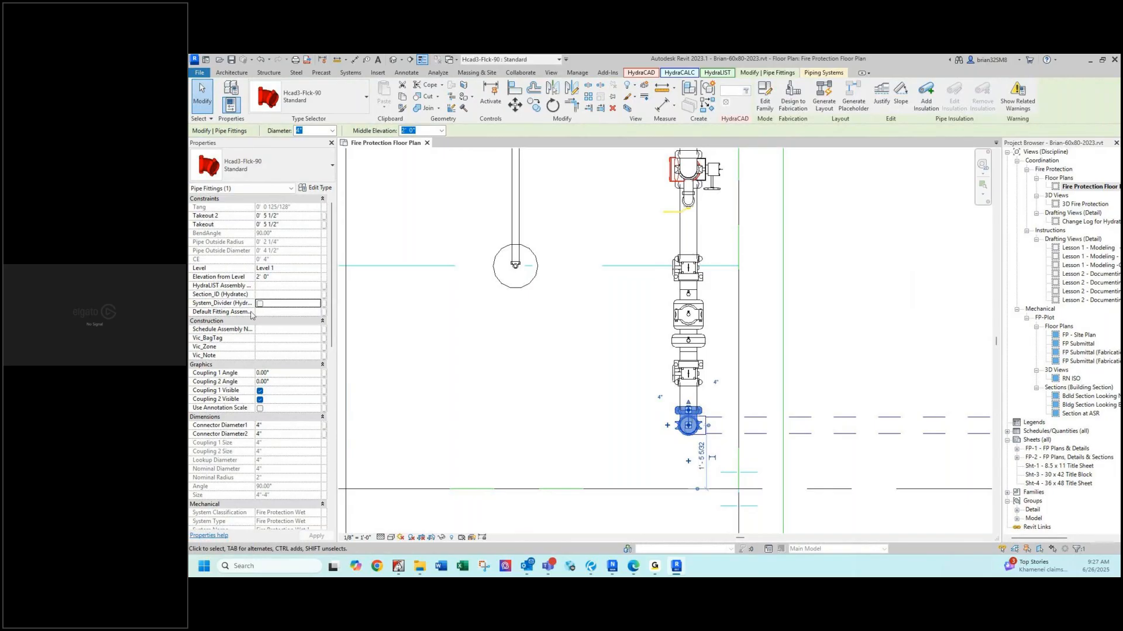
pyautogui.click(260, 304)
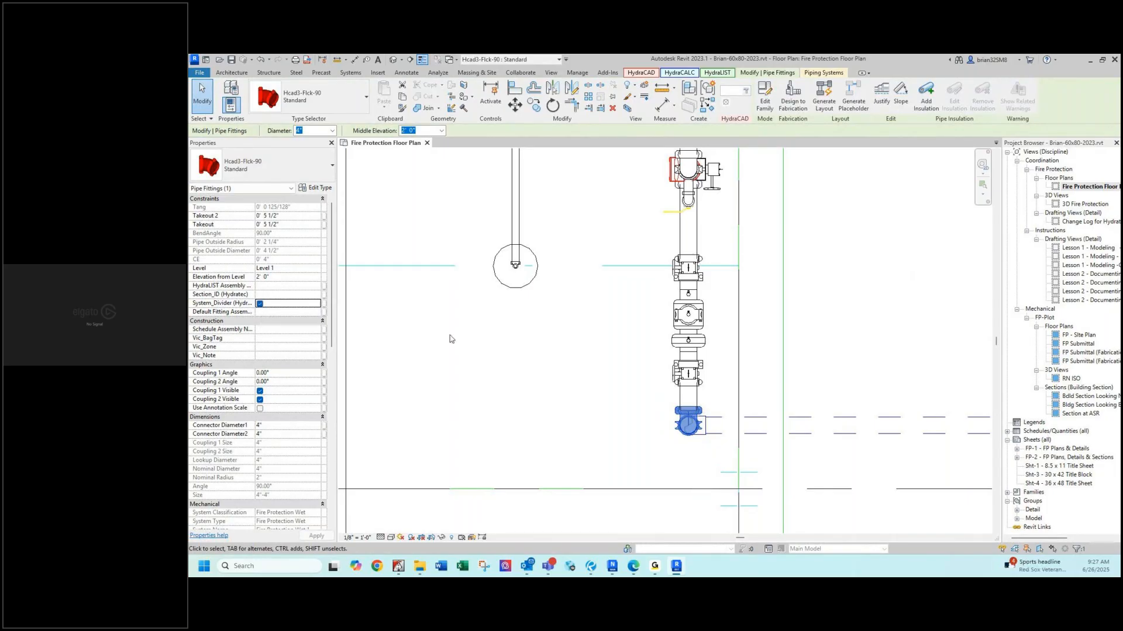
pyautogui.click(485, 338)
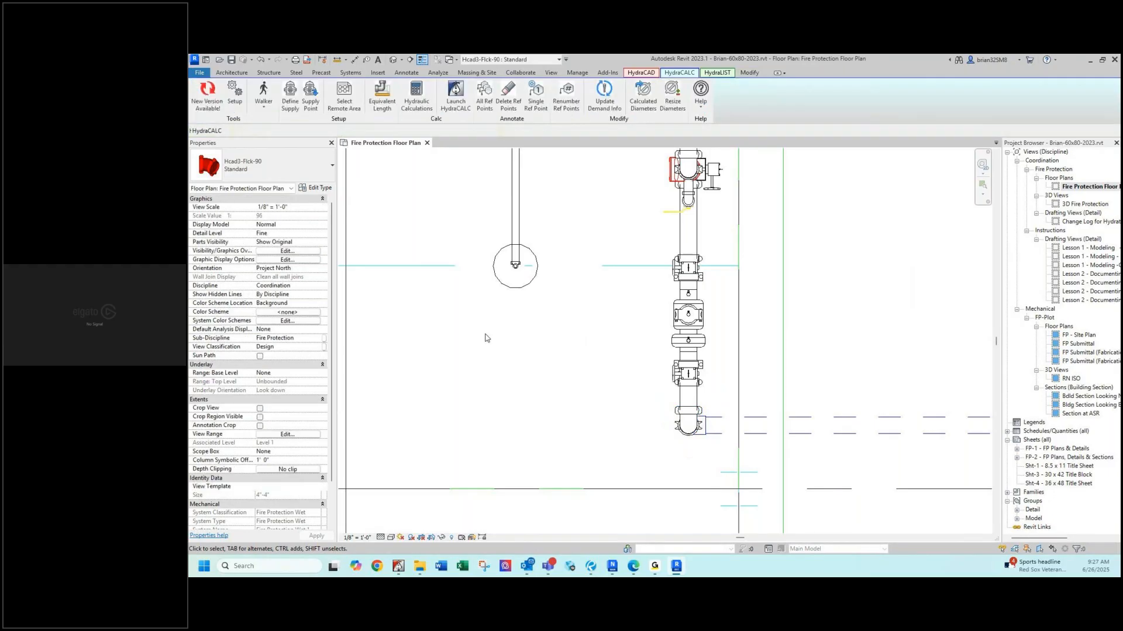
# Run the Walker from the system piping and examine where its selection ends at the riser base elbow.
pyautogui.click(264, 96)
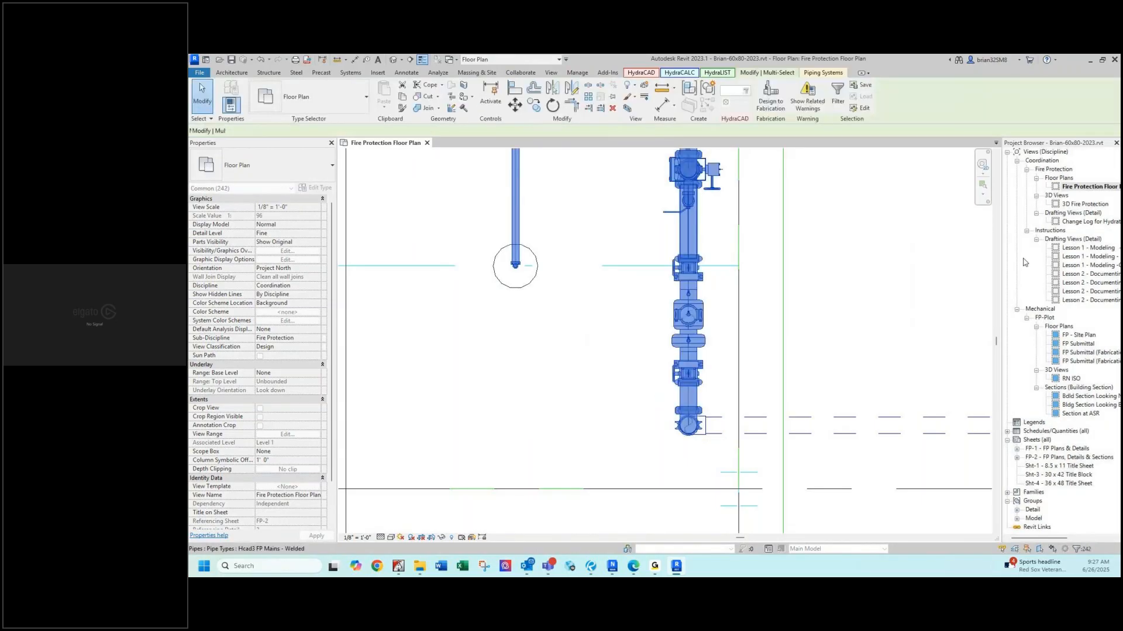
pyautogui.scroll(-5, 692, 393)
pyautogui.moveTo(549, 278); pyautogui.dragTo(668, 354, button='middle')
pyautogui.scroll(5, 725, 399)
pyautogui.scroll(3, 739, 397)
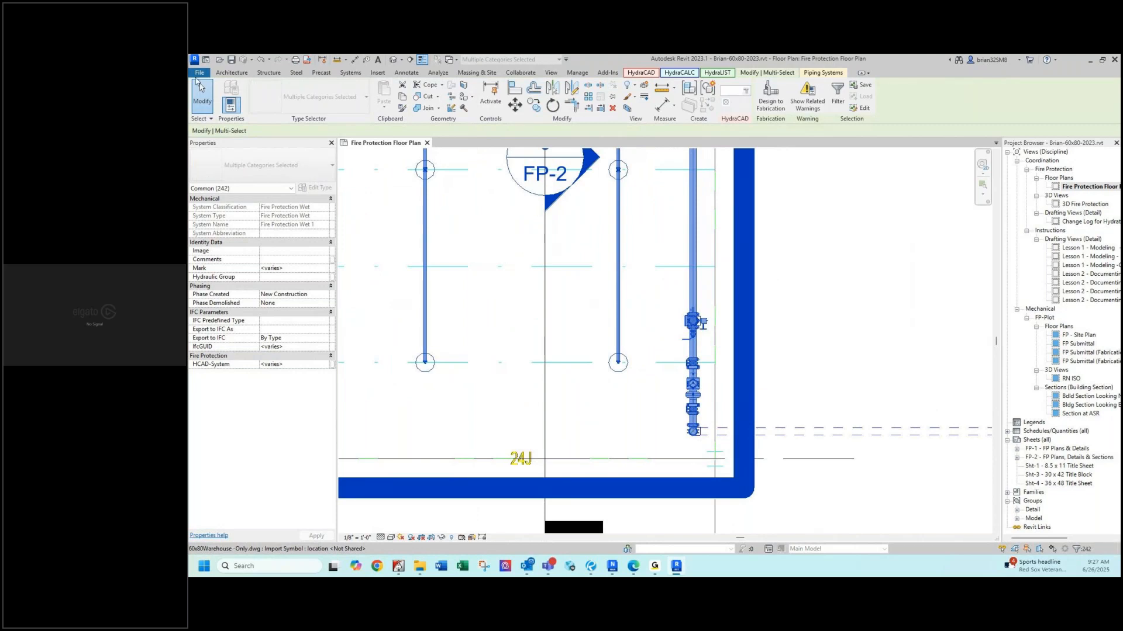
# Run the Walker from the underground main outside the riser elbow and examine how far its selection extends.
pyautogui.click(647, 75)
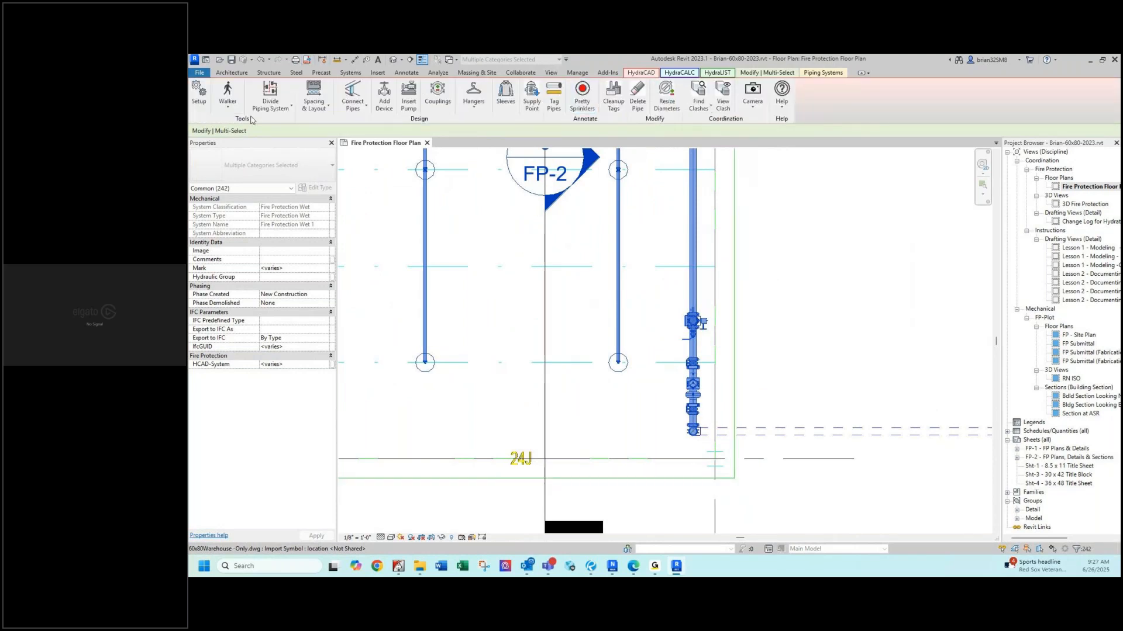
pyautogui.click(226, 91)
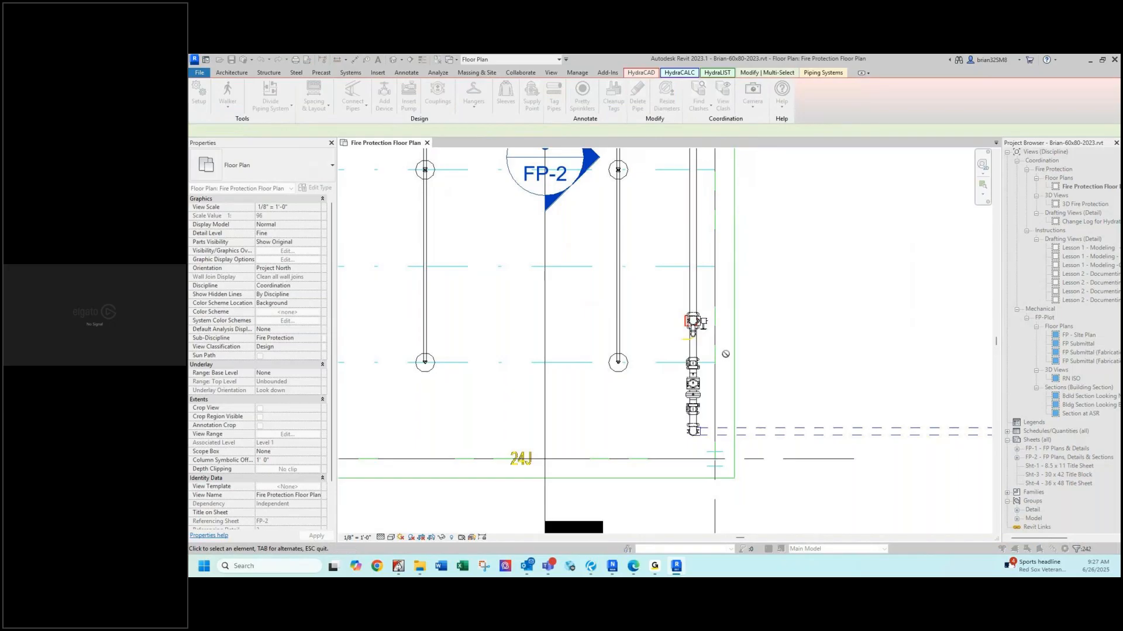
pyautogui.click(757, 431)
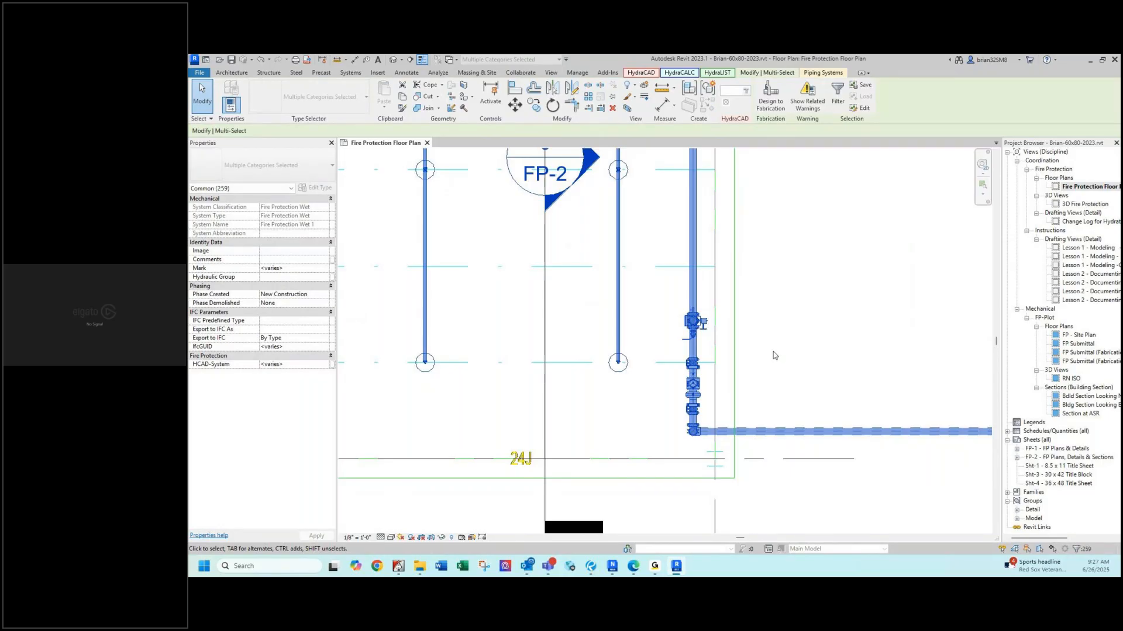
pyautogui.scroll(-5, 774, 356)
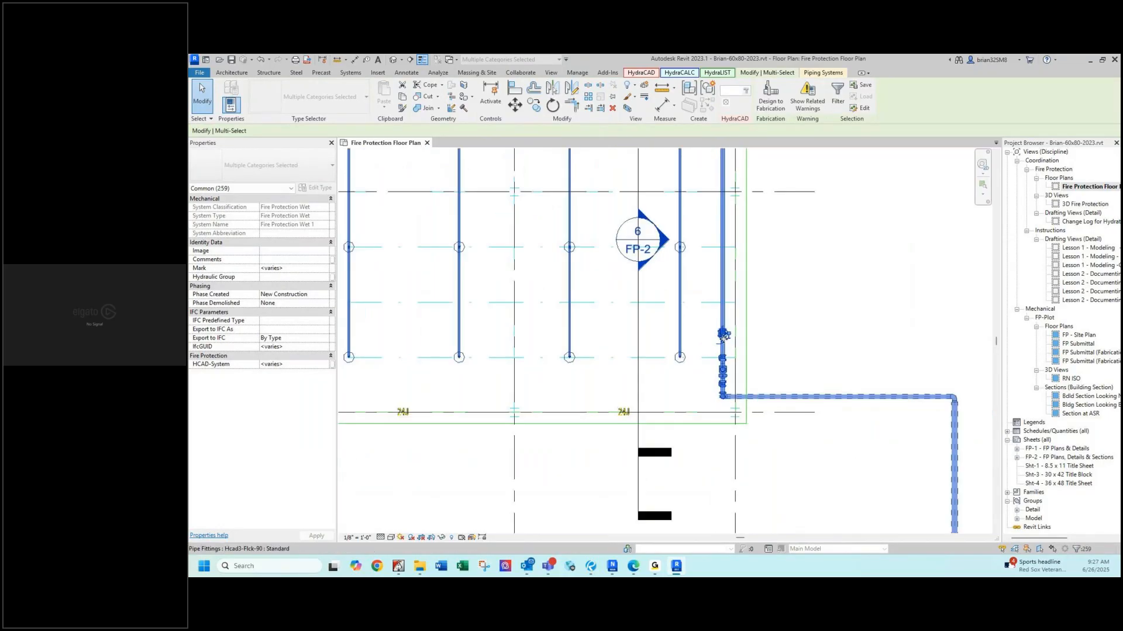
pyautogui.moveTo(813, 304); pyautogui.dragTo(759, 246, button='middle')
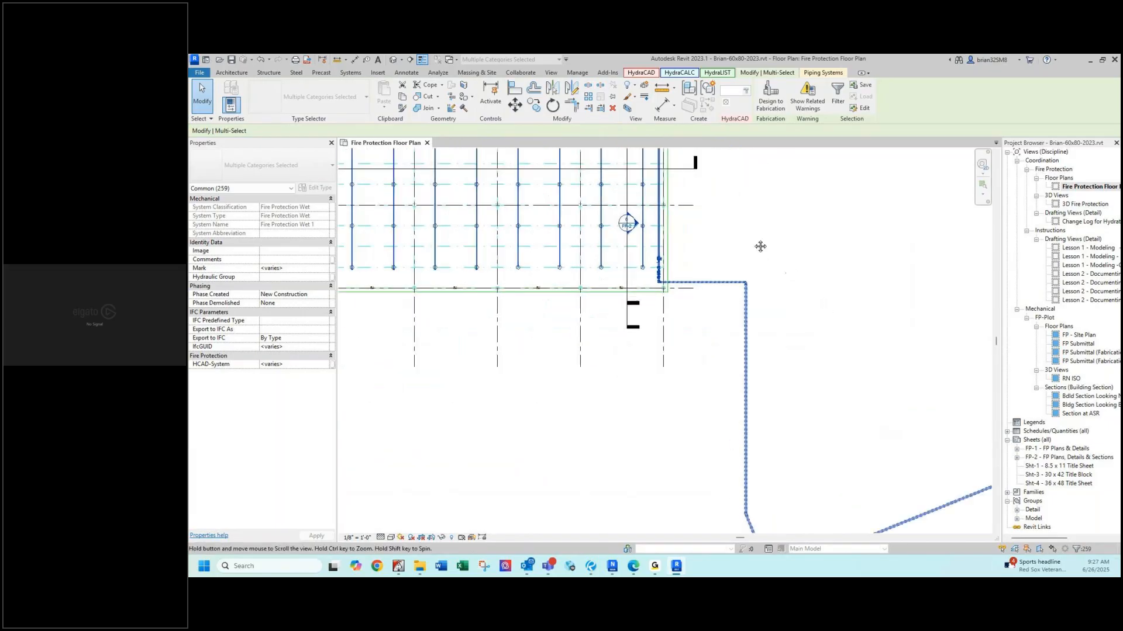
pyautogui.scroll(-1, 744, 281)
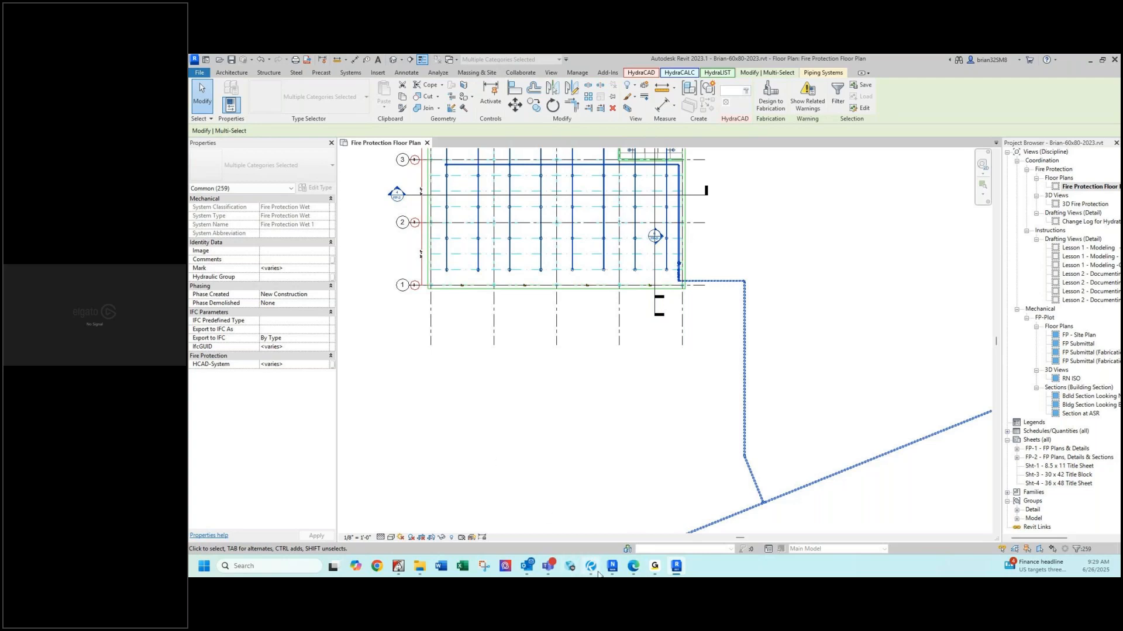
# Switch to the Lesson 3 PDF in Bluebeam Revu and read the slide on the Walker and the System Divider property.
pyautogui.moveTo(591, 566)
pyautogui.click(600, 523)
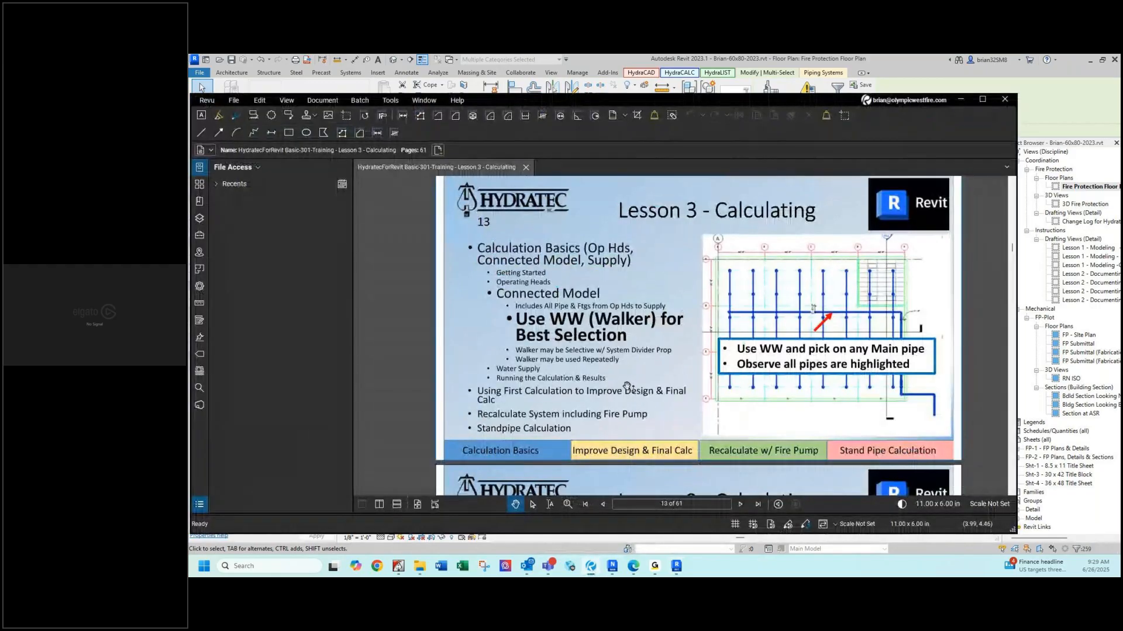
pyautogui.scroll(-3, 625, 386)
pyautogui.scroll(-2, 621, 386)
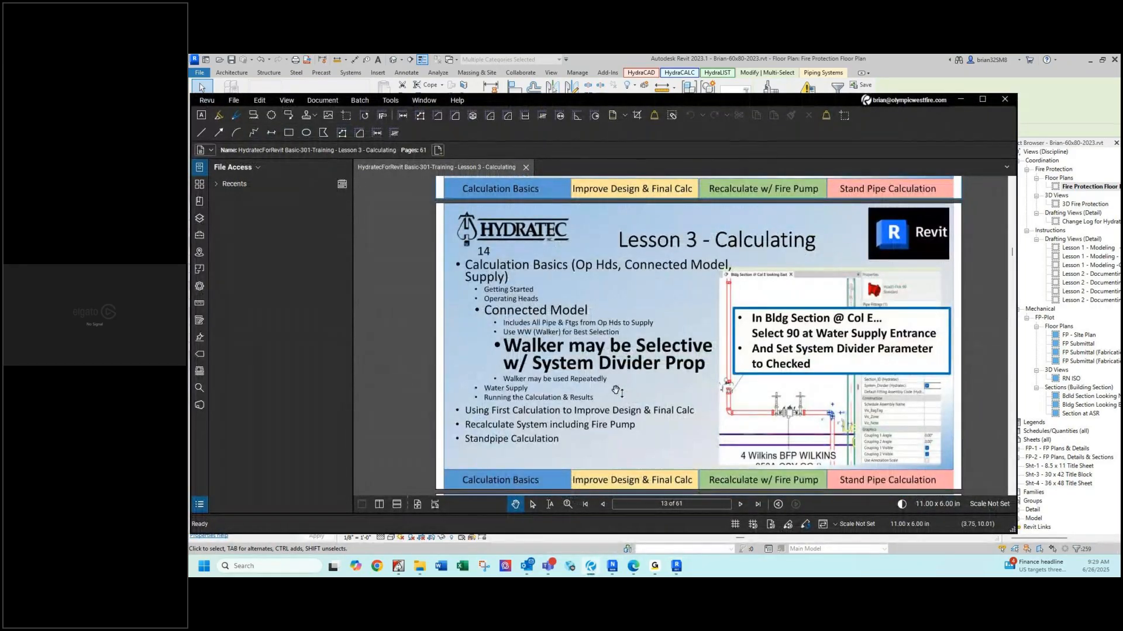
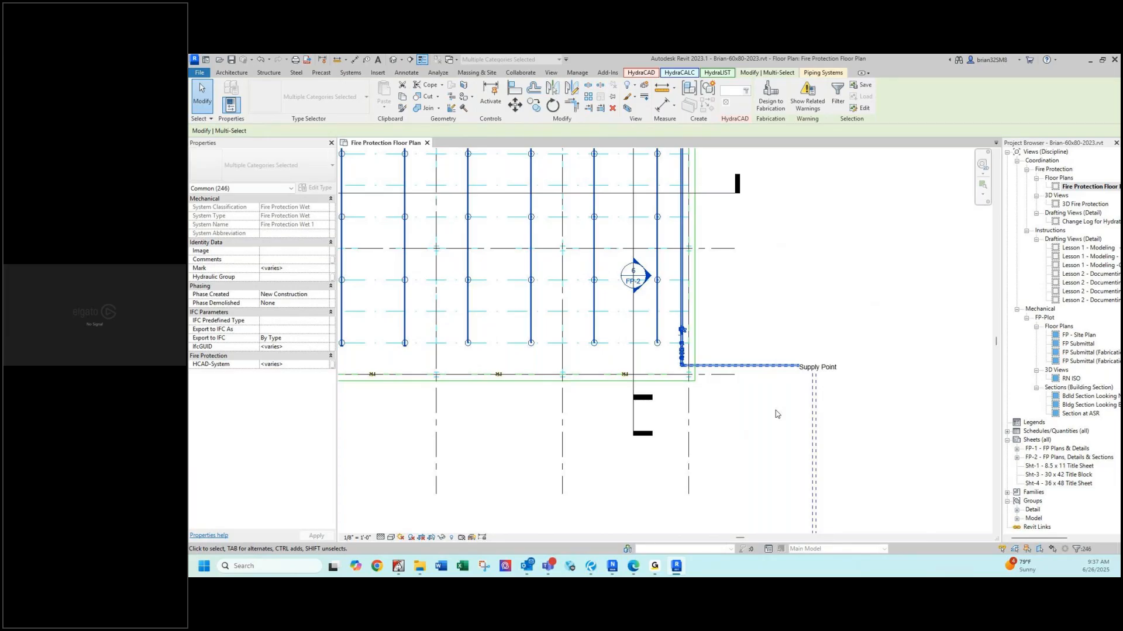
# Check the walked piping back in Revit and select the Supply Point annotation on the underground main to inspect its location.
pyautogui.scroll(-3, 777, 414)
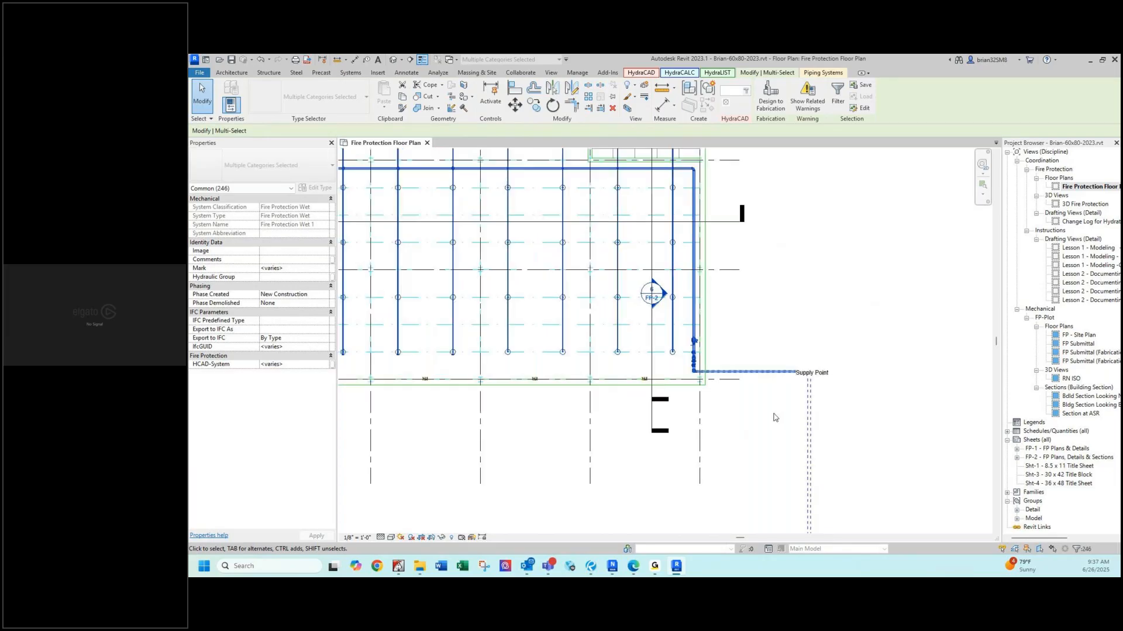
pyautogui.moveTo(643, 417); pyautogui.dragTo(706, 476, button='middle')
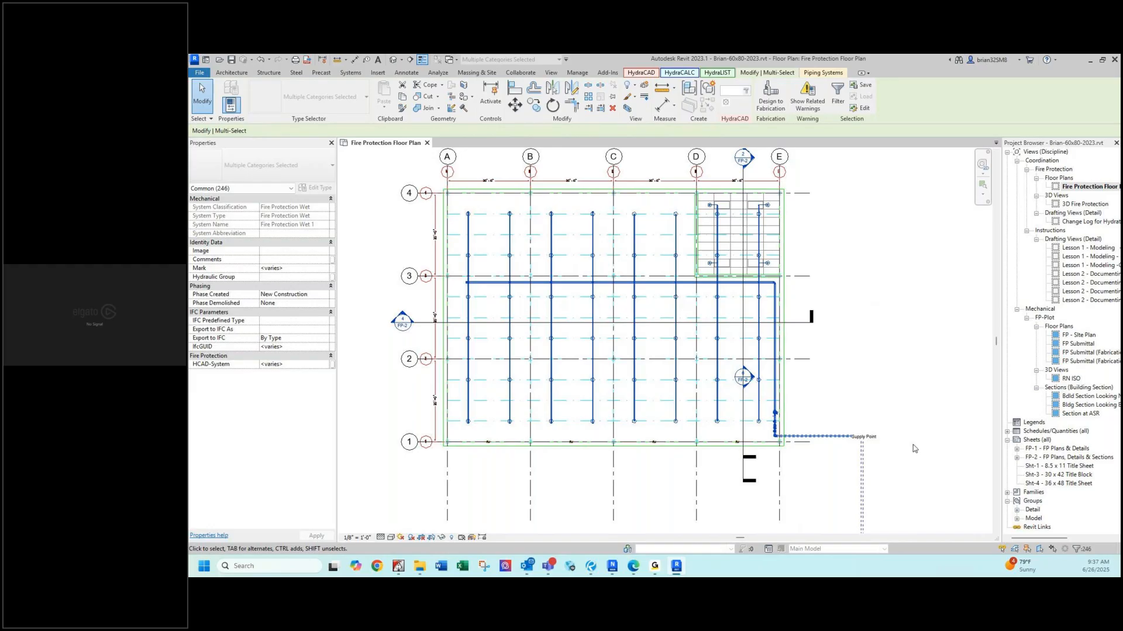
pyautogui.click(873, 443)
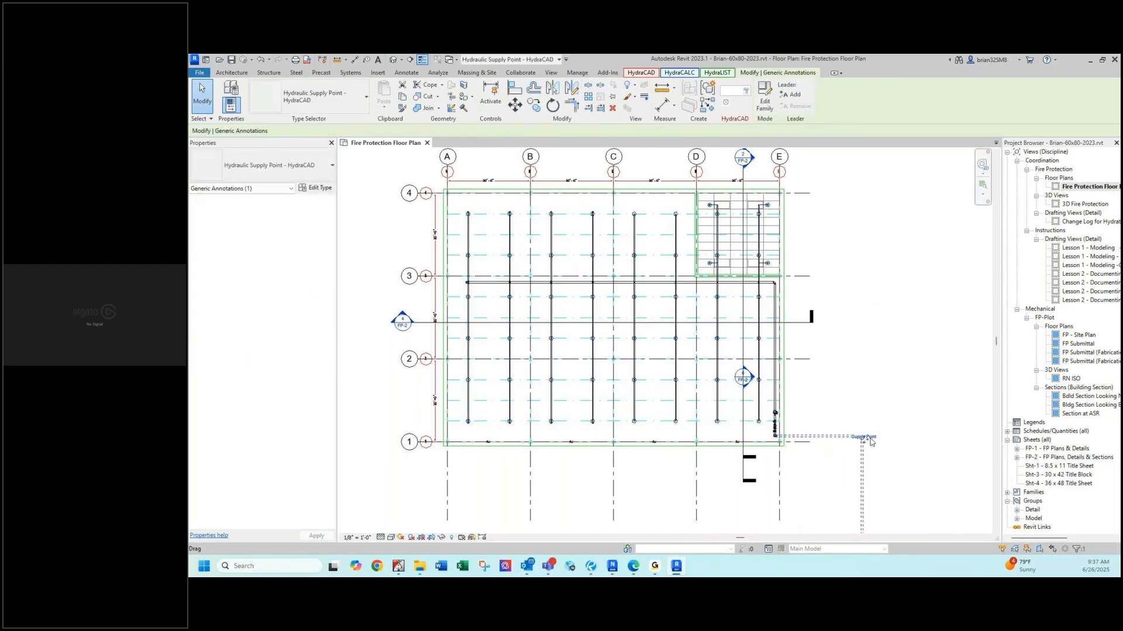
pyautogui.scroll(5, 865, 439)
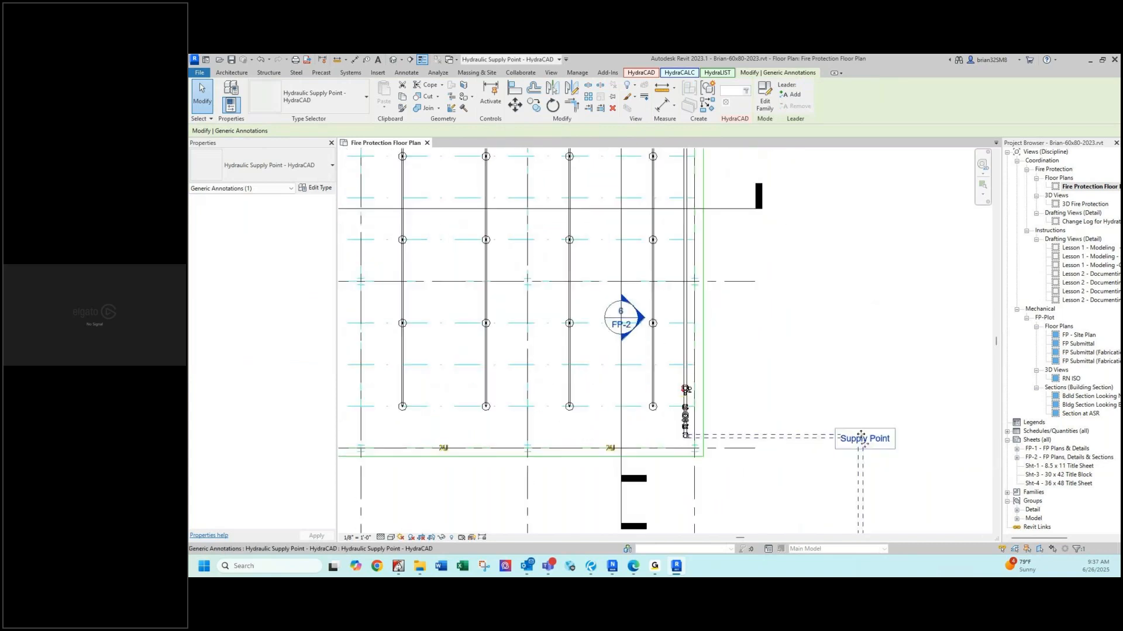
pyautogui.scroll(-2, 861, 435)
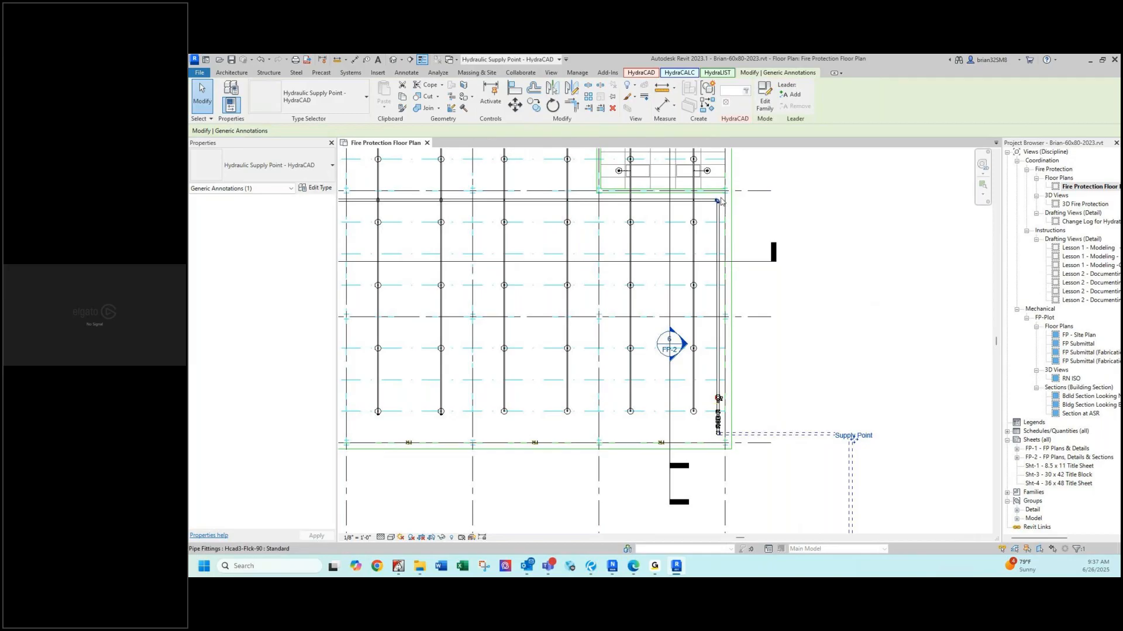
# Place the hydraulic supply point on the 4" elbow where the cross main turns down toward the riser near grid E.
pyautogui.scroll(1, 719, 201)
pyautogui.scroll(1, 719, 201)
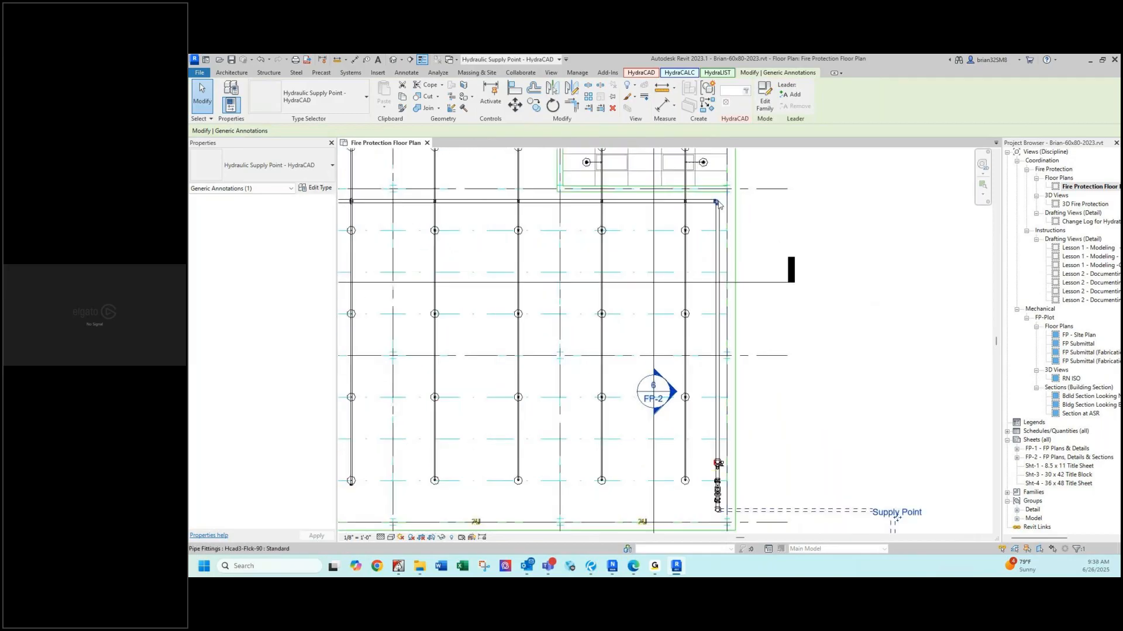
pyautogui.click(718, 202)
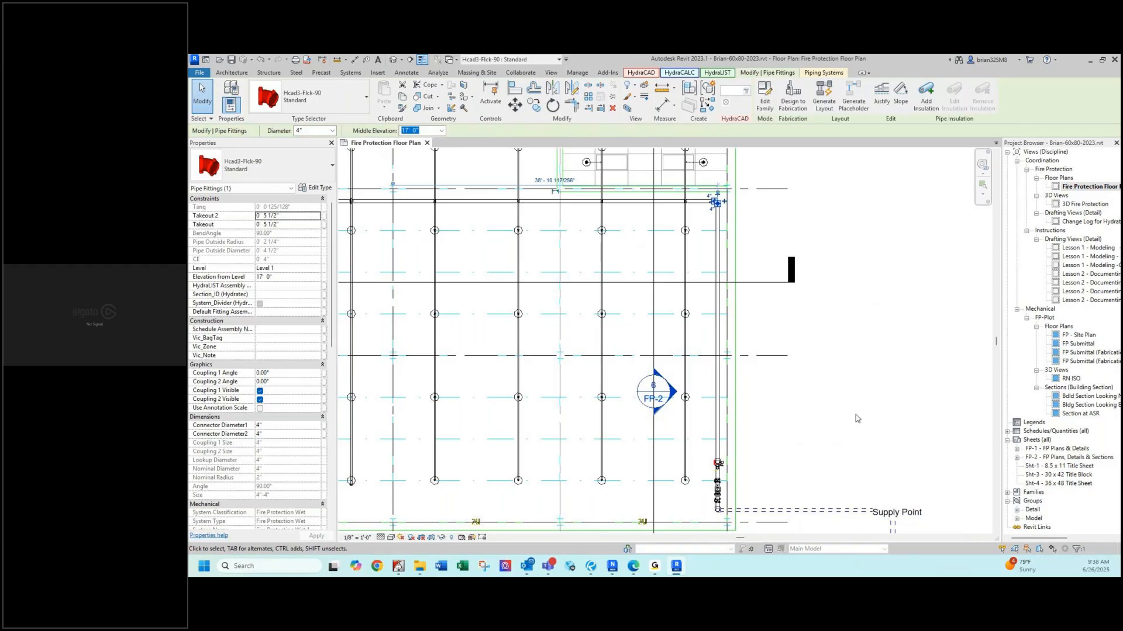
pyautogui.click(922, 517)
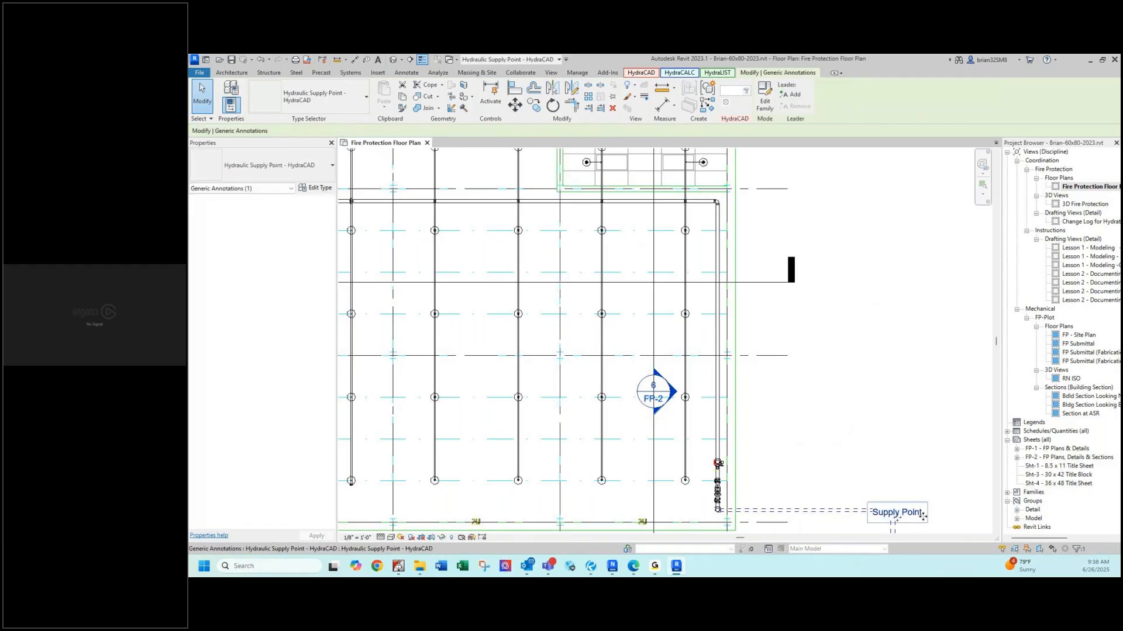
pyautogui.moveTo(922, 517)
pyautogui.mouseDown()
pyautogui.moveTo(897, 522)
pyautogui.moveTo(900, 531)
pyautogui.mouseUp()
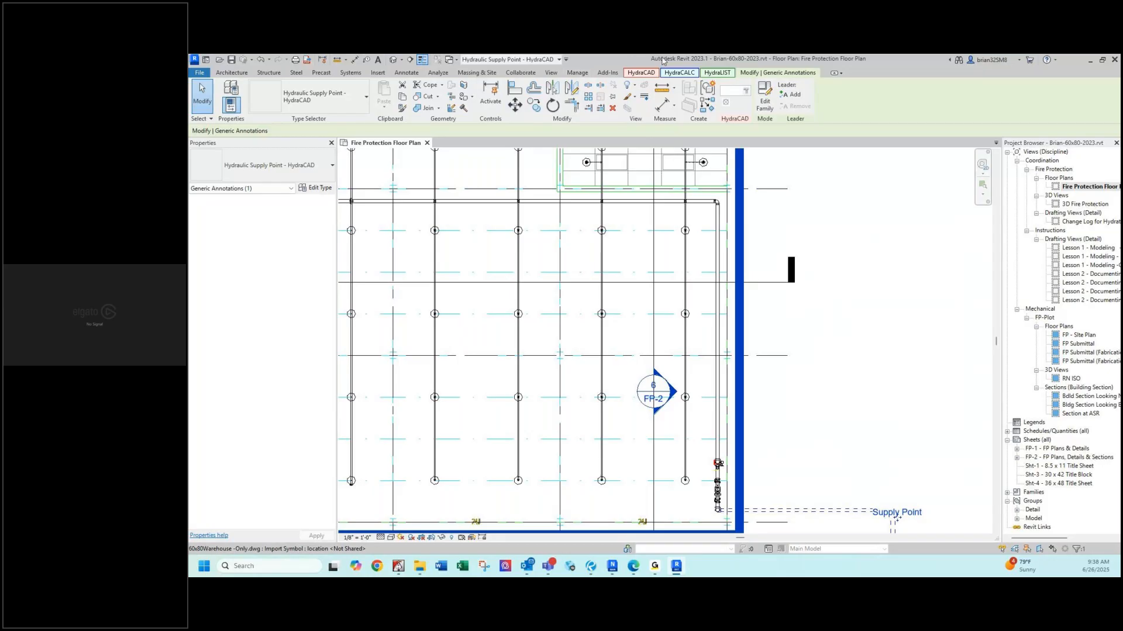
pyautogui.click(679, 73)
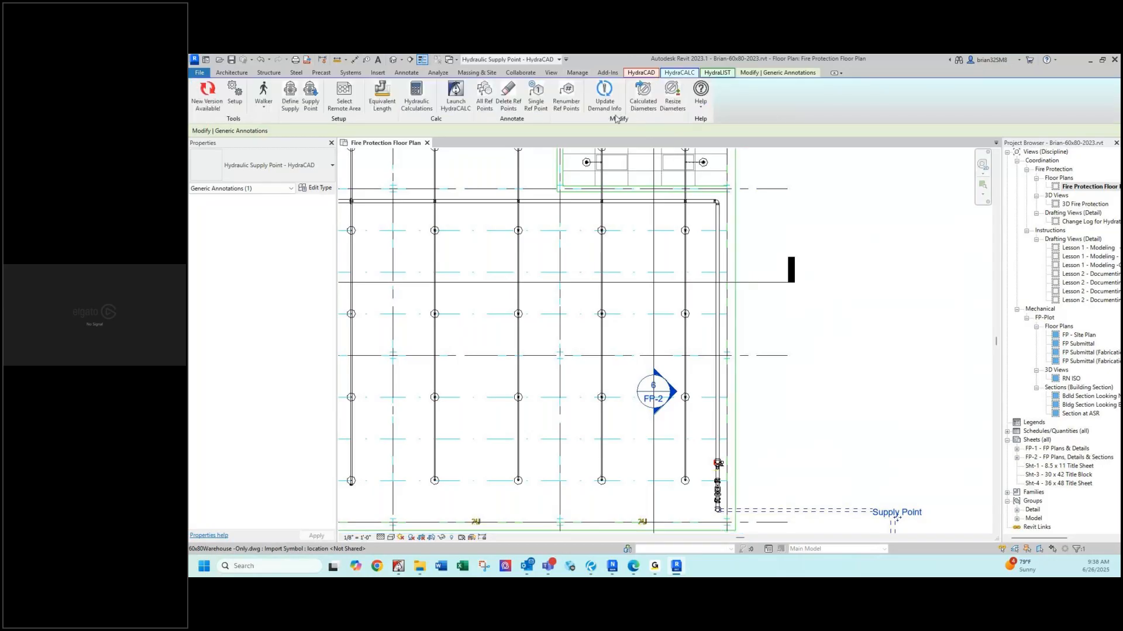
pyautogui.click(310, 95)
pyautogui.click(719, 203)
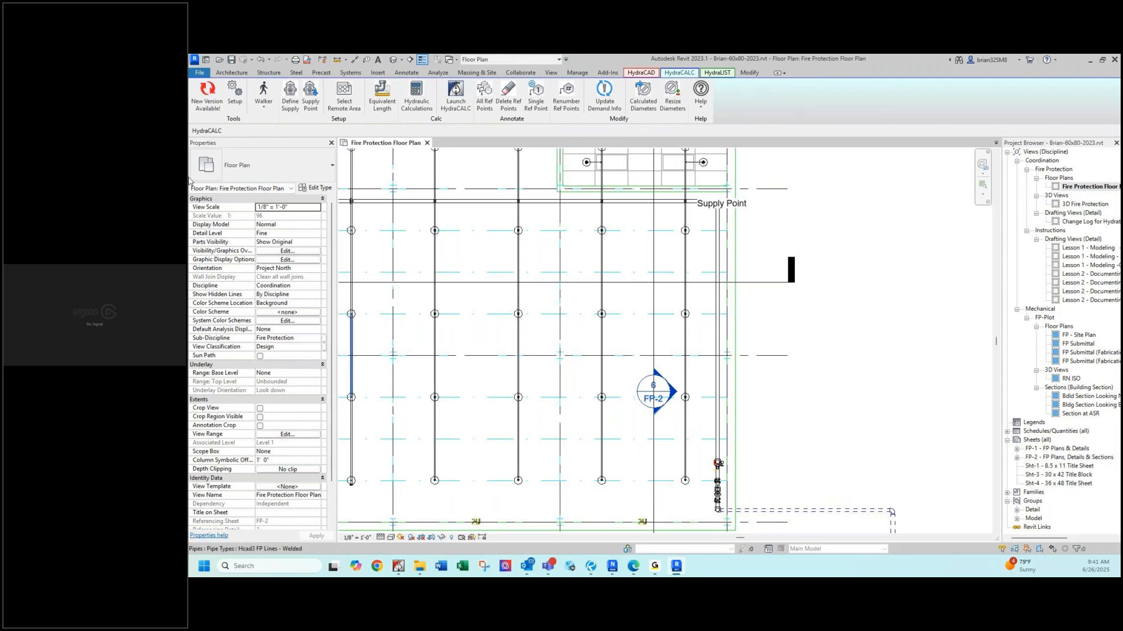
# Relocate the hydraulic supply point to the elbow of the underground main outside the building, placing it precisely on the fitting.
pyautogui.click(311, 93)
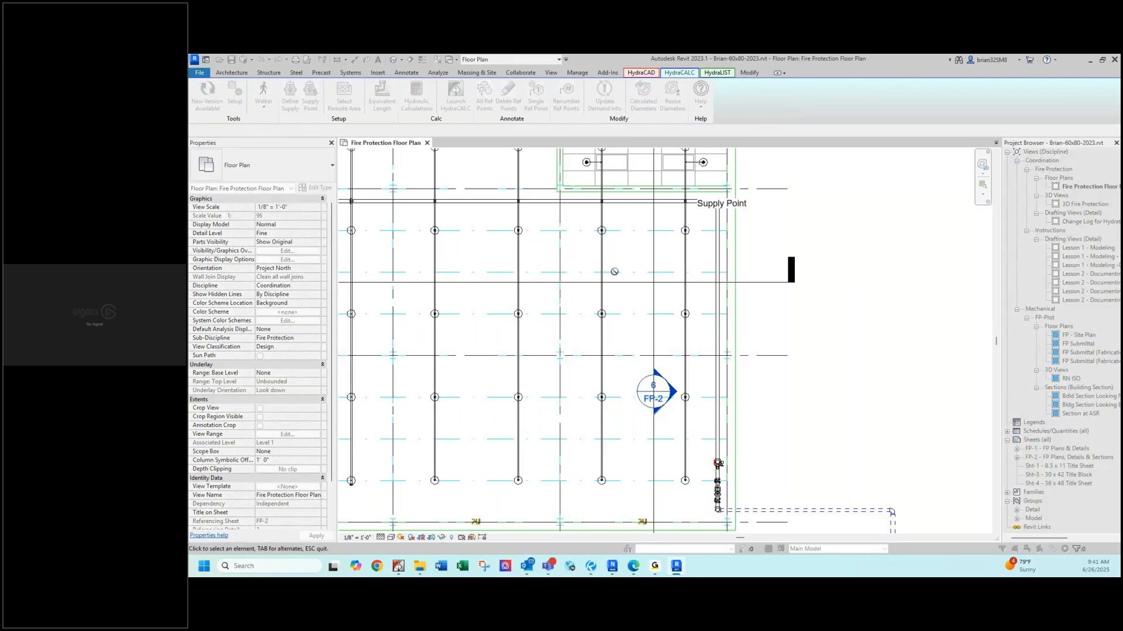
pyautogui.click(891, 514)
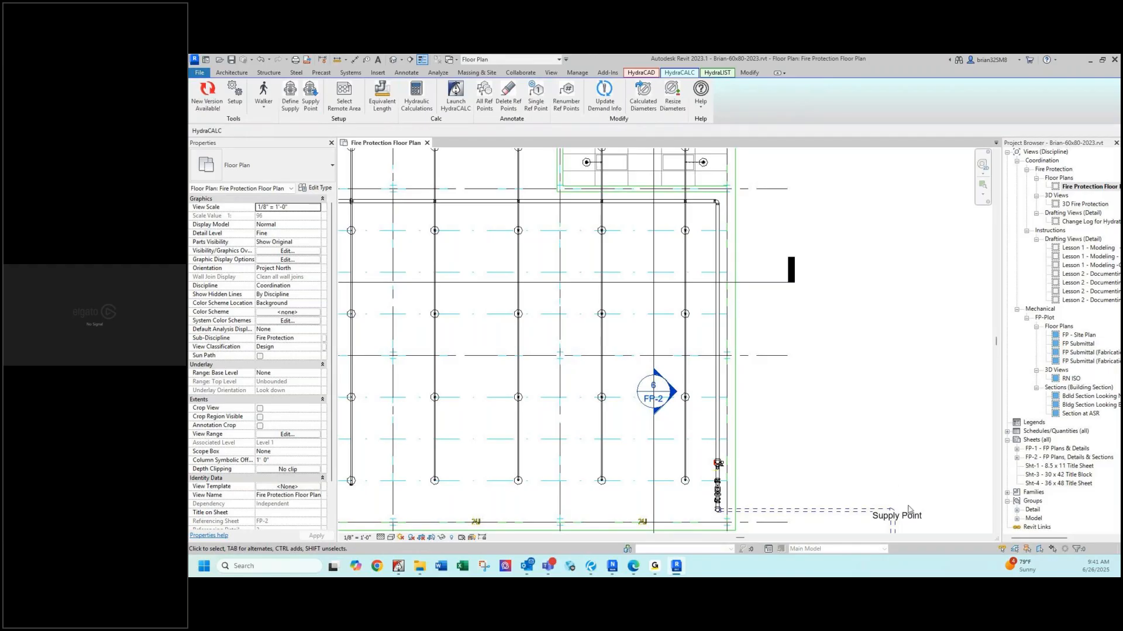
pyautogui.scroll(2, 896, 490)
pyautogui.moveTo(889, 440); pyautogui.dragTo(756, 376, button='middle')
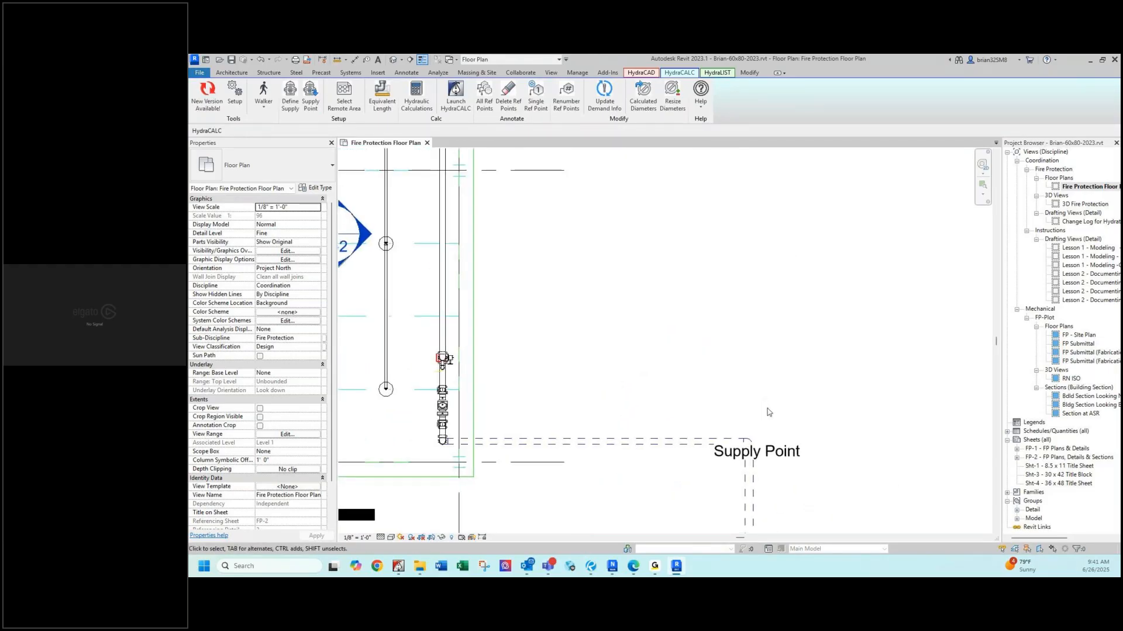
pyautogui.click(311, 100)
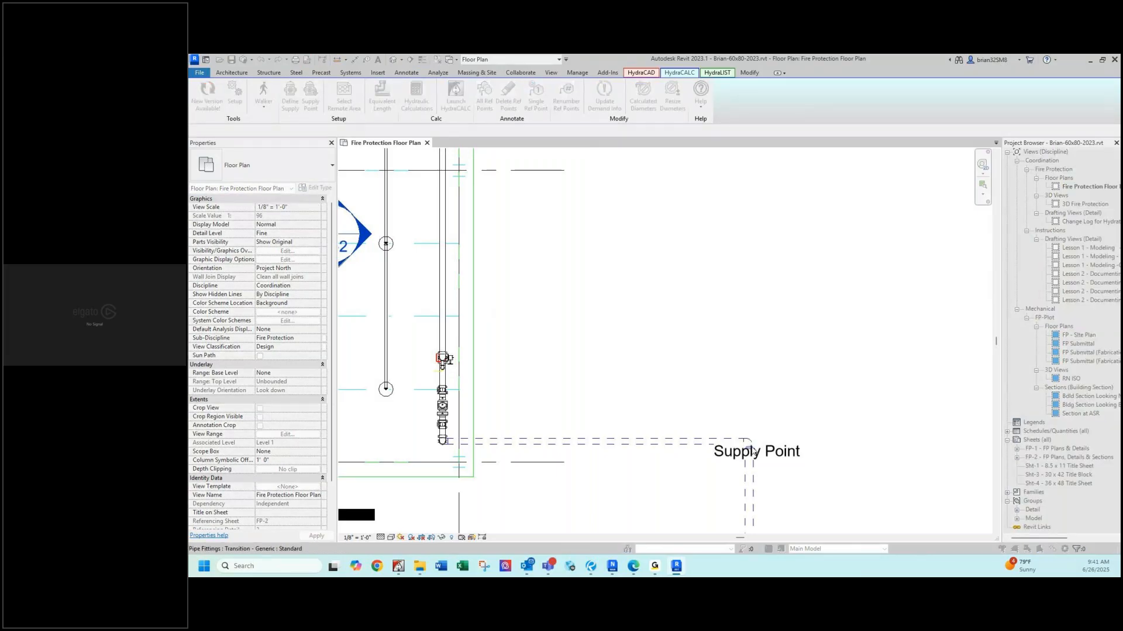
pyautogui.click(754, 452)
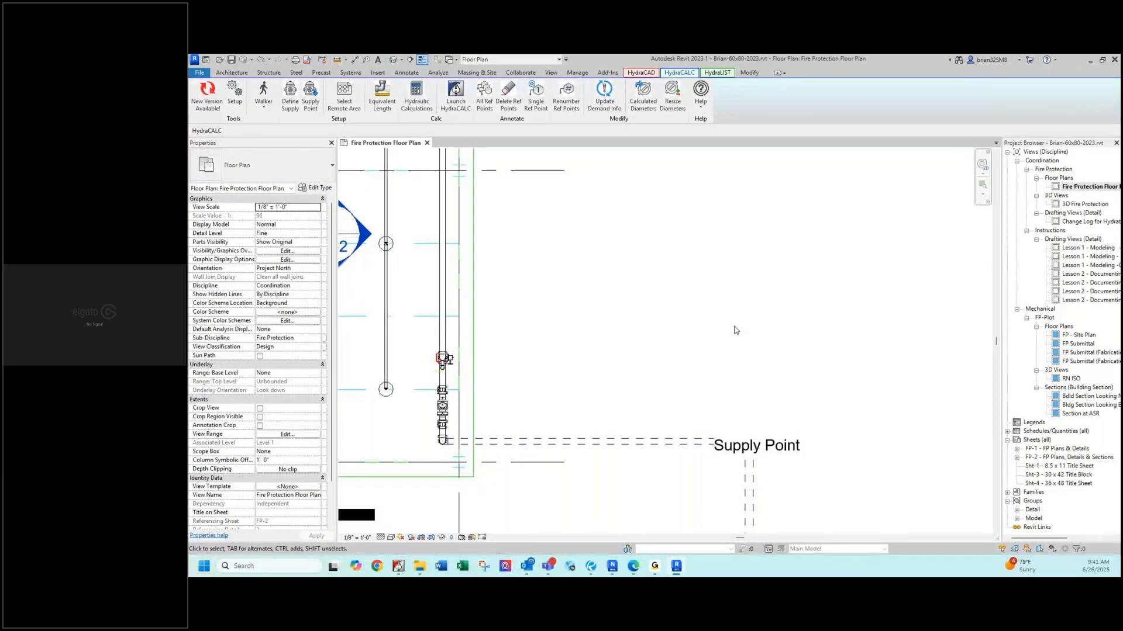
# Move the Supply Point annotation above and beside the underground elbow so it no longer covers the fitting.
pyautogui.click(757, 458)
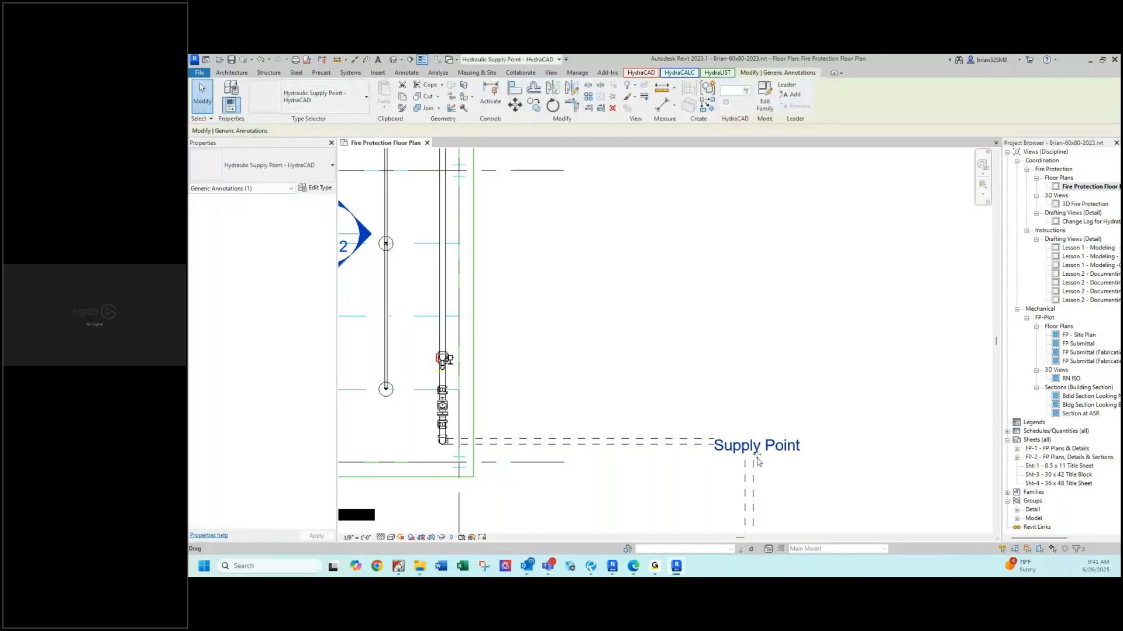
pyautogui.moveTo(757, 461)
pyautogui.mouseDown()
pyautogui.moveTo(809, 453)
pyautogui.moveTo(811, 435)
pyautogui.mouseUp()
pyautogui.click(584, 328)
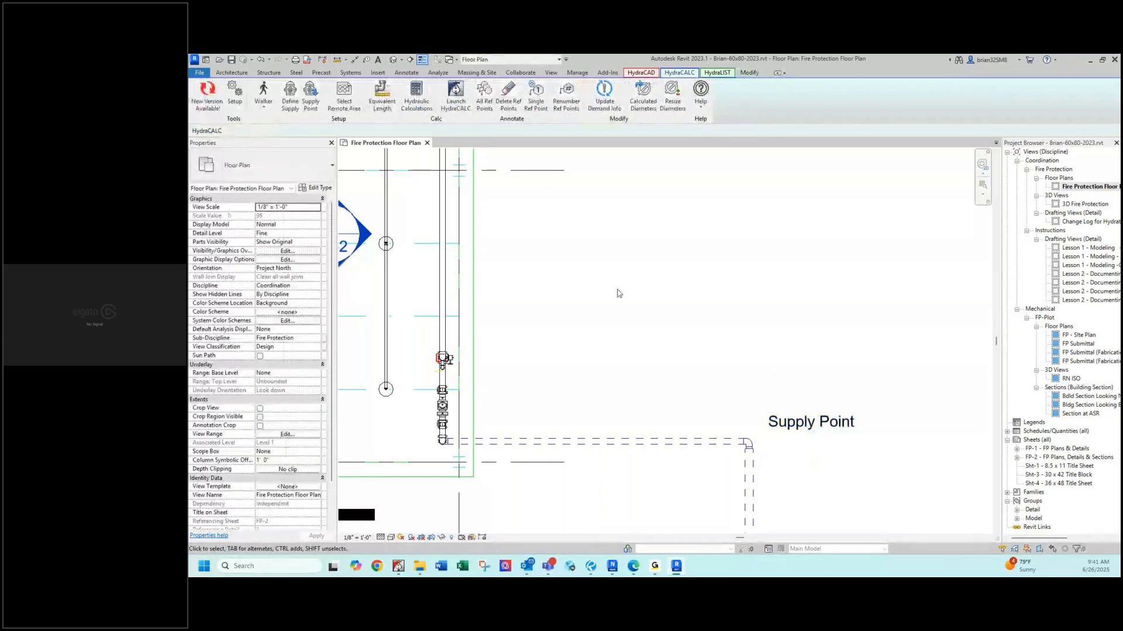
pyautogui.scroll(1, 765, 473)
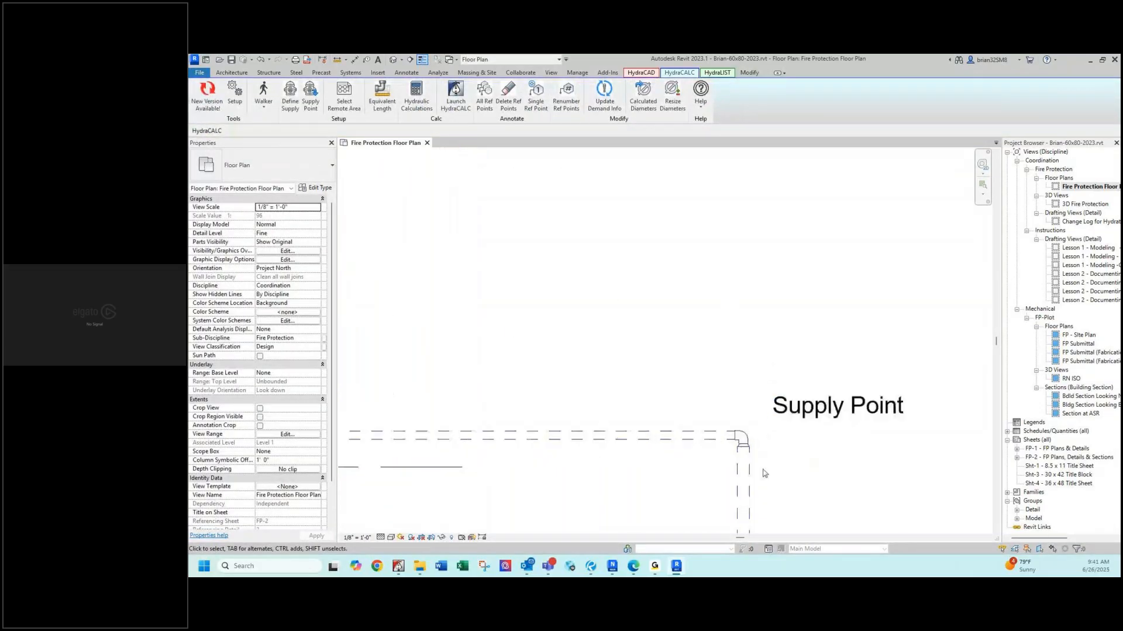
pyautogui.scroll(1, 766, 477)
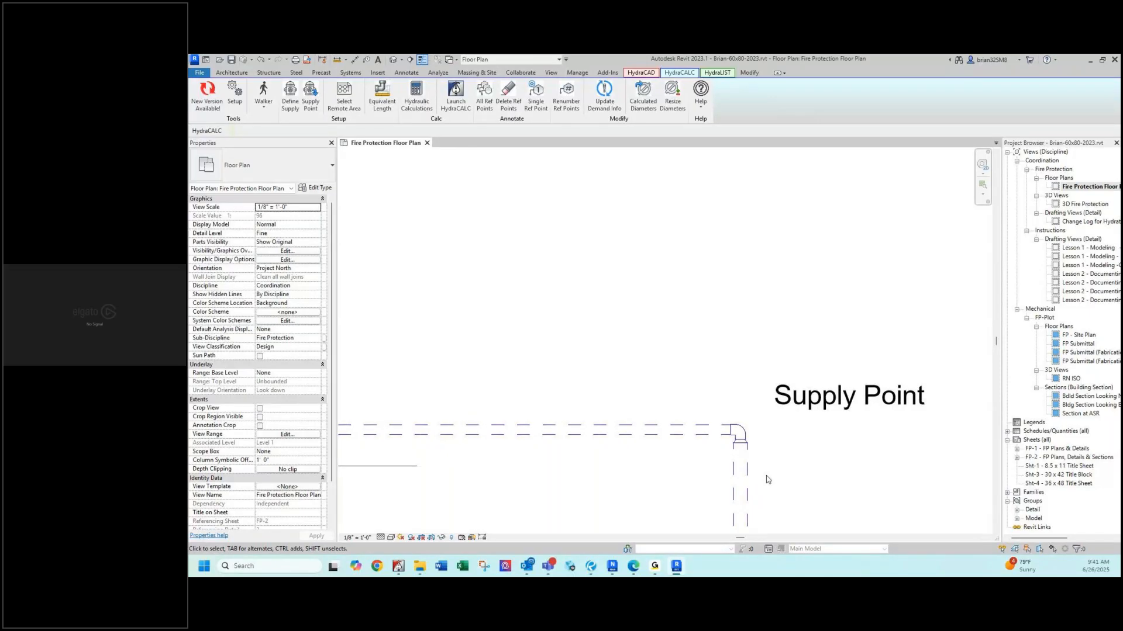
pyautogui.scroll(1, 761, 466)
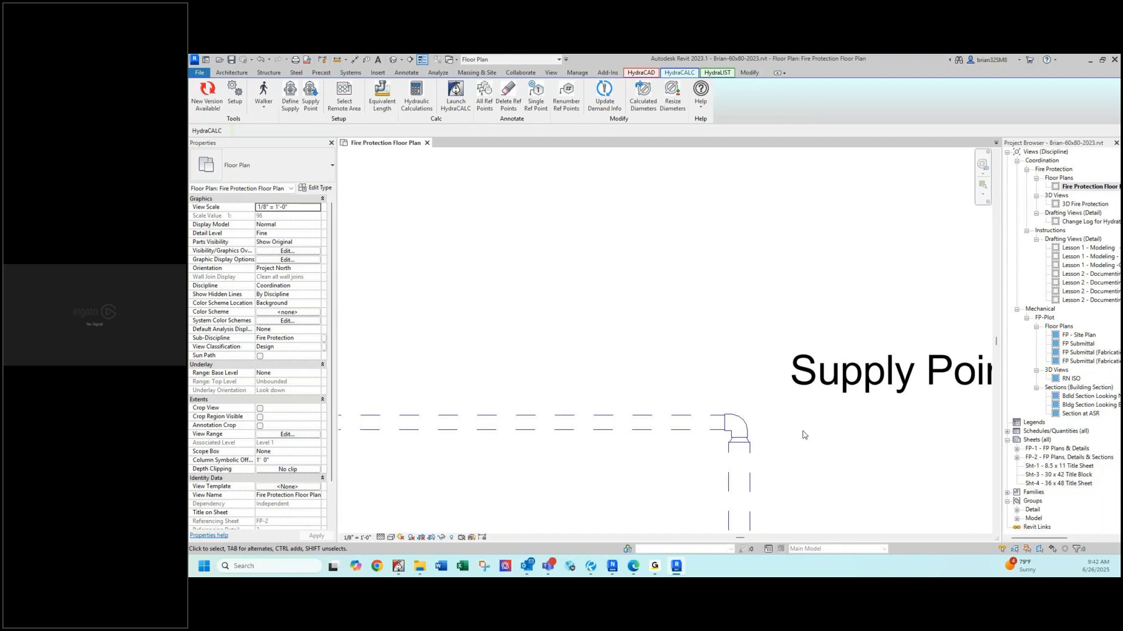
pyautogui.scroll(-4, 502, 363)
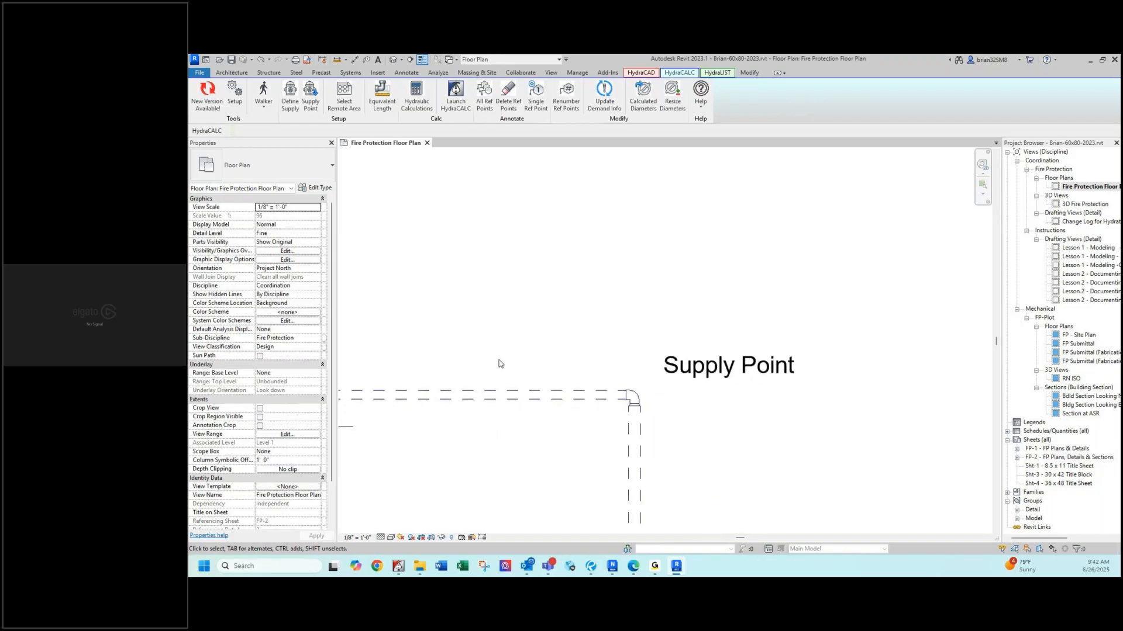
pyautogui.scroll(-1, 500, 372)
pyautogui.moveTo(481, 263); pyautogui.dragTo(701, 314, button='middle')
# Switch to the Lesson 3 PDF in Bluebeam Revu and read the slide on Define Supply and its flow test values.
pyautogui.moveTo(592, 567)
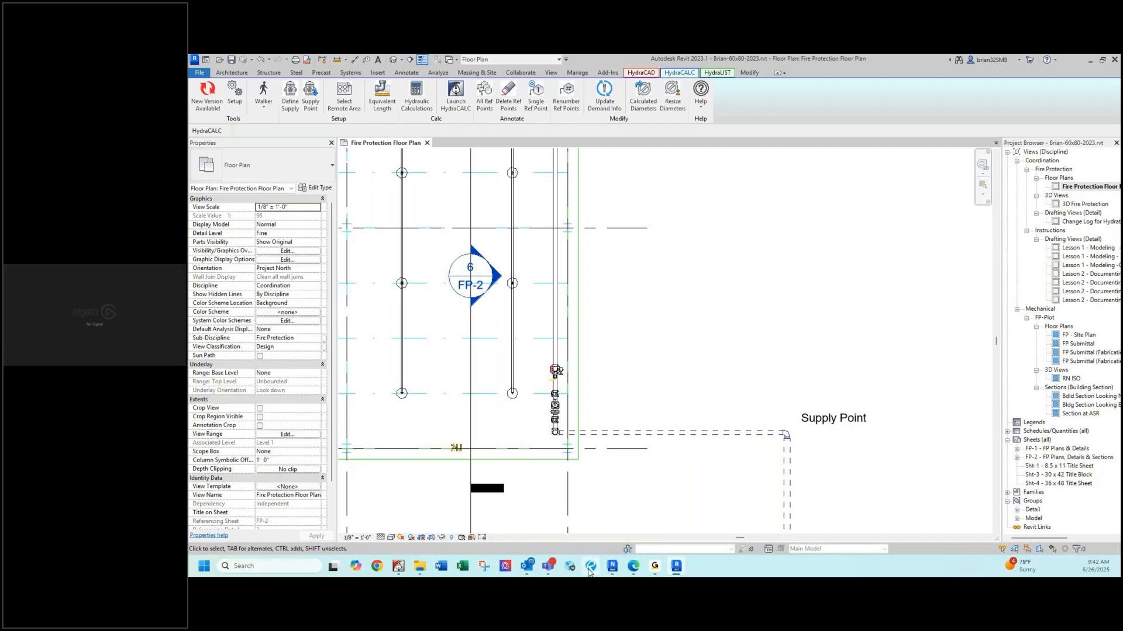
pyautogui.click(592, 570)
pyautogui.scroll(-5, 682, 374)
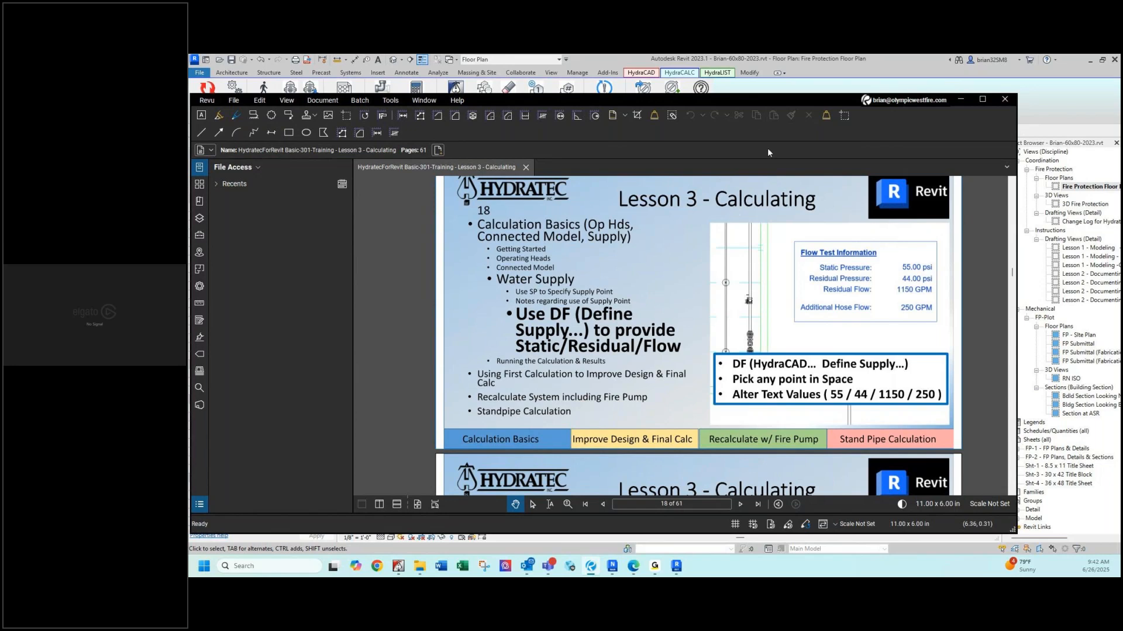
pyautogui.click(869, 66)
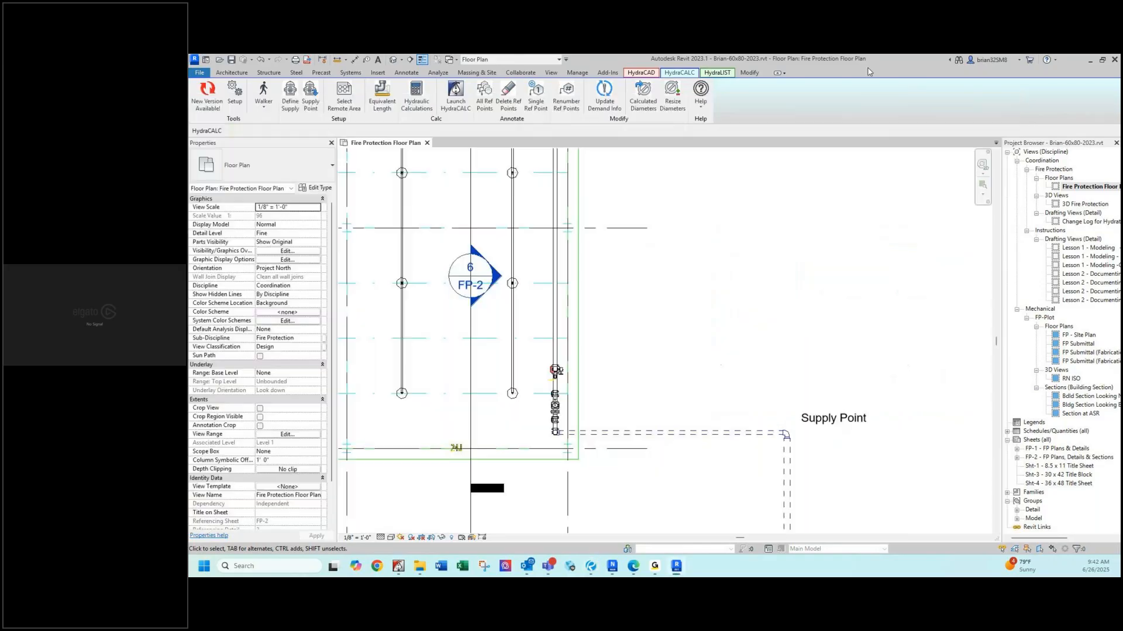
# Place the Define Supply water test block in Revit in the open space outside the building, above the underground main and clear of the wall.
pyautogui.click(294, 97)
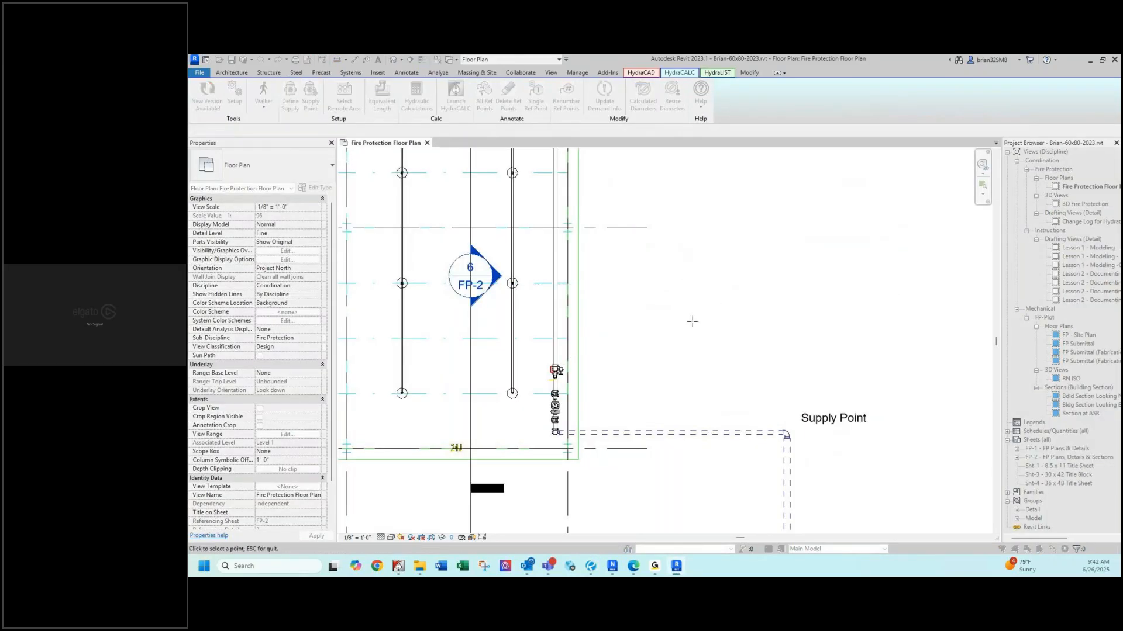
pyautogui.click(668, 311)
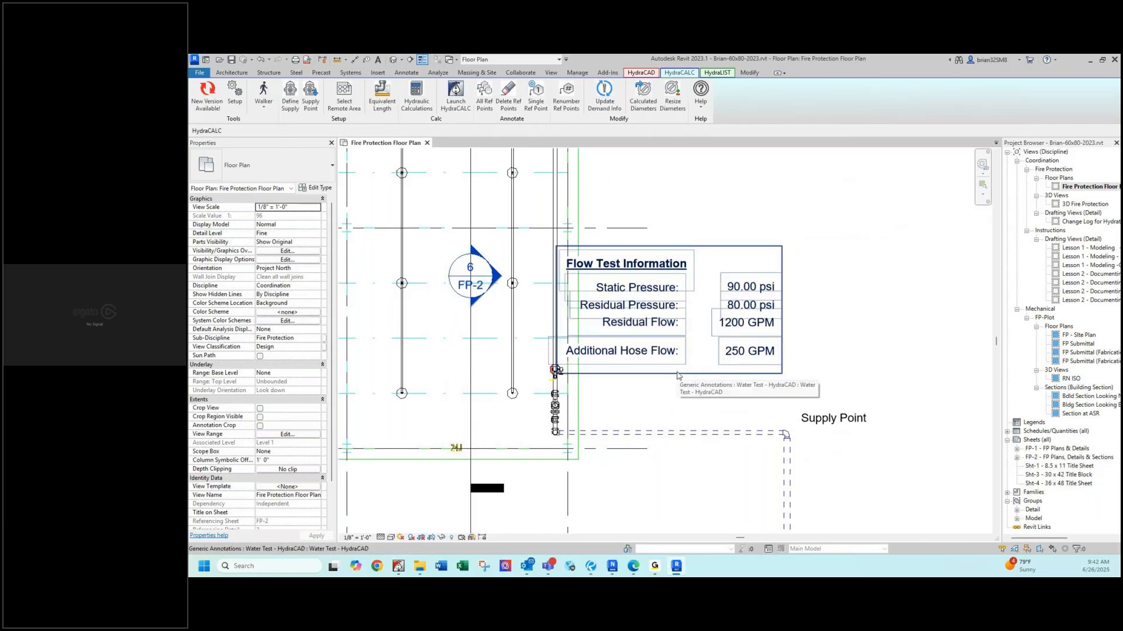
pyautogui.click(676, 374)
pyautogui.moveTo(676, 375); pyautogui.dragTo(738, 375)
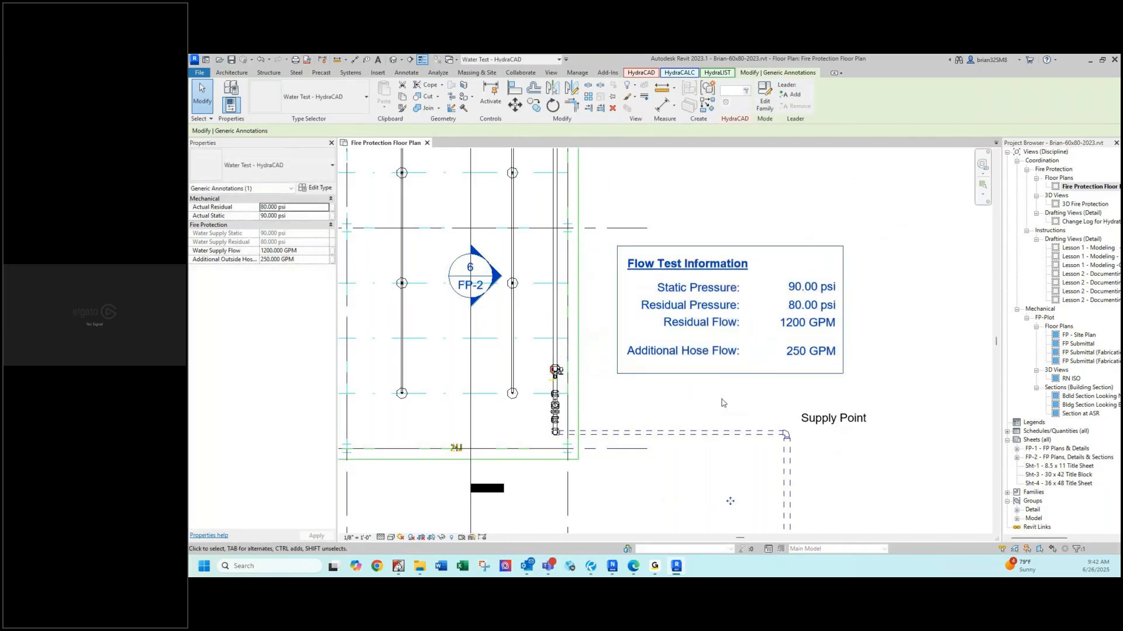
pyautogui.press('Escape')
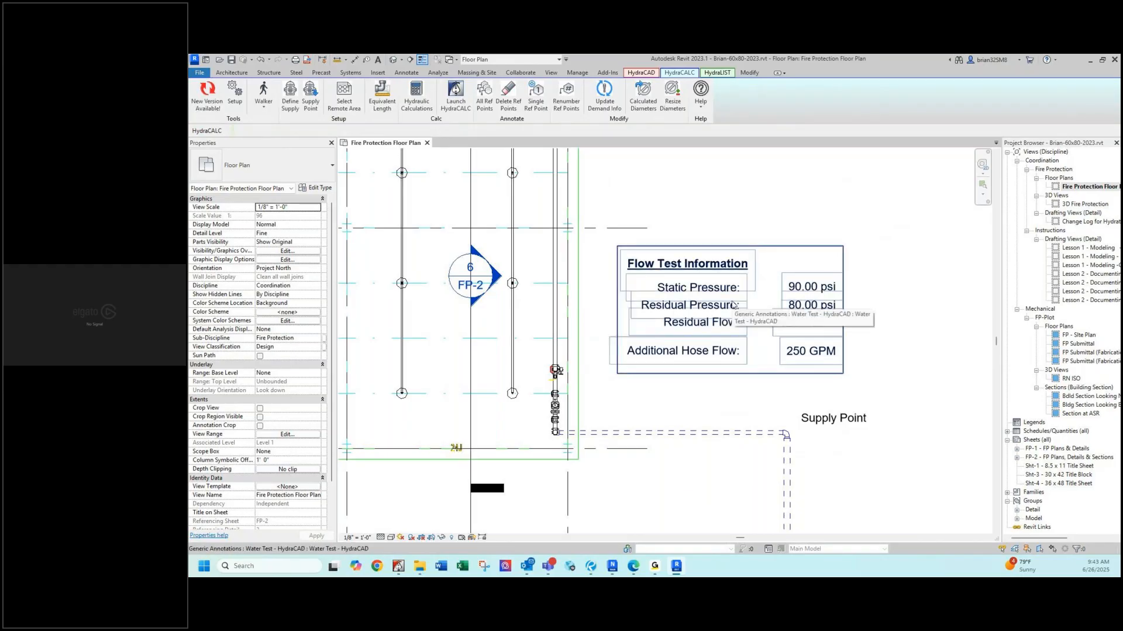
# Set the flow test block's static pressure to 55 psi, residual pressure to 44 psi and residual flow to 1150 GPM.
pyautogui.click(733, 305)
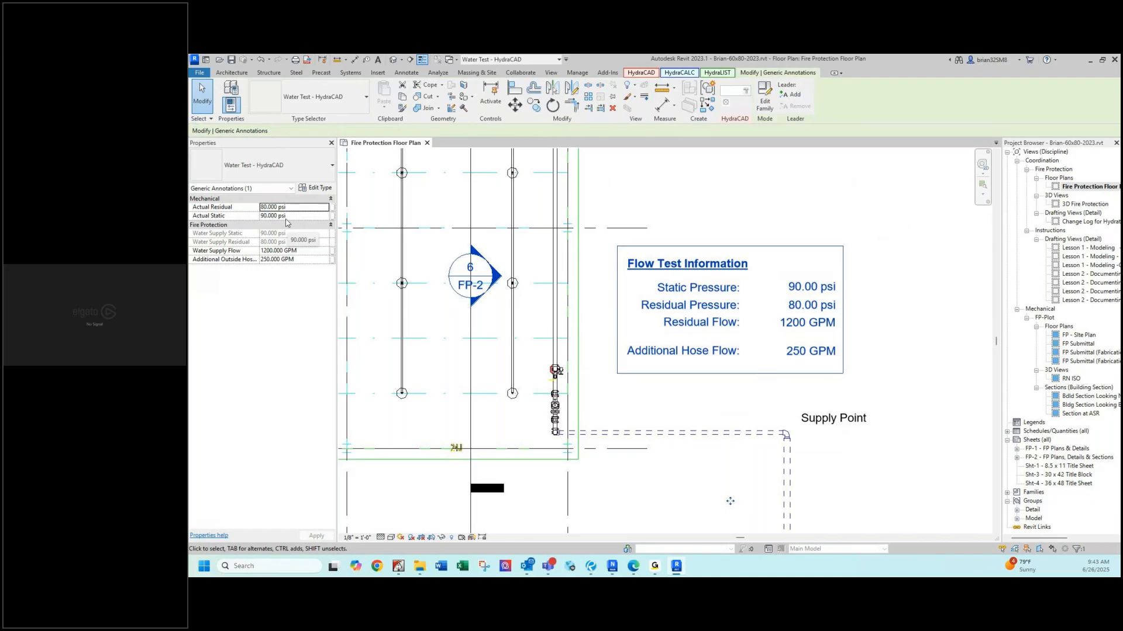
pyautogui.click(796, 290)
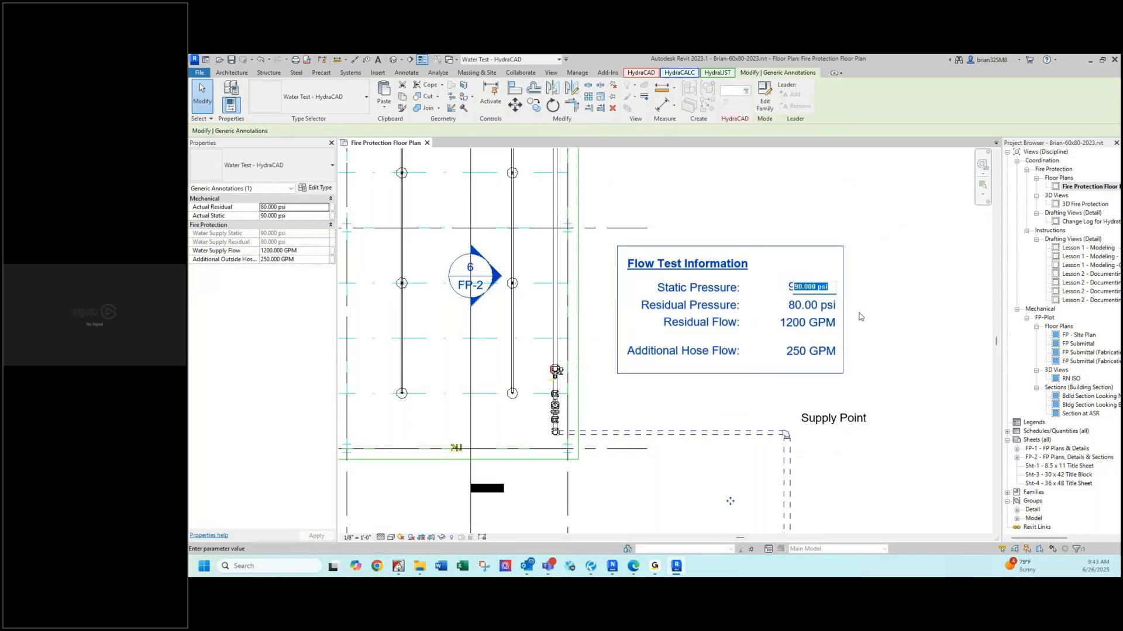
pyautogui.write('55')
pyautogui.press('Return')
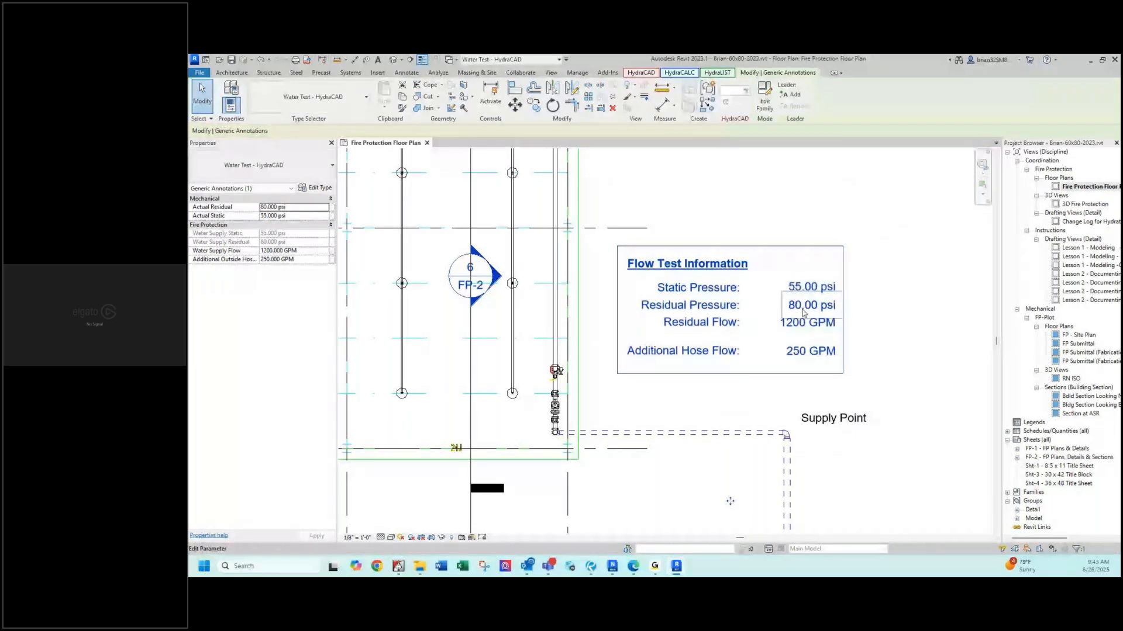
pyautogui.click(803, 310)
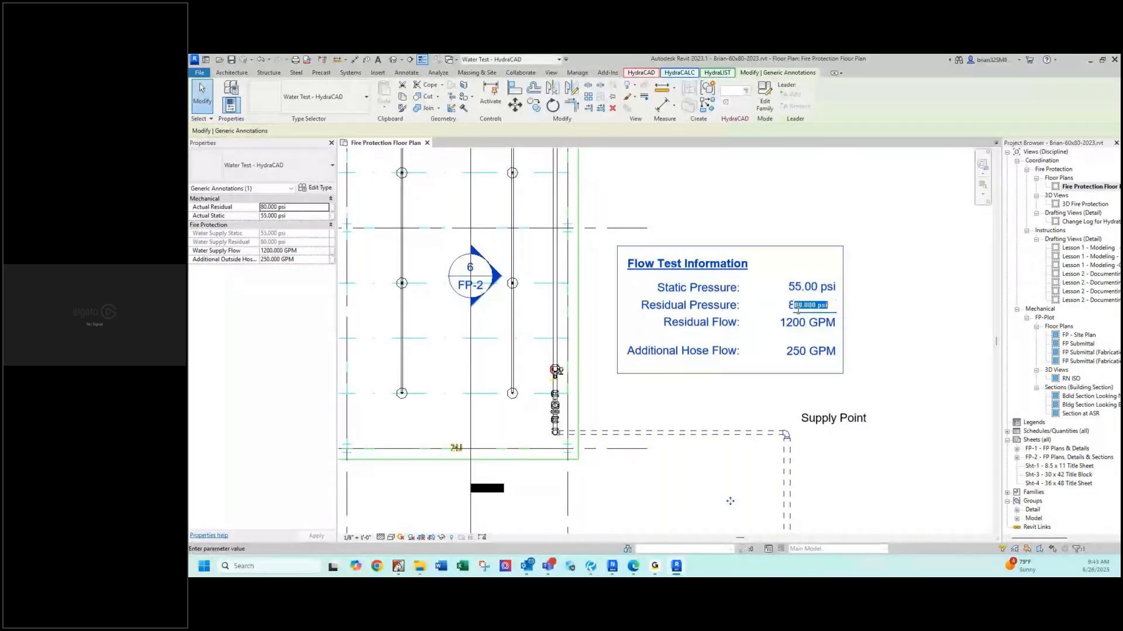
pyautogui.write('44')
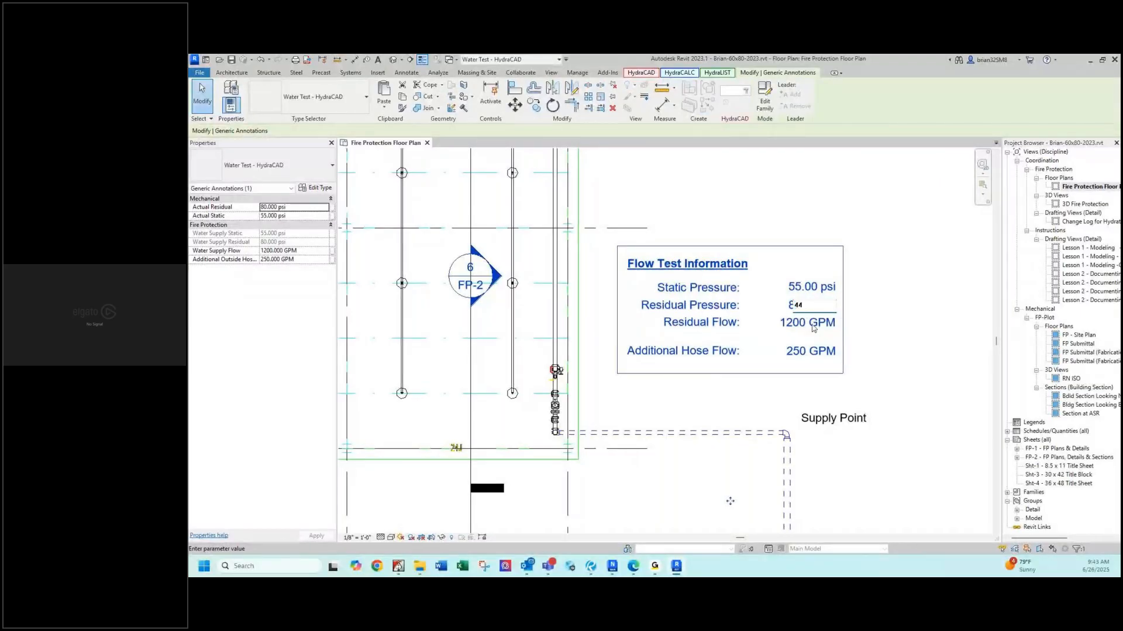
pyautogui.press('Return')
pyautogui.click(798, 323)
pyautogui.write('1150')
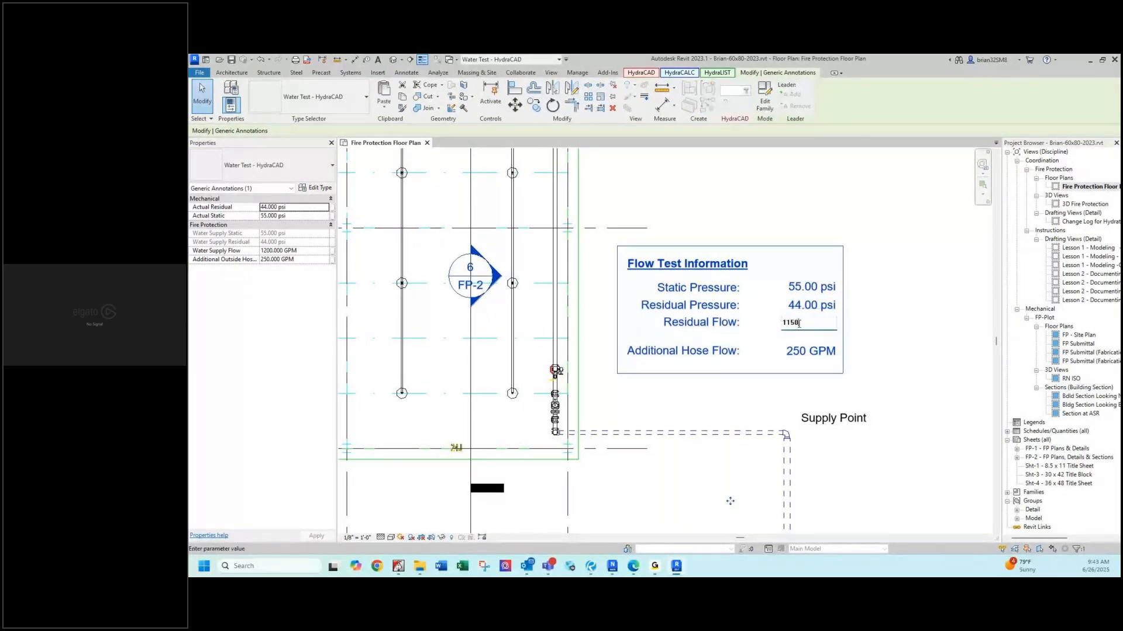
pyautogui.press('Return')
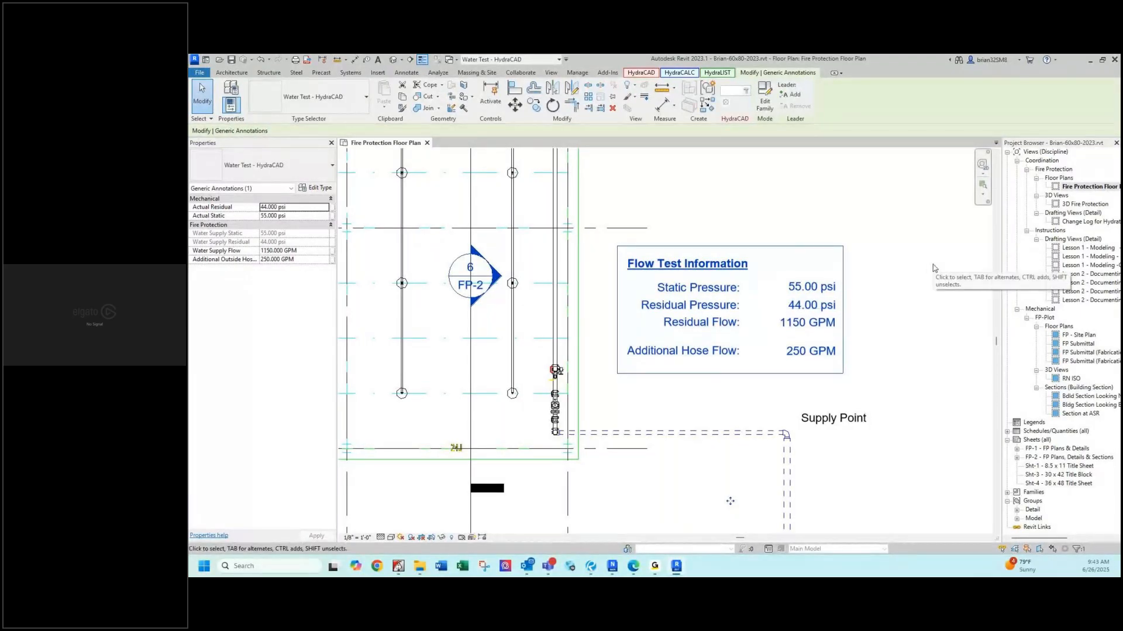
pyautogui.click(892, 323)
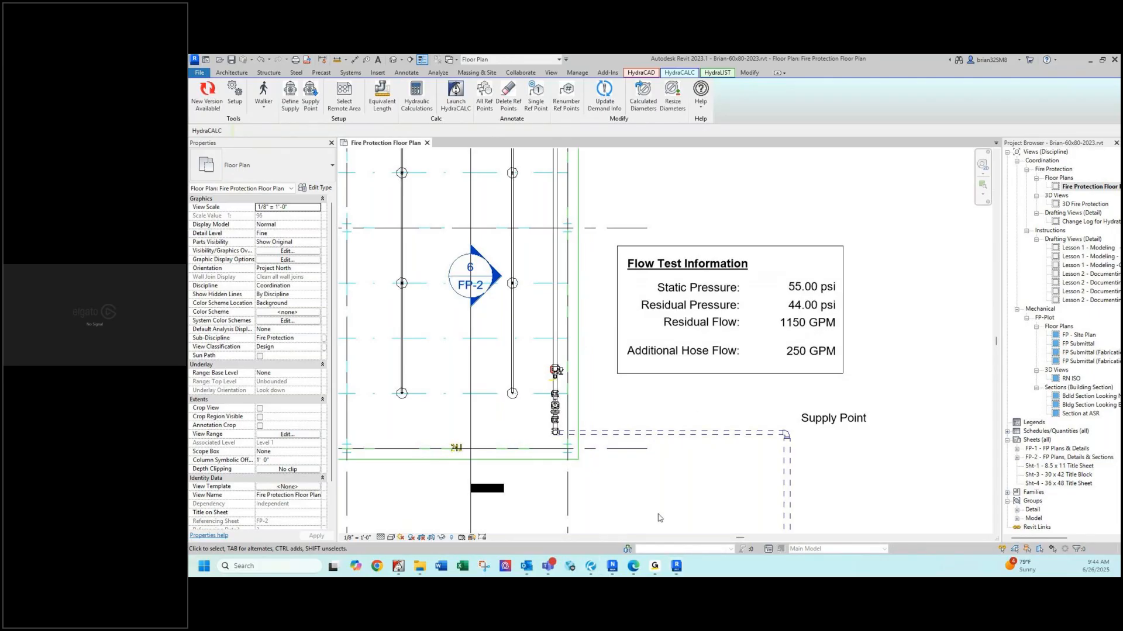
# Switch to the Lesson 3 PDF in Bluebeam Revu and read the slide on walking the model and running hydraulic calculations.
pyautogui.moveTo(592, 568)
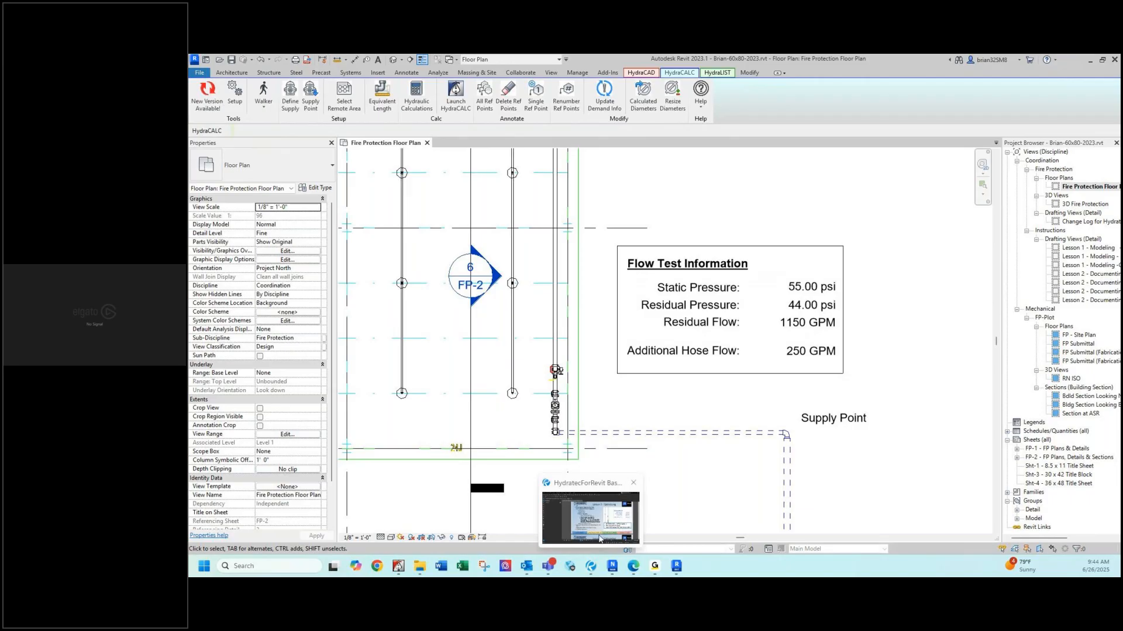
pyautogui.click(591, 517)
pyautogui.scroll(-5, 718, 426)
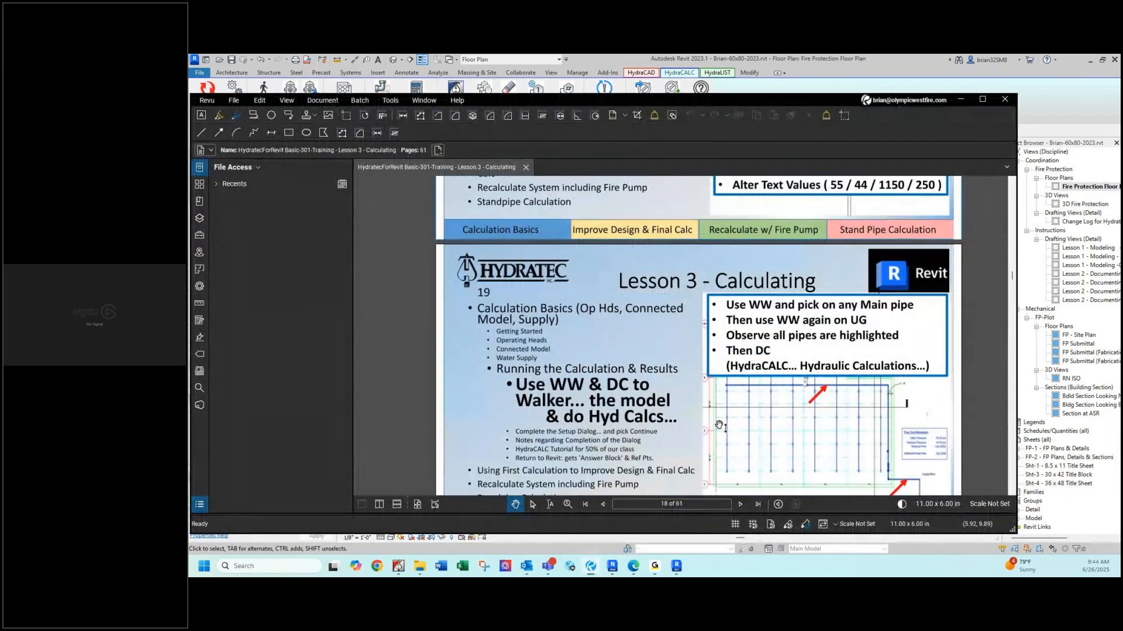
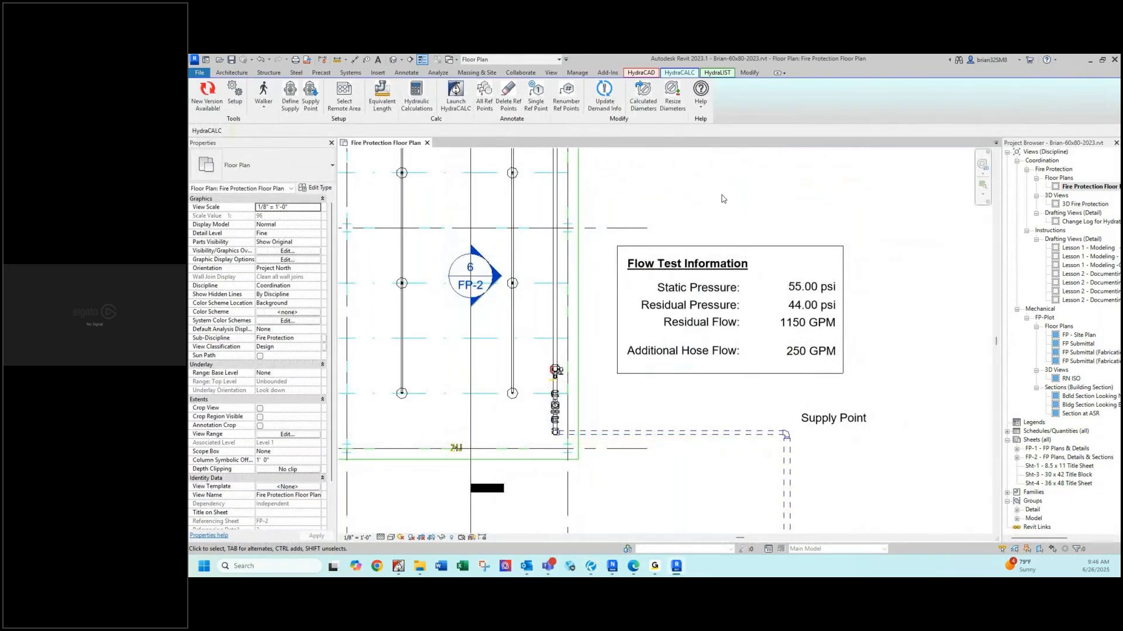
# Back in Revit, use the Walker on the overhead main and the underground main, and start Hydraulic Calculations on the combined selection.
pyautogui.press('Return')
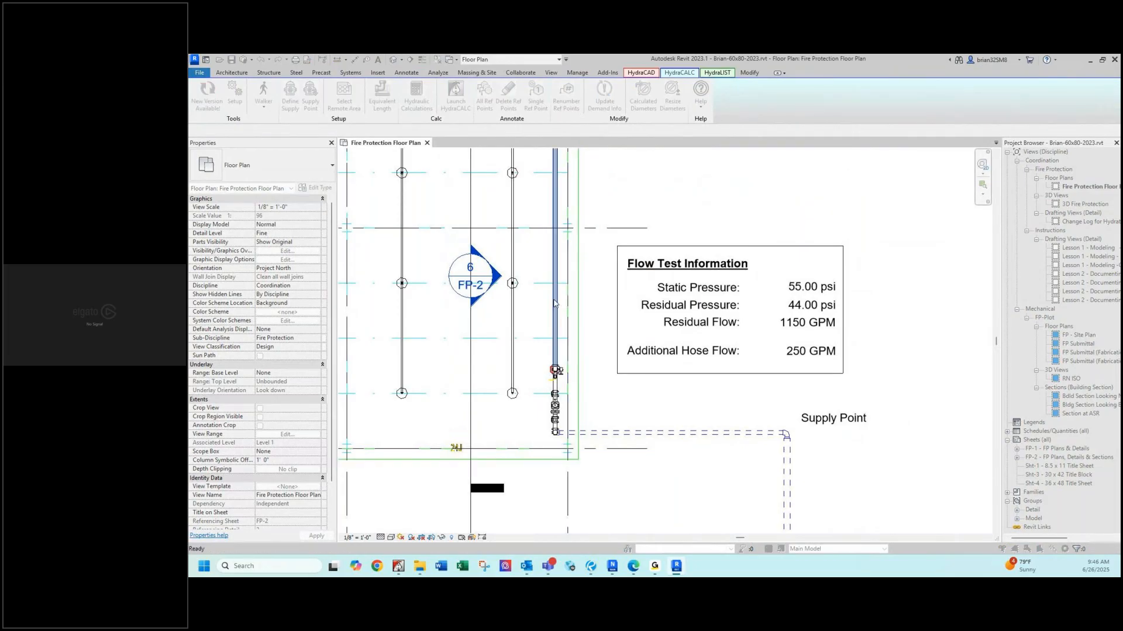
pyautogui.click(555, 303)
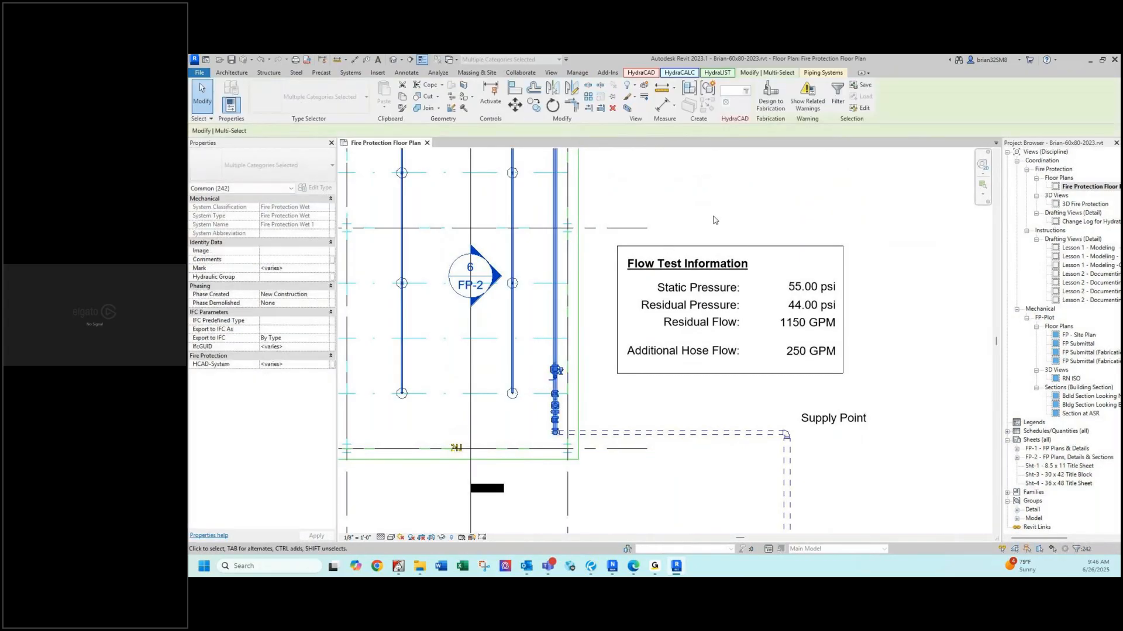
pyautogui.press('Escape')
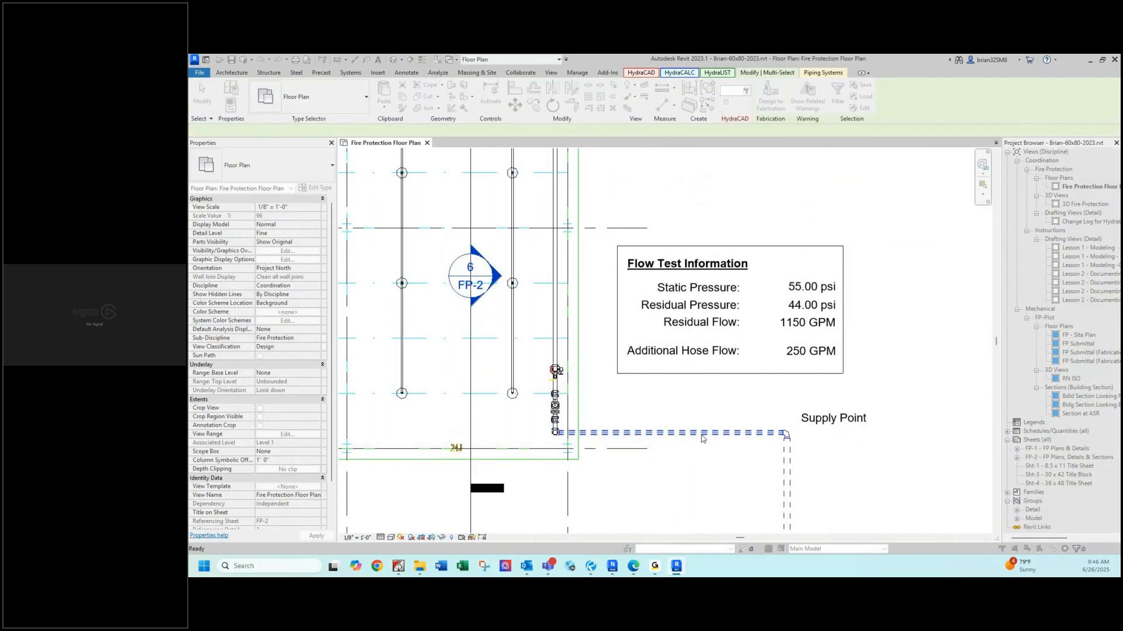
pyautogui.click(703, 436)
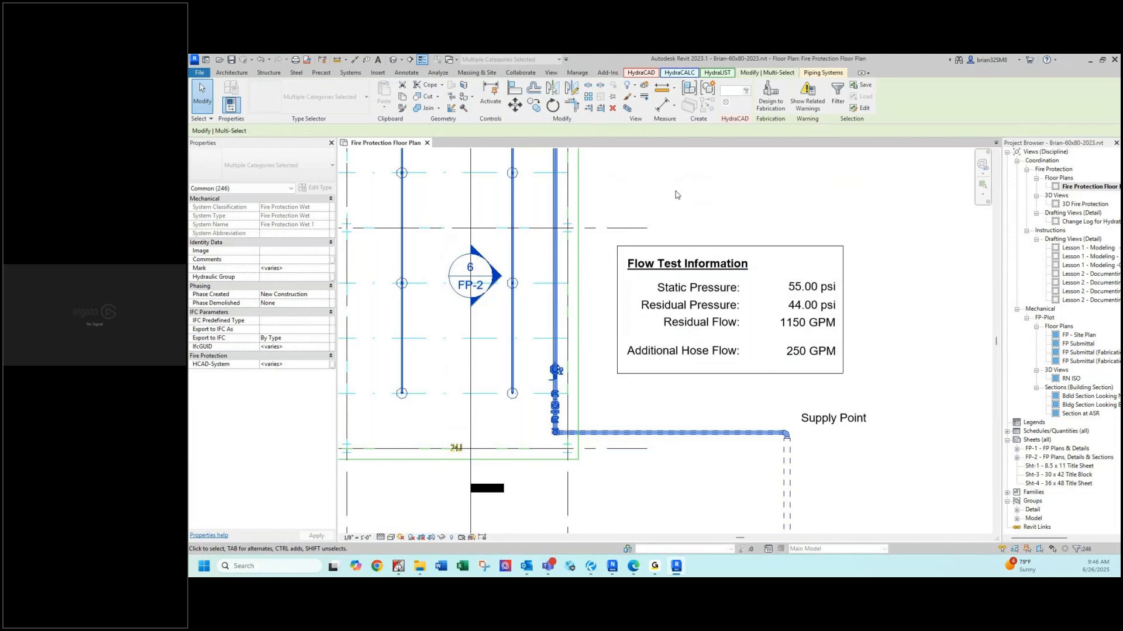
pyautogui.click(677, 73)
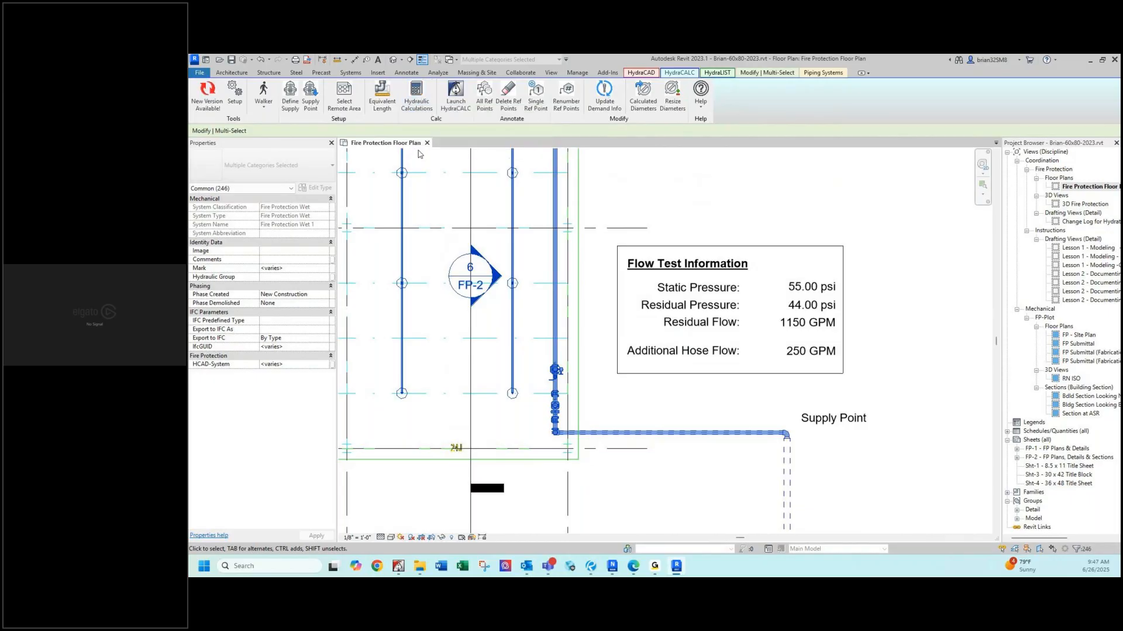
pyautogui.click(417, 92)
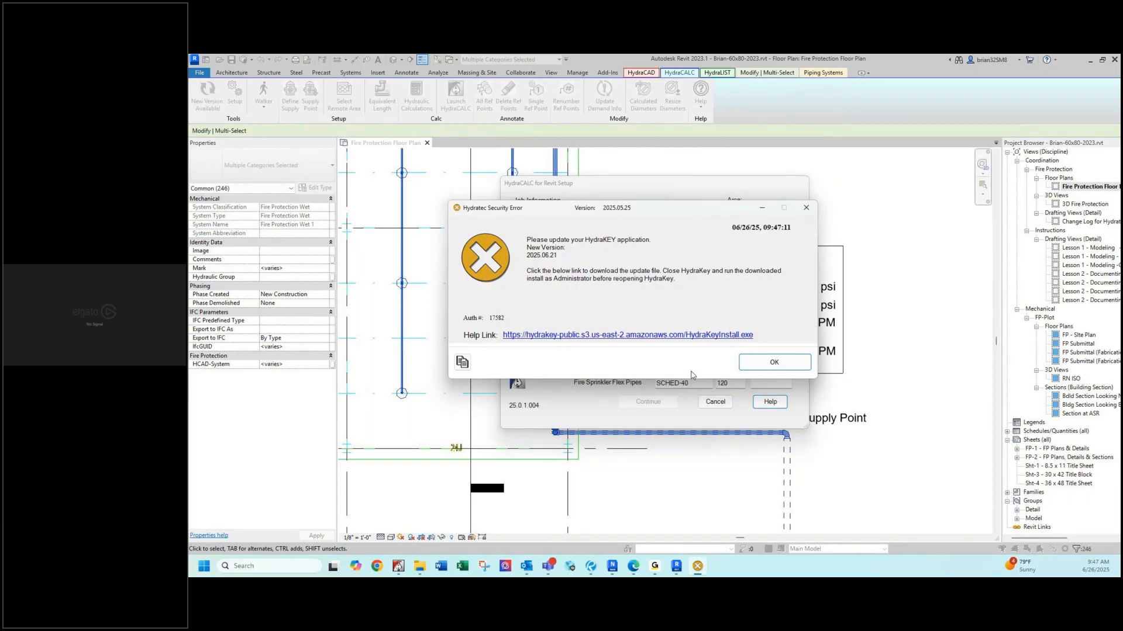
# Dismiss the HydraKEY update notice, select area RA 1 for the calculation and review both pages of Revit pipe types.
pyautogui.click(775, 362)
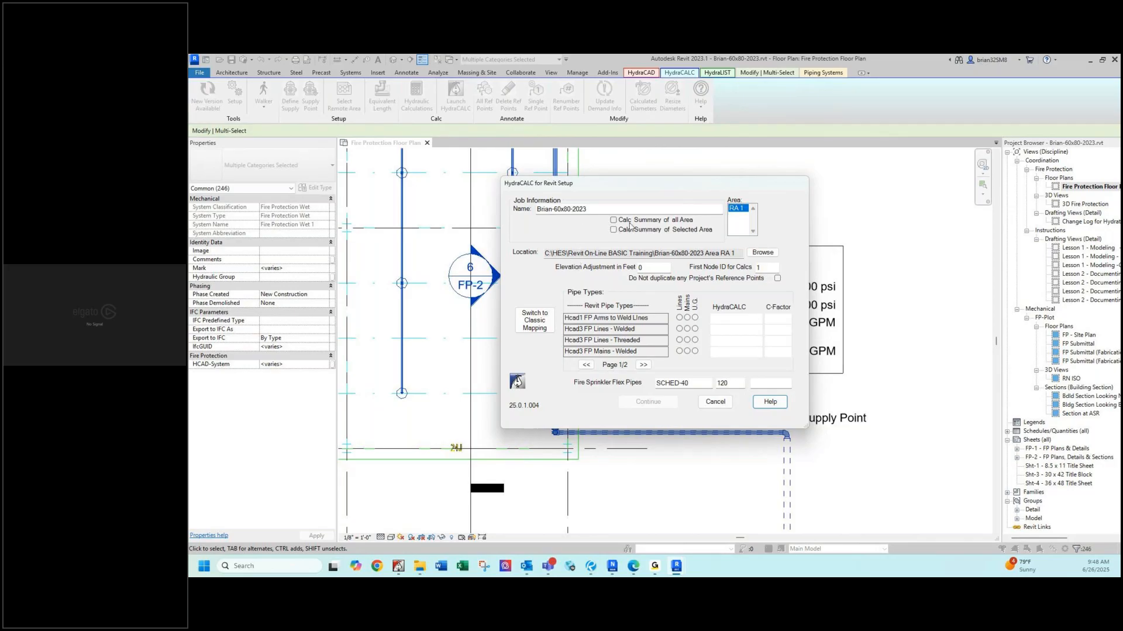
pyautogui.click(738, 208)
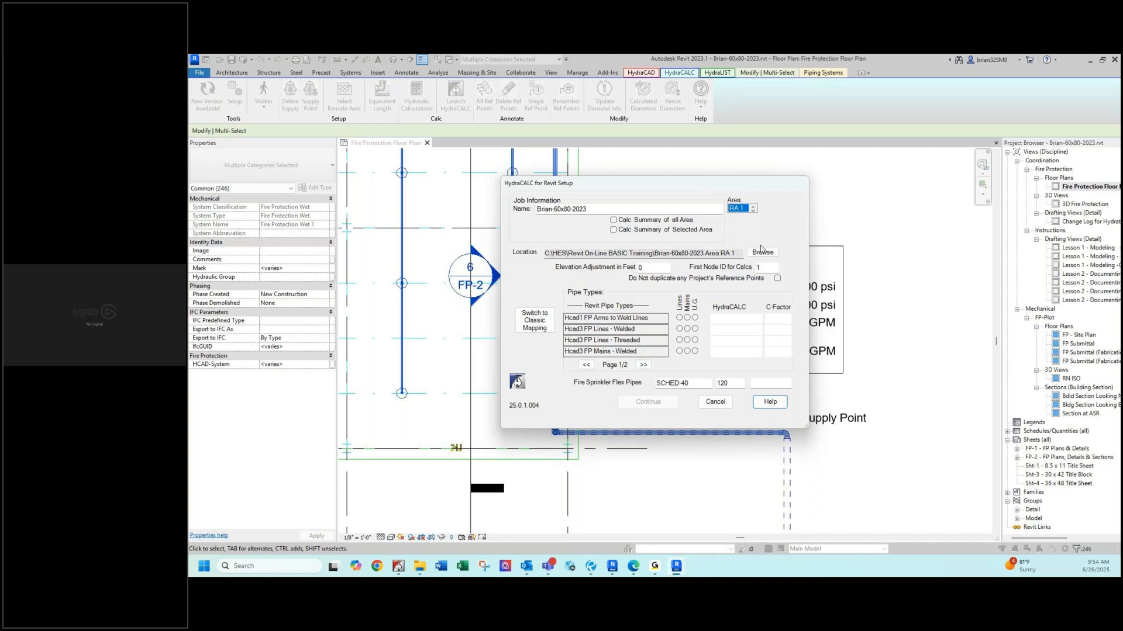
pyautogui.click(643, 366)
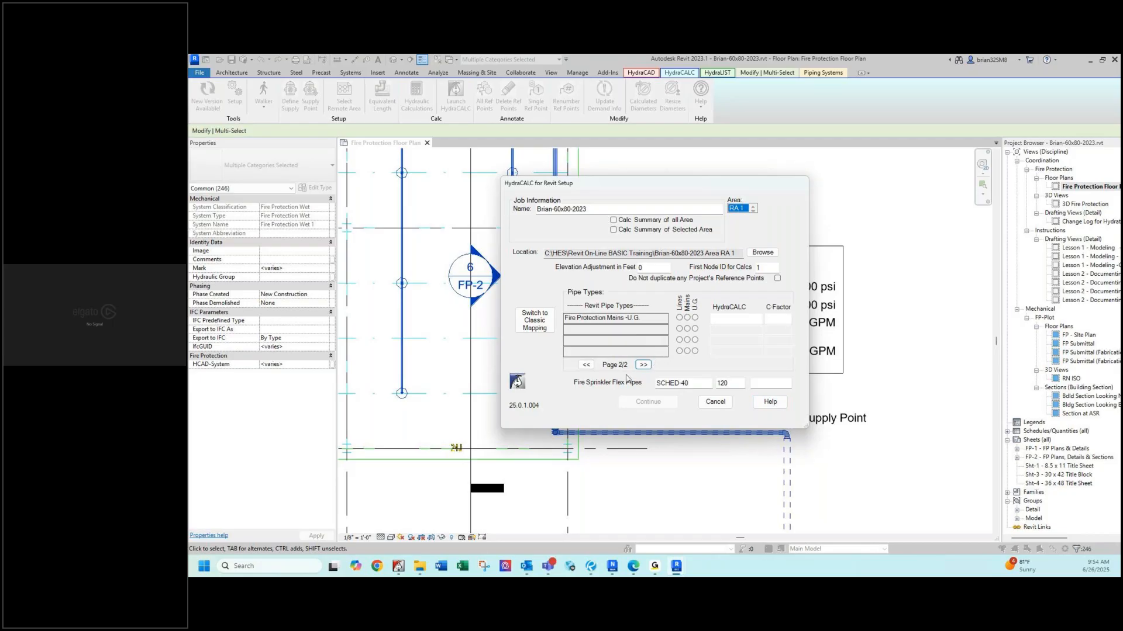
pyautogui.click(587, 364)
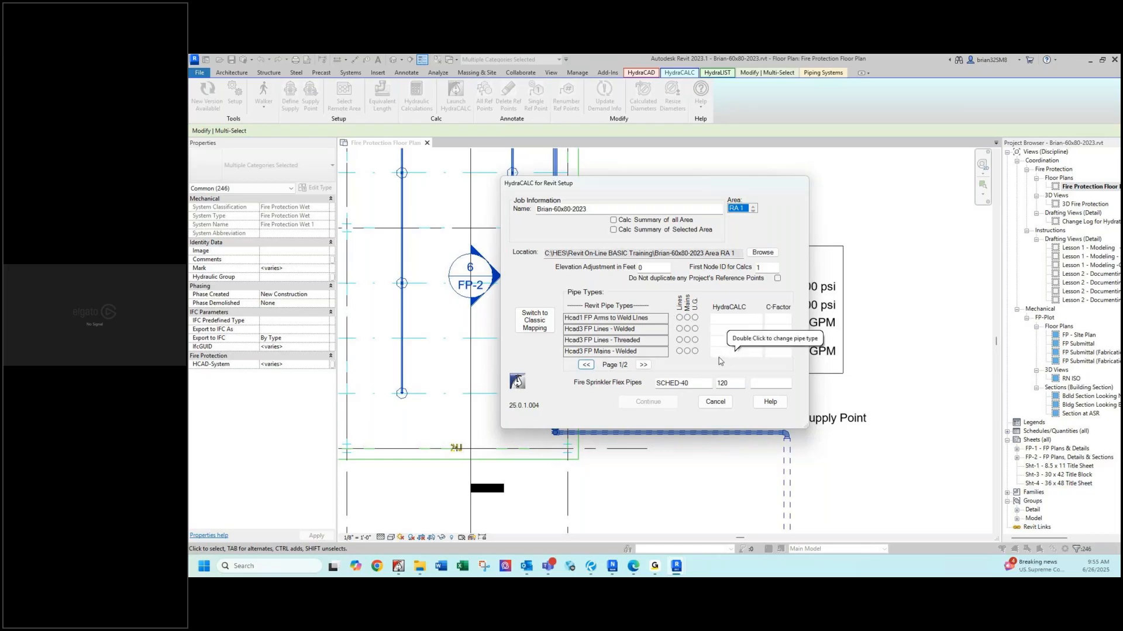
# Try to assign the arm, welded and threaded line pipe types to Lines, welded mains to Mains and Fire Protection Mains -U.G. to U.G.
pyautogui.click(680, 329)
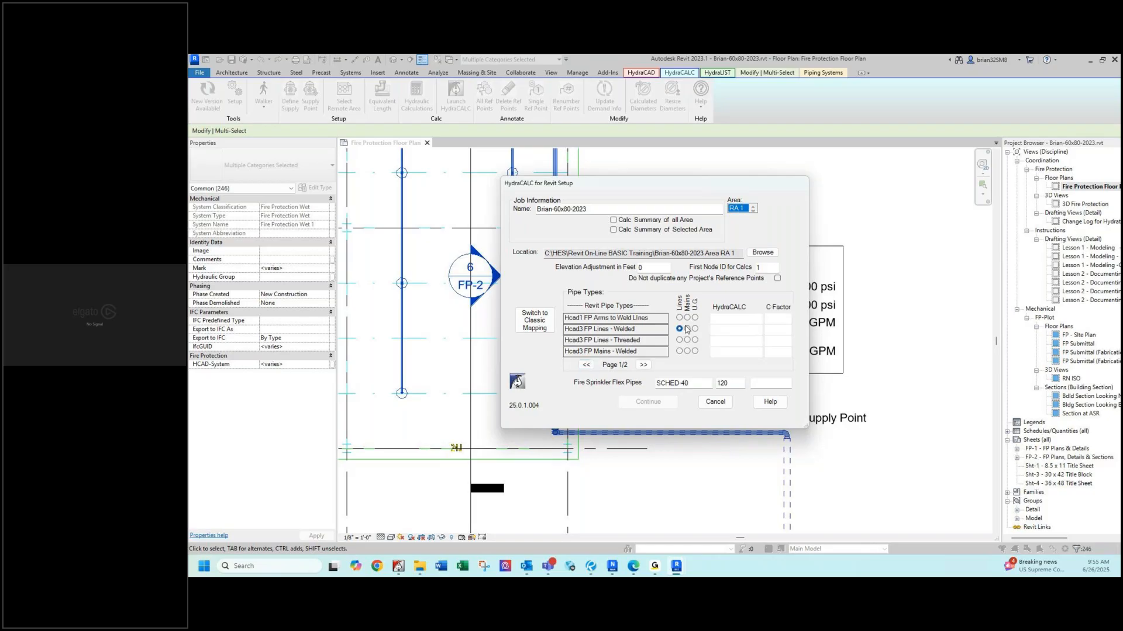
pyautogui.click(679, 318)
pyautogui.click(680, 340)
pyautogui.click(688, 351)
pyautogui.click(643, 365)
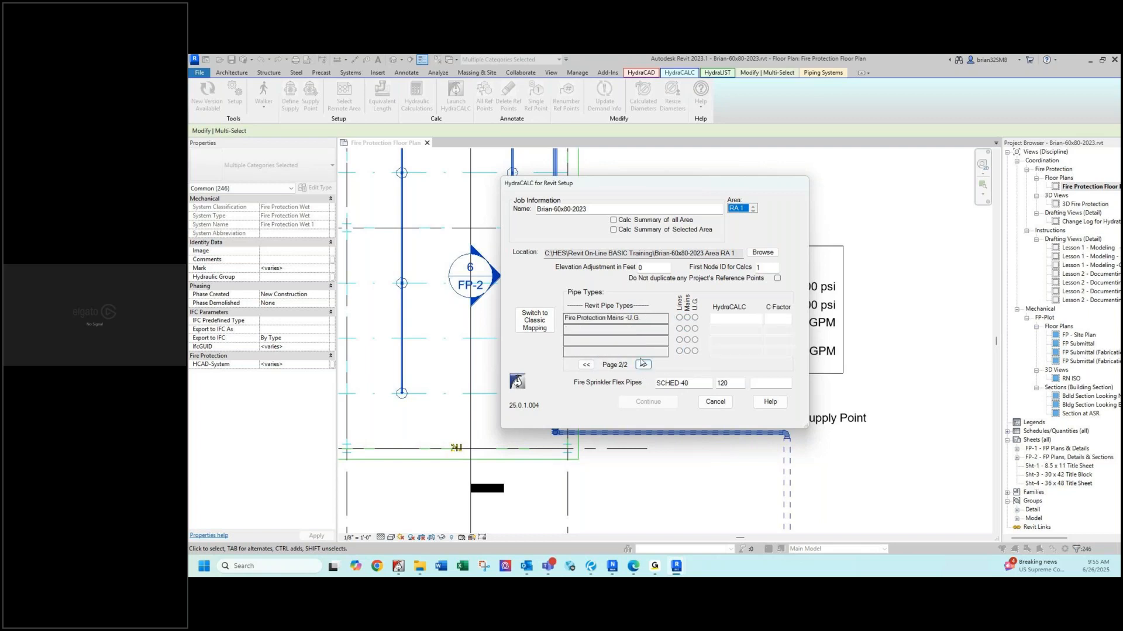
pyautogui.click(695, 318)
pyautogui.click(586, 365)
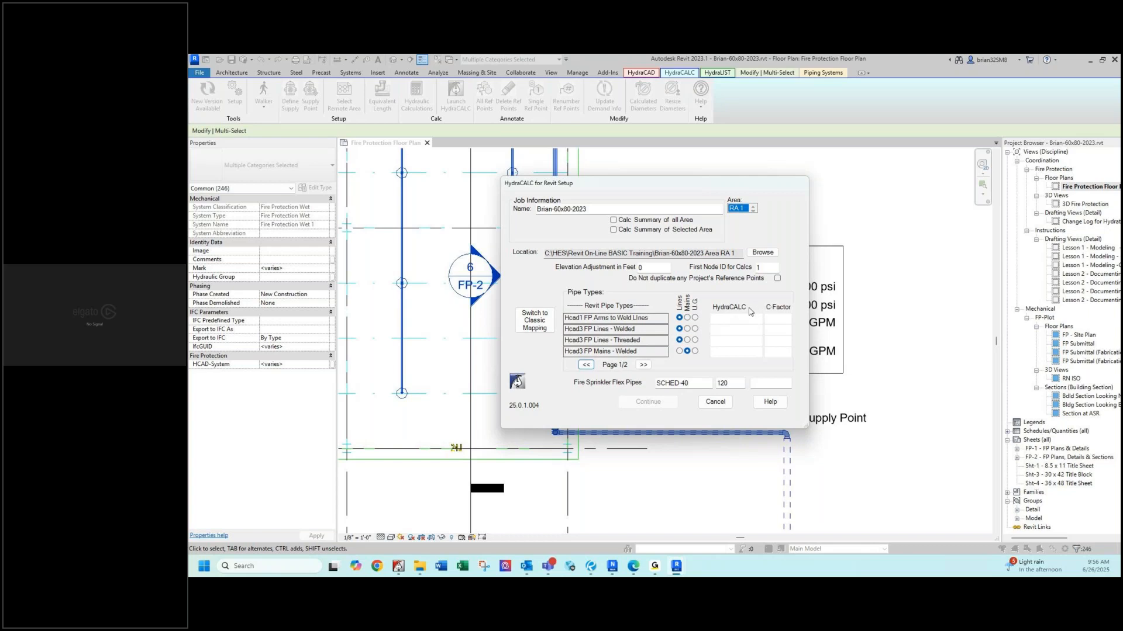
# Switch to classic mapping and load and apply the default pipe schedules for Hcad1 FP Arms to Weld Lines.
pyautogui.click(535, 325)
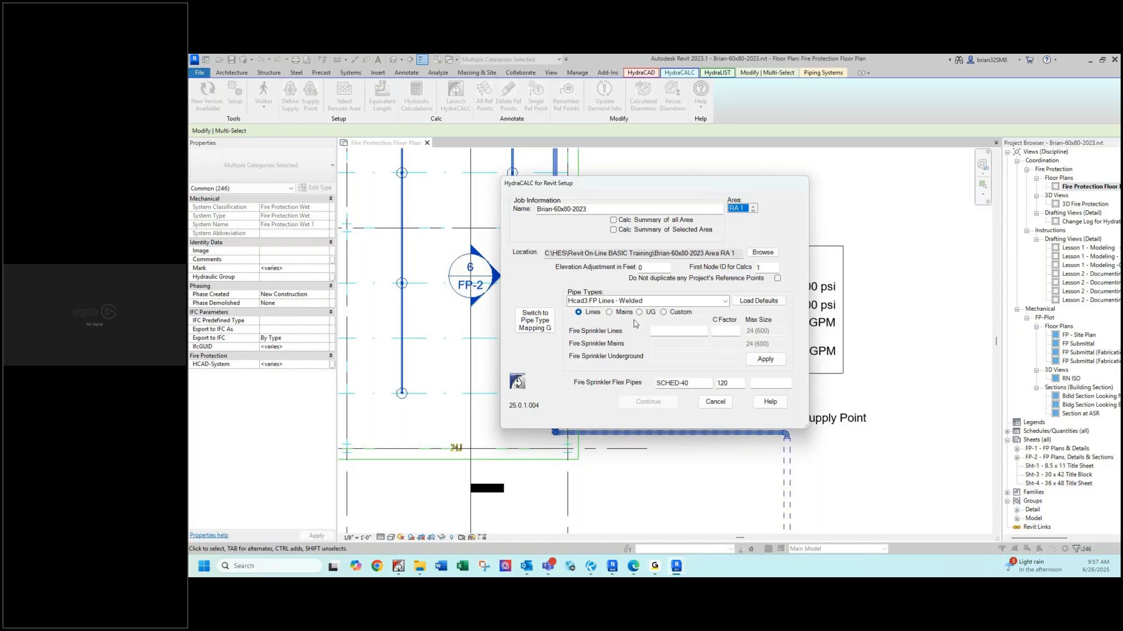
pyautogui.click(725, 302)
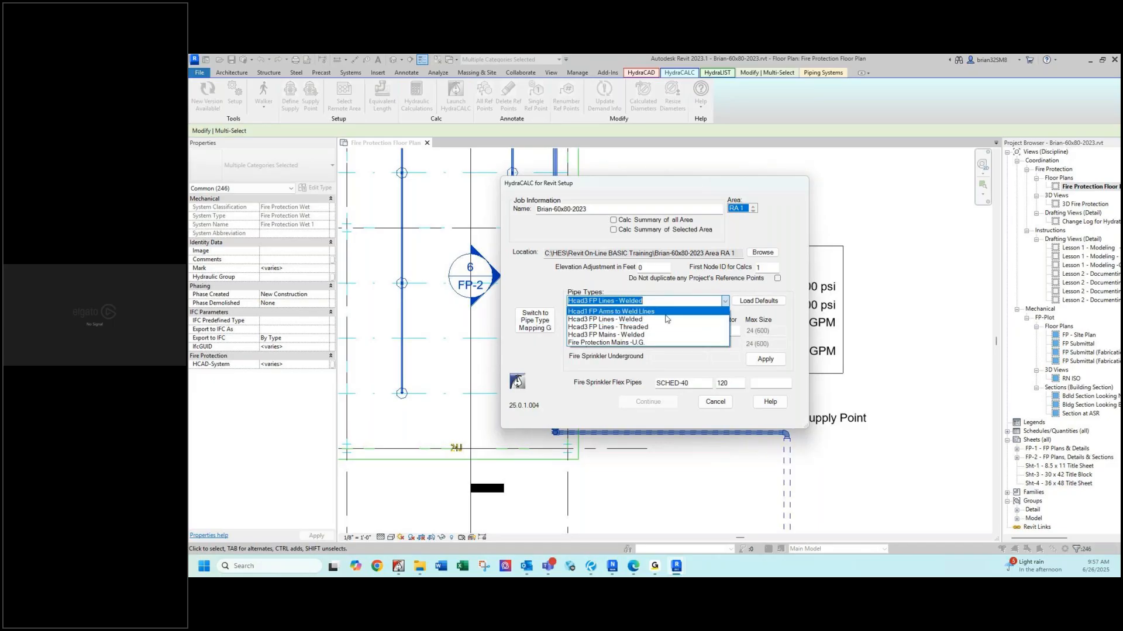
pyautogui.click(616, 312)
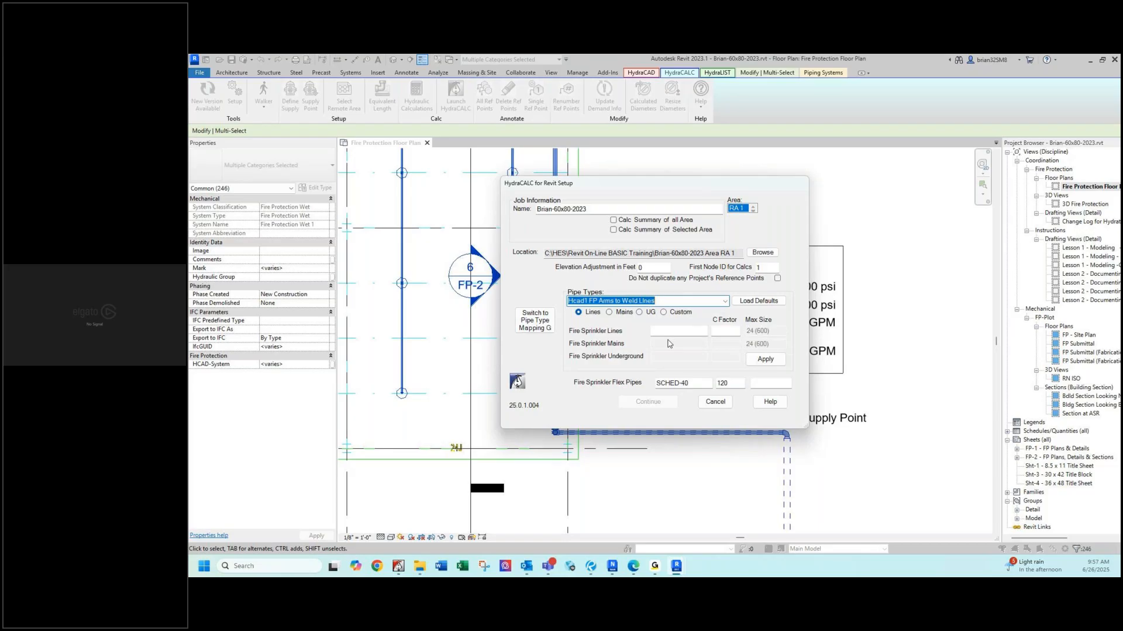
pyautogui.click(750, 303)
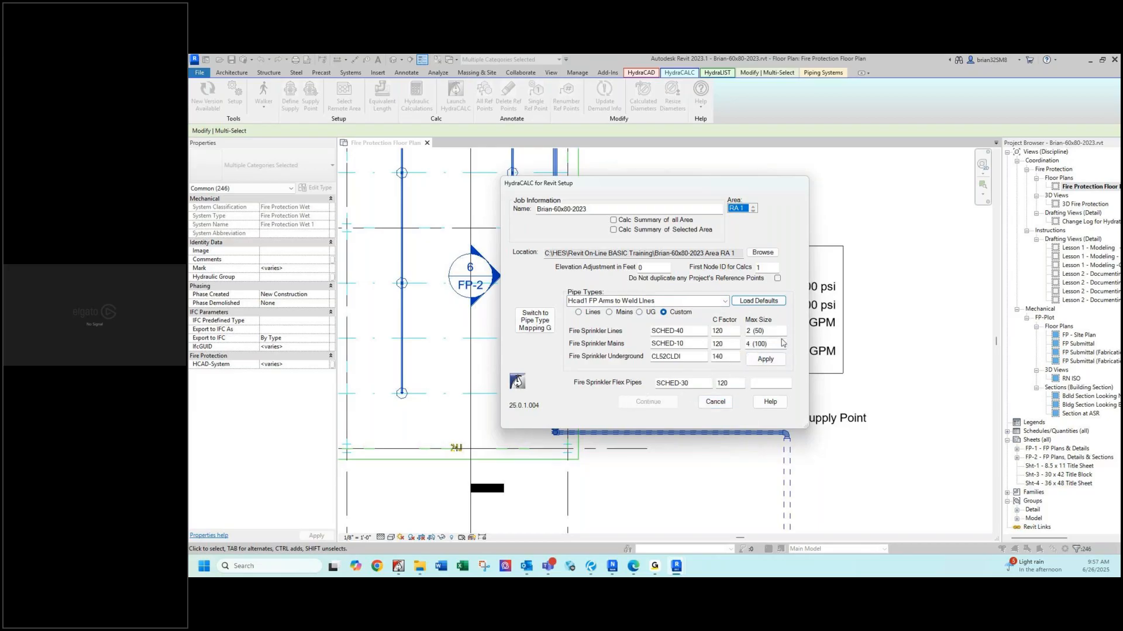
pyautogui.click(762, 362)
# Load the default pipe schedules and C-factors for Hcad3 FP Lines - Welded and Hcad3 FP Lines - Threaded.
pyautogui.click(725, 301)
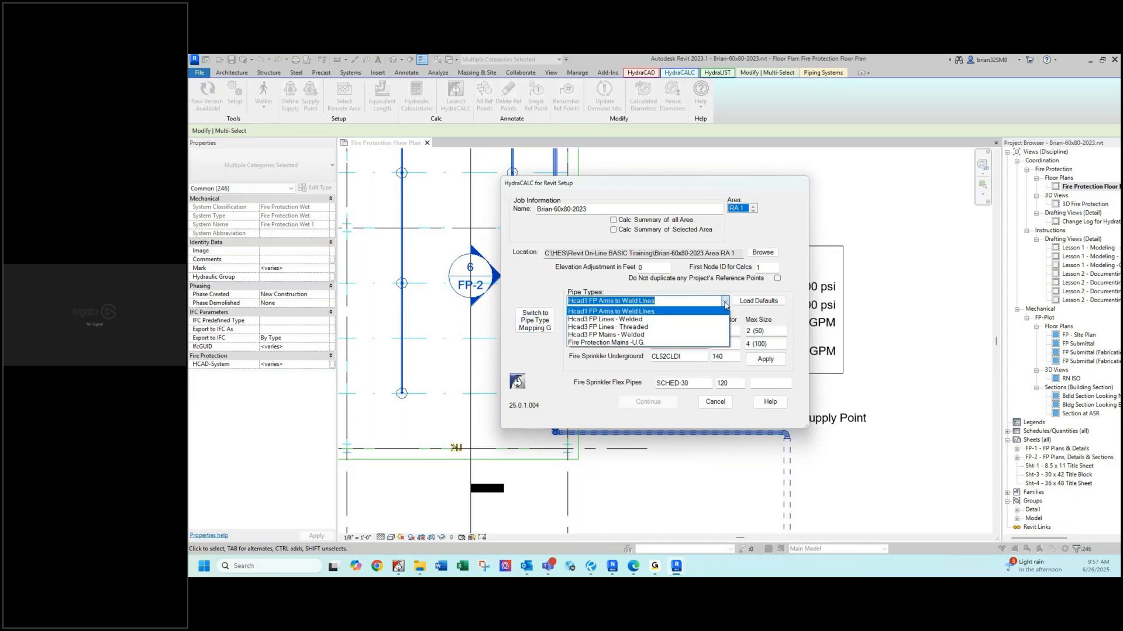
pyautogui.click(637, 321)
pyautogui.click(758, 302)
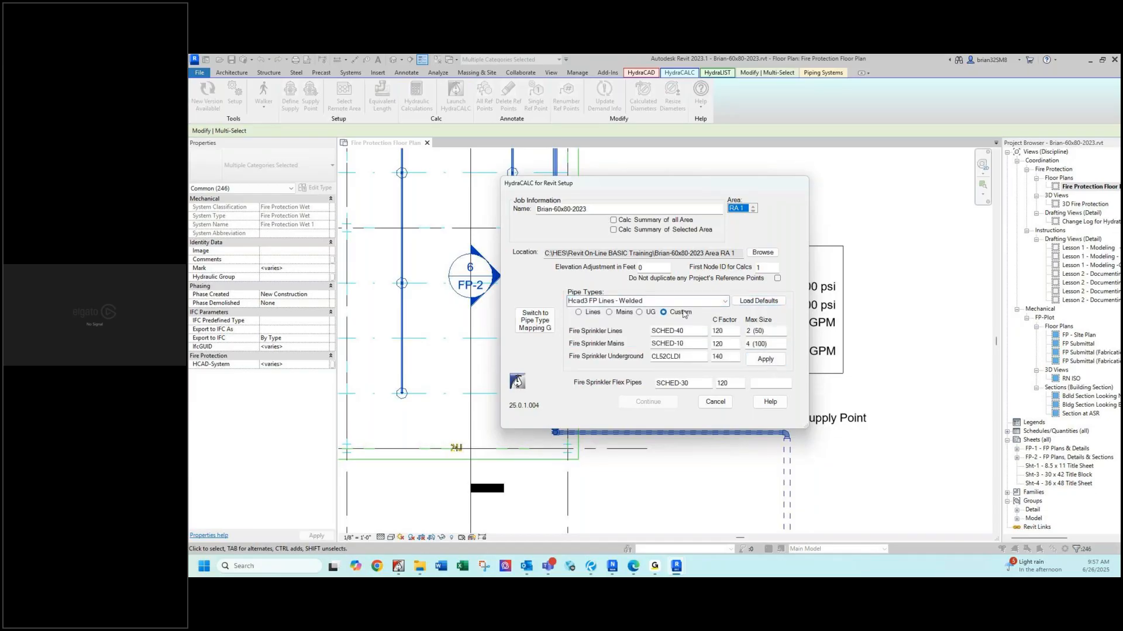
pyautogui.click(725, 301)
pyautogui.click(643, 330)
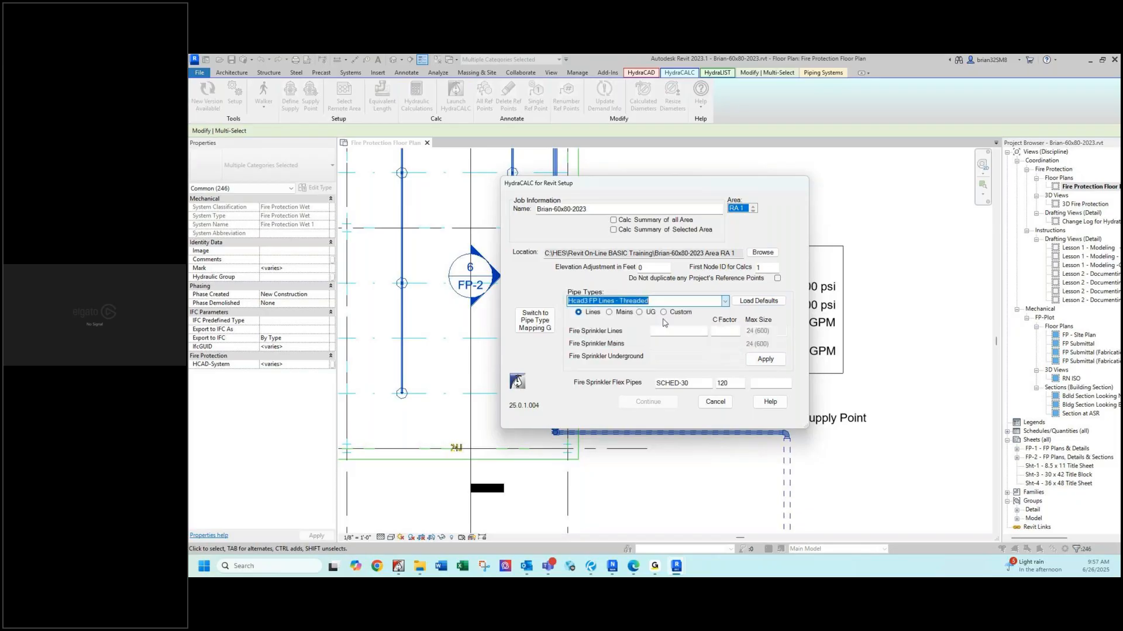
pyautogui.click(756, 301)
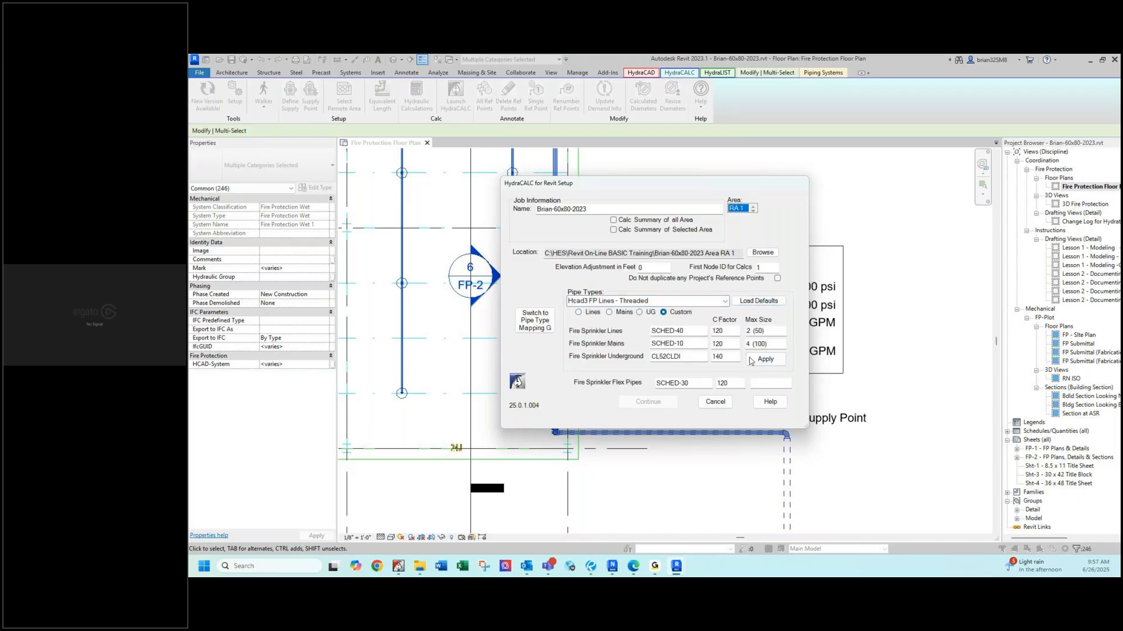
# Load and apply the default pipe schedules for Hcad3 FP Mains - Welded and Fire Protection Mains -U.G.
pyautogui.click(724, 302)
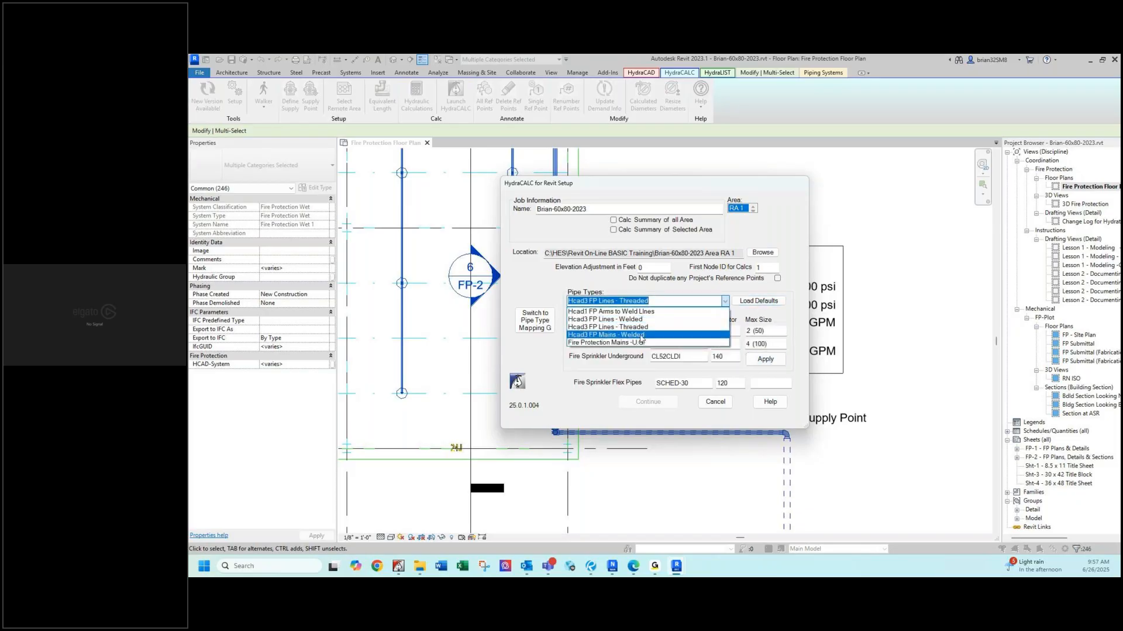
pyautogui.click(713, 323)
pyautogui.click(758, 301)
pyautogui.click(754, 359)
pyautogui.click(725, 301)
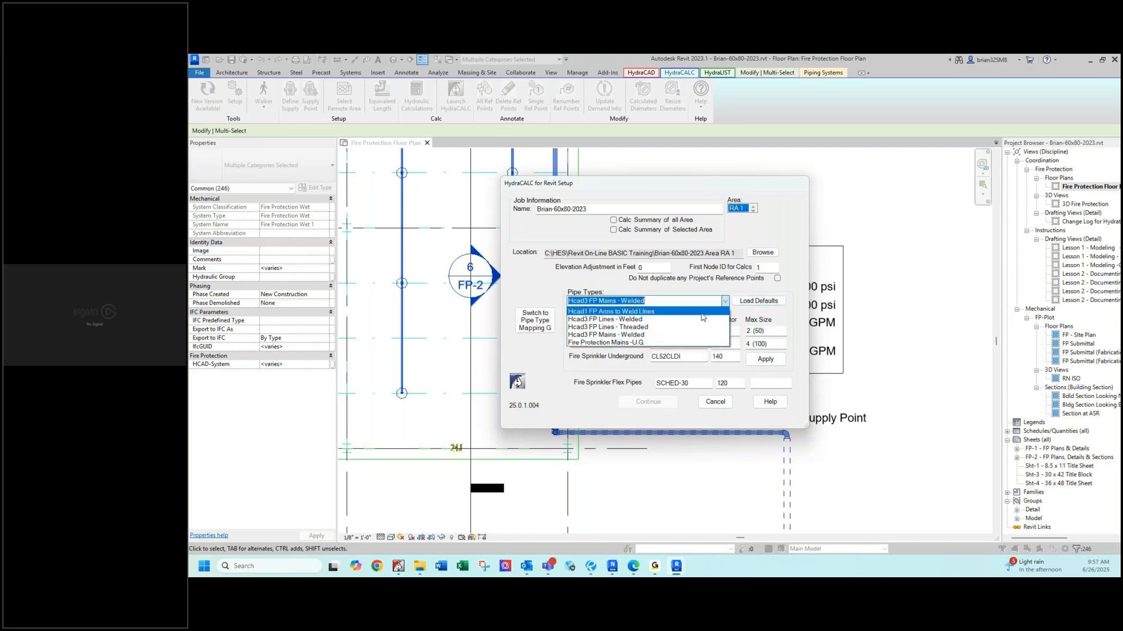
pyautogui.click(635, 344)
pyautogui.click(758, 301)
pyautogui.click(775, 362)
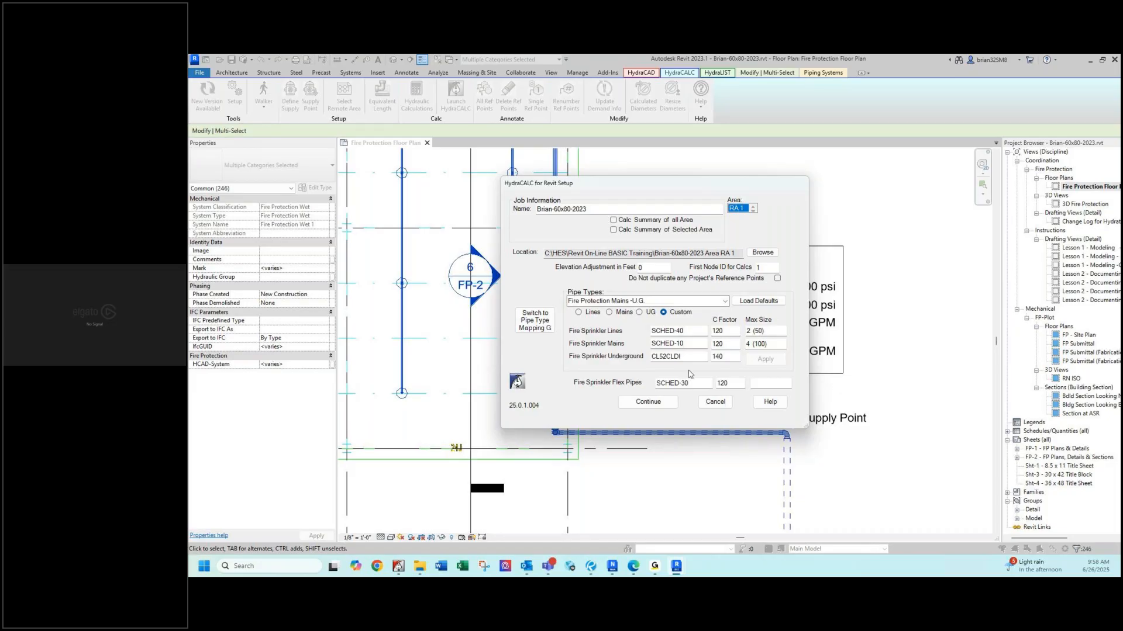
# Return to the pipe type mapping grid and assign arms, welded and threaded lines to Lines, welded mains to Mains and underground mains to U.G.
pyautogui.click(538, 323)
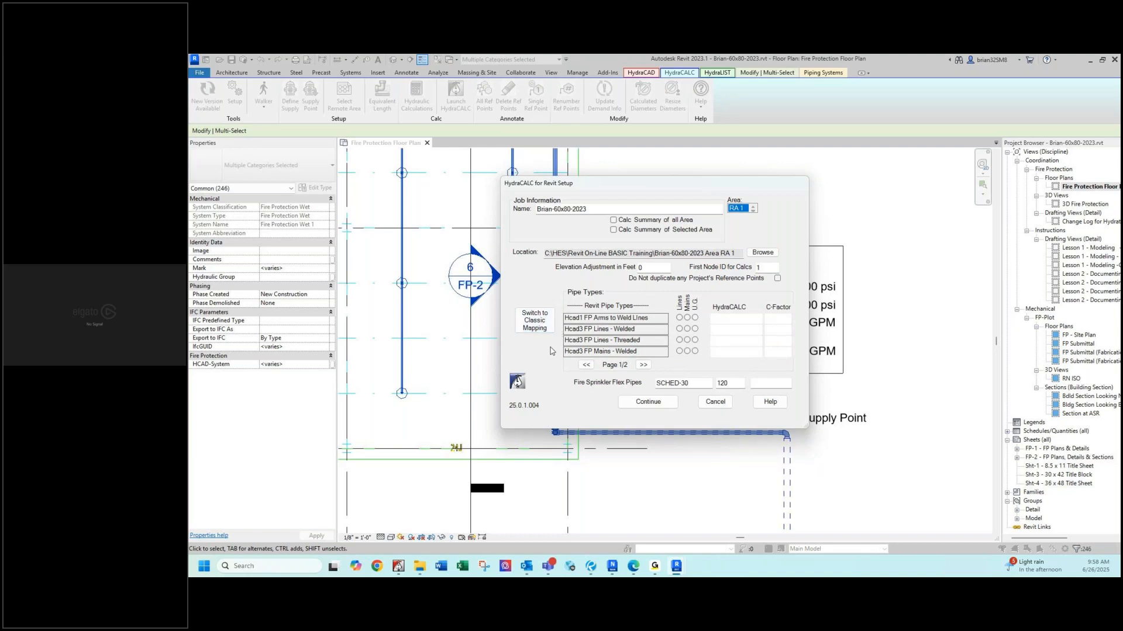
pyautogui.click(679, 318)
pyautogui.click(680, 329)
pyautogui.click(680, 340)
pyautogui.click(687, 351)
pyautogui.click(644, 365)
pyautogui.click(694, 318)
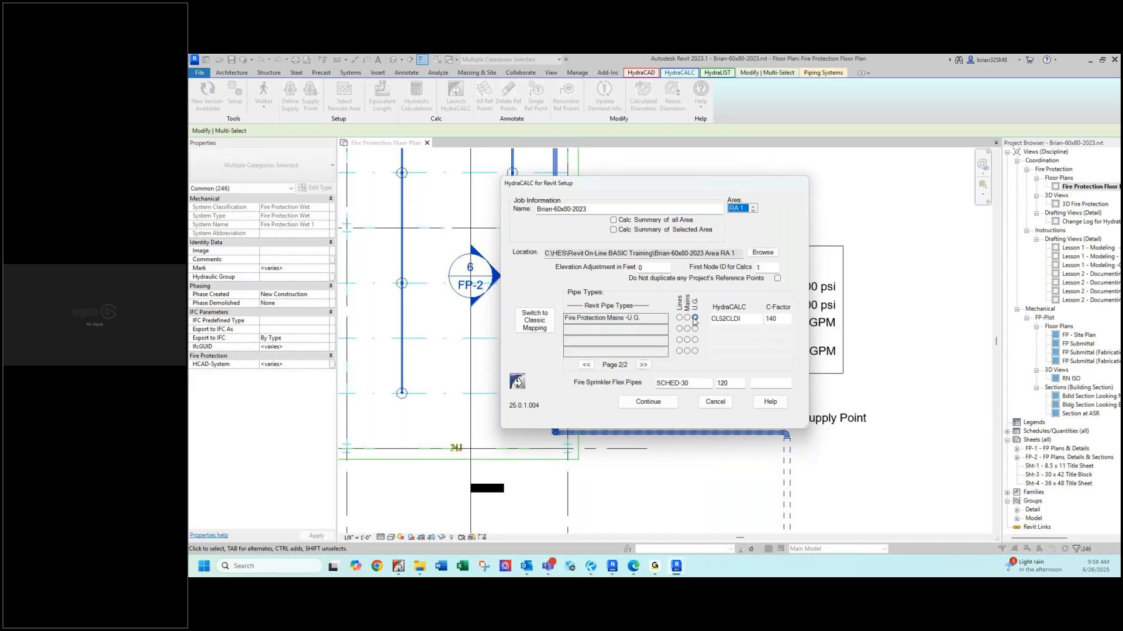
# Check both pages of the mapping and set the HydraCALC pipe type of Hcad3 FP Lines - Welded to SCHED-10.
pyautogui.click(585, 365)
pyautogui.click(644, 365)
pyautogui.click(585, 365)
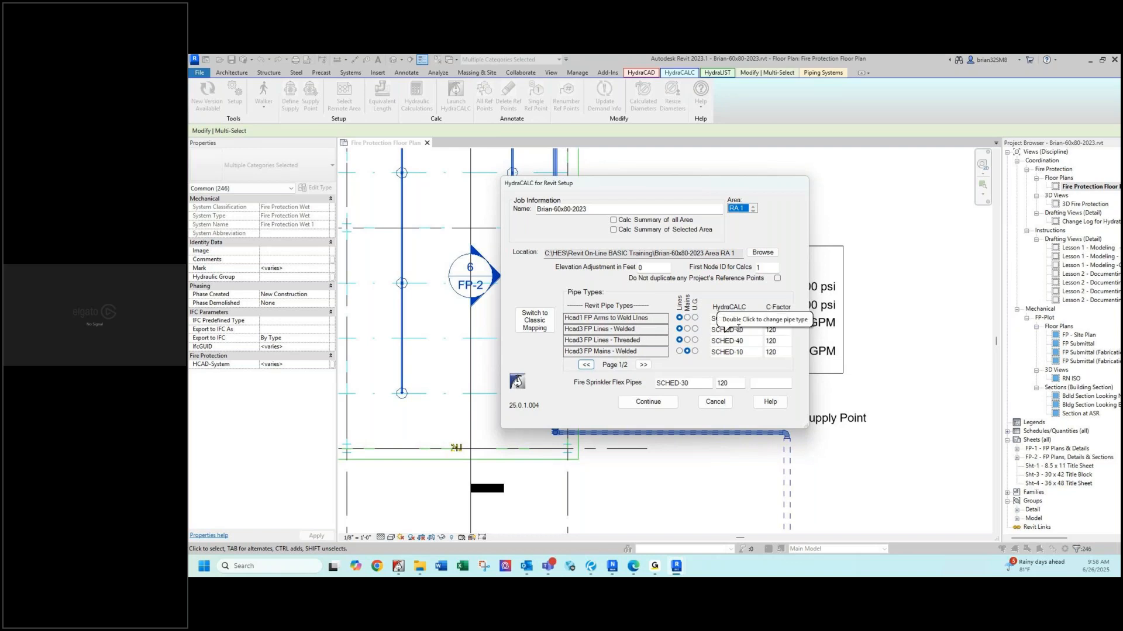
pyautogui.doubleClick(737, 331)
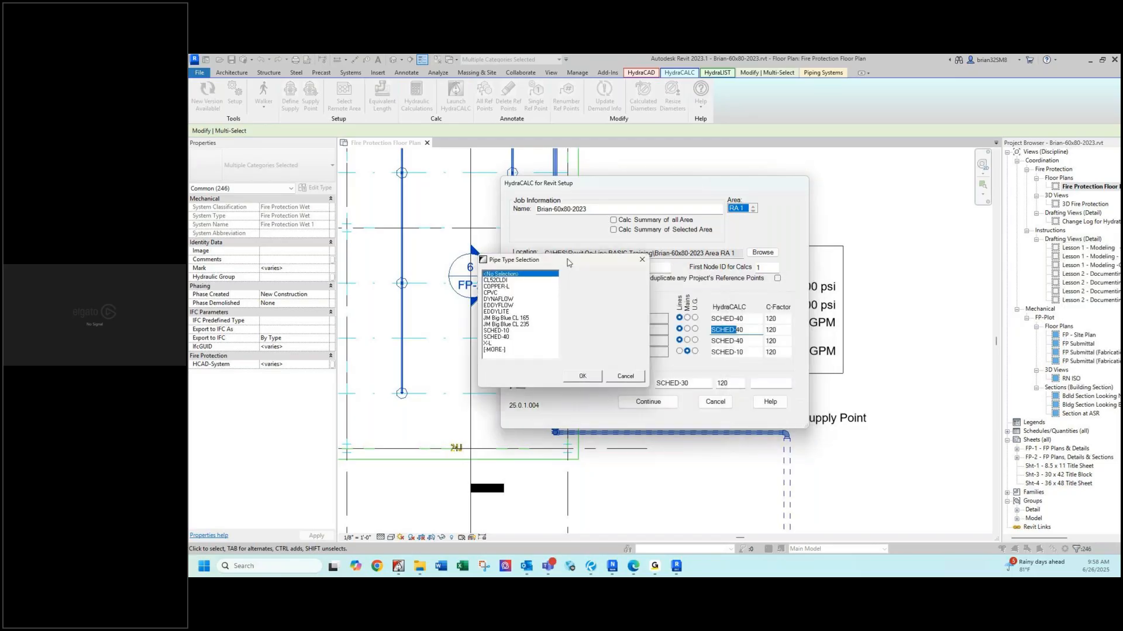
pyautogui.click(499, 331)
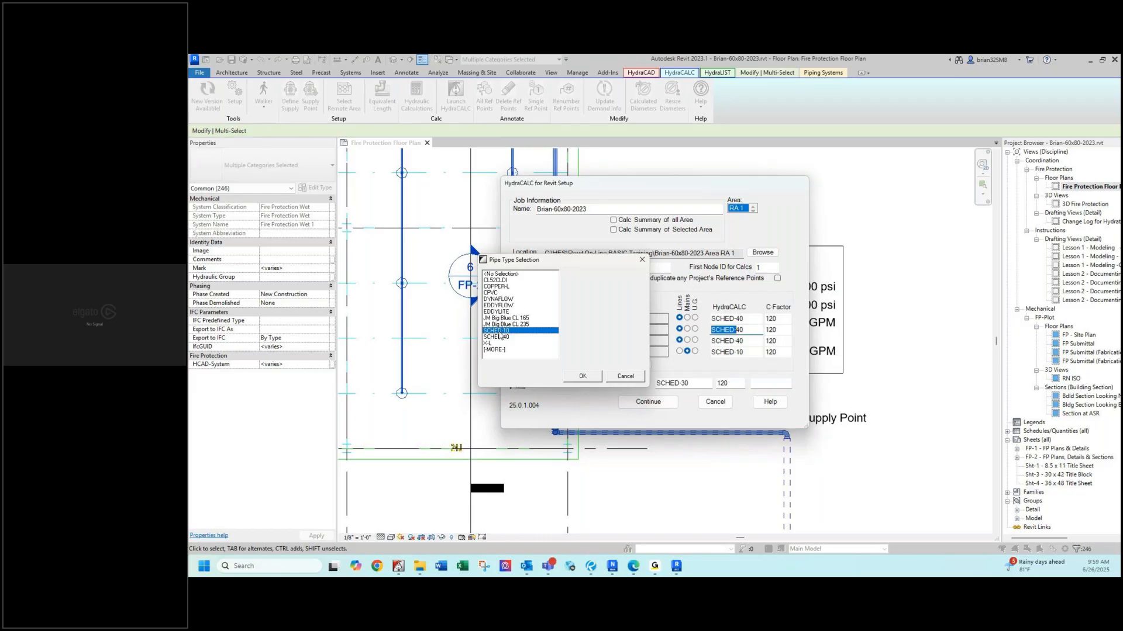
pyautogui.click(589, 379)
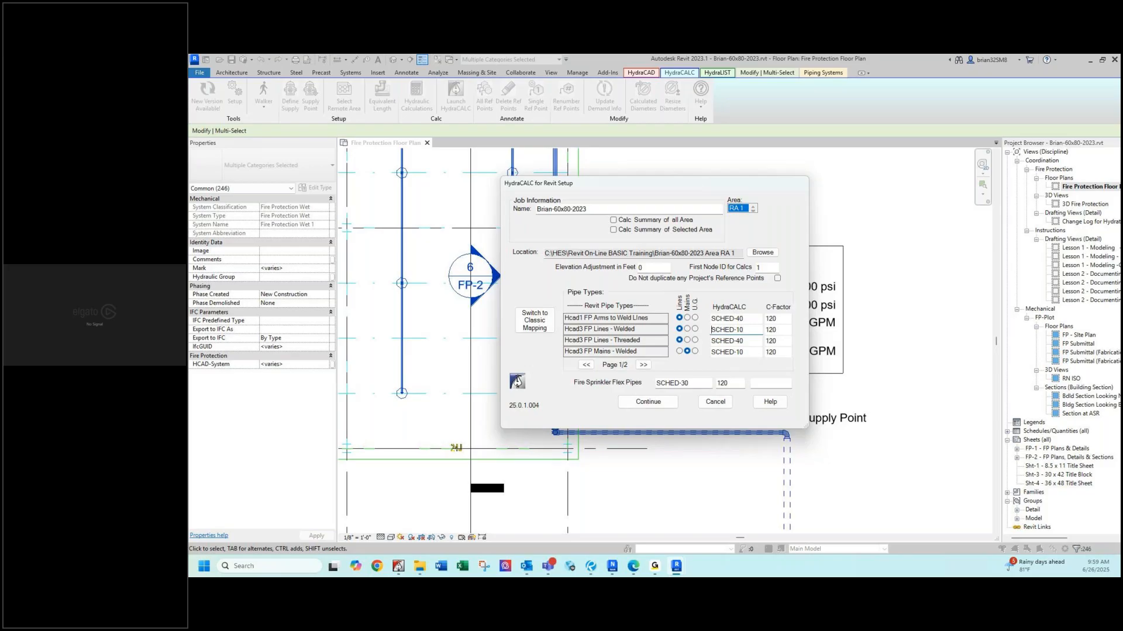
# Switch to the attendee's shared screen and, in their HydraCALC setup, use classic mapping to load and apply defaults for the first pipe type.
pyautogui.moveTo(1121, 230); pyautogui.dragTo(661, 125)
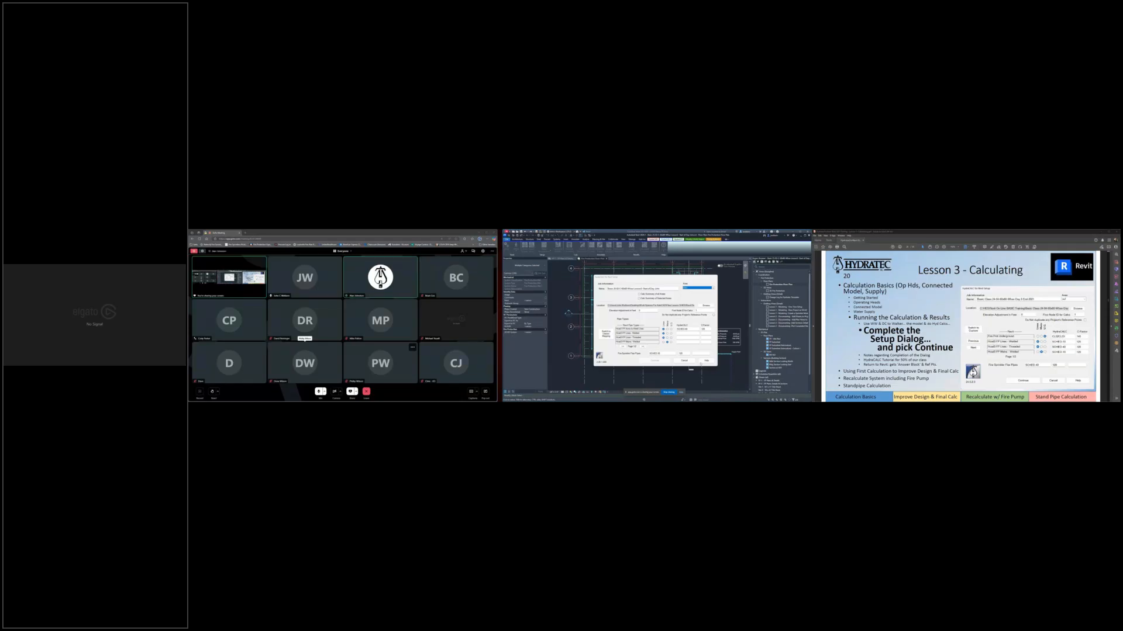
pyautogui.click(606, 335)
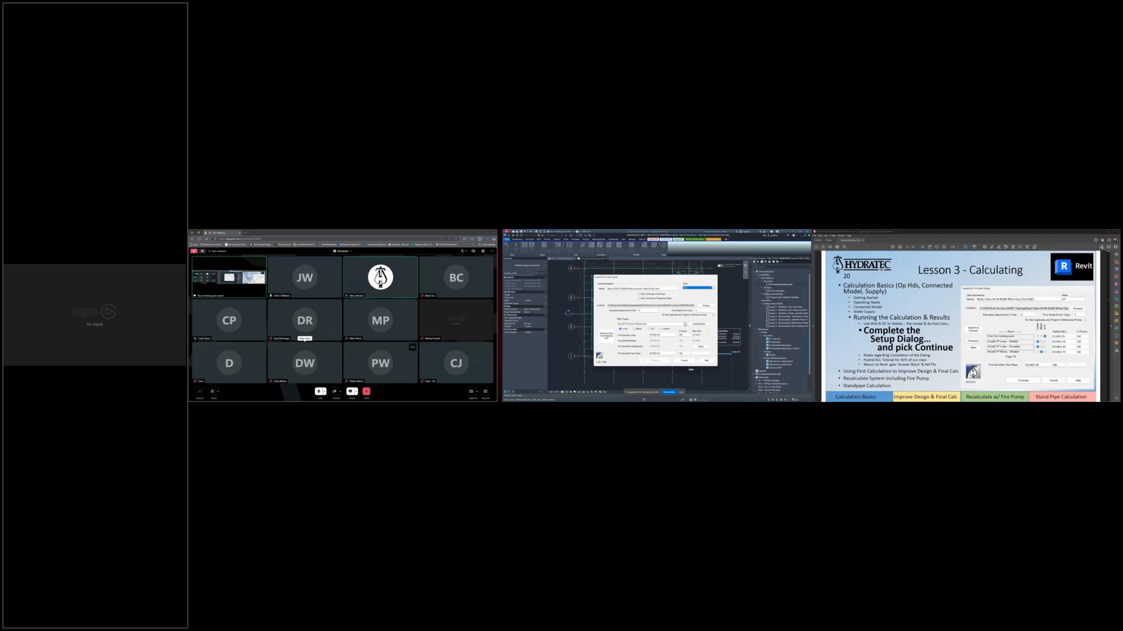
pyautogui.click(685, 324)
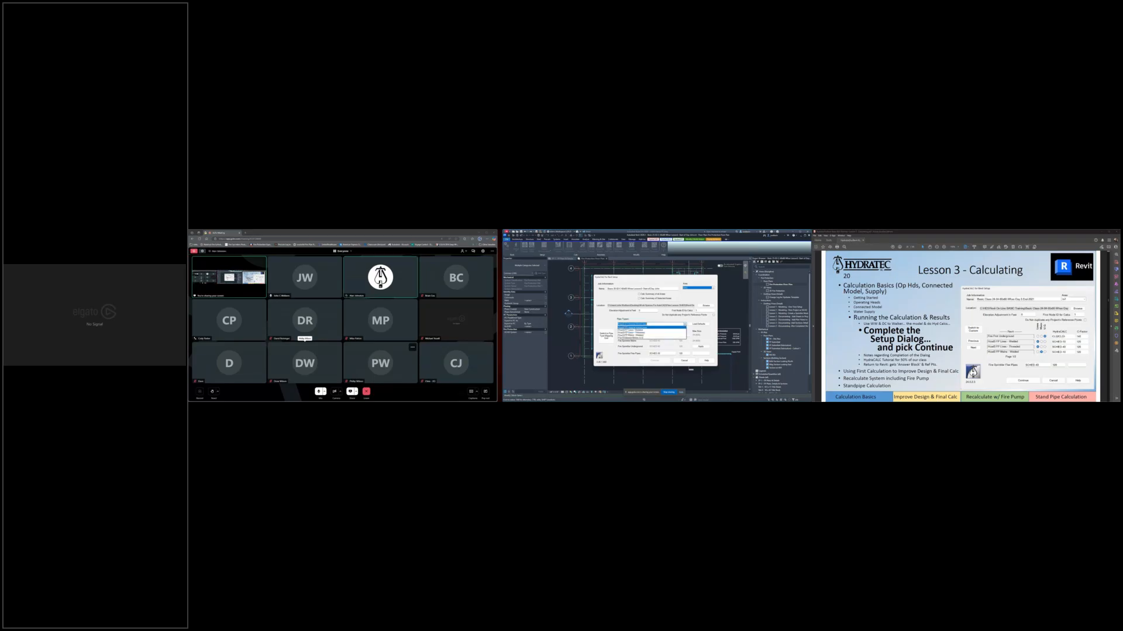
pyautogui.click(664, 330)
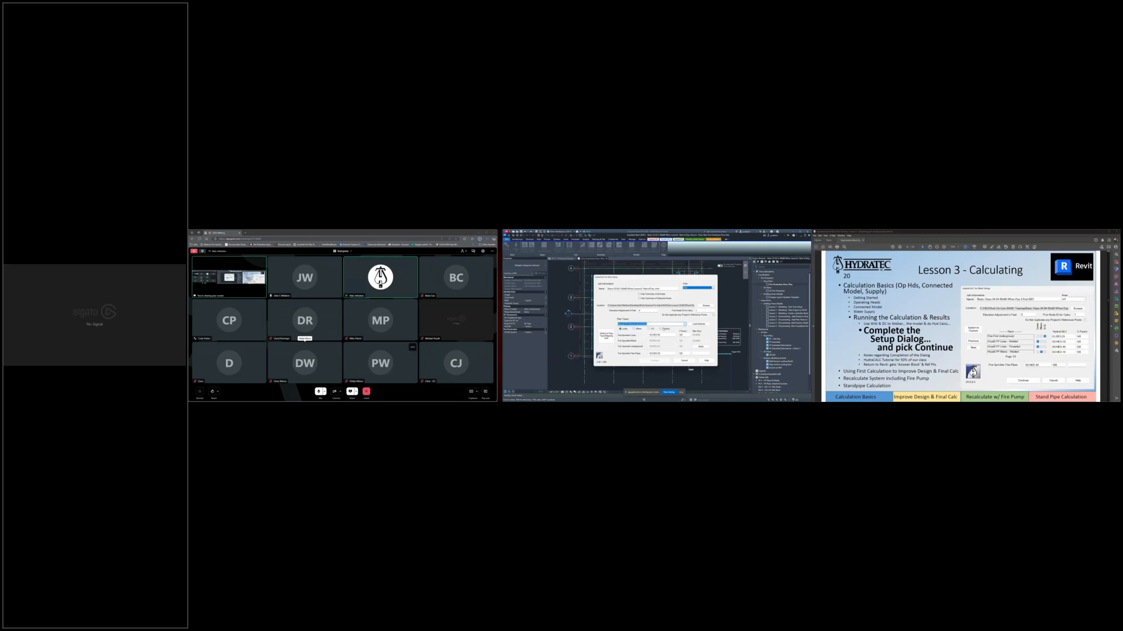
pyautogui.click(698, 325)
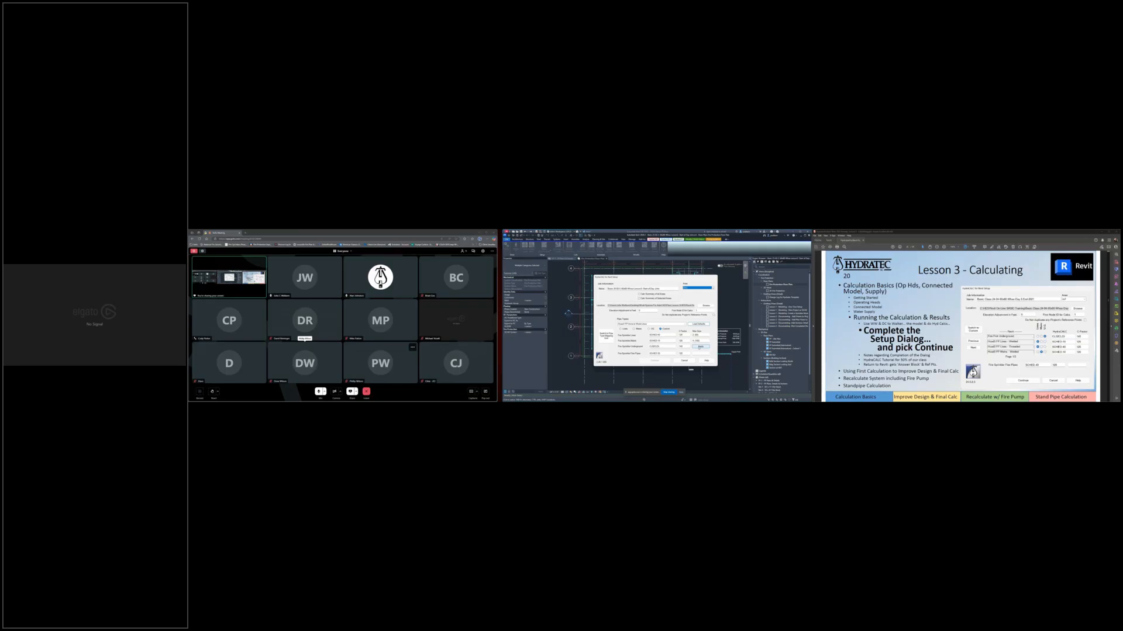
pyautogui.click(699, 347)
# Load and apply the default schedules for the next three pipe types in the attendee's classic mapping.
pyautogui.click(685, 325)
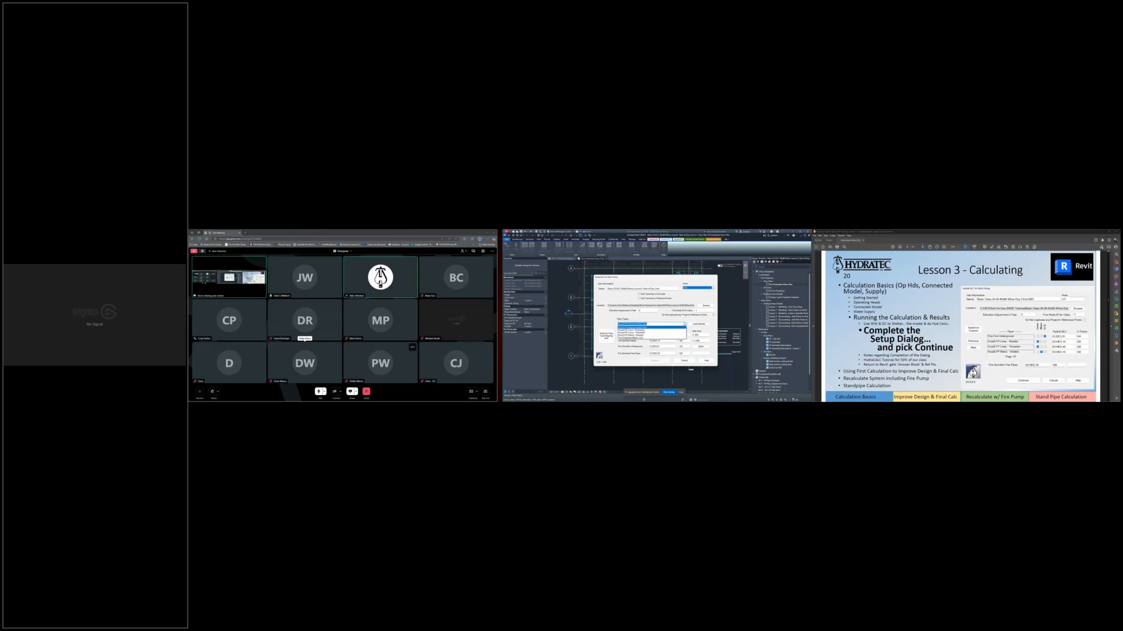
pyautogui.click(635, 330)
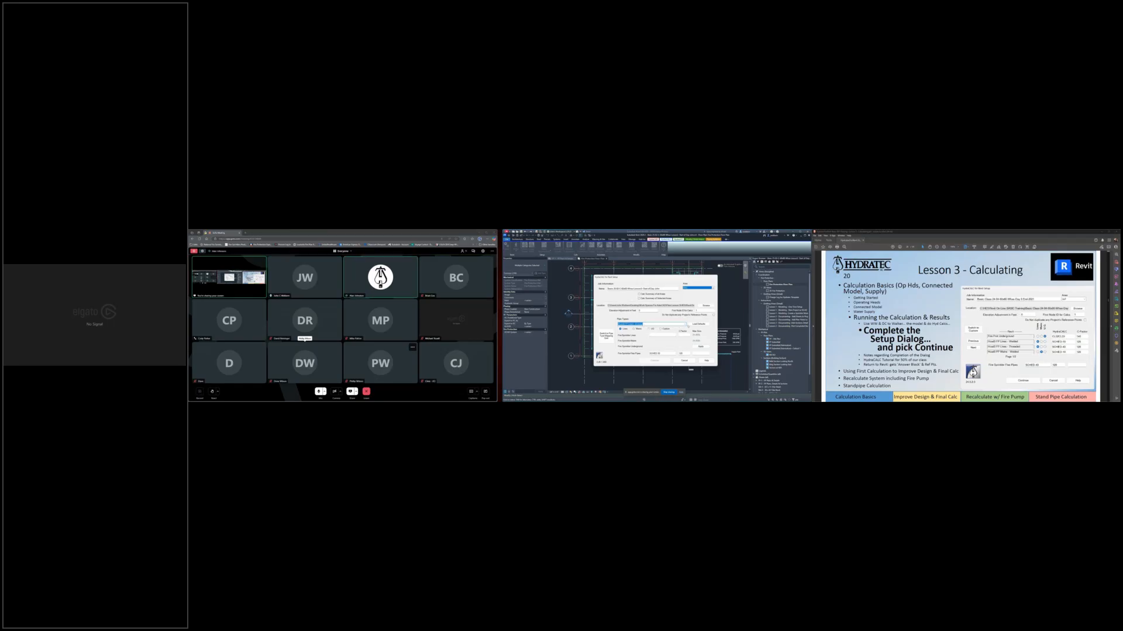
pyautogui.click(655, 353)
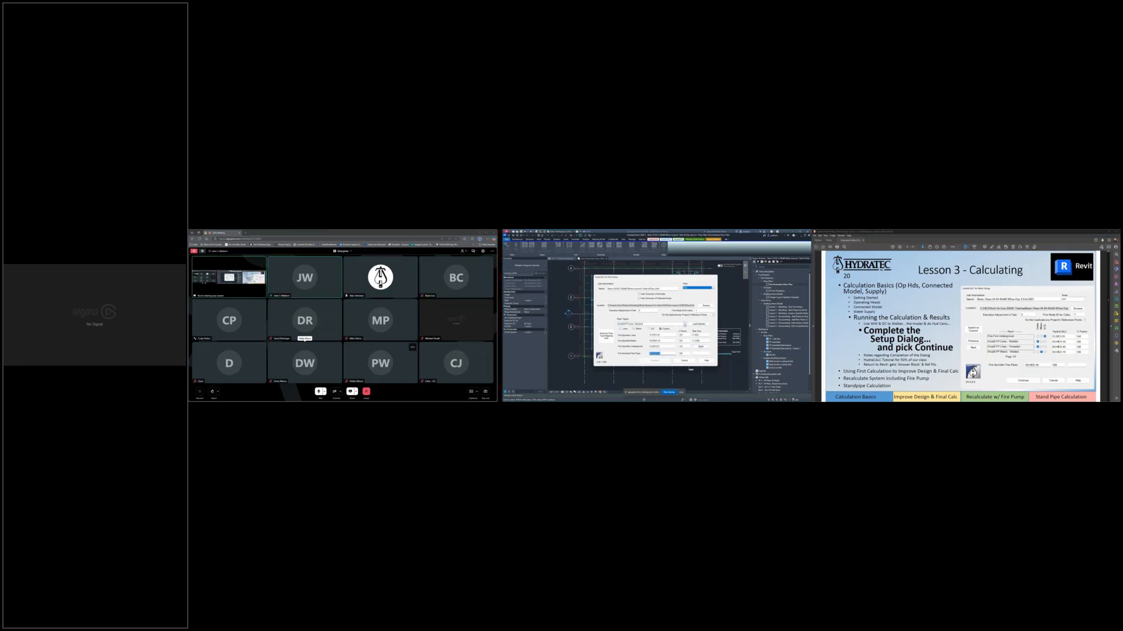
pyautogui.click(685, 324)
pyautogui.click(683, 330)
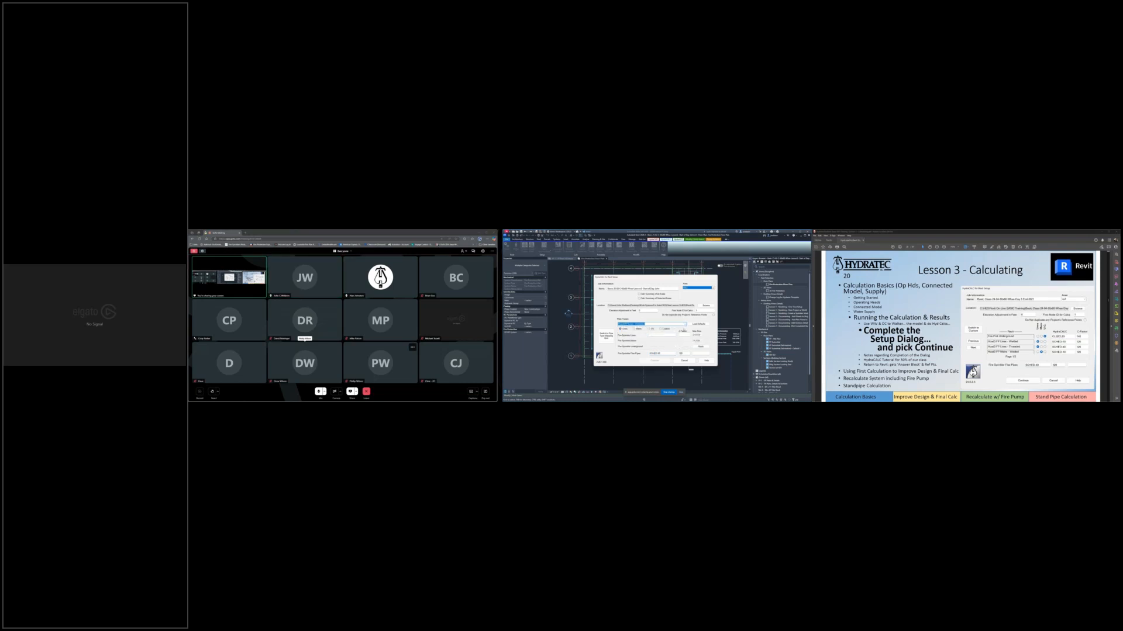
pyautogui.click(655, 353)
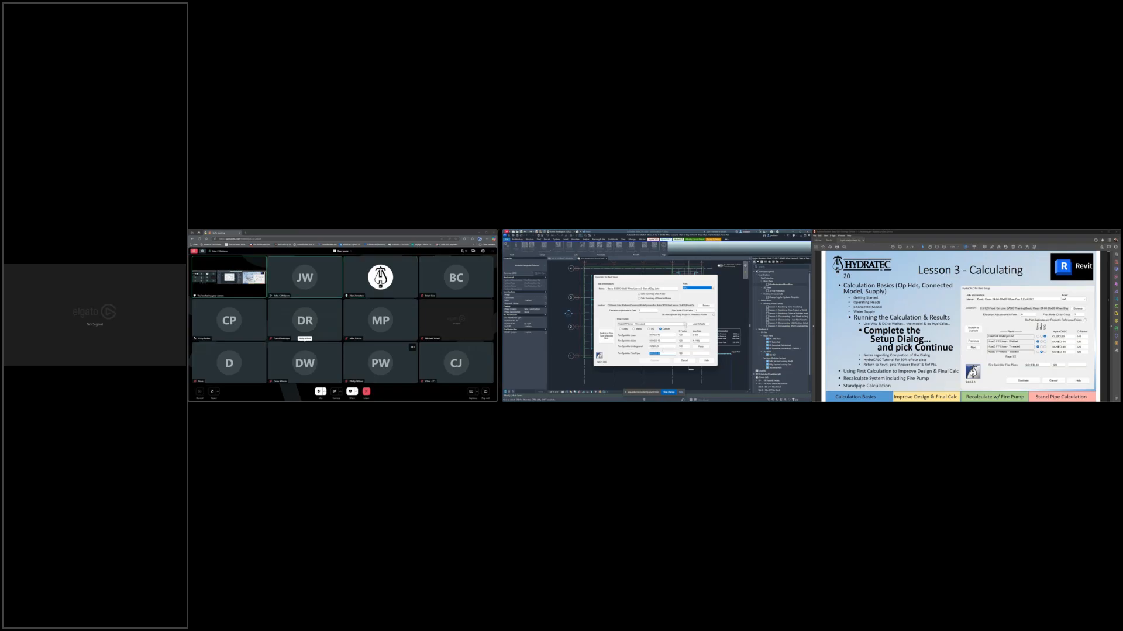
pyautogui.click(685, 325)
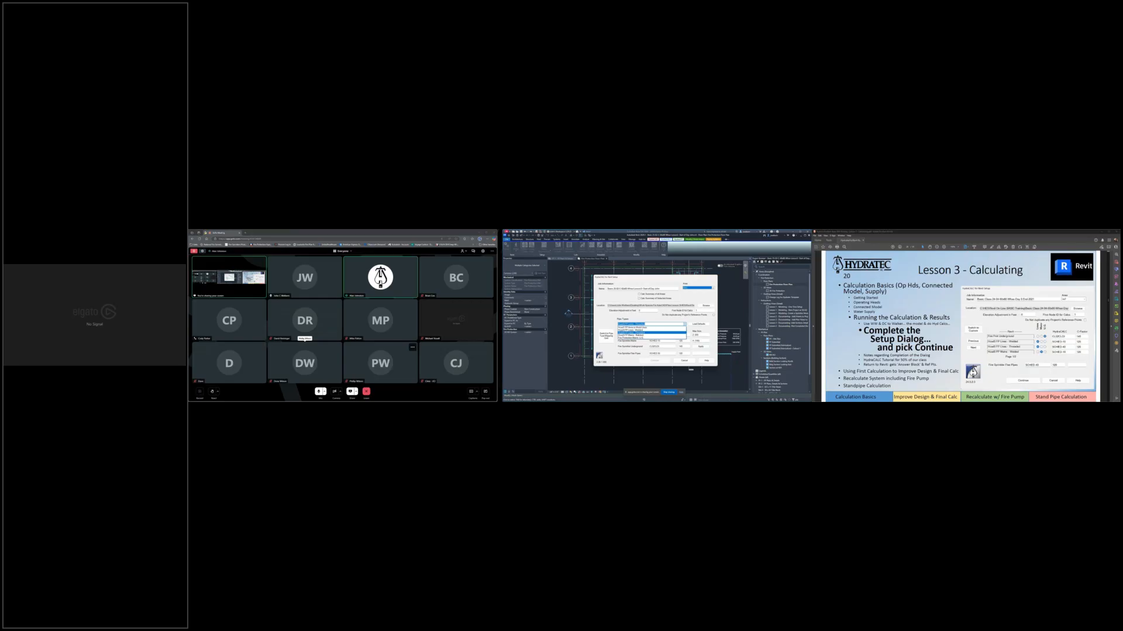
pyautogui.click(649, 332)
pyautogui.click(699, 325)
pyautogui.click(701, 346)
# Load and apply the default schedules for the remaining two pipe types in the classic mapping.
pyautogui.click(685, 325)
pyautogui.click(658, 336)
pyautogui.click(698, 324)
pyautogui.click(700, 347)
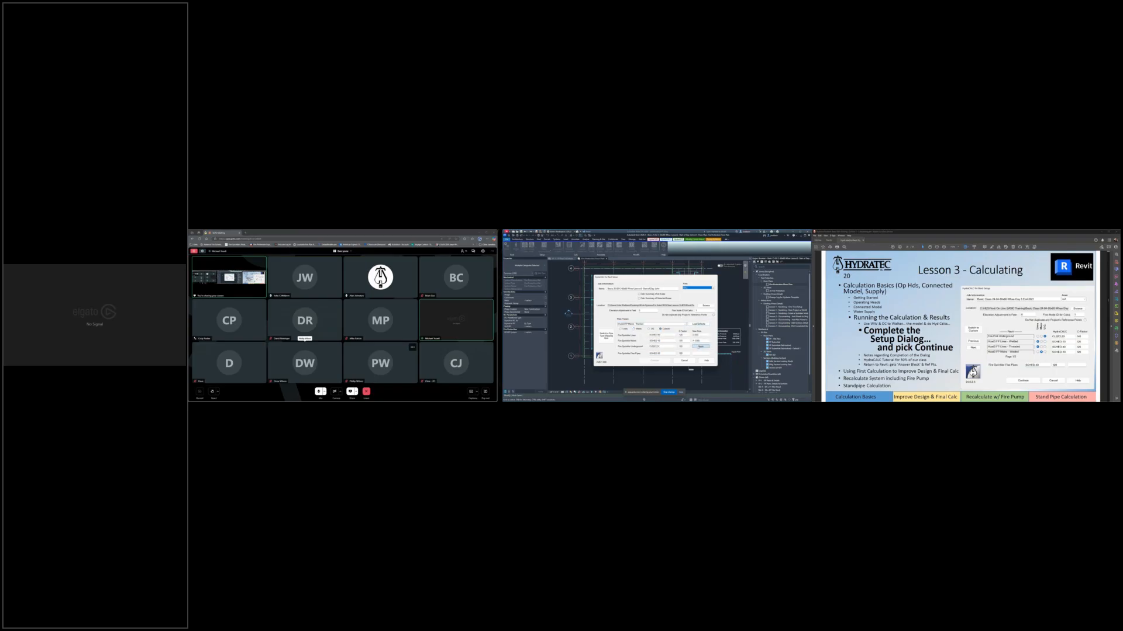
pyautogui.click(686, 324)
pyautogui.click(639, 340)
pyautogui.click(697, 324)
pyautogui.click(700, 347)
# Return to the pipe type mapping grid, assign the line types to Lines and welded mains to Mains, and go to the second page.
pyautogui.click(605, 336)
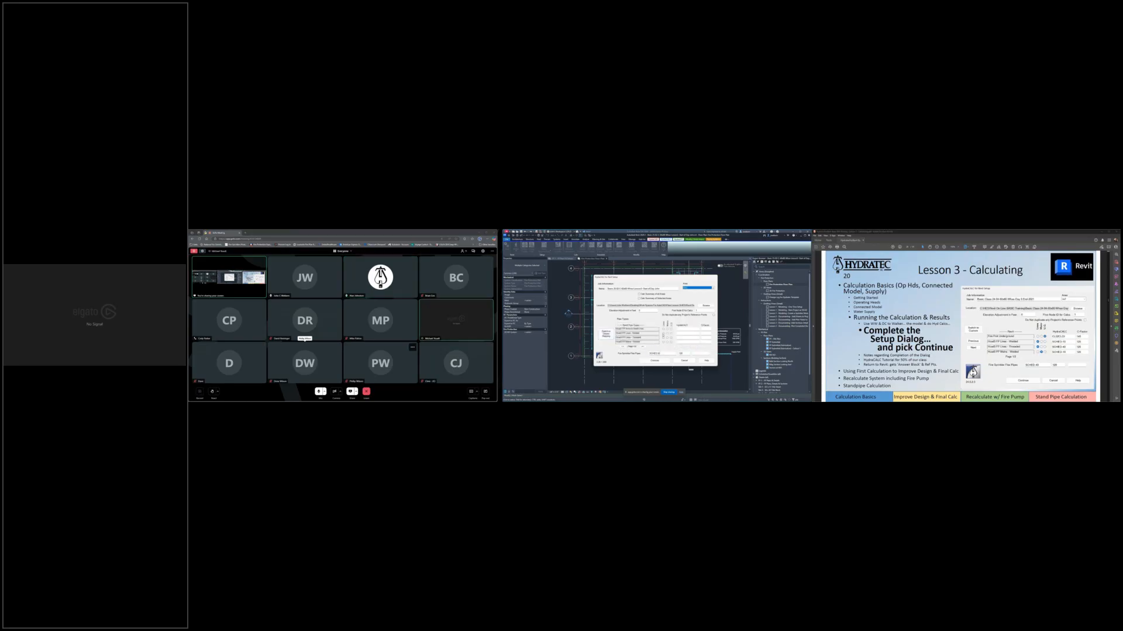
pyautogui.click(663, 330)
pyautogui.click(663, 334)
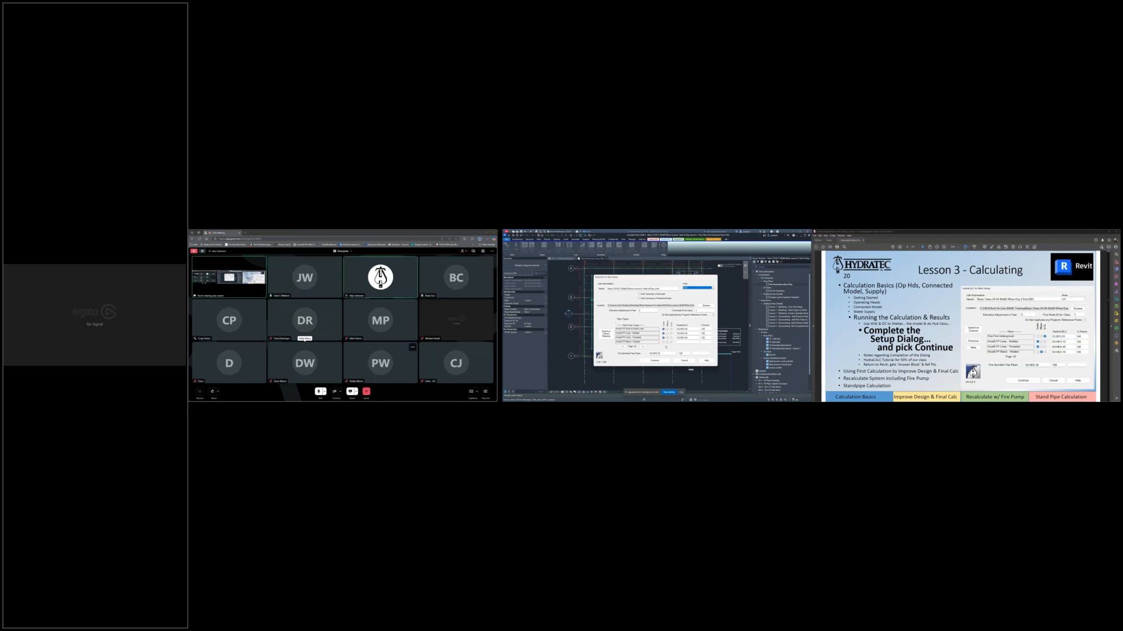
pyautogui.click(667, 343)
pyautogui.click(642, 345)
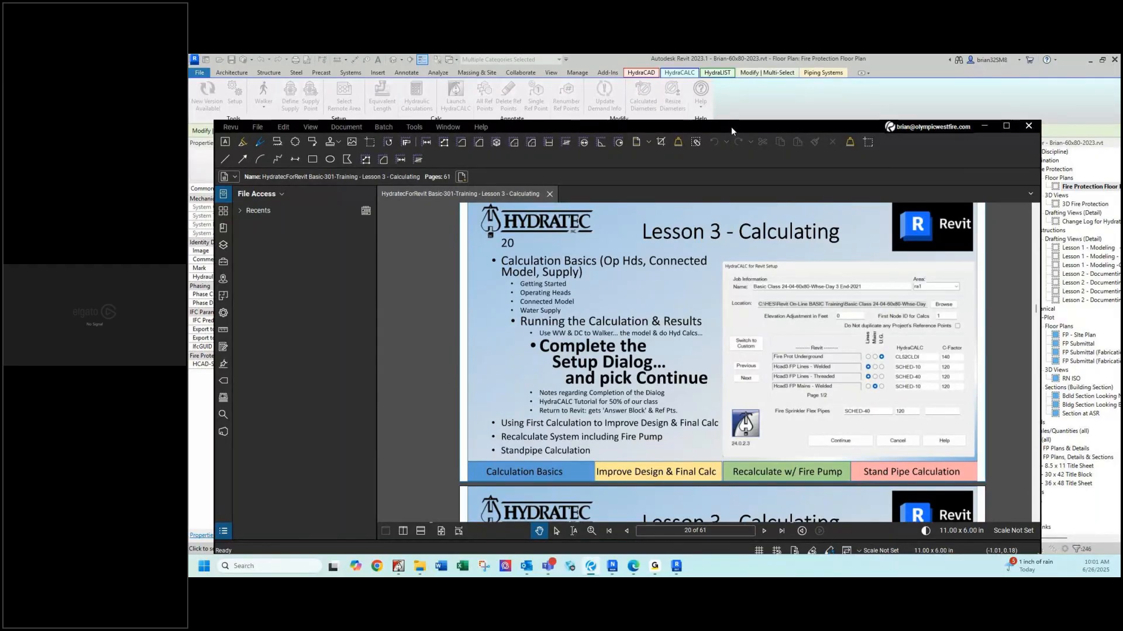
# Continue the HydraCALC setup for area RA 1, maximize the AutoCALC window and keep the timed-out transfer running.
pyautogui.moveTo(731, 126); pyautogui.dragTo(1120, 143)
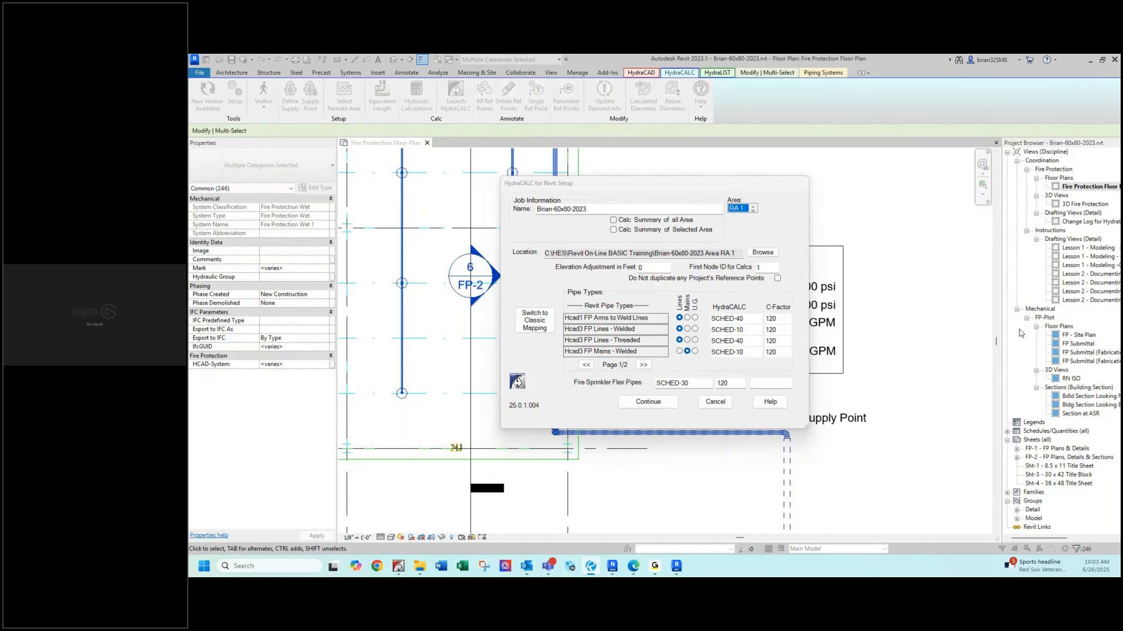
pyautogui.click(649, 402)
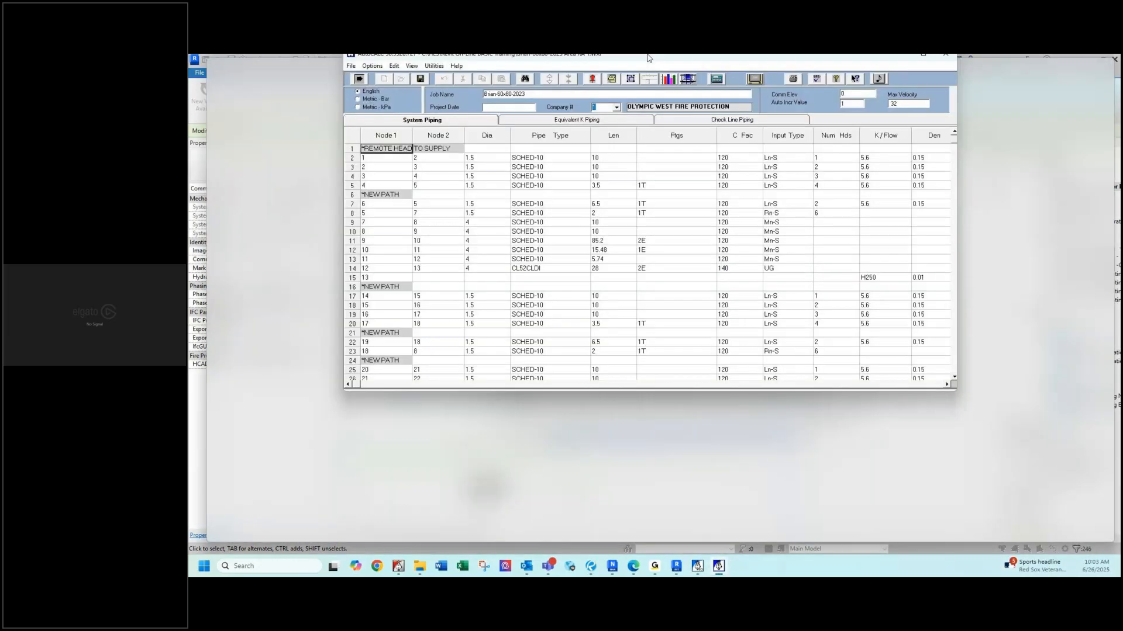
pyautogui.doubleClick(648, 58)
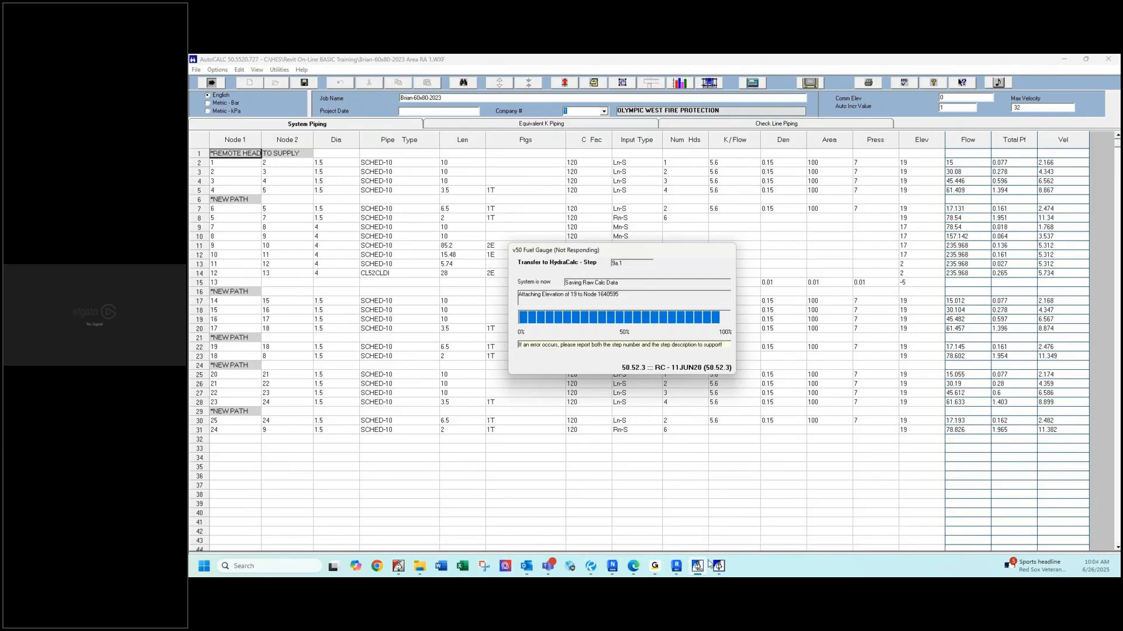
pyautogui.moveTo(695, 571)
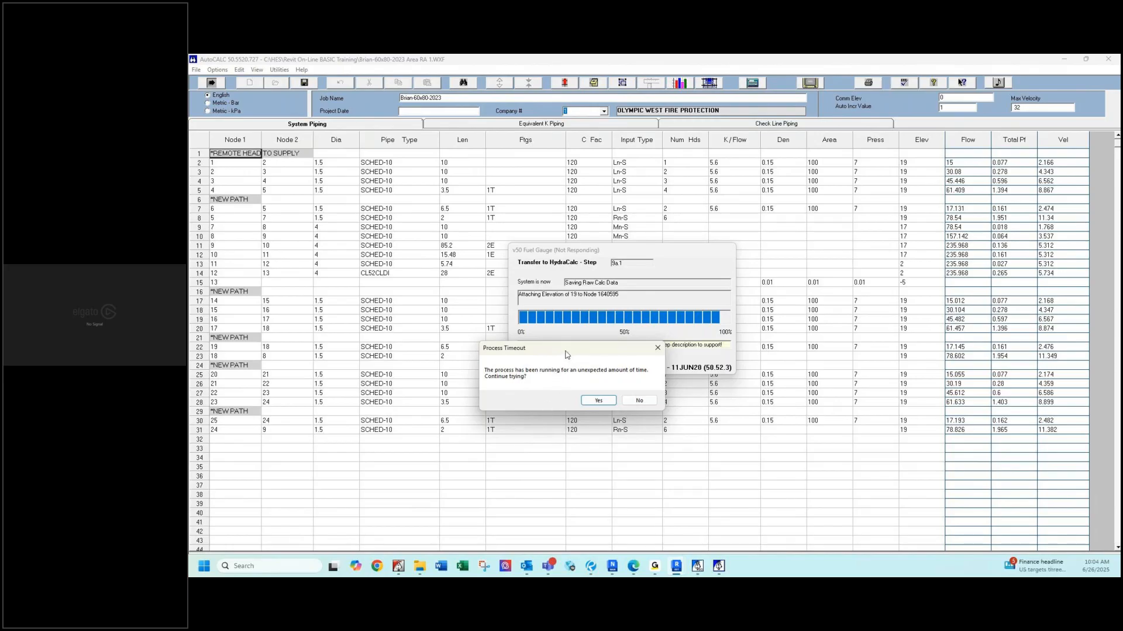
pyautogui.click(599, 401)
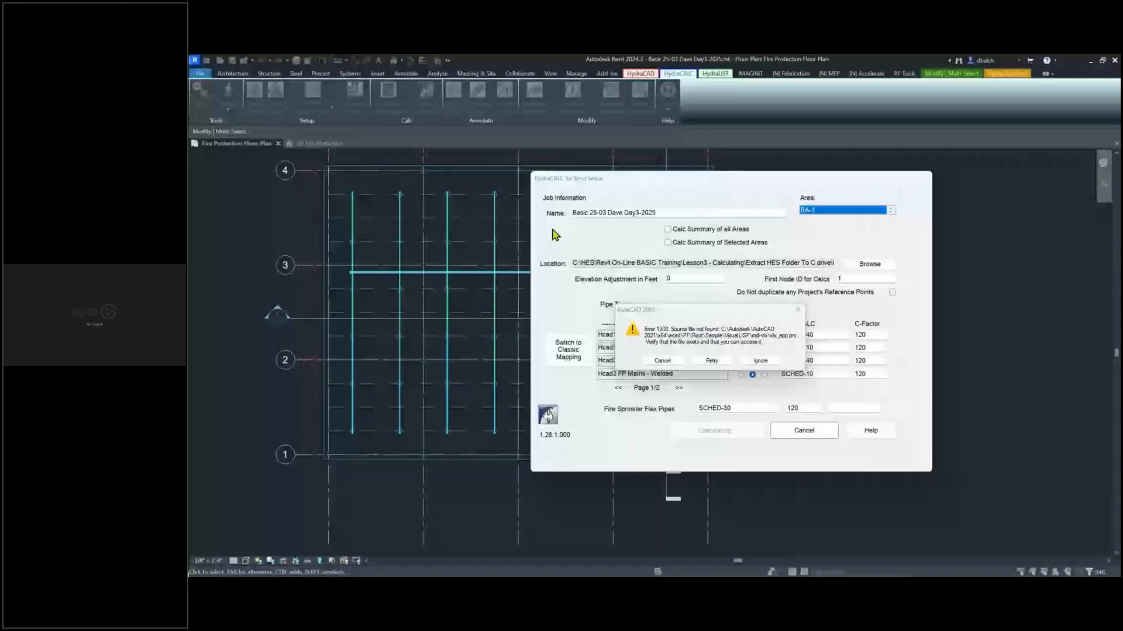
# Cancel the AutoCAD 2021 source file error on the attendee's machine and enlarge the captured transfer progress image to inspect it.
pyautogui.moveTo(696, 312); pyautogui.dragTo(624, 289)
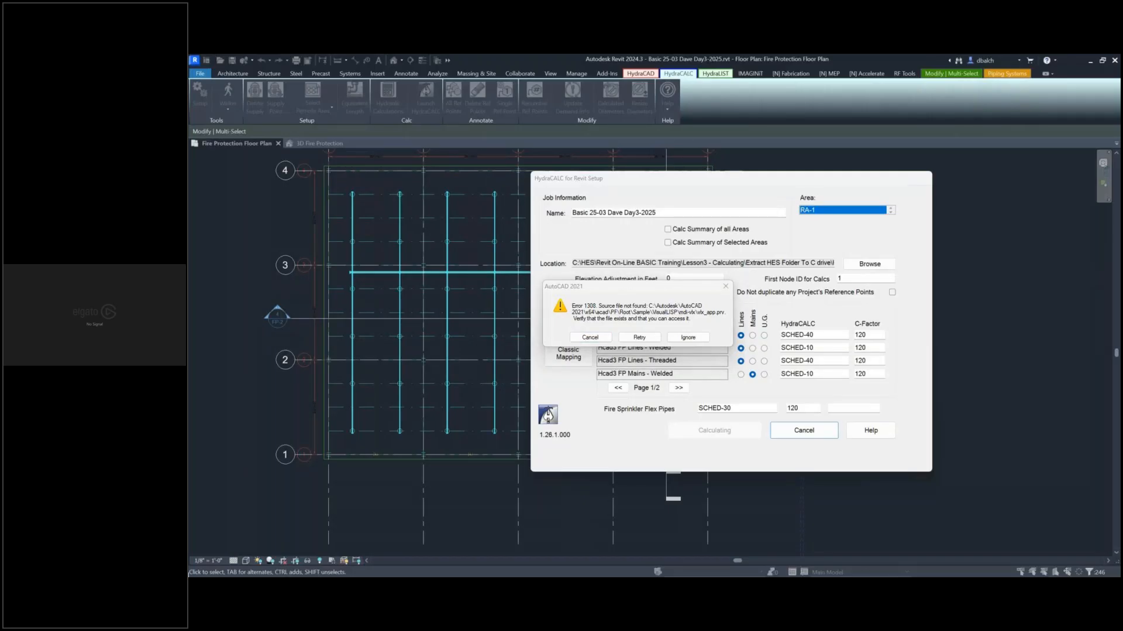
pyautogui.moveTo(590, 576); pyautogui.dragTo(452, 167)
pyautogui.click(595, 339)
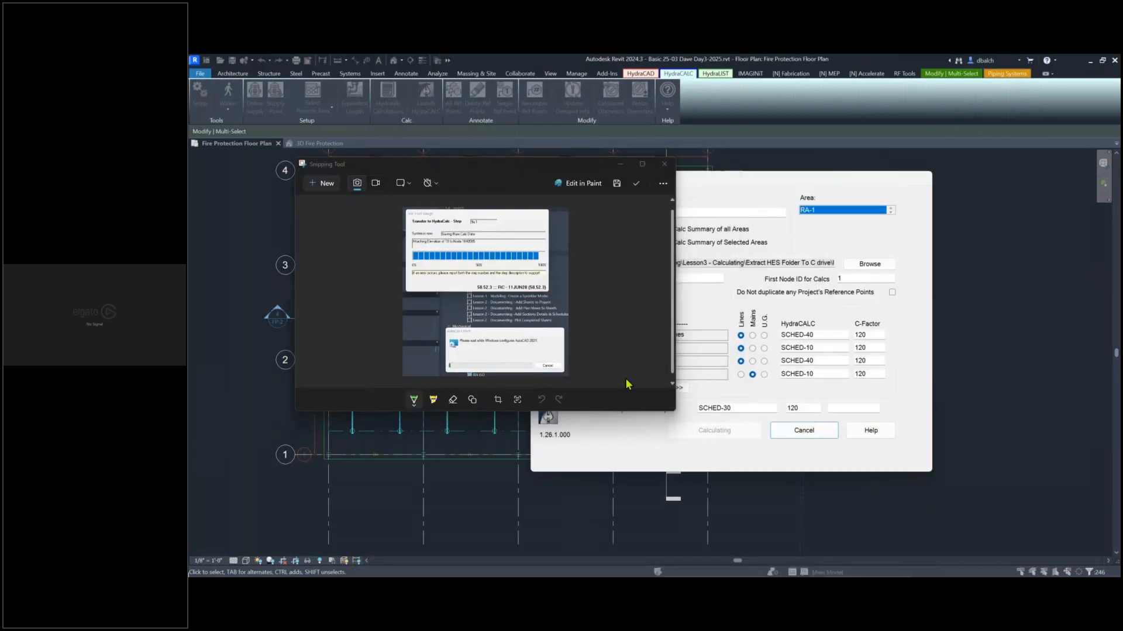
pyautogui.moveTo(672, 414); pyautogui.dragTo(912, 520)
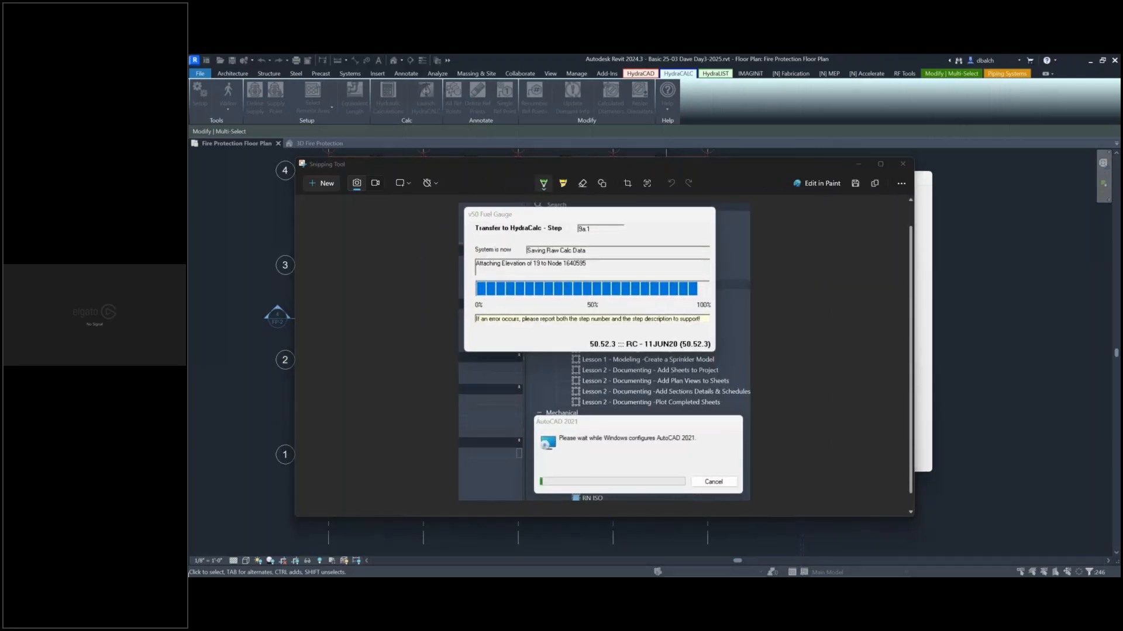
pyautogui.click(1043, 334)
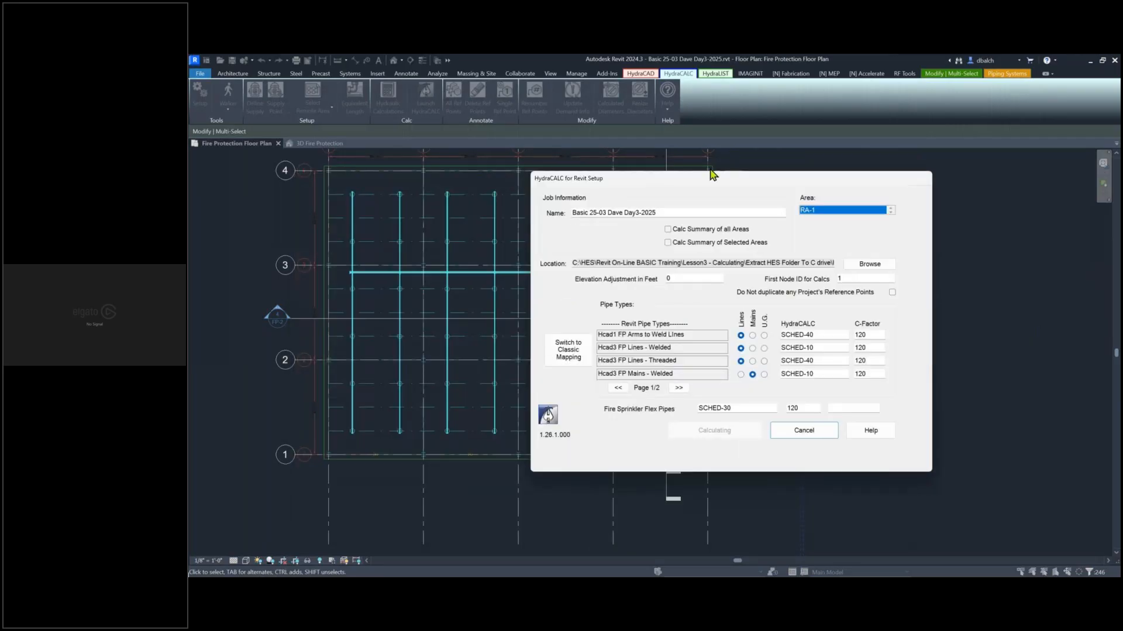
# Reposition the HydraCALC setup dialog and cancel the AutoCAD 2021 configuration.
pyautogui.moveTo(711, 182); pyautogui.dragTo(740, 172)
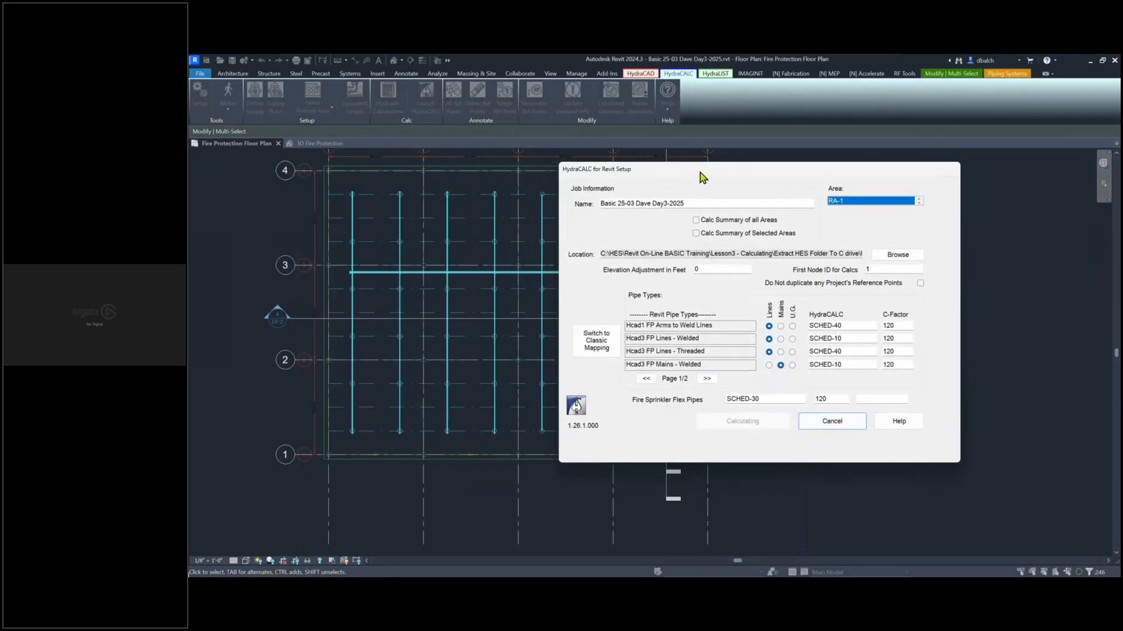
pyautogui.moveTo(703, 177); pyautogui.dragTo(678, 183)
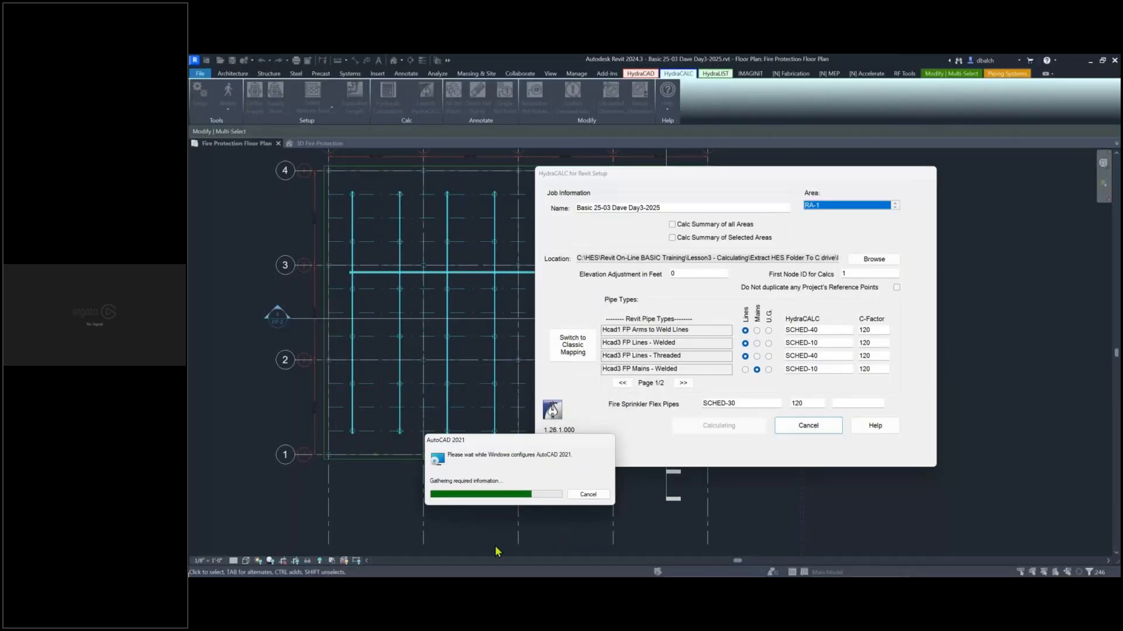
pyautogui.click(590, 494)
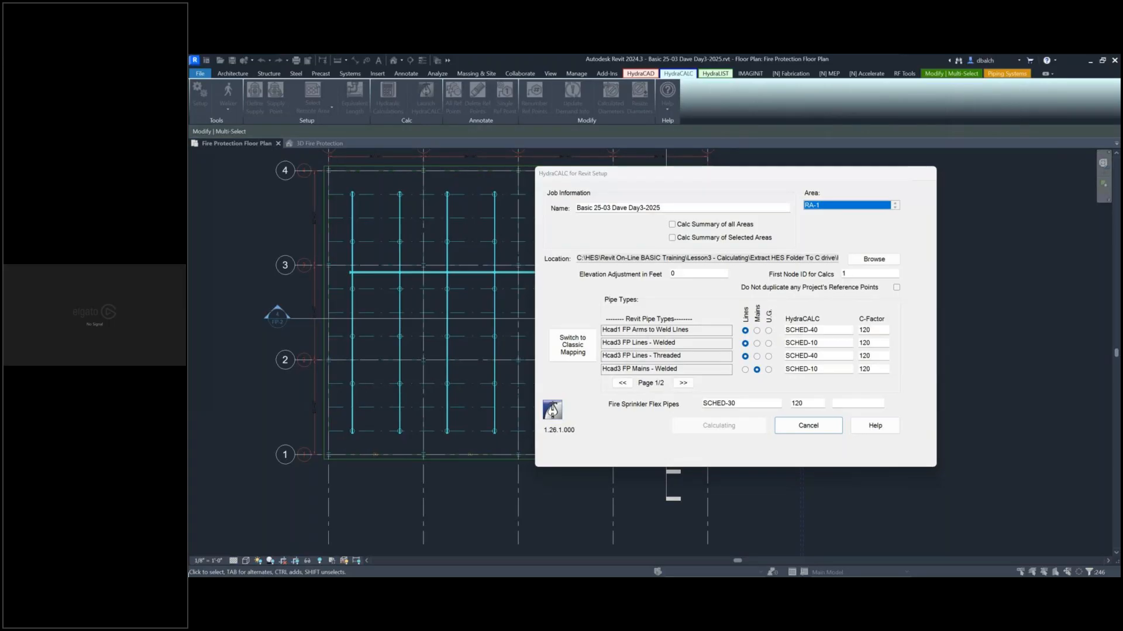
# Bring the attendee's AutoCALC and transfer progress windows into view and review the System Piping rows.
pyautogui.moveTo(555, 576); pyautogui.dragTo(524, 175)
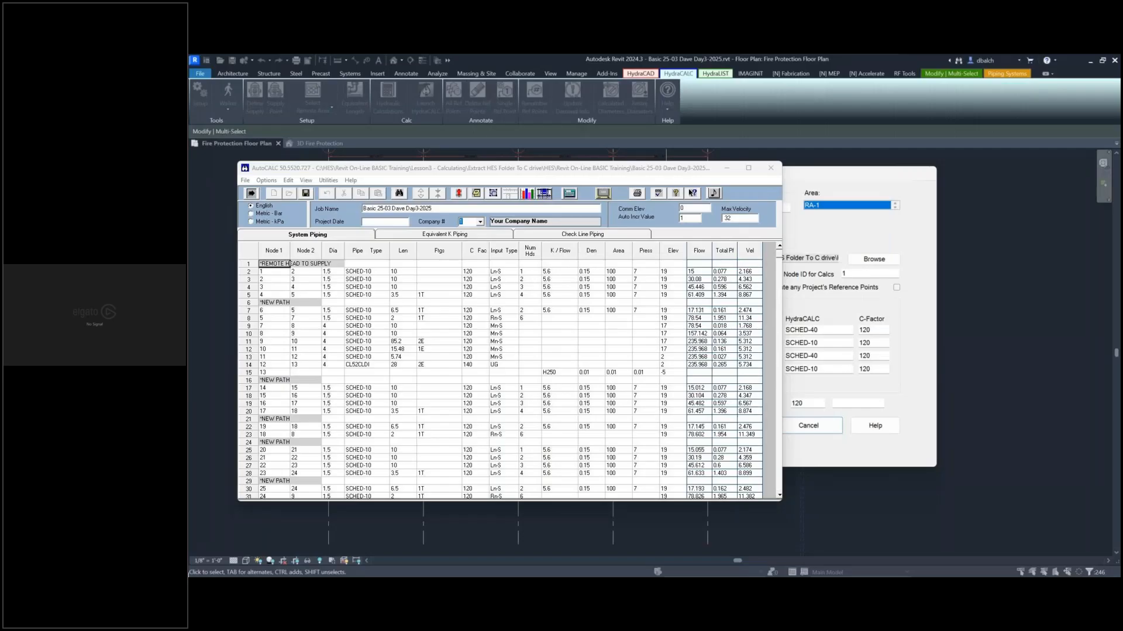
pyautogui.moveTo(536, 556); pyautogui.dragTo(714, 299)
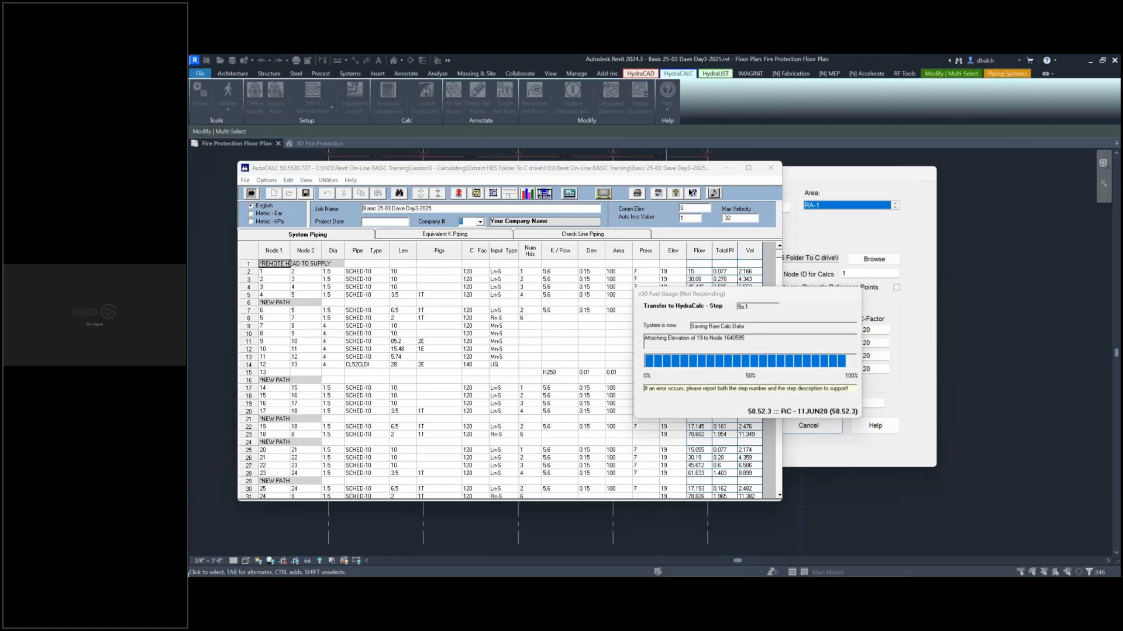
pyautogui.moveTo(500, 171); pyautogui.dragTo(531, 134)
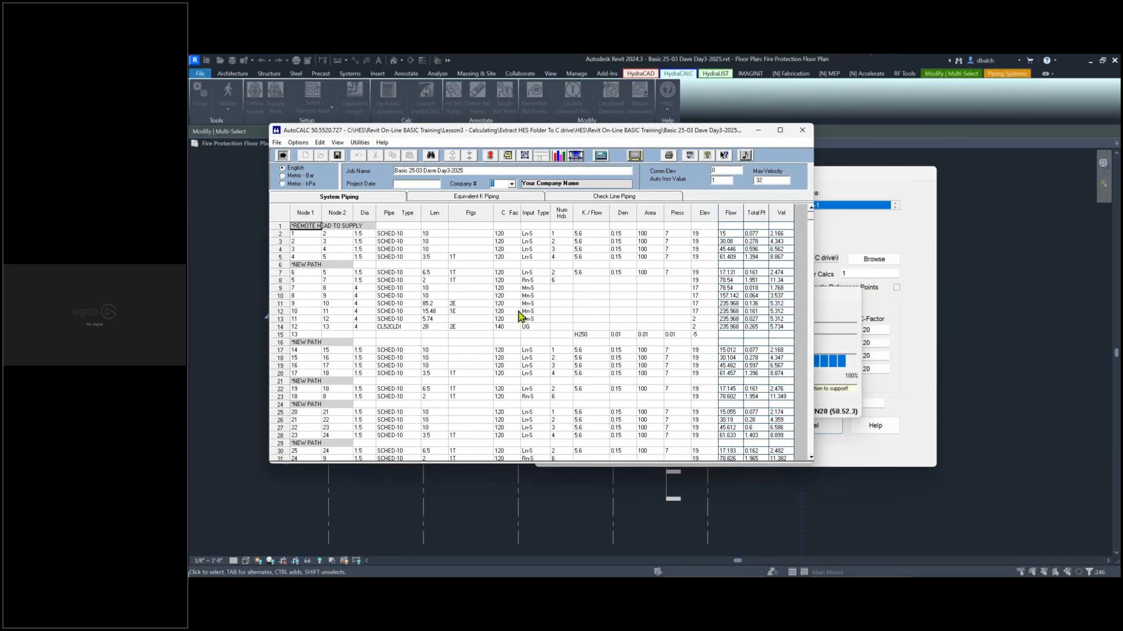
pyautogui.scroll(-1, 602, 397)
pyautogui.scroll(1, 518, 393)
pyautogui.scroll(-7, 518, 394)
pyautogui.scroll(7, 518, 393)
pyautogui.click(826, 303)
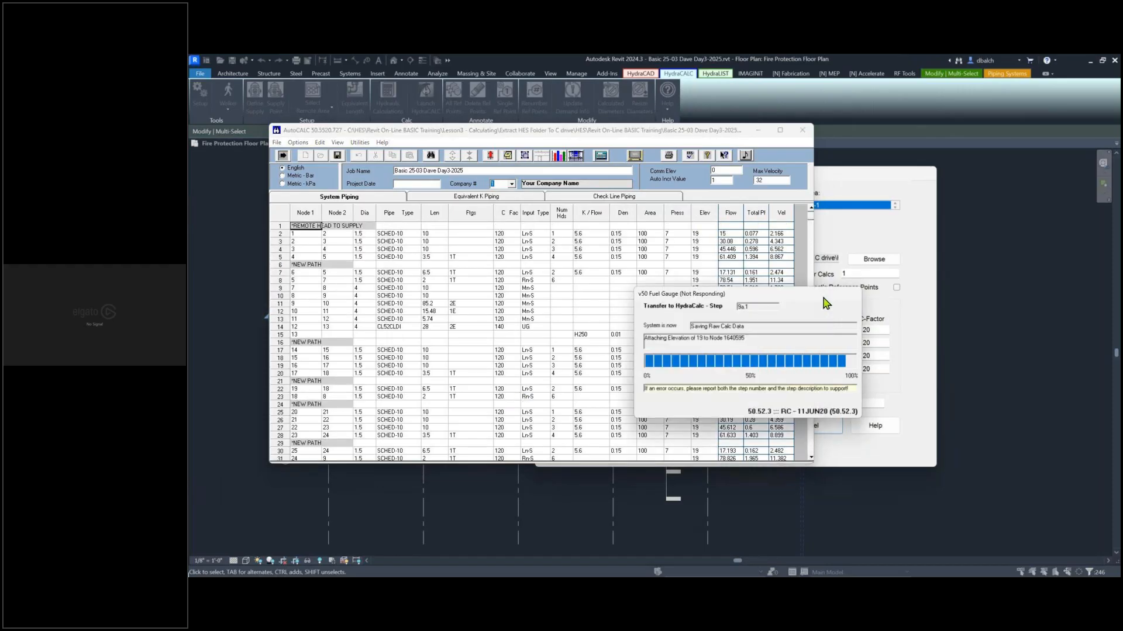
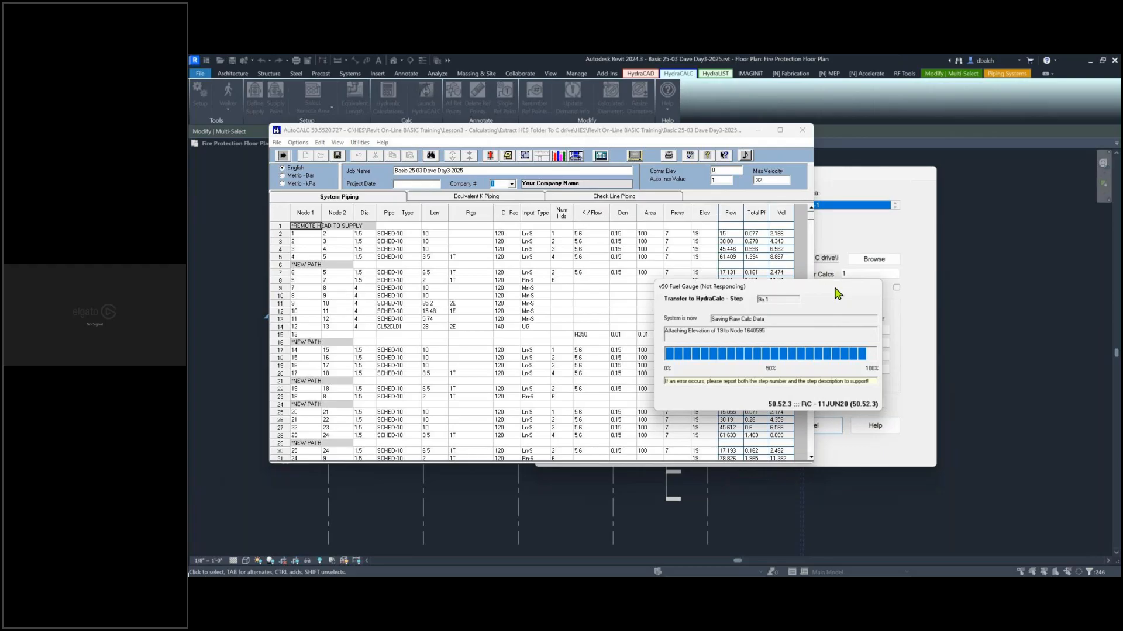
# Move the transfer progress window away from the piping table and minimize the attendee's AutoCALC window.
pyautogui.hotkey('alt', 'Tab')
pyautogui.hotkey('alt', 'Tab')
pyautogui.moveTo(807, 288); pyautogui.dragTo(846, 310)
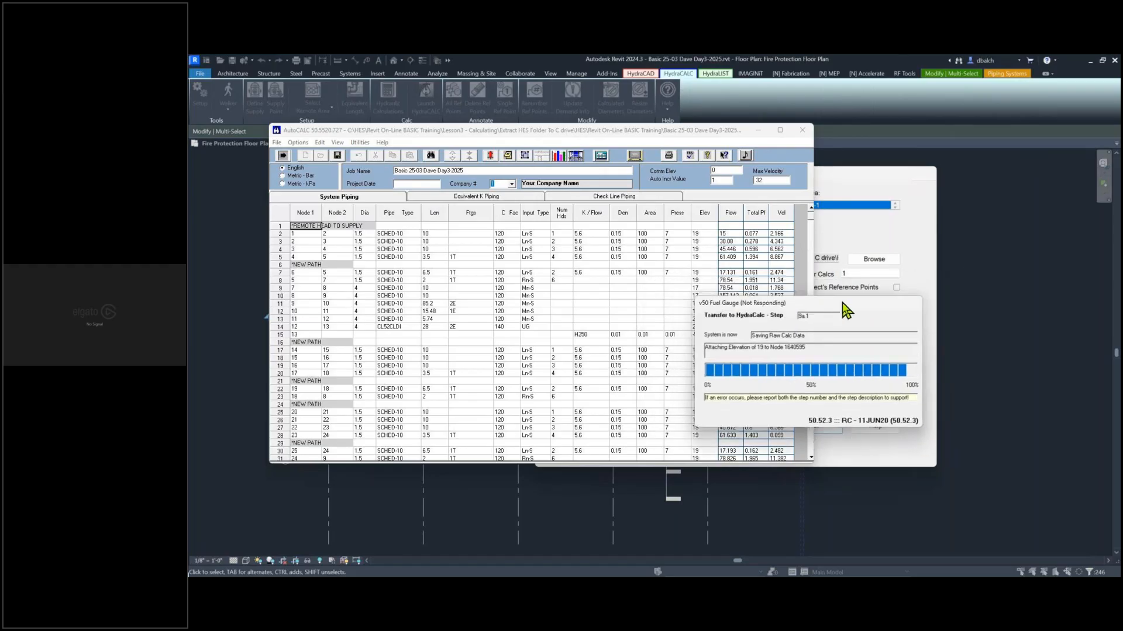
pyautogui.click(631, 135)
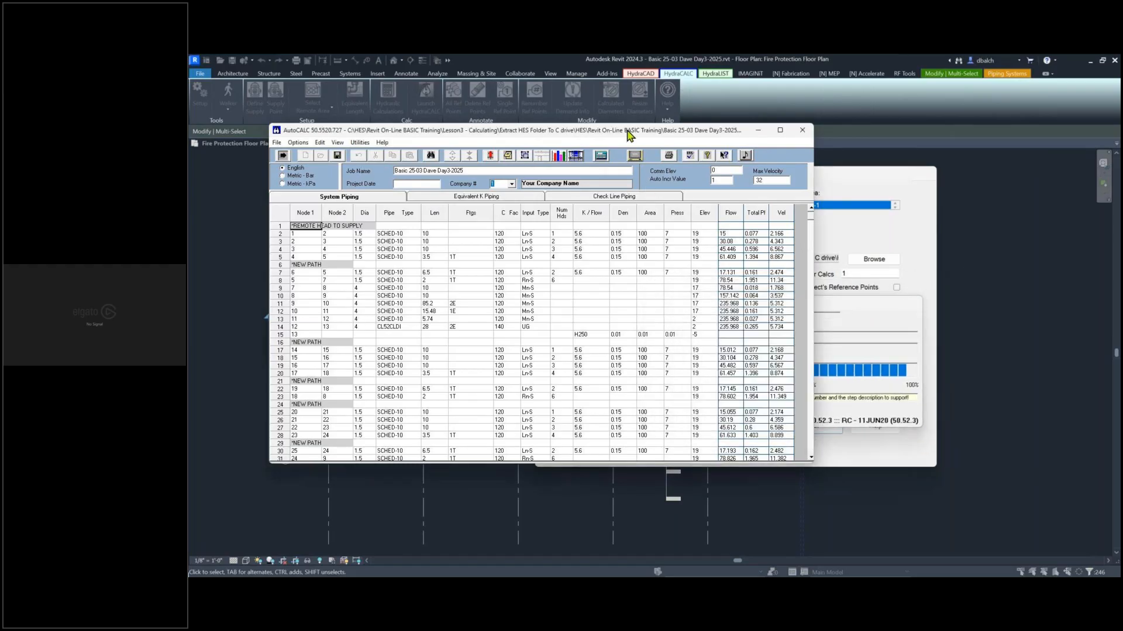
pyautogui.click(762, 132)
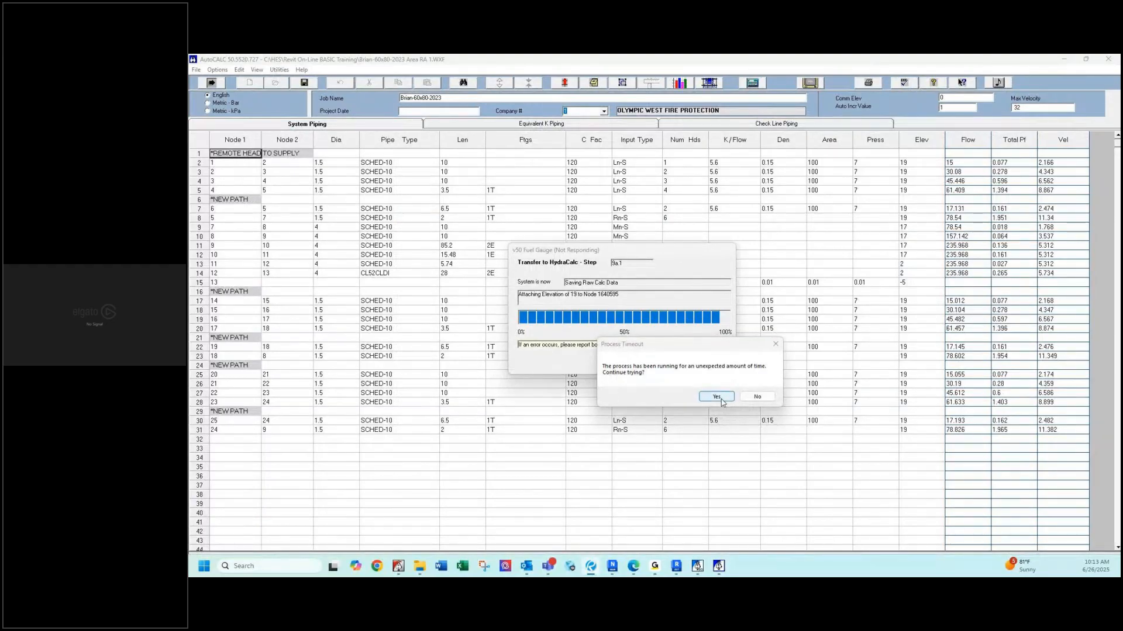
# Run the hydraulic calculation for Brian-60x80-2023 with remote point 1 and source point 13, using automatic remote head location and fitting length adjustment.
pyautogui.click(700, 252)
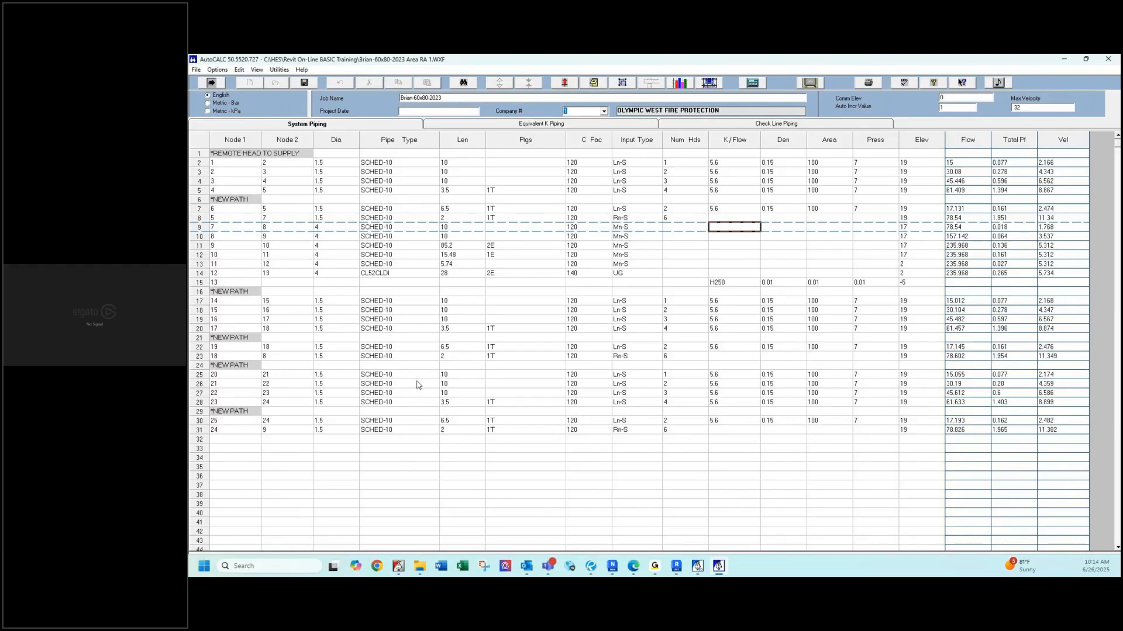
pyautogui.click(223, 211)
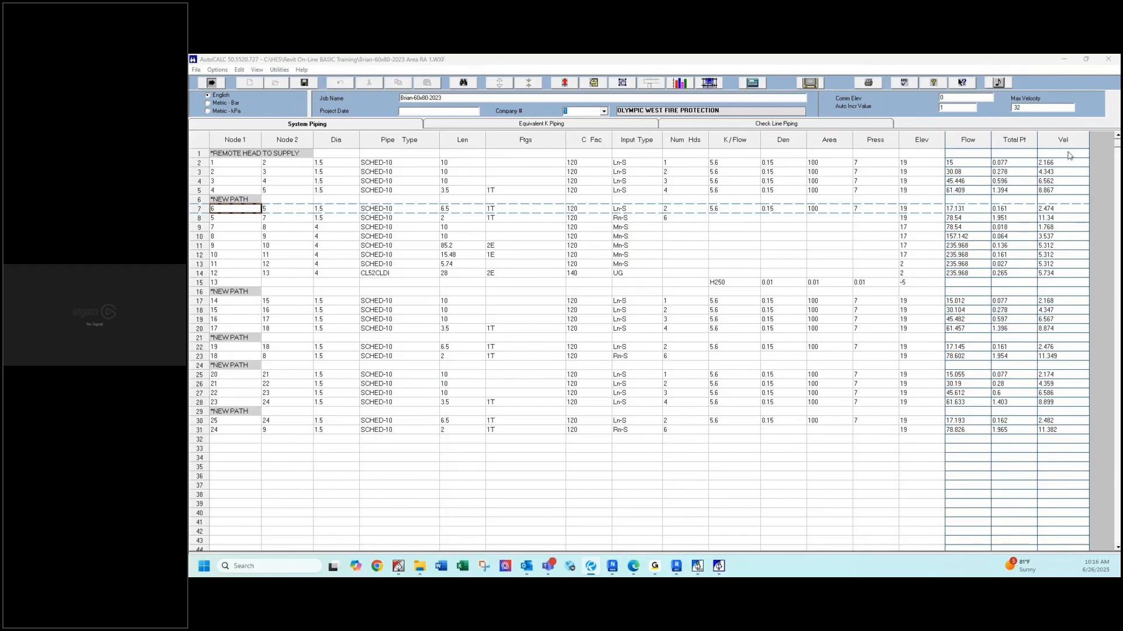
pyautogui.click(752, 86)
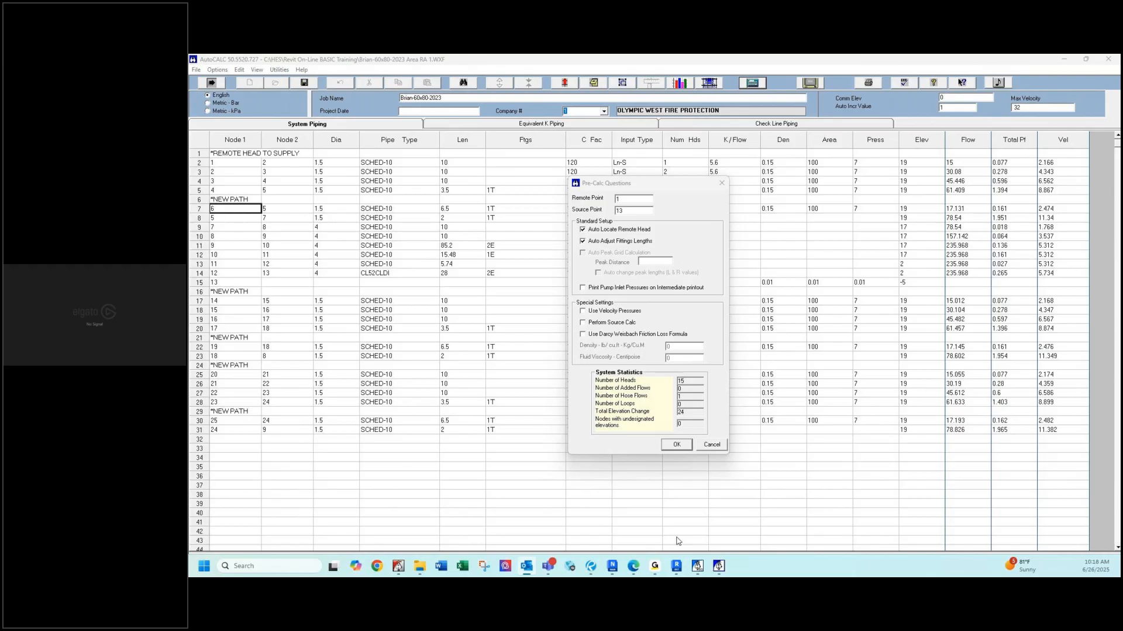
pyautogui.click(677, 445)
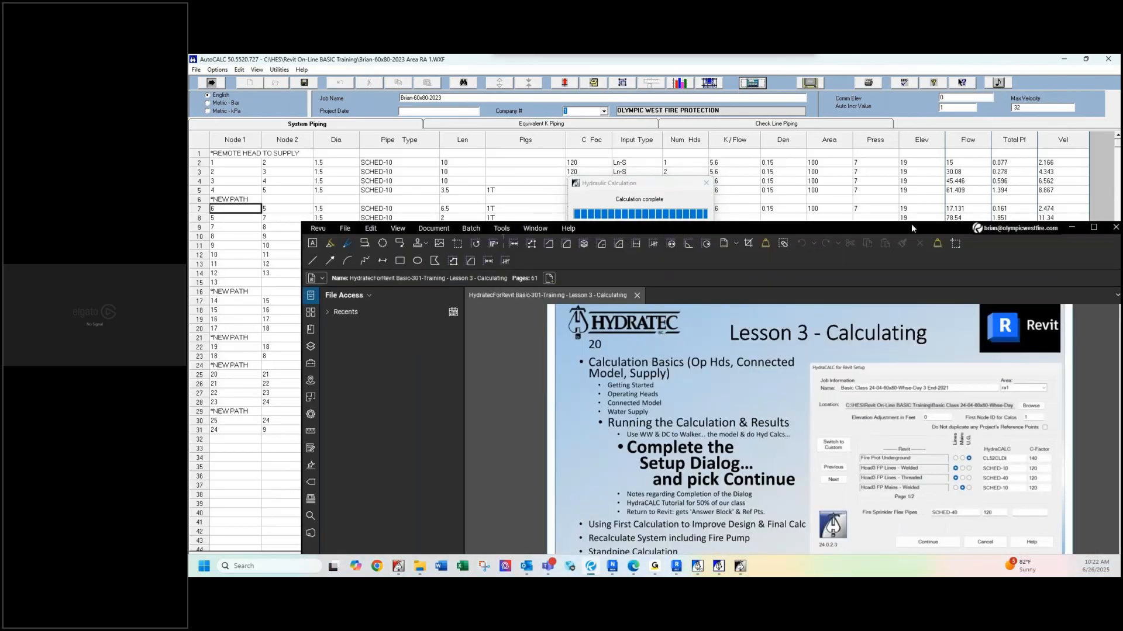
pyautogui.moveTo(911, 224); pyautogui.dragTo(846, 161)
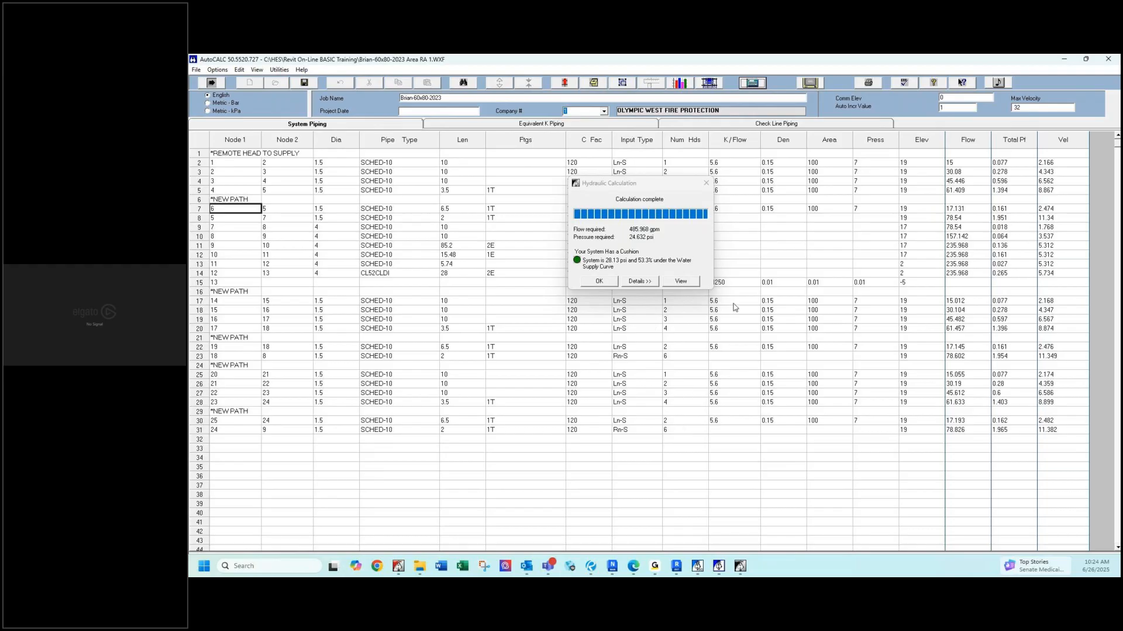
# Move the Hydraulic Calculation result window clear of the piping rows and accept the calculation results.
pyautogui.click(681, 238)
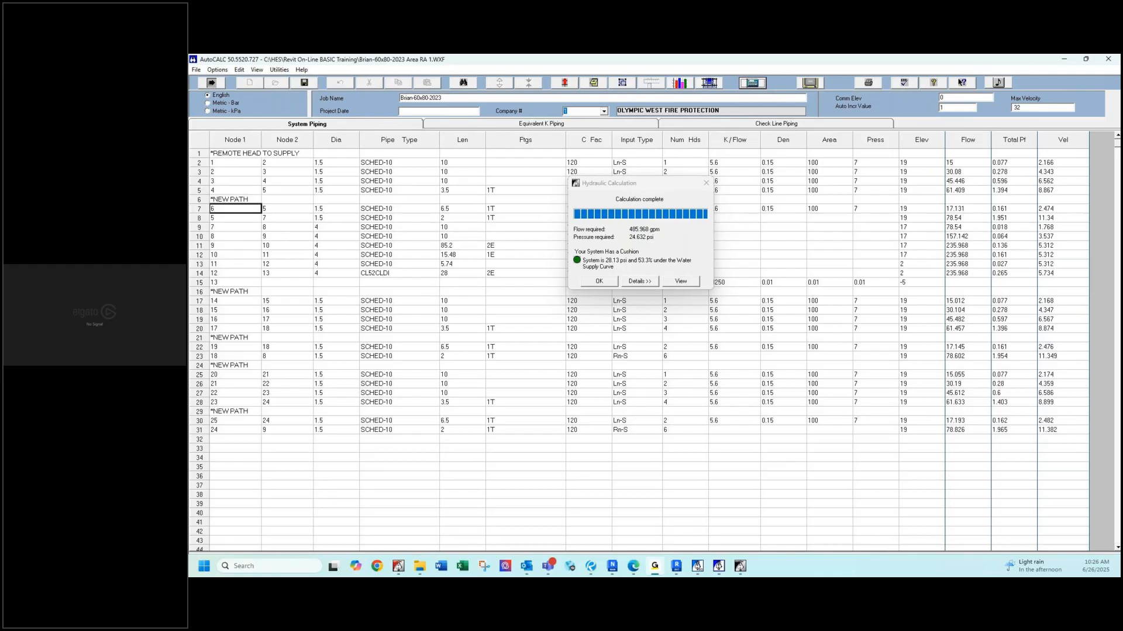
pyautogui.moveTo(637, 186); pyautogui.dragTo(610, 309)
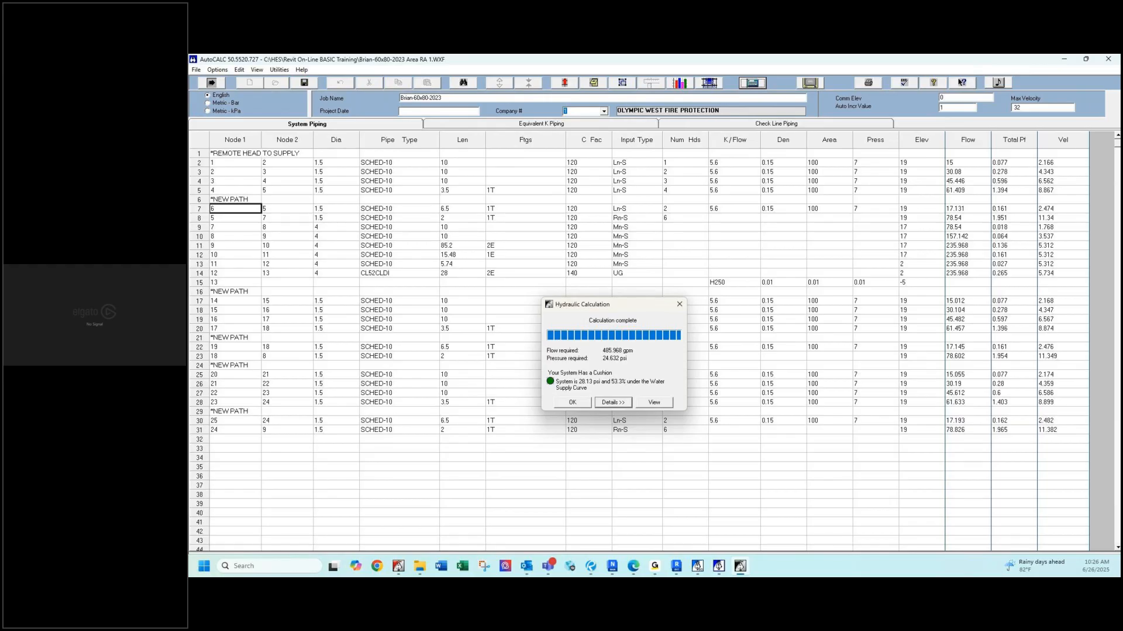
pyautogui.click(572, 403)
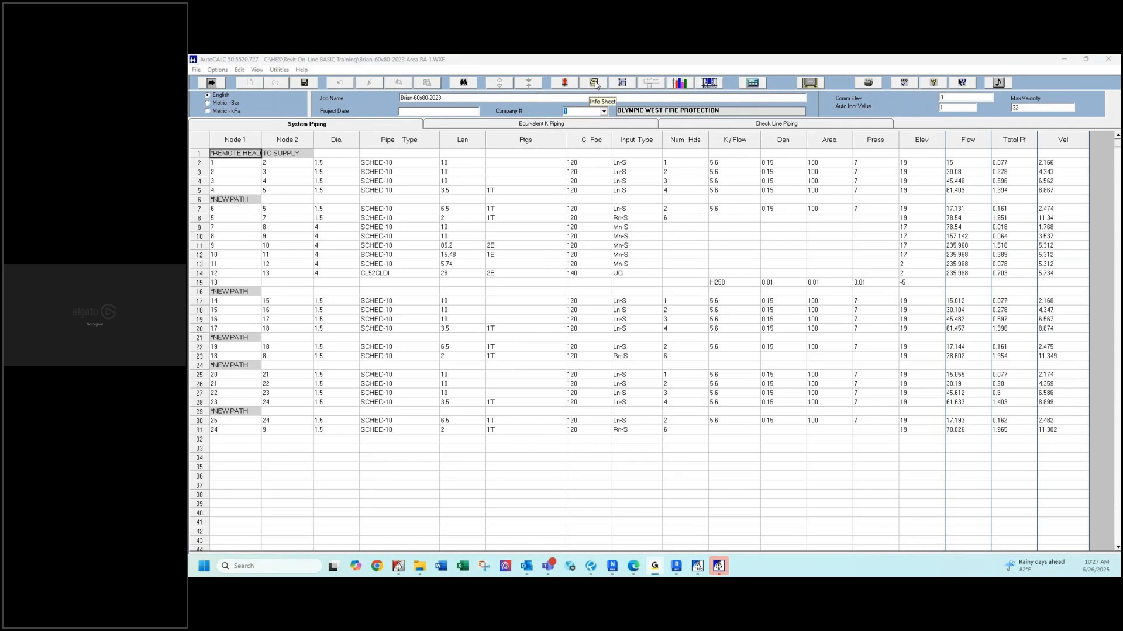
# Create an NFPA information sheet from the current job data with remote area RA 1, occupancy OH I and a 1500 sq ft area of application.
pyautogui.click(594, 83)
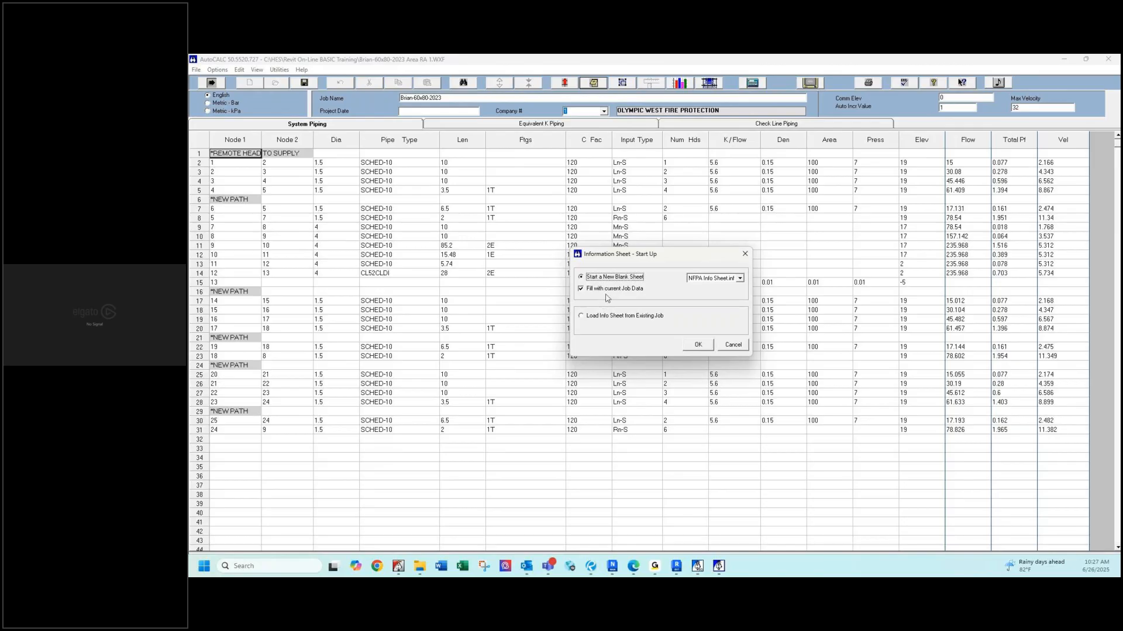
pyautogui.click(697, 346)
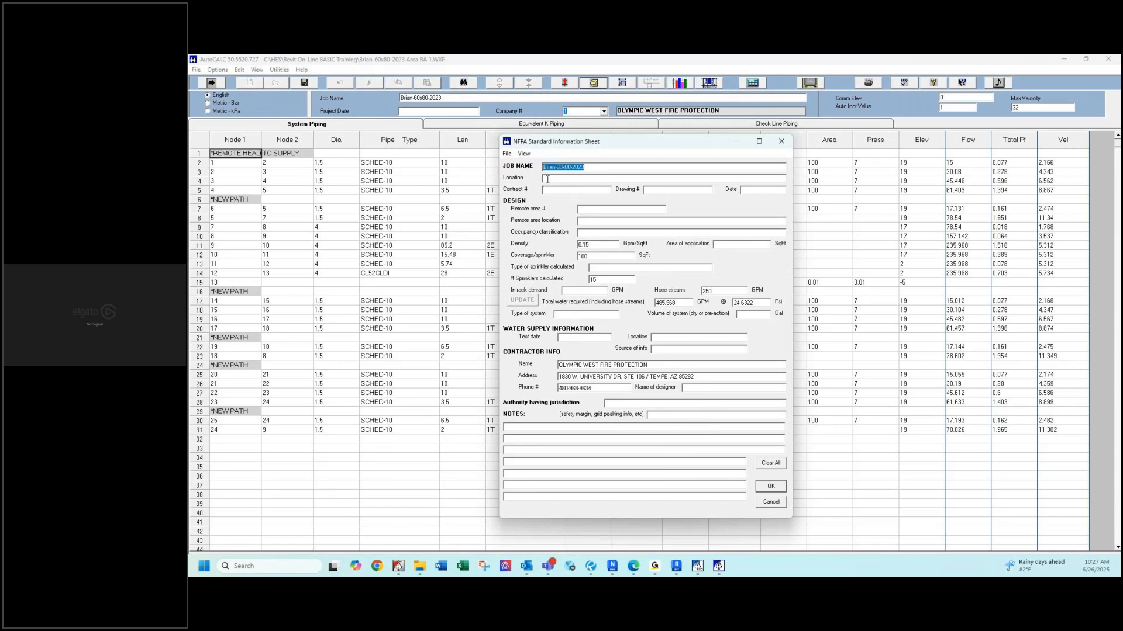
pyautogui.click(594, 211)
pyautogui.write('RA 1')
pyautogui.click(579, 233)
pyautogui.write('OH I')
pyautogui.click(725, 247)
pyautogui.write('1500')
pyautogui.click(769, 487)
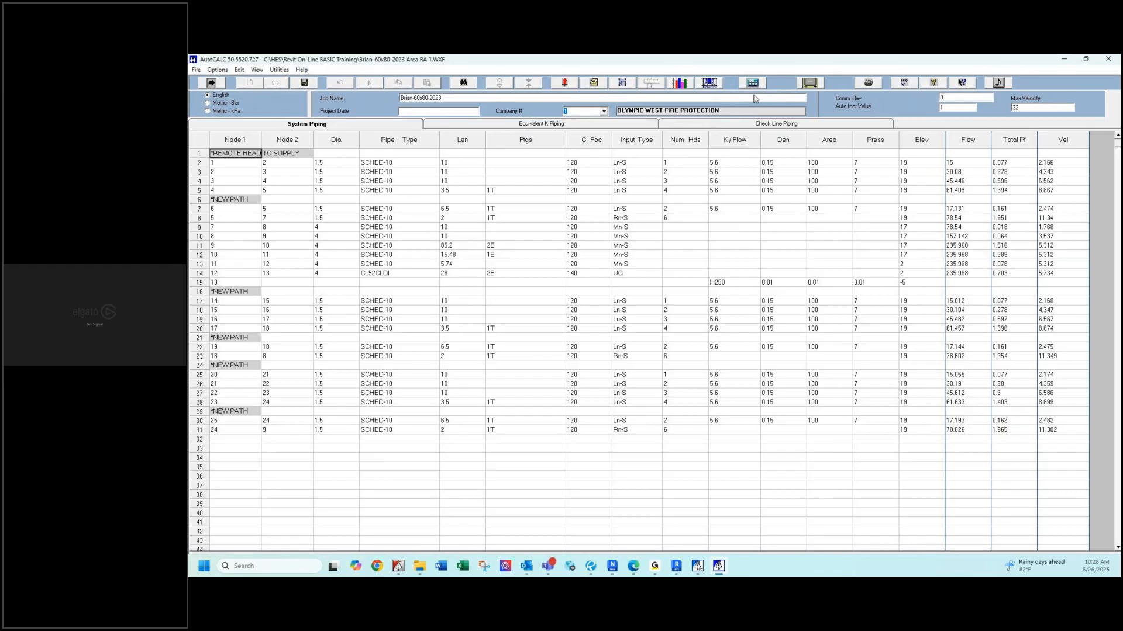
# Generate the final printout with WXF autosave, the HYDRATEC_LOGO cover and NFPA forms for node analysis and calculations.
pyautogui.click(869, 86)
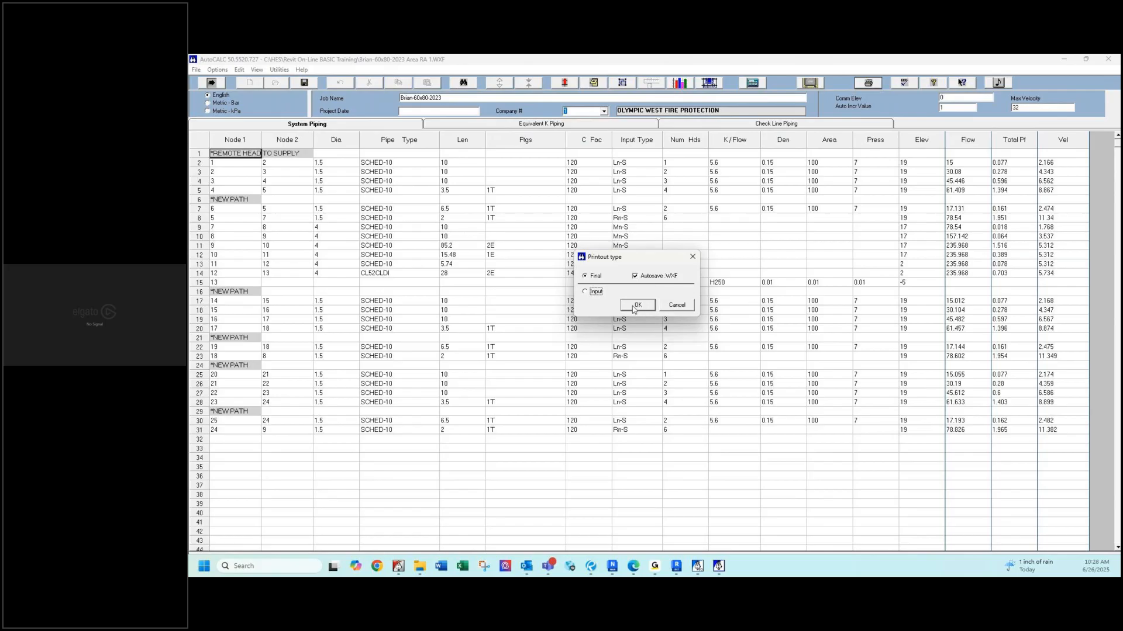
pyautogui.click(636, 306)
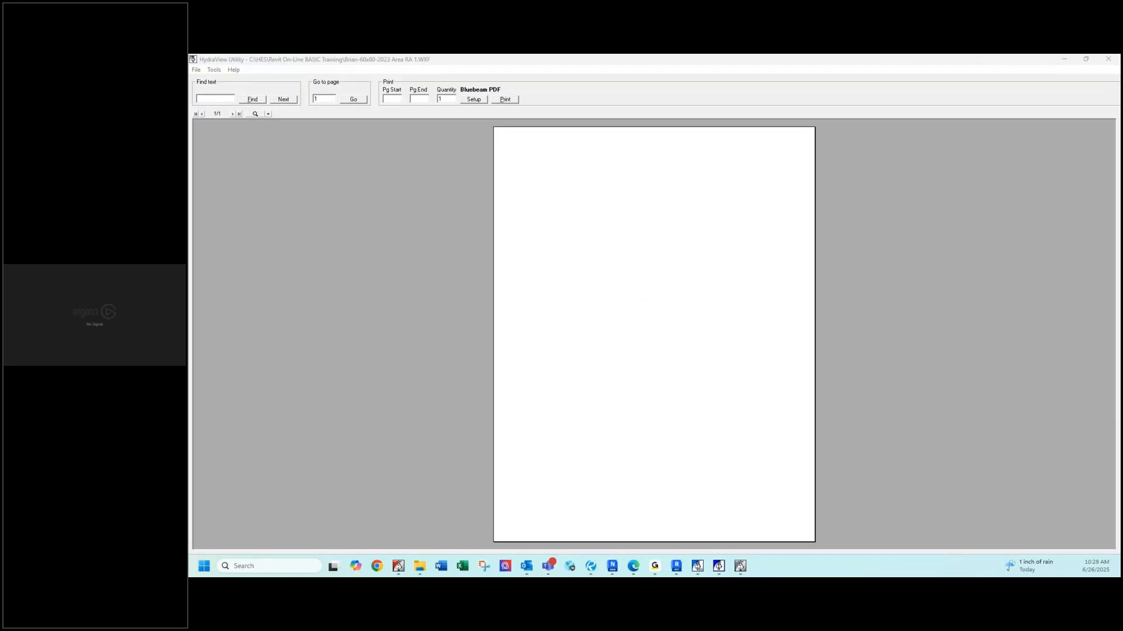
pyautogui.moveTo(918, 271); pyautogui.dragTo(654, 202)
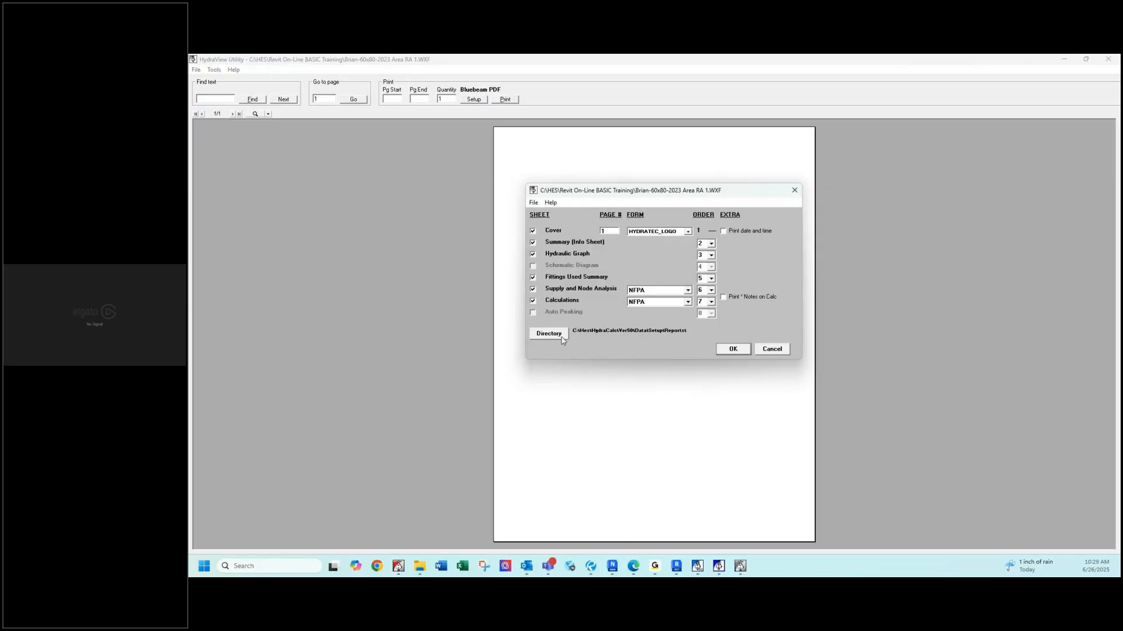
pyautogui.click(732, 350)
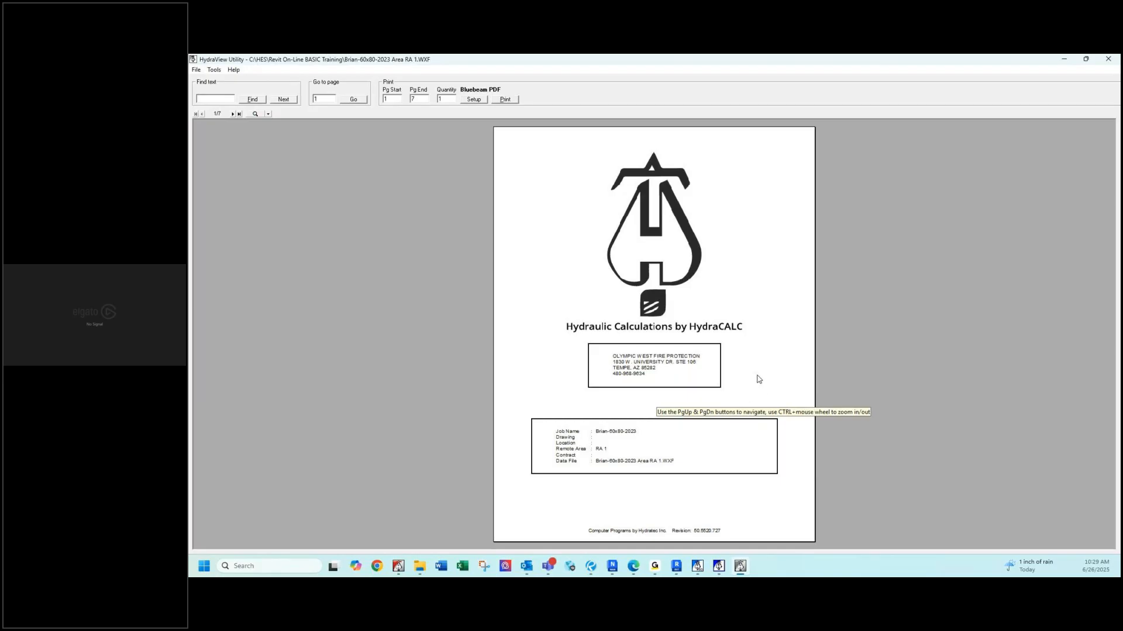
# Review the report's information sheet and water supply curve pages, and close the report viewer.
pyautogui.scroll(-2, 761, 382)
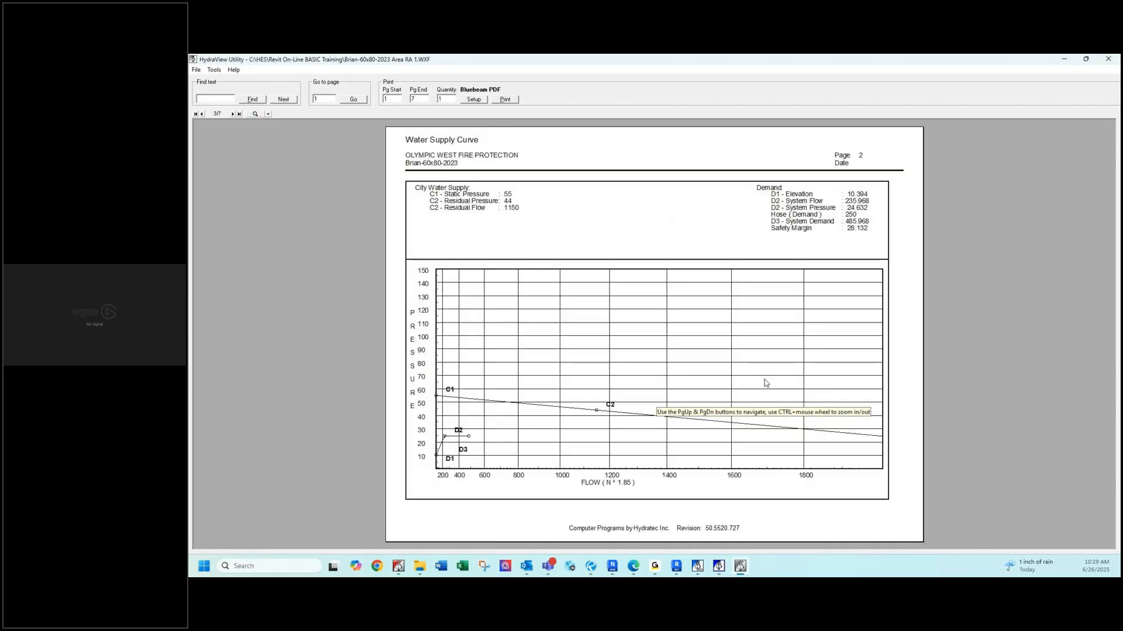
pyautogui.scroll(1, 752, 363)
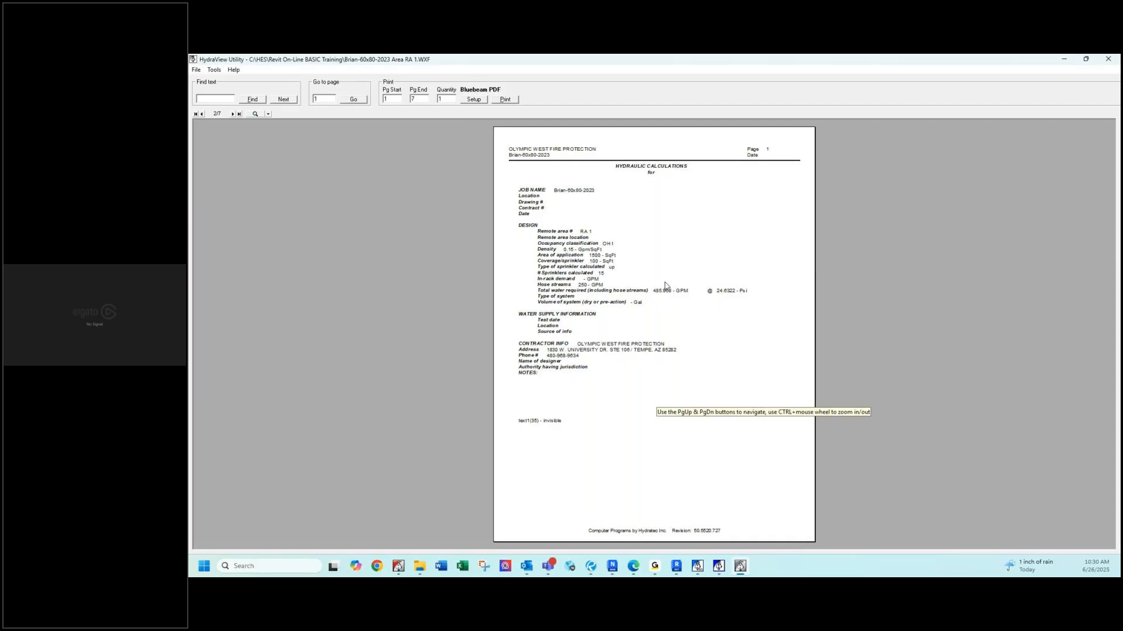
pyautogui.press('pagedown')
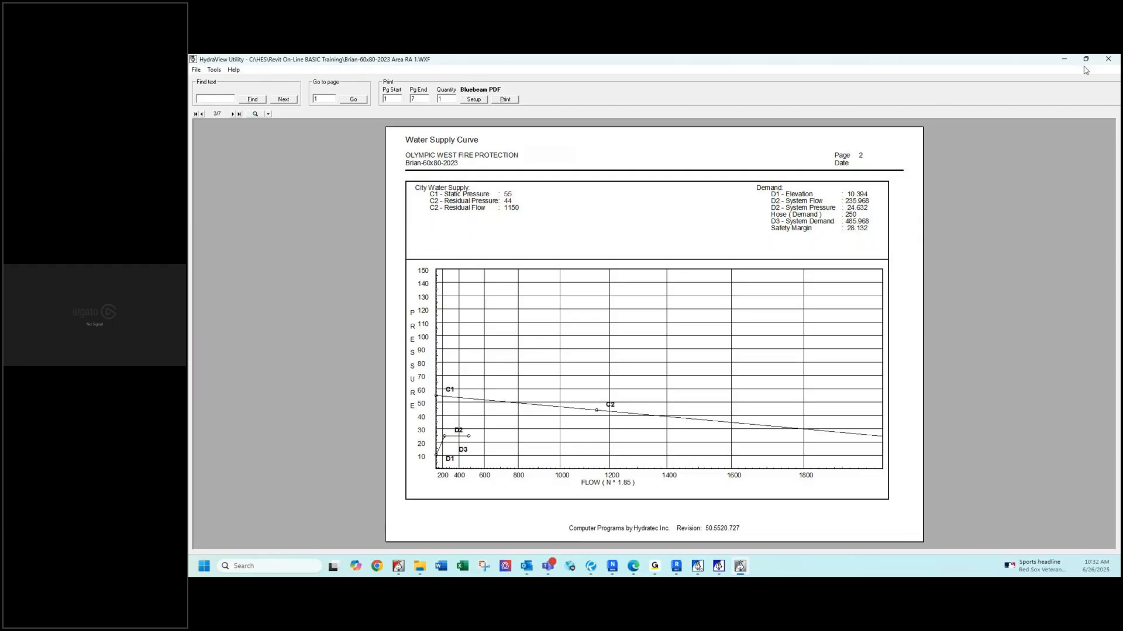
pyautogui.click(1108, 58)
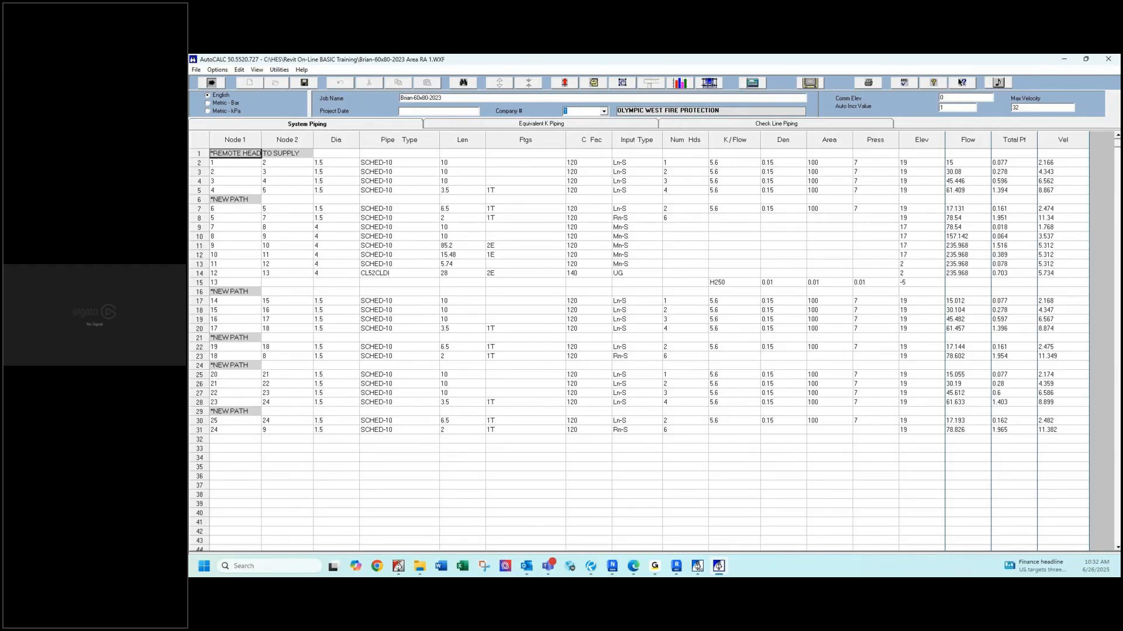
pyautogui.moveTo(1122, 304); pyautogui.dragTo(716, 104)
pyautogui.click(717, 95)
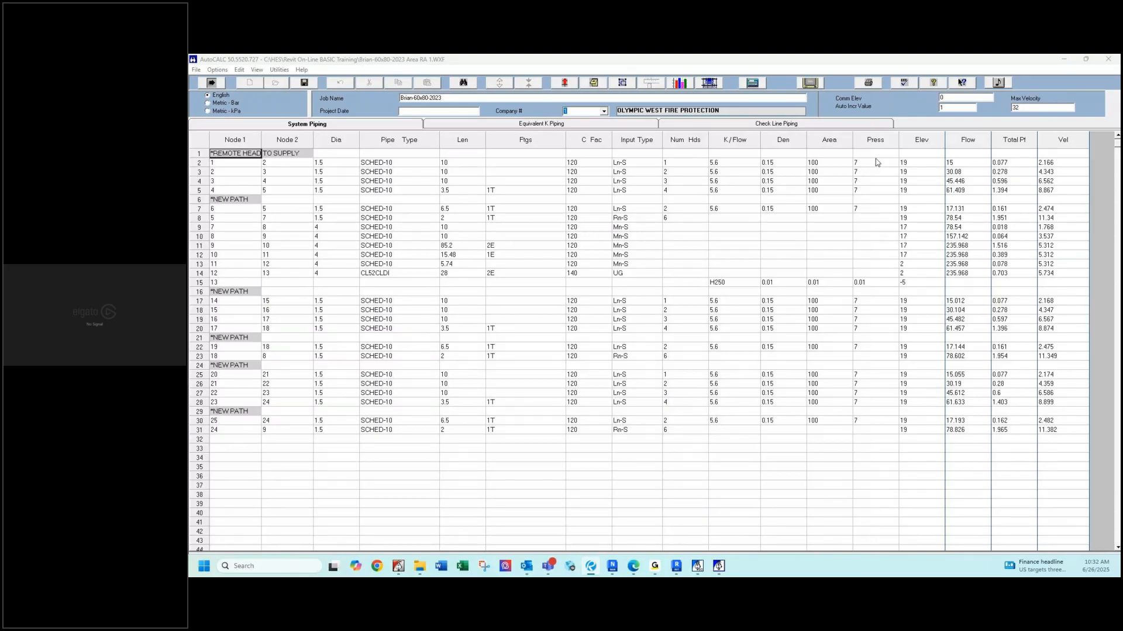
# Replace all 1.5 pipe diameters in the System Piping table with 1.25, for all input types.
pyautogui.click(330, 164)
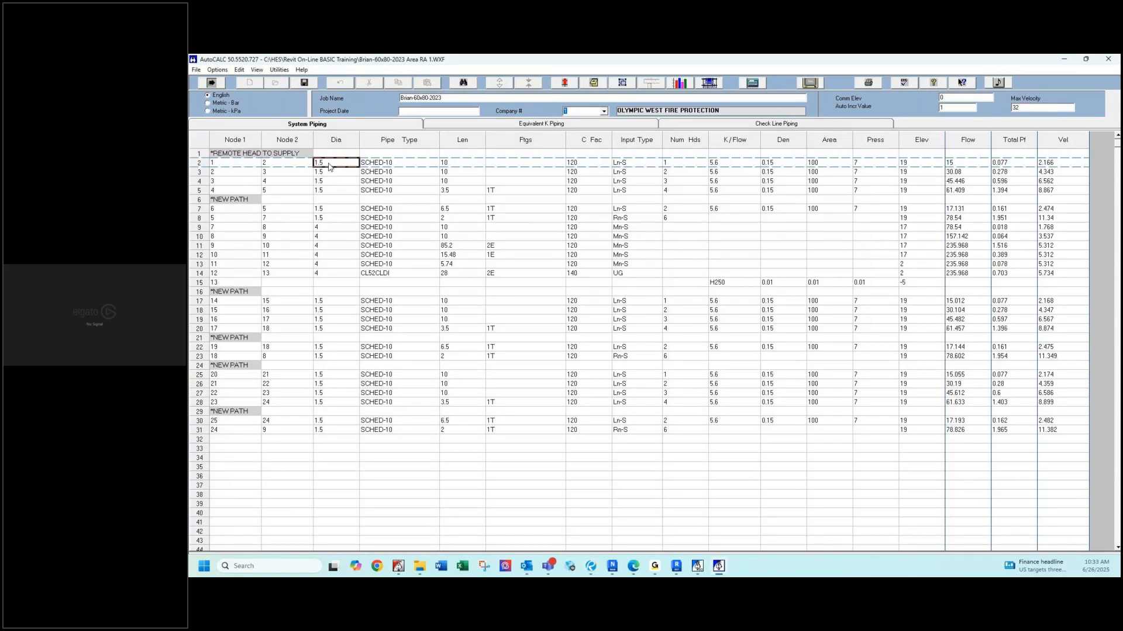
pyautogui.click(471, 86)
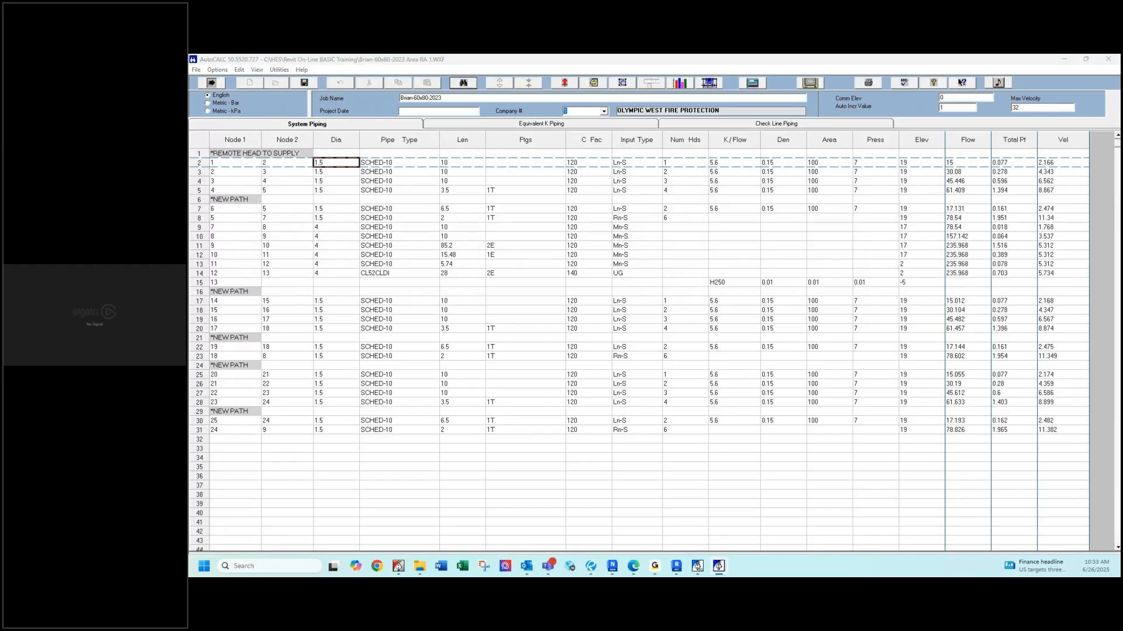
pyautogui.moveTo(882, 272); pyautogui.dragTo(612, 187)
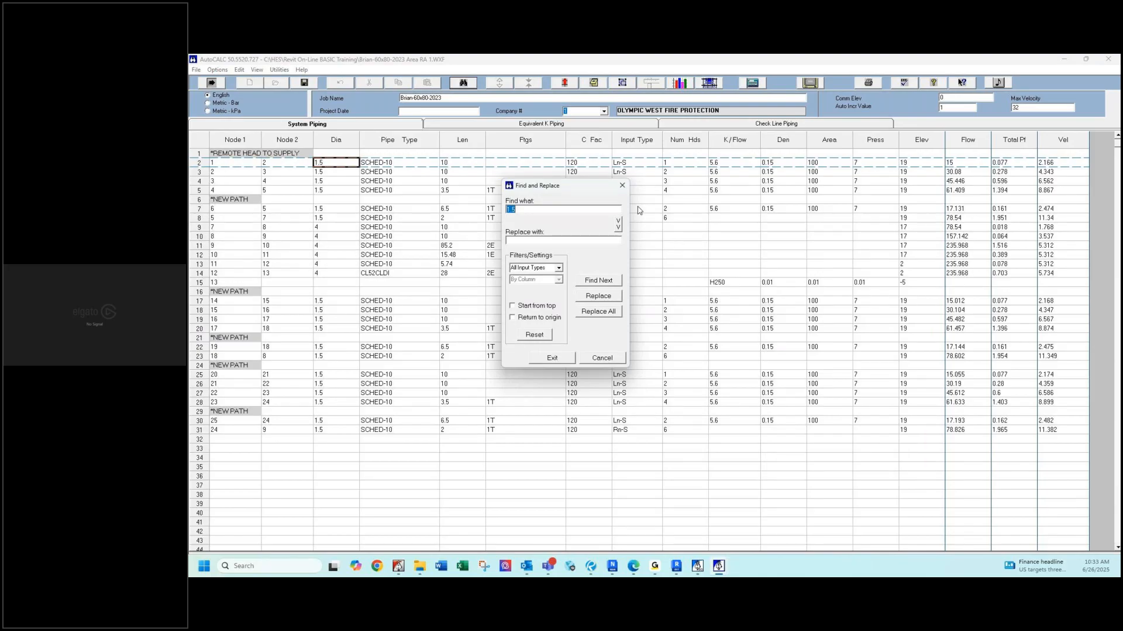
pyautogui.click(527, 242)
pyautogui.write('1.25')
pyautogui.click(604, 314)
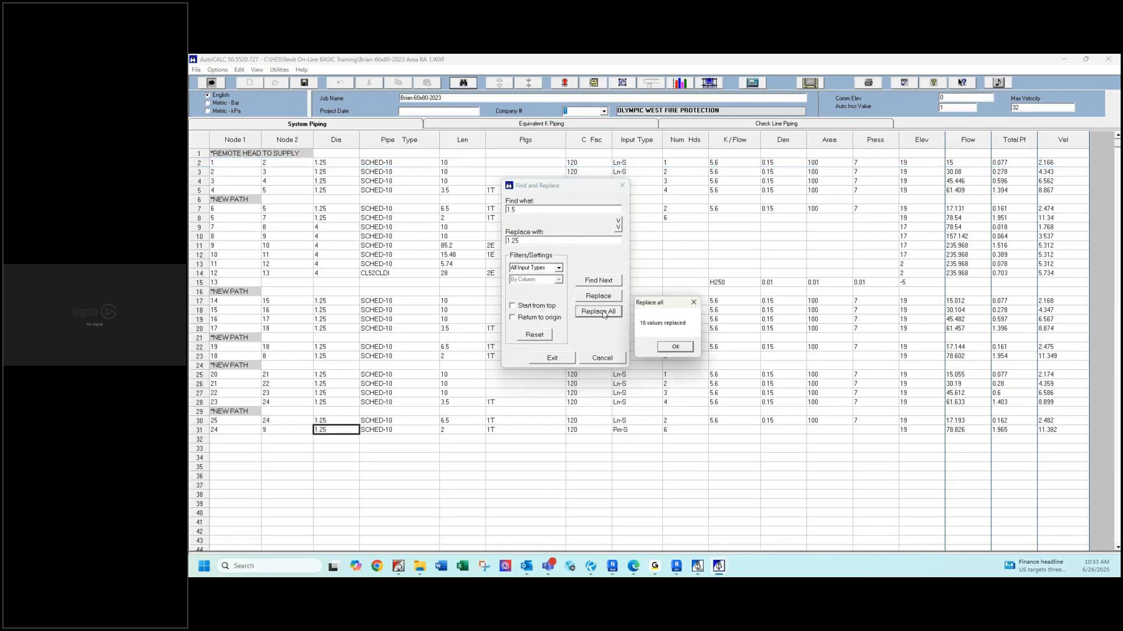
pyautogui.click(674, 348)
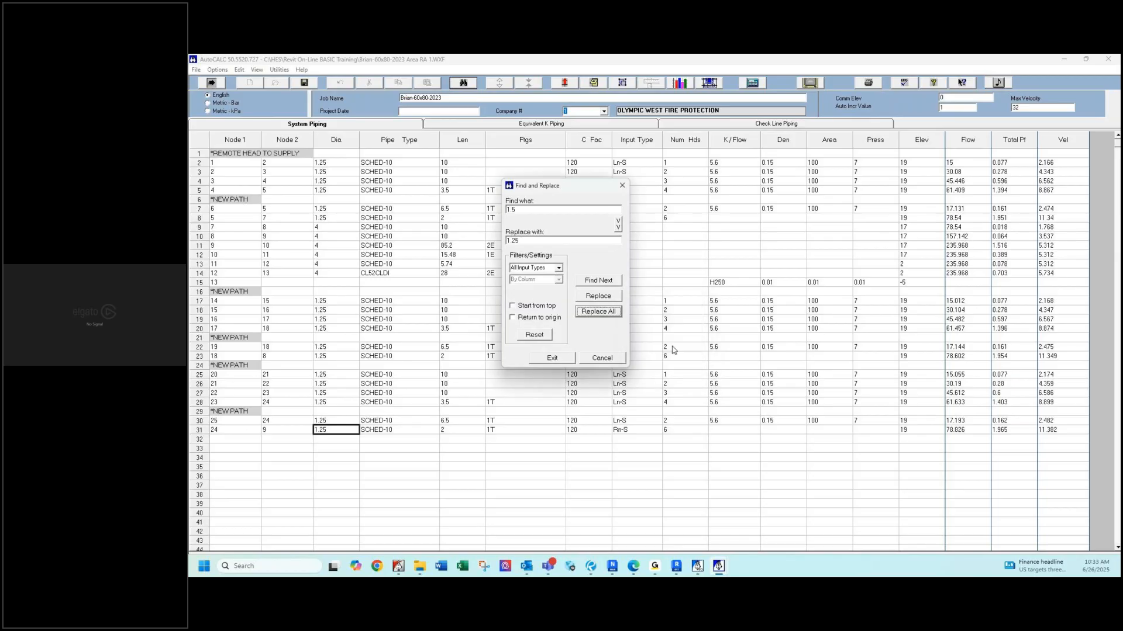
pyautogui.click(560, 359)
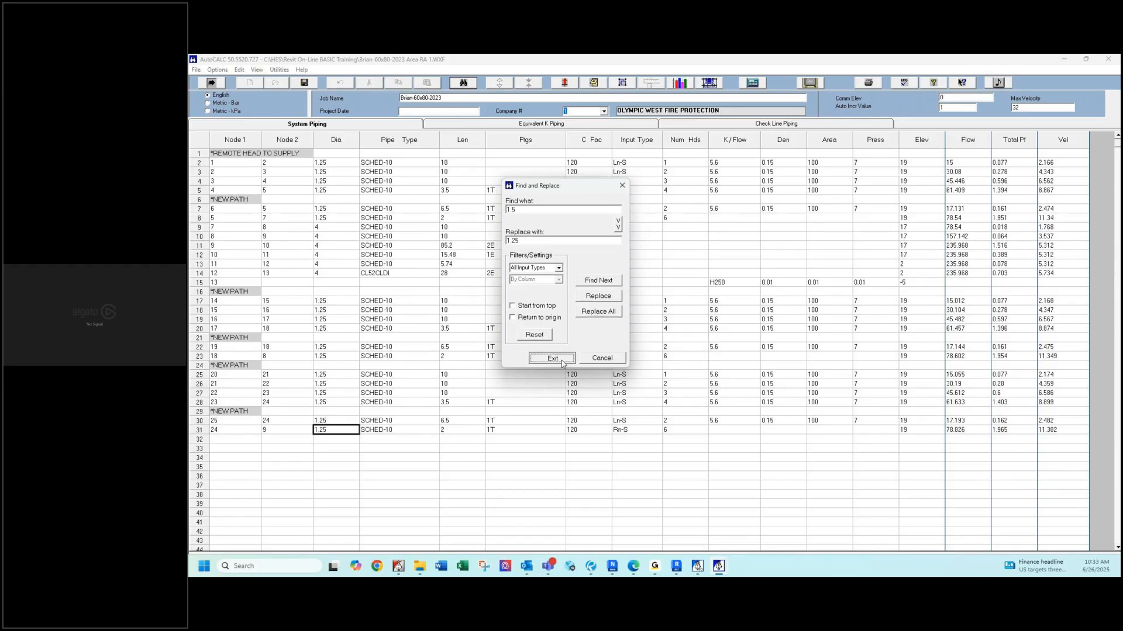
# Rerun the hydraulic calculation to source point 13 with automatic remote head location and fitting length adjustment, and accept the results.
pyautogui.click(753, 85)
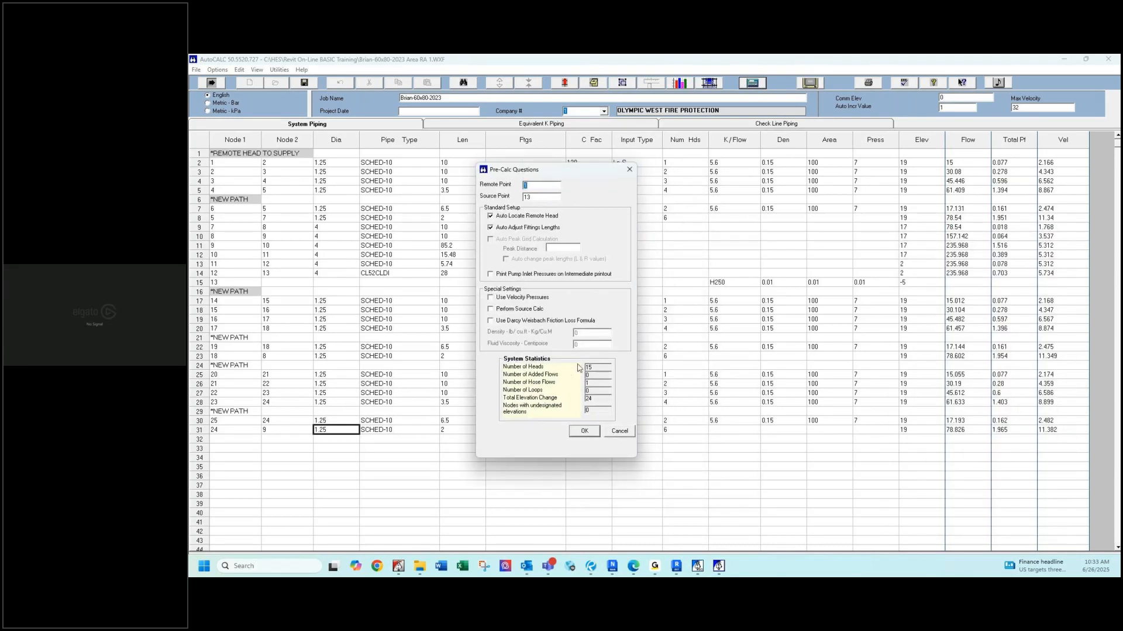
pyautogui.click(585, 431)
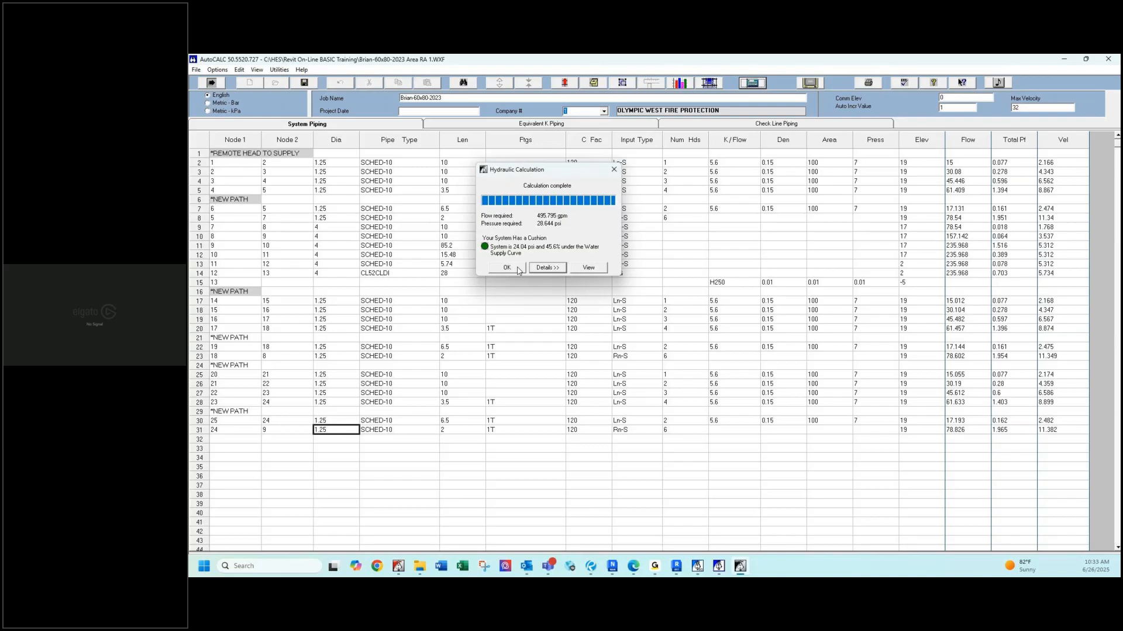
pyautogui.click(506, 268)
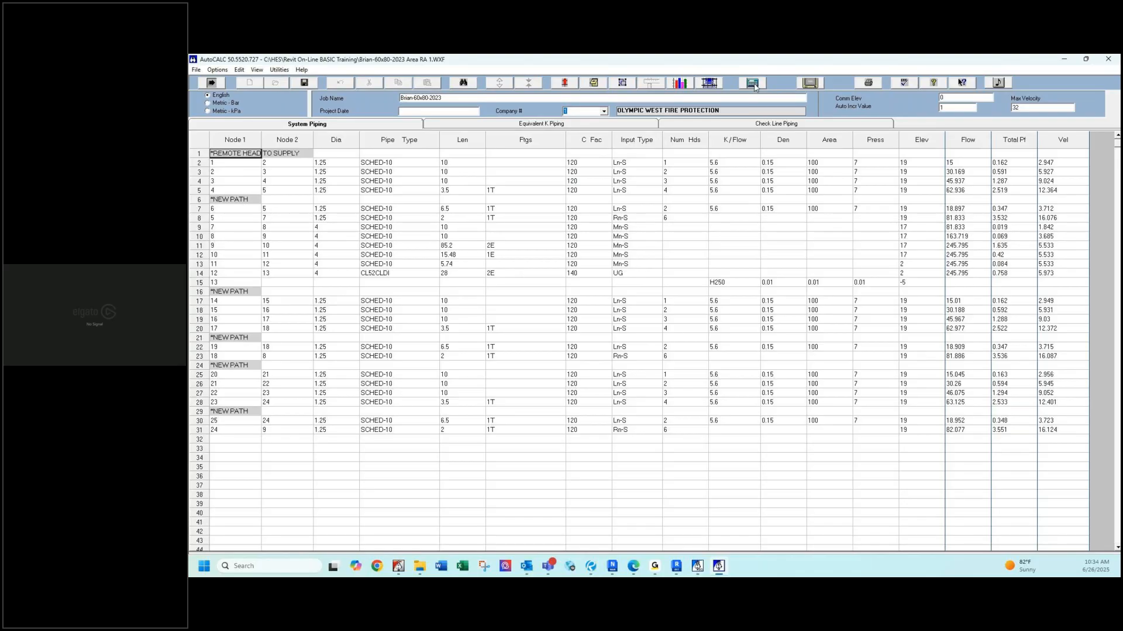
pyautogui.click(319, 164)
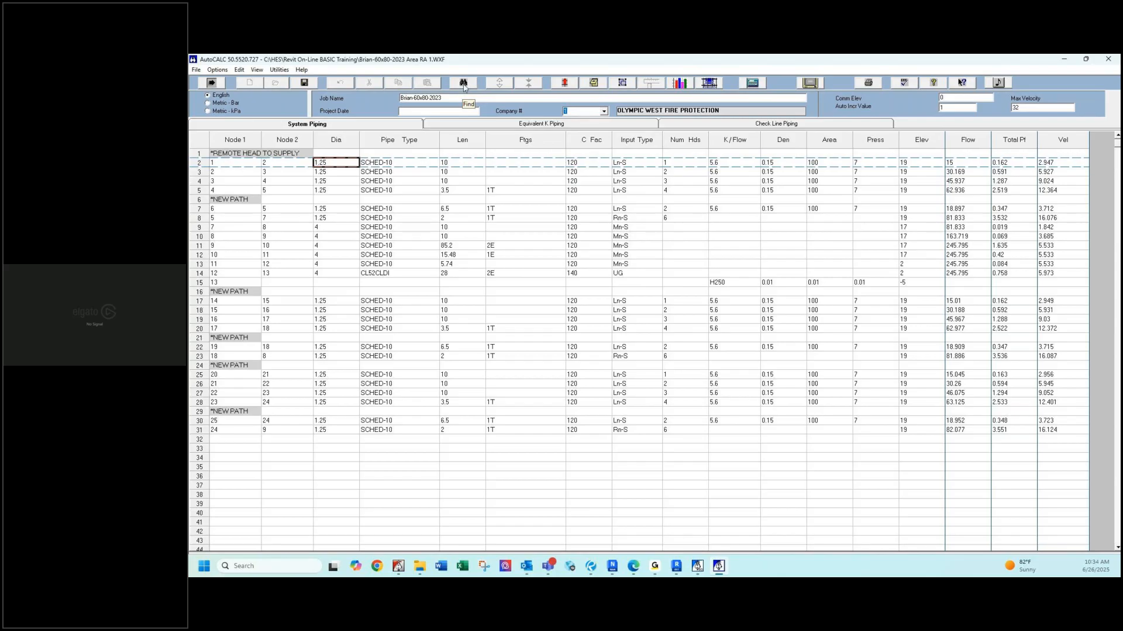
pyautogui.click(463, 84)
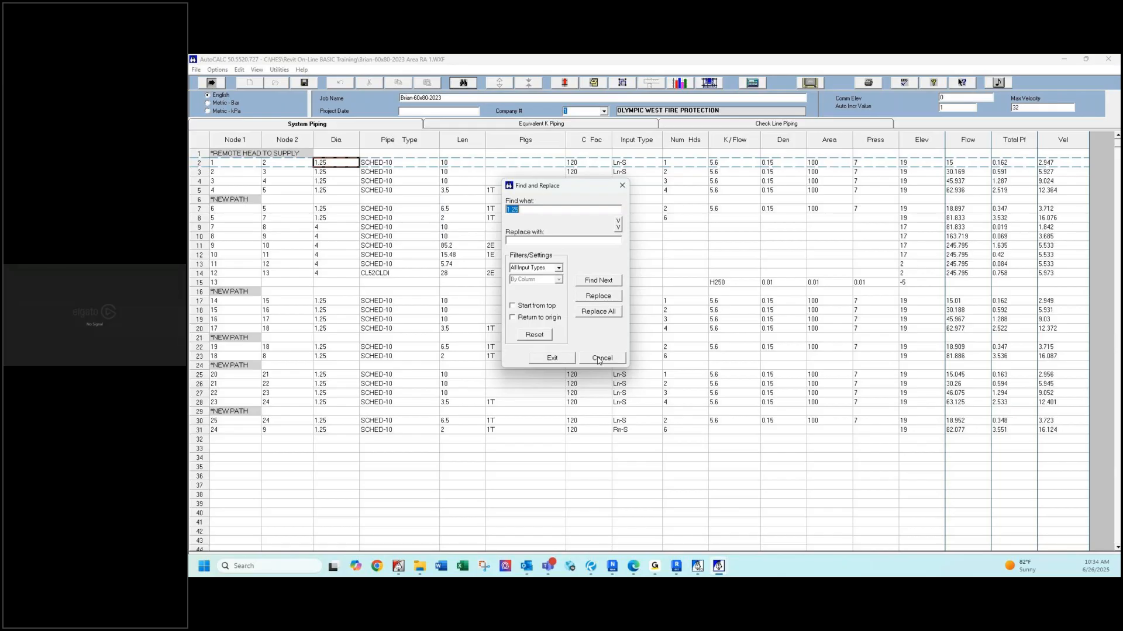
pyautogui.click(599, 359)
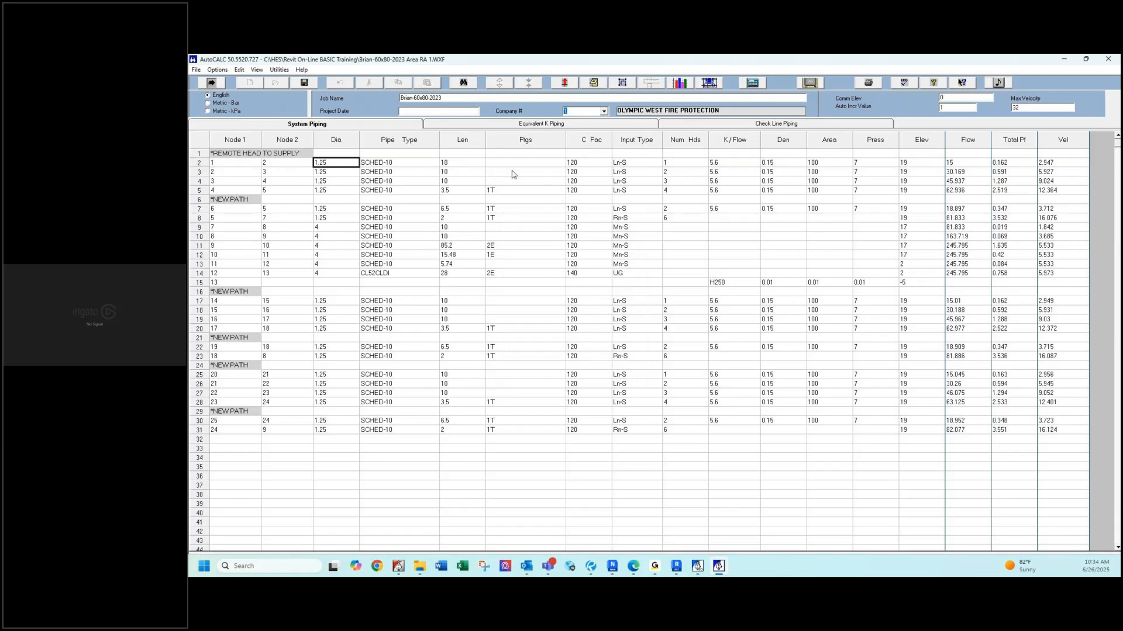
# Inspect the hydraulic fitting options for the underground pipe between nodes 12 and 13, leaving the fitting entry as it is.
pyautogui.click(505, 274)
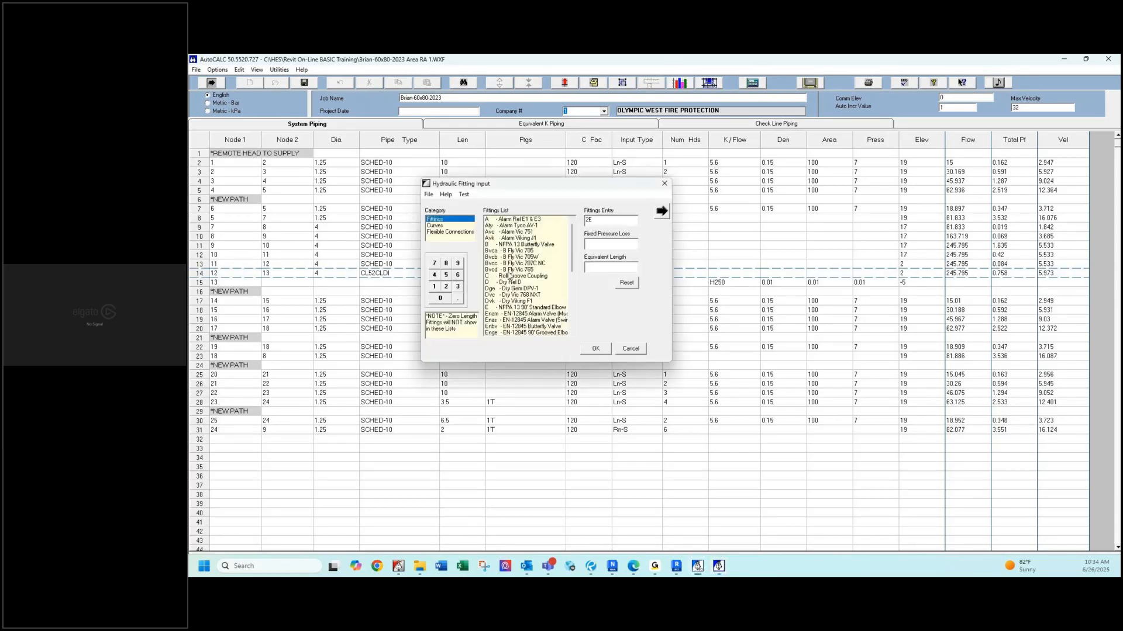
pyautogui.click(630, 350)
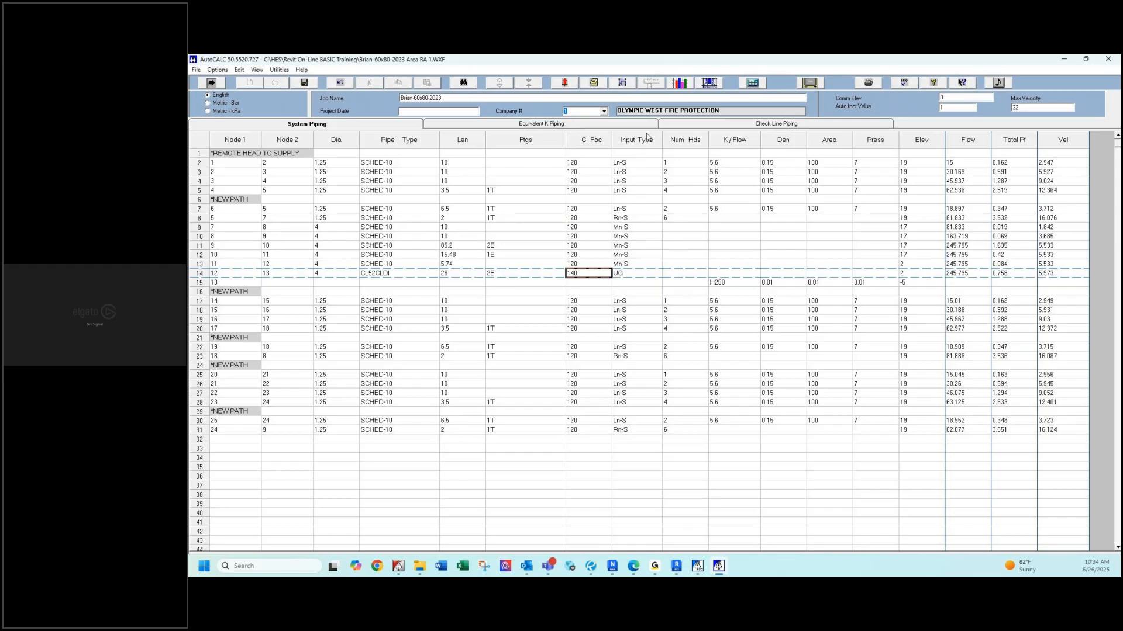
pyautogui.click(511, 273)
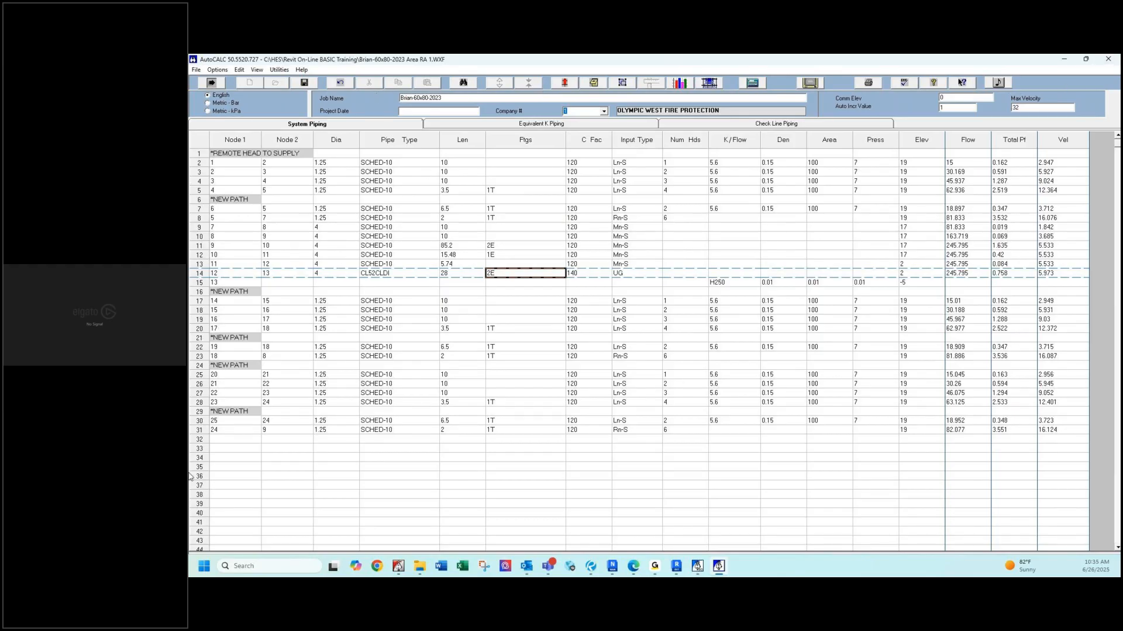
# Close AutoCALC, continue the timed-out process and return from the HydraCALC setup to Revit's fire protection floor plan.
pyautogui.click(1108, 61)
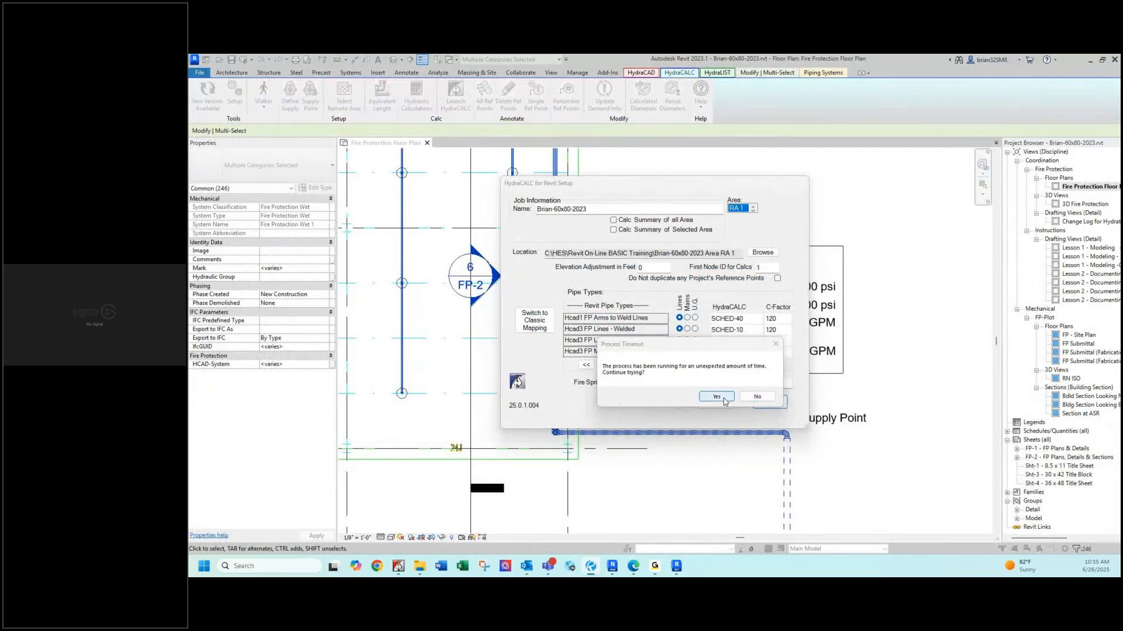
pyautogui.click(718, 397)
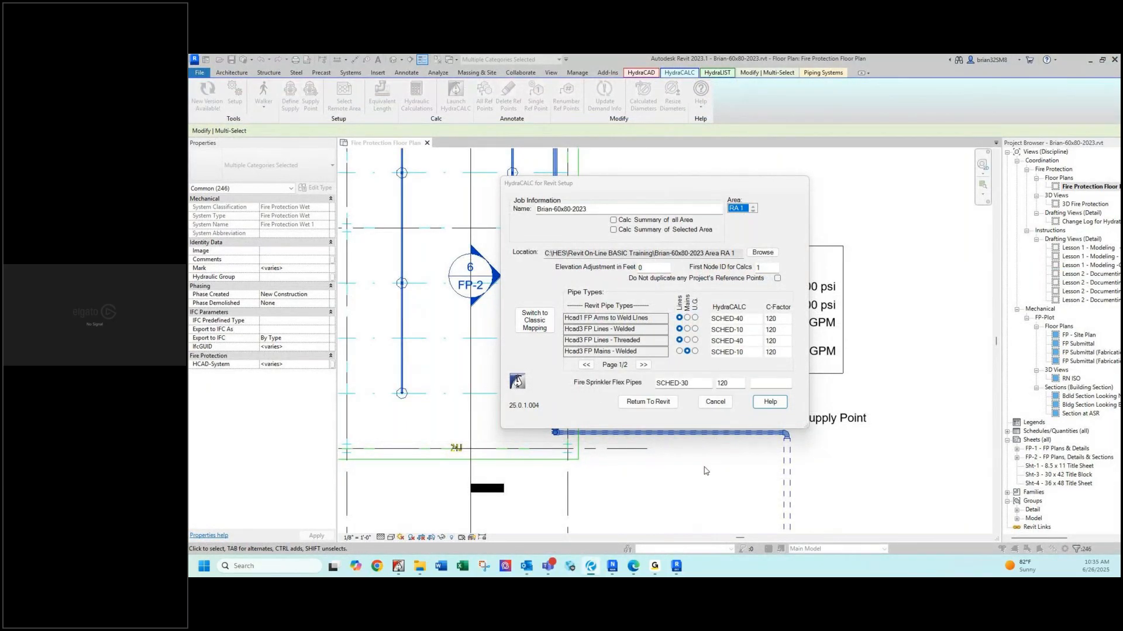
pyautogui.click(641, 187)
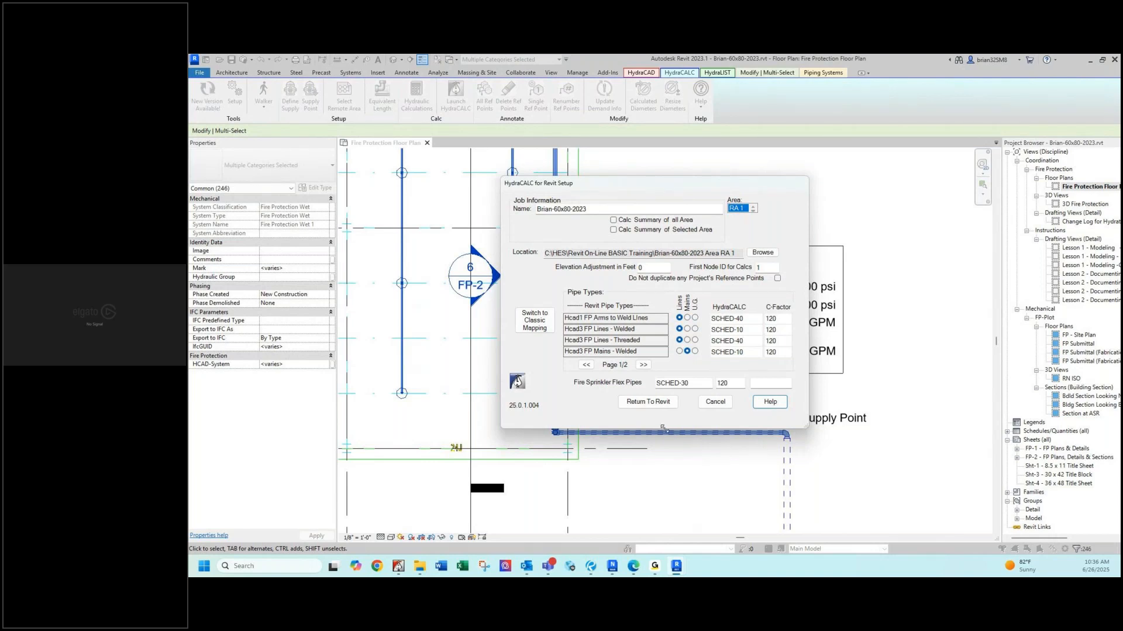
pyautogui.click(659, 403)
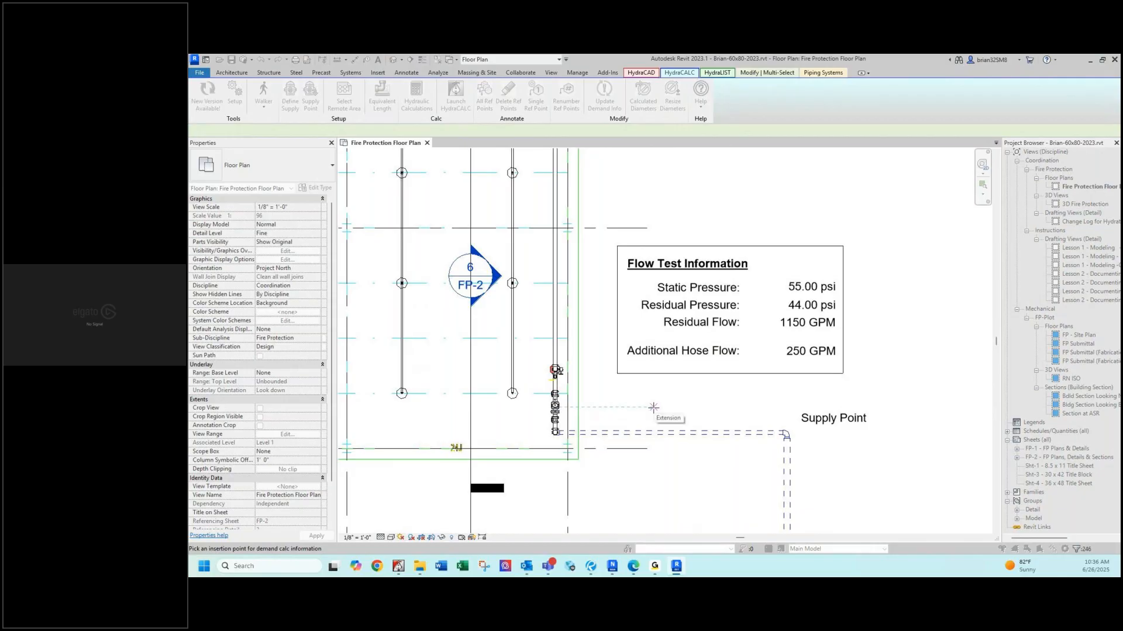
# Place the fire protection system demand information on the floor plan beside the flow test information, above the supply point.
pyautogui.scroll(-3, 653, 408)
pyautogui.scroll(1, 643, 403)
pyautogui.moveTo(625, 387); pyautogui.dragTo(712, 452, button='middle')
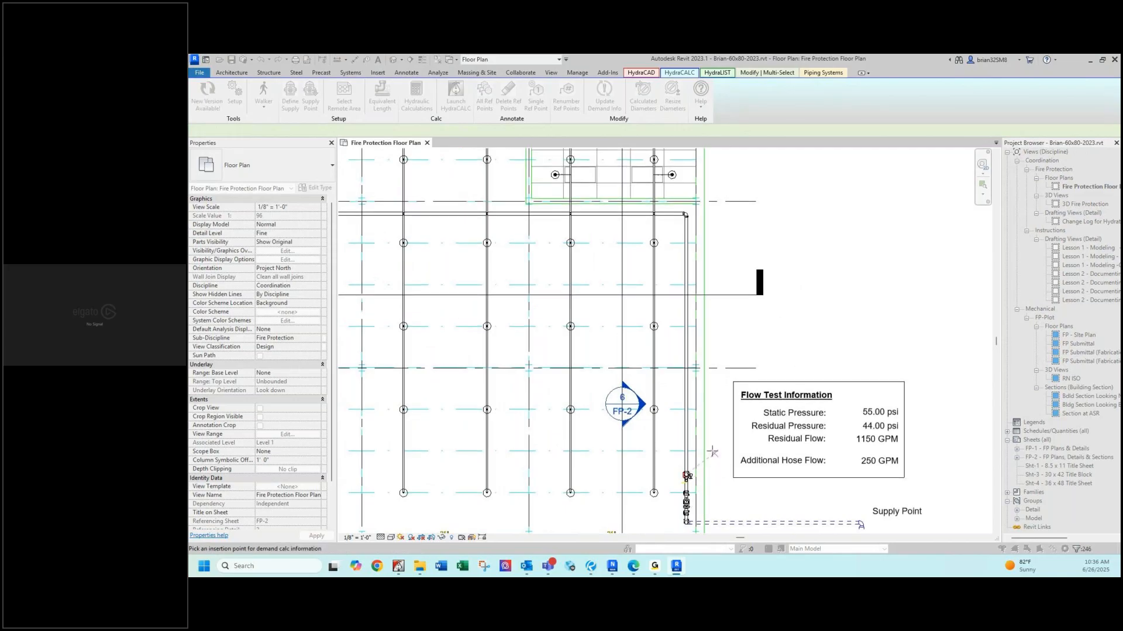
pyautogui.scroll(-5, 715, 451)
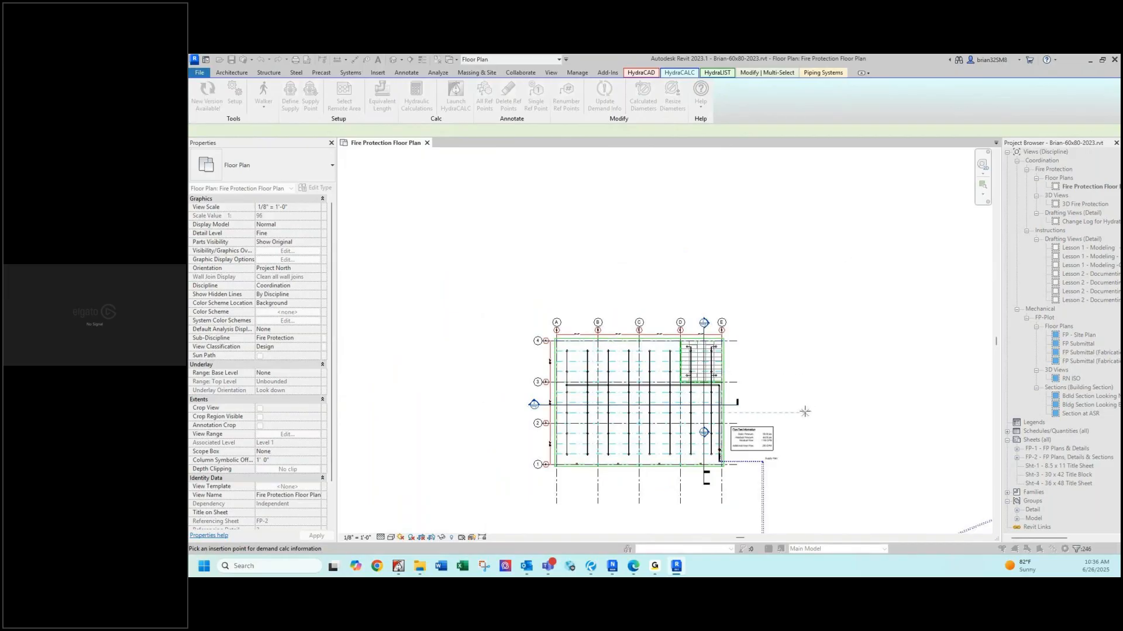
pyautogui.click(806, 413)
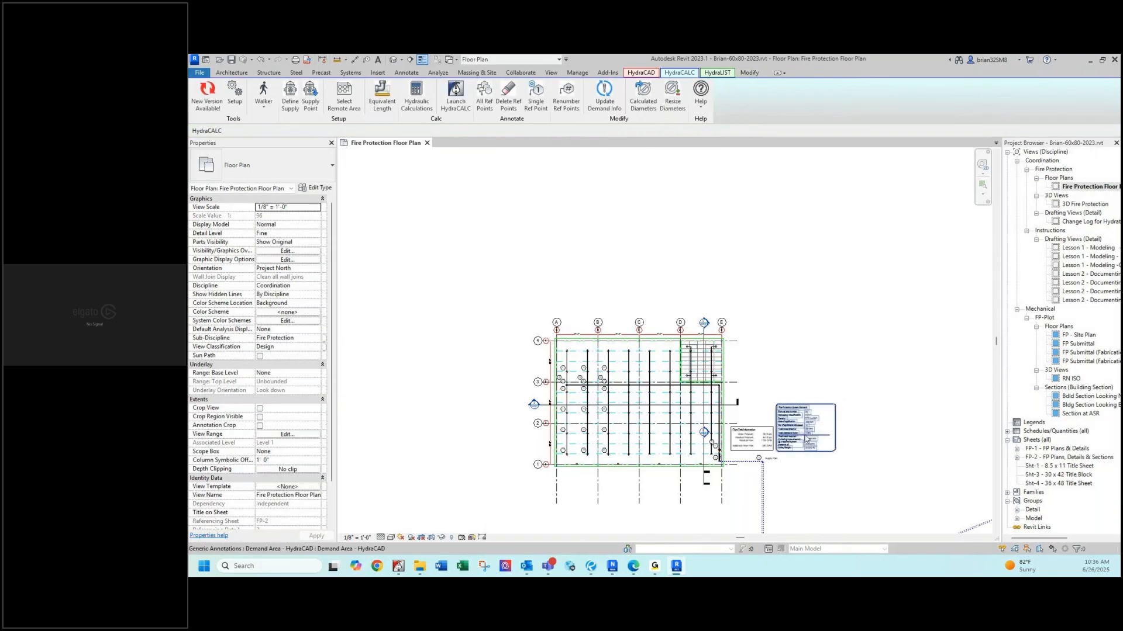
pyautogui.scroll(3, 820, 439)
pyautogui.scroll(5, 820, 446)
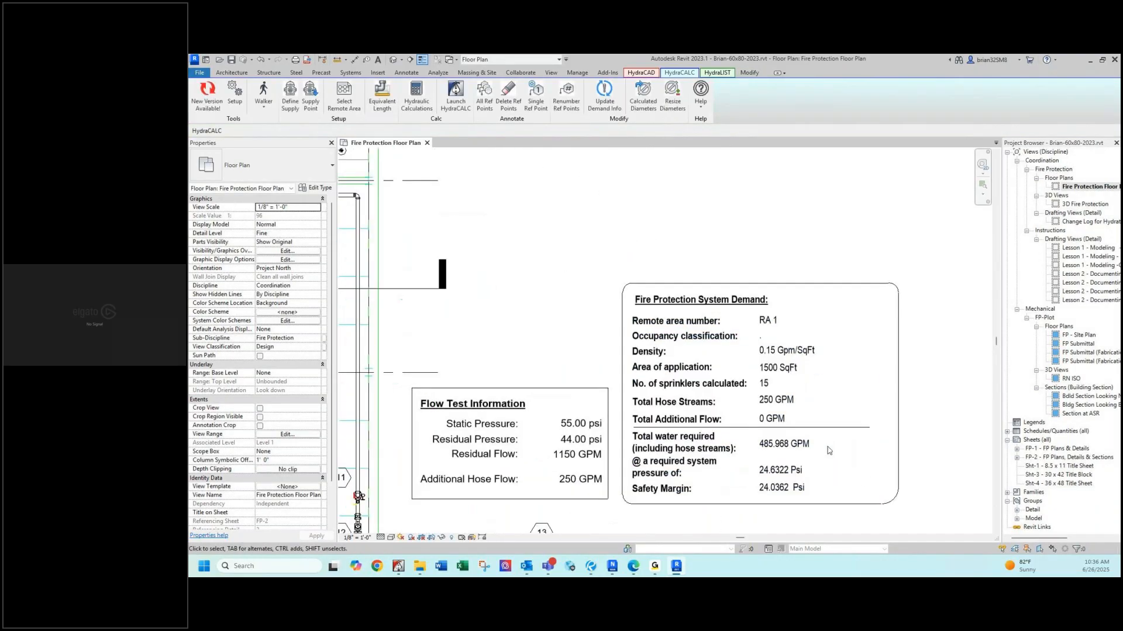
pyautogui.moveTo(779, 400); pyautogui.dragTo(765, 390, button='middle')
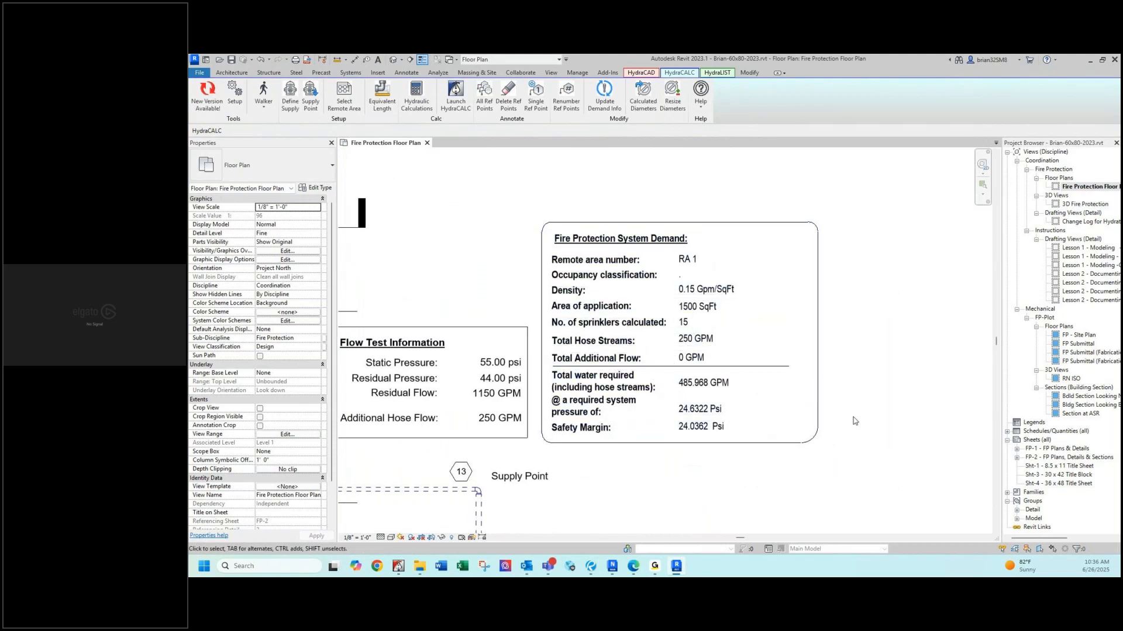
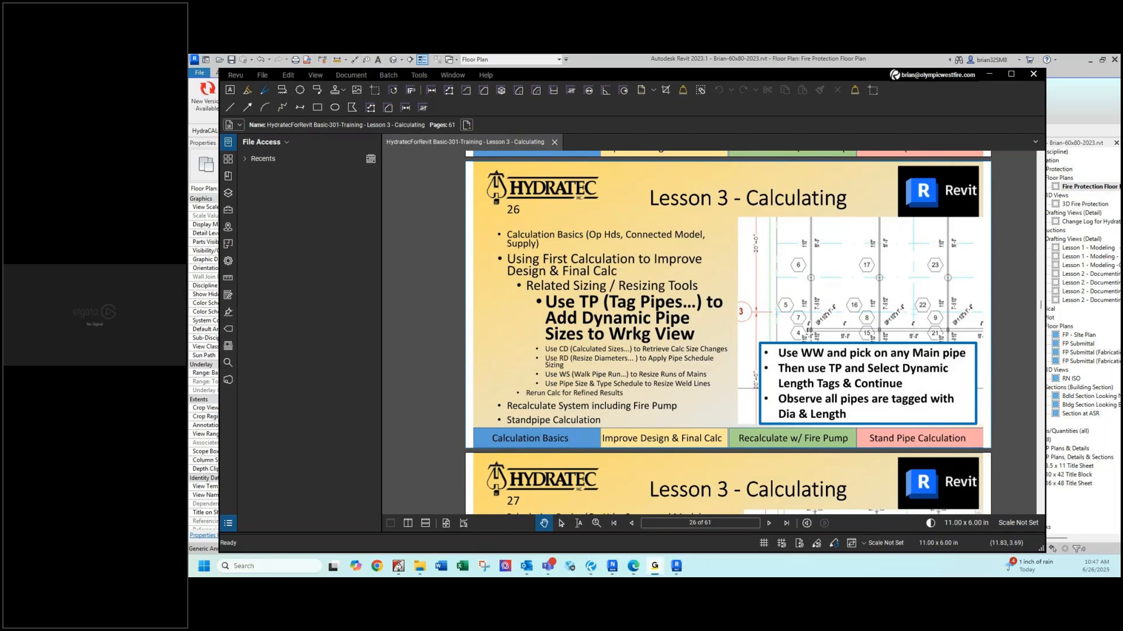
# Move the Lesson 3 PDF window clear of Revit to return to the fire protection floor plan.
pyautogui.hotkey('alt', 'Tab')
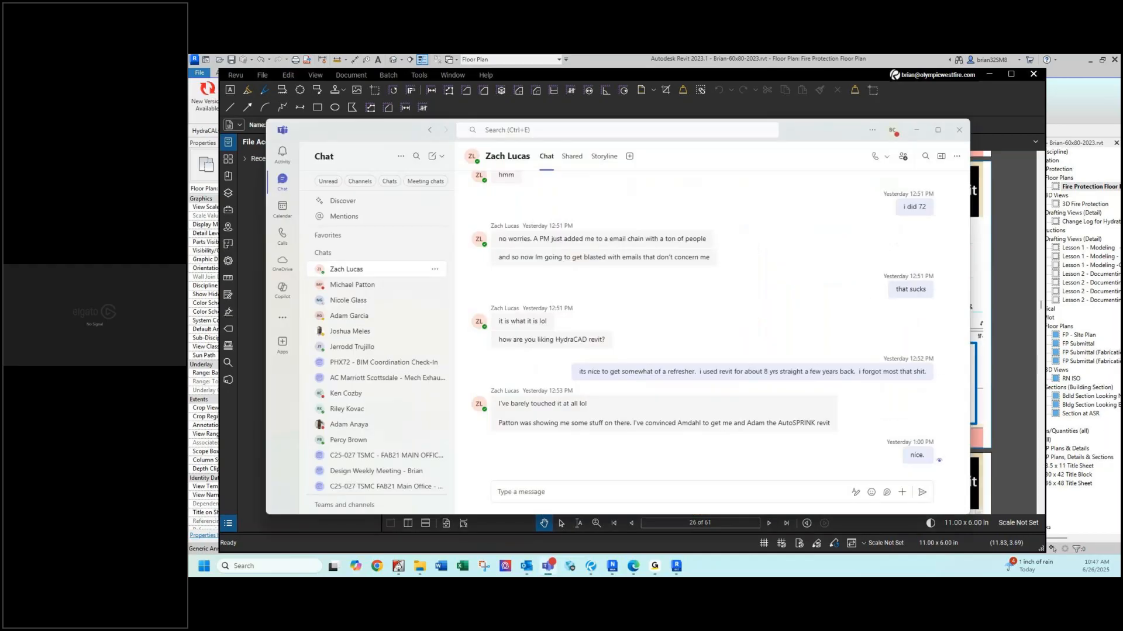
pyautogui.hotkey('alt', 'Tab')
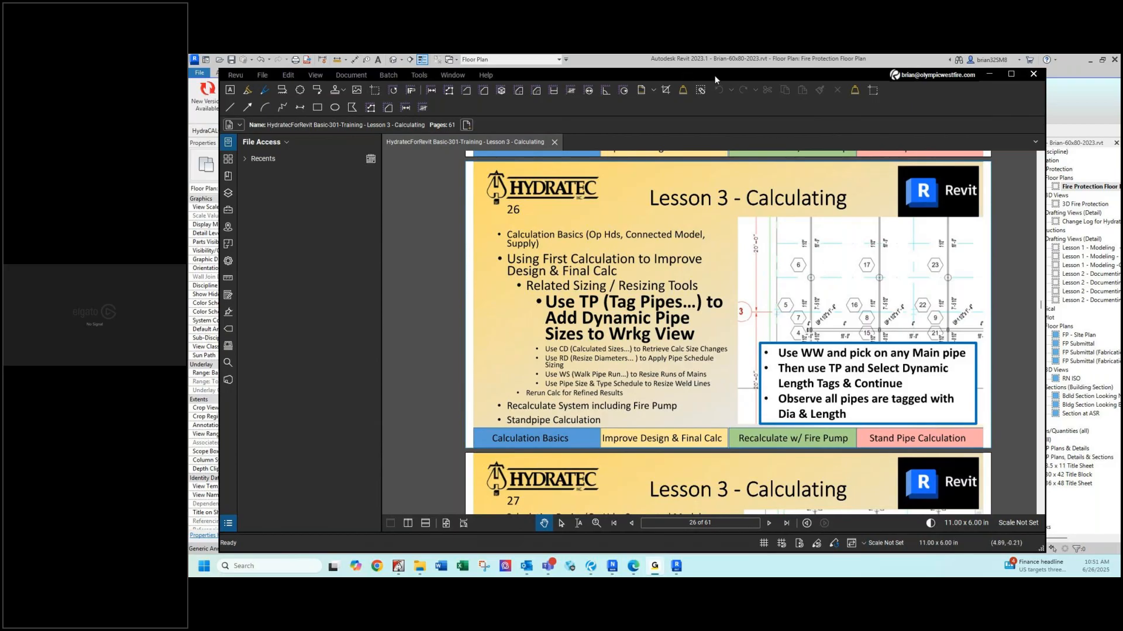
pyautogui.moveTo(715, 75); pyautogui.dragTo(1121, 169)
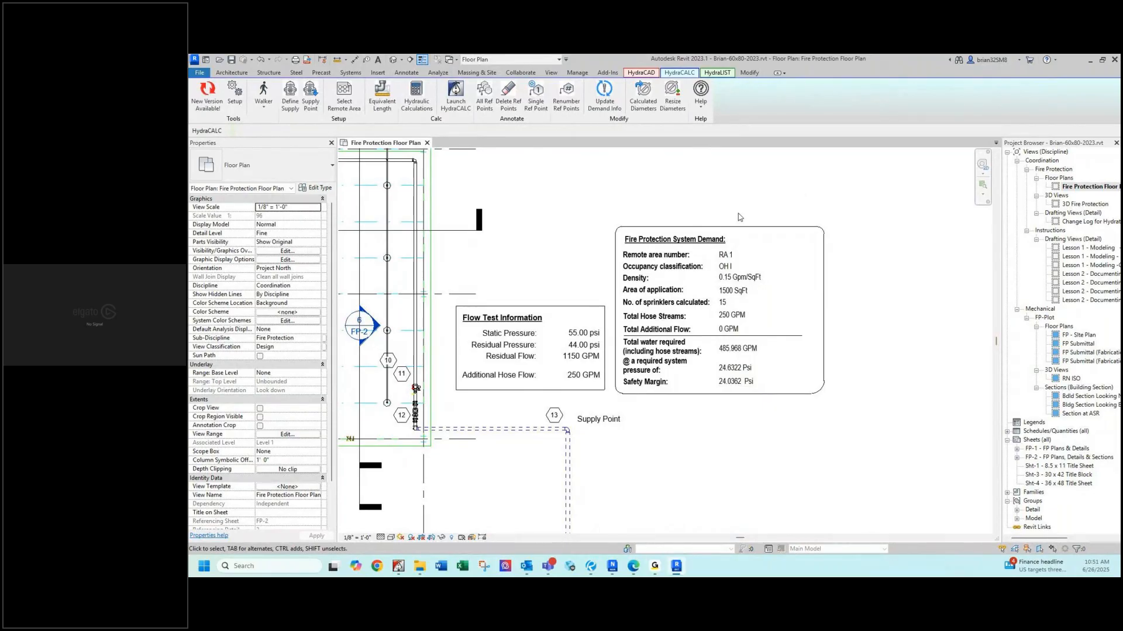
# Select the entire connected wet sprinkler system with the system walker, starting from a pipe in the warehouse.
pyautogui.scroll(-2, 627, 198)
pyautogui.moveTo(604, 193); pyautogui.dragTo(1031, 327, button='middle')
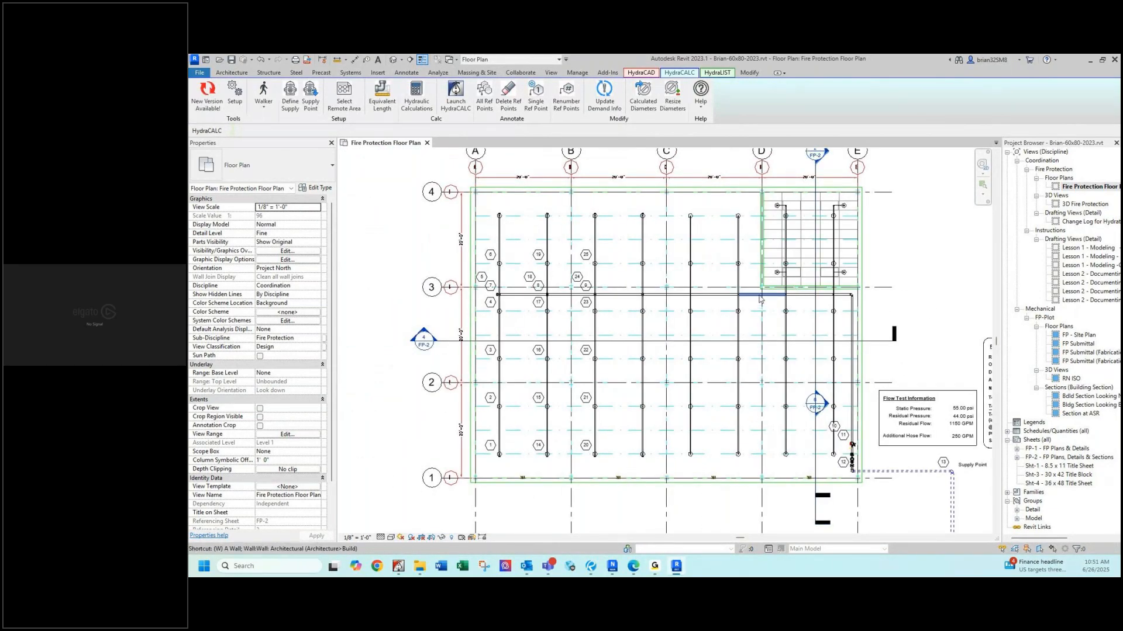
pyautogui.press('k')
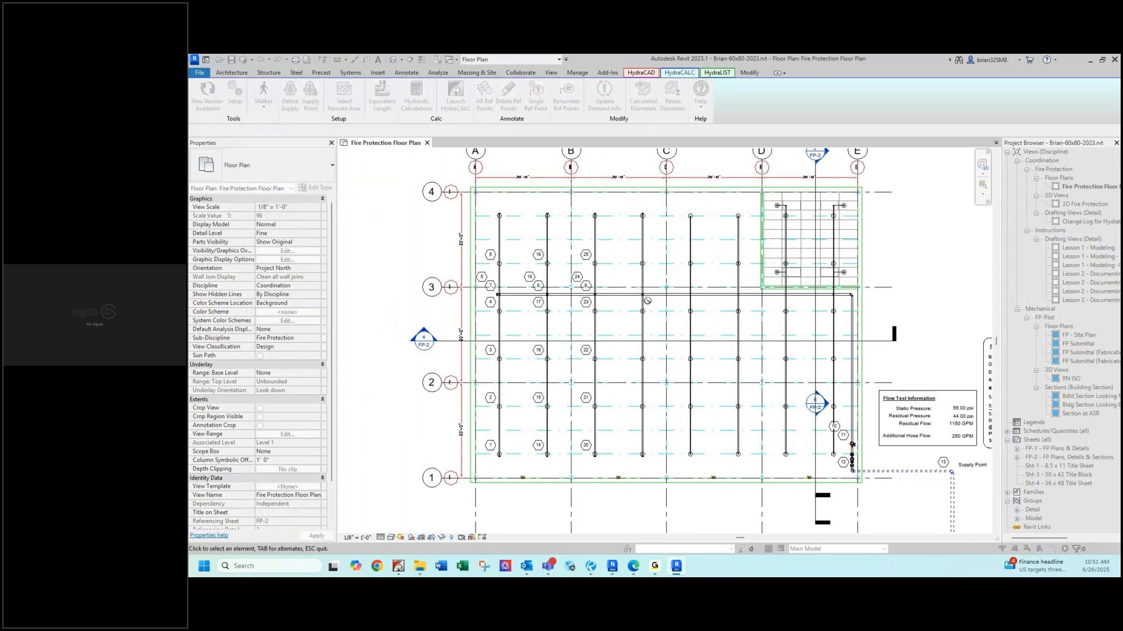
pyautogui.click(547, 242)
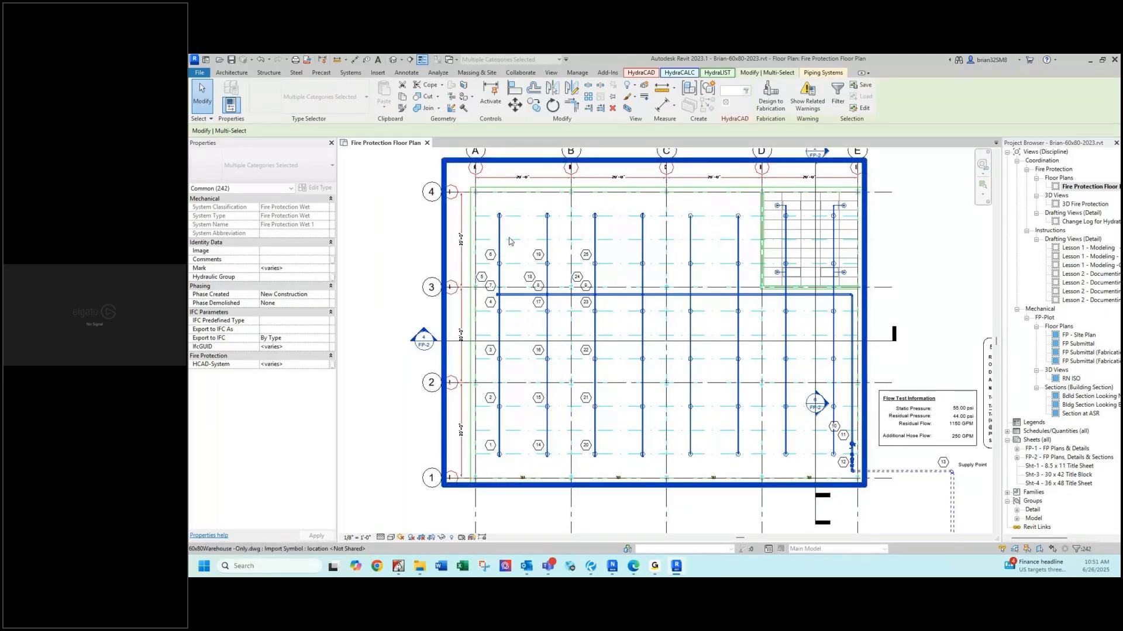
# Tag the selected system's pipes with dynamic length tags and run cleanup on the selected tags, moving regular tags only.
pyautogui.press('t')
pyautogui.press('p')
pyautogui.moveTo(415, 86); pyautogui.dragTo(670, 145)
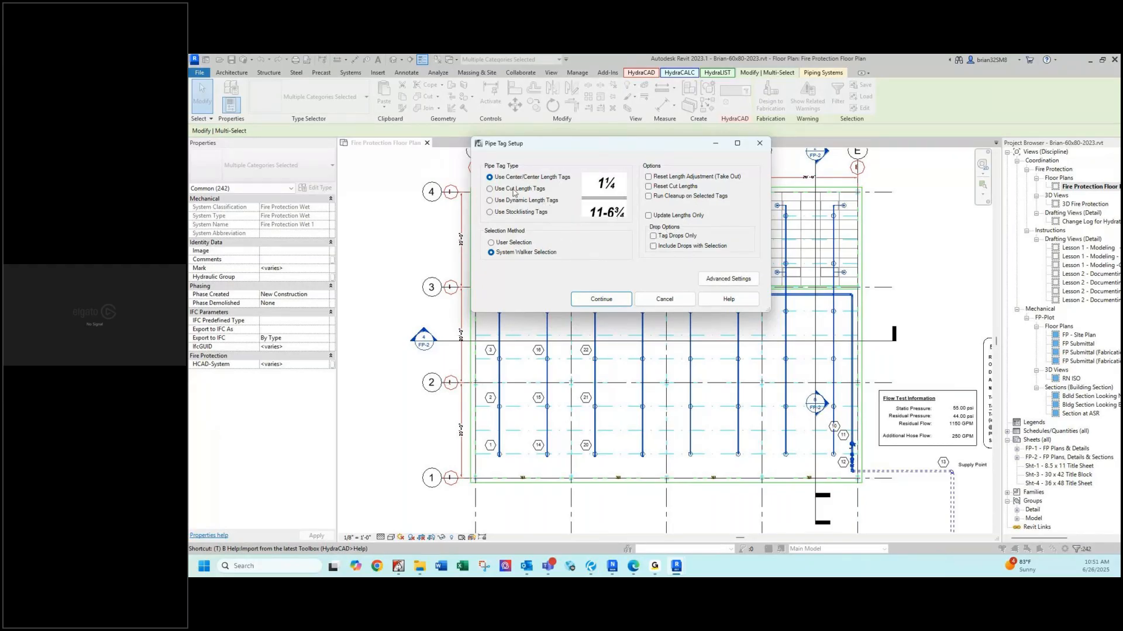
pyautogui.click(495, 201)
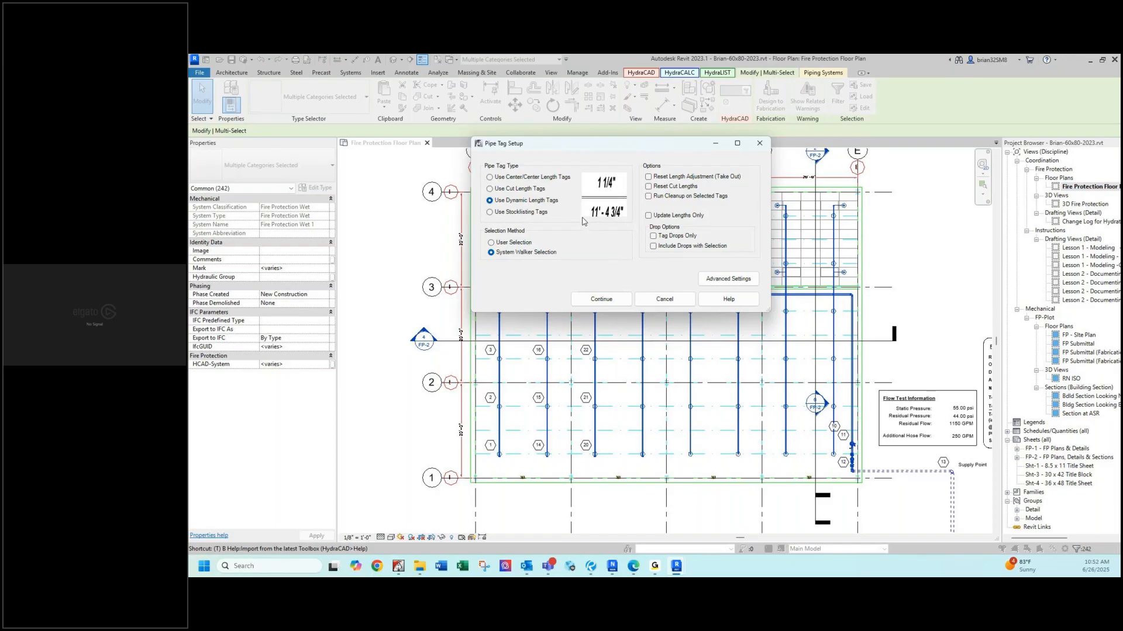
pyautogui.click(490, 177)
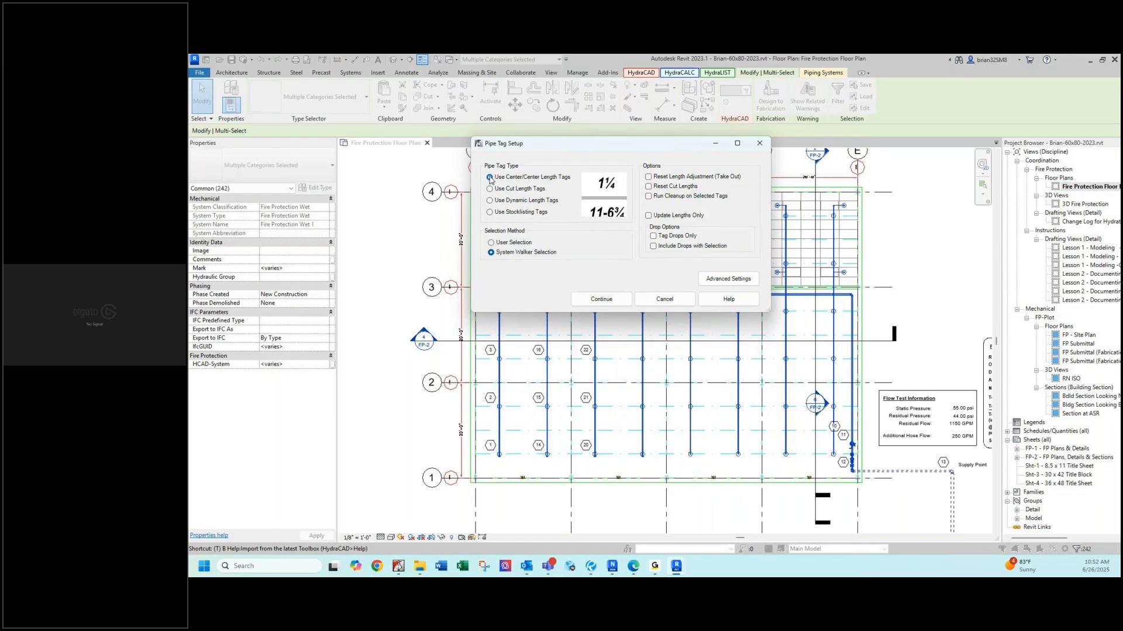
pyautogui.click(489, 200)
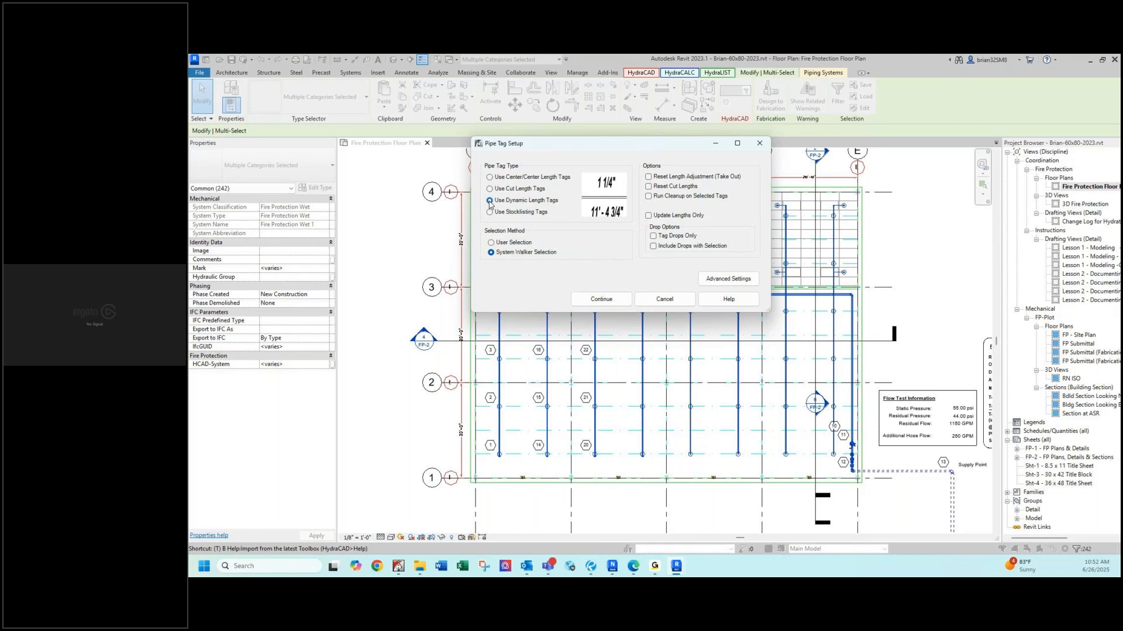
pyautogui.click(648, 197)
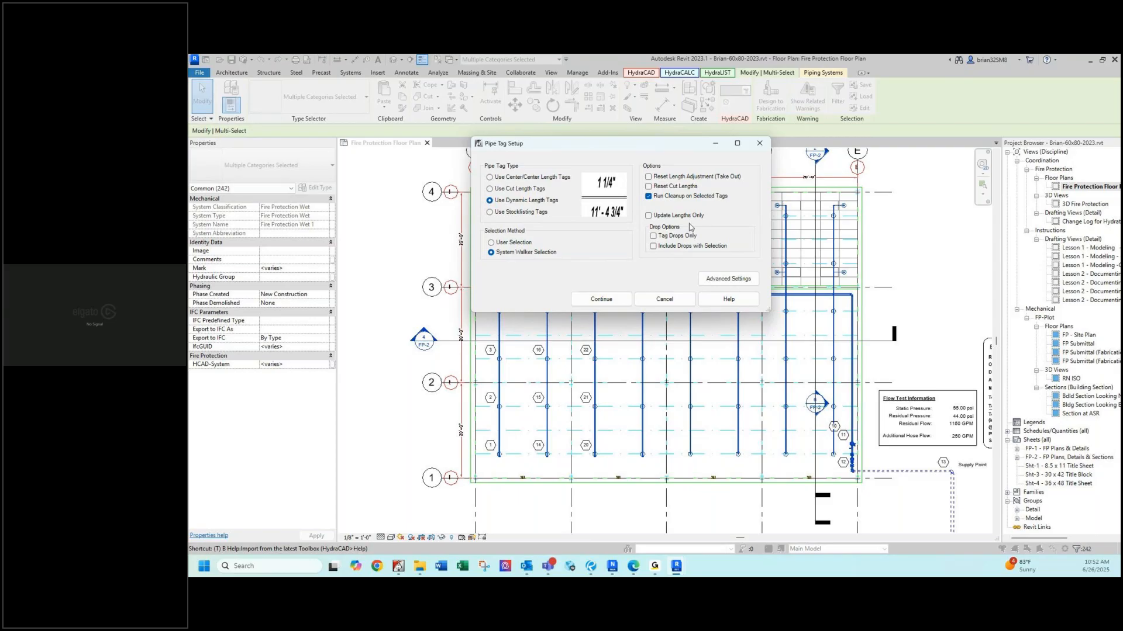
pyautogui.click(601, 299)
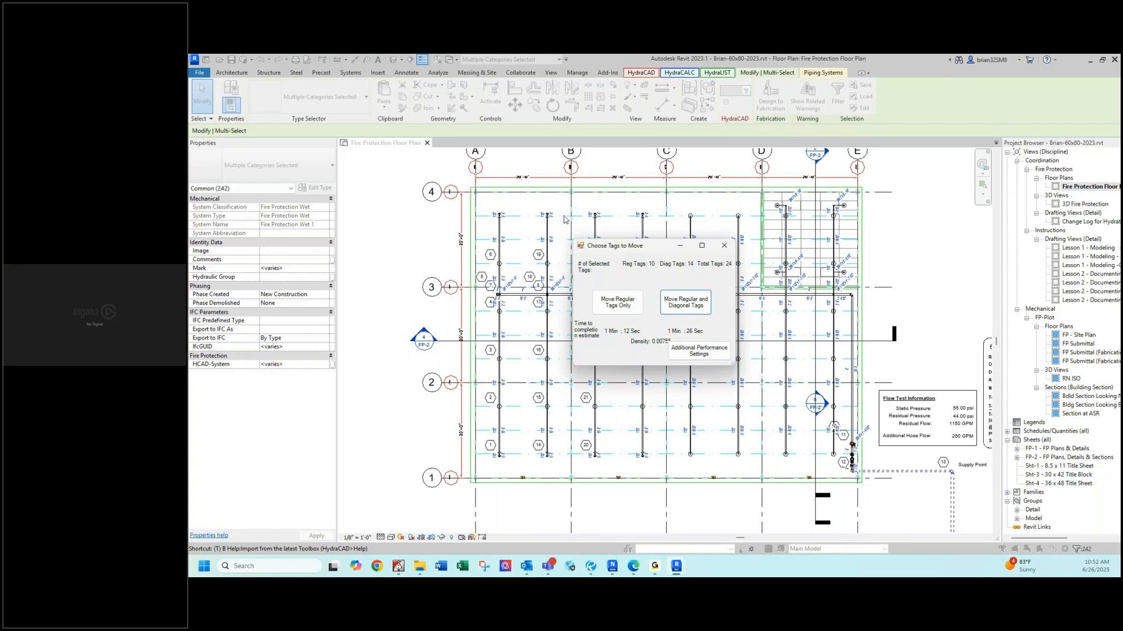
pyautogui.click(618, 302)
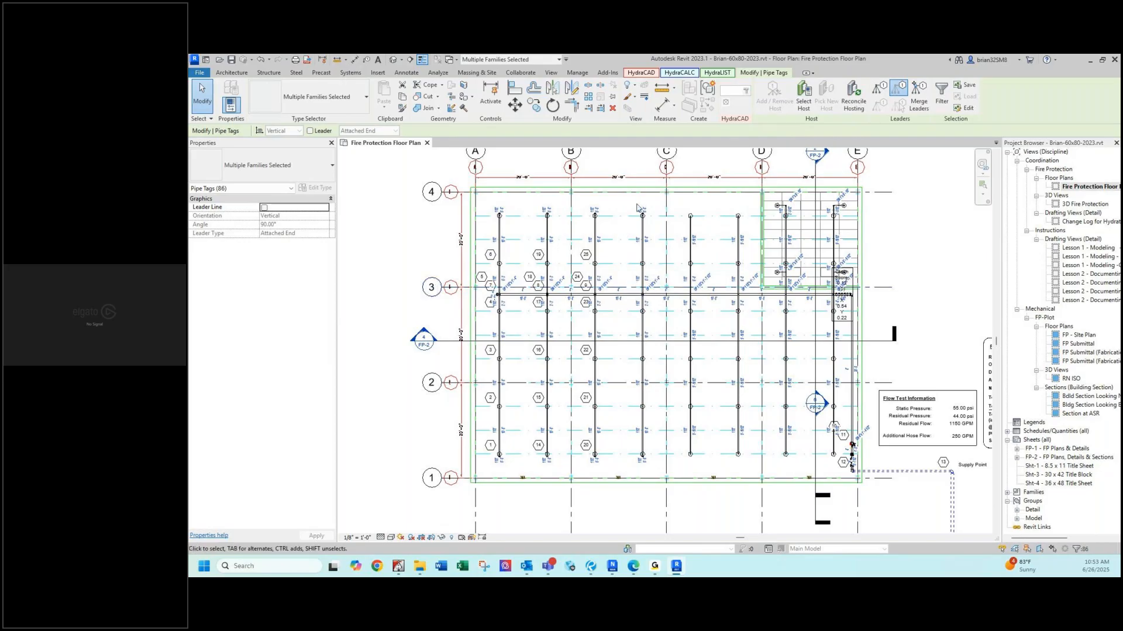
# Check the new pipe tags and delete the clash score bubble near the main's corner by grids 3 and E.
pyautogui.scroll(2, 642, 206)
pyautogui.scroll(5, 642, 206)
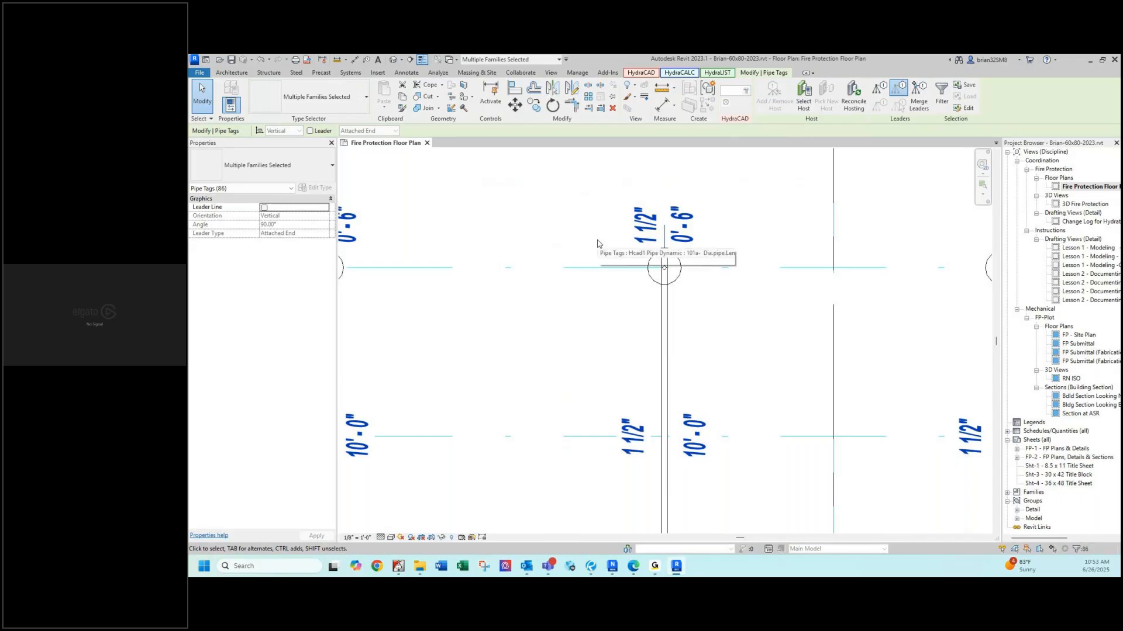
pyautogui.scroll(-6, 598, 244)
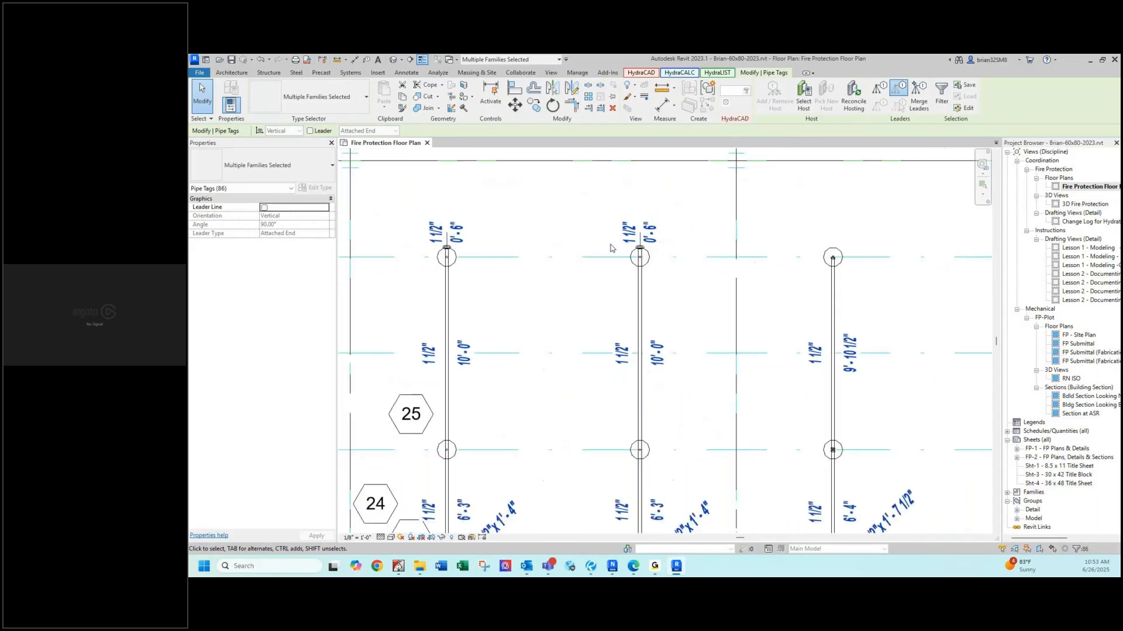
pyautogui.scroll(-6, 611, 247)
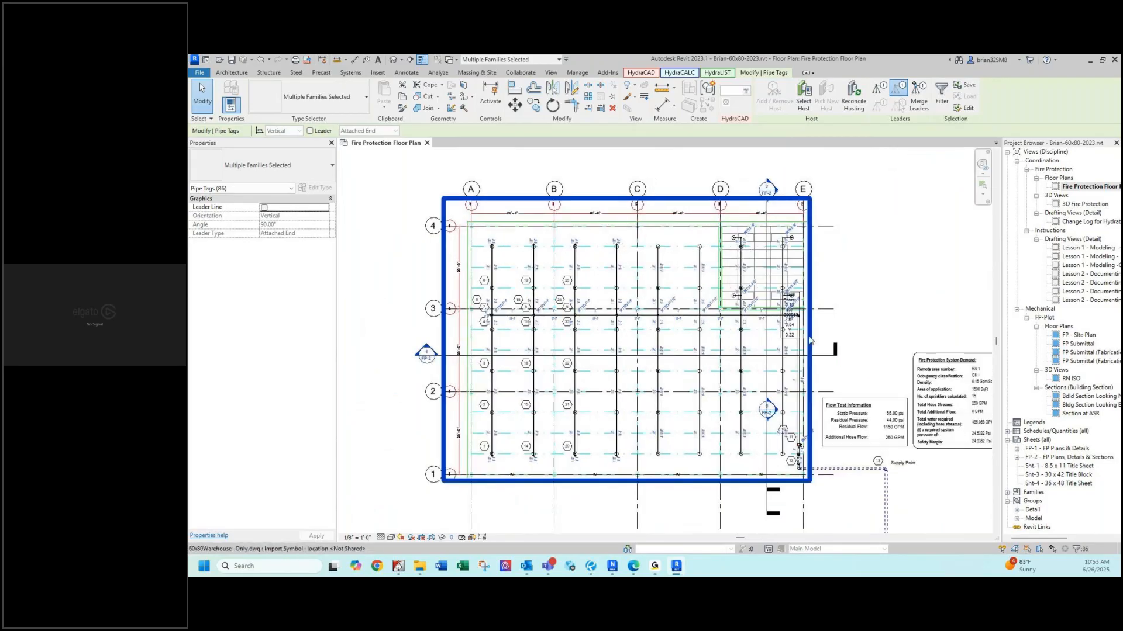
pyautogui.scroll(4, 783, 327)
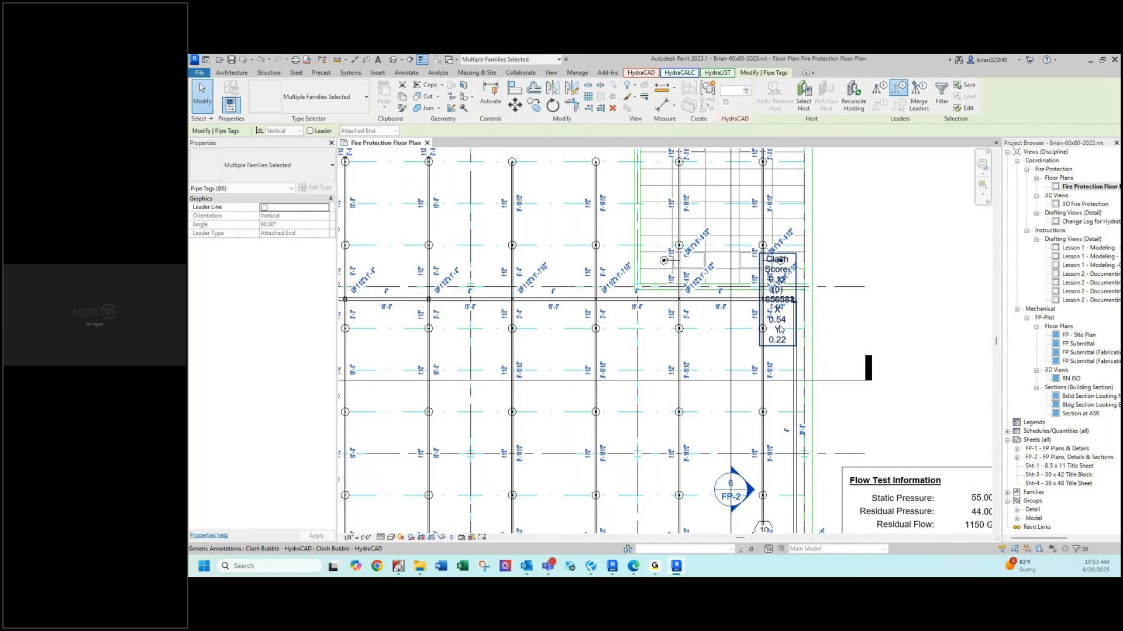
pyautogui.click(780, 329)
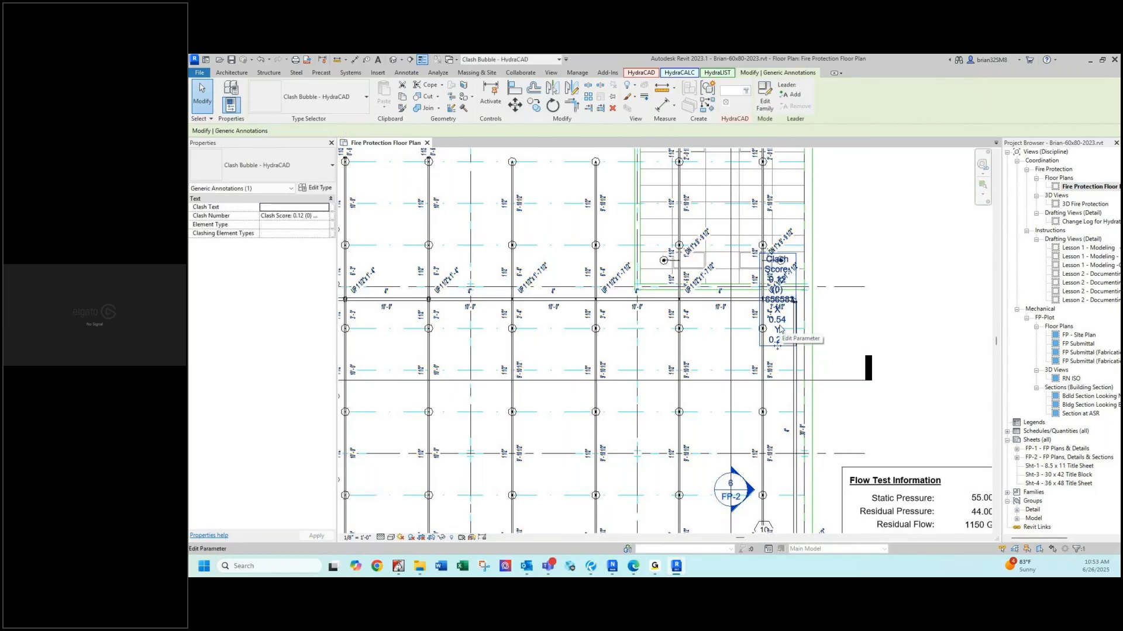
pyautogui.click(777, 348)
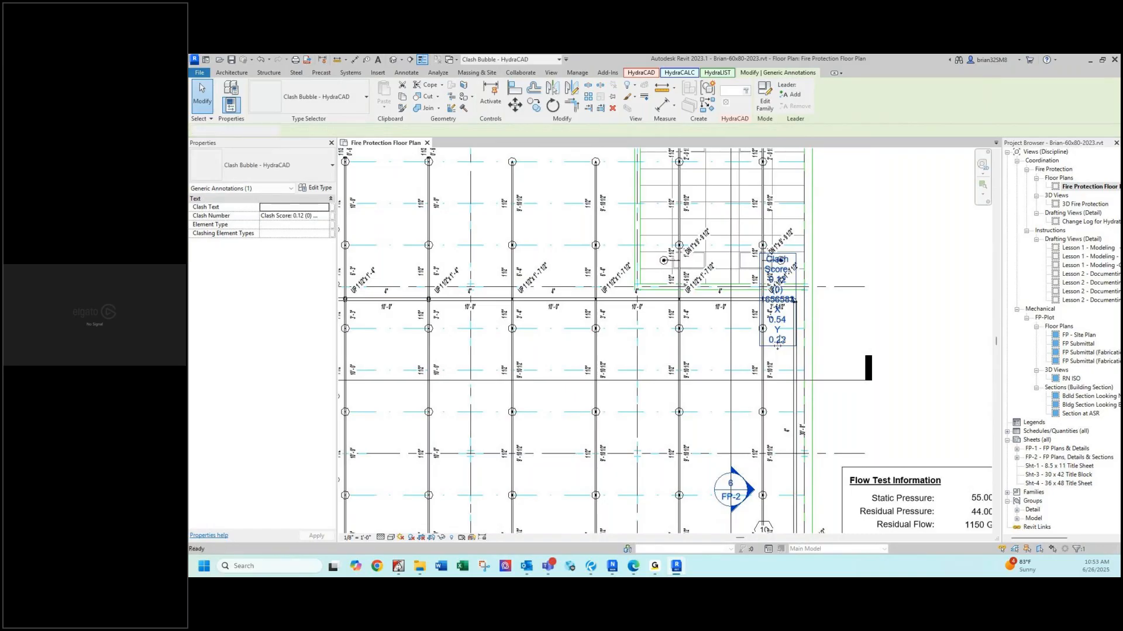
pyautogui.press('Delete')
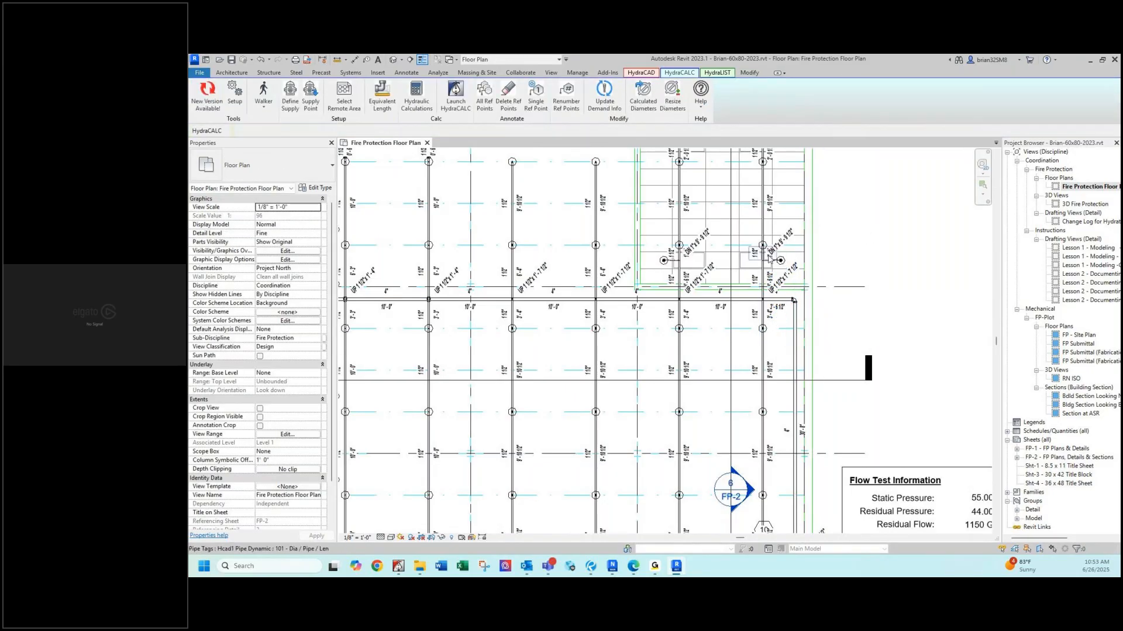
# Nudge the 4" main's 3'-6 1/2" pipe tag toward the corner elbow, clear of the adjacent riser and branch tags.
pyautogui.scroll(3, 765, 275)
pyautogui.scroll(1, 778, 293)
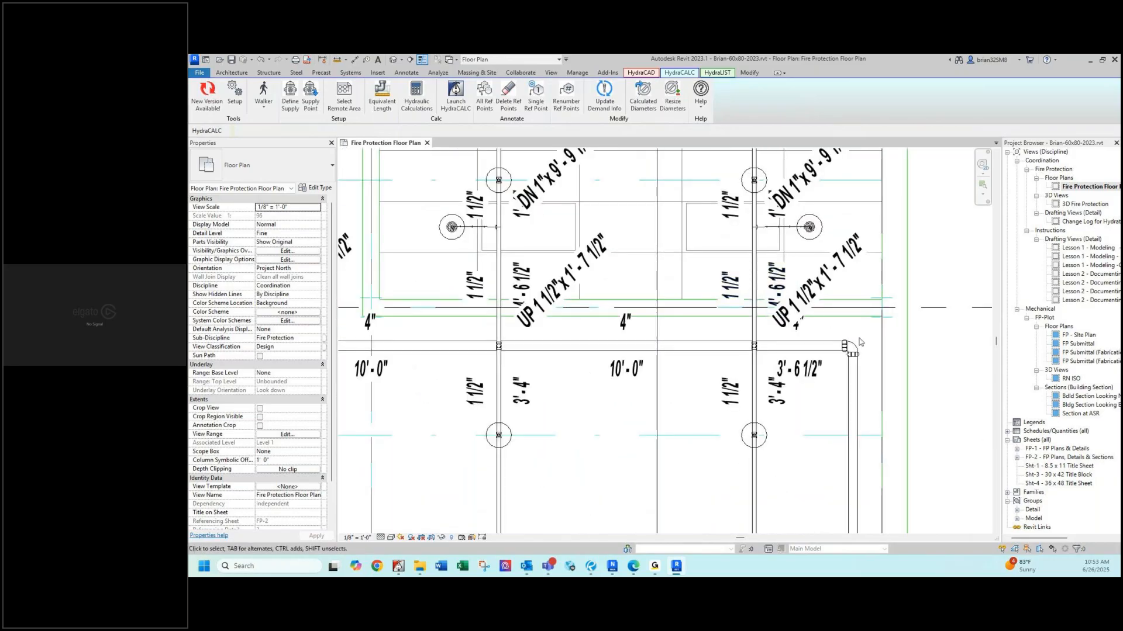
pyautogui.click(805, 377)
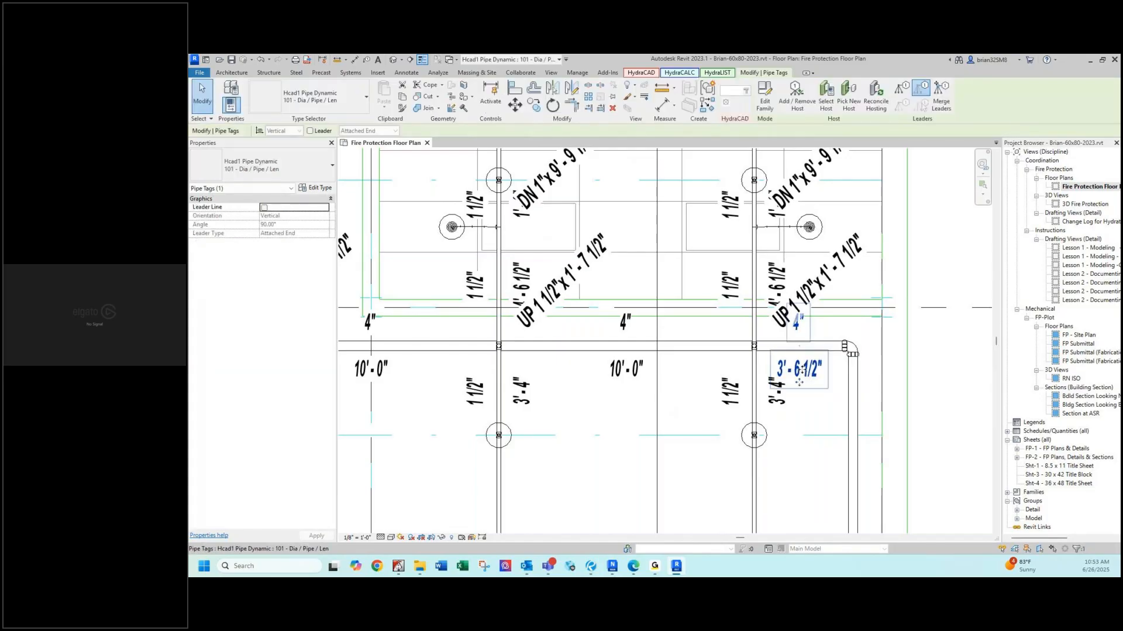
pyautogui.press('Right')
pyautogui.press('Right')
pyautogui.press('Right')
pyautogui.press('Right')
pyautogui.press('Right')
pyautogui.press('Right')
pyautogui.press('Right')
pyautogui.press('Right')
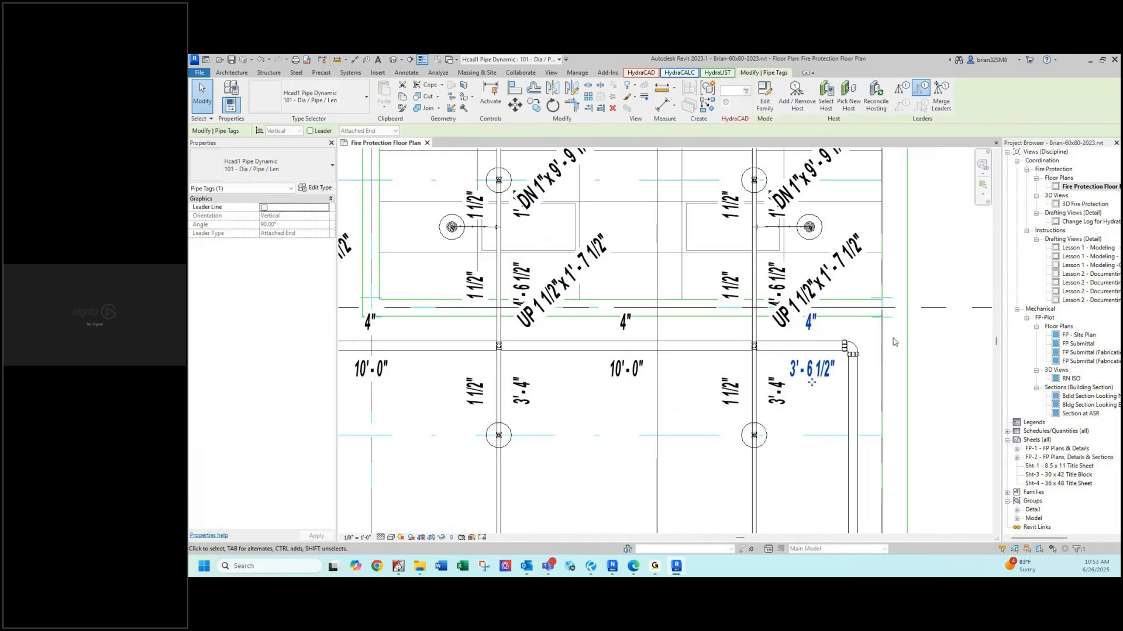
pyautogui.click(845, 328)
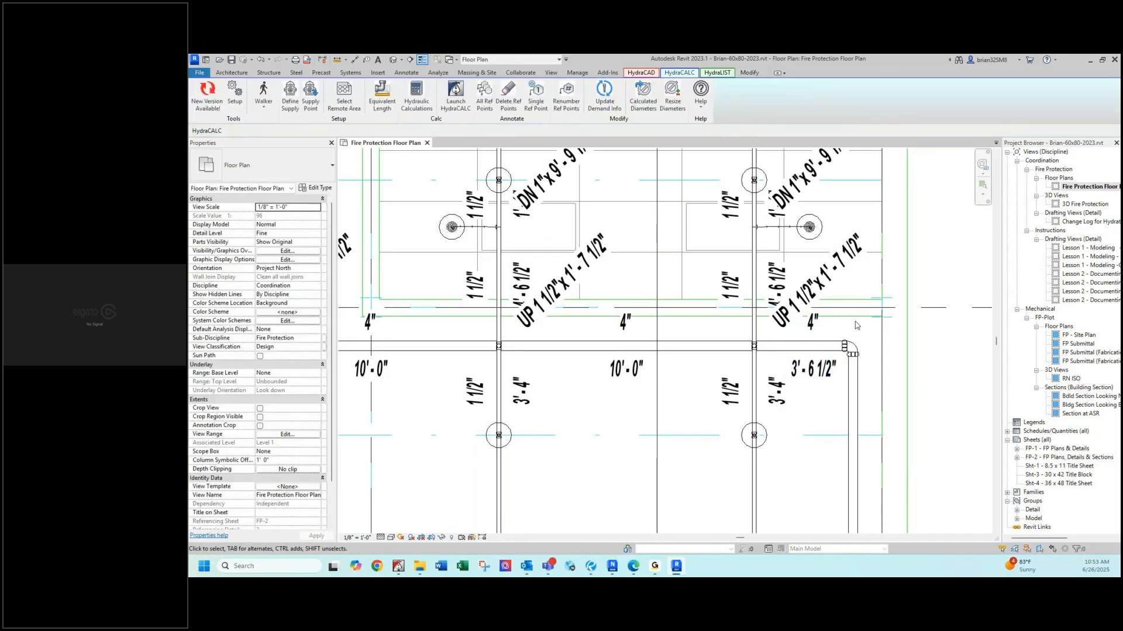
# Nudge the 4'-6 1/2" pipe tag on the branch line nearest the main's corner upward, clear of the diagonal riser tag.
pyautogui.click(776, 285)
pyautogui.press('Up')
pyautogui.press('Up')
pyautogui.press('Up')
pyautogui.press('Up')
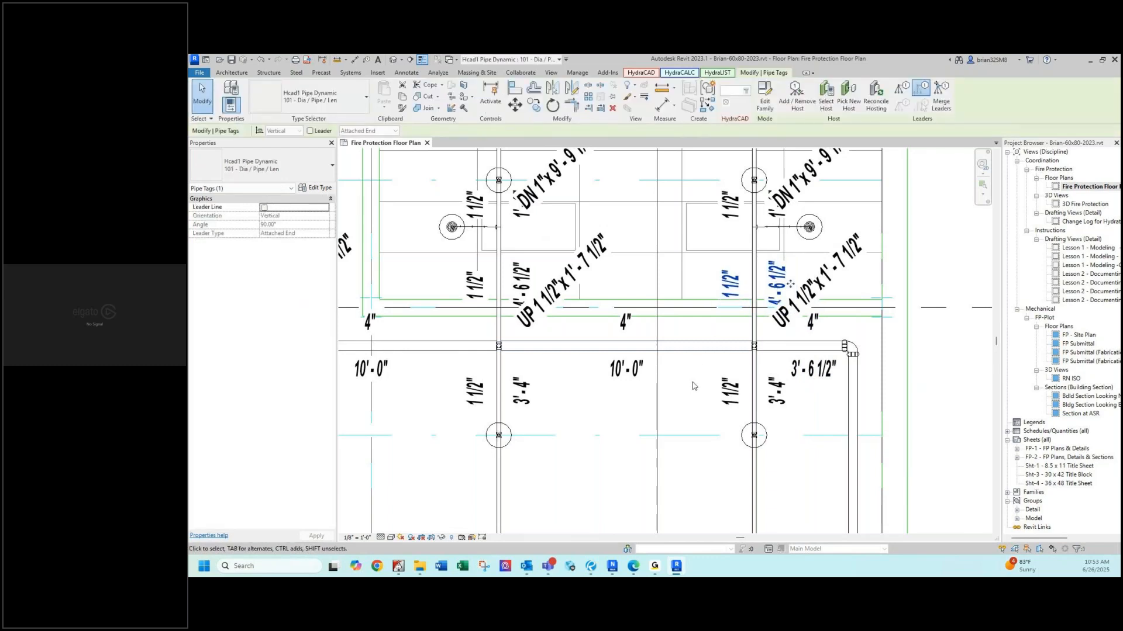
pyautogui.press('Up')
pyautogui.press('Up')
pyautogui.press('Up')
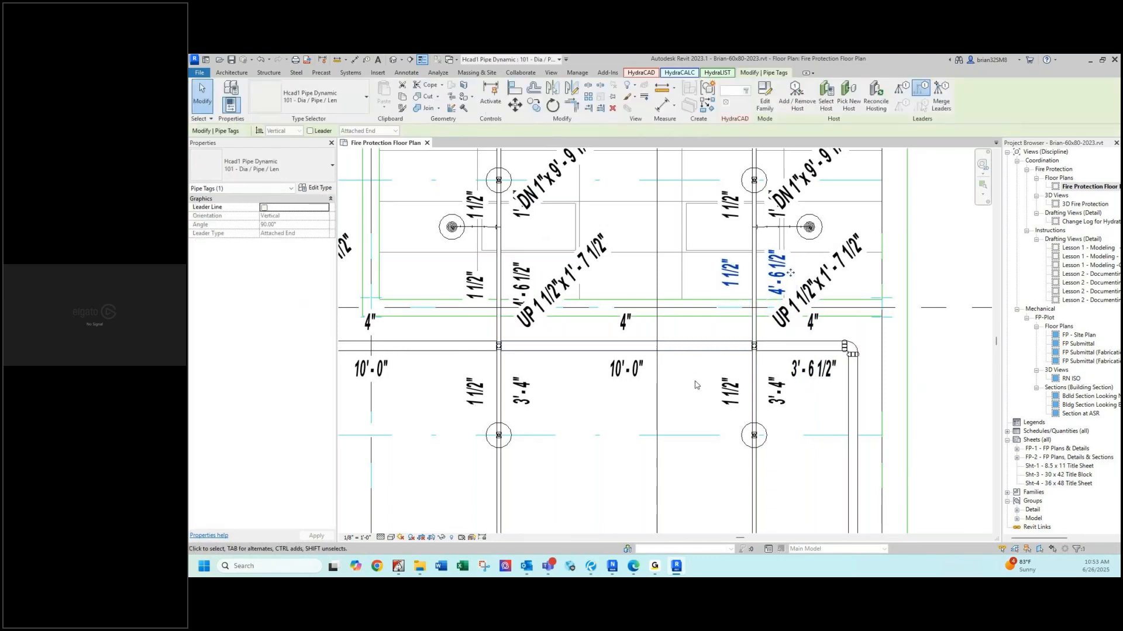
pyautogui.click(694, 407)
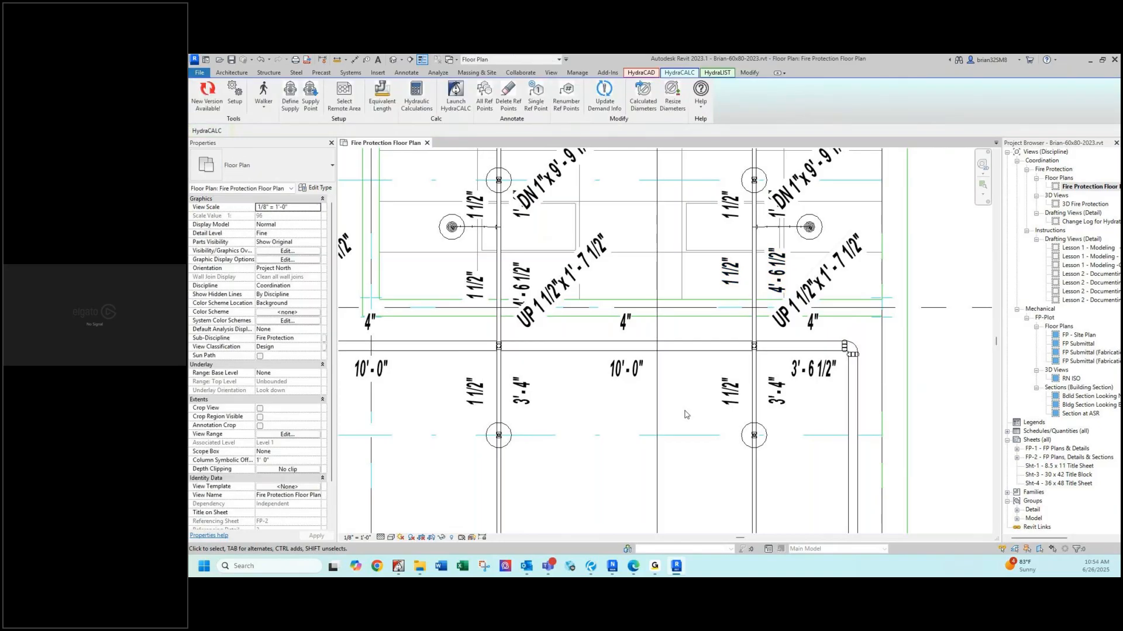
# Nudge the matching 4'-6 1/2" pipe tag on the next branch line upward, off its diagonal riser tag.
pyautogui.scroll(-1, 683, 408)
pyautogui.click(545, 304)
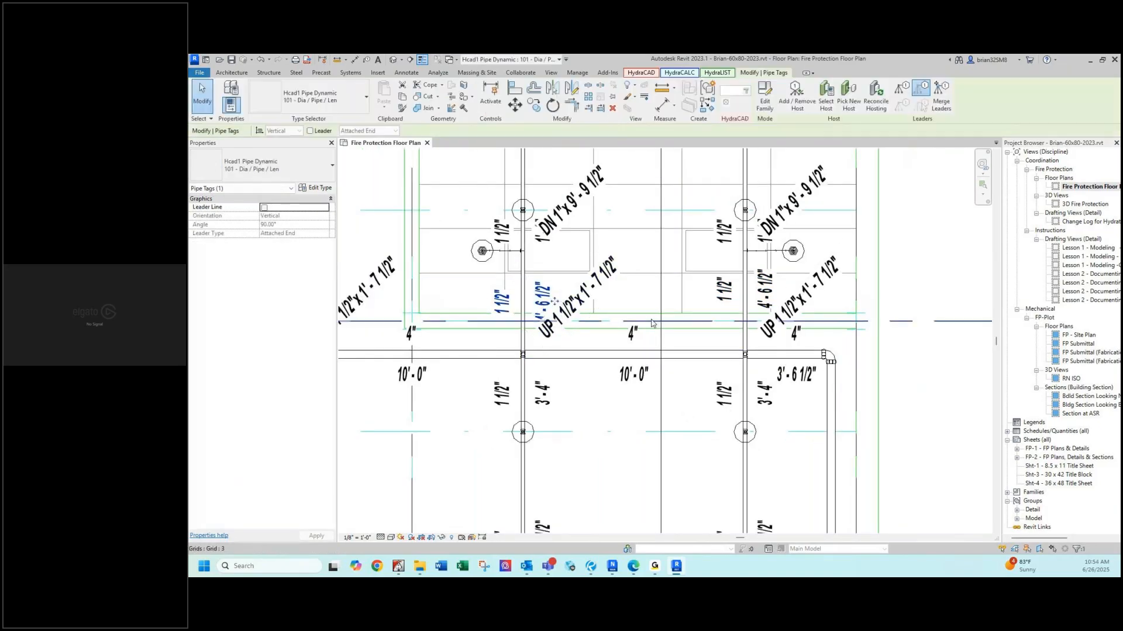
pyautogui.press('Up')
pyautogui.press('Up')
pyautogui.press('Up')
pyautogui.press('Up')
pyautogui.press('Up')
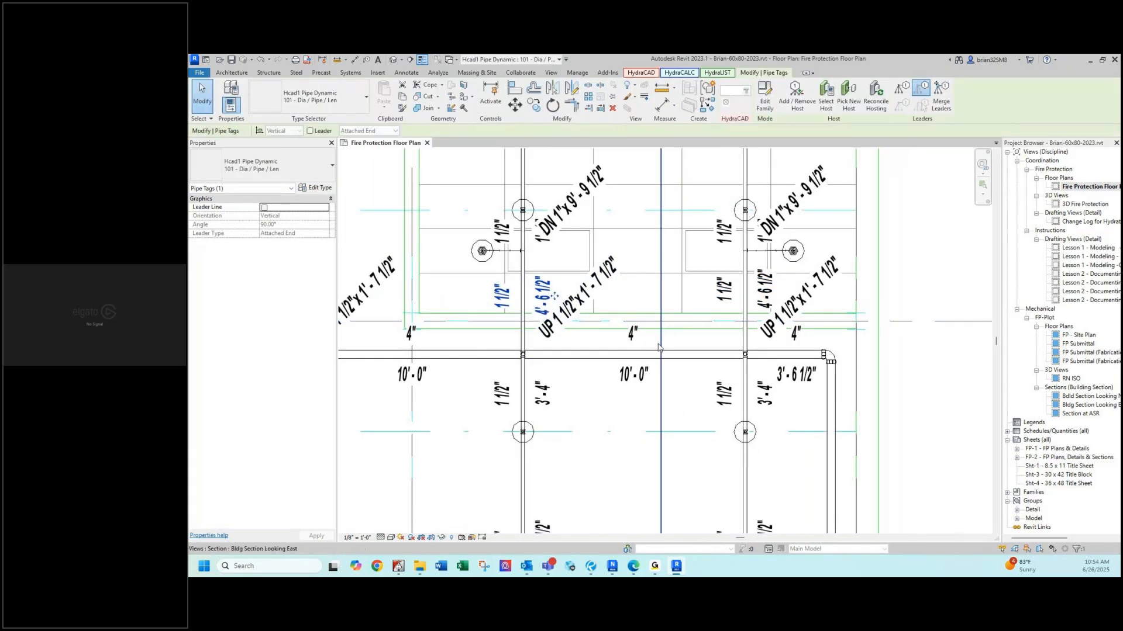
# Move the 1'-9" pipe tag on the middle visible branch line upward to just above the sprinkler, clear of the DN 1" tag.
pyautogui.click(602, 404)
pyautogui.scroll(-1, 578, 407)
pyautogui.moveTo(520, 394); pyautogui.dragTo(535, 429, button='middle')
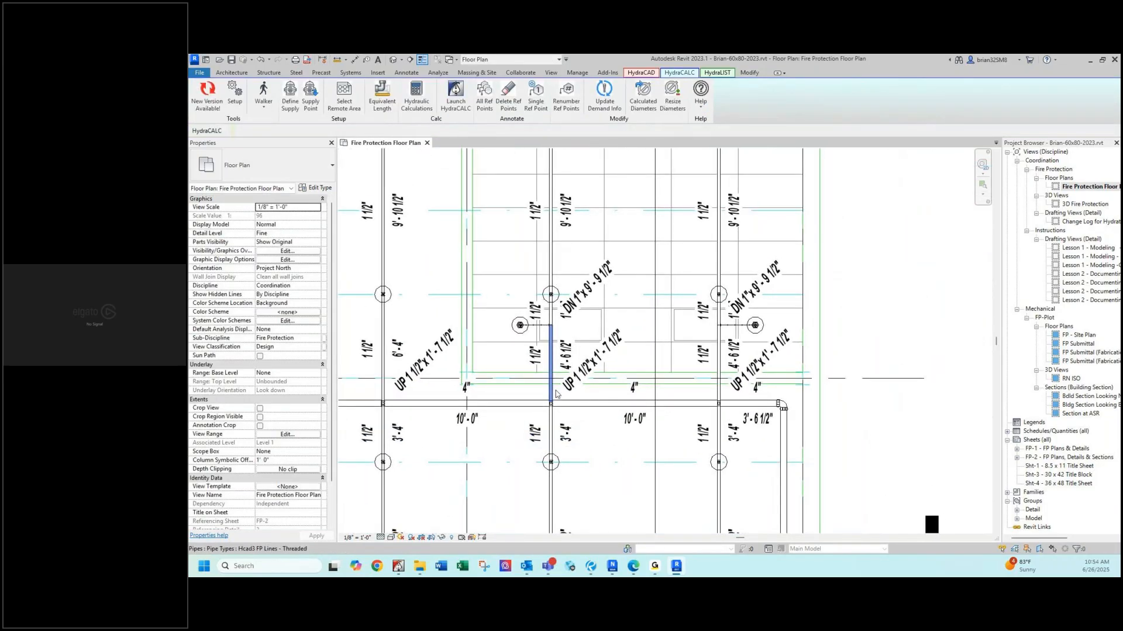
pyautogui.click(534, 311)
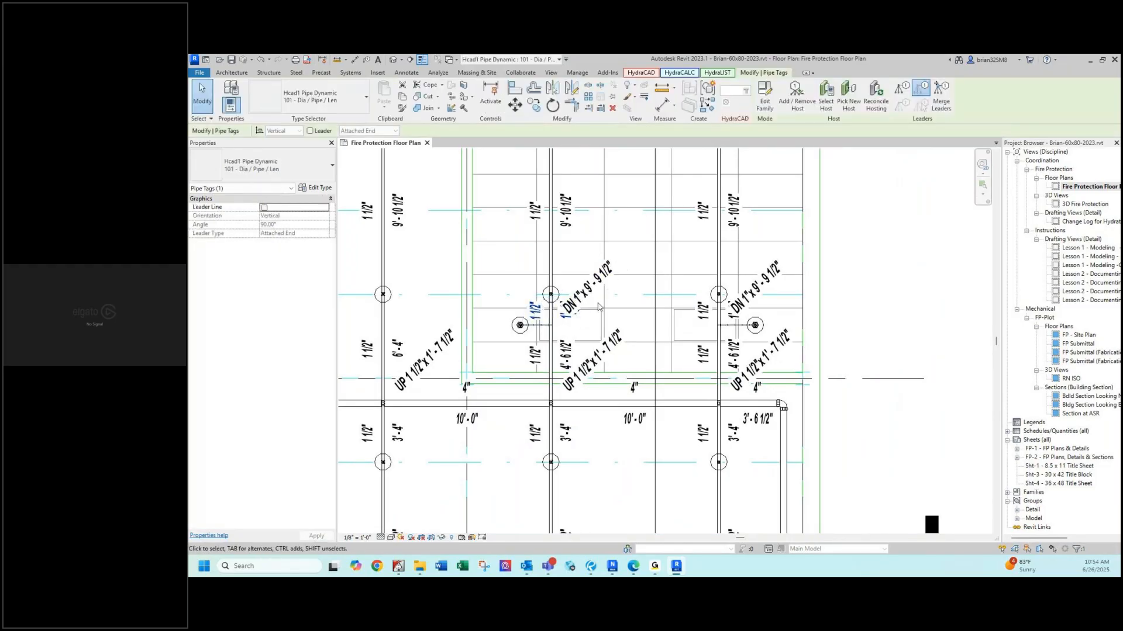
pyautogui.press('Up')
pyautogui.press('Up')
pyautogui.press('Up')
pyautogui.press('Up')
pyautogui.press('Up')
pyautogui.press('Up')
pyautogui.press('Up')
pyautogui.press('Up')
pyautogui.press('Up')
pyautogui.press('Up')
pyautogui.press('Up')
pyautogui.press('Up')
pyautogui.press('Up')
pyautogui.press('Up')
pyautogui.press('Up')
pyautogui.press('Up')
pyautogui.press('Up')
pyautogui.press('Up')
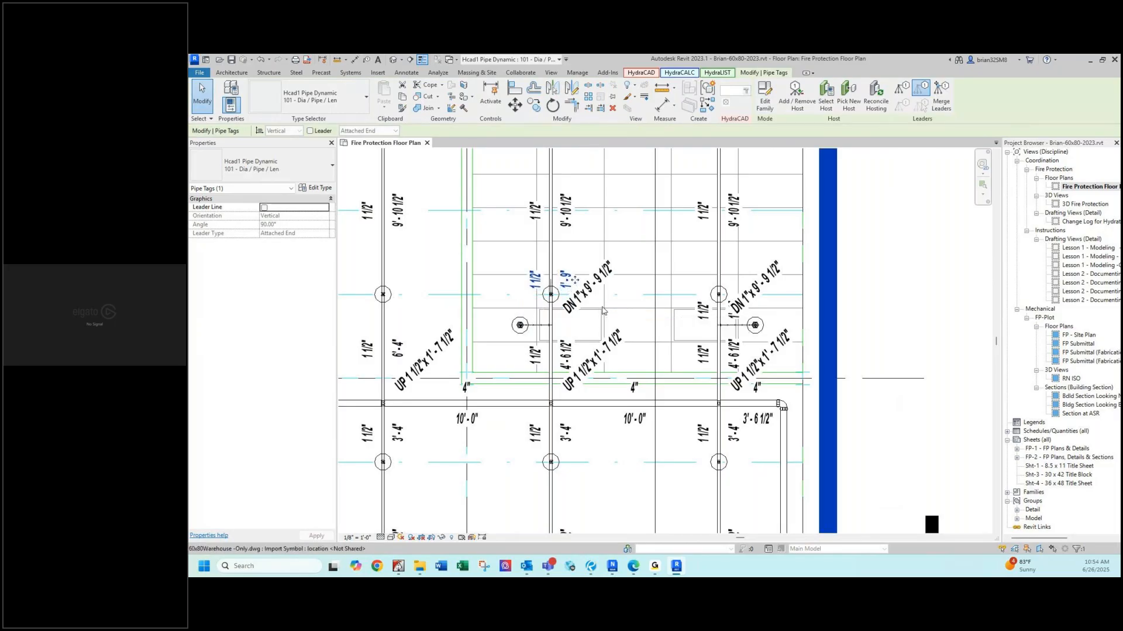
# Shift the 1'-9" pipe tag on the easternmost branch line left and slightly up, out from under the DN 1" tag.
pyautogui.moveTo(704, 316); pyautogui.dragTo(678, 327)
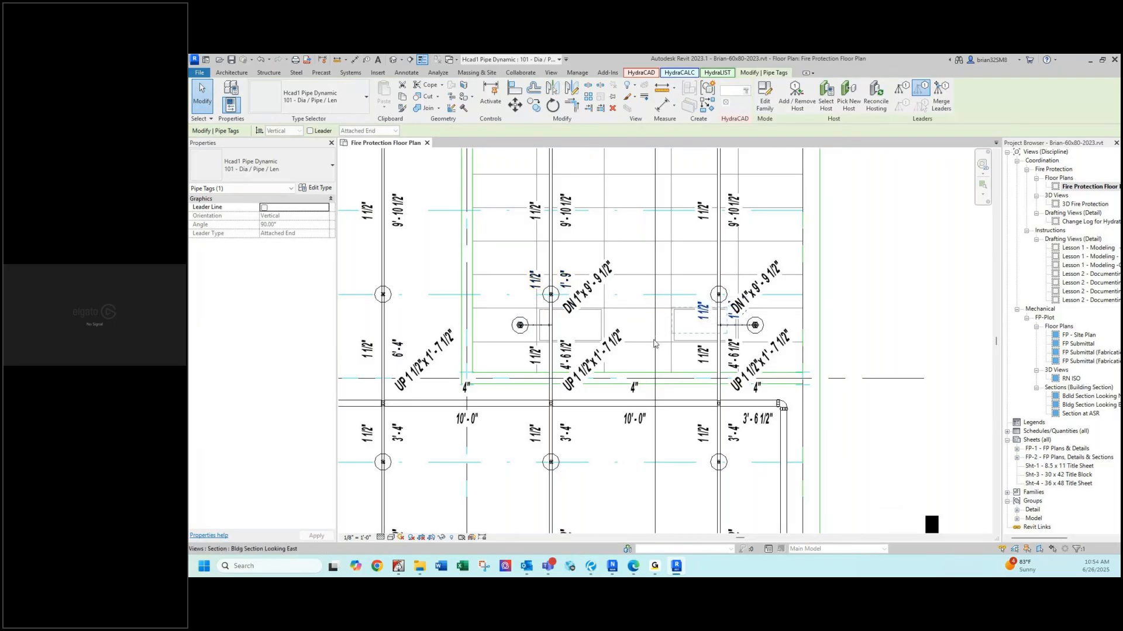
pyautogui.press('Up')
pyautogui.press('Up')
pyautogui.press('Up')
pyautogui.press('Up')
pyautogui.press('Up')
pyautogui.press('Up')
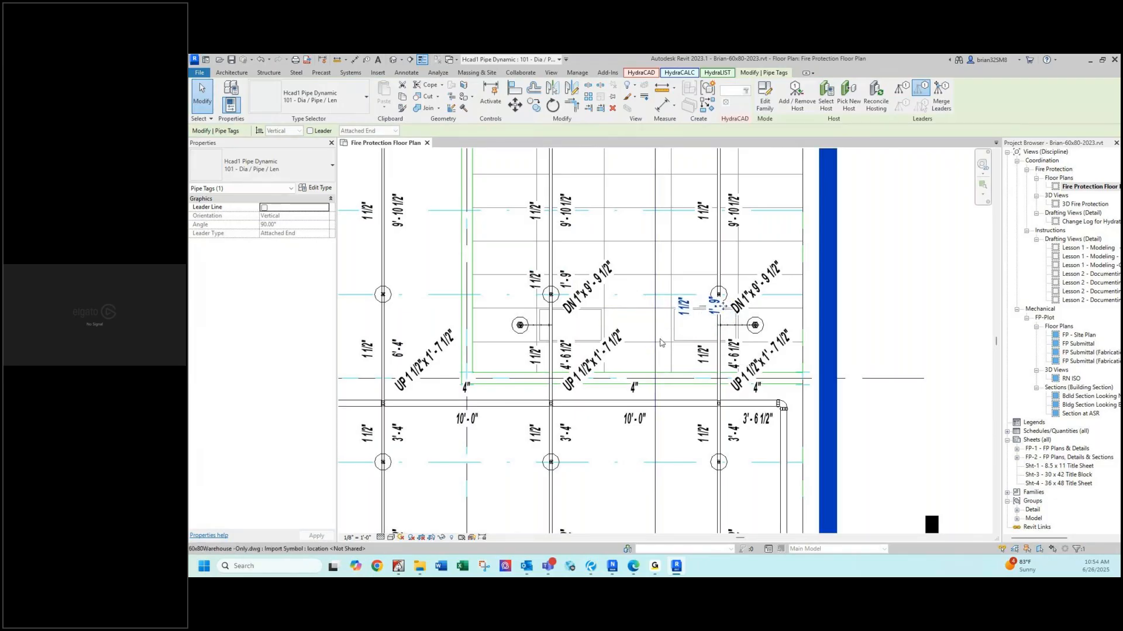
pyautogui.press('Down')
pyautogui.press('Down')
pyautogui.press('Down')
pyautogui.press('Down')
pyautogui.click(882, 424)
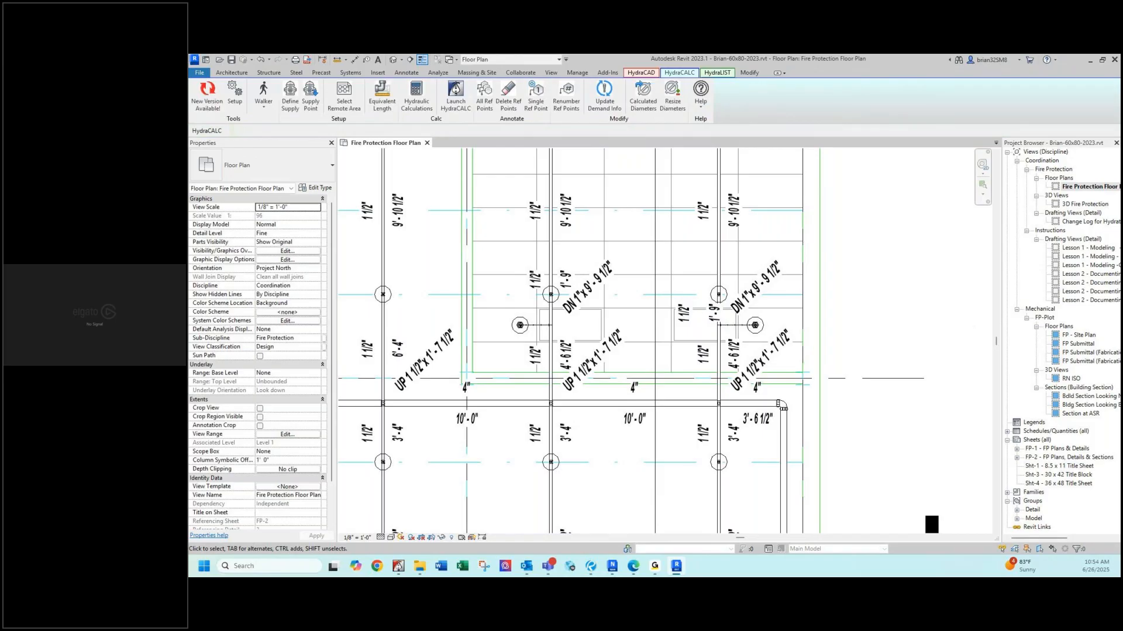
# Nudge the easternmost branch line's 1'-9" tag above its sprinkler and back to the right so its two values straddle the pipe.
pyautogui.click(684, 315)
pyautogui.press('Up')
pyautogui.press('Up')
pyautogui.press('Up')
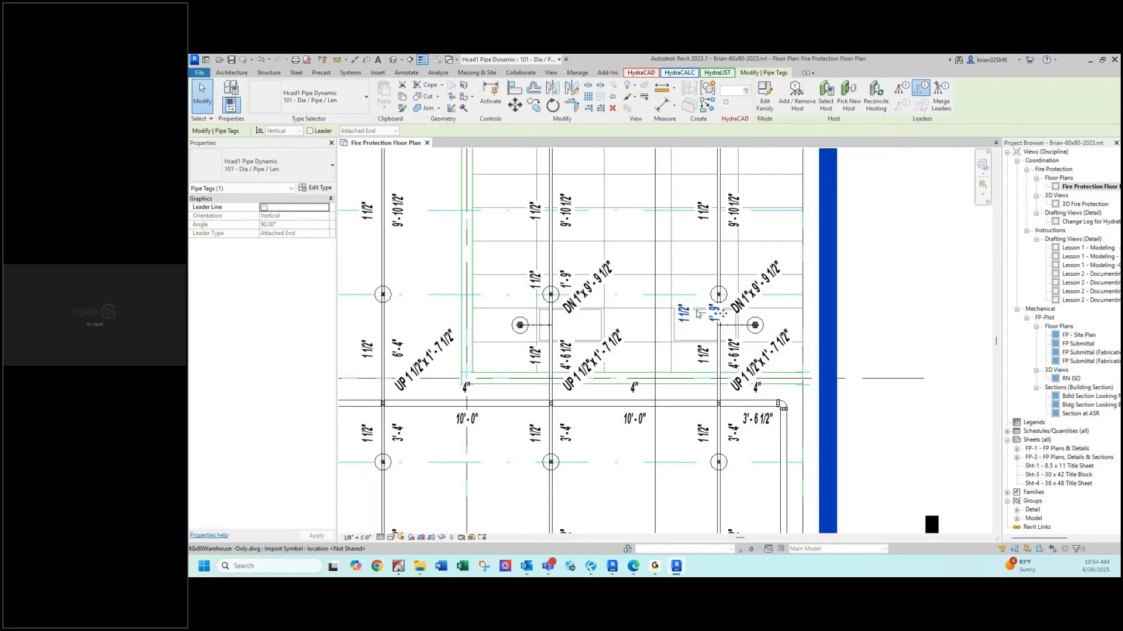
pyautogui.press('Up')
pyautogui.press('Up')
pyautogui.press('Up')
pyautogui.press('Up')
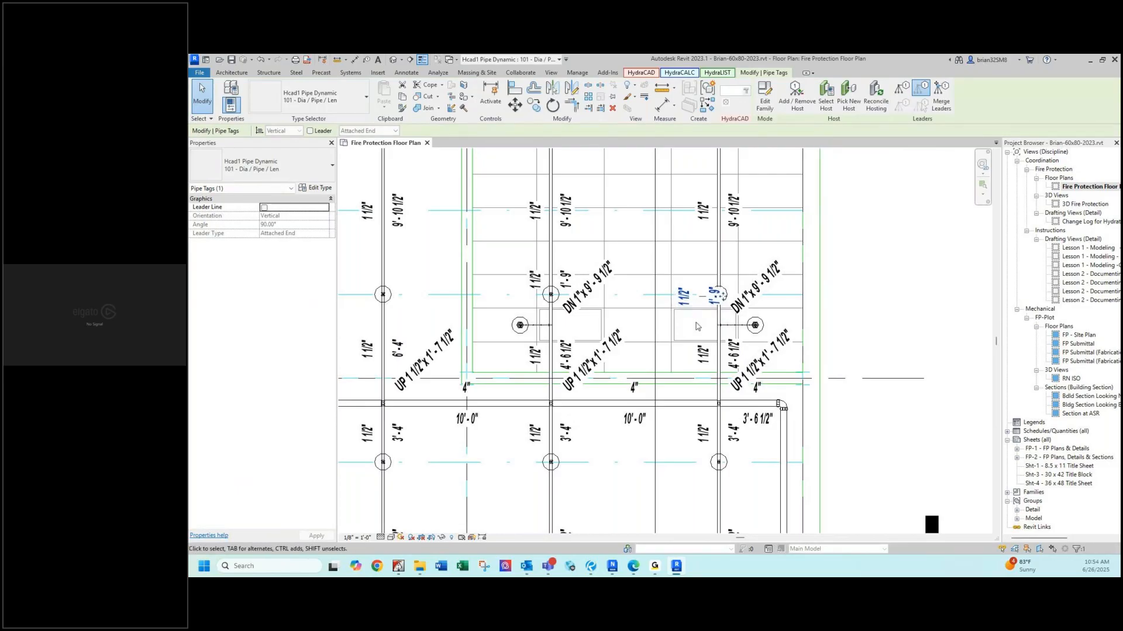
pyautogui.press('Up')
pyautogui.press('Up')
pyautogui.press('Right')
pyautogui.press('Right')
pyautogui.press('Right')
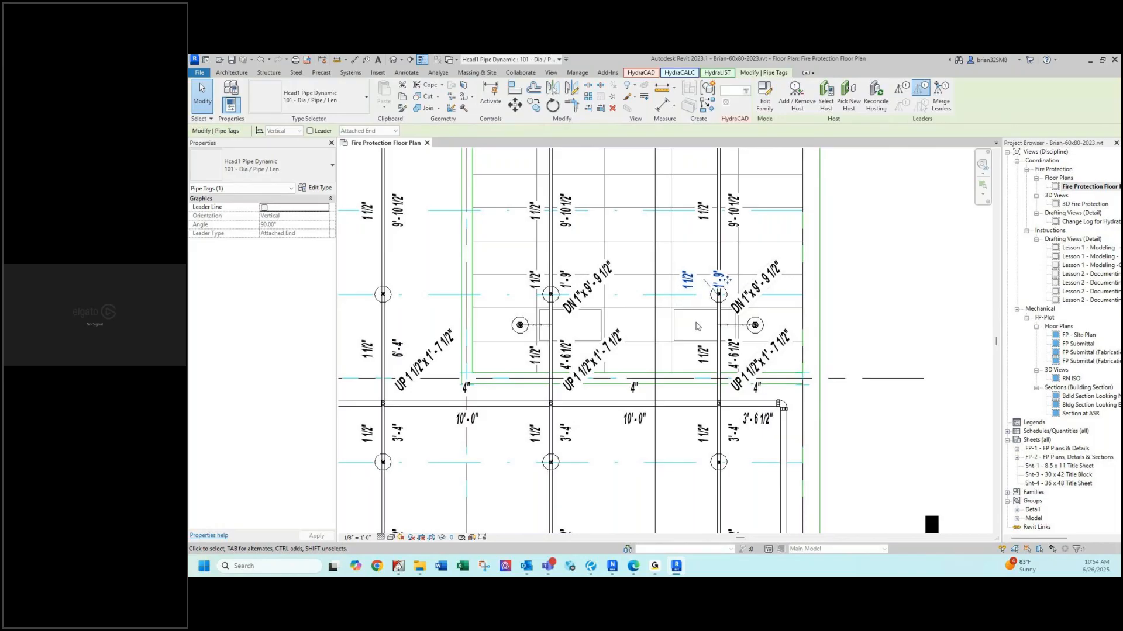
pyautogui.press('Right')
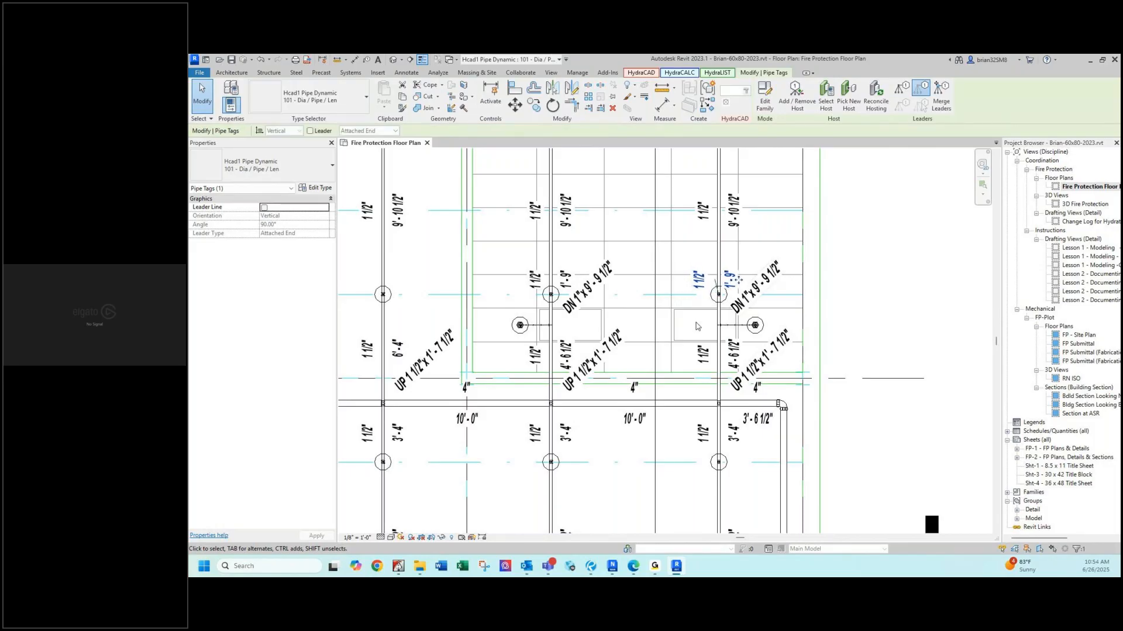
pyautogui.press('Up')
pyautogui.press('Up')
pyautogui.click(911, 296)
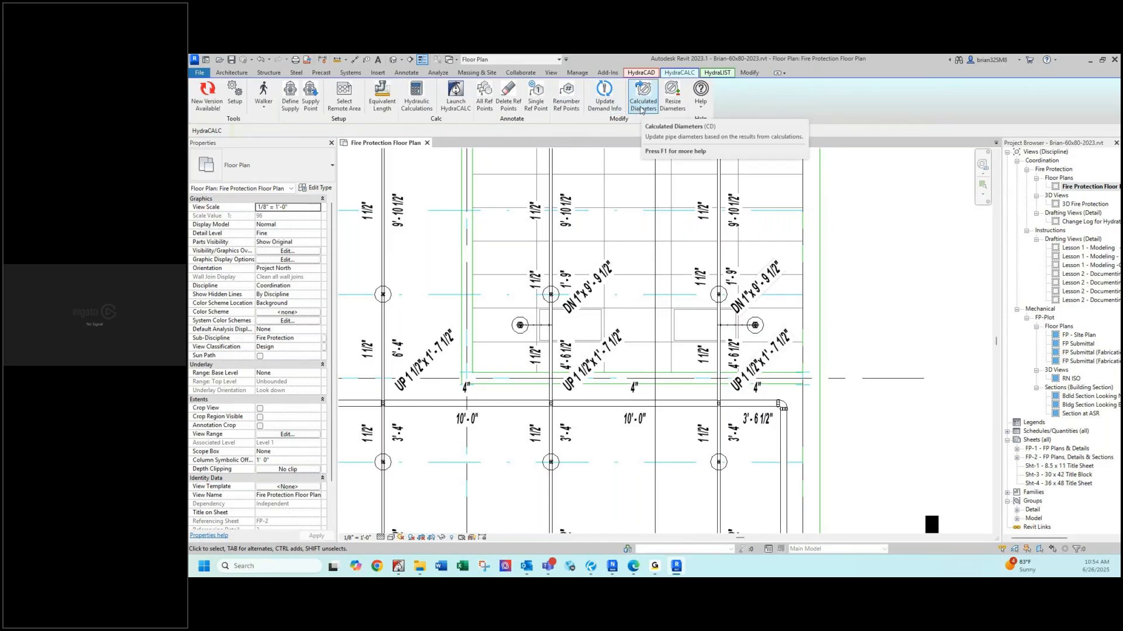
# Switch to the HydraCAD tools and save the project.
pyautogui.click(642, 72)
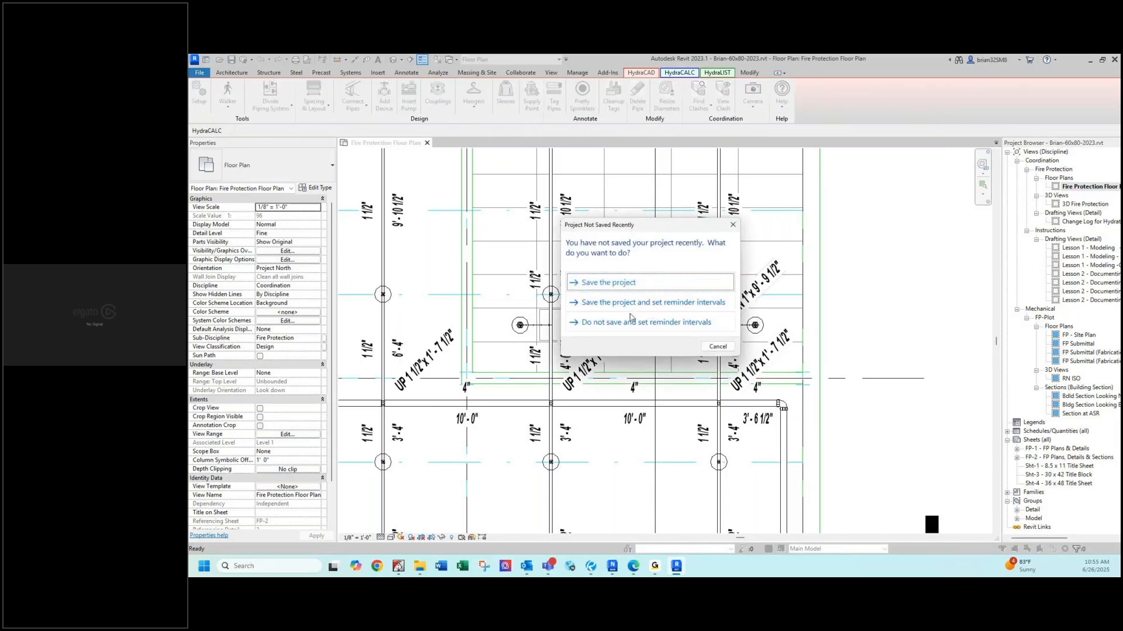
pyautogui.click(606, 284)
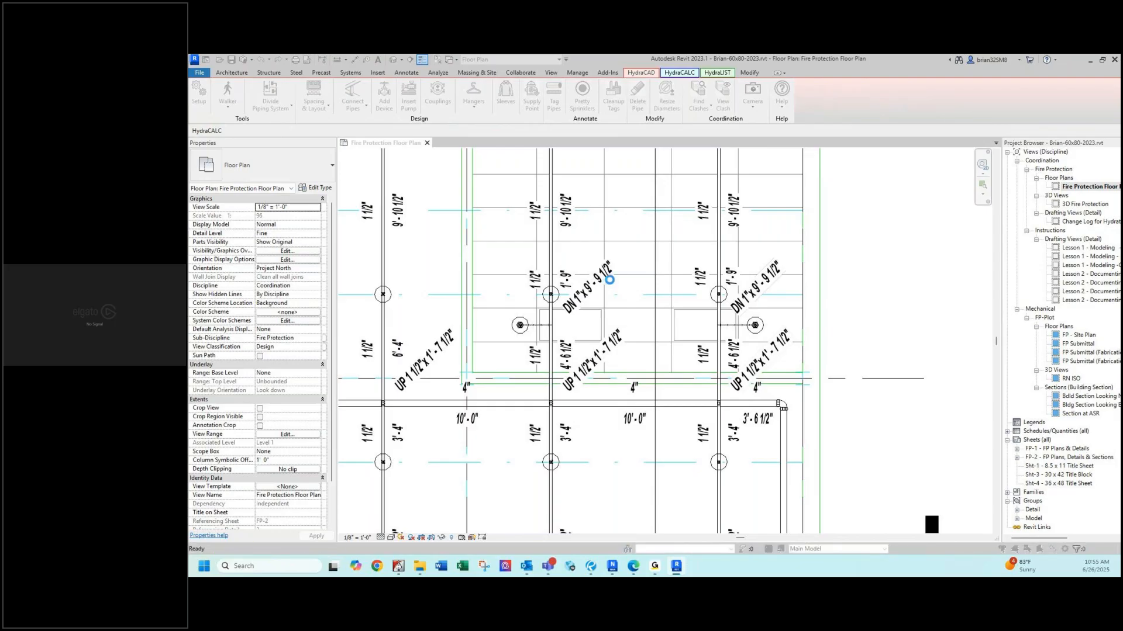
# Start a keyboard shortcuts import and browse to the Setup folder within HES, hydratec for revit, Data.
pyautogui.press('k')
pyautogui.press('s')
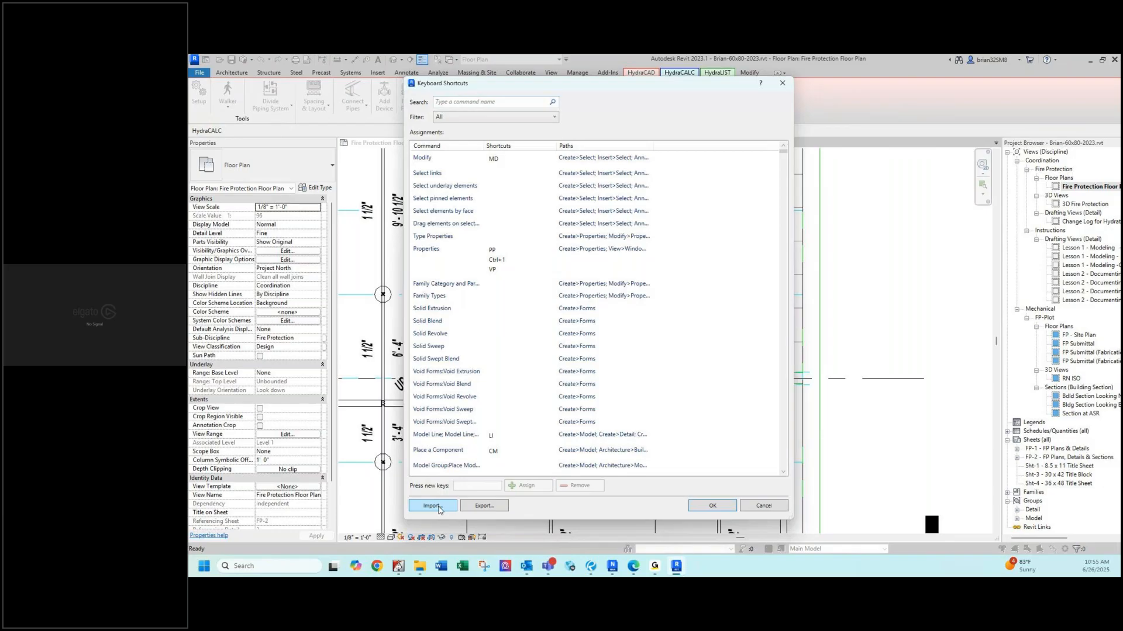
pyautogui.click(433, 506)
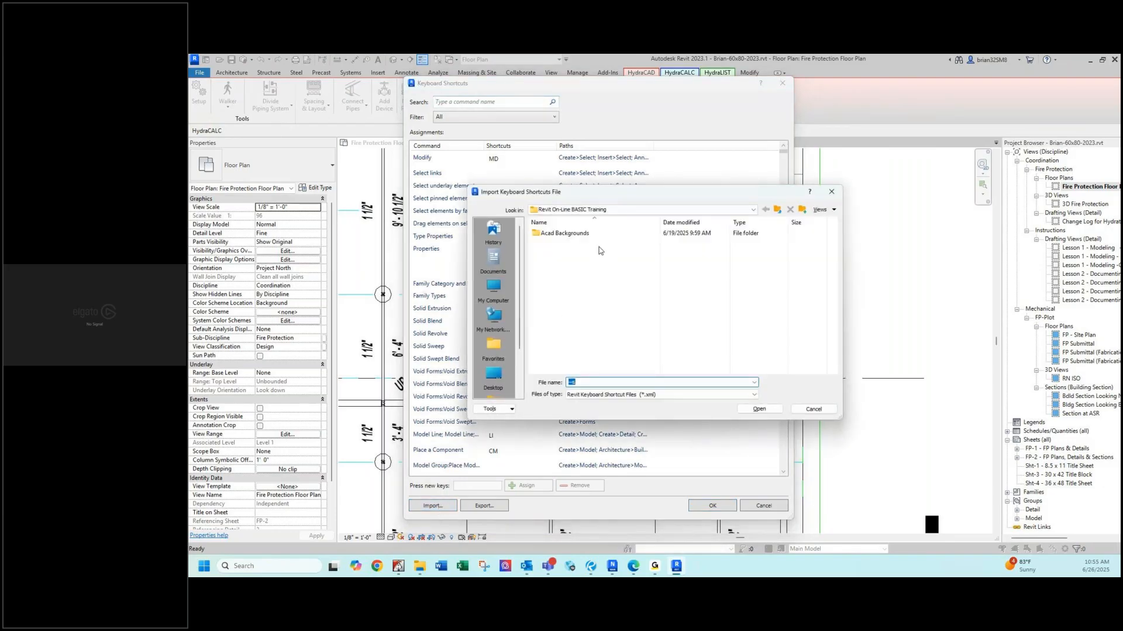
pyautogui.click(754, 210)
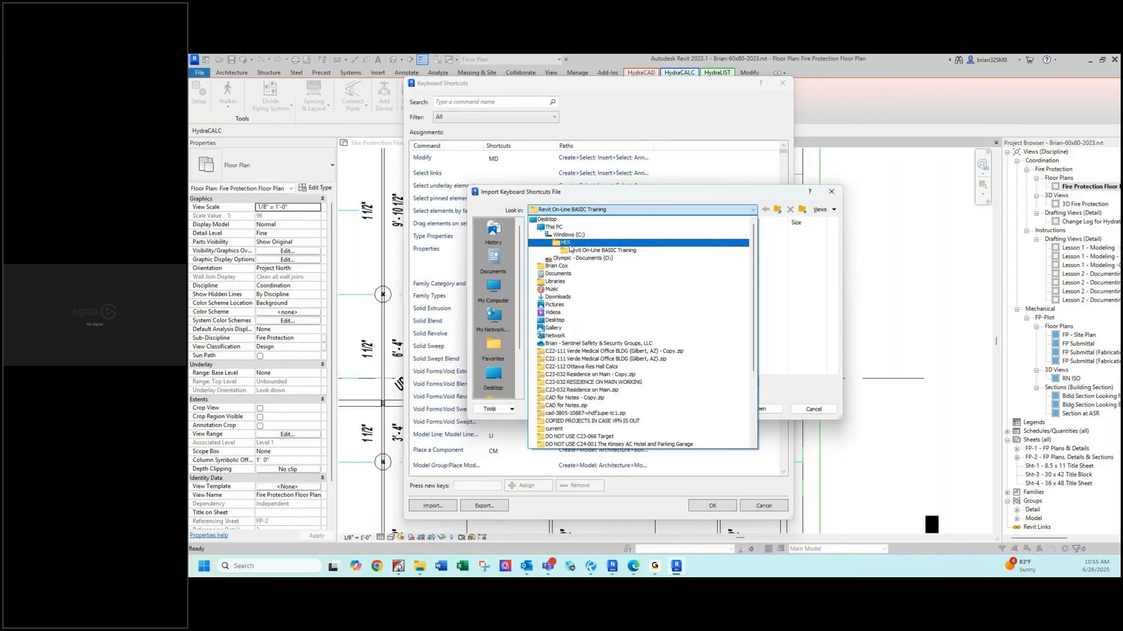
pyautogui.click(563, 238)
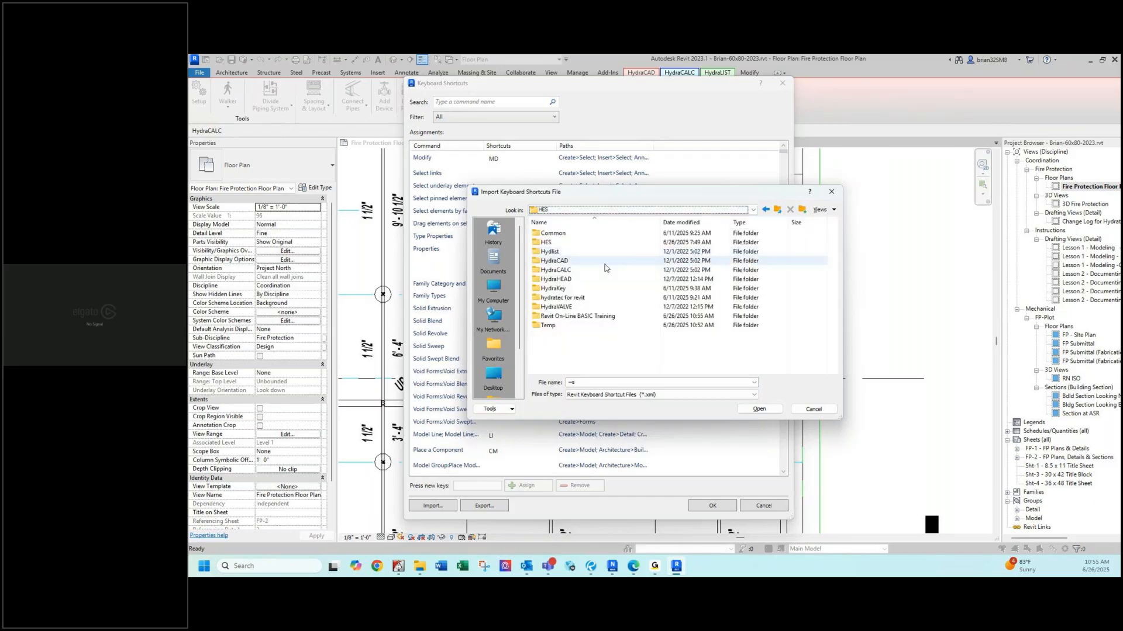
pyautogui.doubleClick(550, 295)
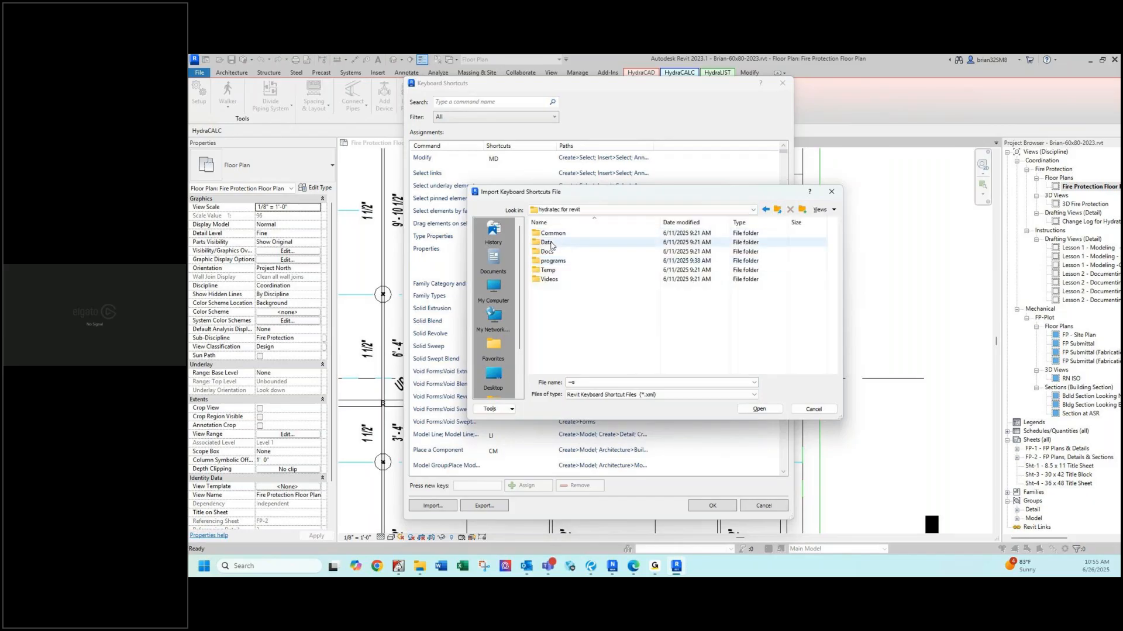
pyautogui.doubleClick(547, 242)
pyautogui.doubleClick(566, 252)
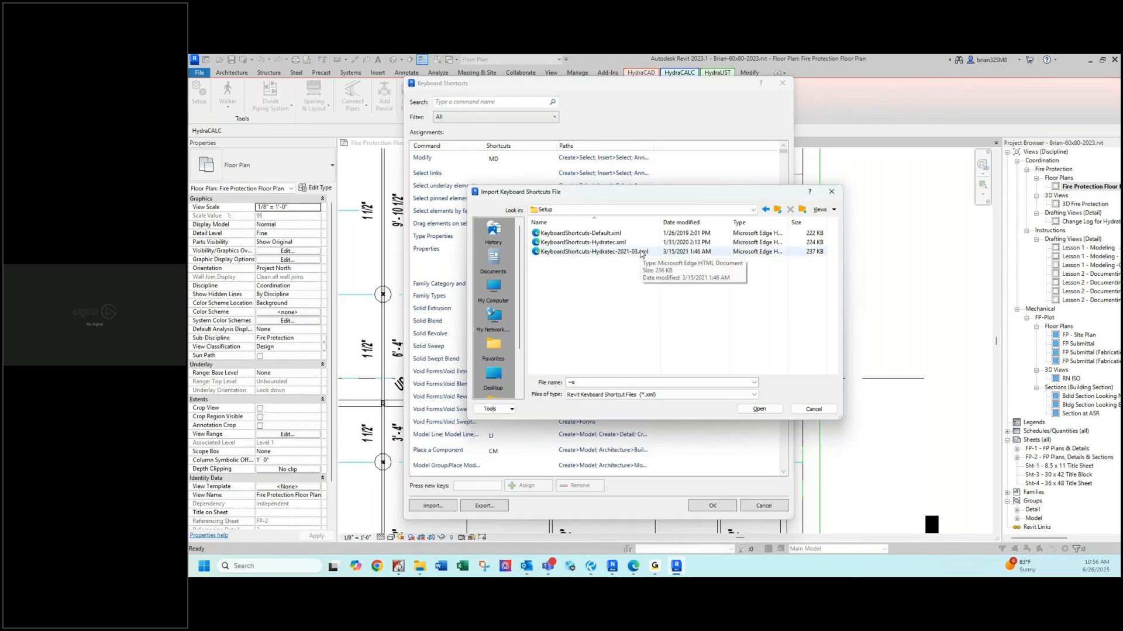
# Import KeyboardShortcuts-Hydratec-2021-03.xml, overwrite the existing shortcut settings, and accept the keyboard shortcuts.
pyautogui.click(627, 259)
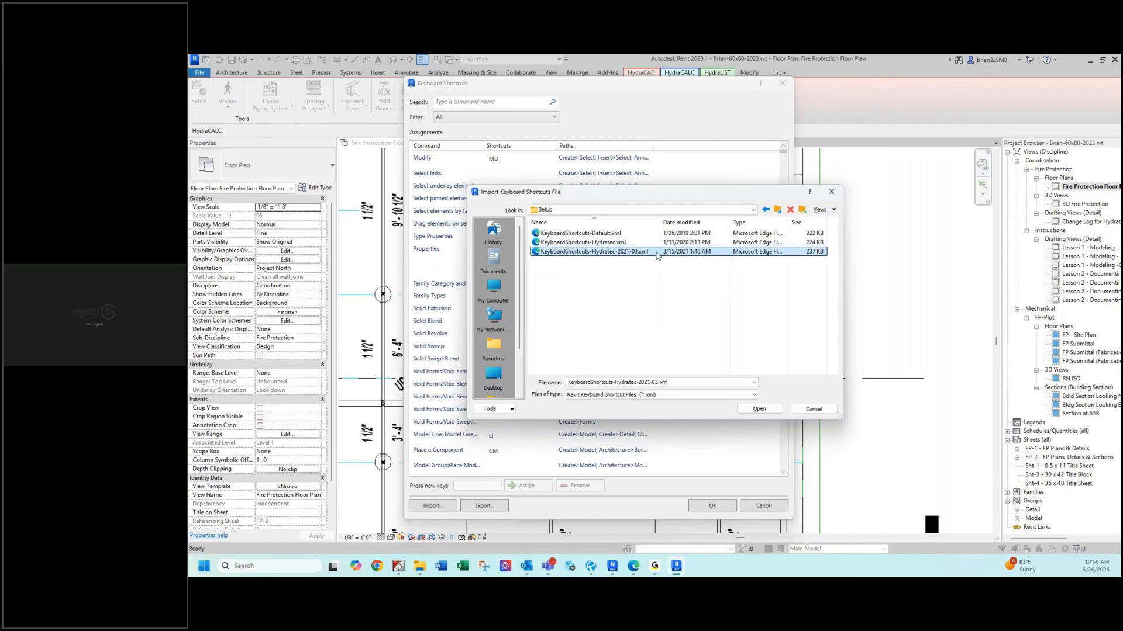
pyautogui.click(763, 409)
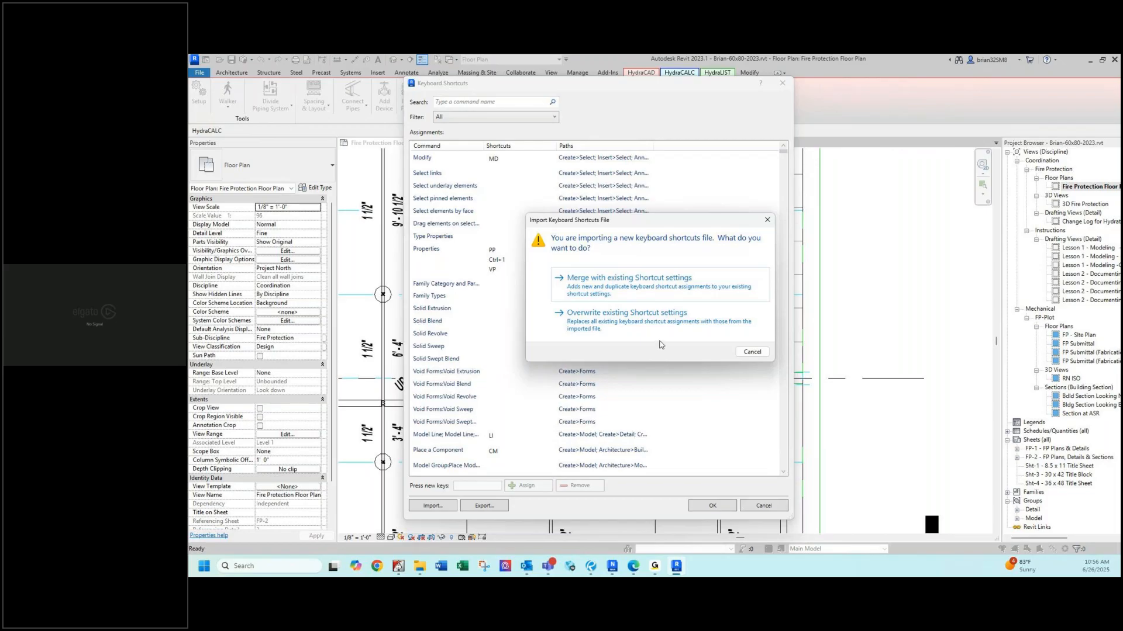
pyautogui.click(603, 325)
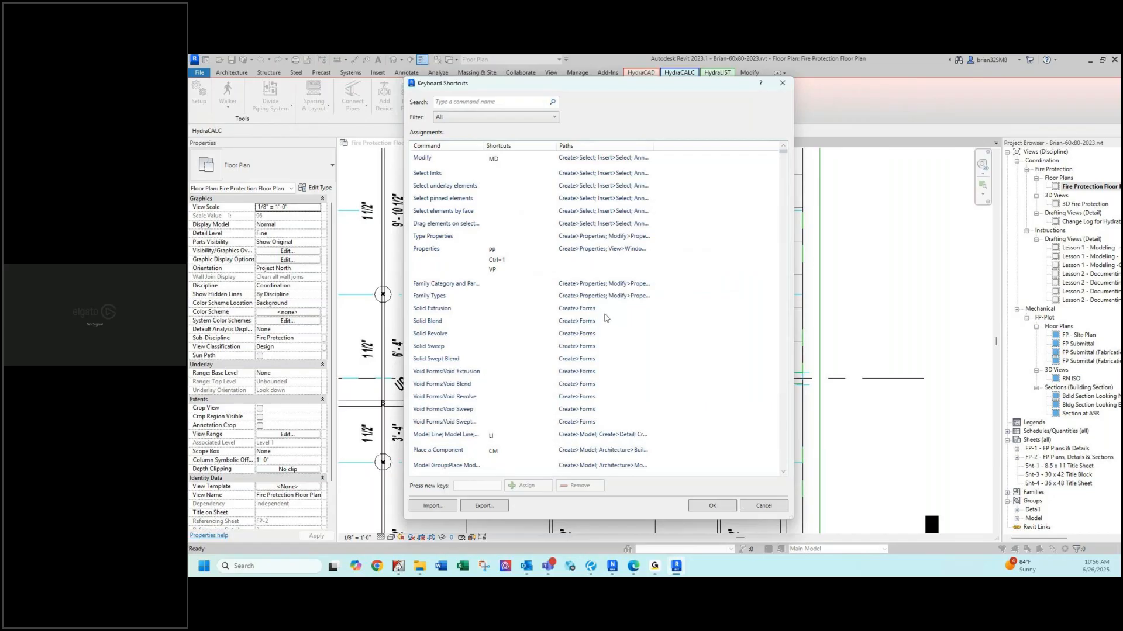
pyautogui.click(713, 507)
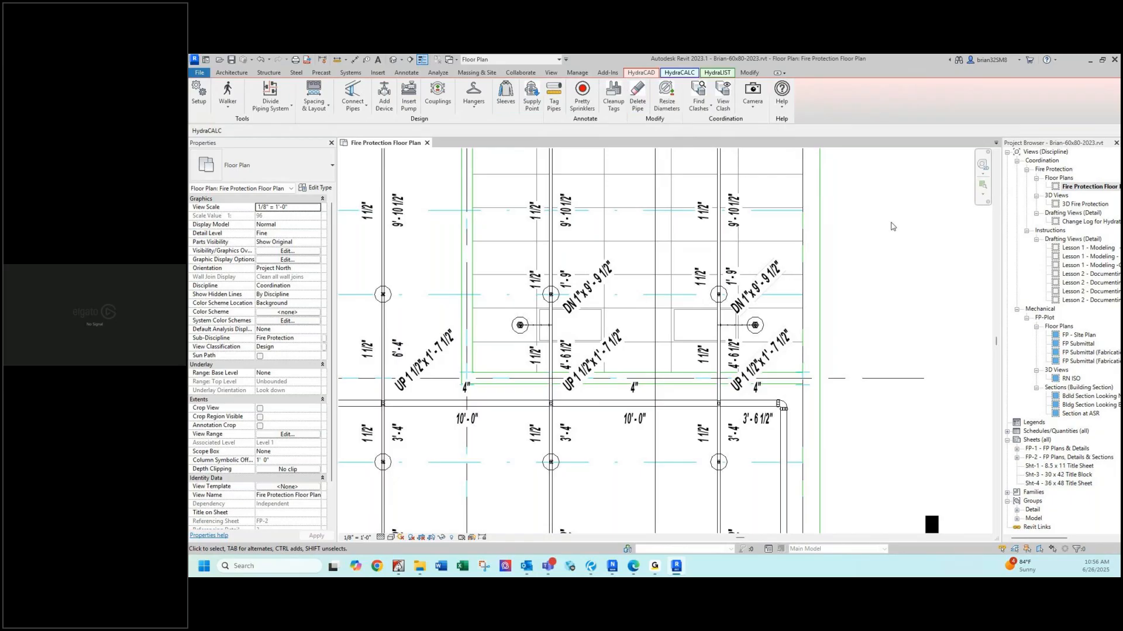
# Bring the Lesson 3 - Calculating training PDF into view and read slides 26 and 27 on tagging pipes and retrieving calculated sizes.
pyautogui.press('z')
pyautogui.press('r')
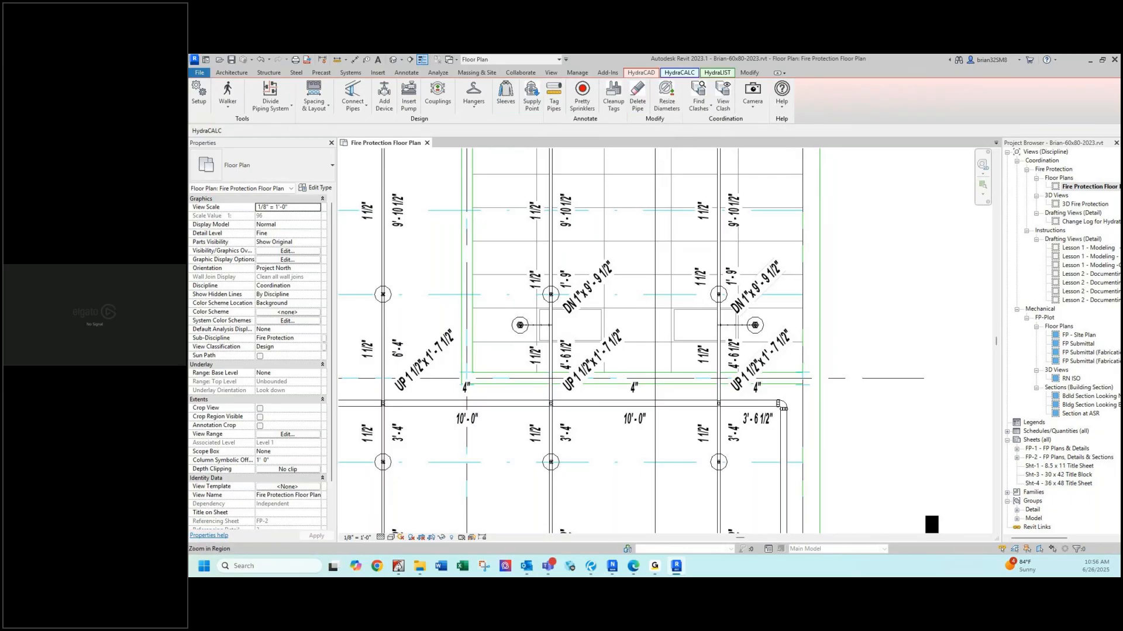
pyautogui.moveTo(1121, 204); pyautogui.dragTo(609, 95)
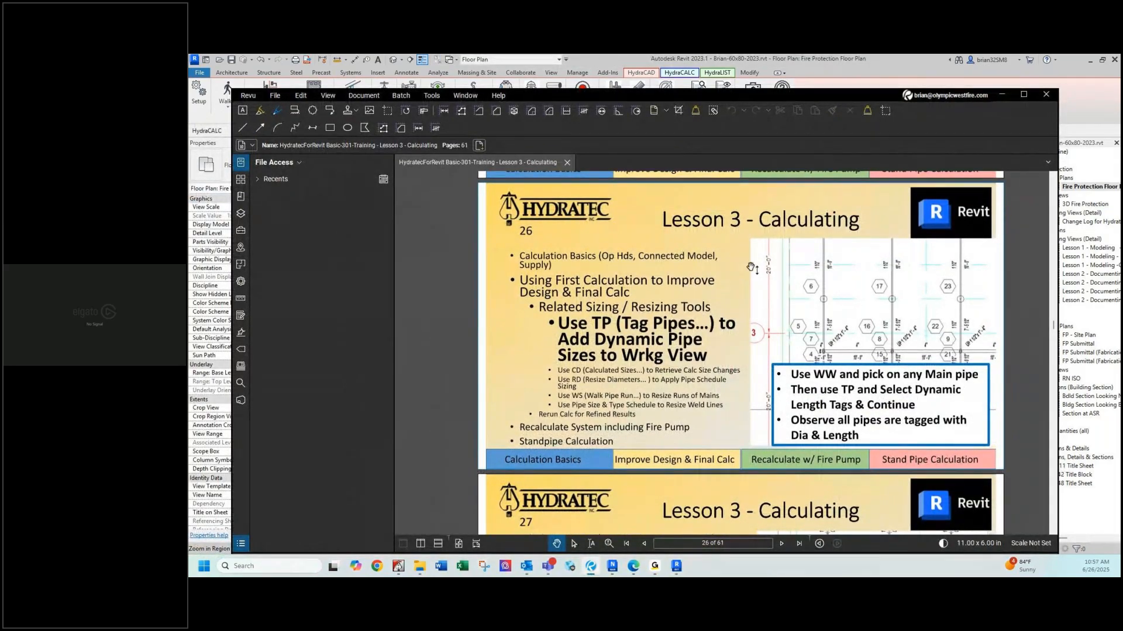
pyautogui.scroll(-1, 699, 338)
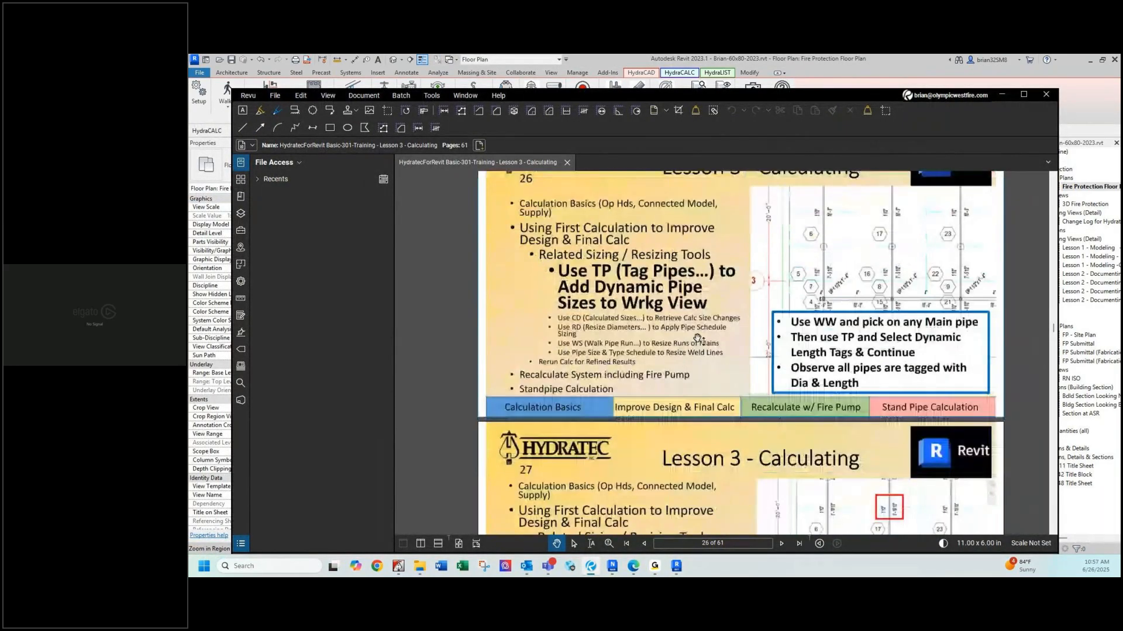
pyautogui.scroll(-4, 698, 338)
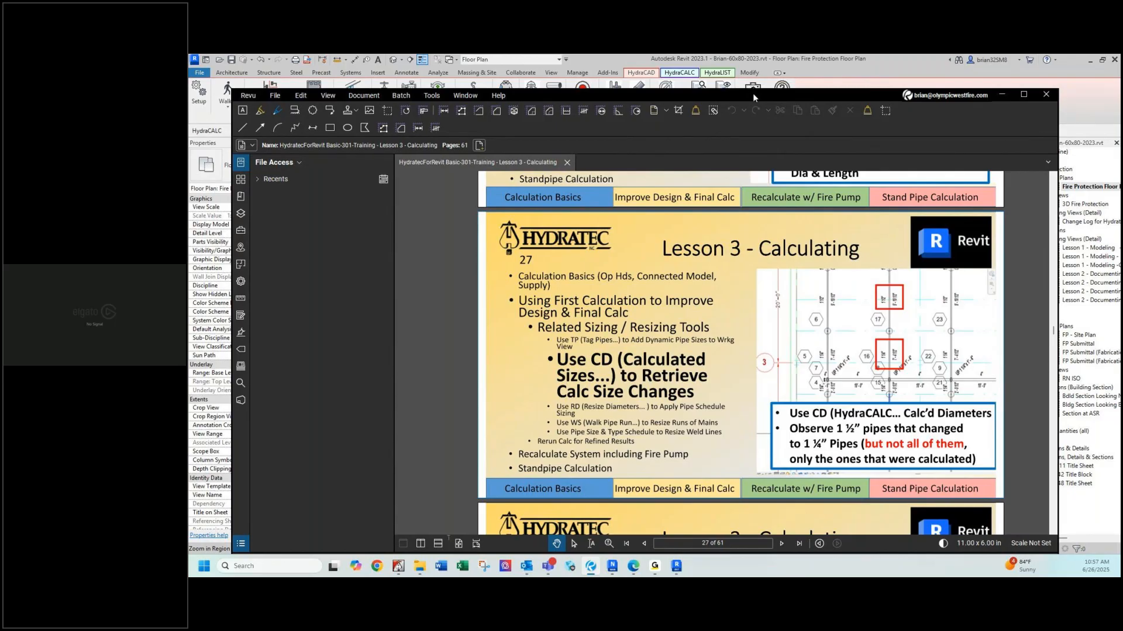
pyautogui.moveTo(752, 93); pyautogui.dragTo(1122, 93)
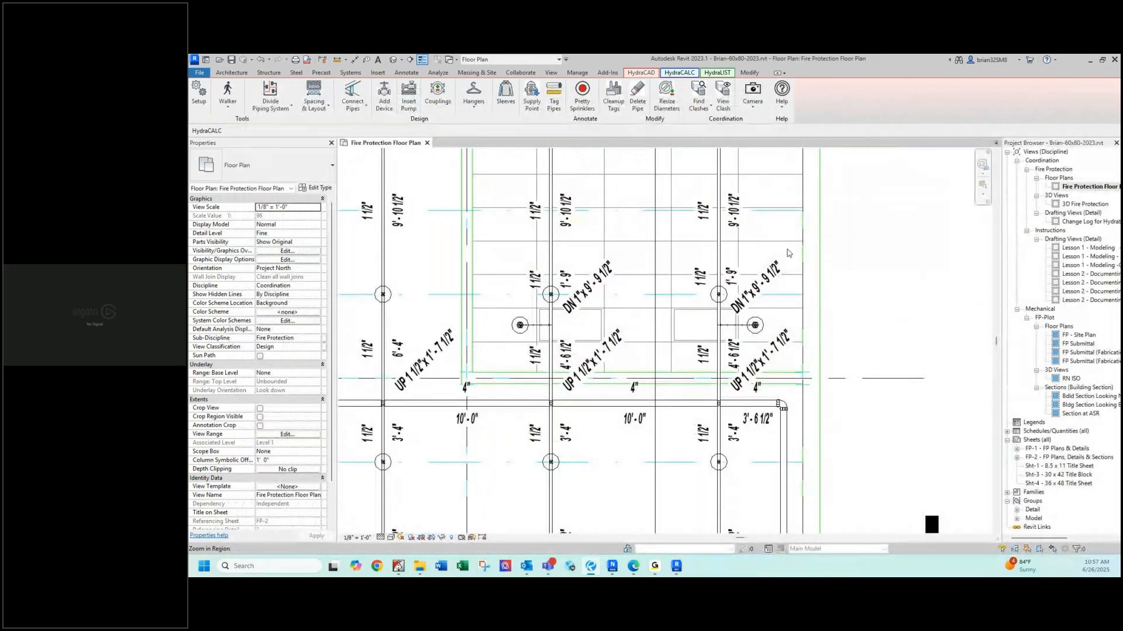
# Try updating the pipe diameters from the hydraulic calculation results with Calculated Diameters, and undo the update.
pyautogui.scroll(-2, 817, 364)
pyautogui.scroll(-1, 818, 364)
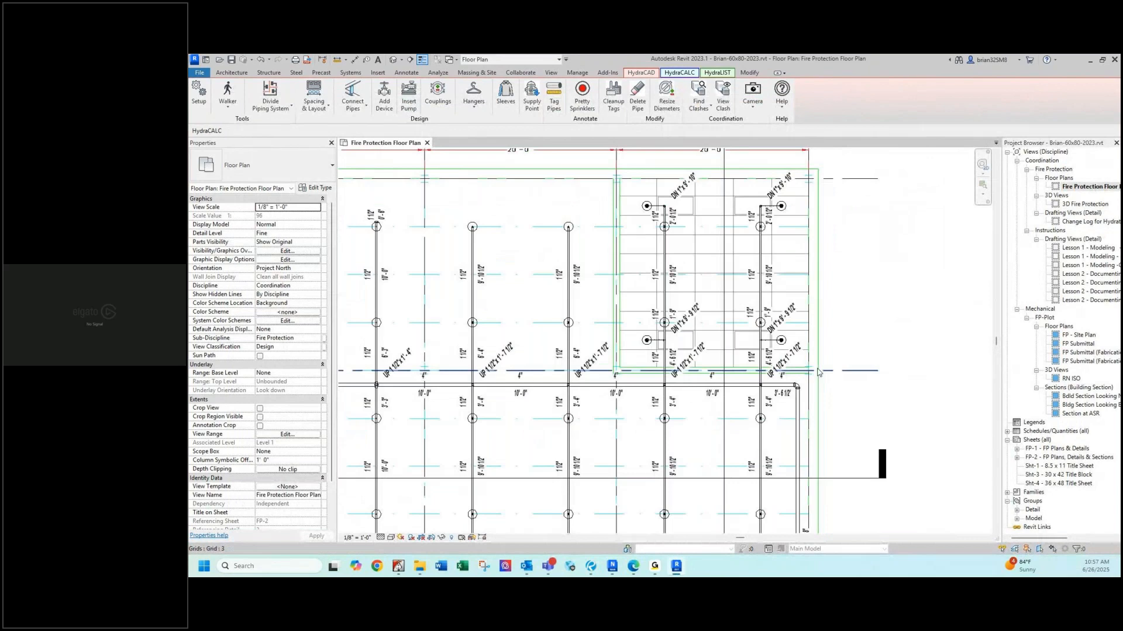
pyautogui.scroll(-4, 792, 361)
pyautogui.moveTo(514, 428); pyautogui.dragTo(639, 359, button='middle')
pyautogui.scroll(5, 509, 388)
pyautogui.scroll(1, 508, 388)
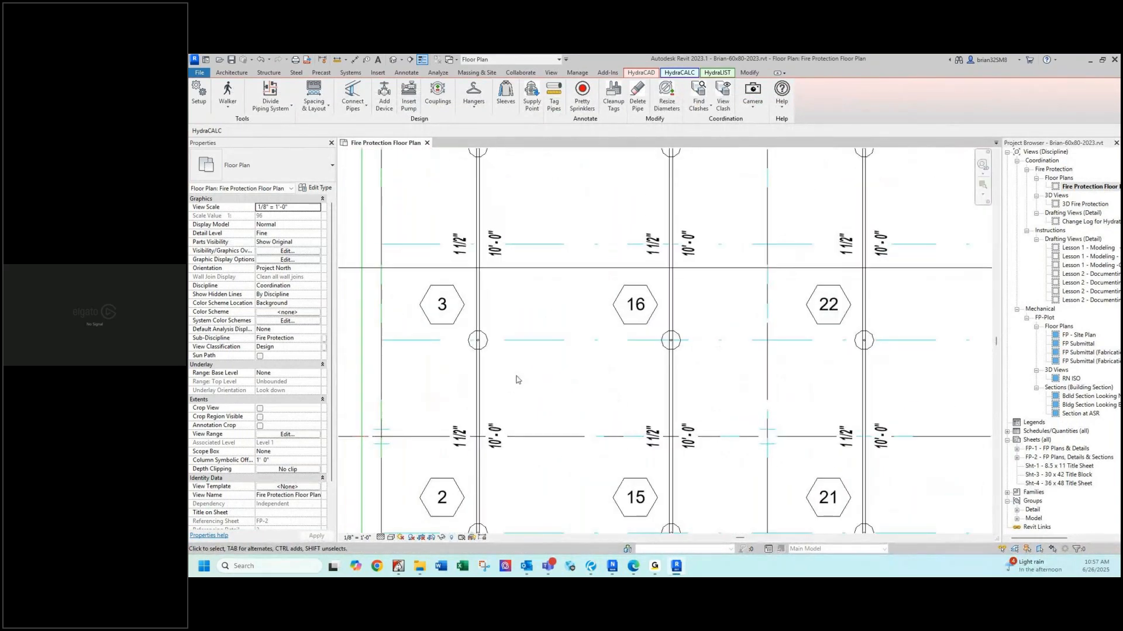
pyautogui.moveTo(542, 385); pyautogui.dragTo(526, 327, button='middle')
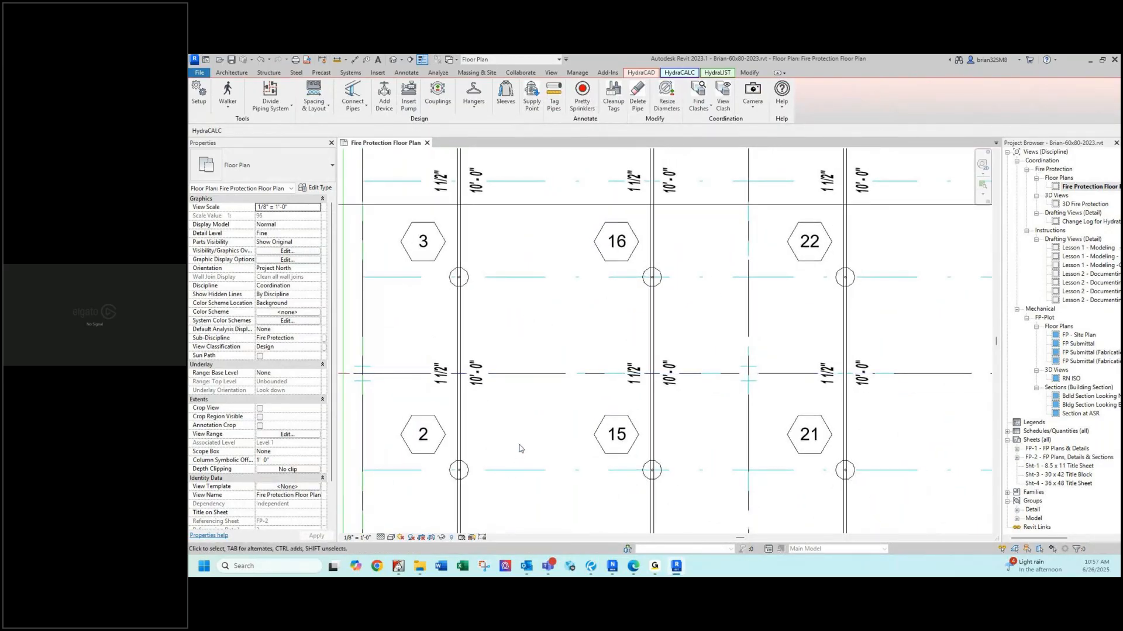
pyautogui.scroll(-2, 513, 454)
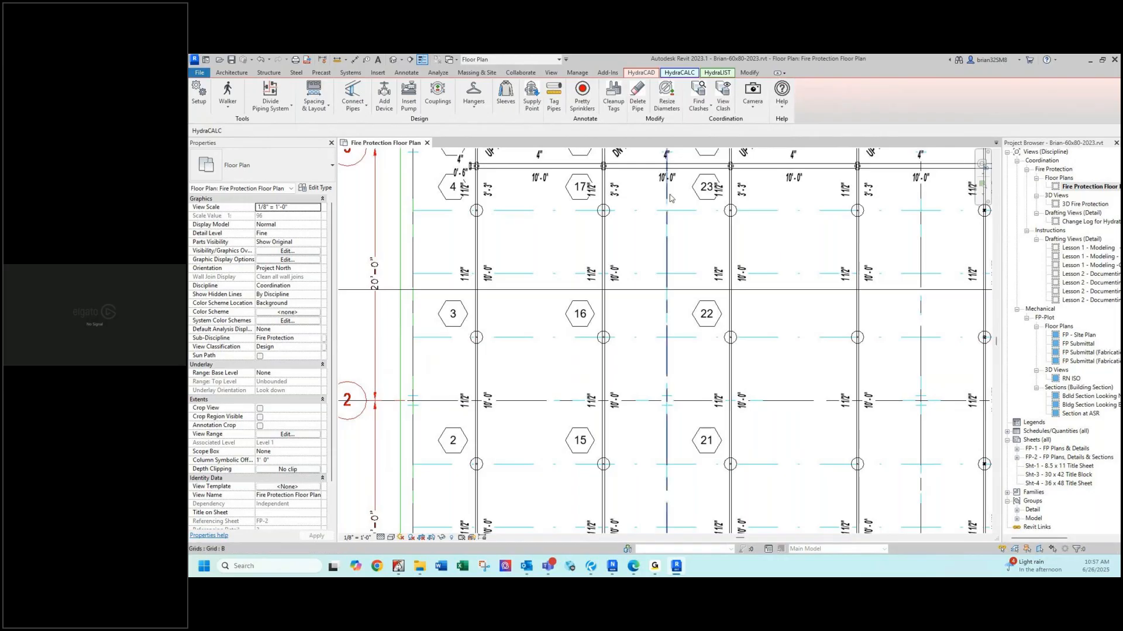
pyautogui.click(678, 73)
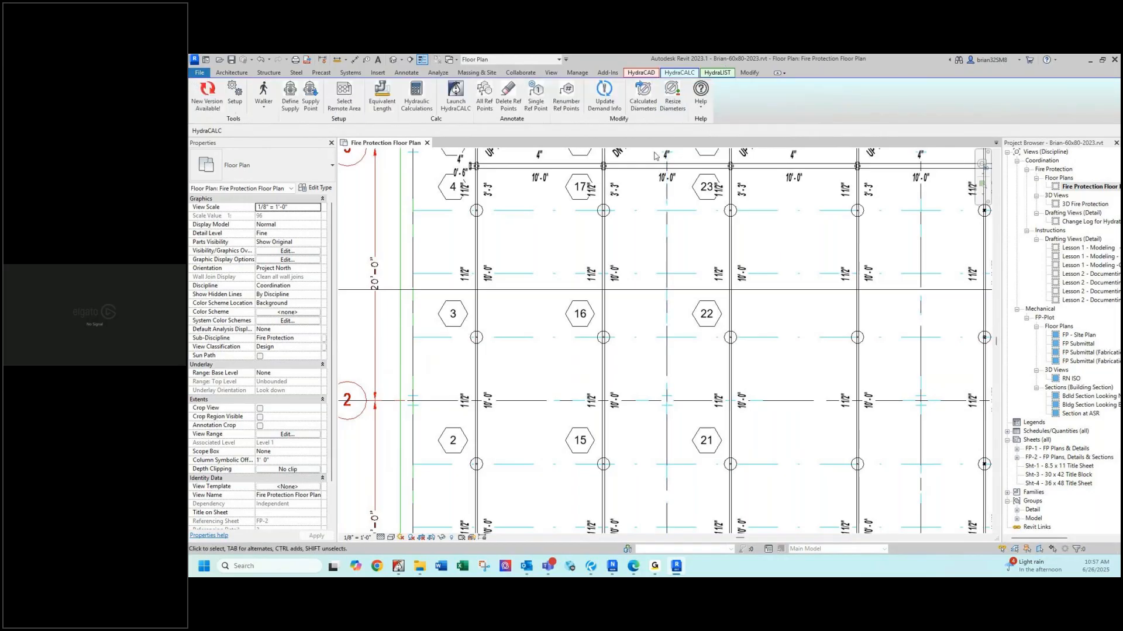
pyautogui.click(647, 104)
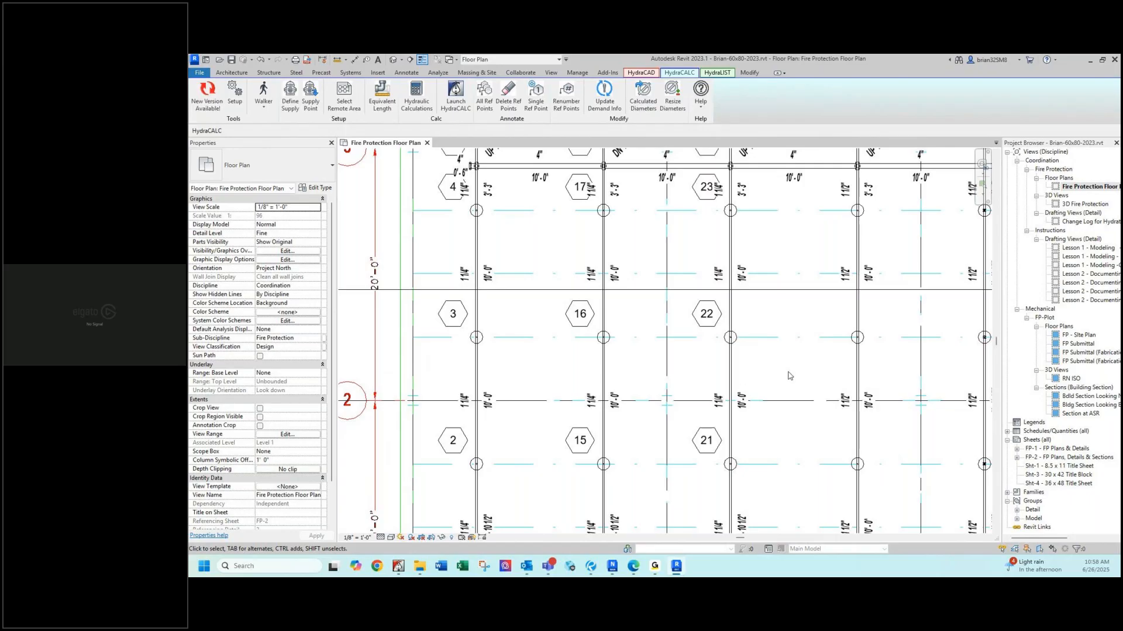
pyautogui.click(260, 61)
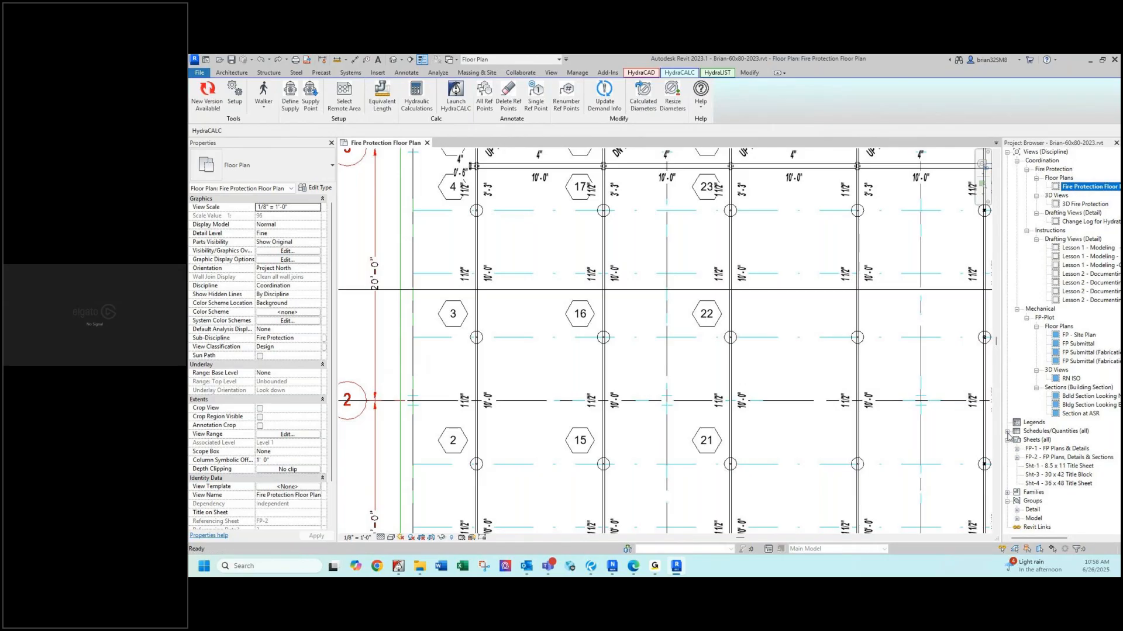
# Open the Pipe Size & Type Schedule and enlarge it to read the pipe counts, diameters and types.
pyautogui.click(1007, 431)
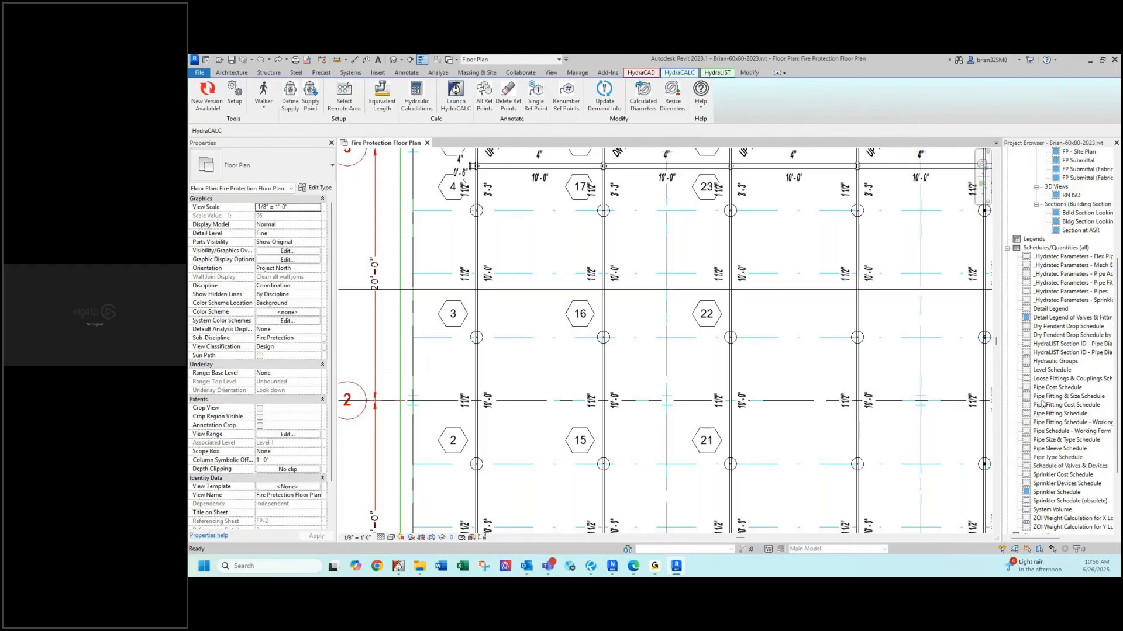
pyautogui.click(1039, 441)
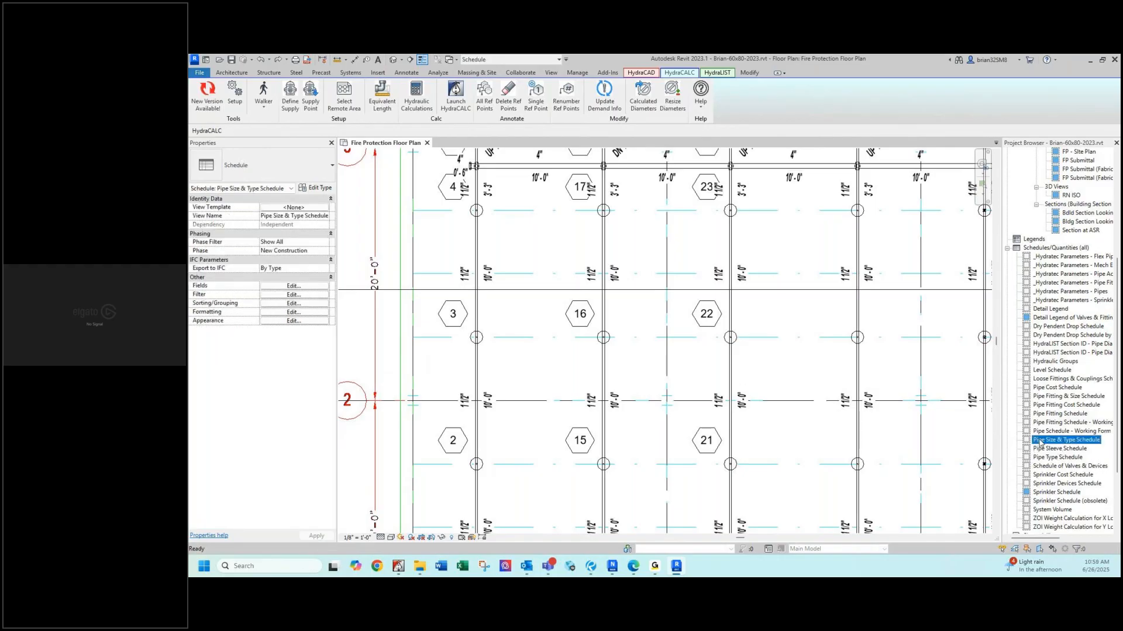
pyautogui.doubleClick(1040, 442)
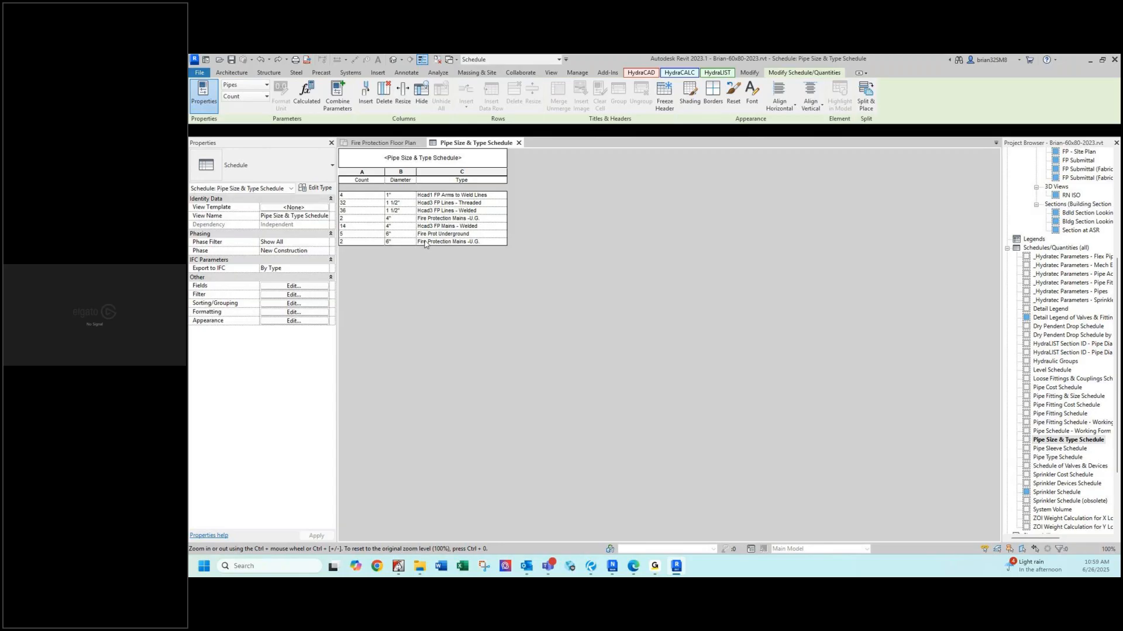
pyautogui.keyDown('ctrl'); pyautogui.scroll(2, 436, 234); pyautogui.keyUp('ctrl')
pyautogui.keyDown('ctrl'); pyautogui.scroll(3, 466, 229); pyautogui.keyUp('ctrl')
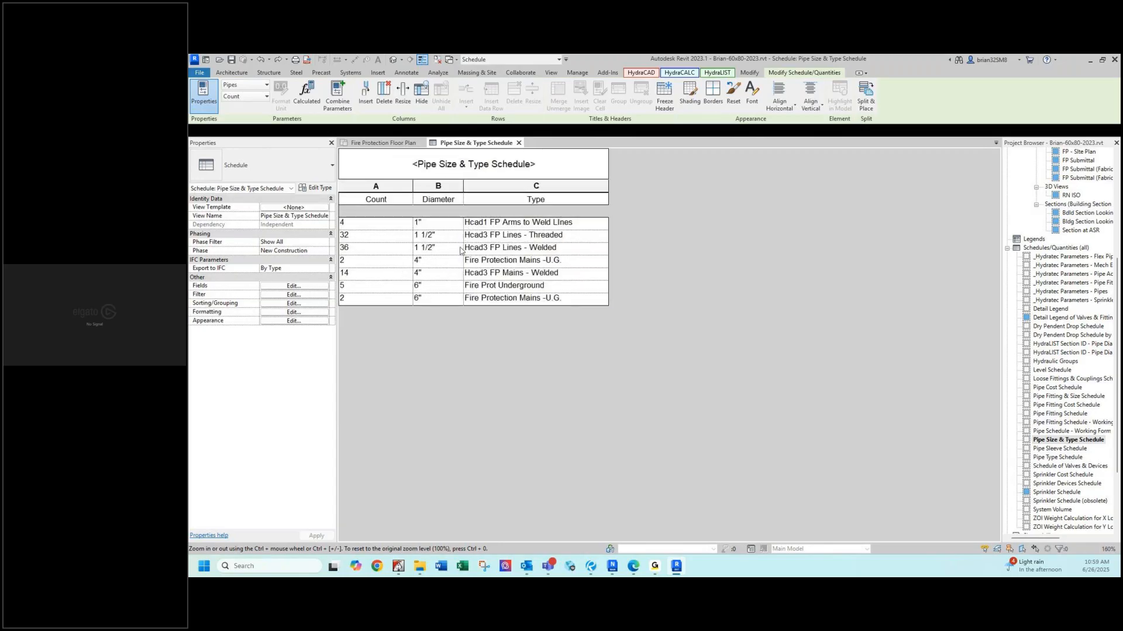
pyautogui.keyDown('ctrl'); pyautogui.scroll(1, 466, 245); pyautogui.keyUp('ctrl')
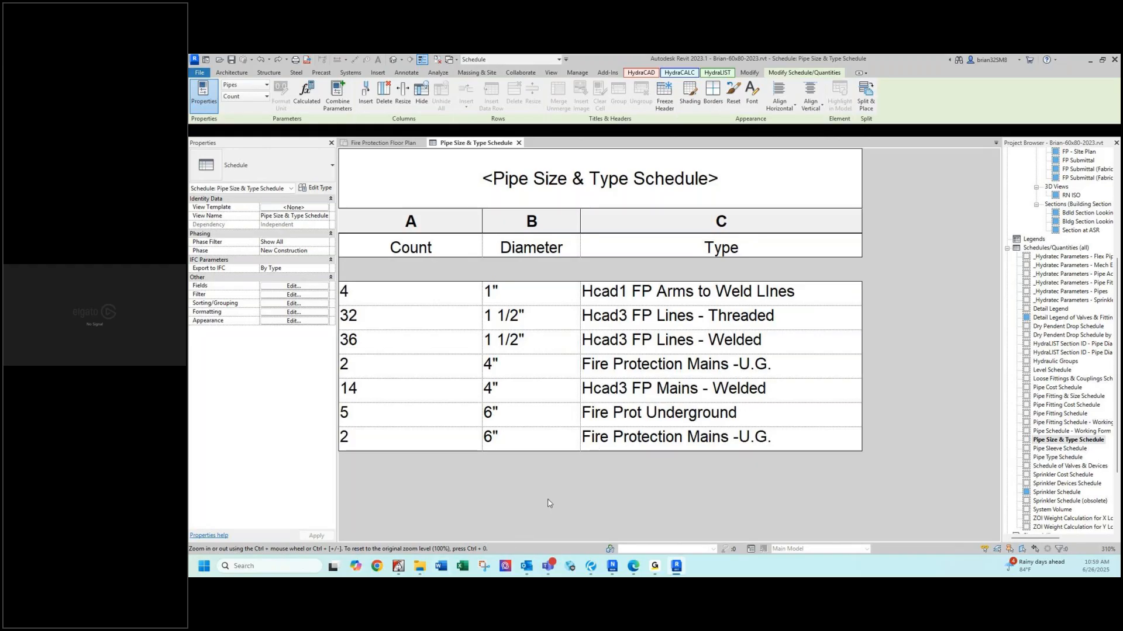
pyautogui.keyDown('ctrl'); pyautogui.scroll(-3, 545, 508); pyautogui.keyUp('ctrl')
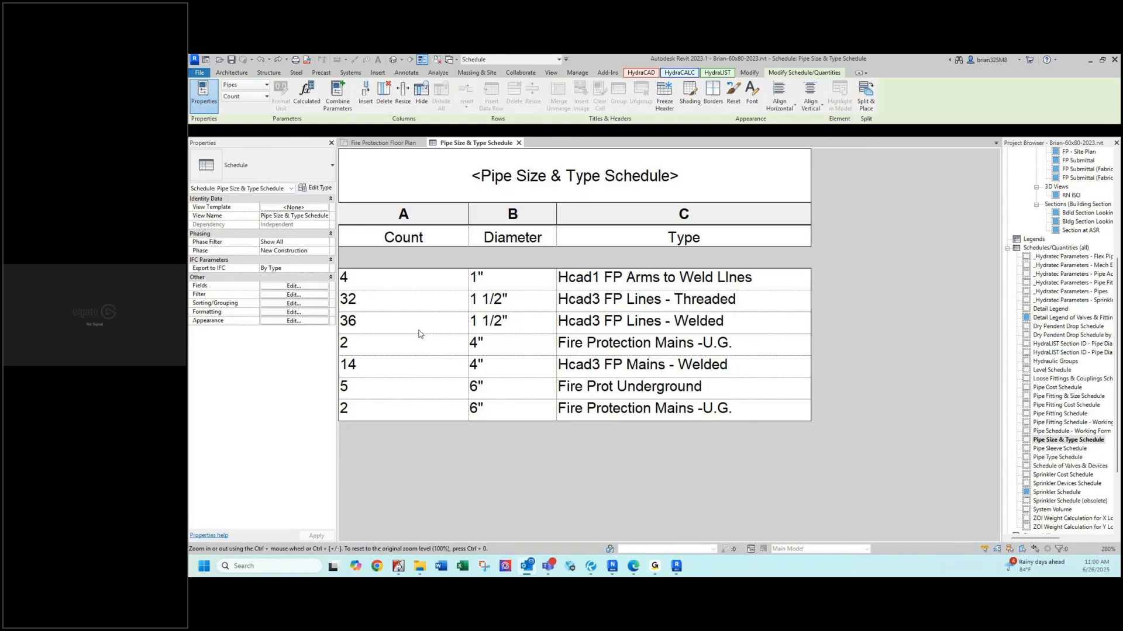
# Set the diameter of the Hcad3 FP Lines - Welded and Threaded rows to 1 1/4" and close the schedule.
pyautogui.click(536, 330)
pyautogui.click(536, 331)
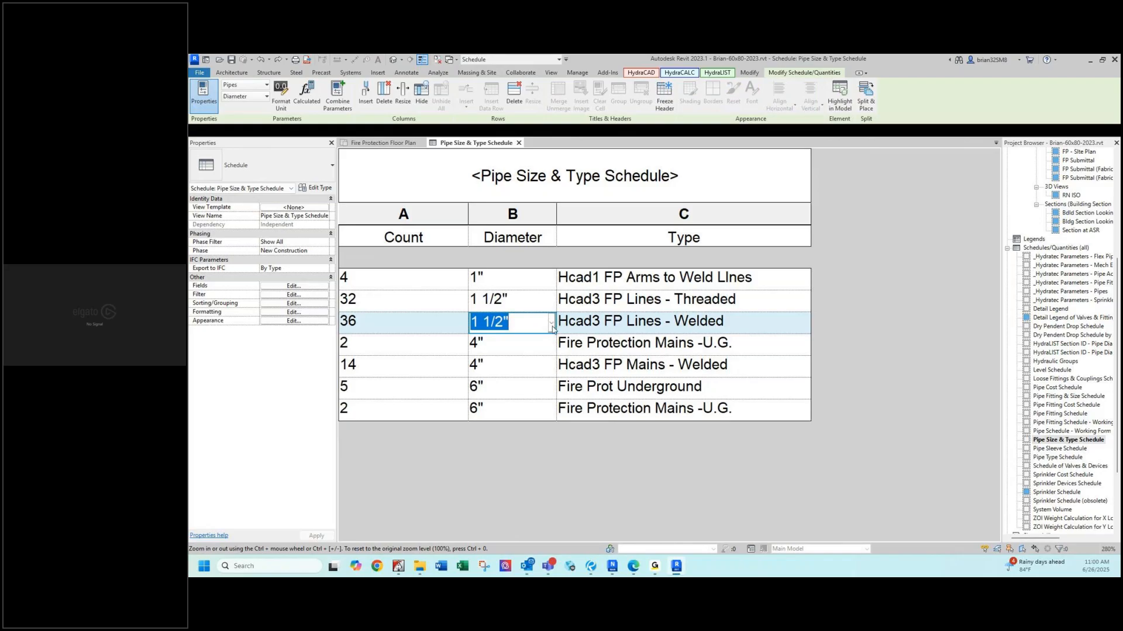
pyautogui.click(551, 323)
pyautogui.click(507, 346)
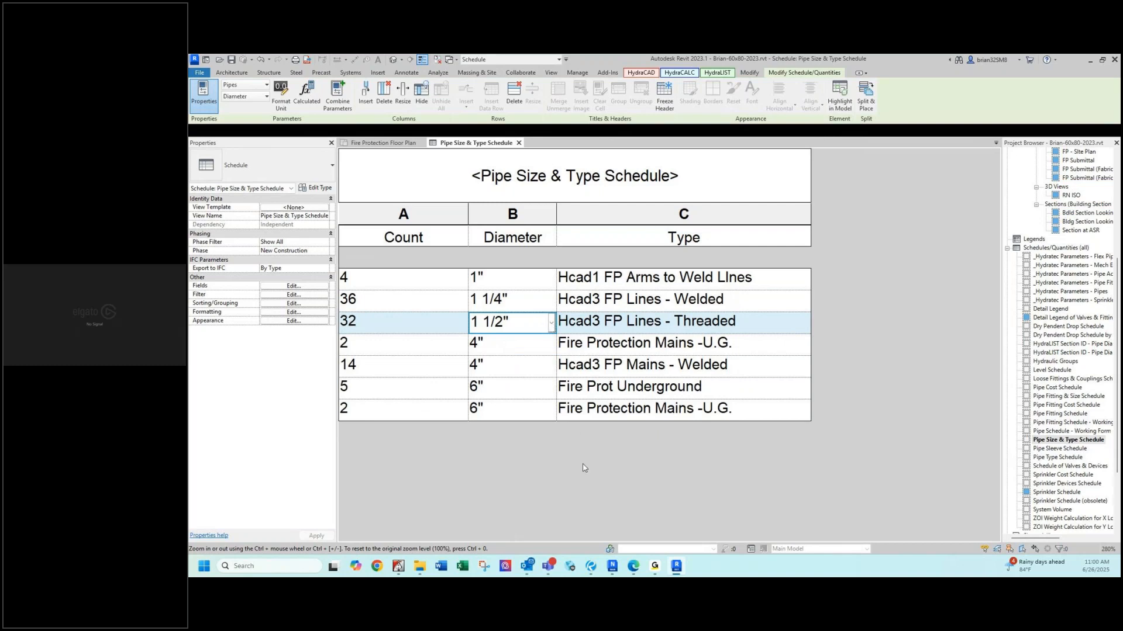
pyautogui.click(552, 325)
pyautogui.click(505, 344)
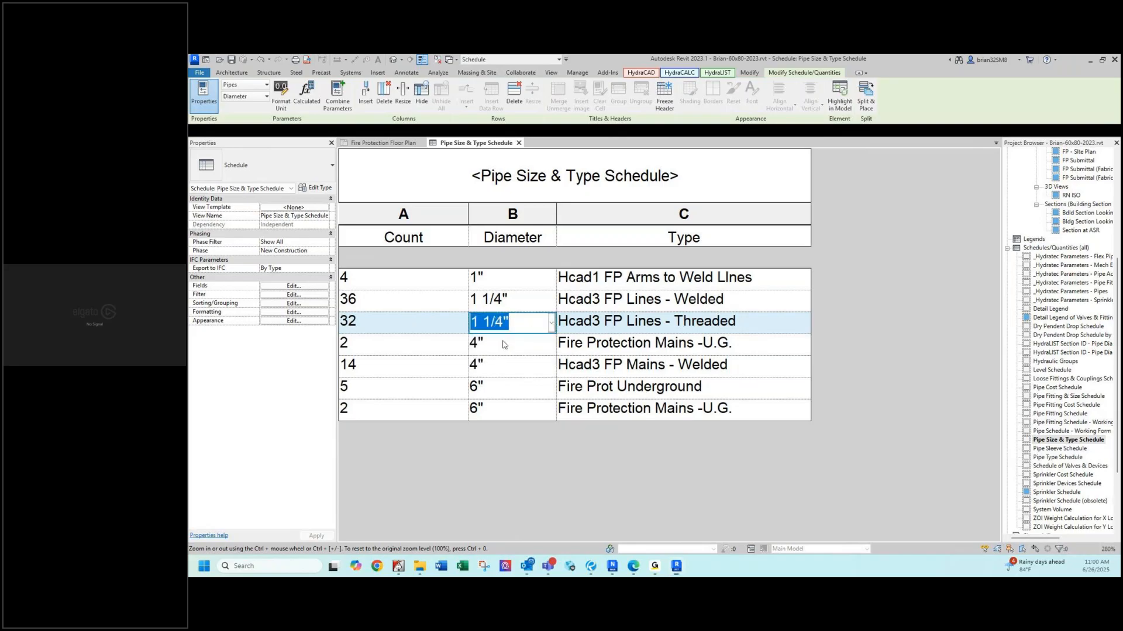
pyautogui.click(521, 431)
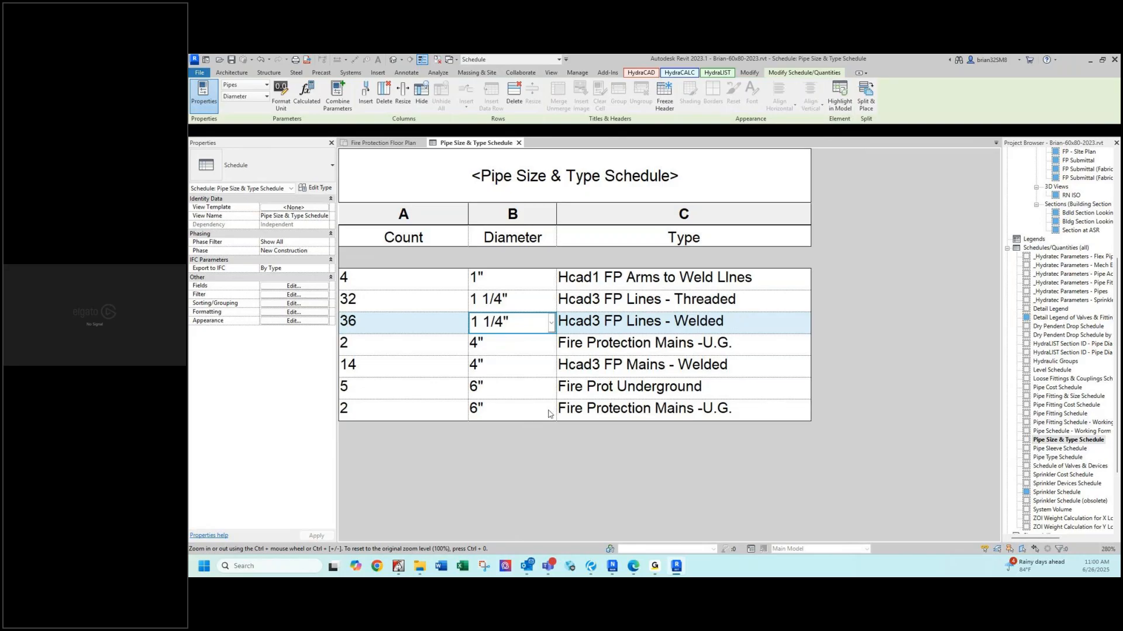
pyautogui.click(518, 144)
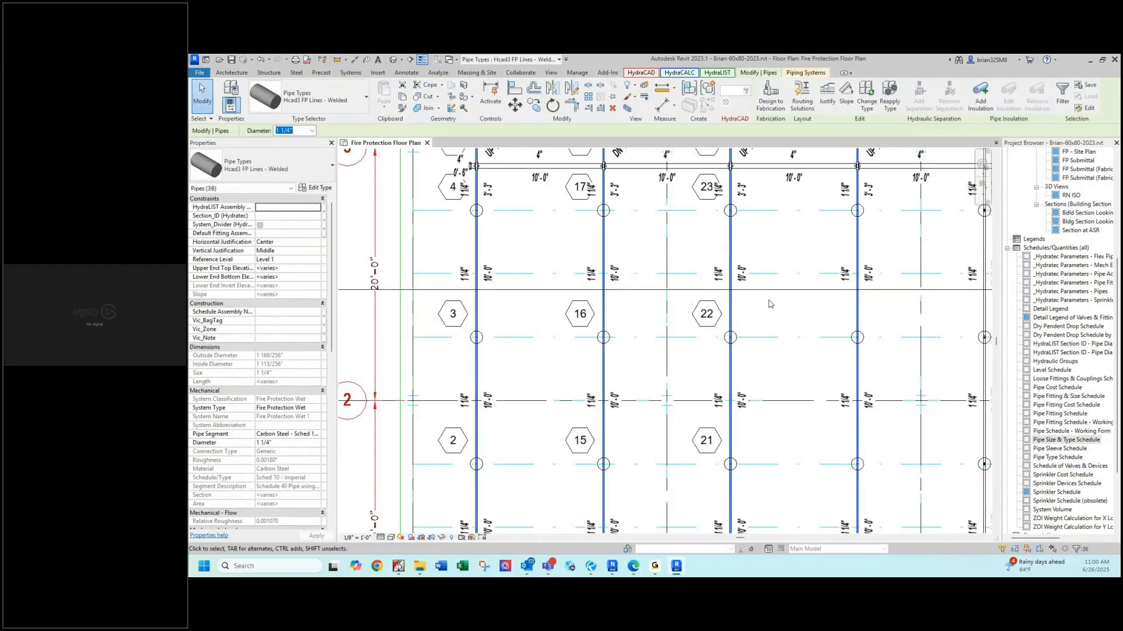
# Check the pipe size tags along the branch lines in the floor plan and review the Pipe Size & Type Schedule again.
pyautogui.moveTo(830, 306); pyautogui.dragTo(792, 220, button='middle')
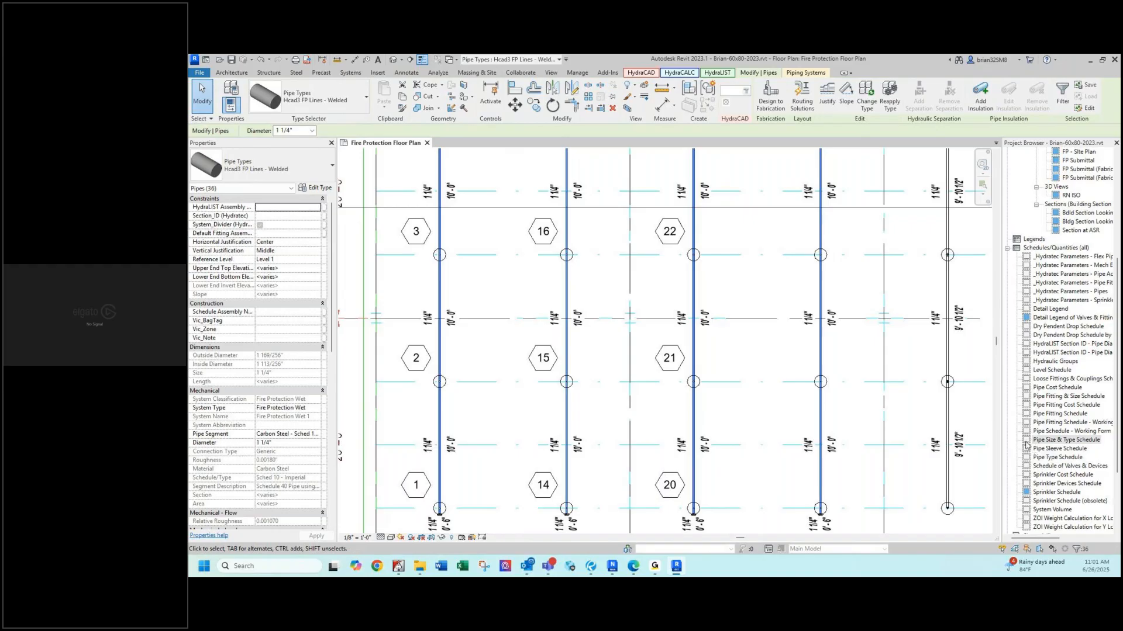
pyautogui.doubleClick(1063, 440)
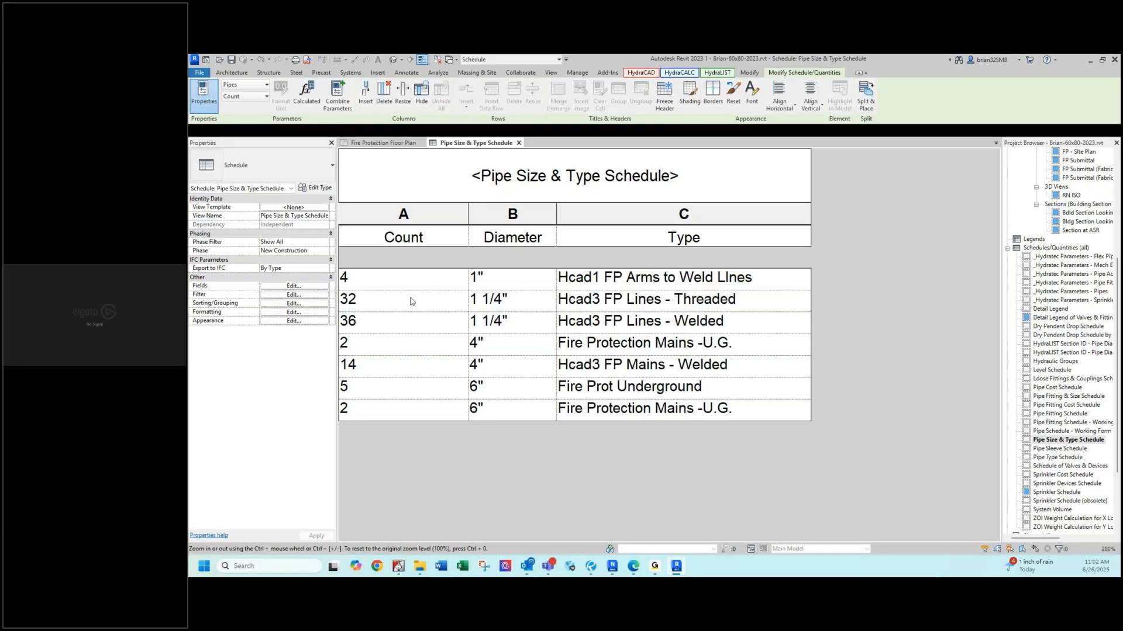
pyautogui.click(519, 143)
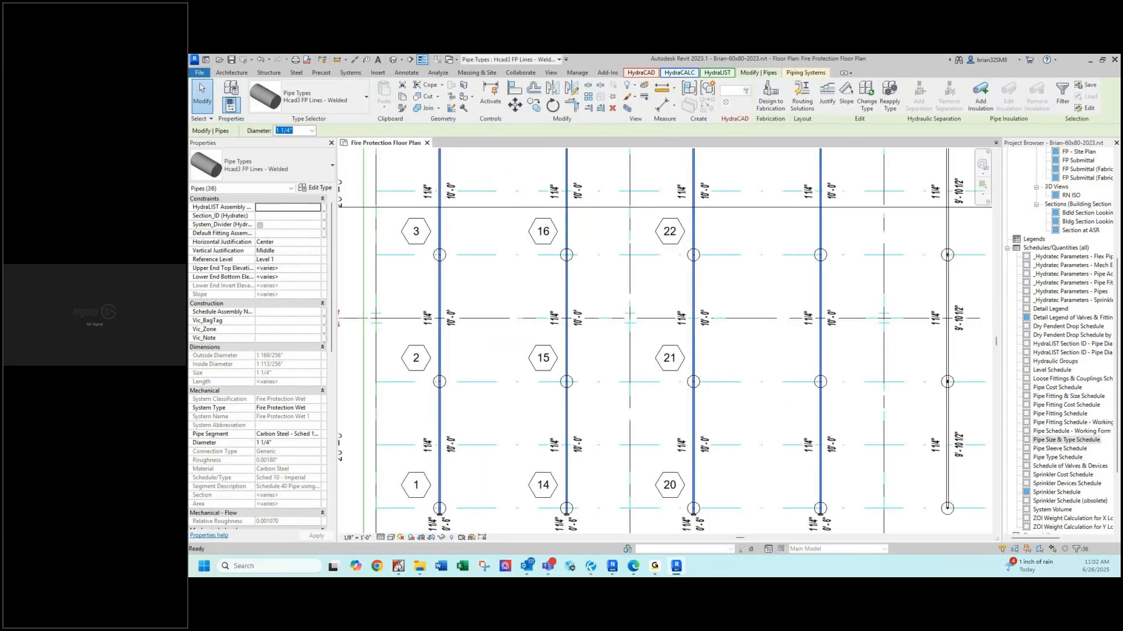
# Read slides 28 and 29 of the Lesson 3 - Calculating training PDF on Resize Diameters and Walk Pipe Run, and move the PDF aside.
pyautogui.click(591, 566)
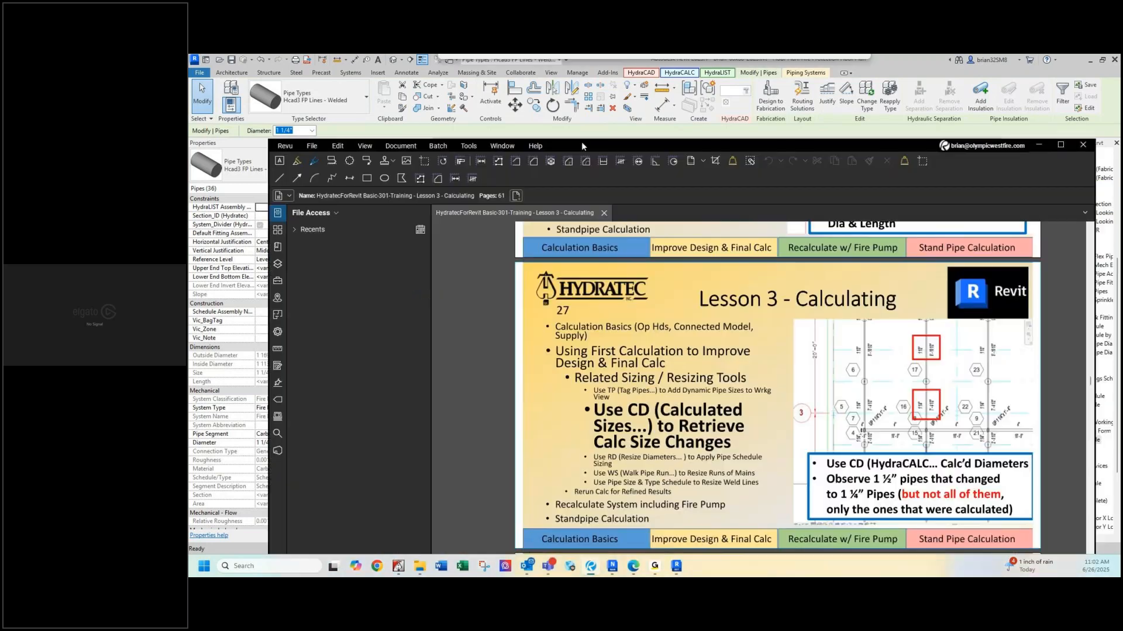
pyautogui.moveTo(581, 145); pyautogui.dragTo(524, 90)
pyautogui.scroll(-5, 647, 396)
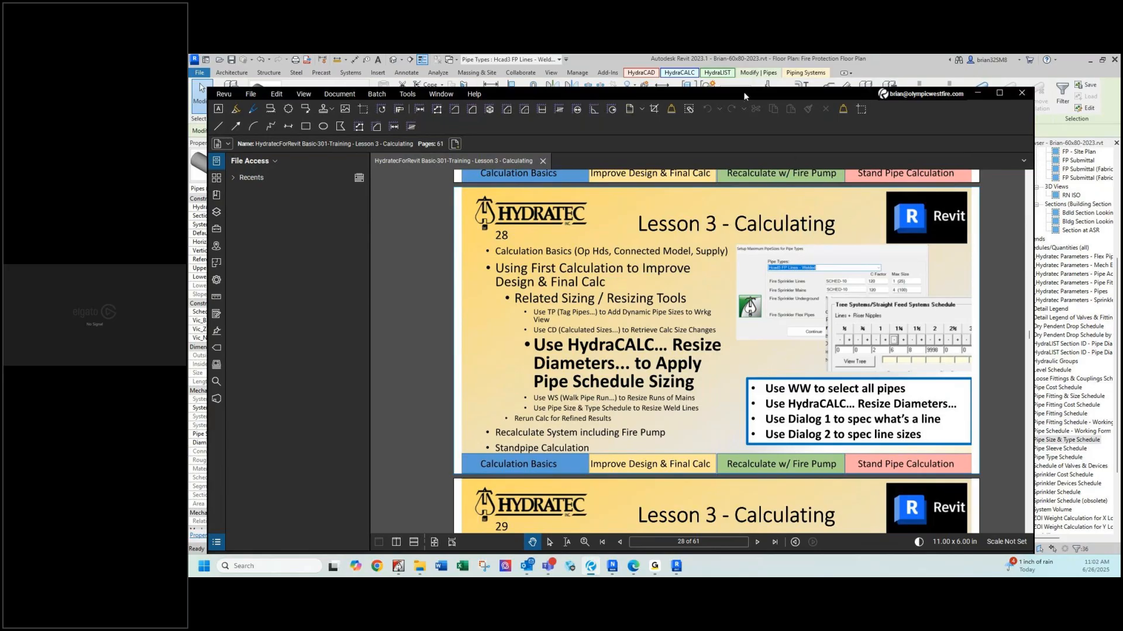
pyautogui.moveTo(744, 95); pyautogui.dragTo(740, 149)
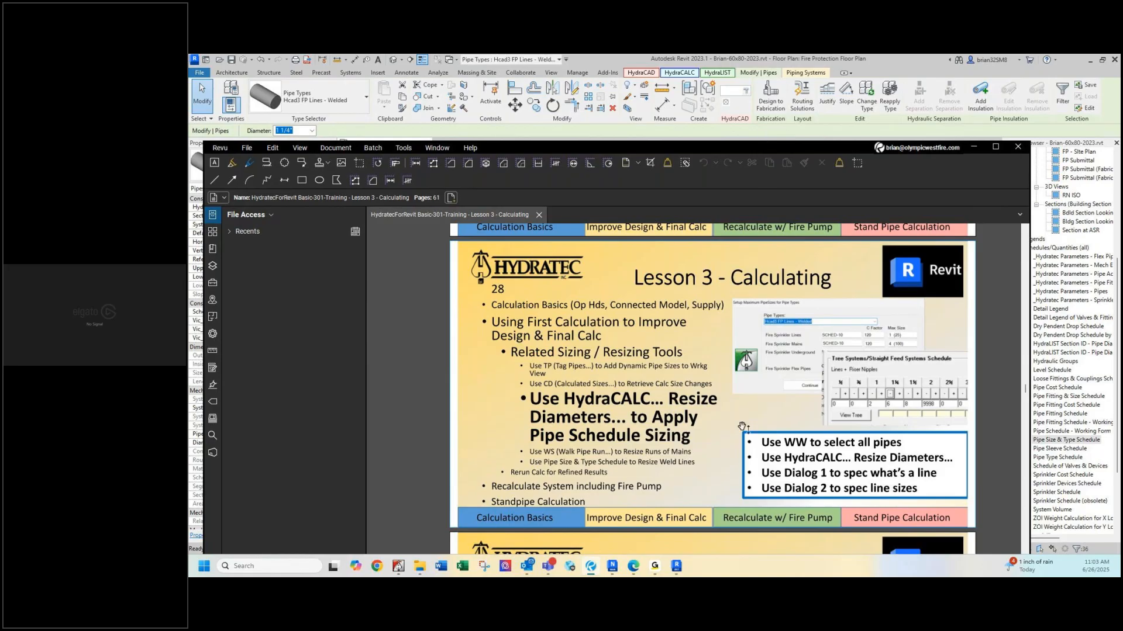
pyautogui.scroll(-3, 669, 380)
pyautogui.scroll(-4, 672, 379)
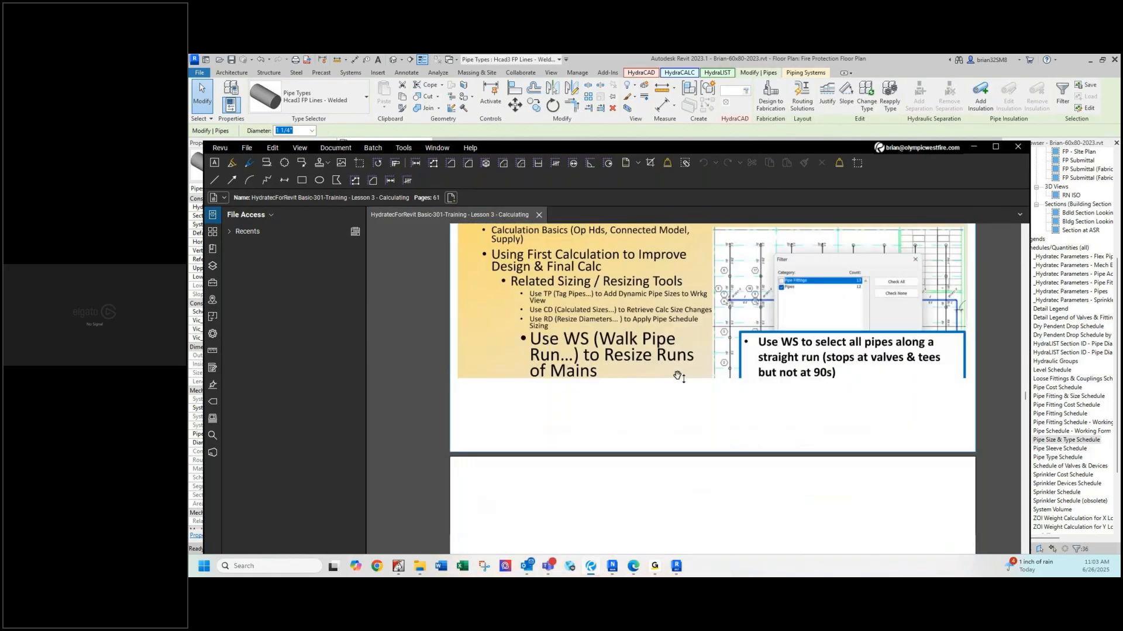
pyautogui.scroll(1, 678, 375)
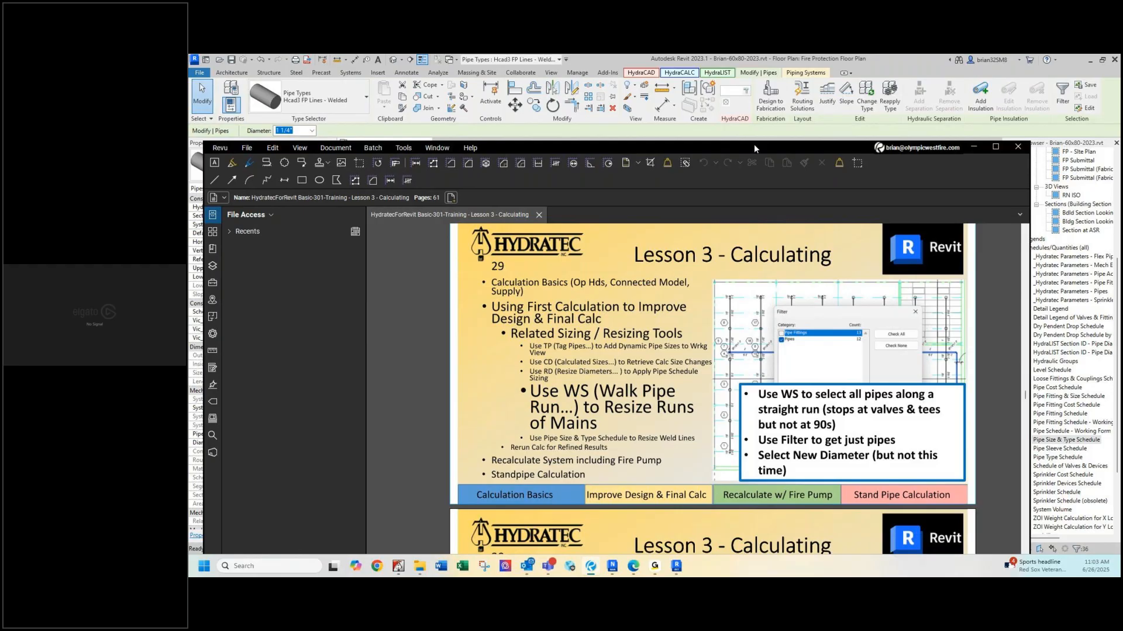
pyautogui.moveTo(755, 148); pyautogui.dragTo(1120, 141)
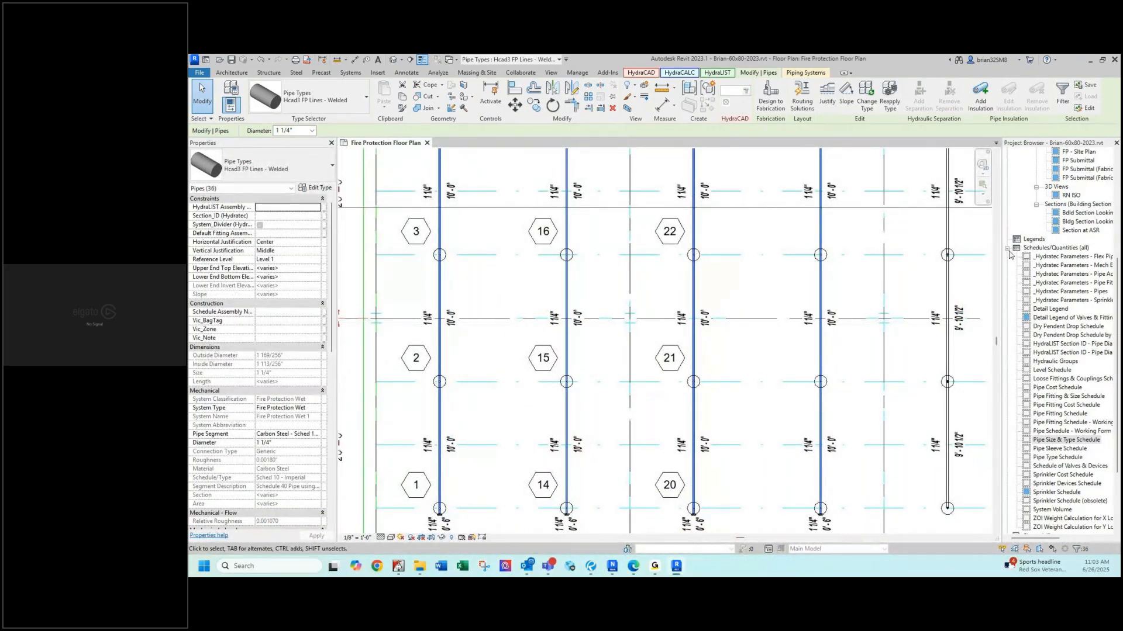
pyautogui.scroll(-2, 832, 302)
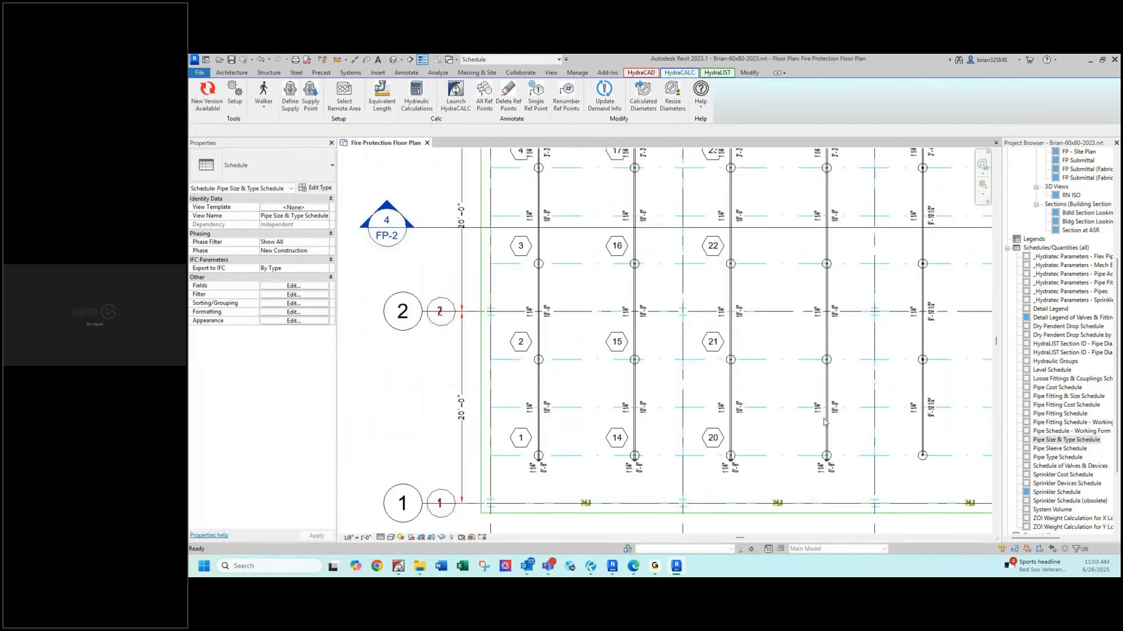
pyautogui.moveTo(856, 280); pyautogui.dragTo(829, 473, button='middle')
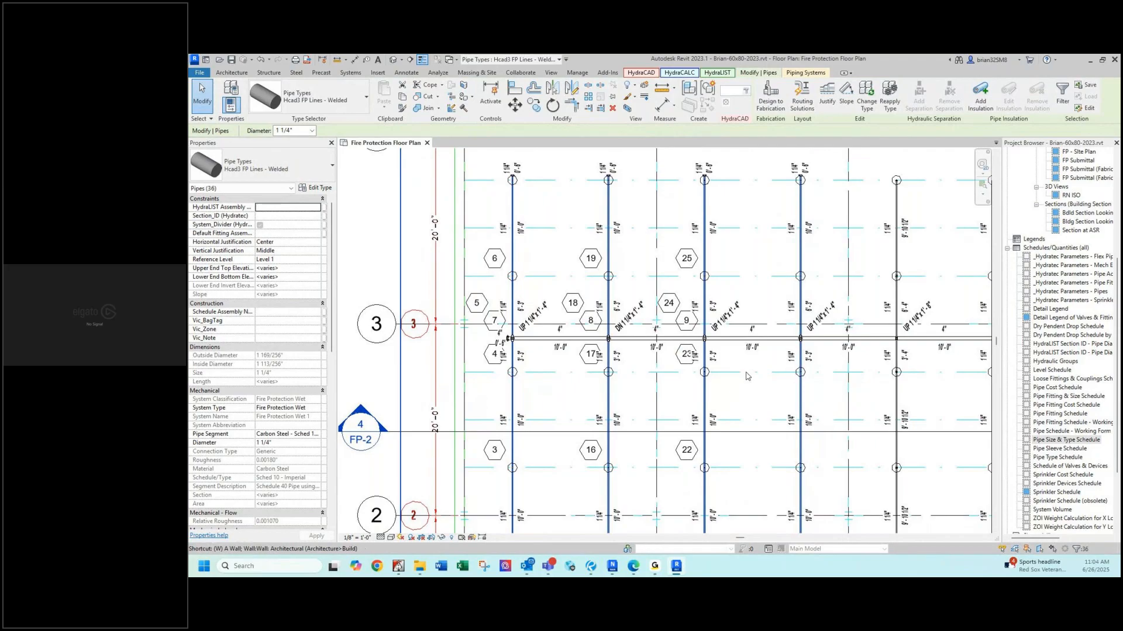
pyautogui.click(746, 376)
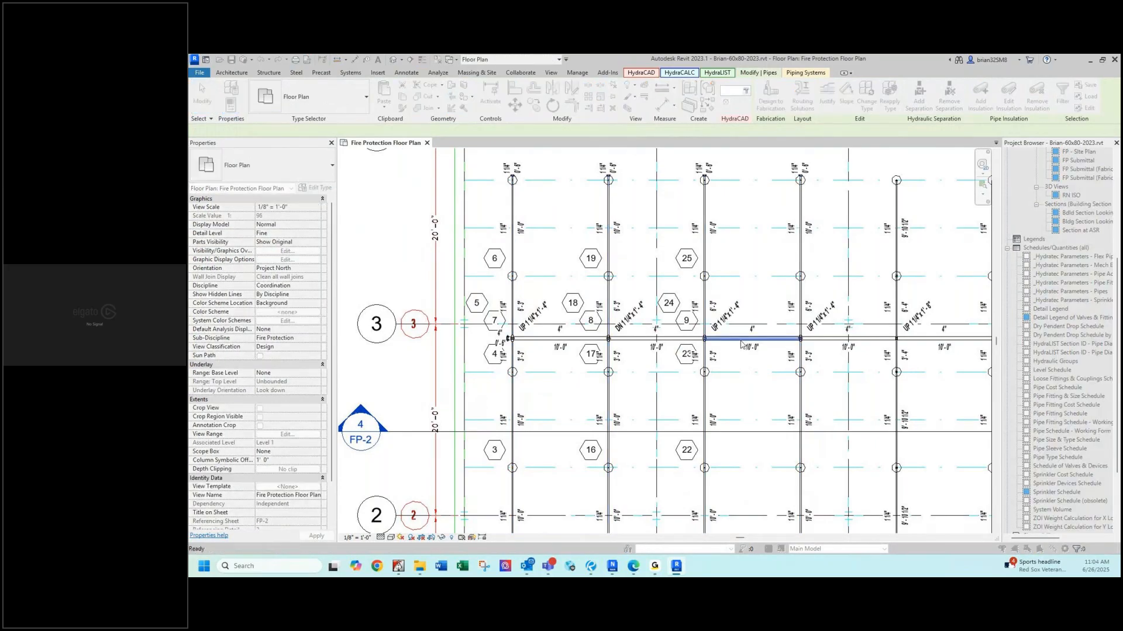
pyautogui.press('Tab')
pyautogui.click(738, 395)
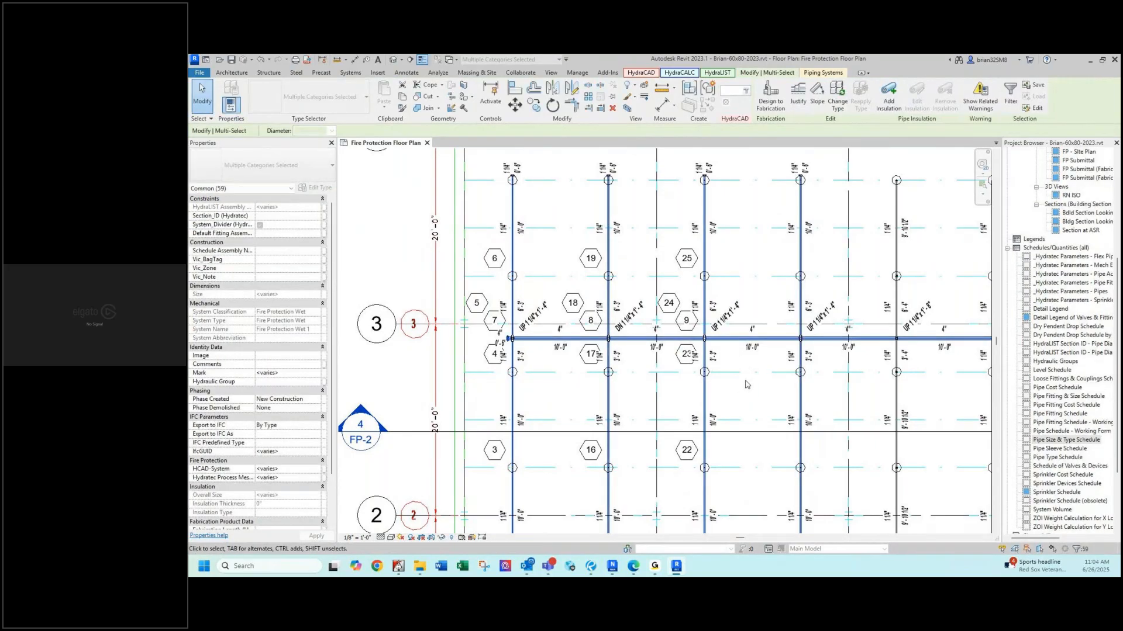
pyautogui.scroll(-3, 835, 463)
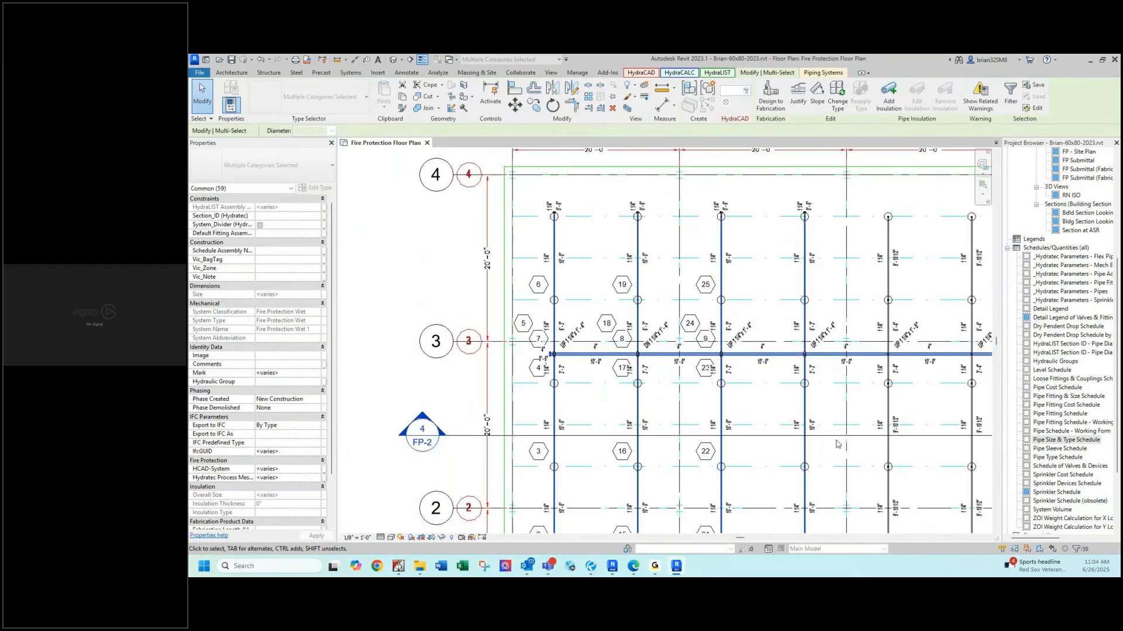
pyautogui.moveTo(807, 427); pyautogui.dragTo(592, 371, button='middle')
pyautogui.press('Escape')
pyautogui.press('Escape')
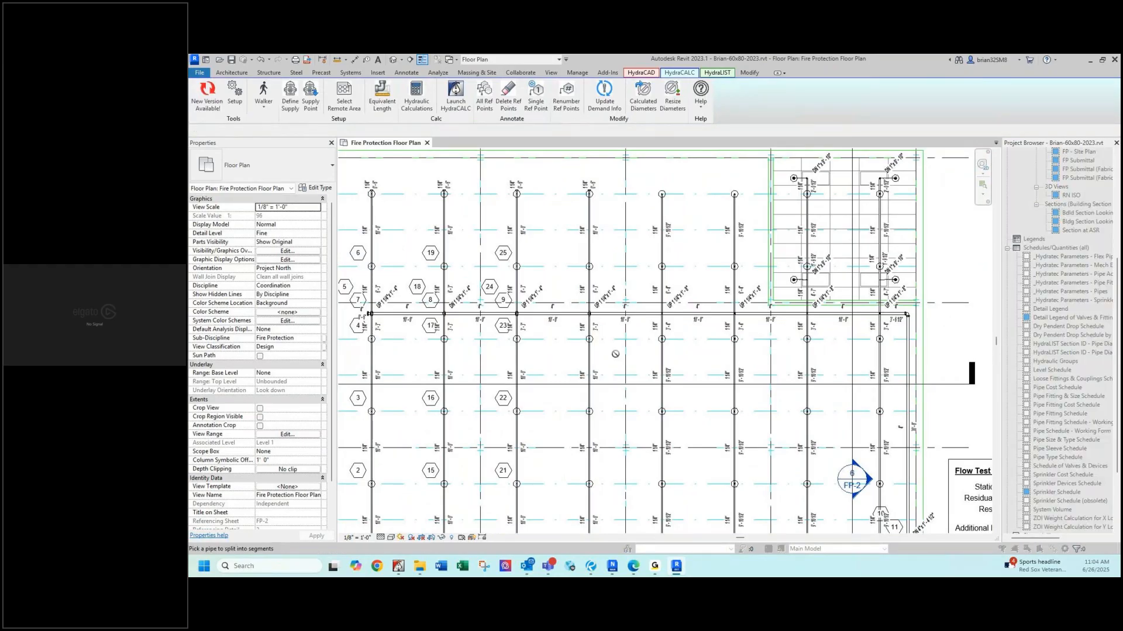
# Select the run of 4" main with Walk Pipe Run and follow it across the floor plan to the riser.
pyautogui.press('Tab')
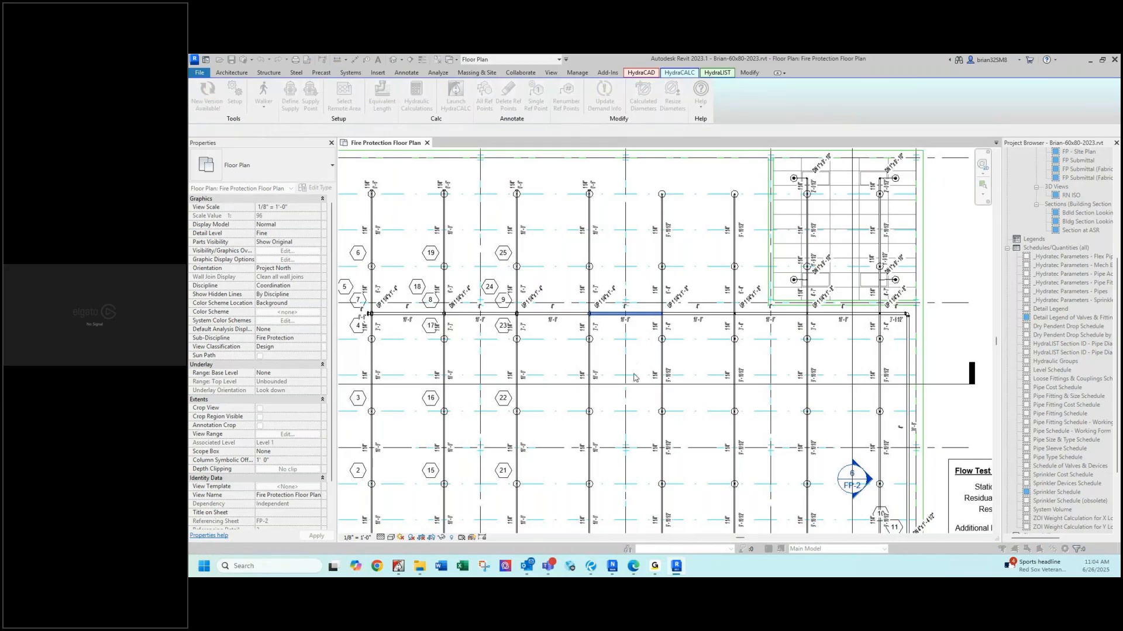
pyautogui.click(647, 316)
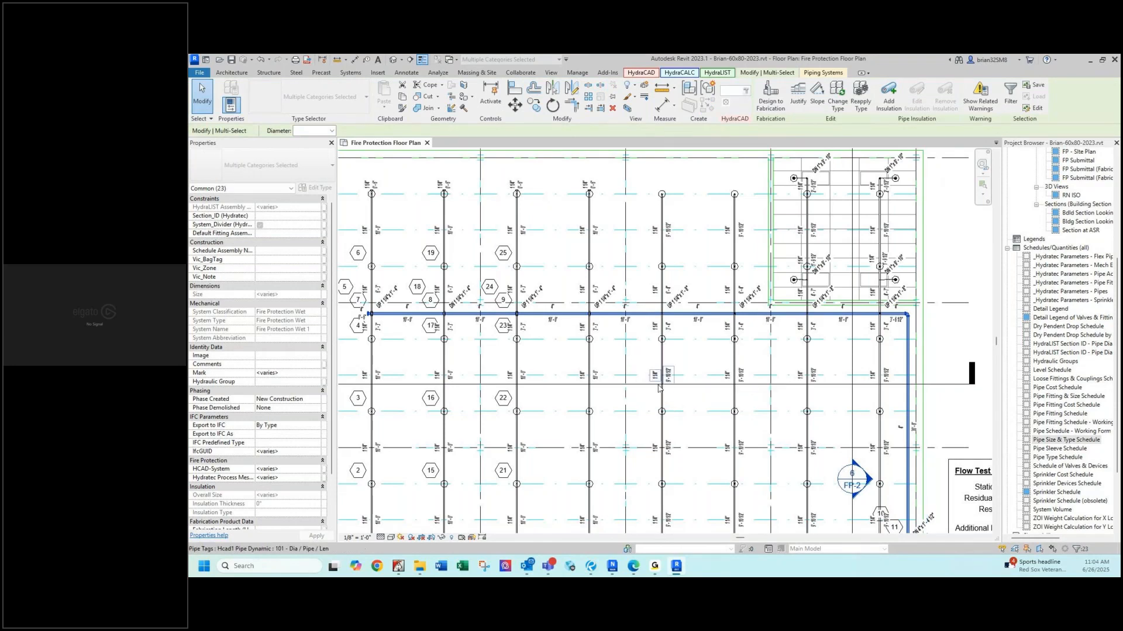
pyautogui.moveTo(672, 425); pyautogui.dragTo(641, 348, button='middle')
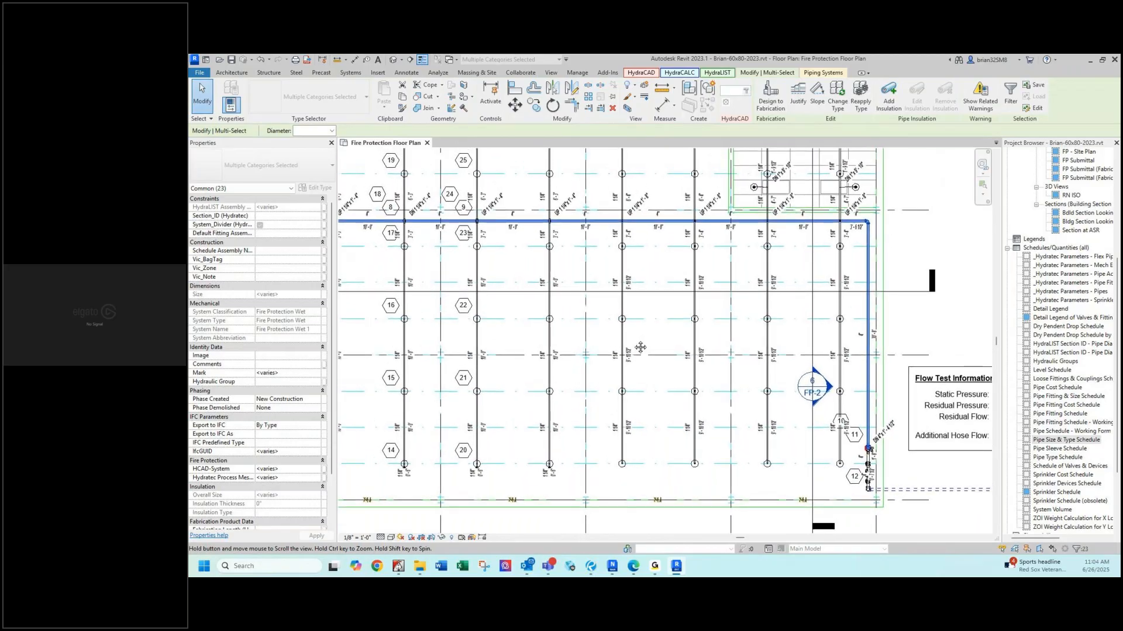
pyautogui.moveTo(640, 347); pyautogui.dragTo(673, 357, button='middle')
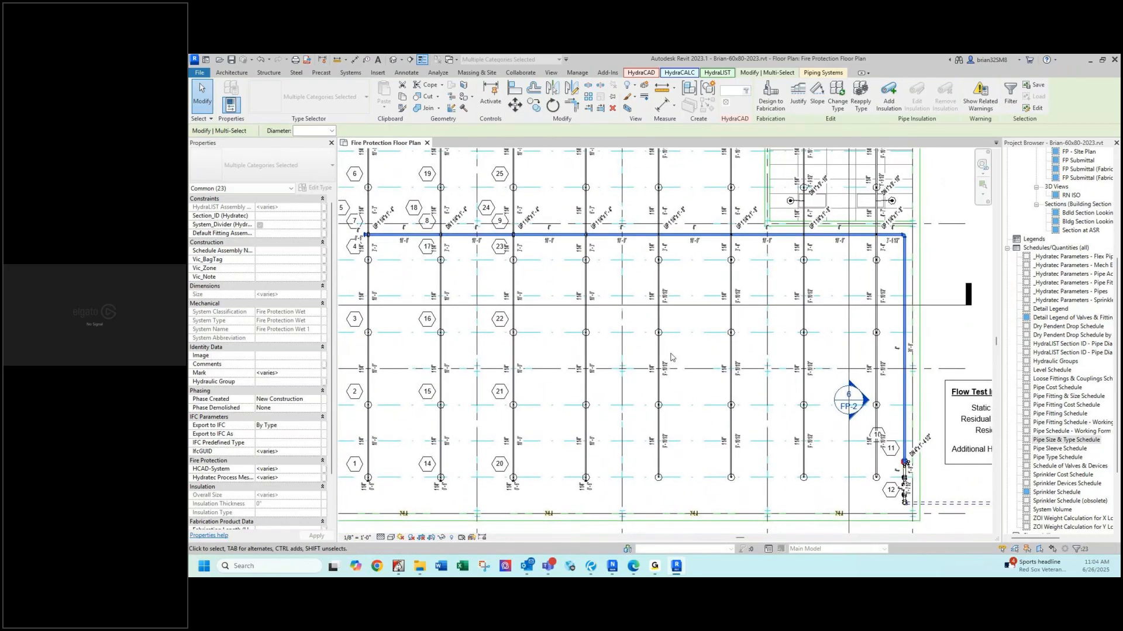
# Select the branch line through nodes 14 to 19 with Walk Pipe Run, clear the selection, and switch back to the Lesson 3 training PDF.
pyautogui.click(675, 350)
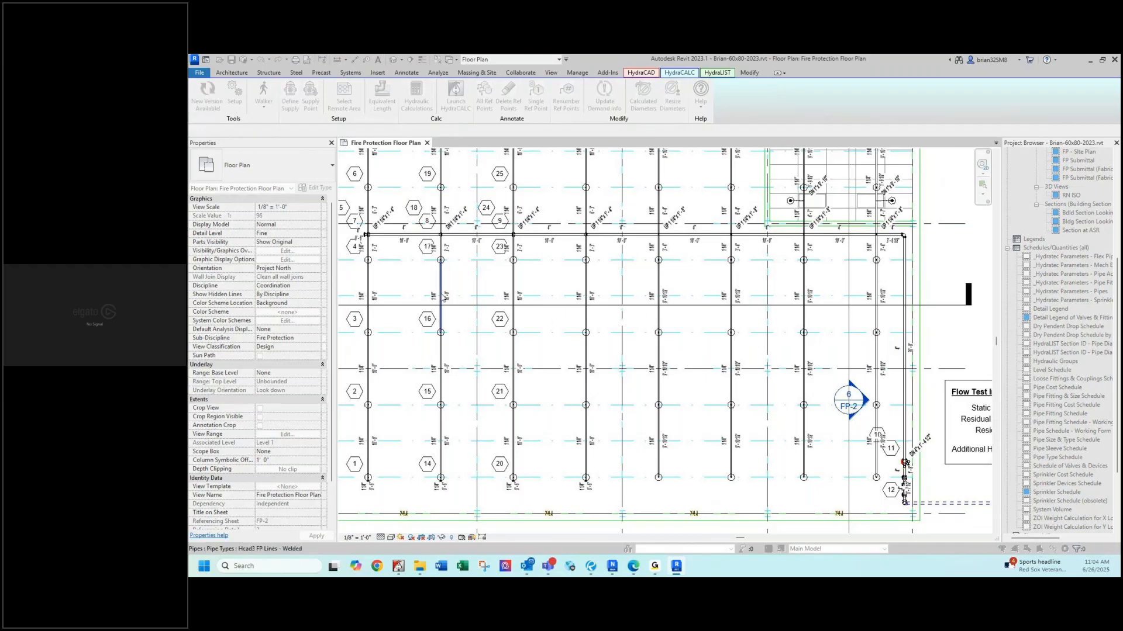
pyautogui.click(442, 286)
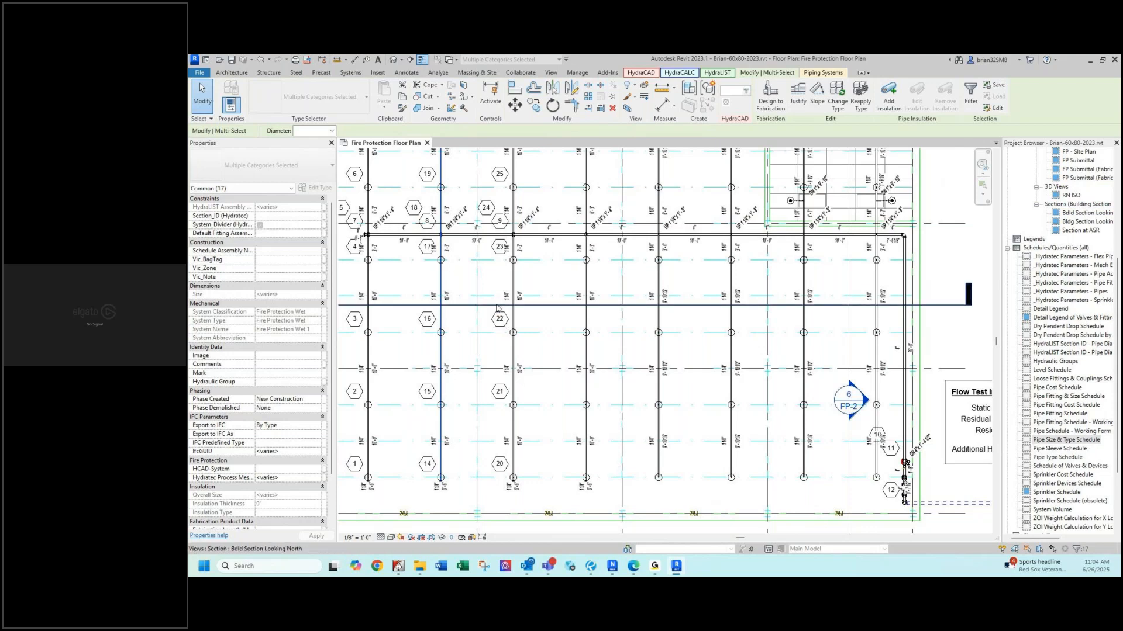
pyautogui.moveTo(480, 278)
pyautogui.mouseDown(button='middle')
pyautogui.moveTo(509, 421)
pyautogui.moveTo(490, 292)
pyautogui.moveTo(495, 318)
pyautogui.mouseUp(button='middle')
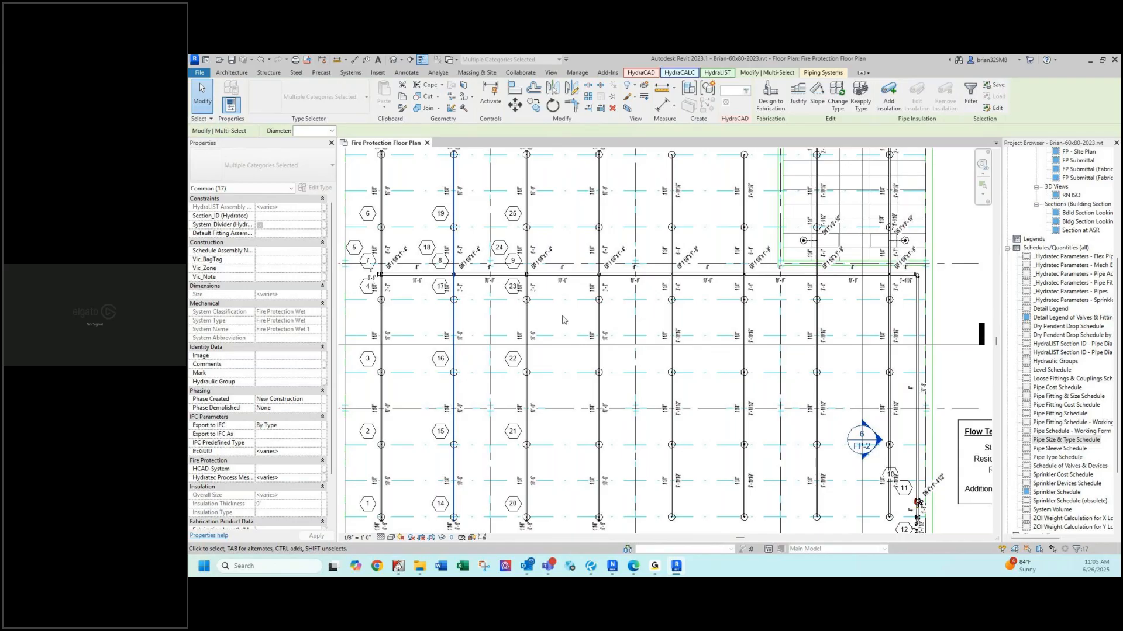
pyautogui.press('Escape')
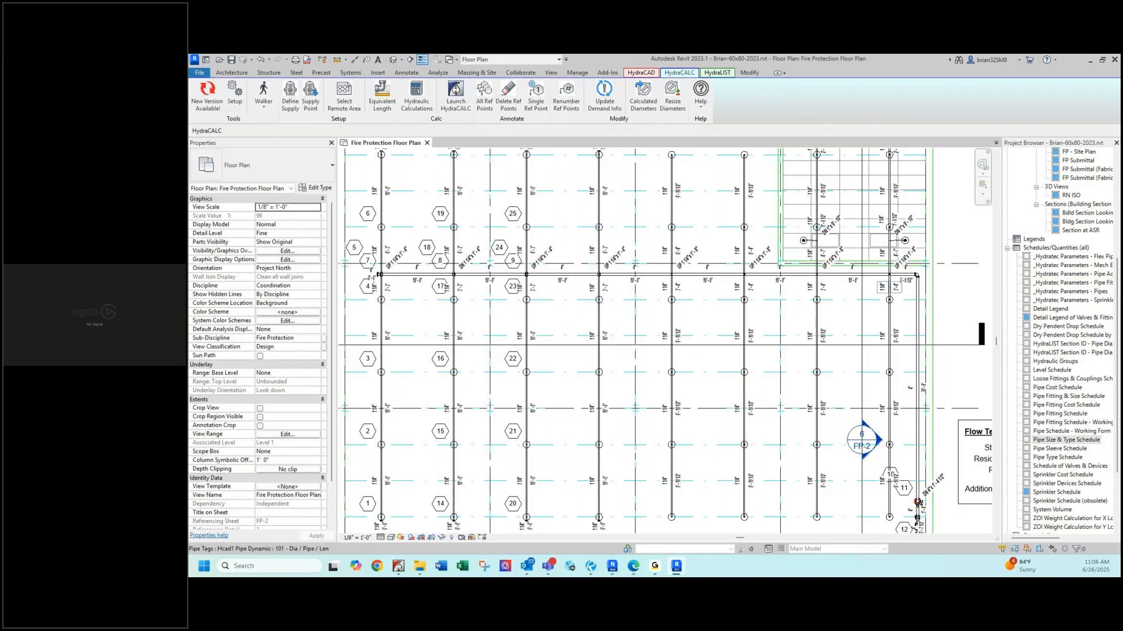
pyautogui.hotkey('alt', 'Tab')
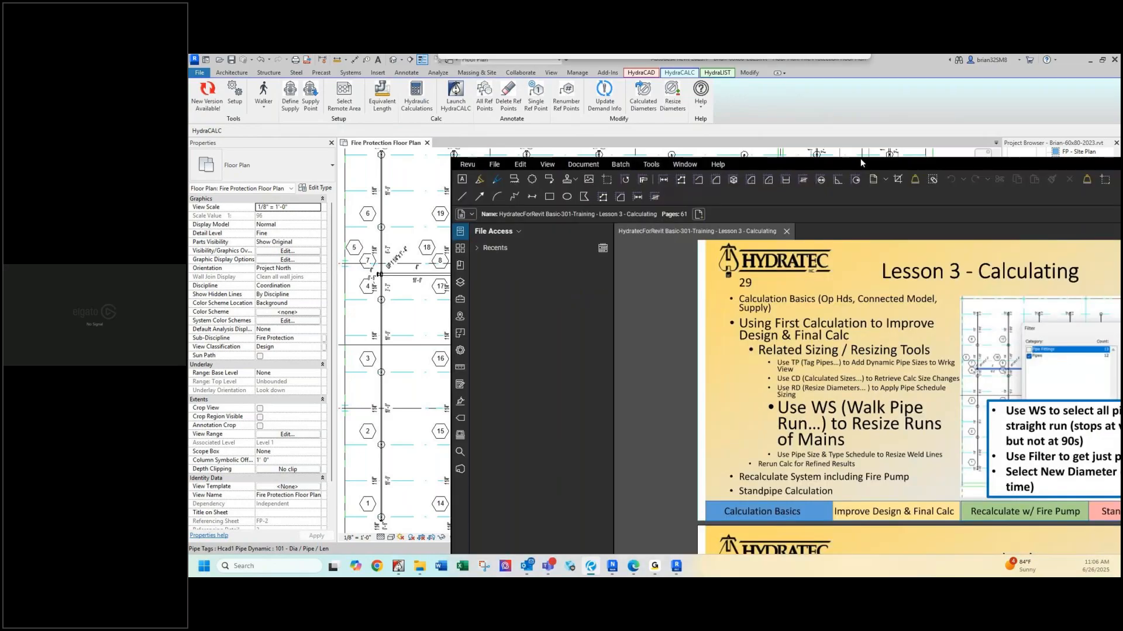
# Read slides 30 and 31 of the training PDF on resizing weld lines and Renumber Ref Pts., and move the PDF aside.
pyautogui.scroll(-5, 732, 406)
pyautogui.scroll(-3, 733, 406)
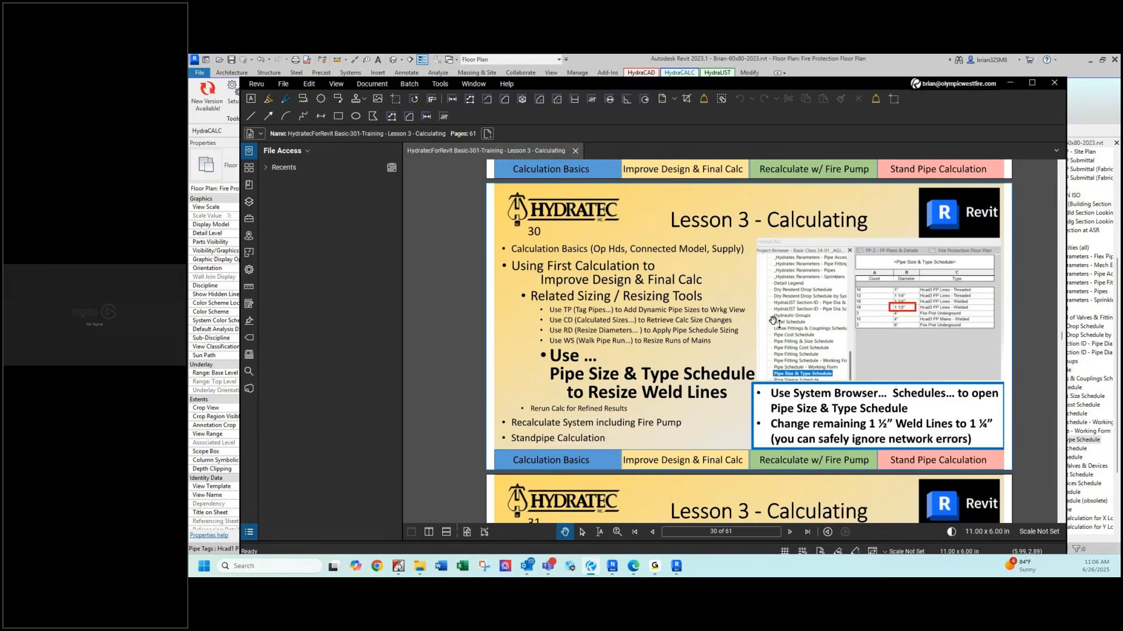
pyautogui.scroll(-3, 777, 333)
pyautogui.scroll(-2, 789, 350)
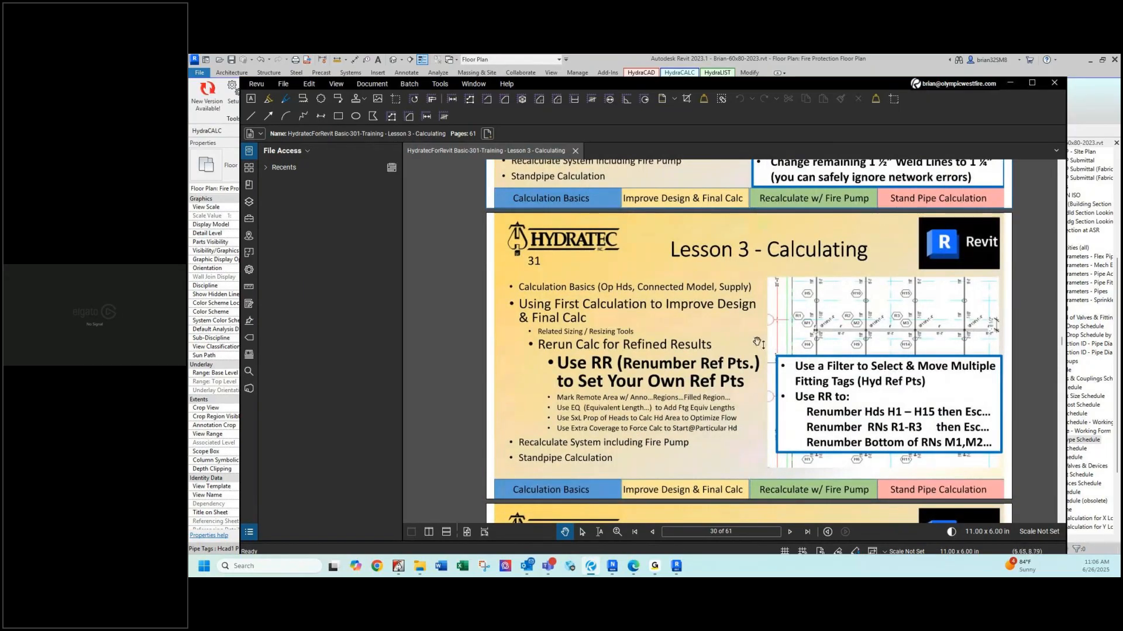
pyautogui.moveTo(744, 344); pyautogui.dragTo(742, 317)
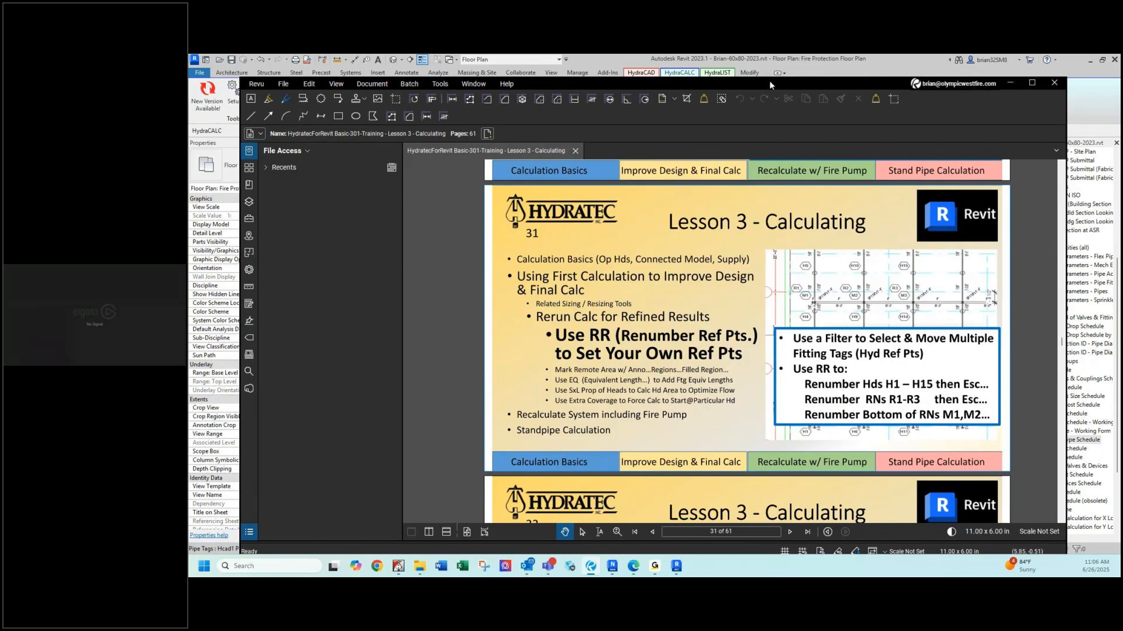
pyautogui.moveTo(770, 79); pyautogui.dragTo(776, 87)
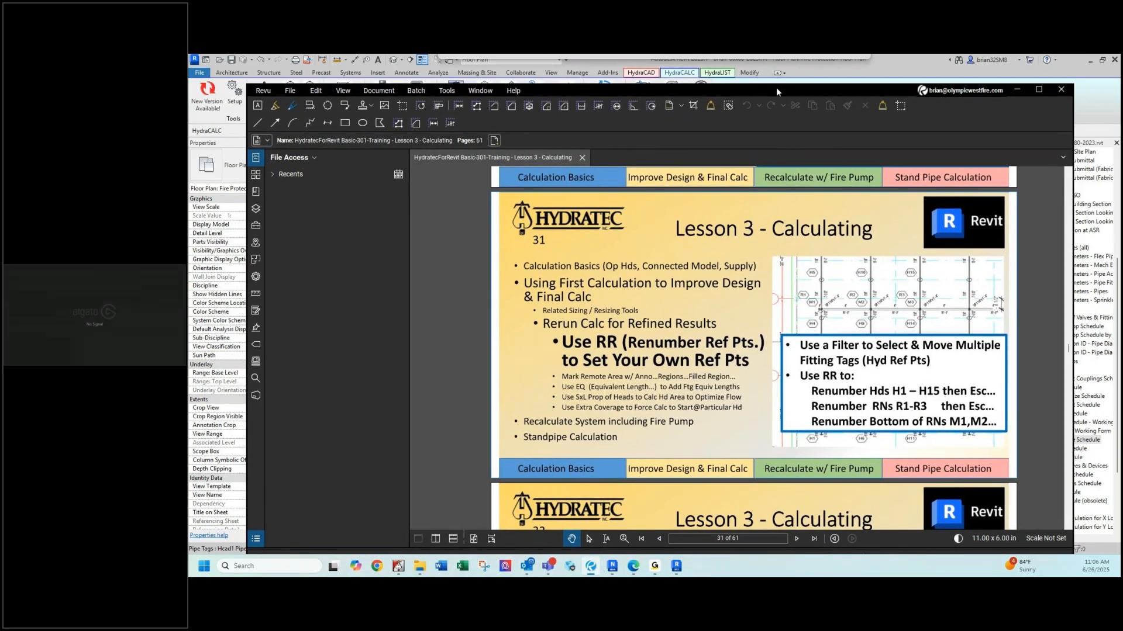
pyautogui.moveTo(776, 88); pyautogui.dragTo(1122, 98)
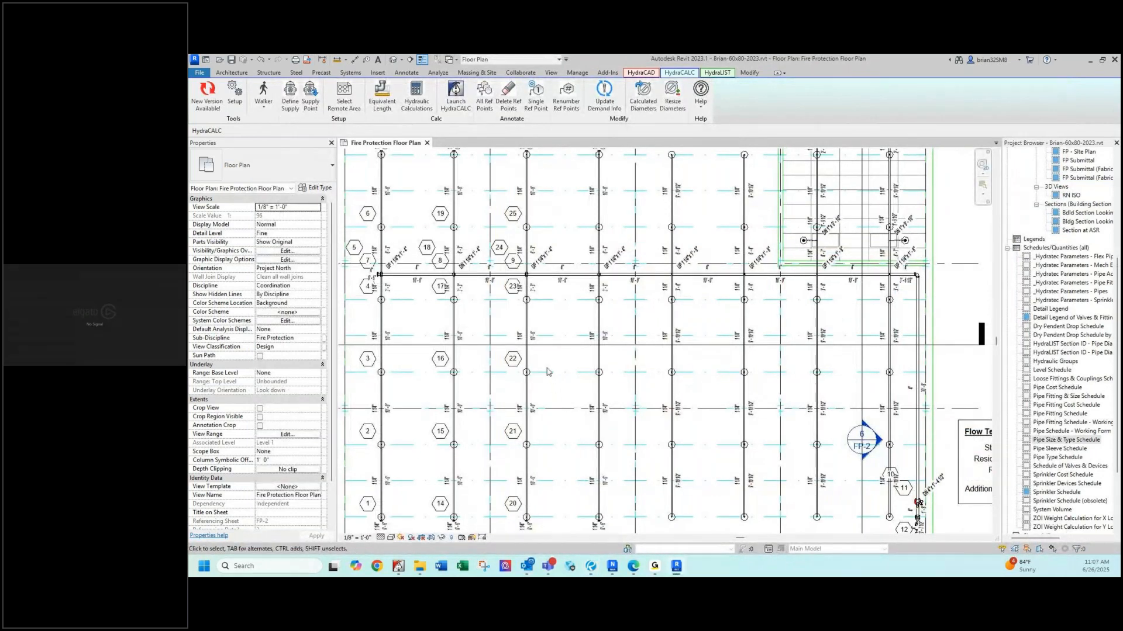
# Renumber hydraulic reference points 1 to 4 on the first branch line as S101 to S104, using S101 as the starting ID.
pyautogui.scroll(-1, 548, 369)
pyautogui.moveTo(533, 375); pyautogui.dragTo(619, 356, button='middle')
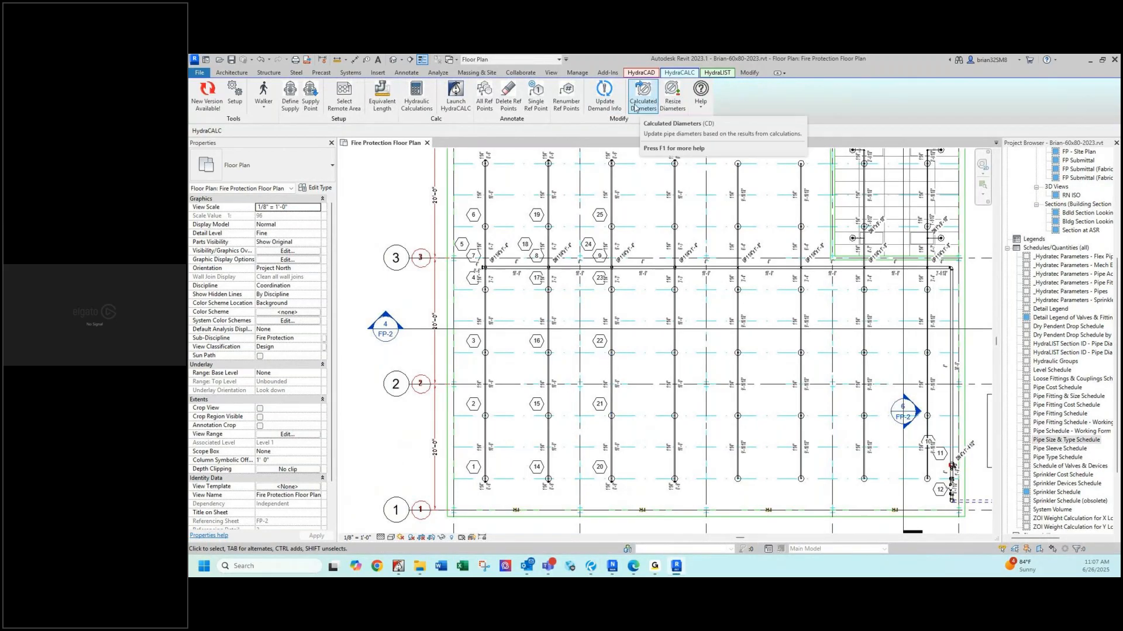
pyautogui.click(566, 105)
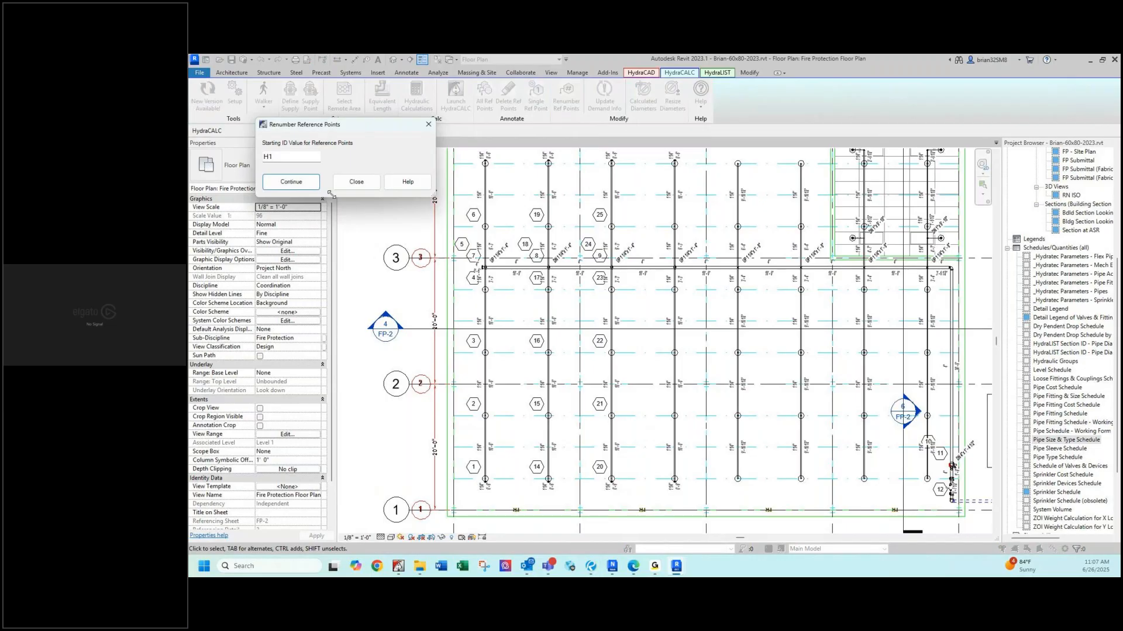
pyautogui.moveTo(350, 125); pyautogui.dragTo(595, 218)
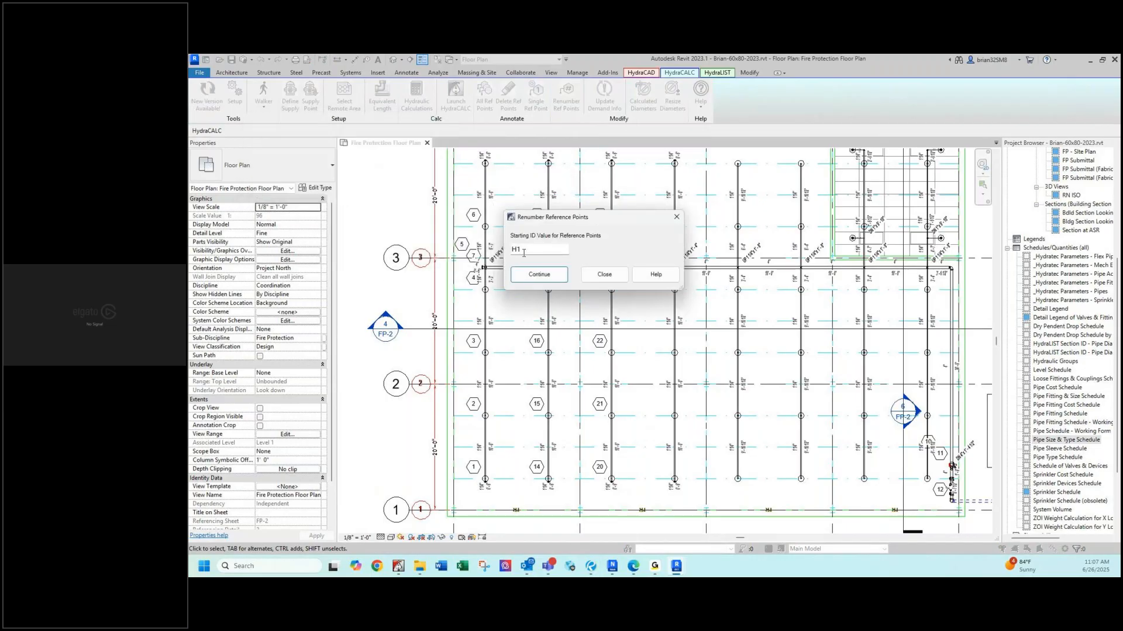
pyautogui.doubleClick(524, 248)
pyautogui.write('S101')
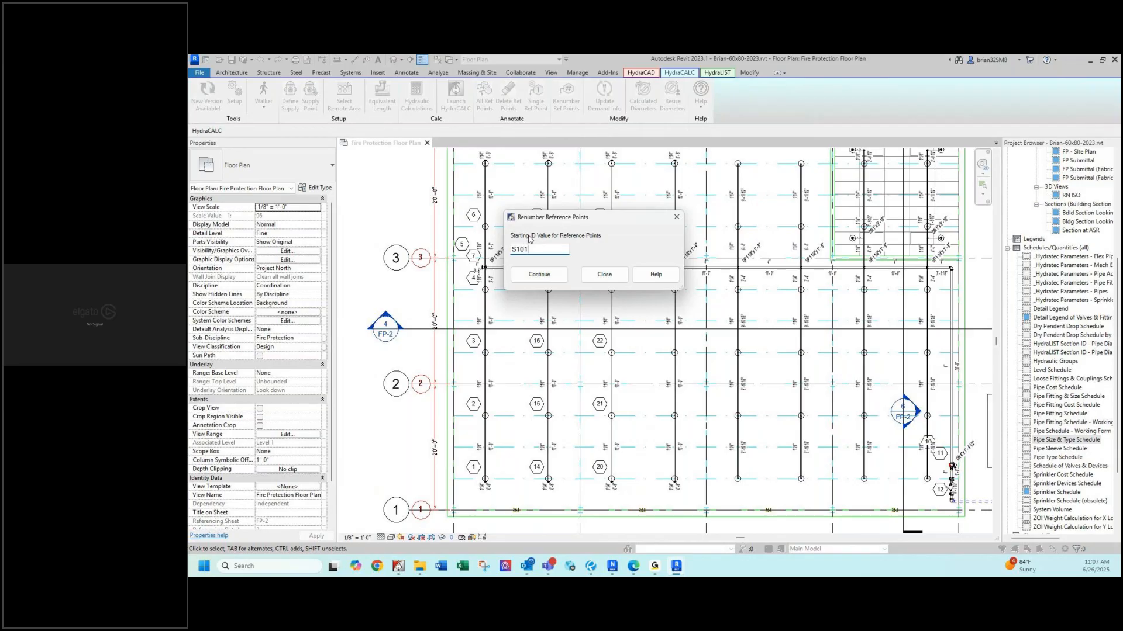
pyautogui.click(548, 275)
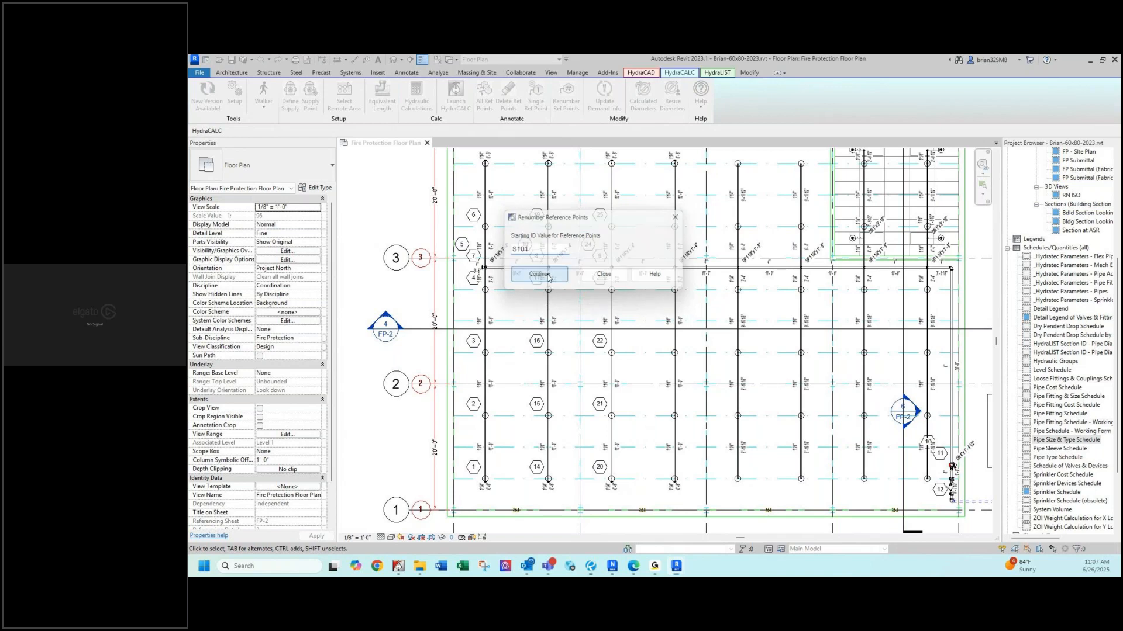
pyautogui.click(473, 468)
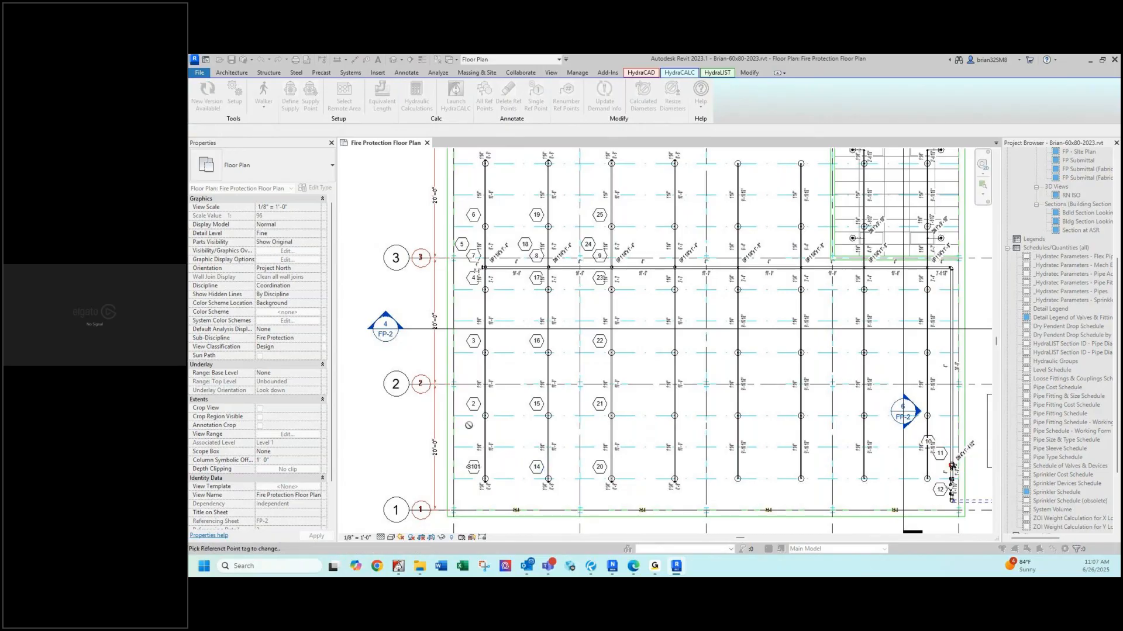
pyautogui.click(474, 404)
pyautogui.click(473, 341)
pyautogui.click(473, 279)
# Continue the renumbering with reference points 5, 6 and 14 as S105, S106 and S107, and end the picking.
pyautogui.click(462, 245)
pyautogui.click(474, 215)
pyautogui.click(536, 477)
pyautogui.press('Escape')
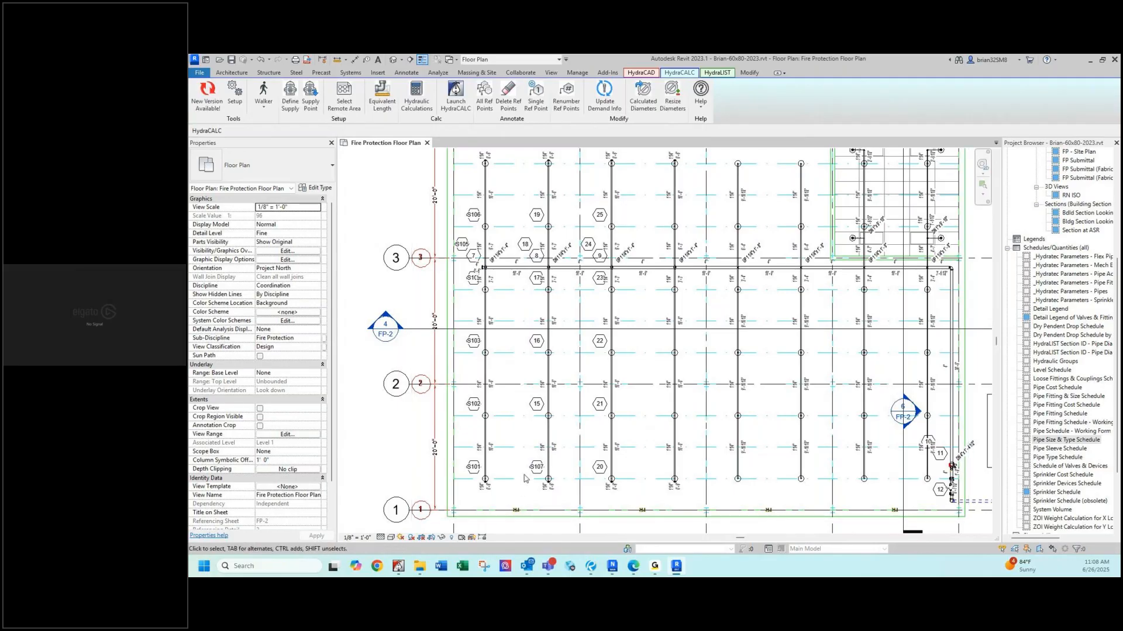
# Renumber reference points S105, S106 and S107 with temporary IDs X1, X2 and X3.
pyautogui.click(566, 96)
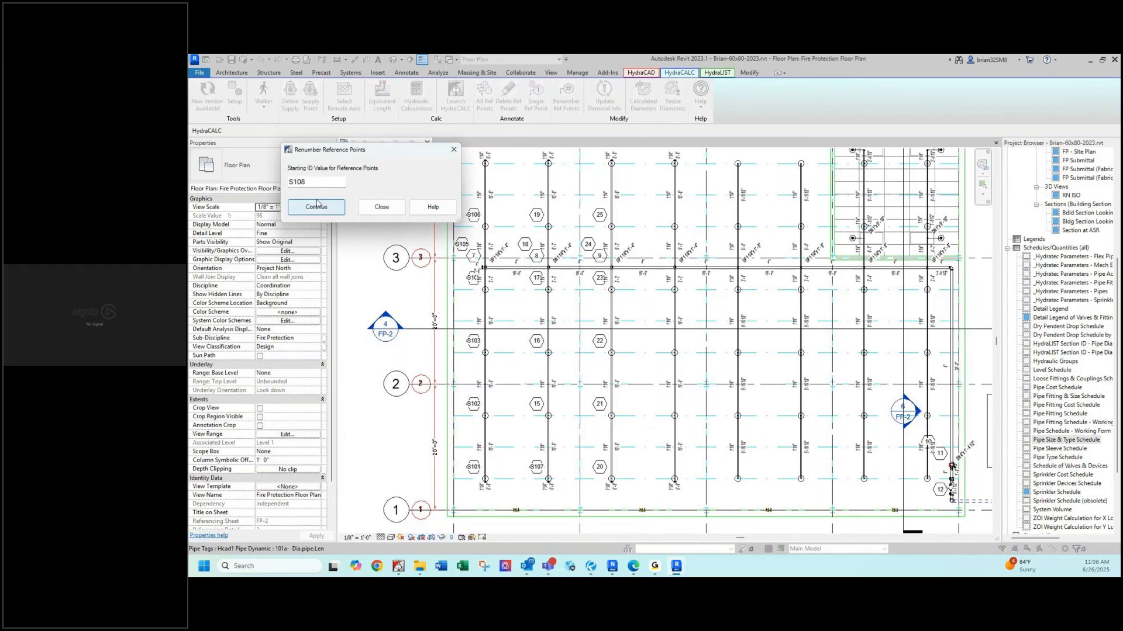
pyautogui.doubleClick(317, 180)
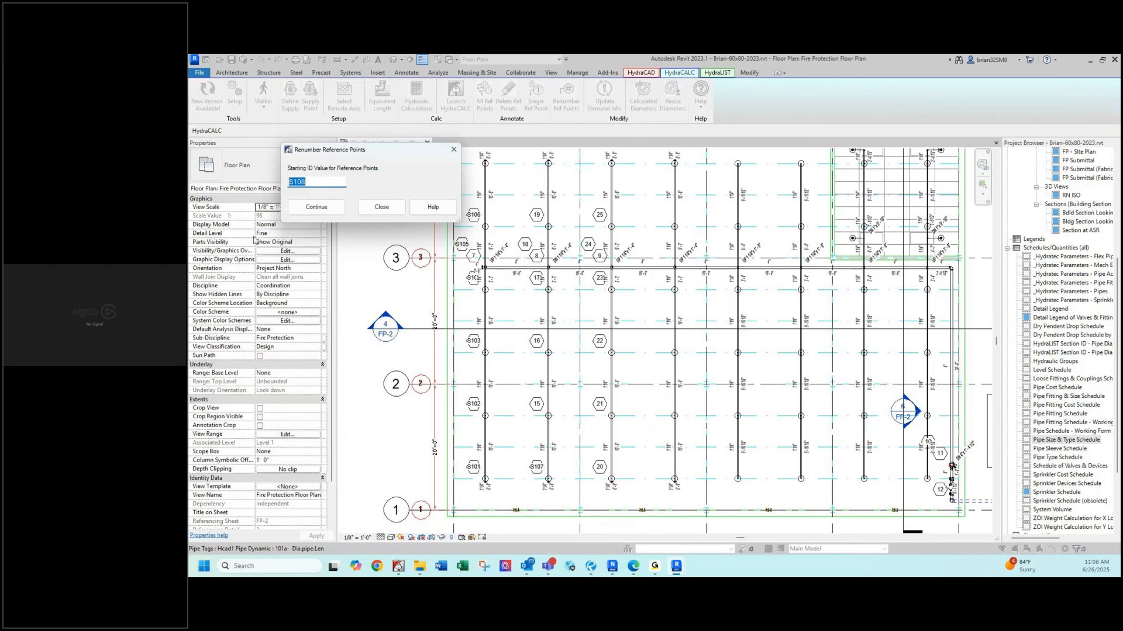
pyautogui.write('X1')
pyautogui.click(342, 214)
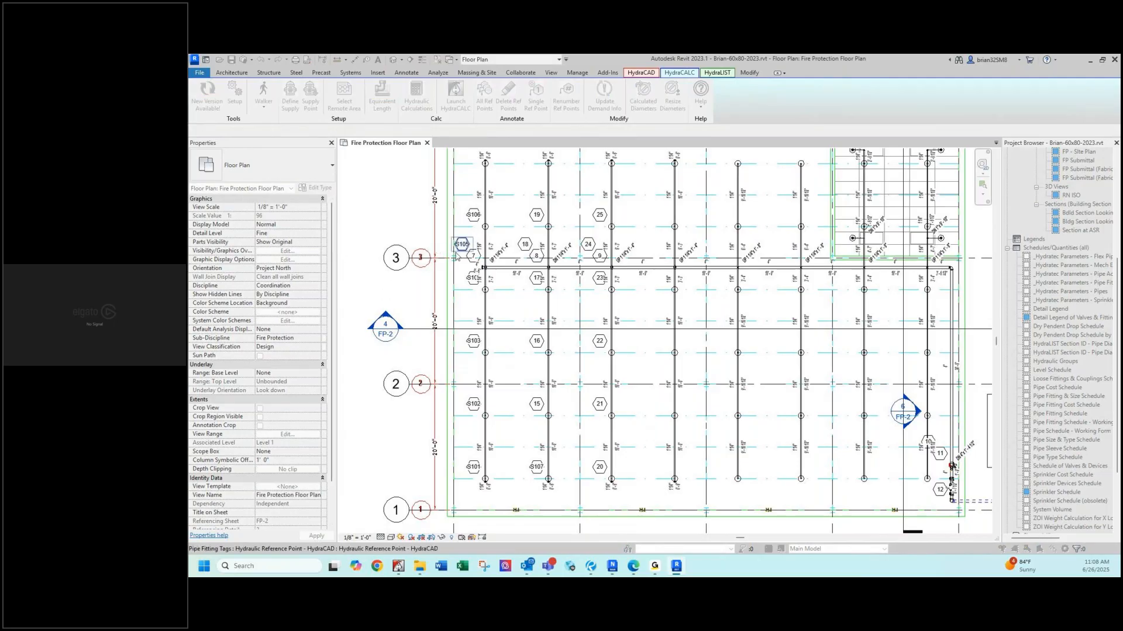
pyautogui.click(460, 244)
pyautogui.click(473, 215)
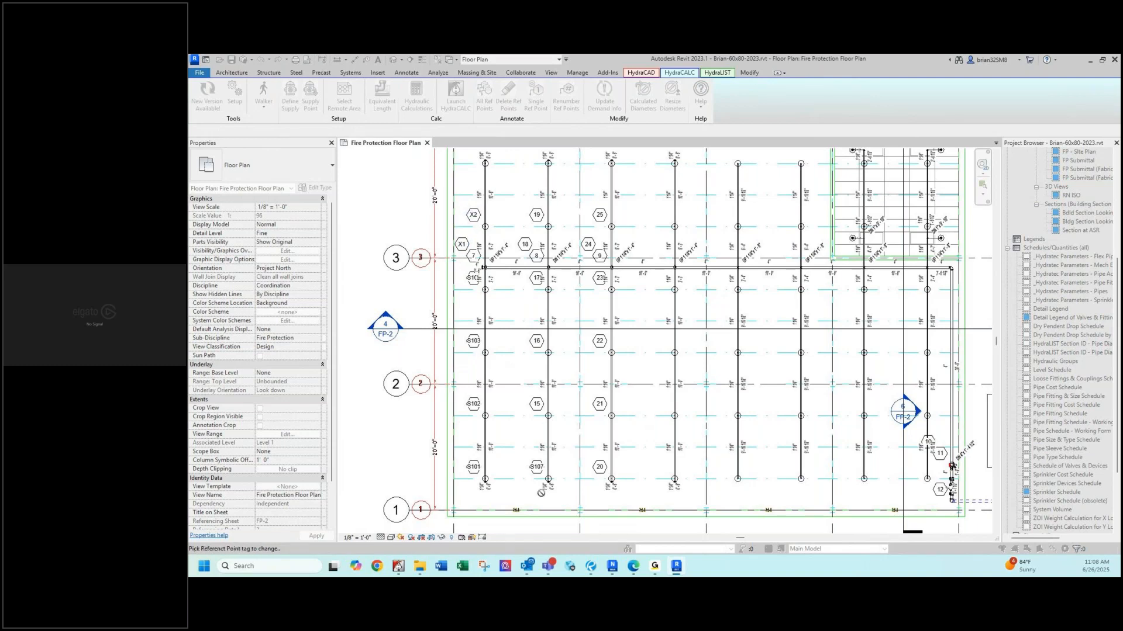
pyautogui.click(536, 474)
pyautogui.press('Escape')
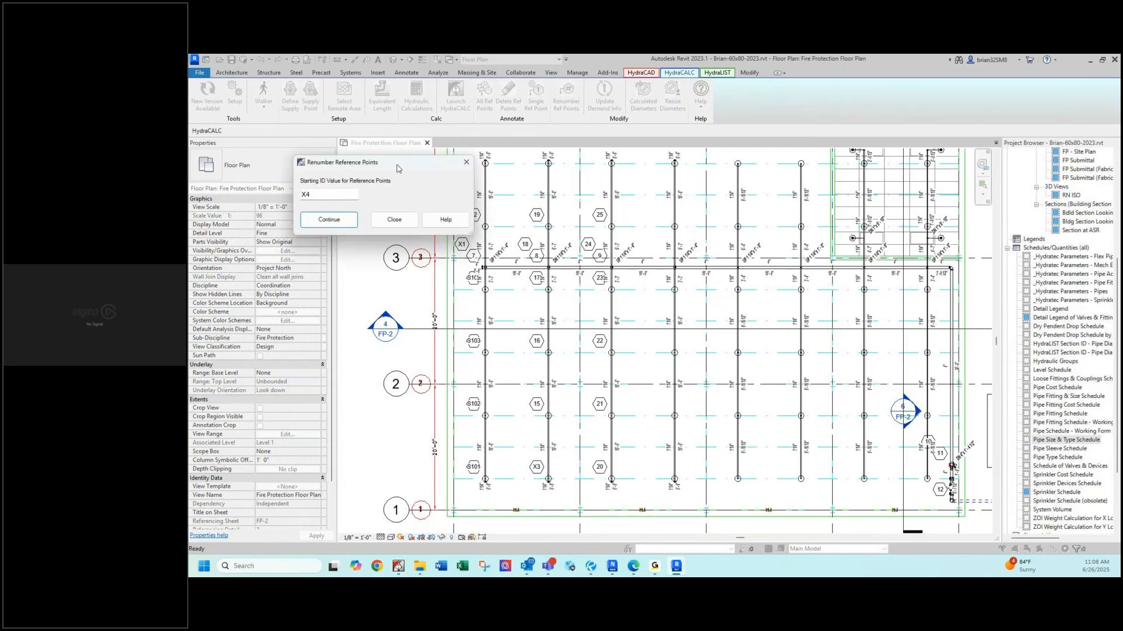
# Try to restart the reference point numbering at S105 and dismiss the duplicate ID warning.
pyautogui.doubleClick(316, 194)
pyautogui.write('S105')
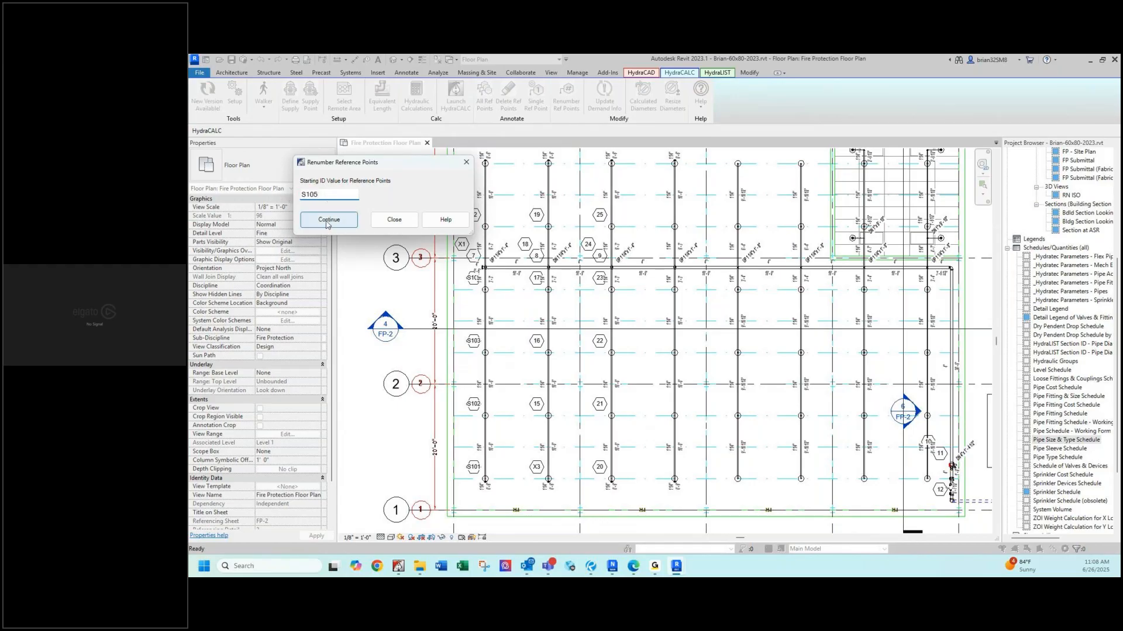
pyautogui.click(327, 223)
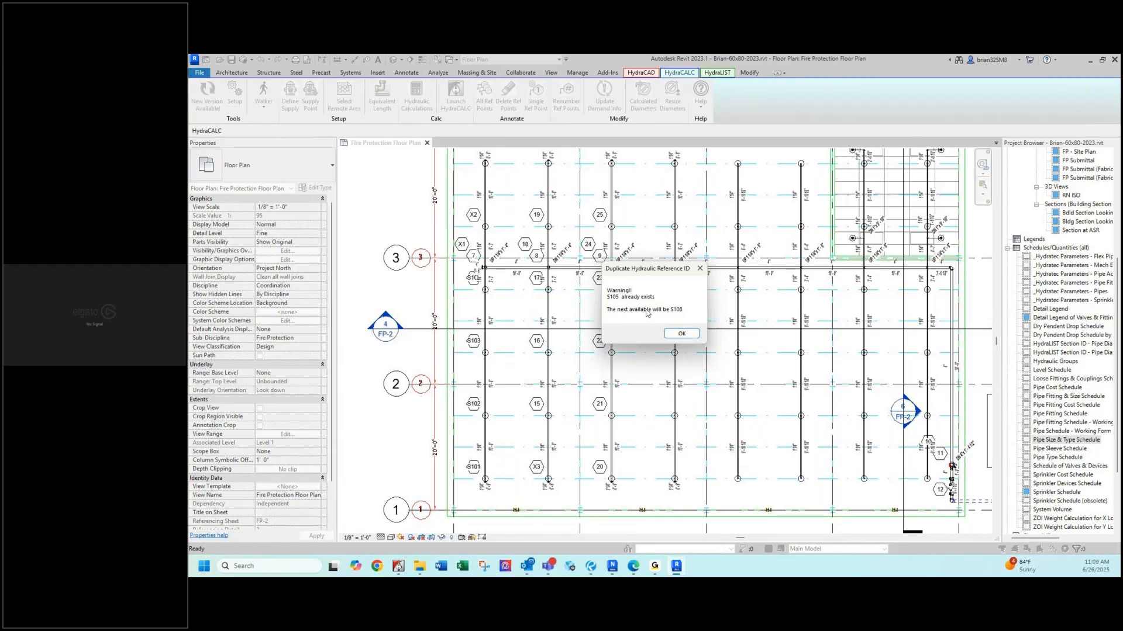
pyautogui.click(678, 333)
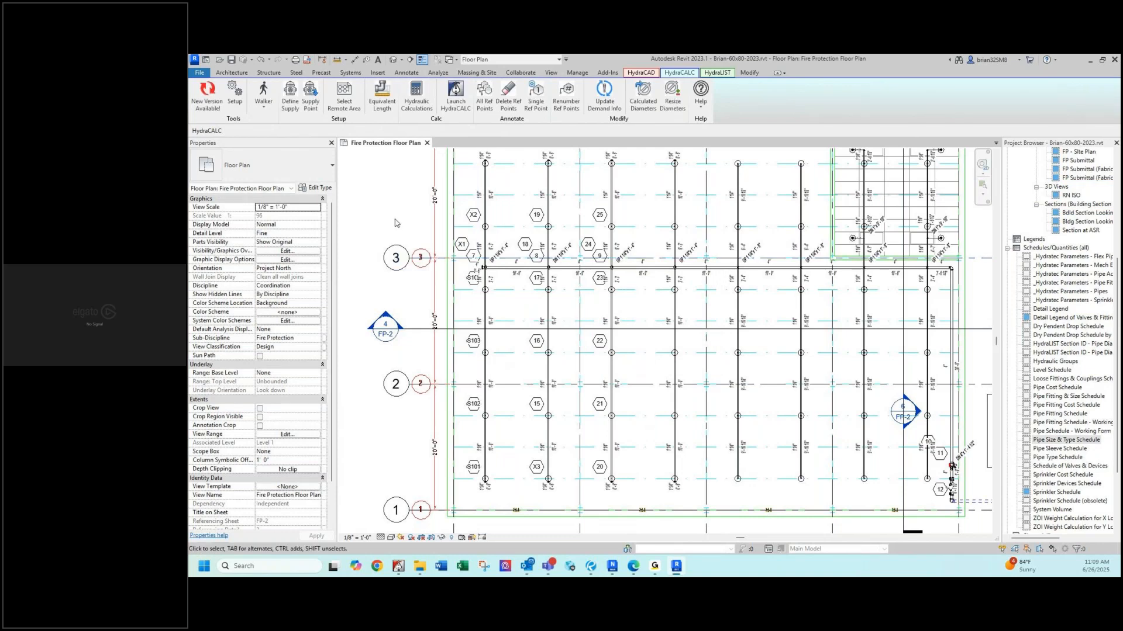
# Restart renumbering at S105, assigning it to X2 and S106 to S110 to the sprinkler reference points on the second branch line.
pyautogui.click(568, 93)
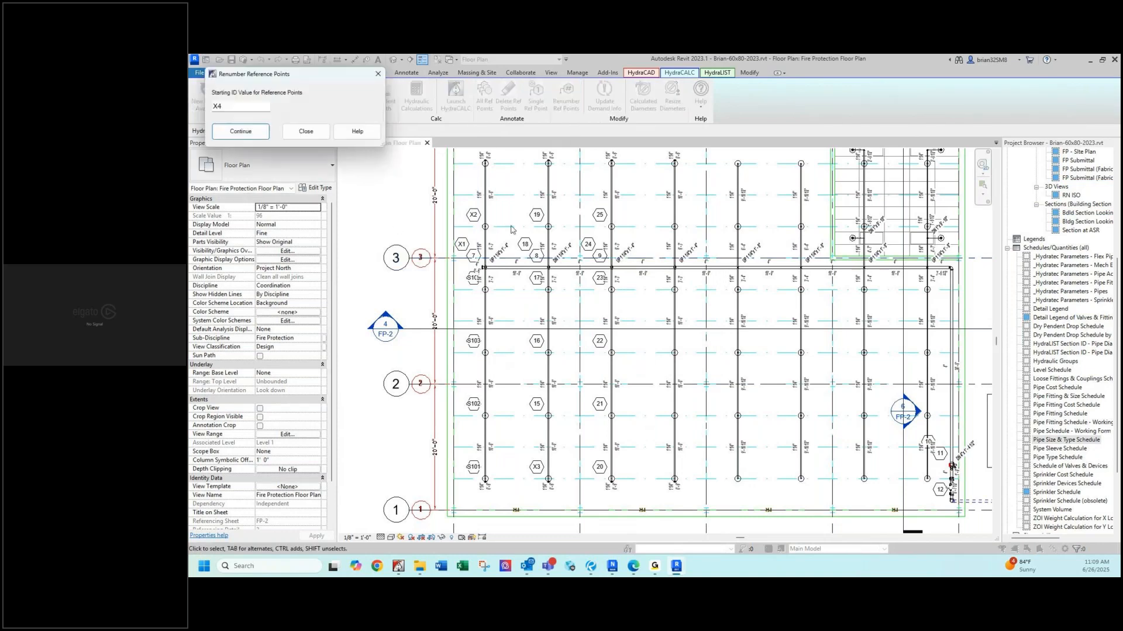
pyautogui.moveTo(225, 107); pyautogui.dragTo(210, 125)
pyautogui.write('S105')
pyautogui.click(241, 131)
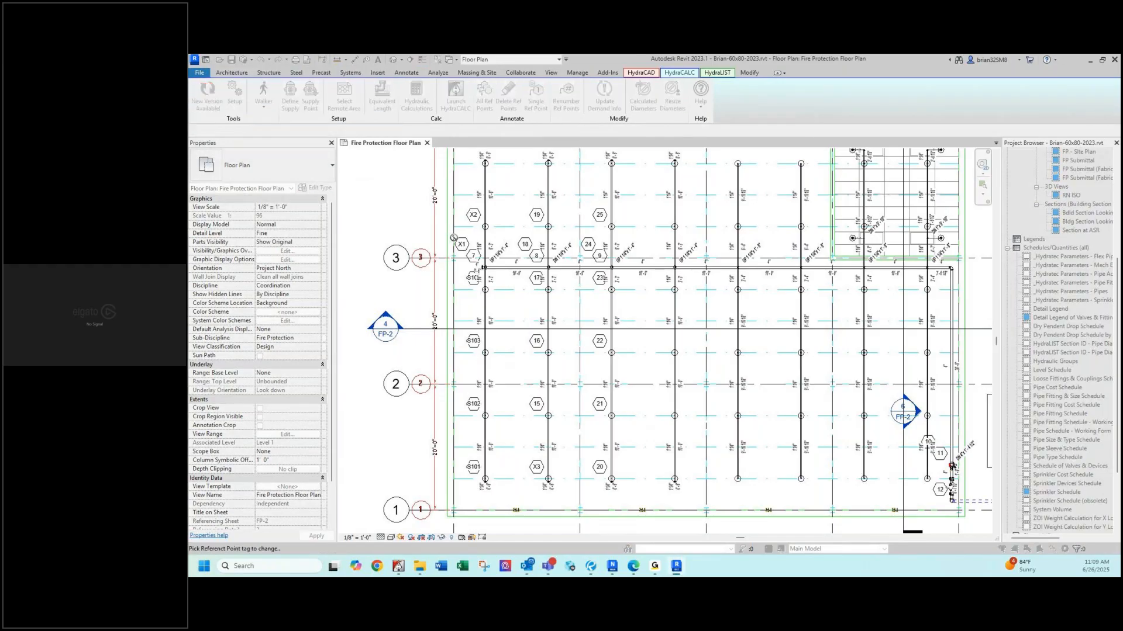
pyautogui.click(473, 215)
pyautogui.click(536, 471)
pyautogui.click(536, 409)
pyautogui.click(539, 348)
pyautogui.click(537, 217)
# Renumber the sprinkler reference points on the third branch line, 20 to 23 and 25, as S111 to S115.
pyautogui.click(599, 467)
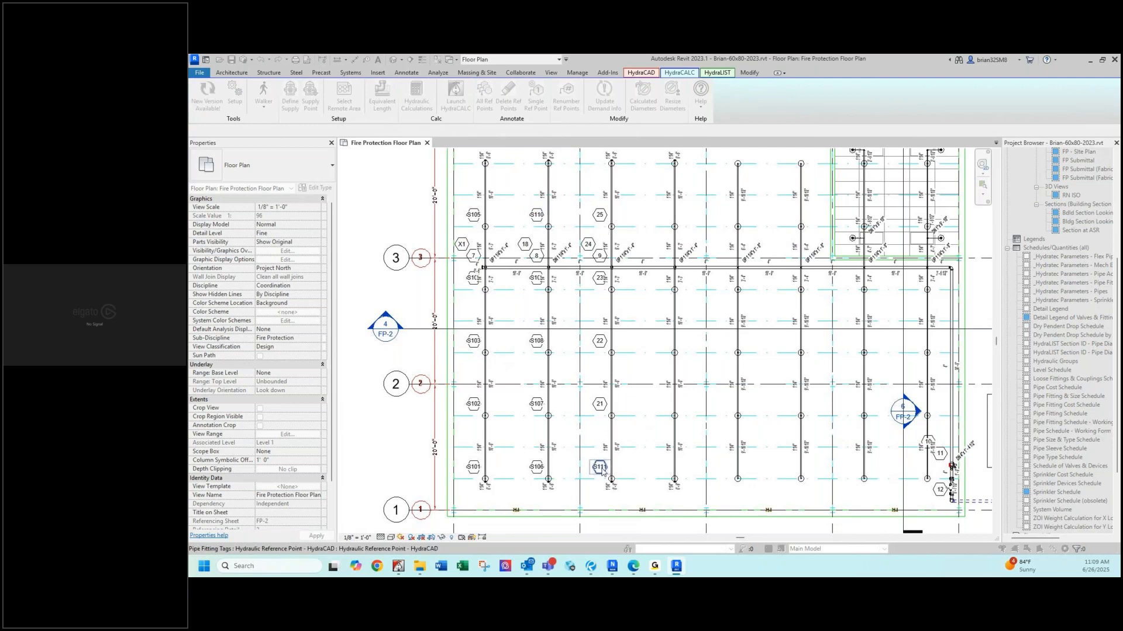
pyautogui.click(598, 408)
pyautogui.click(599, 346)
pyautogui.click(600, 279)
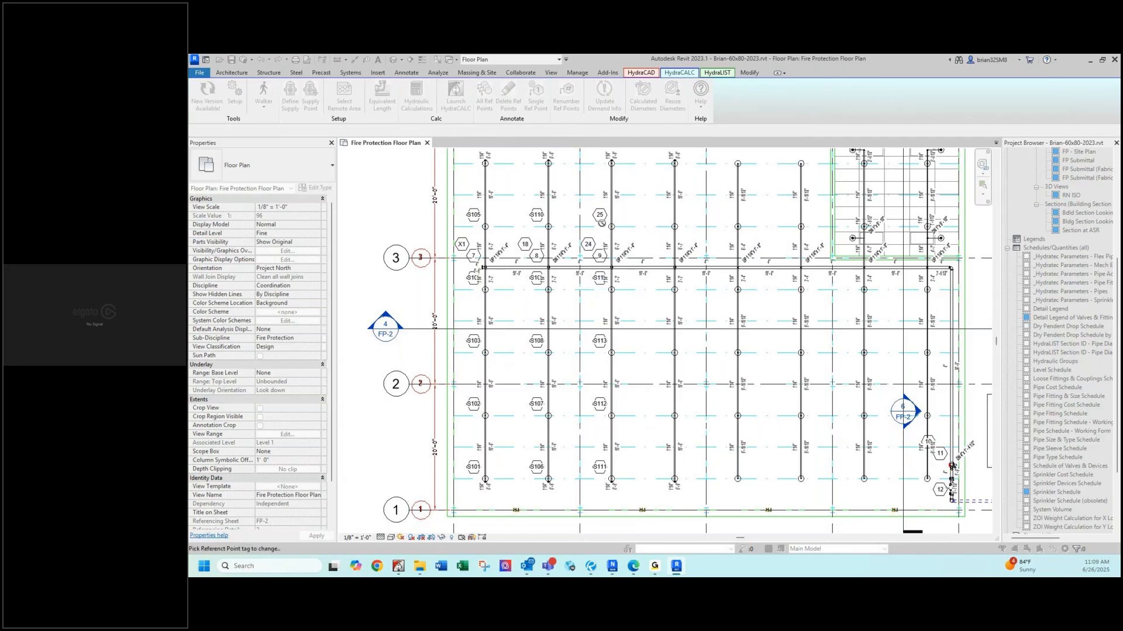
pyautogui.click(602, 219)
pyautogui.press('Escape')
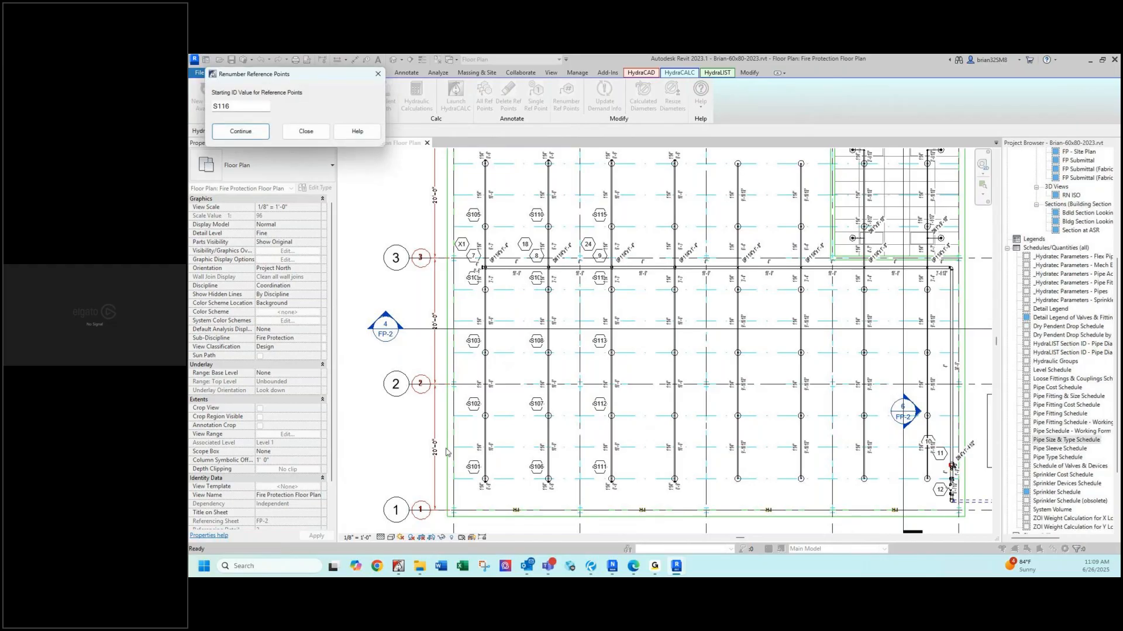
# Renumber reference points X1, 18 and 24 near the main as B101, B102 and B103.
pyautogui.moveTo(323, 75); pyautogui.dragTo(777, 362)
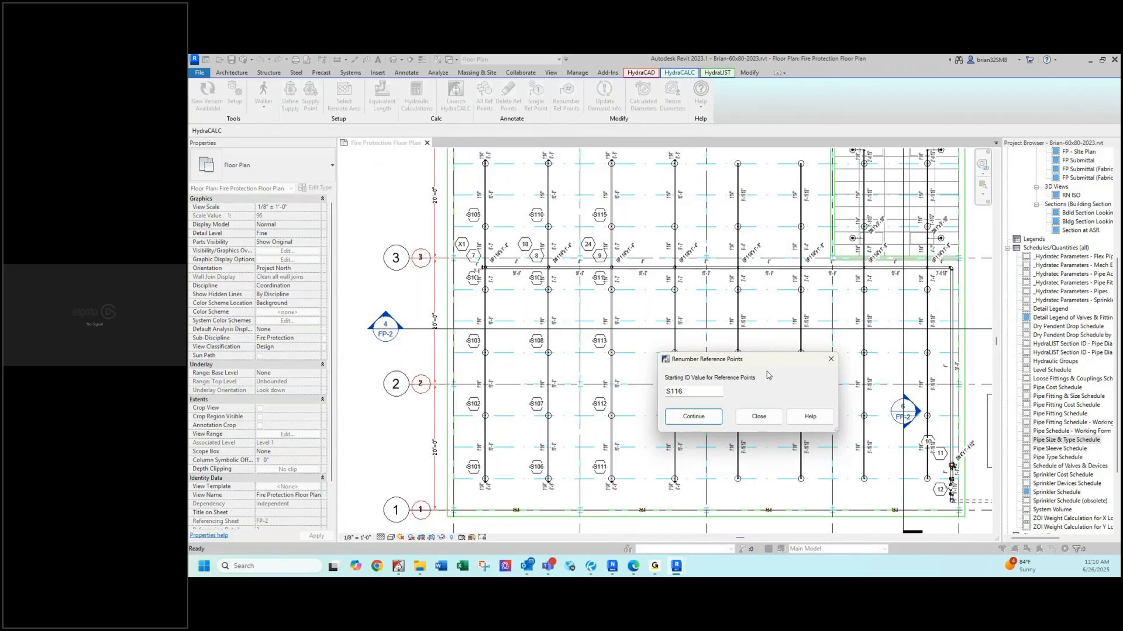
pyautogui.doubleClick(692, 393)
pyautogui.write('B101')
pyautogui.click(693, 416)
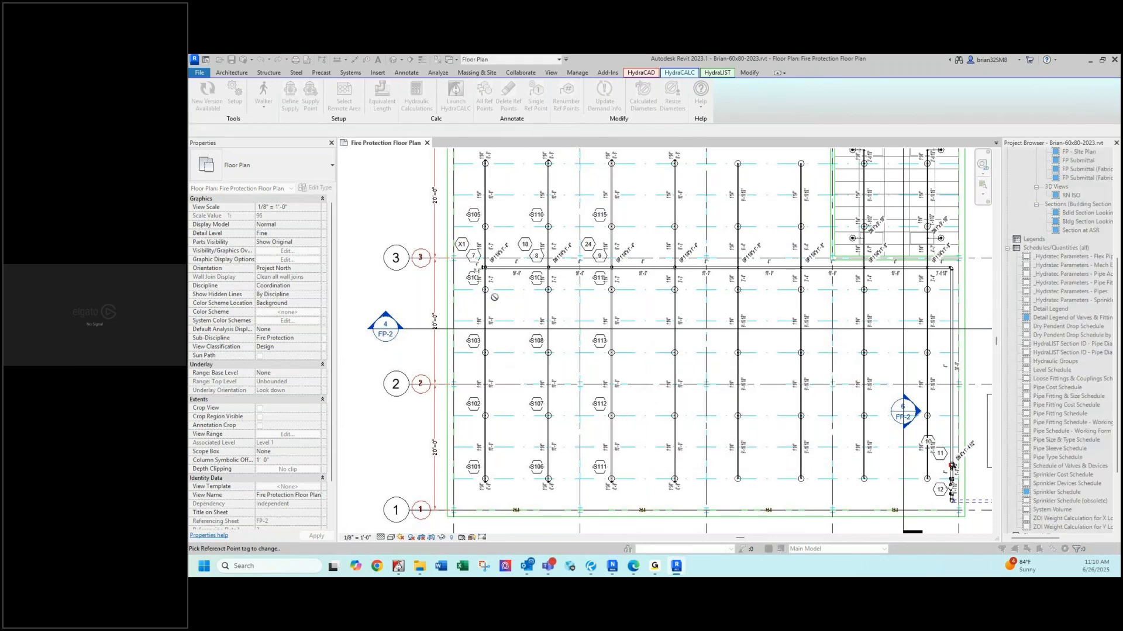
pyautogui.scroll(3, 499, 241)
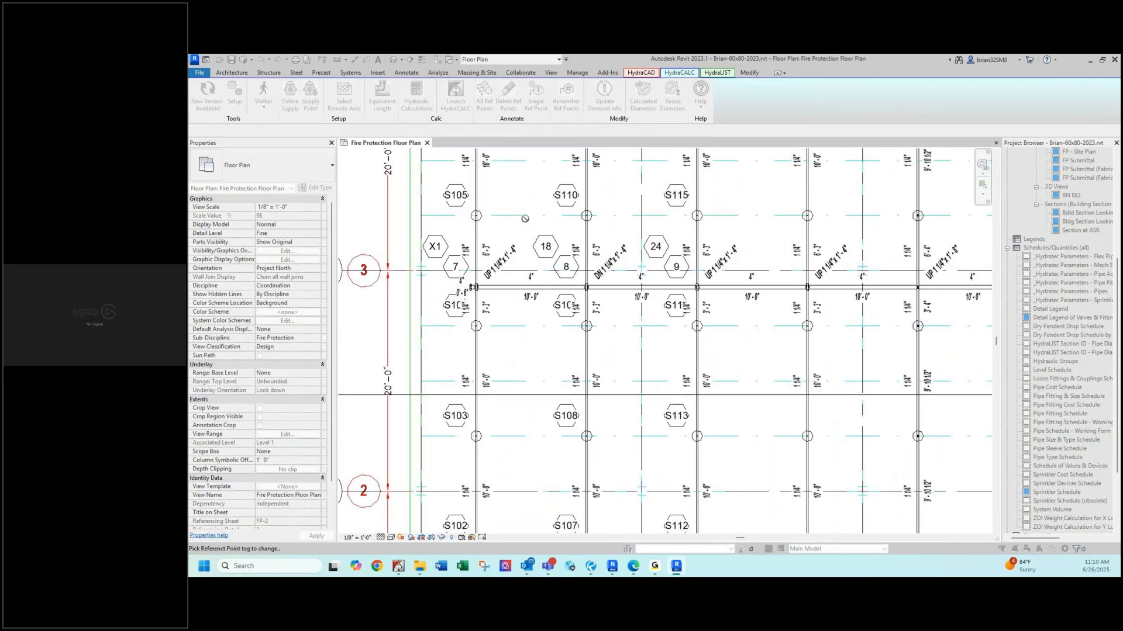
pyautogui.click(431, 248)
pyautogui.click(553, 243)
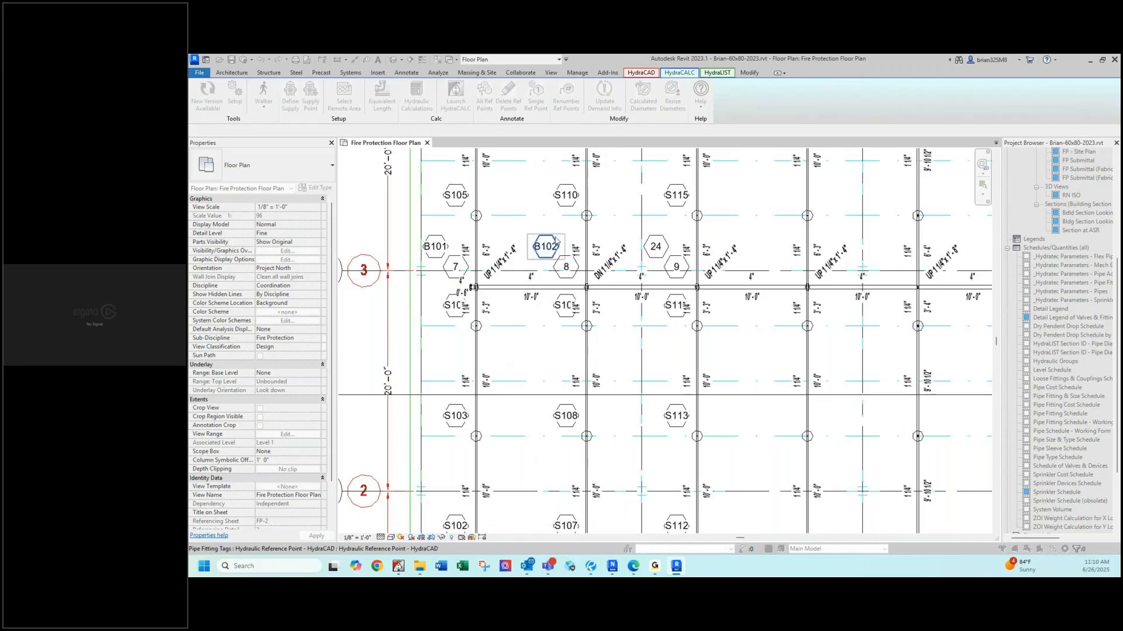
pyautogui.click(664, 246)
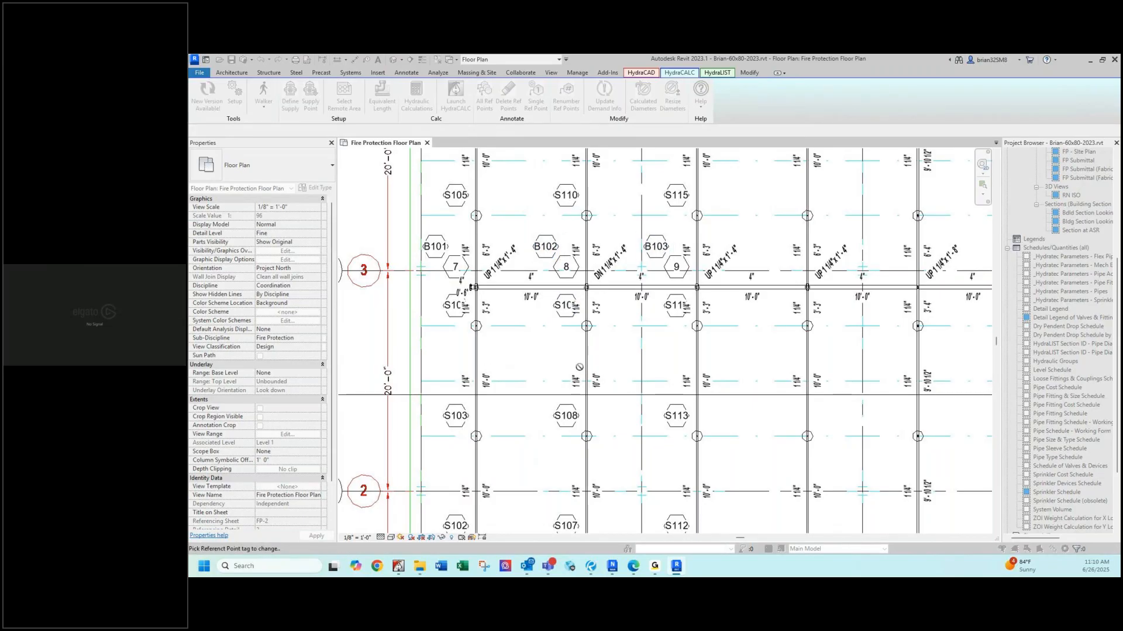
pyautogui.press('Escape')
# Restart renumbering at A101 and assign A101, A102 and A103 to reference points 7, 8 and 9 along the main.
pyautogui.doubleClick(249, 119)
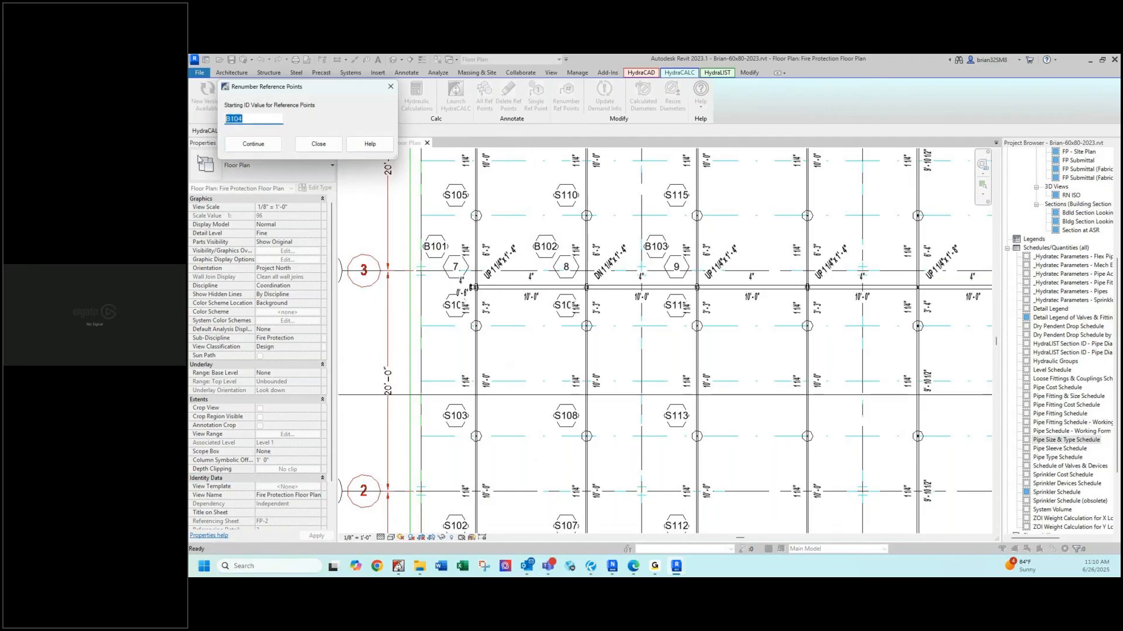
pyautogui.write('A101')
pyautogui.click(231, 138)
pyautogui.click(452, 277)
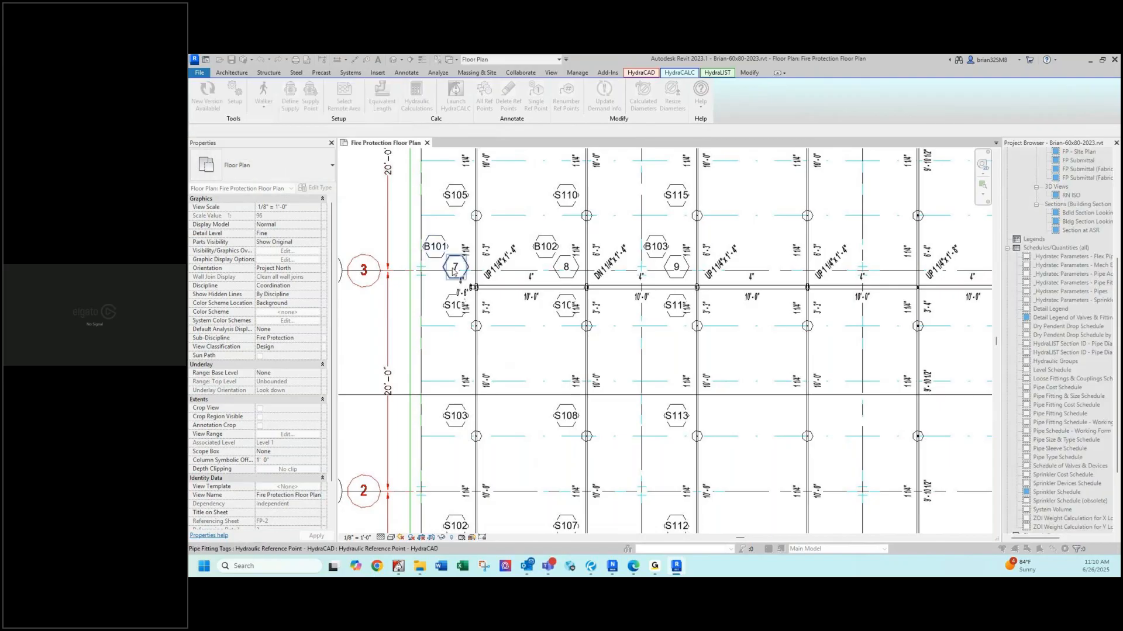
pyautogui.click(556, 276)
pyautogui.click(674, 270)
# Restart renumbering with the ID TOR and assign it to reference point 10 near the riser.
pyautogui.scroll(-2, 624, 324)
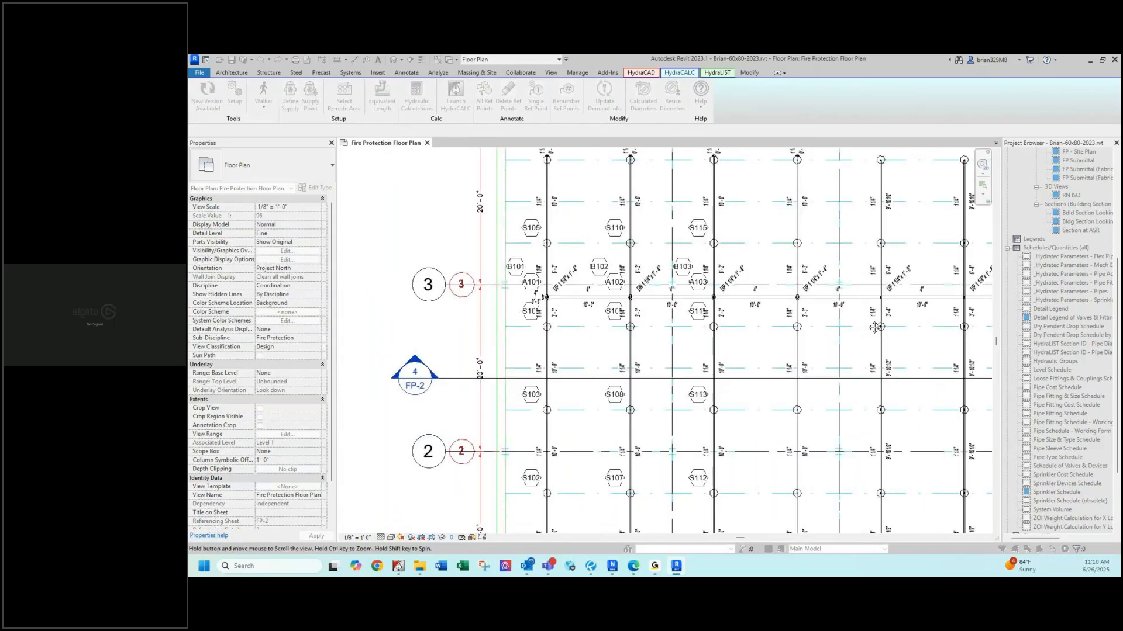
pyautogui.moveTo(839, 326); pyautogui.dragTo(731, 326, button='middle')
pyautogui.scroll(-2, 725, 325)
pyautogui.scroll(1, 763, 327)
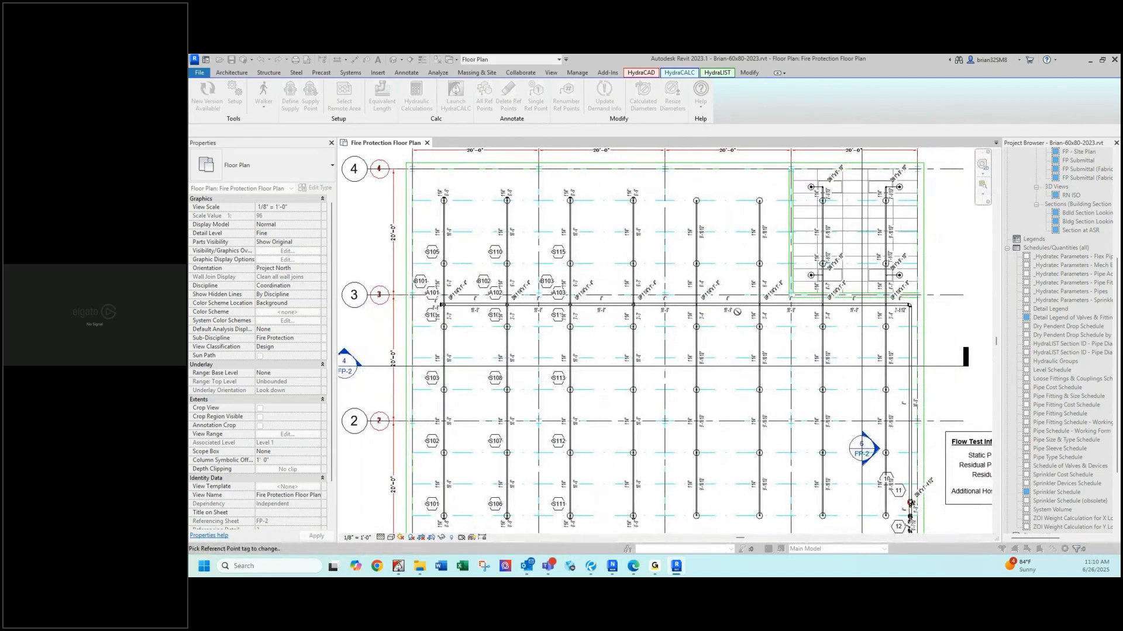
pyautogui.moveTo(822, 448); pyautogui.dragTo(697, 371, button='middle')
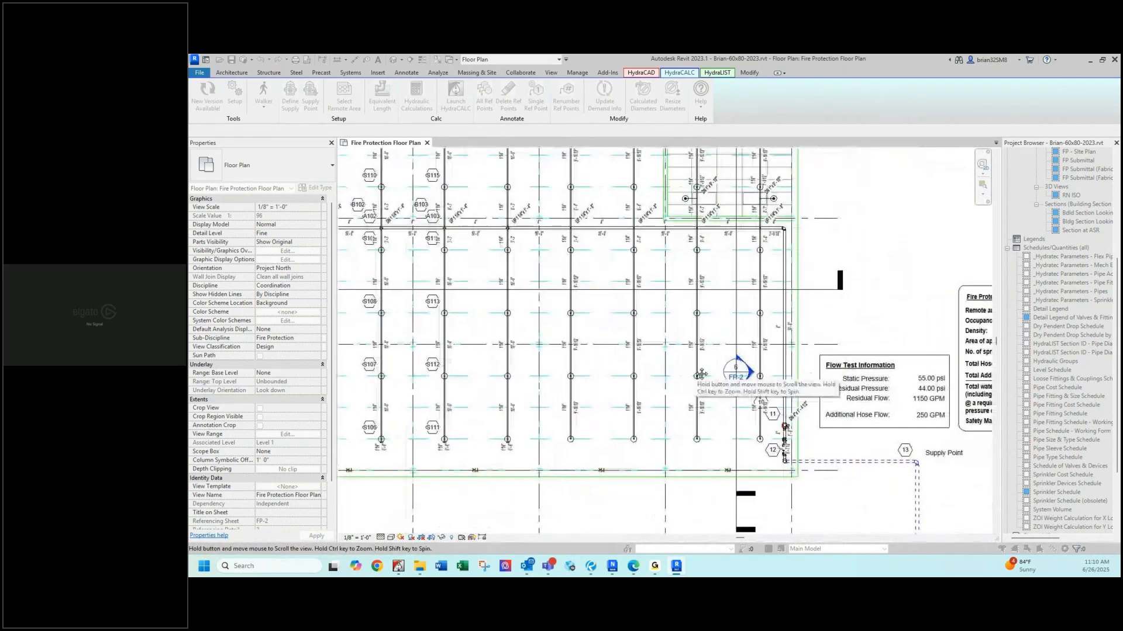
pyautogui.scroll(2, 776, 454)
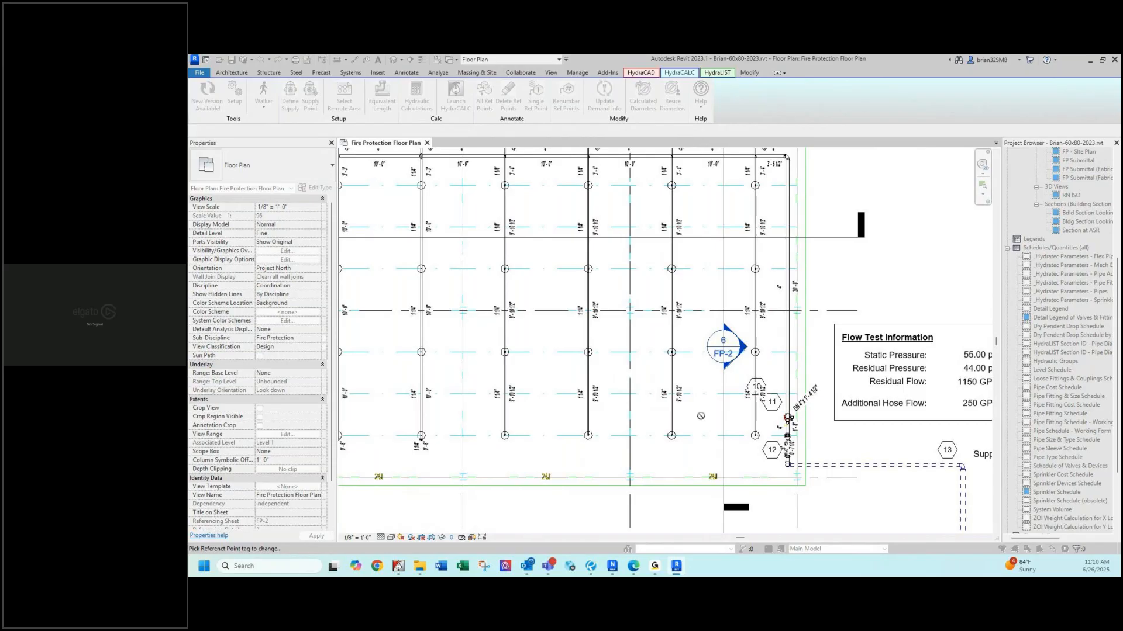
pyautogui.press('Escape')
pyautogui.moveTo(270, 132); pyautogui.dragTo(214, 136)
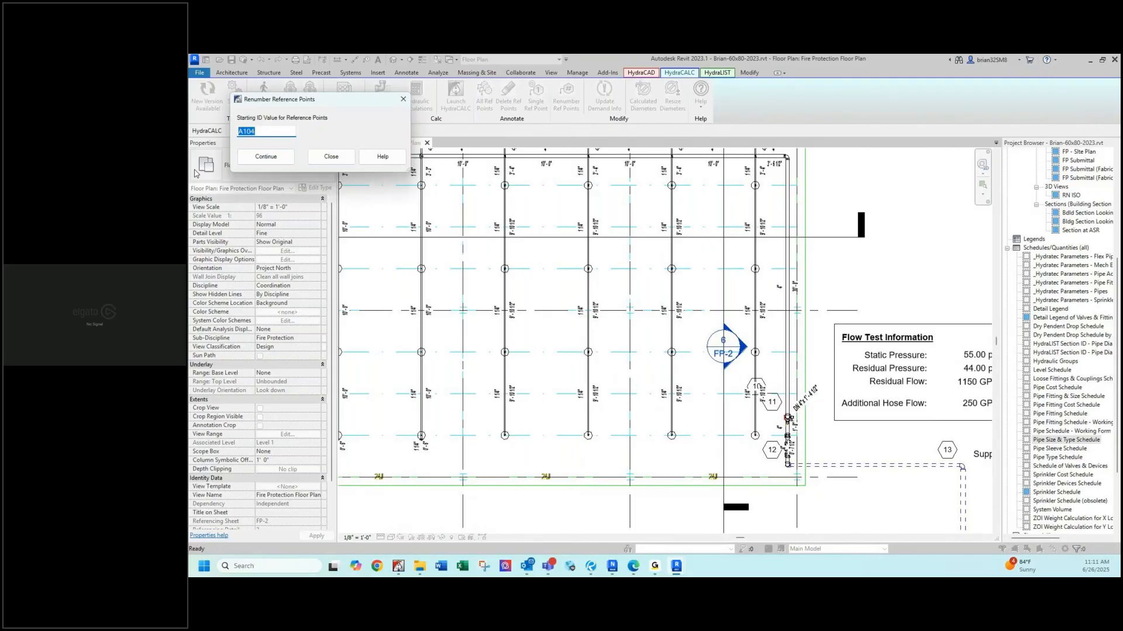
pyautogui.write('TOR')
pyautogui.click(254, 155)
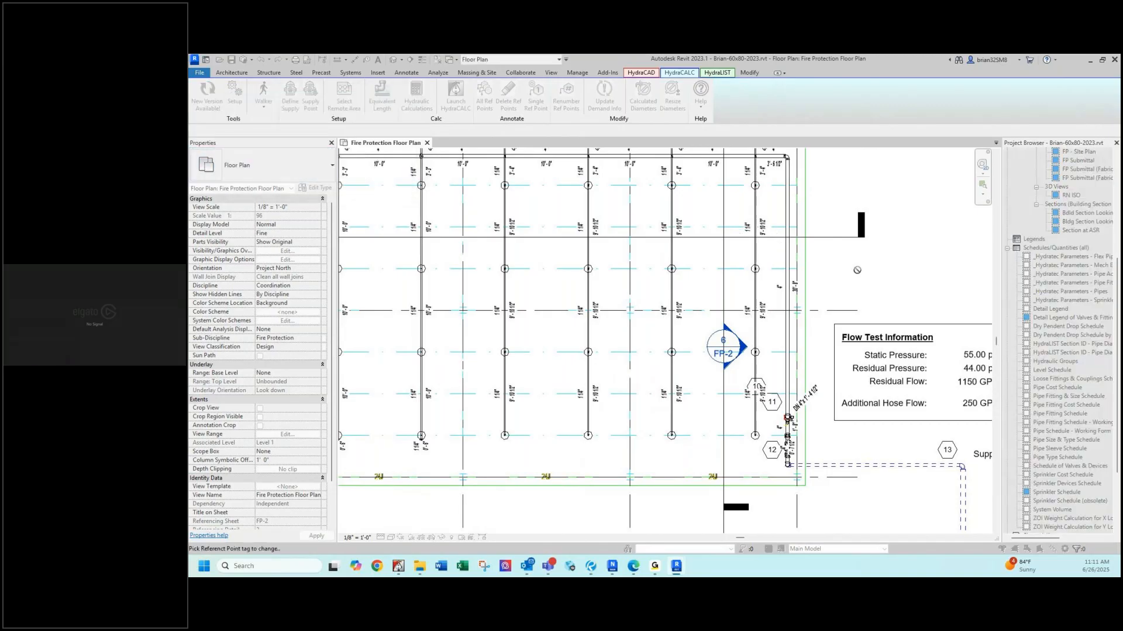
pyautogui.click(758, 387)
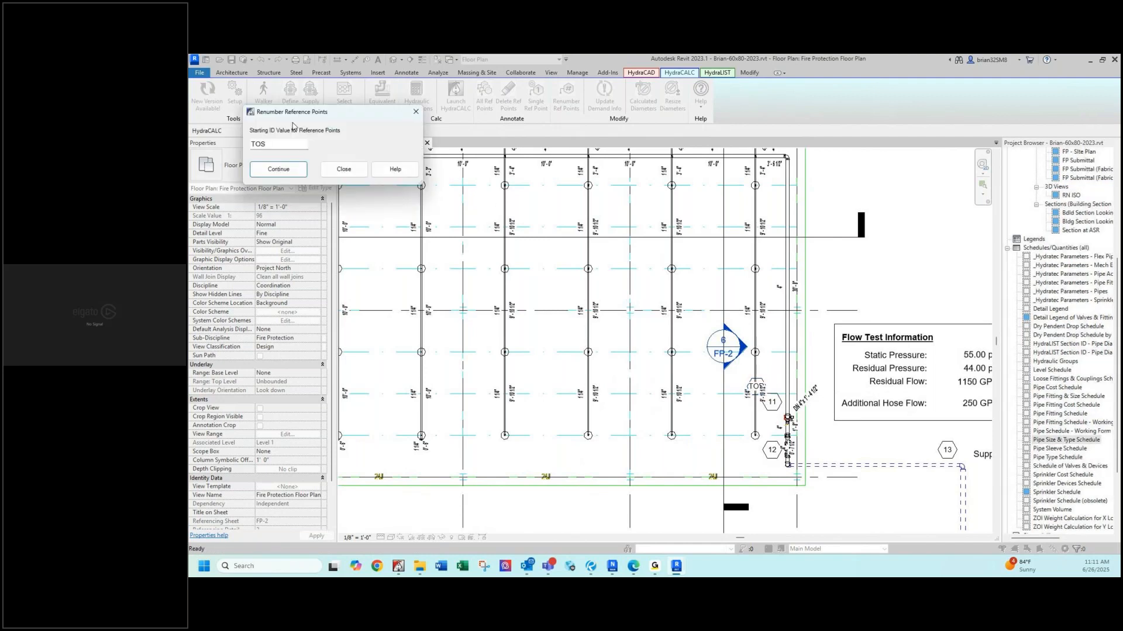
pyautogui.moveTo(279, 143); pyautogui.dragTo(257, 154)
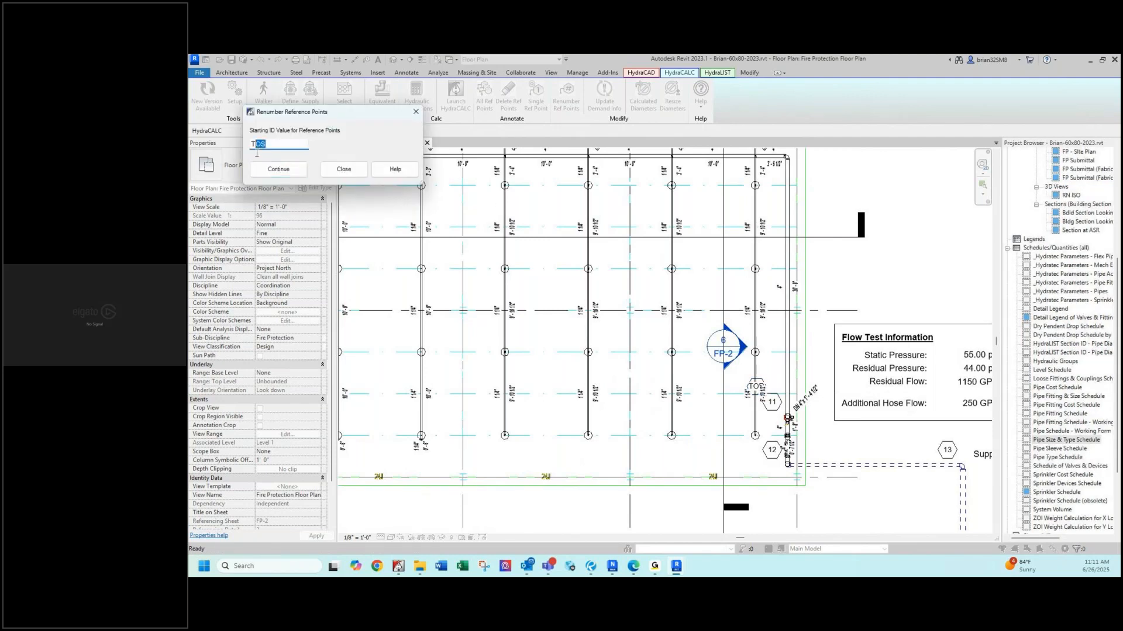
pyautogui.moveTo(256, 153); pyautogui.dragTo(248, 153)
pyautogui.write('BO')
pyautogui.click(344, 169)
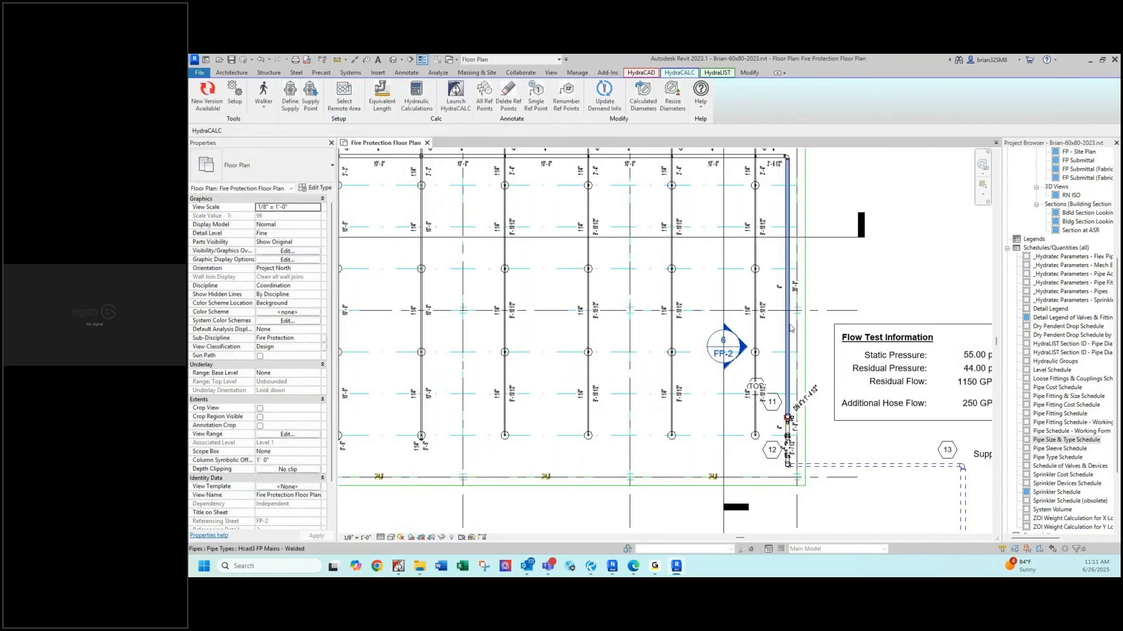
# Change the ID of reference point 11 beside the riser to BOR directly in its tag.
pyautogui.moveTo(757, 415); pyautogui.dragTo(681, 385, button='middle')
pyautogui.click(695, 378)
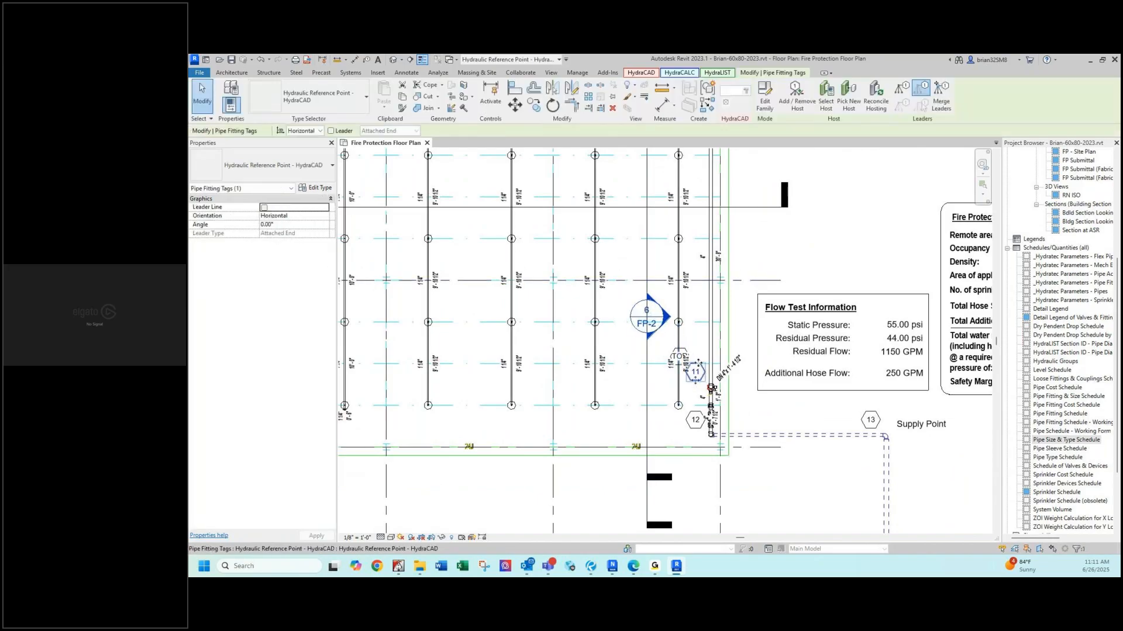
pyautogui.click(699, 374)
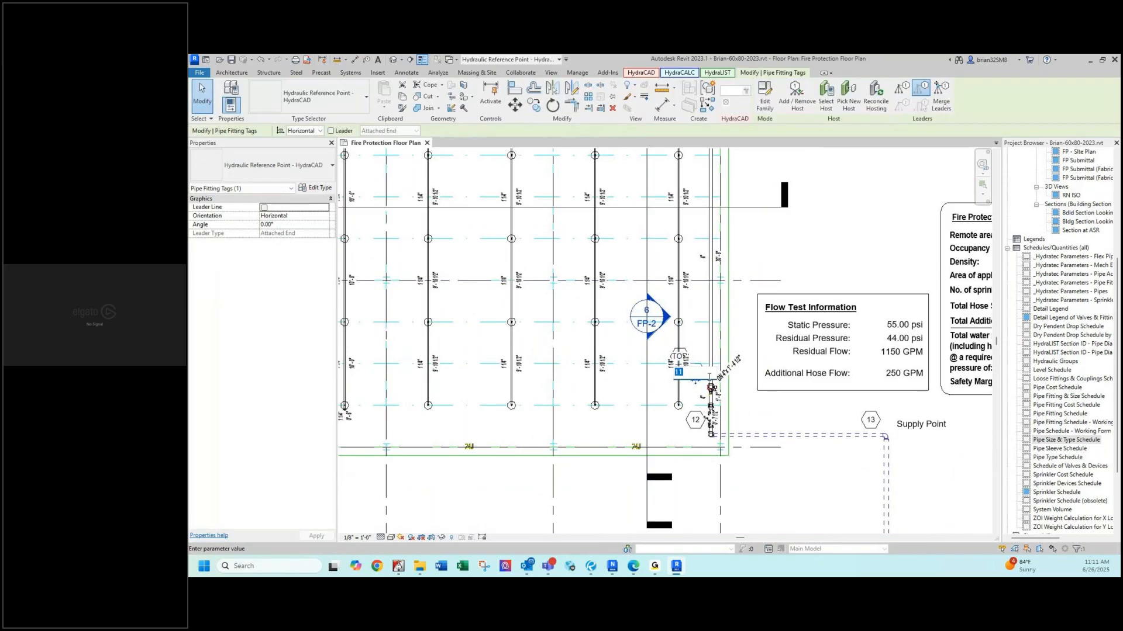
pyautogui.write('BOR')
pyautogui.click(659, 424)
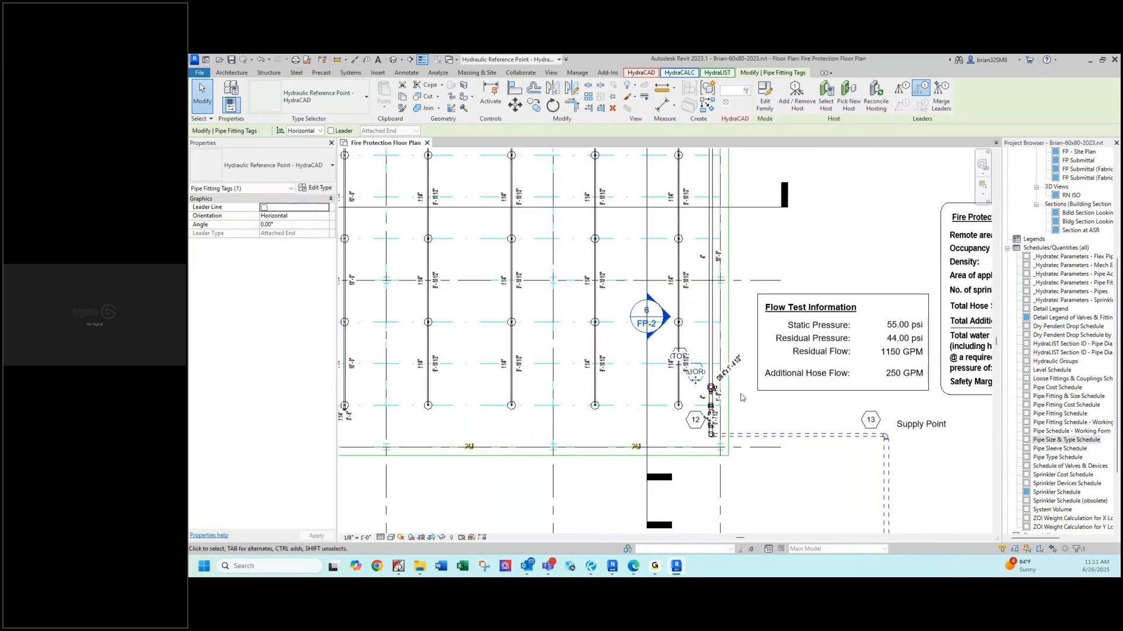
pyautogui.click(746, 350)
# Change the ID of reference point 12 below the riser to BKFL directly in its tag.
pyautogui.scroll(3, 736, 424)
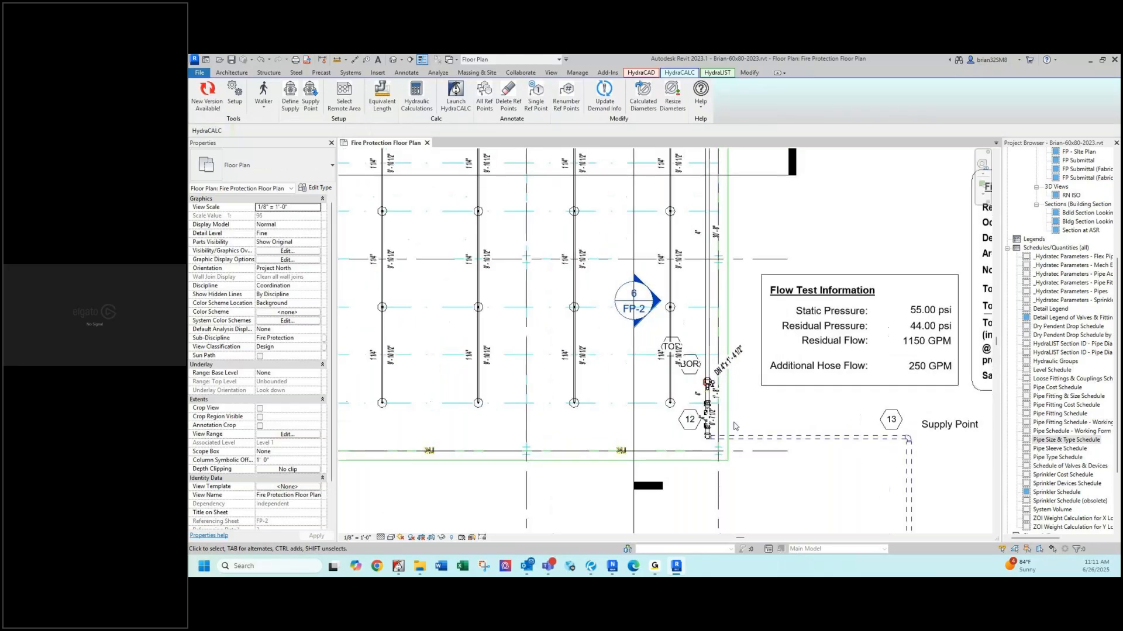
pyautogui.moveTo(760, 425); pyautogui.dragTo(599, 377, button='middle')
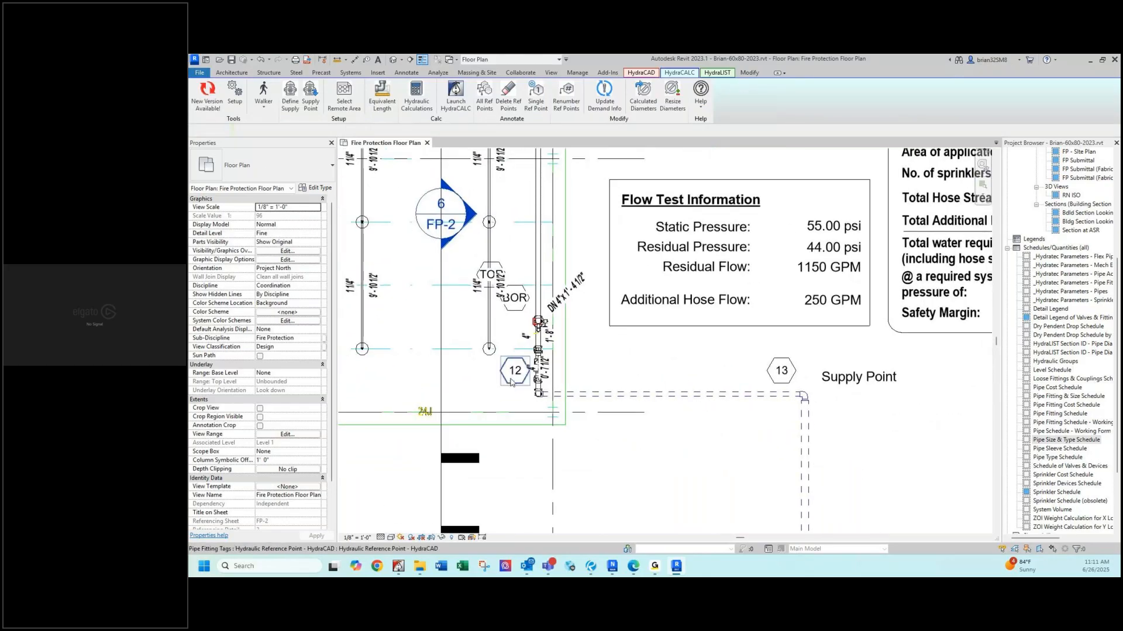
pyautogui.click(514, 379)
pyautogui.click(514, 375)
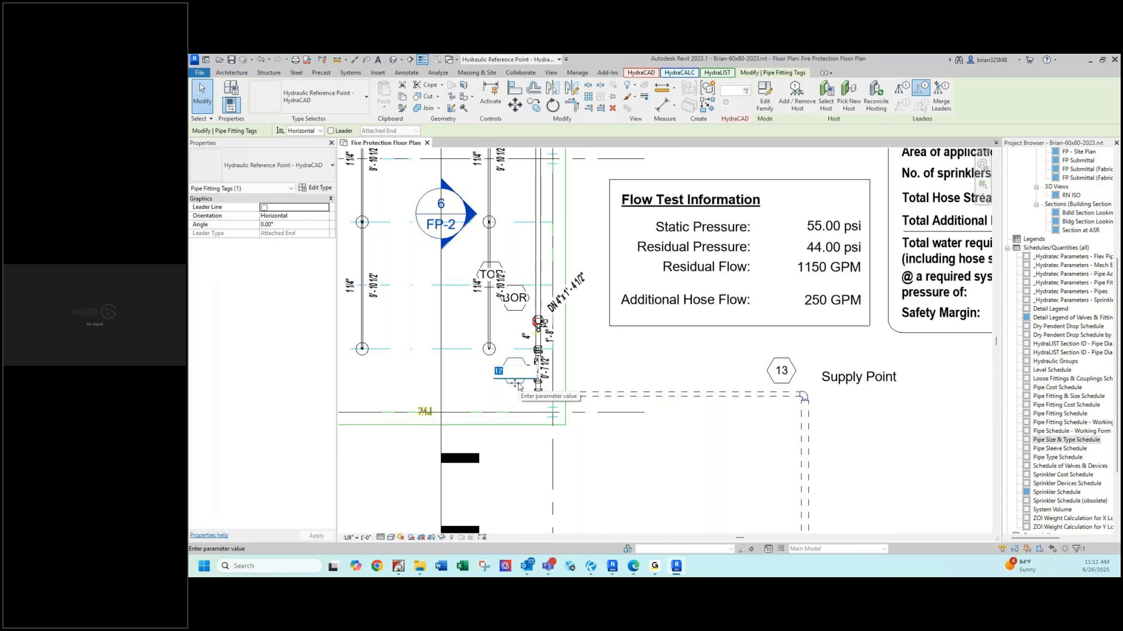
pyautogui.write('BKFL')
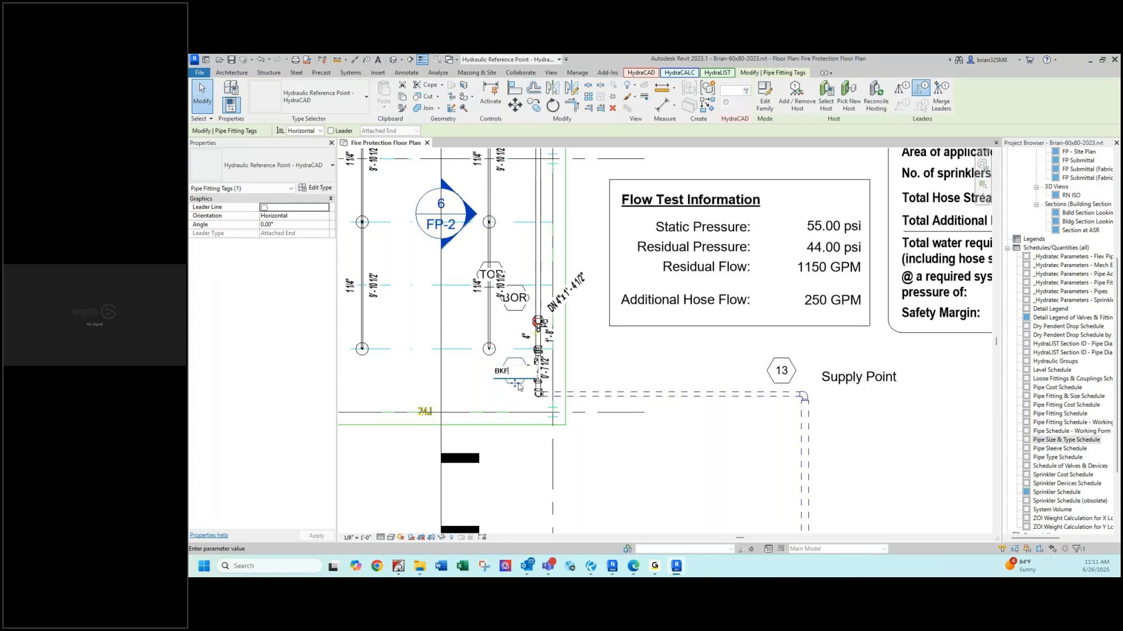
pyautogui.click(597, 345)
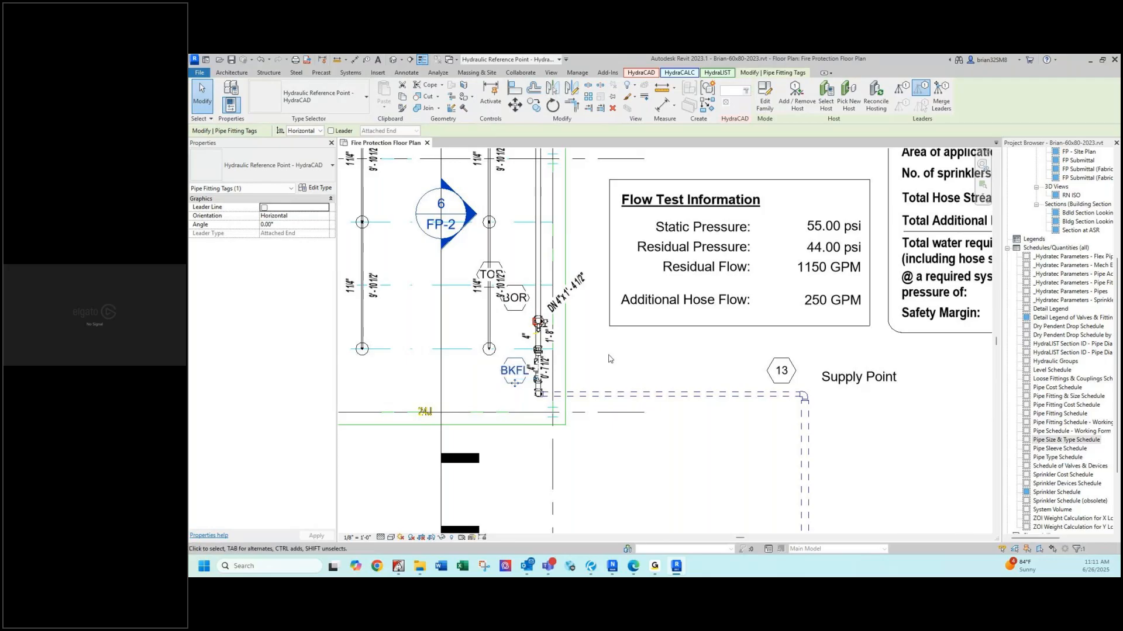
pyautogui.click(614, 374)
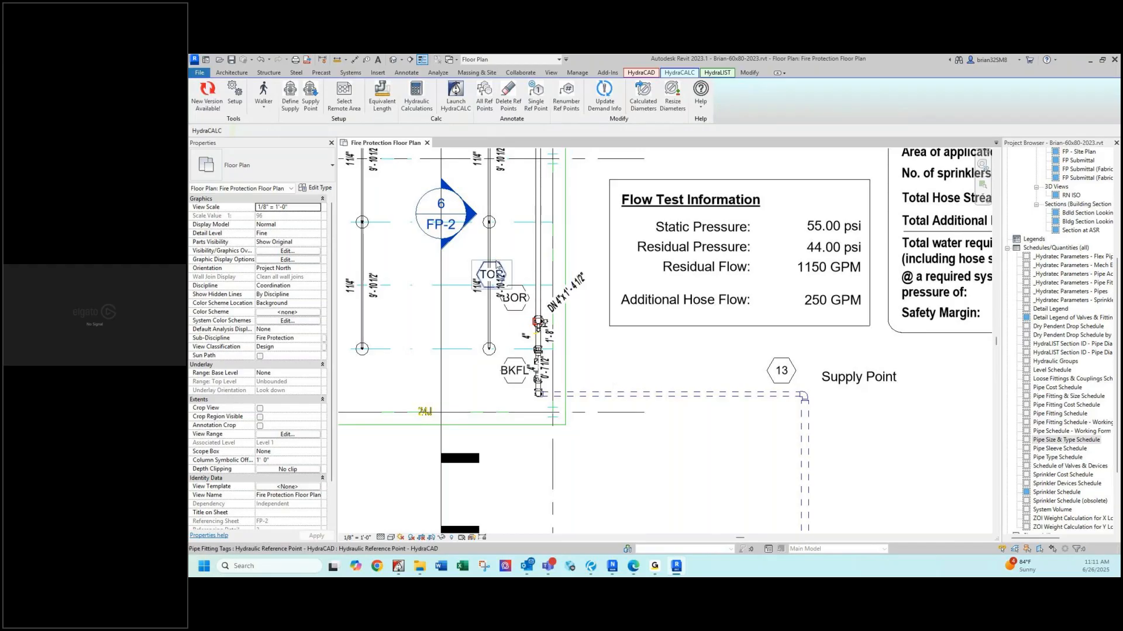
# Move the TOR and BOR tags apart so they sit clear of the pipe labels around the riser.
pyautogui.click(495, 266)
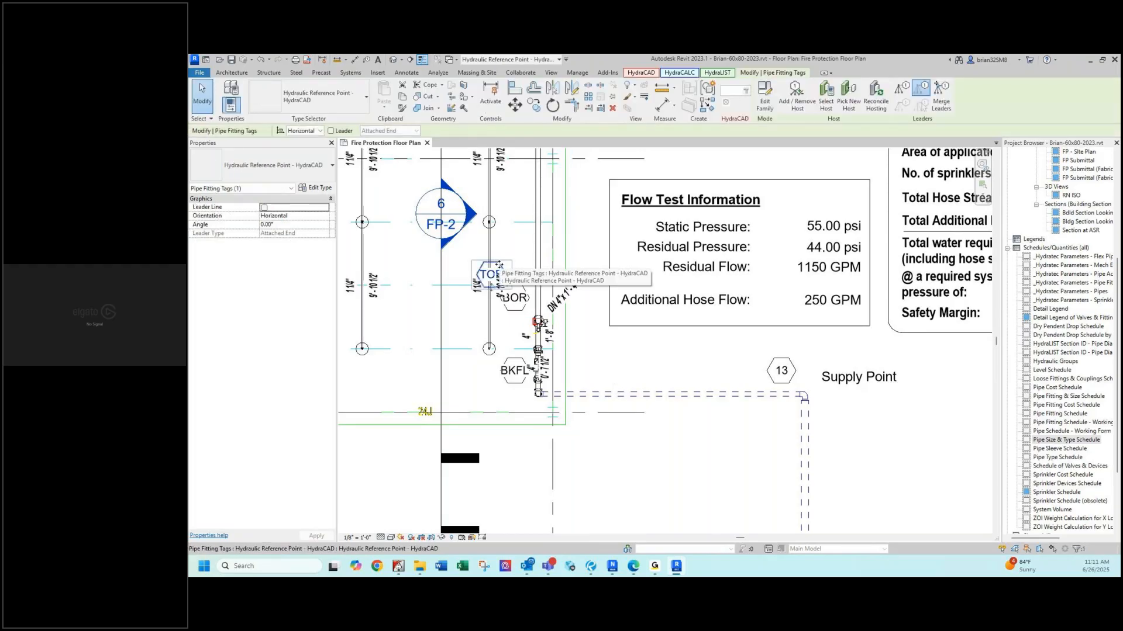
pyautogui.moveTo(499, 266); pyautogui.dragTo(531, 258)
pyautogui.click(526, 303)
pyautogui.moveTo(526, 302); pyautogui.dragTo(580, 327)
pyautogui.click(641, 368)
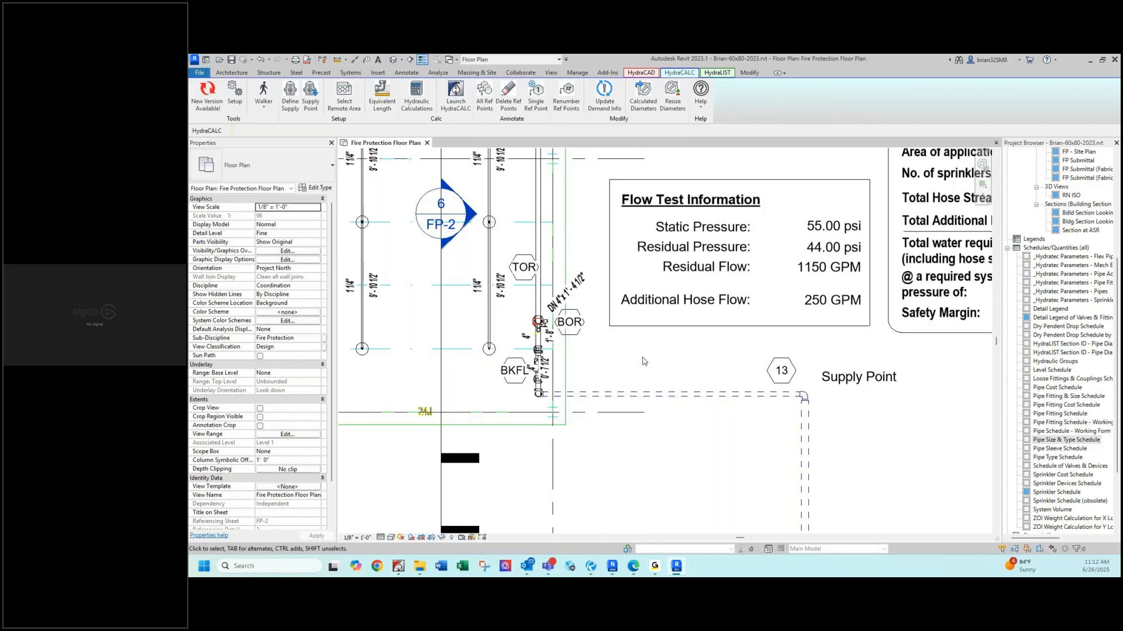
# Change the ID of reference point 13 at the supply point to TEST.
pyautogui.click(786, 374)
pyautogui.click(786, 372)
pyautogui.write('TEST')
pyautogui.click(725, 363)
pyautogui.click(726, 363)
# Add a single reference point at the elbow where the 4" main turns toward the riser, and move its tag outside the building.
pyautogui.scroll(-2, 665, 466)
pyautogui.scroll(-2, 665, 466)
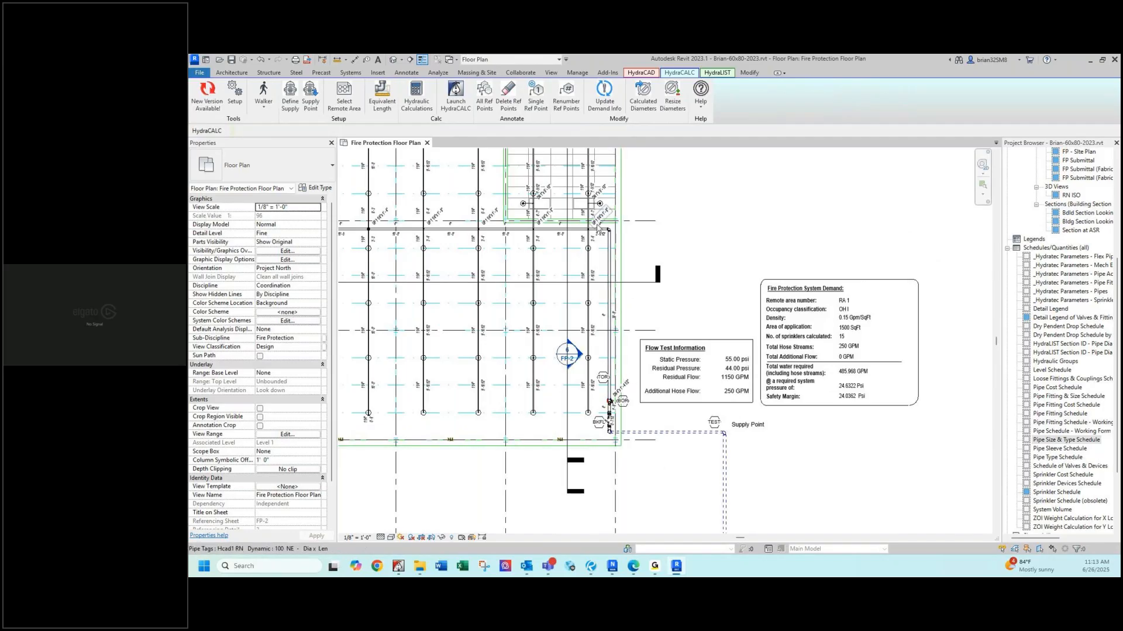
pyautogui.scroll(3, 595, 226)
pyautogui.scroll(4, 594, 226)
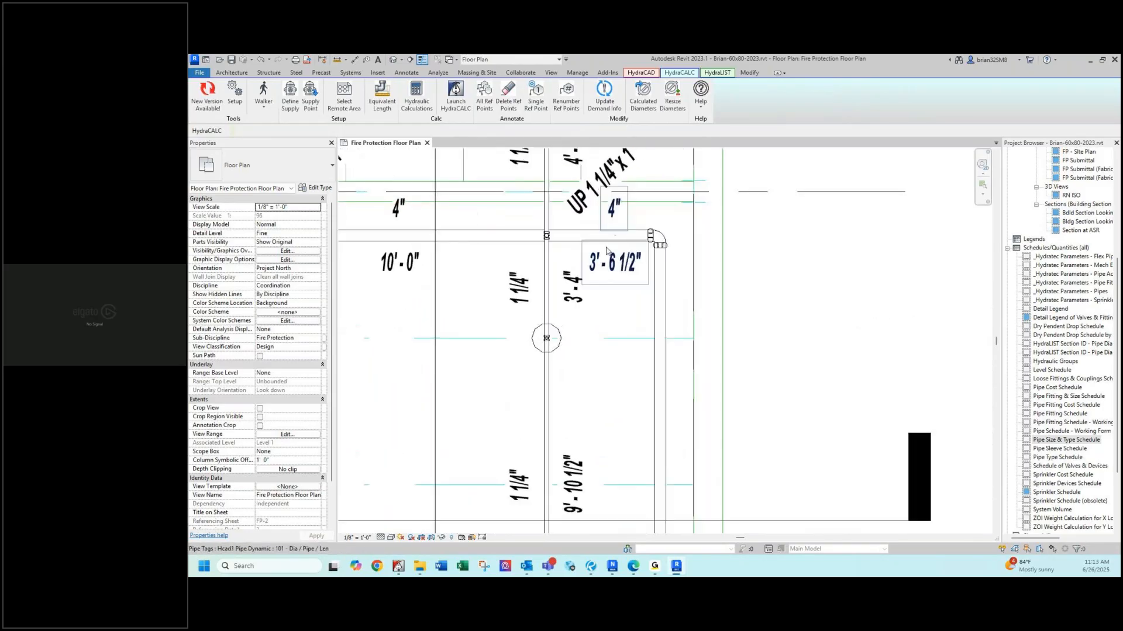
pyautogui.moveTo(609, 311); pyautogui.dragTo(567, 417, button='middle')
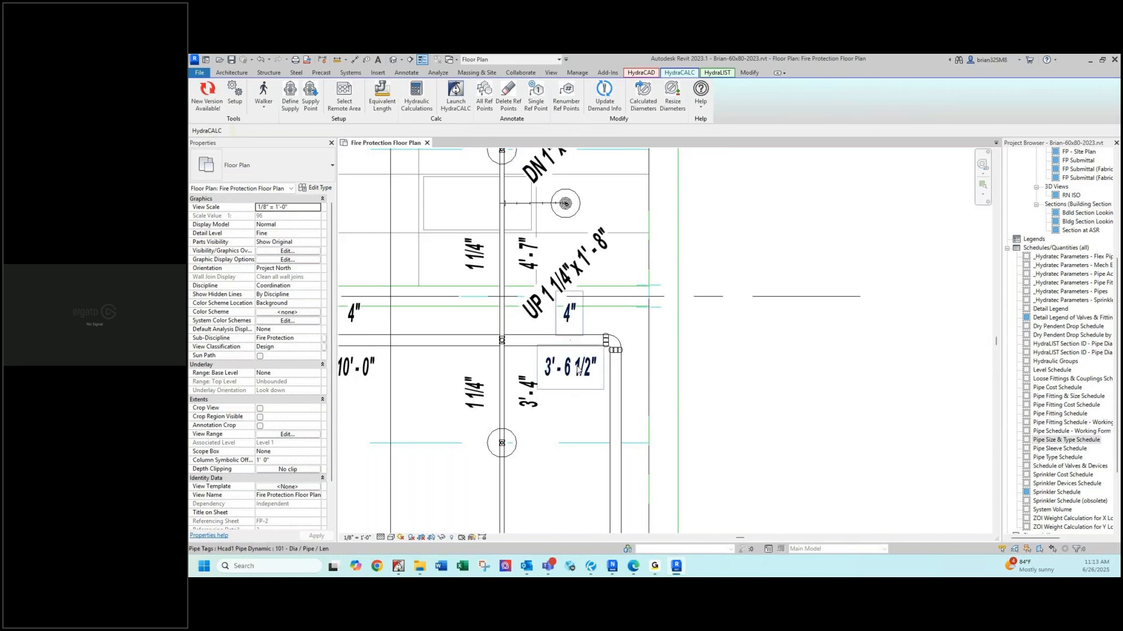
pyautogui.click(539, 101)
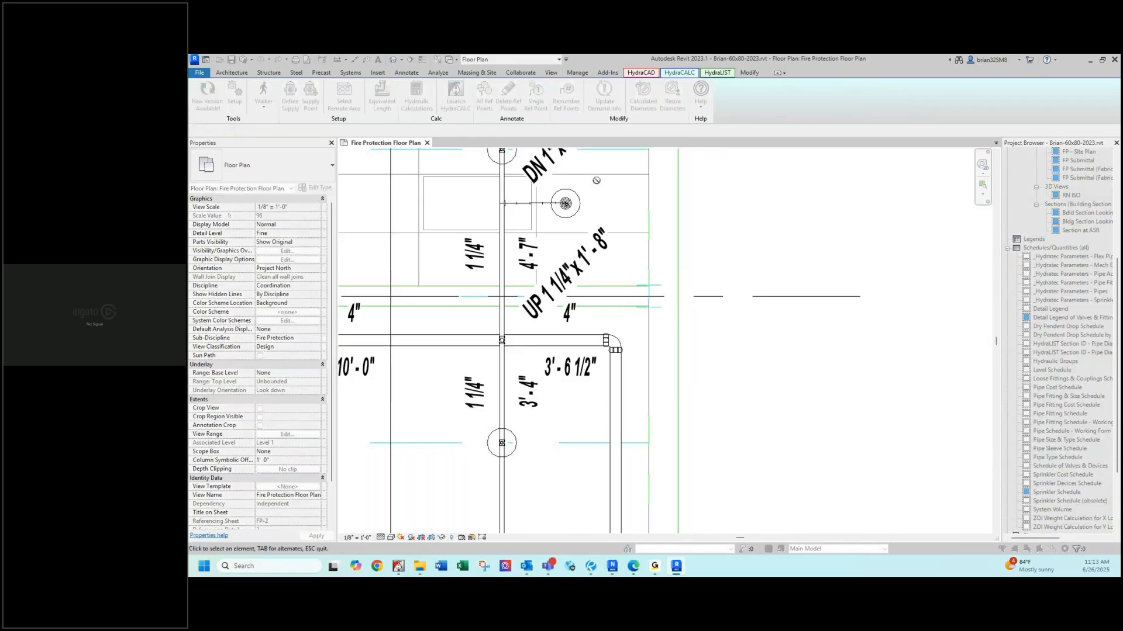
pyautogui.click(611, 345)
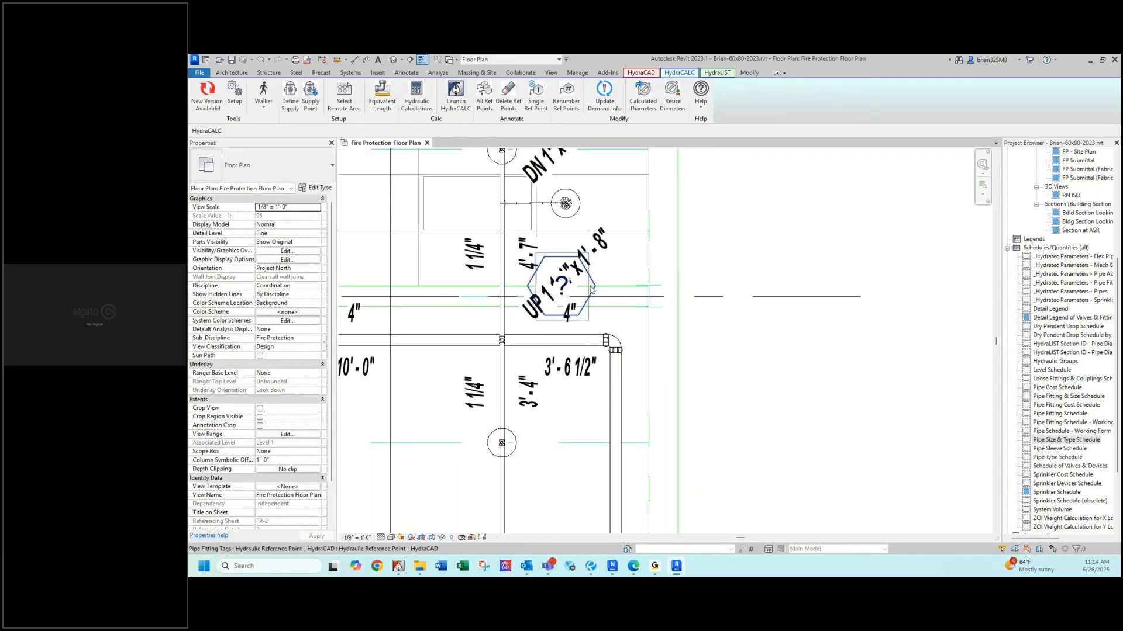
pyautogui.click(609, 300)
pyautogui.moveTo(610, 301); pyautogui.dragTo(744, 369)
pyautogui.click(804, 397)
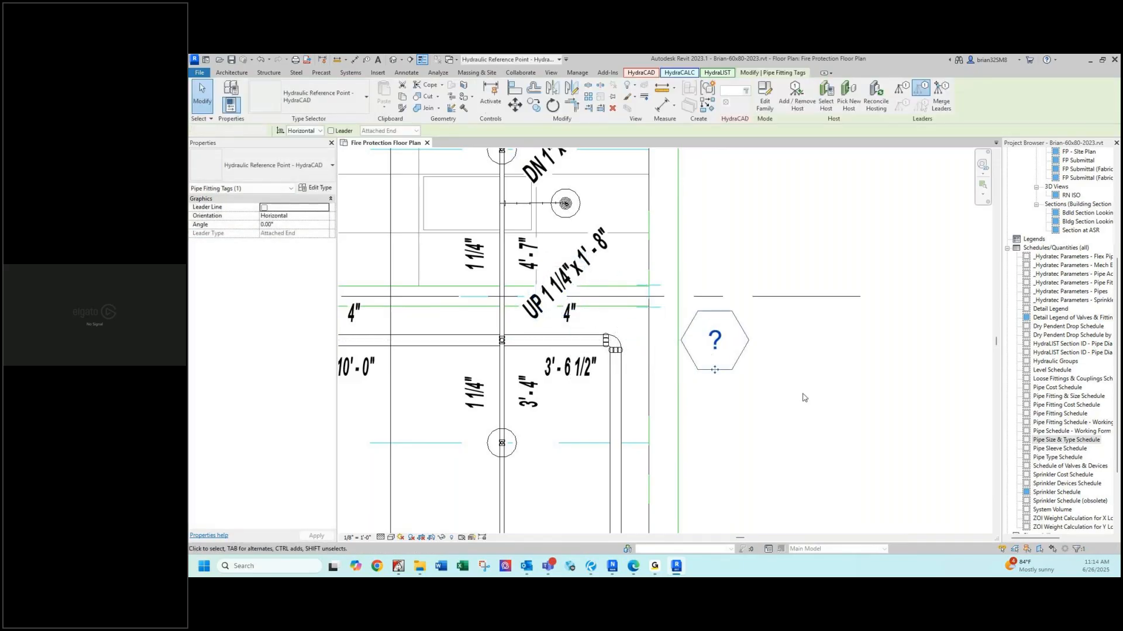
# Set the ID of the new reference point at the main's elbow to A104.
pyautogui.click(715, 340)
pyautogui.click(714, 342)
pyautogui.scroll(-5, 712, 354)
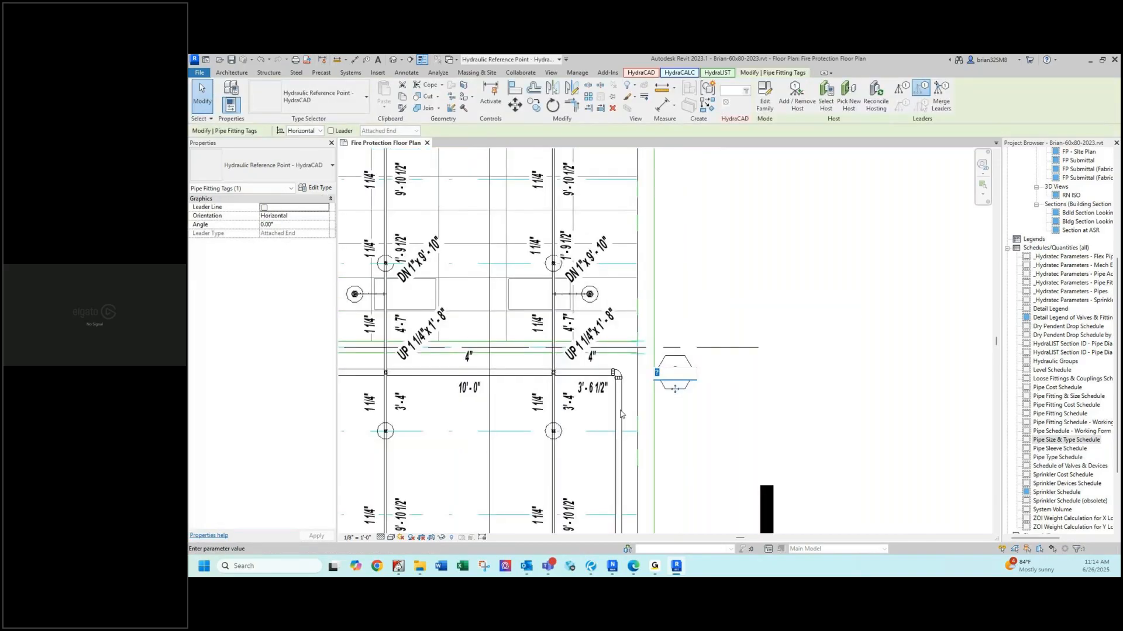
pyautogui.moveTo(447, 393); pyautogui.dragTo(564, 345, button='middle')
pyautogui.scroll(2, 744, 408)
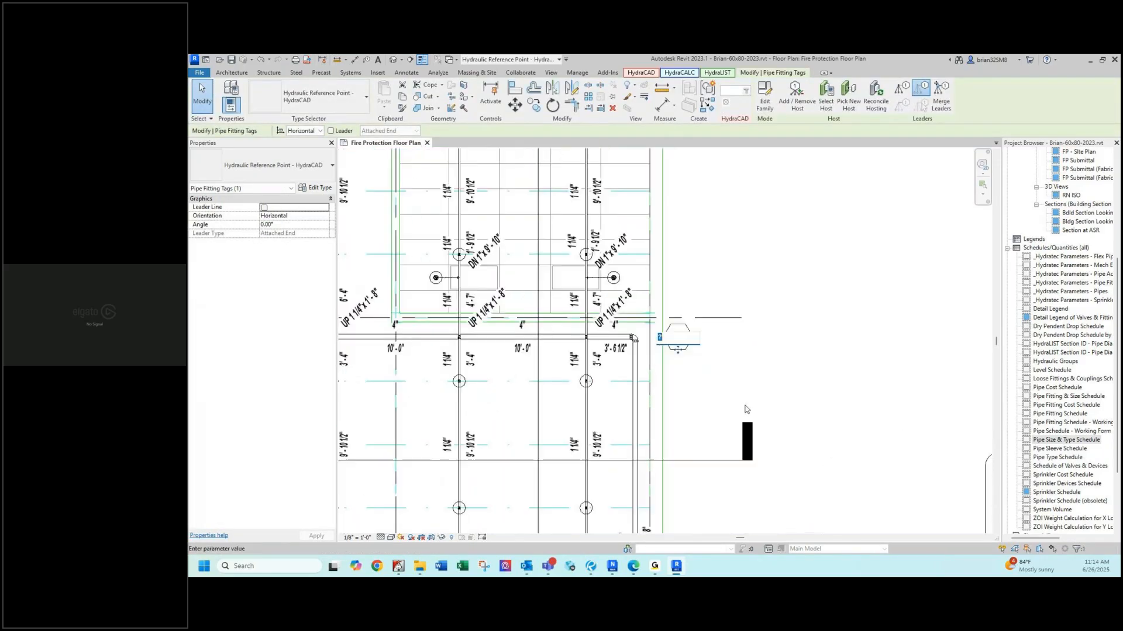
pyautogui.write('A104')
pyautogui.click(764, 338)
pyautogui.click(760, 344)
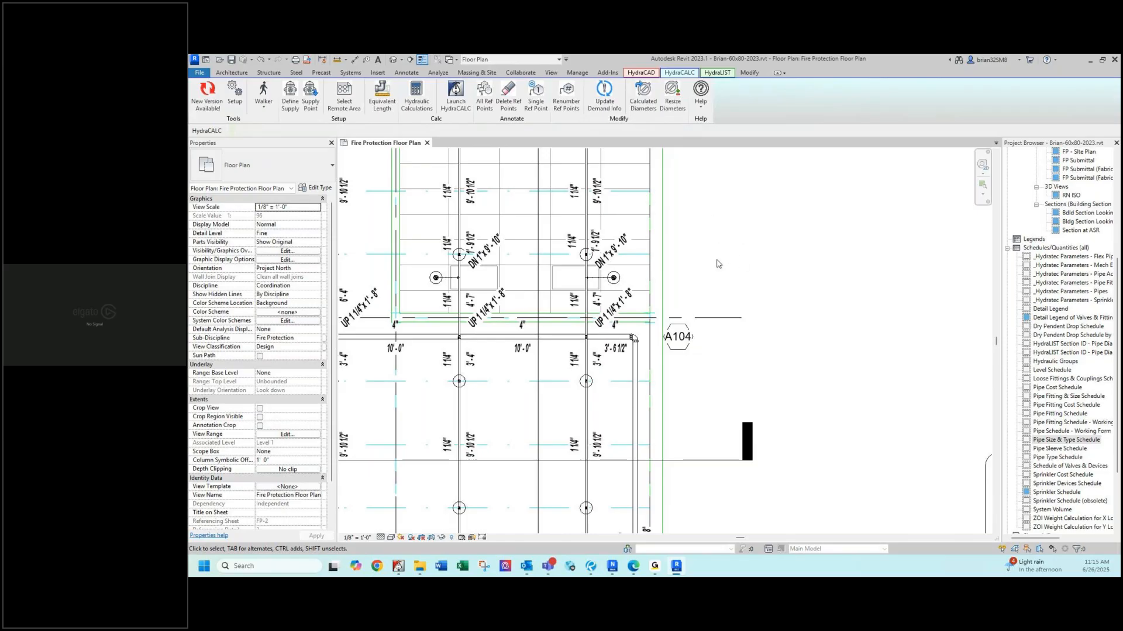
# Check the Hydraulic Reference ID in the properties of the 4" main's elbow near the A104 tag.
pyautogui.scroll(-2, 718, 263)
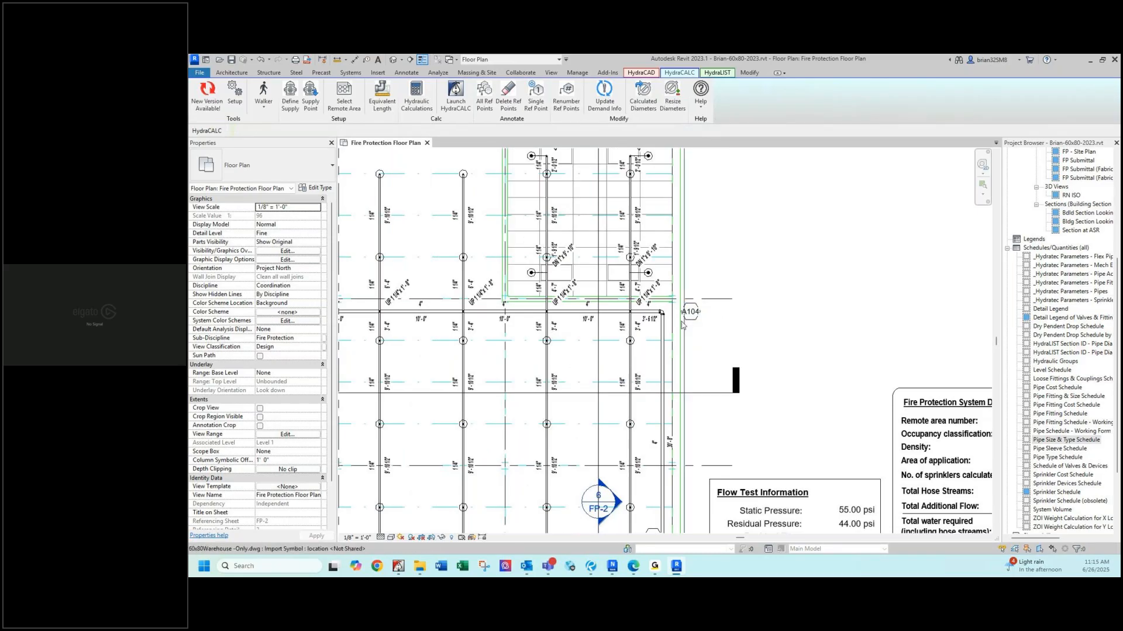
pyautogui.scroll(5, 682, 325)
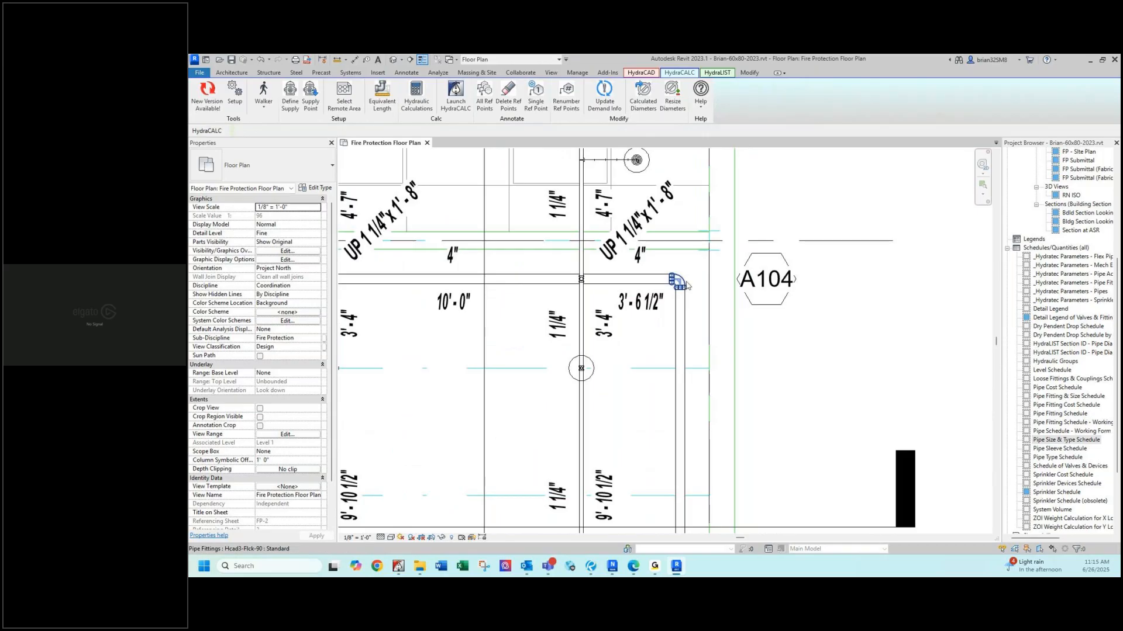
pyautogui.click(688, 286)
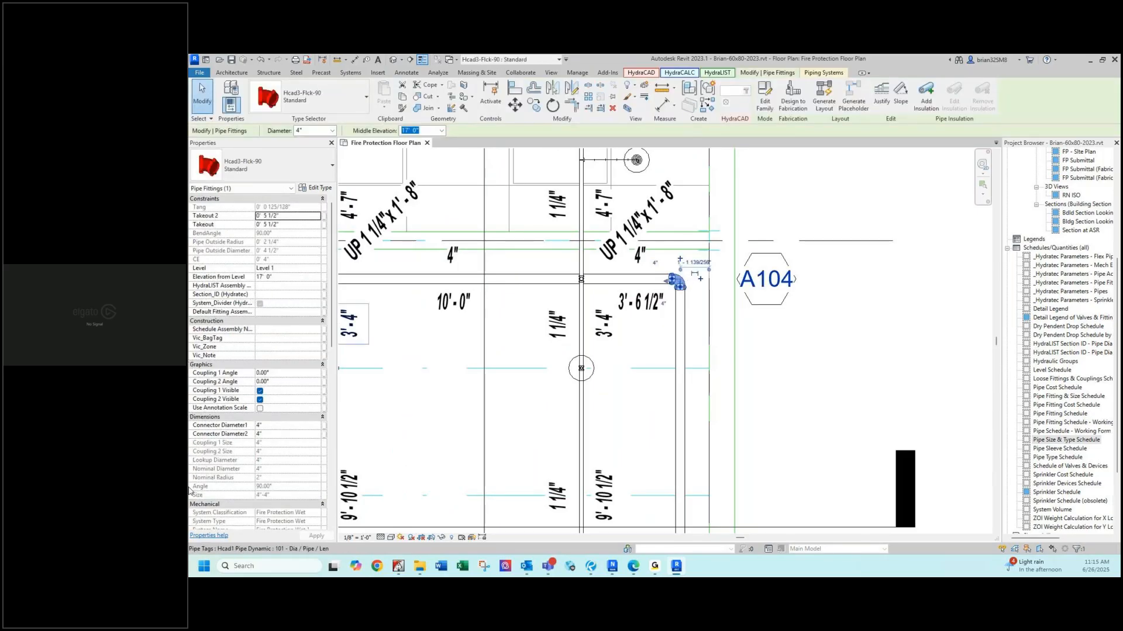
pyautogui.scroll(-5, 251, 488)
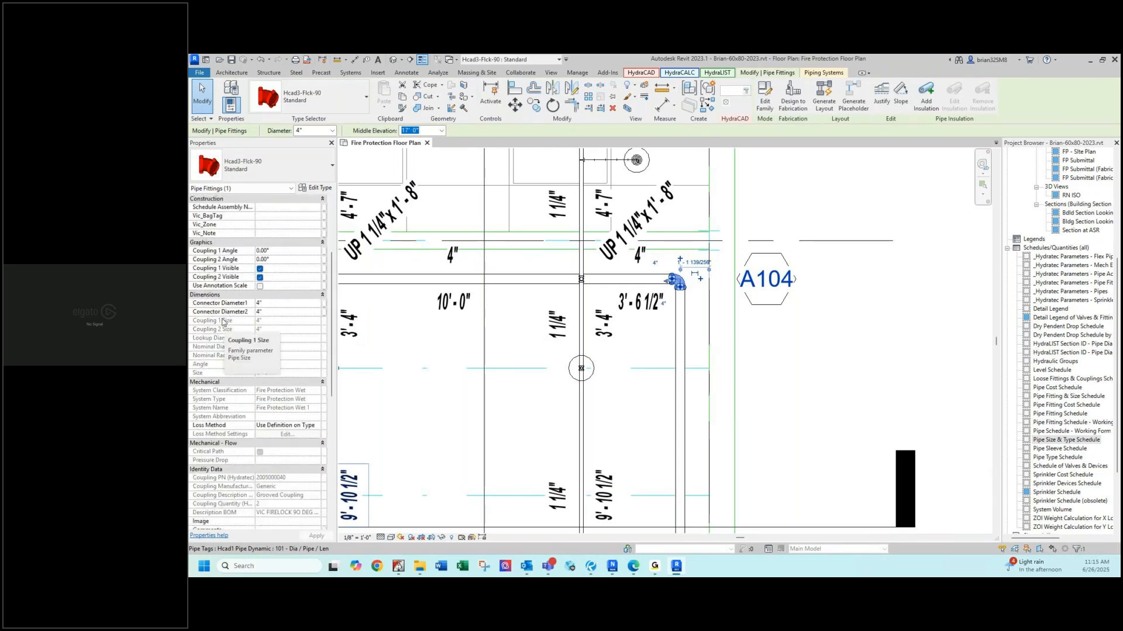
pyautogui.scroll(-2, 217, 327)
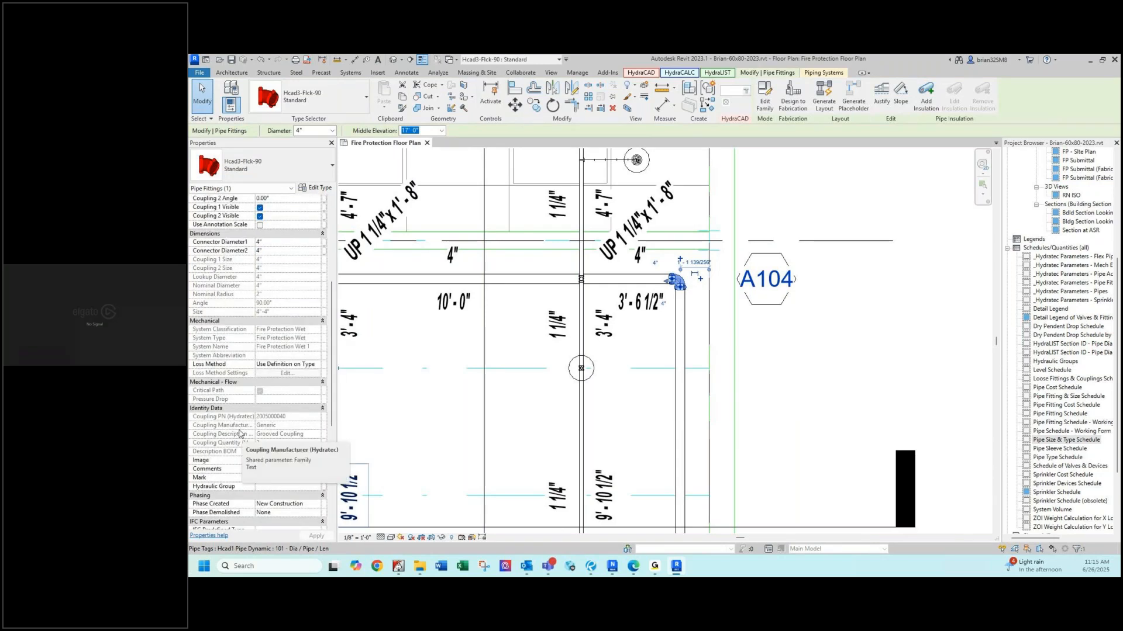
pyautogui.scroll(-5, 220, 406)
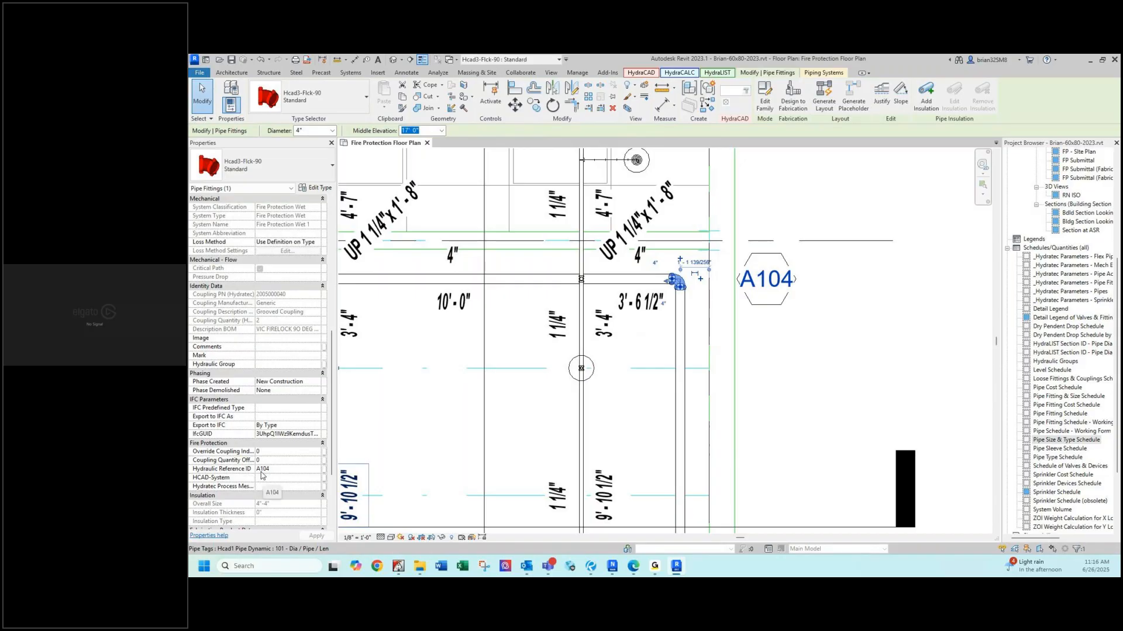
pyautogui.click(411, 413)
# Open the Section at ASR view, try adding all hydraulic reference points to it, and close the view.
pyautogui.scroll(-1, 475, 492)
pyautogui.scroll(-3, 475, 492)
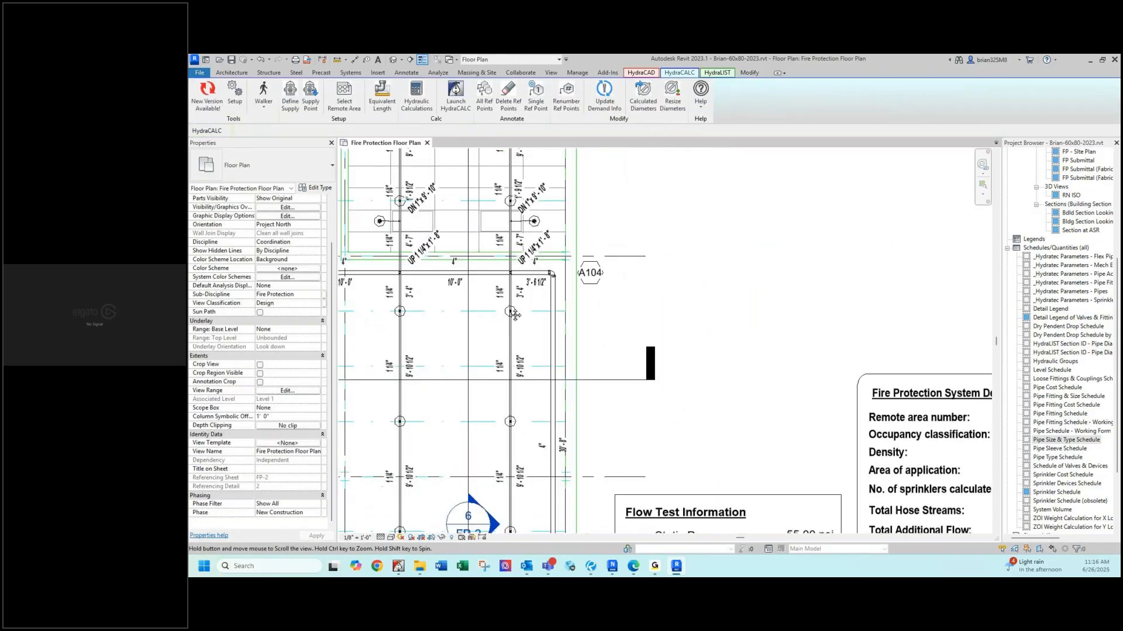
pyautogui.moveTo(517, 418); pyautogui.dragTo(517, 337, button='middle')
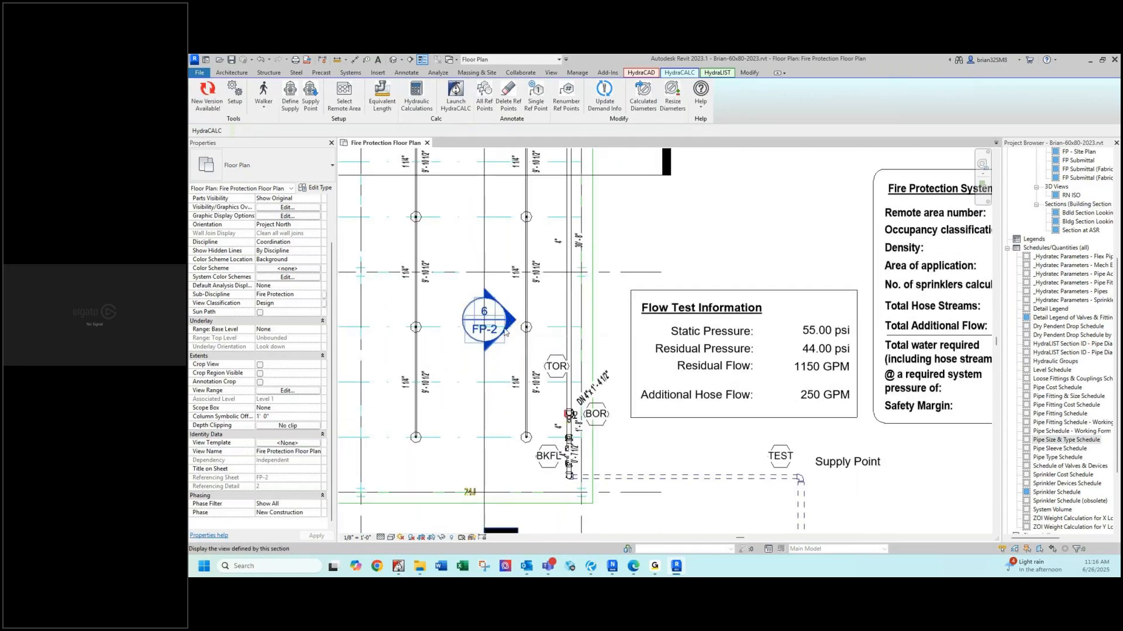
pyautogui.doubleClick(506, 334)
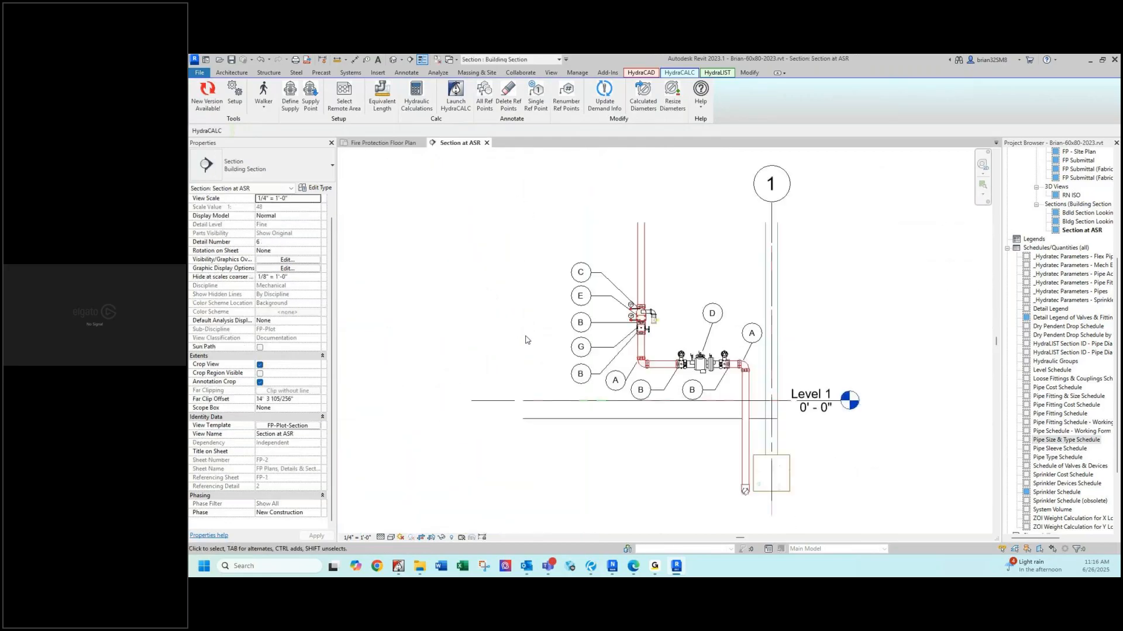
pyautogui.moveTo(529, 319); pyautogui.dragTo(429, 339, button='middle')
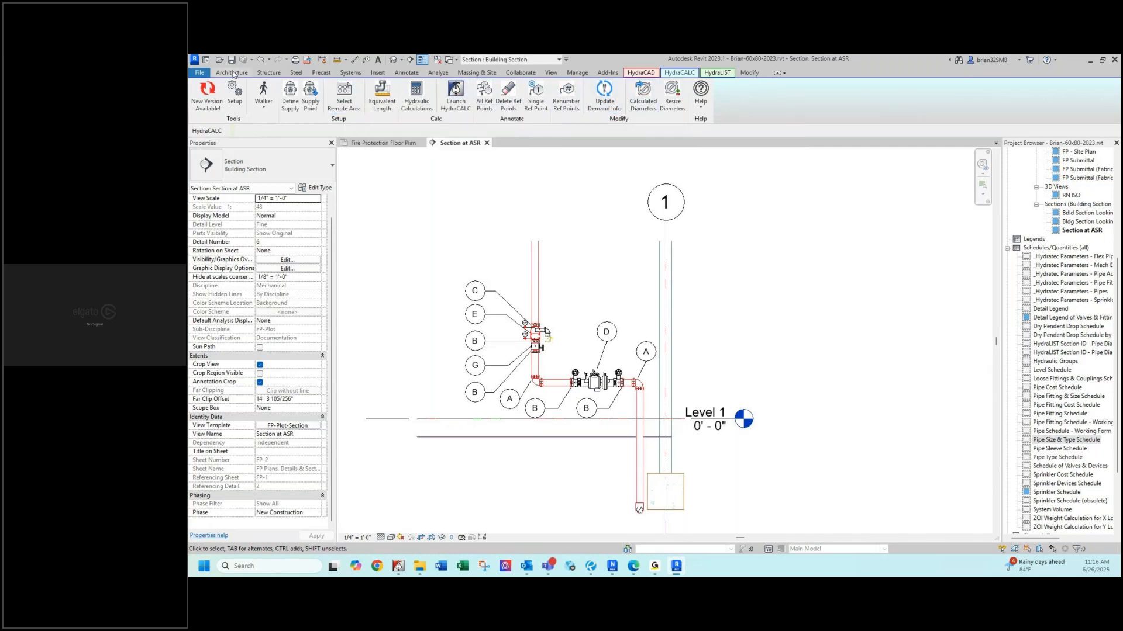
pyautogui.click(404, 75)
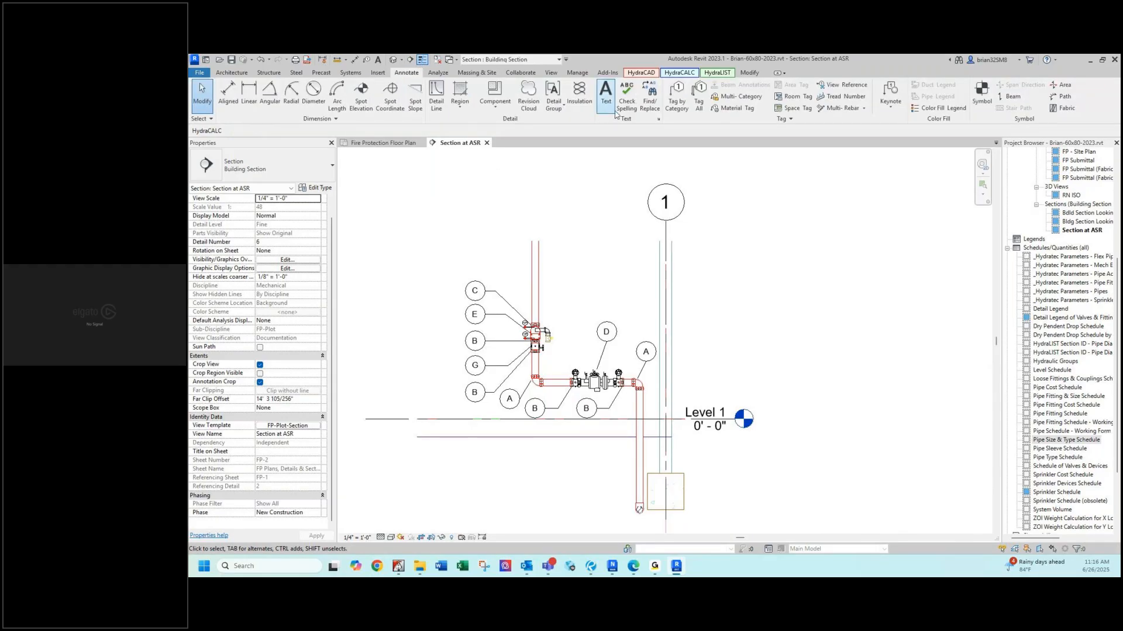
pyautogui.click(675, 73)
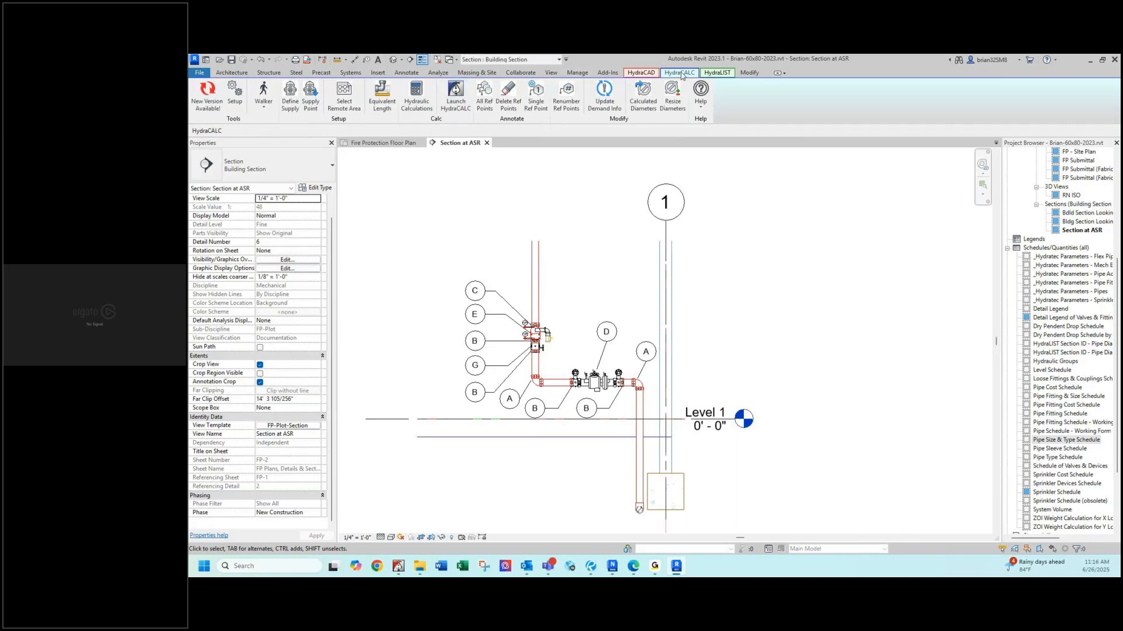
pyautogui.click(485, 104)
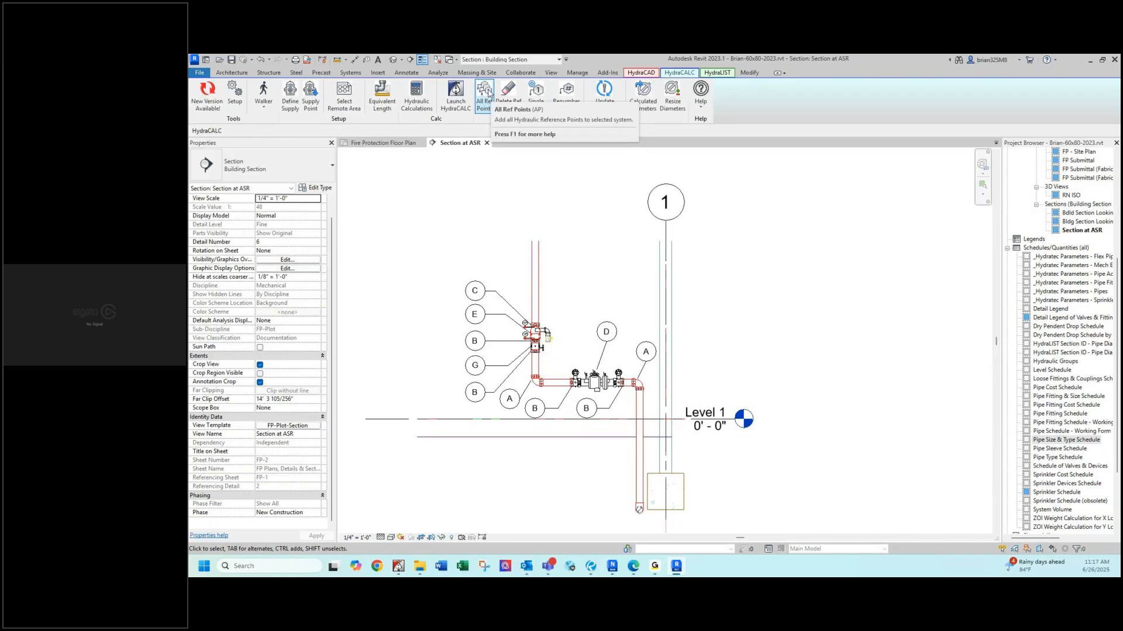
pyautogui.click(486, 143)
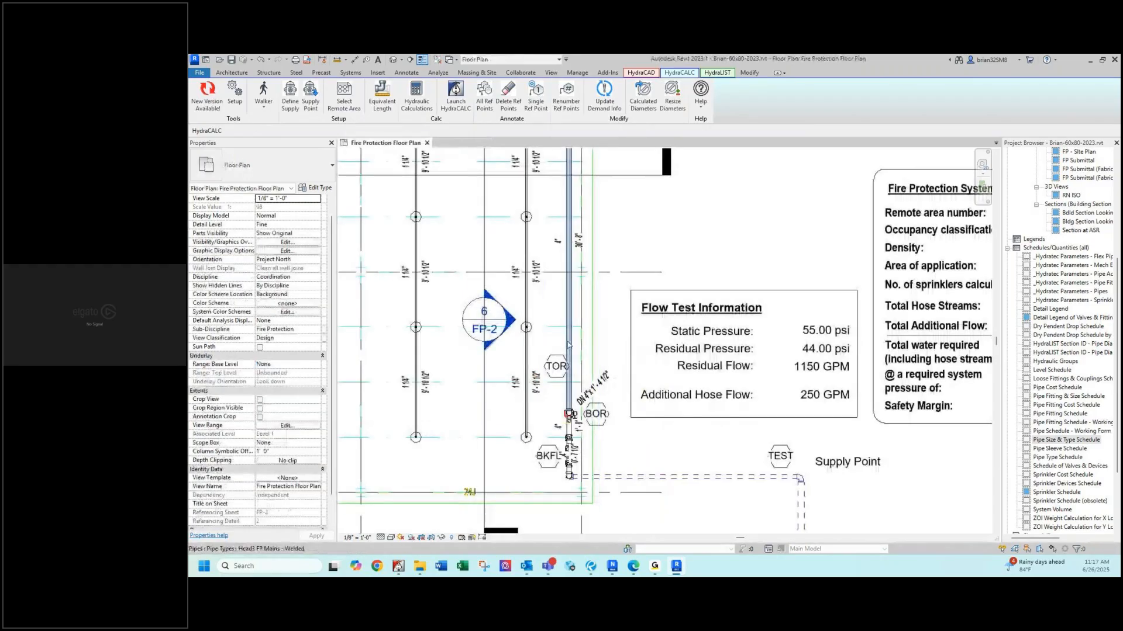
# Open the Bldg Section Looking East view from its section line and add all hydraulic reference points to it.
pyautogui.click(483, 262)
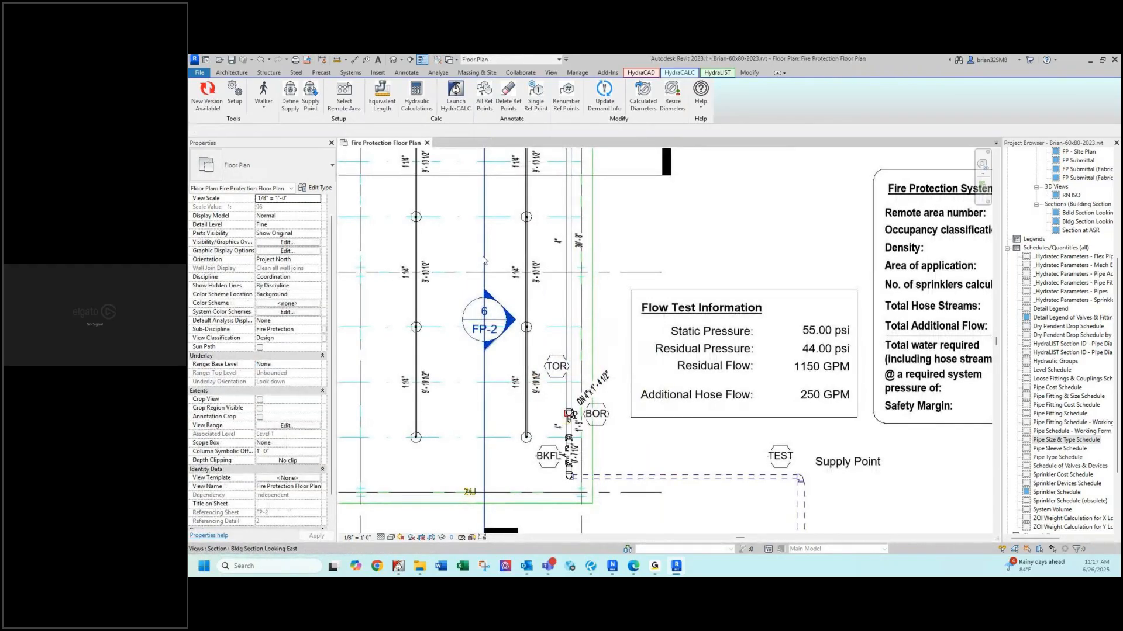
pyautogui.scroll(-3, 484, 263)
pyautogui.moveTo(494, 241); pyautogui.dragTo(479, 323, button='middle')
pyautogui.scroll(-1, 477, 295)
pyautogui.rightClick(475, 279)
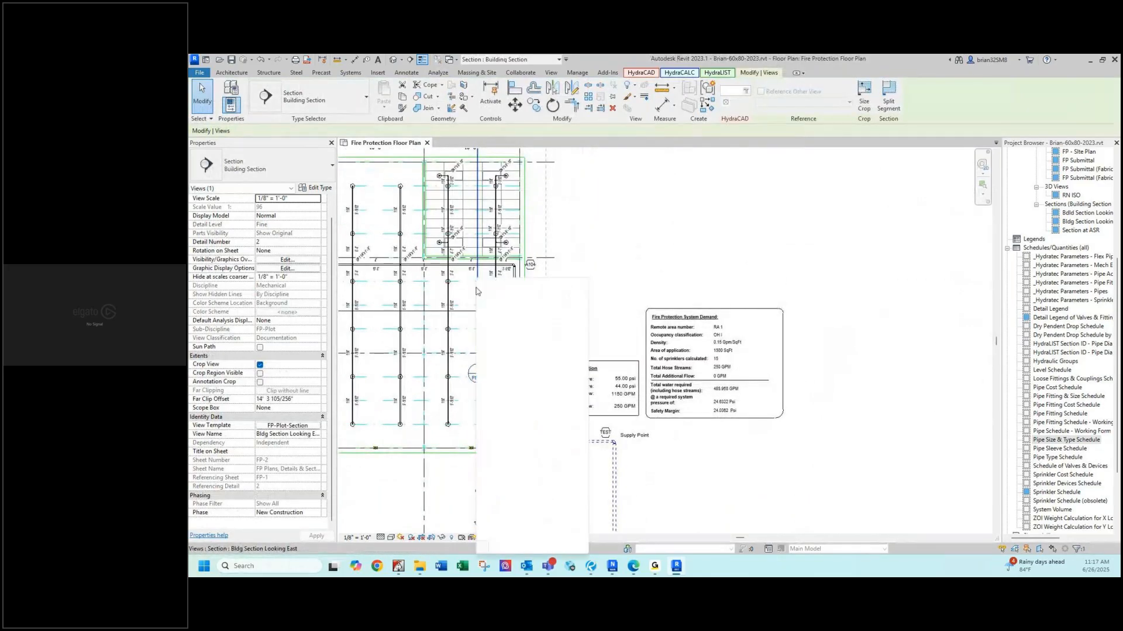
pyautogui.click(508, 337)
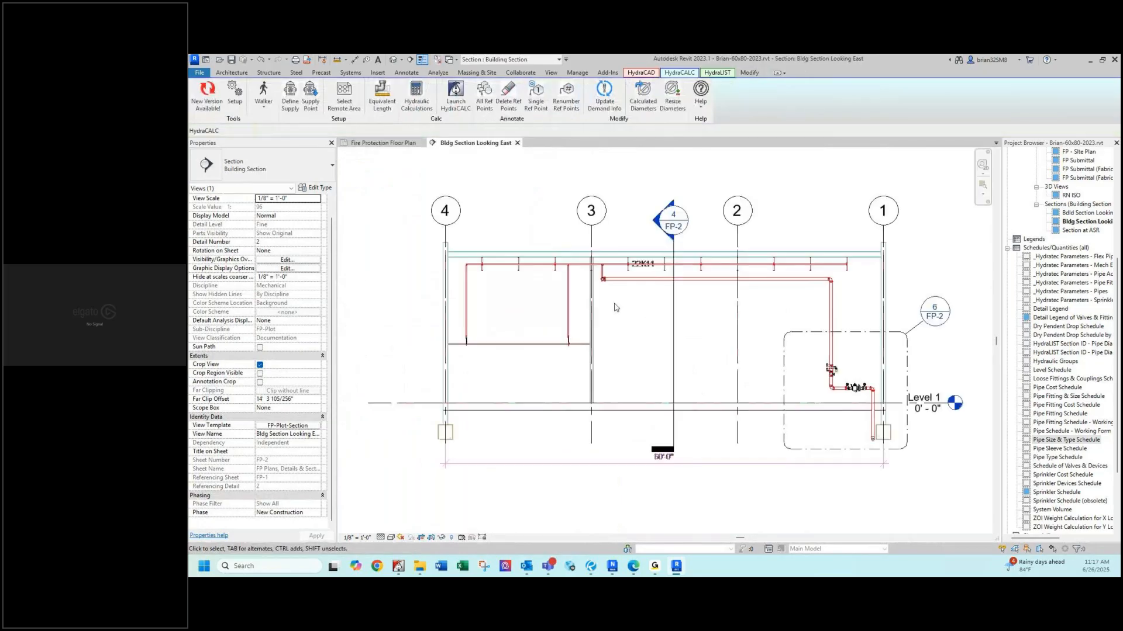
pyautogui.scroll(1, 858, 392)
pyautogui.moveTo(858, 406); pyautogui.dragTo(725, 415, button='middle')
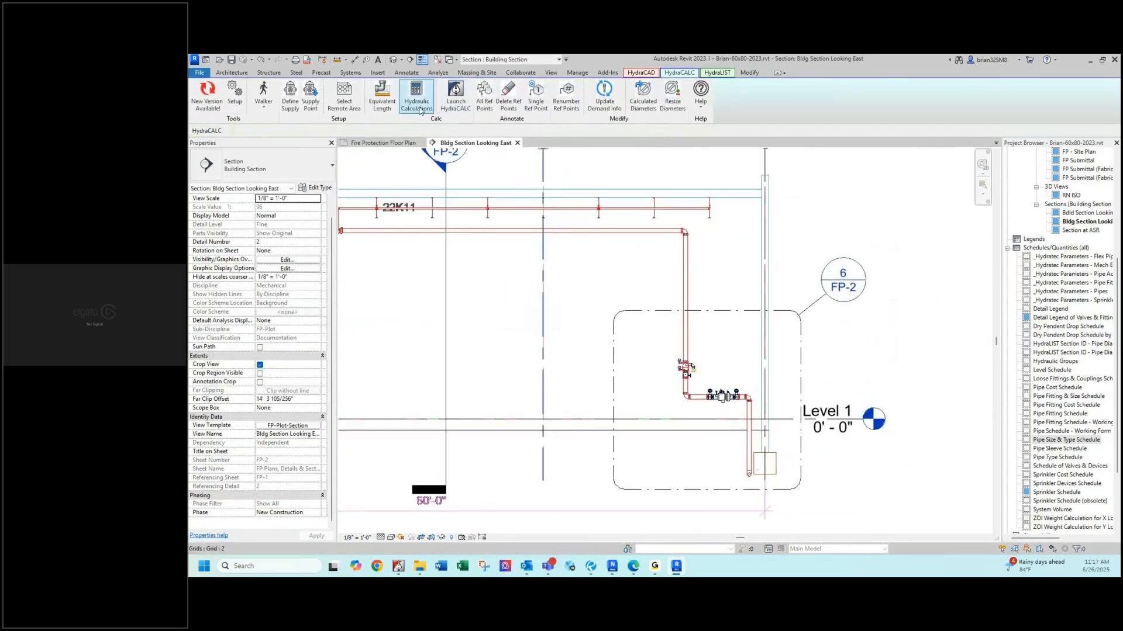
pyautogui.click(487, 88)
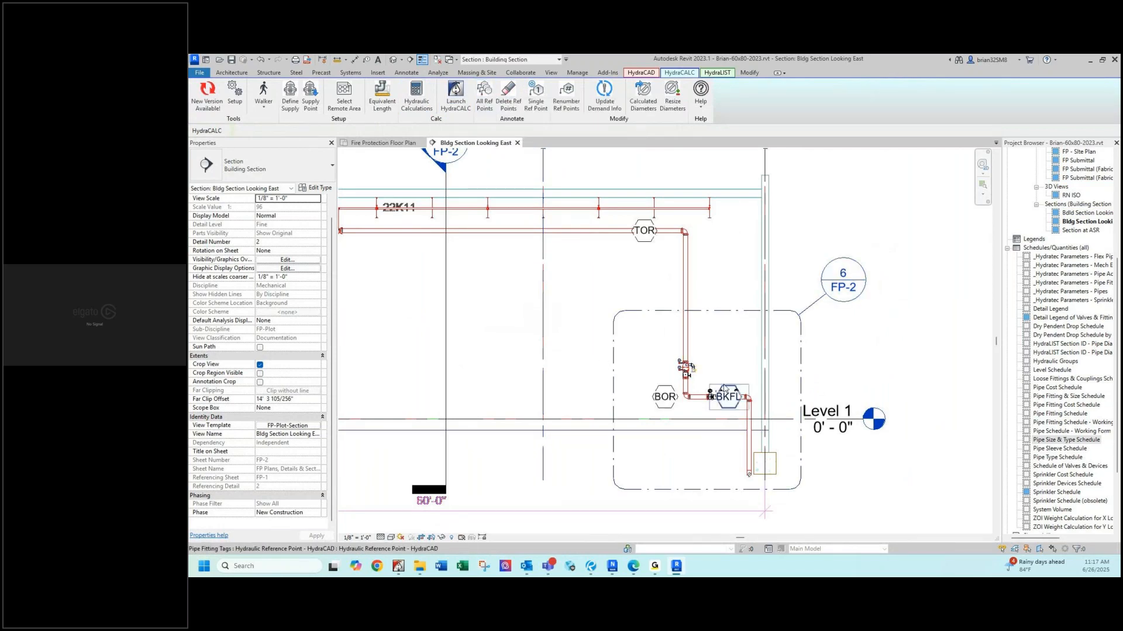
# Move the BKFL tag above the backflow preventer, the TOR tag beyond the riser's top elbow and the A104 tag below the main's elbow.
pyautogui.moveTo(731, 387); pyautogui.dragTo(744, 375)
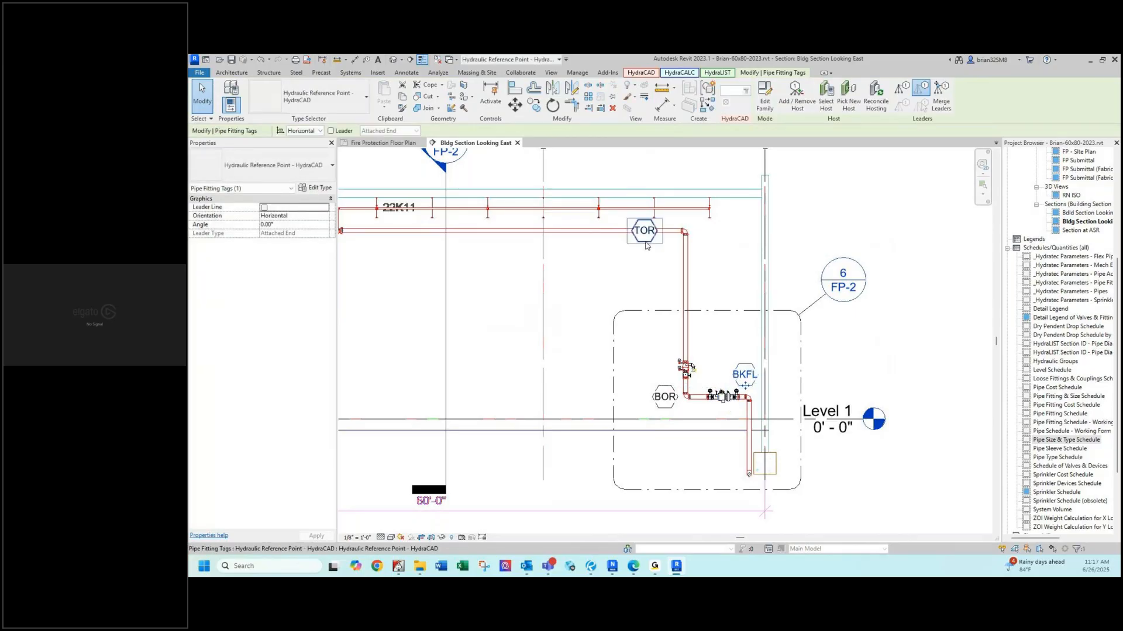
pyautogui.moveTo(651, 239); pyautogui.dragTo(706, 246)
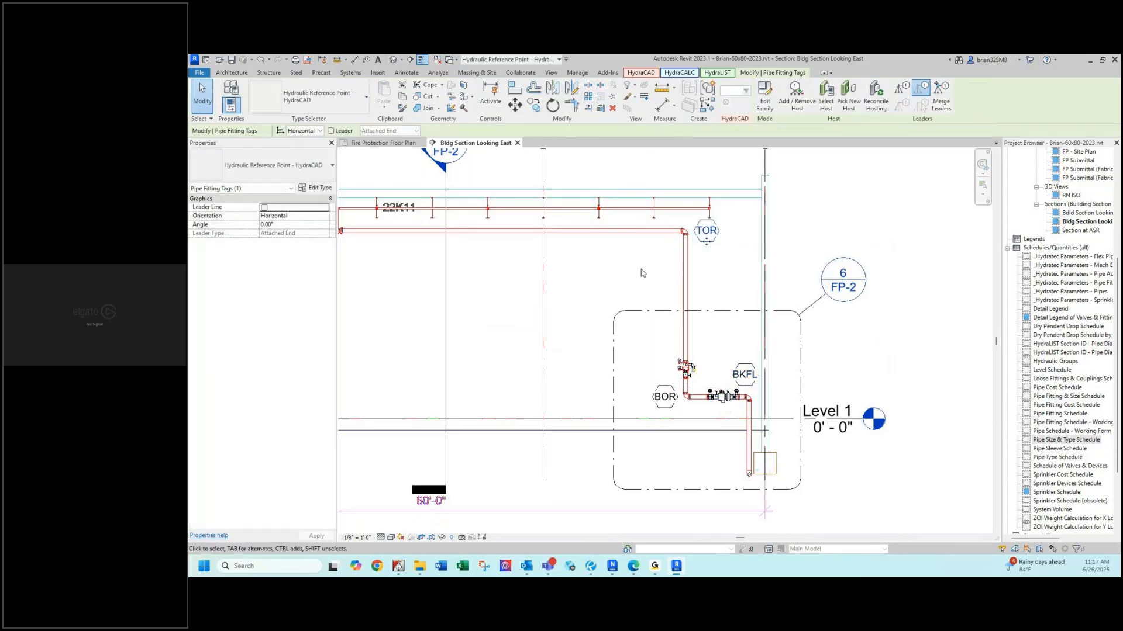
pyautogui.click(641, 269)
pyautogui.moveTo(484, 318); pyautogui.dragTo(735, 304, button='middle')
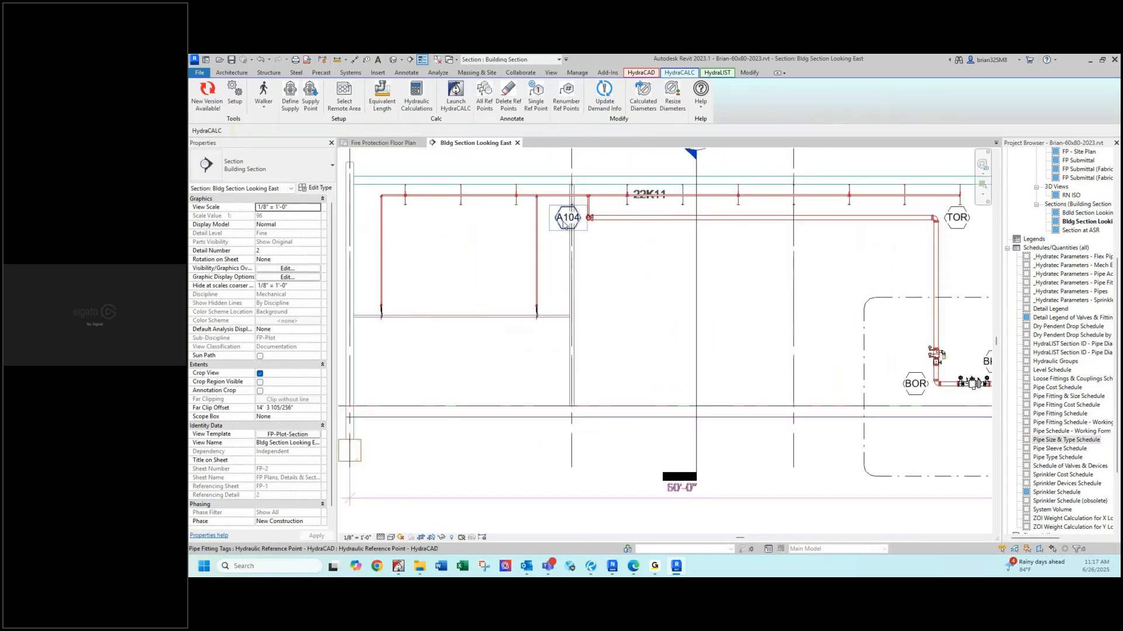
pyautogui.moveTo(647, 279); pyautogui.dragTo(501, 311, button='middle')
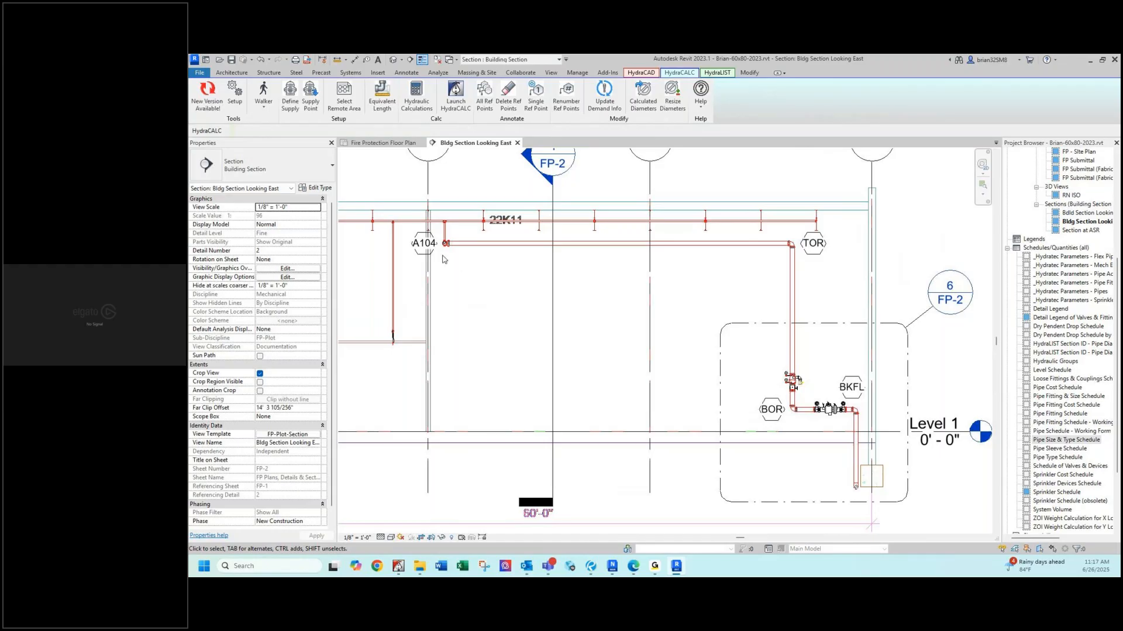
pyautogui.moveTo(437, 254); pyautogui.dragTo(459, 270)
pyautogui.click(498, 290)
pyautogui.click(517, 143)
# Switch to the Lesson 3 PDF and review page 32 about marking the remote area with a filled region.
pyautogui.moveTo(1120, 141); pyautogui.dragTo(672, 123)
pyautogui.scroll(-3, 677, 369)
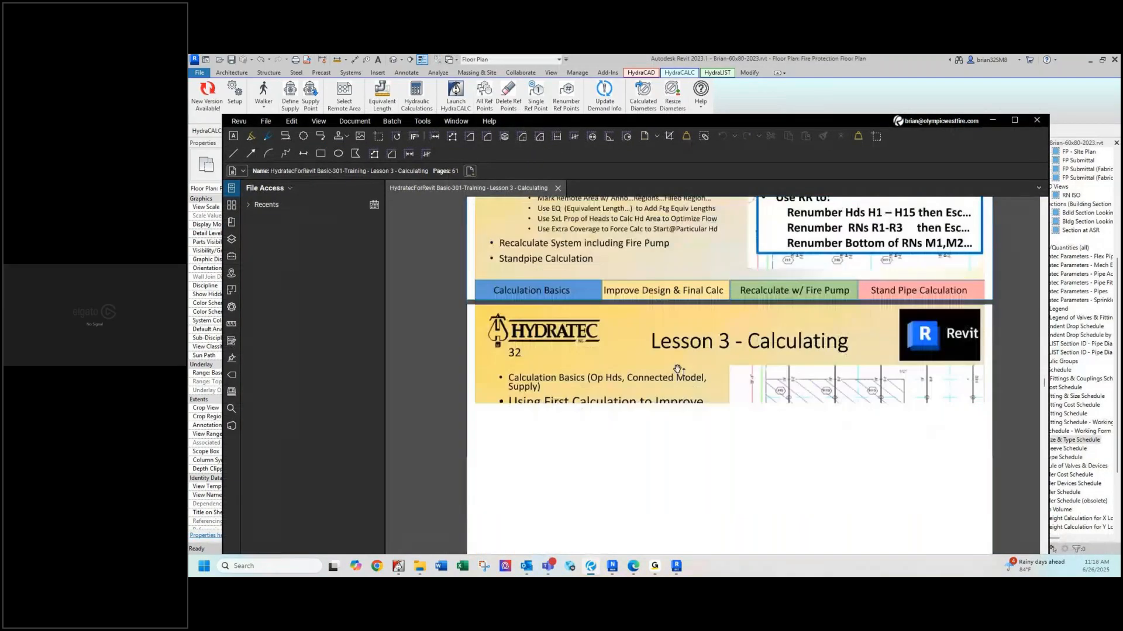
pyautogui.scroll(-2, 677, 369)
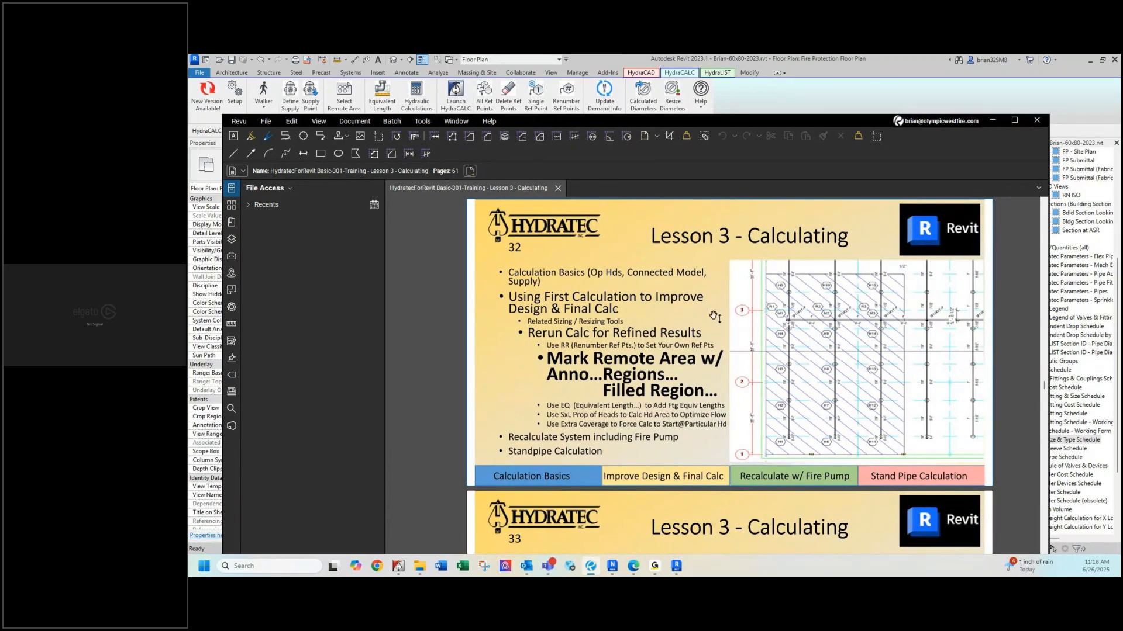
pyautogui.moveTo(807, 119); pyautogui.dragTo(819, 86)
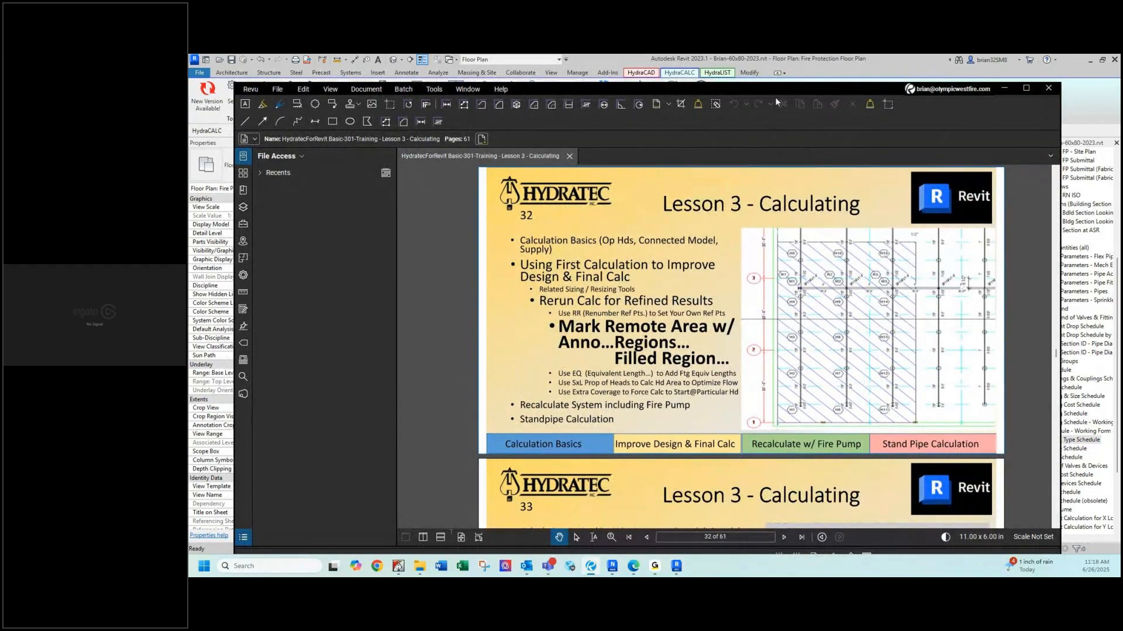
pyautogui.moveTo(774, 90); pyautogui.dragTo(1121, 96)
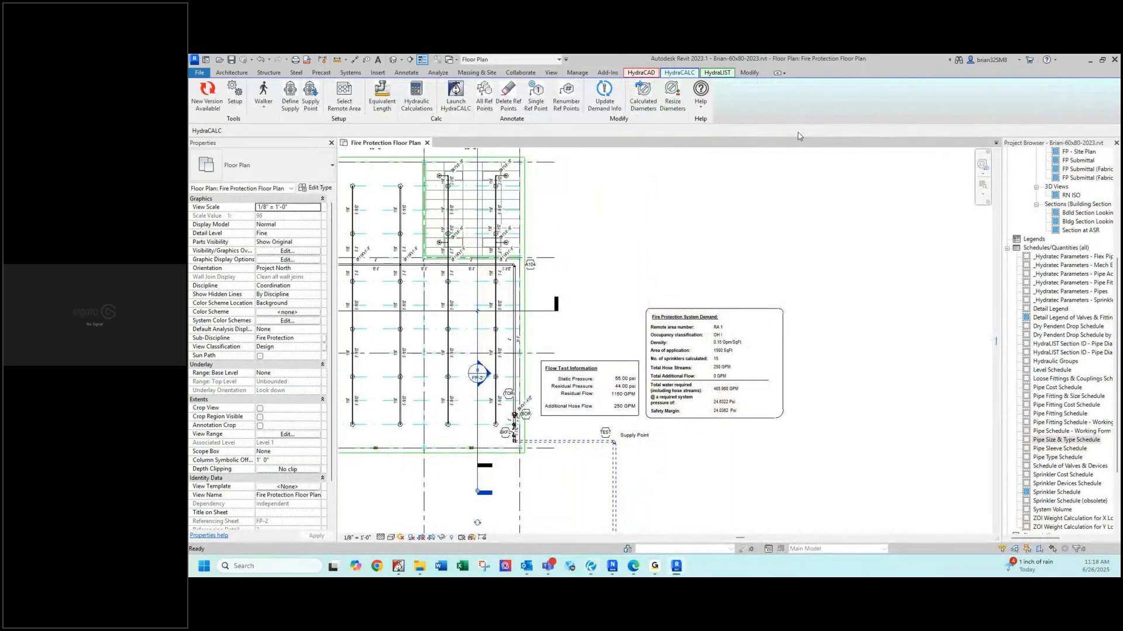
# Start a Hydraulically Calculated Area filled region on the Fire Protection Floor Plan, using the Rectangle tool for its boundary.
pyautogui.scroll(-1, 597, 214)
pyautogui.scroll(4, 506, 268)
pyautogui.scroll(1, 506, 267)
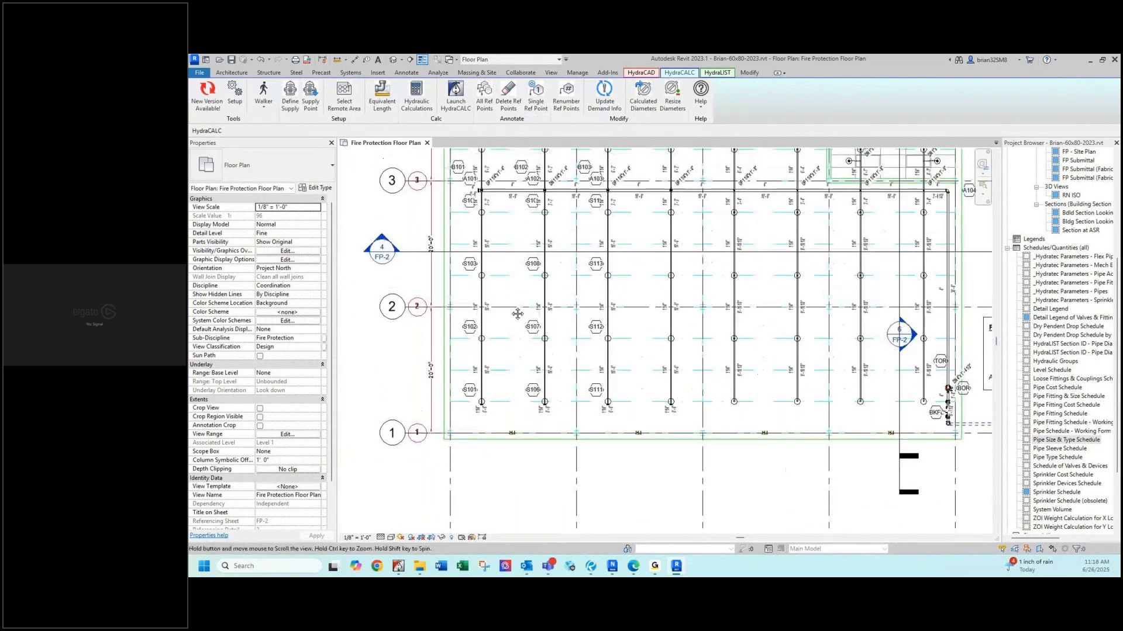
pyautogui.moveTo(506, 267); pyautogui.dragTo(521, 346, button='middle')
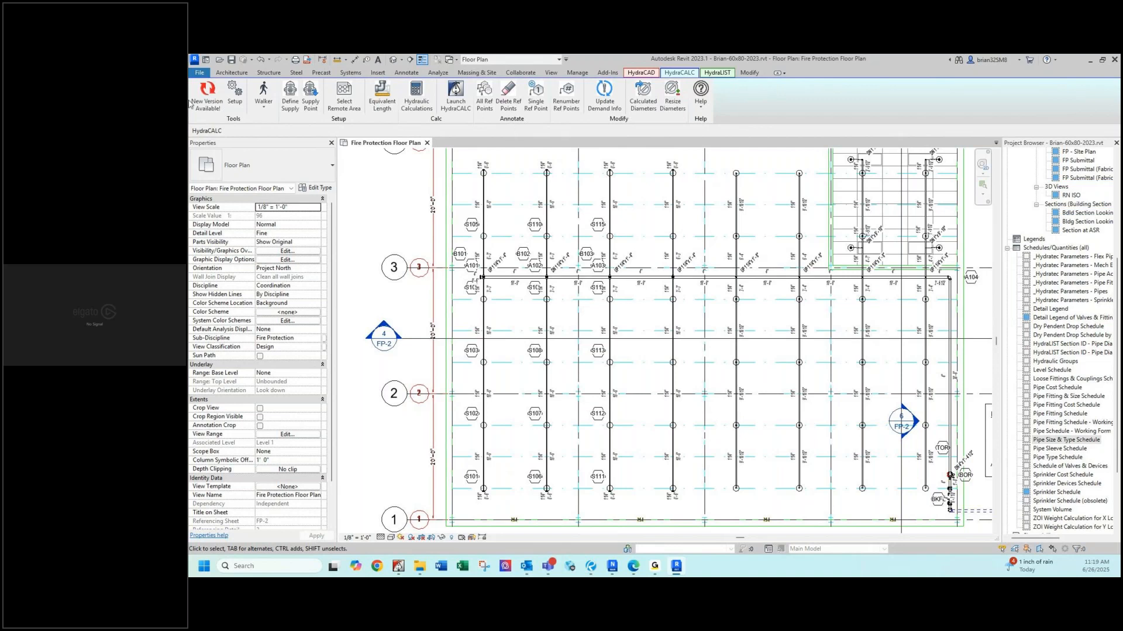
pyautogui.click(406, 73)
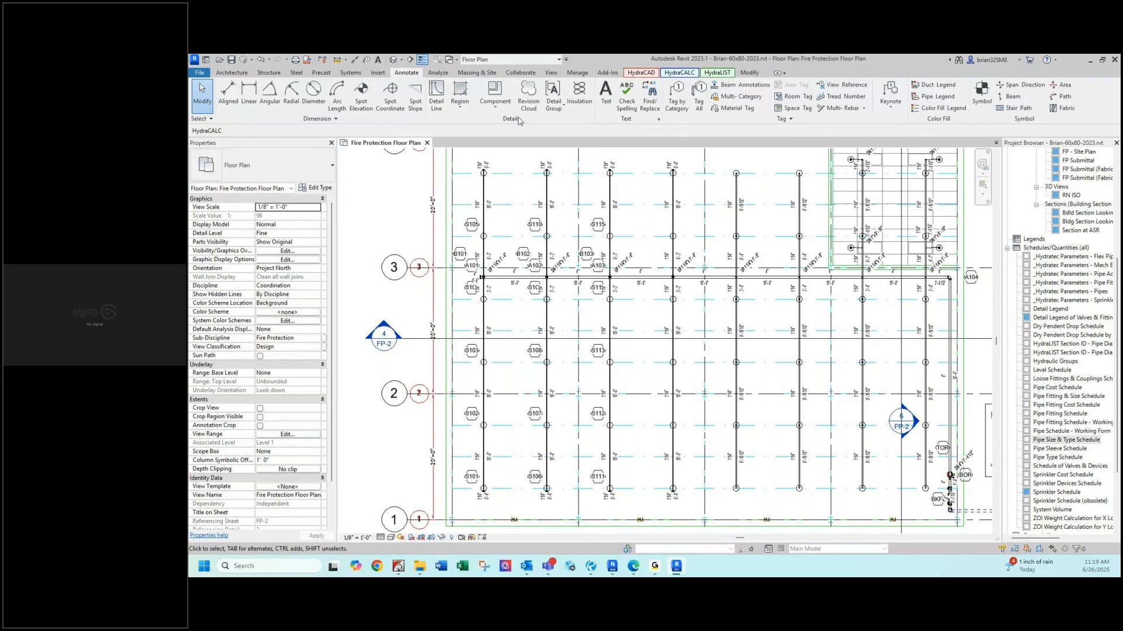
pyautogui.click(460, 105)
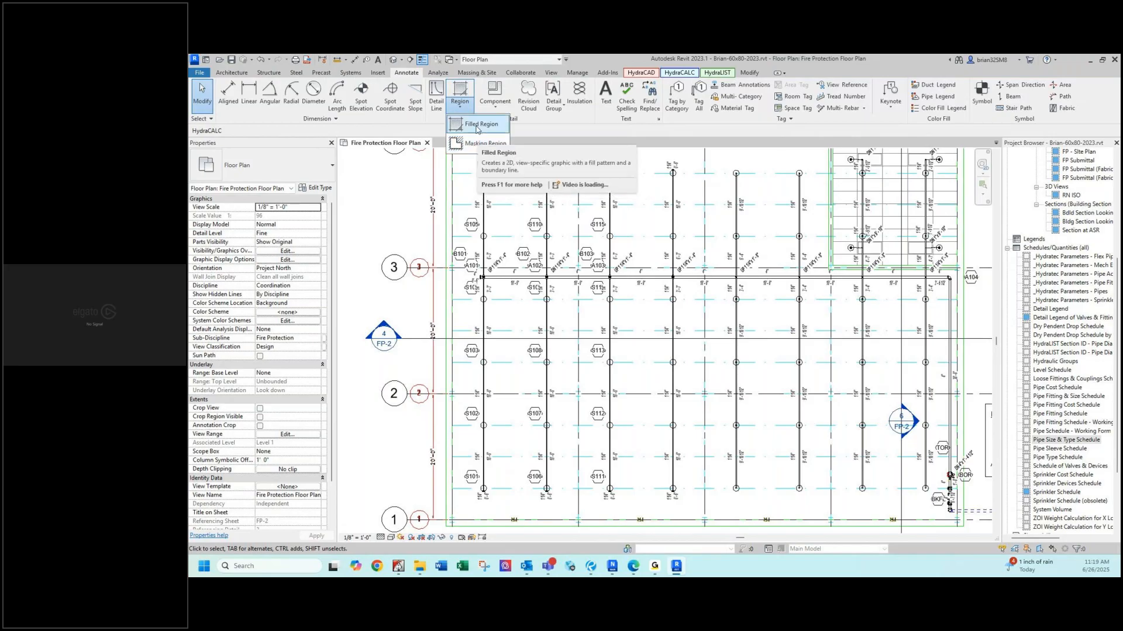
pyautogui.click(480, 124)
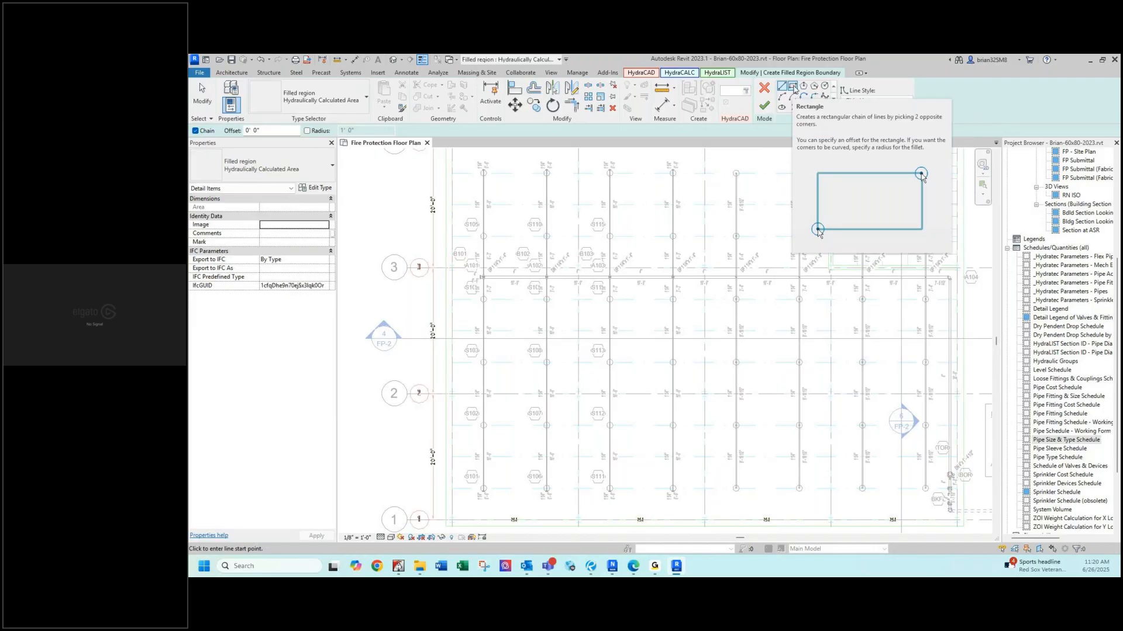
pyautogui.click(793, 87)
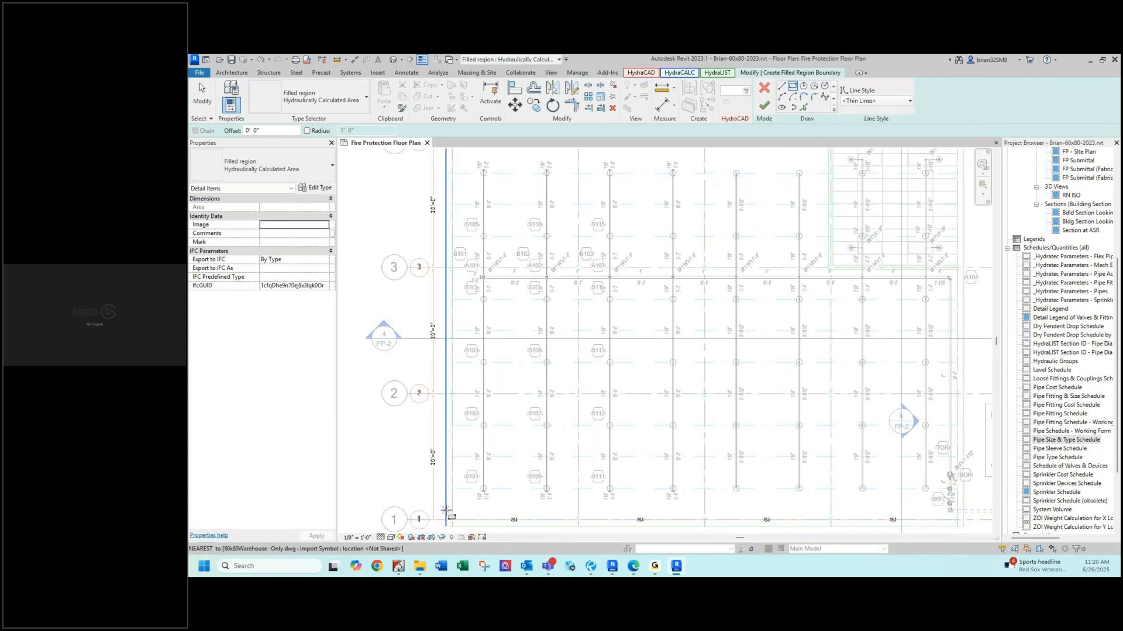
# Draw a 30' by 50' rectangle from grid intersection A-1 around sprinklers S101 to S115 and finish the filled region.
pyautogui.scroll(3, 465, 503)
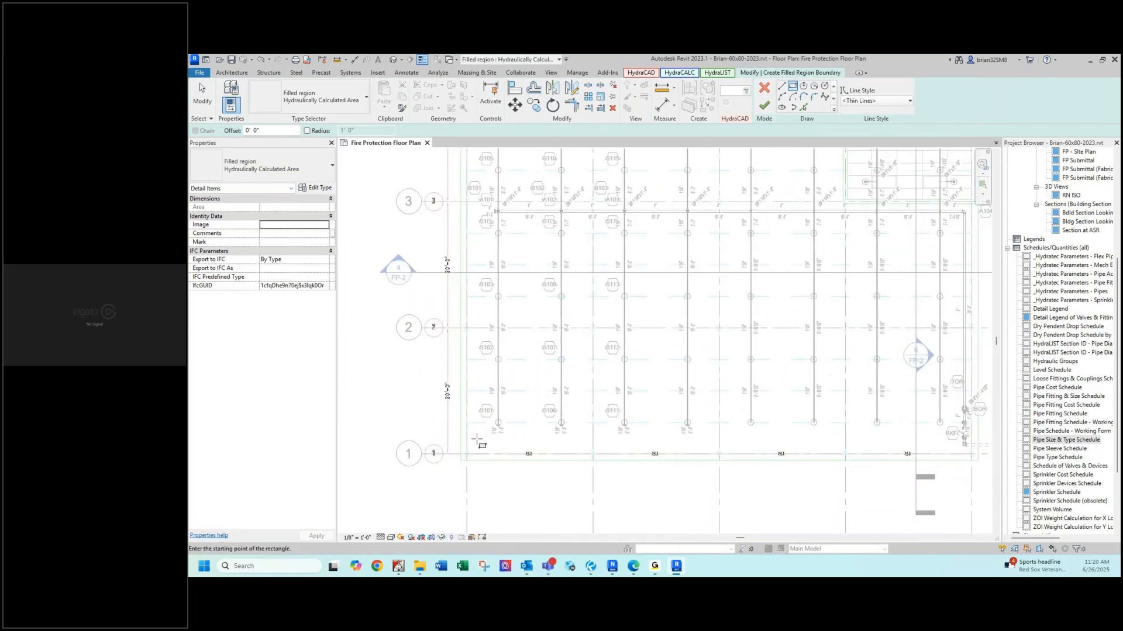
pyautogui.scroll(2, 468, 451)
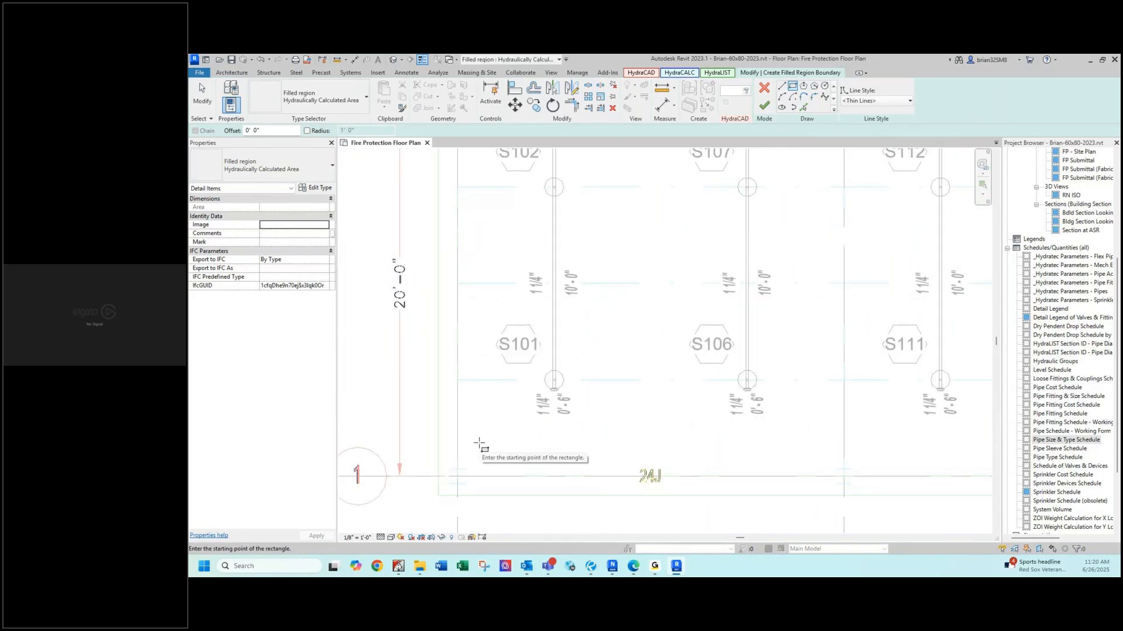
pyautogui.scroll(4, 455, 468)
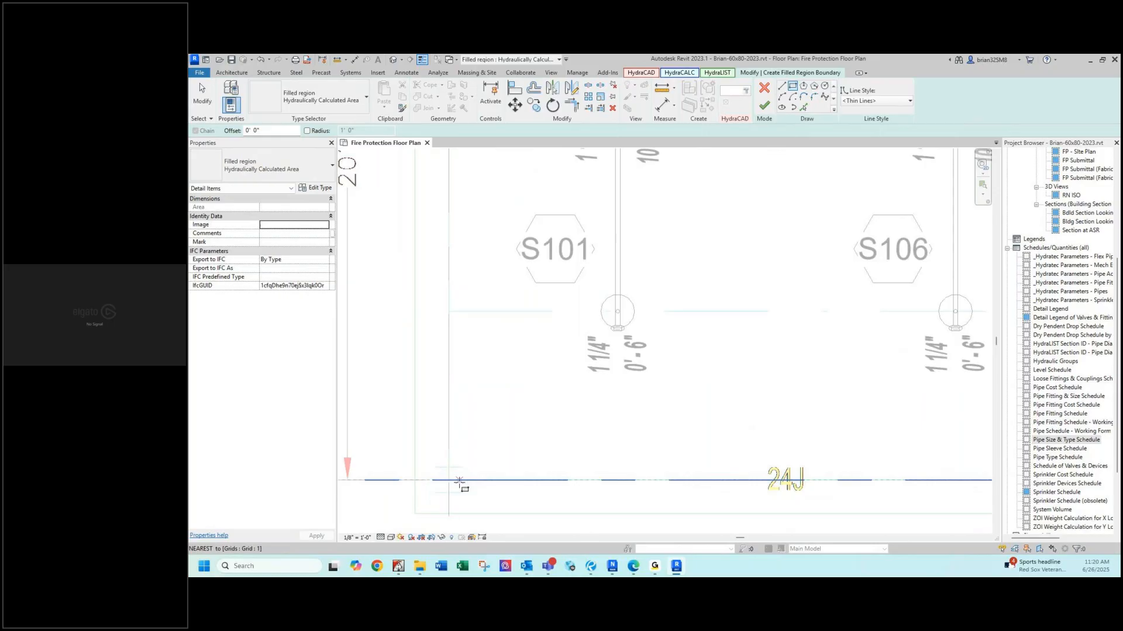
pyautogui.moveTo(470, 481); pyautogui.dragTo(474, 367, button='middle')
pyautogui.scroll(2, 462, 355)
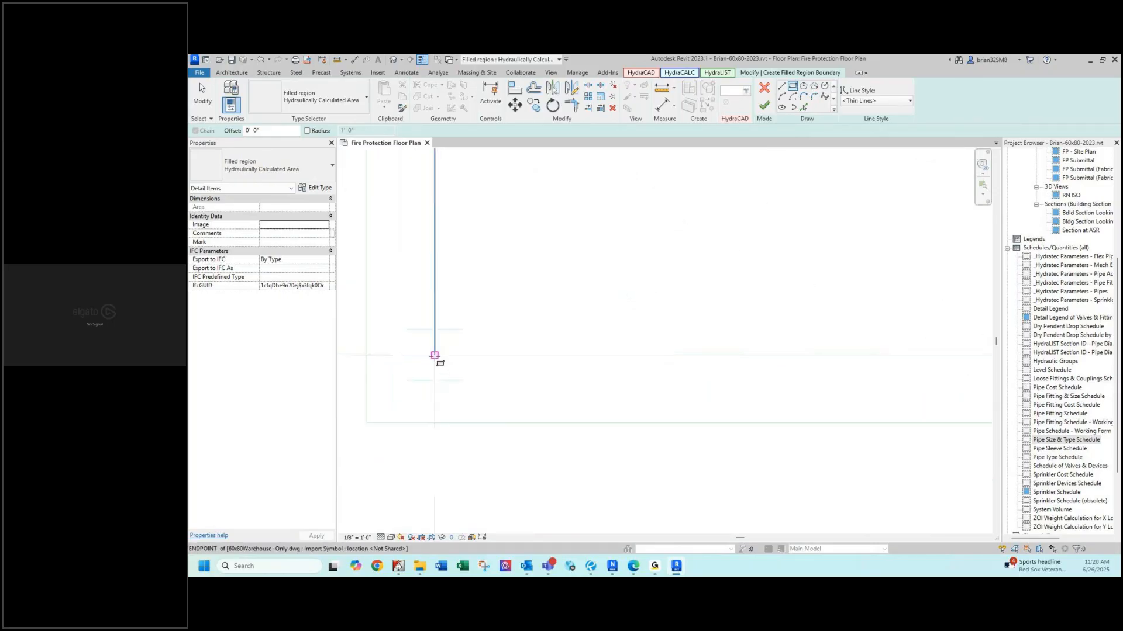
pyautogui.click(434, 355)
pyautogui.scroll(-2, 476, 316)
pyautogui.scroll(-6, 462, 327)
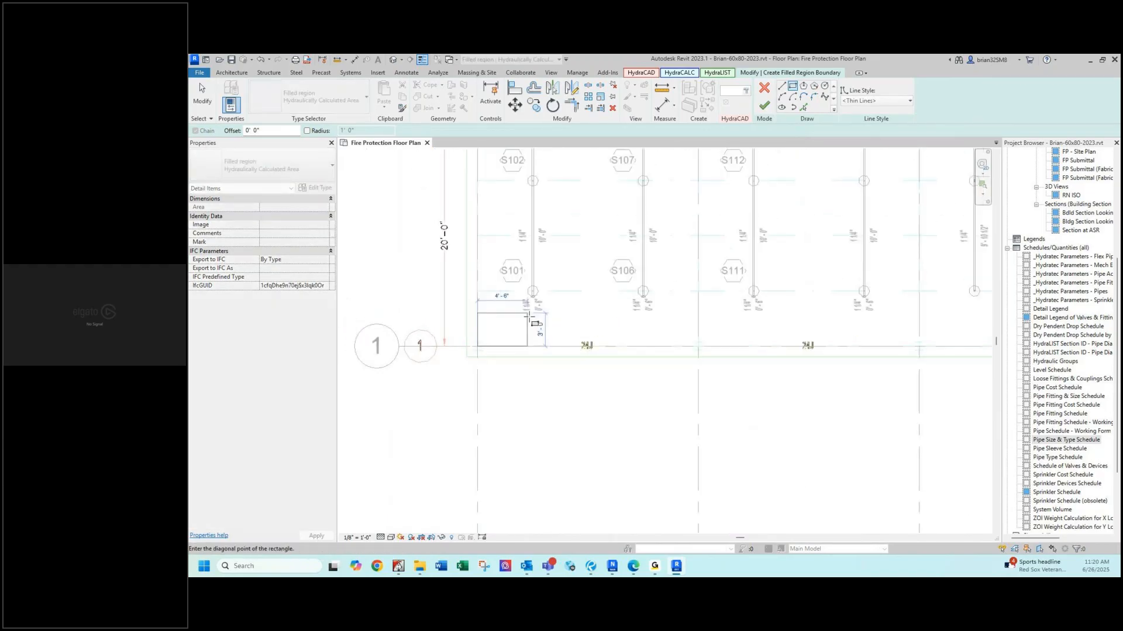
pyautogui.scroll(-4, 537, 240)
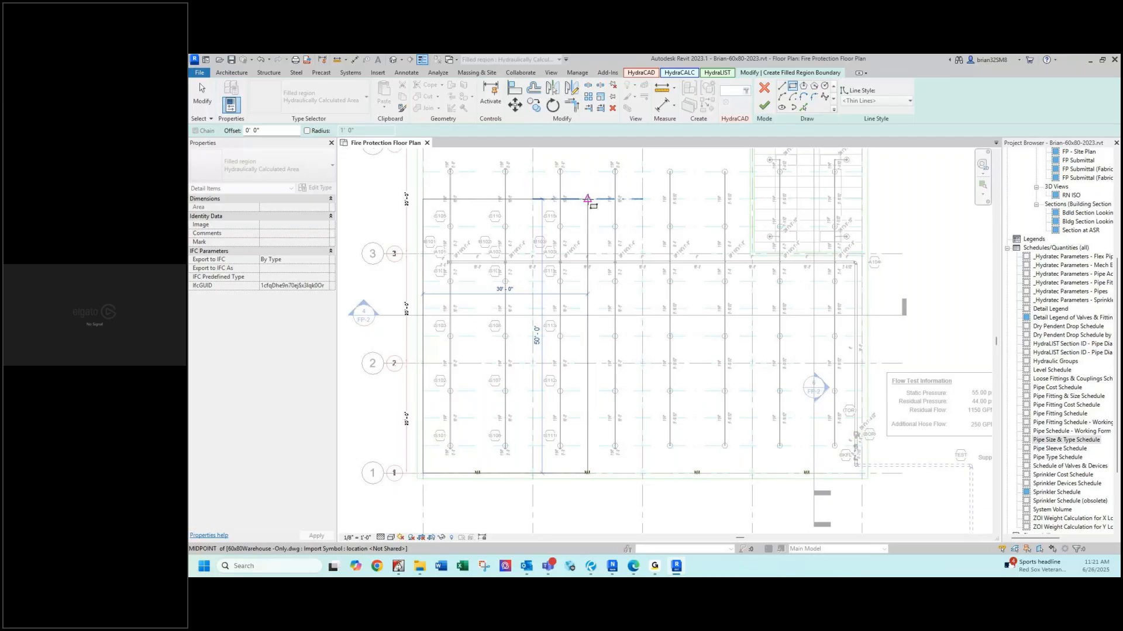
pyautogui.click(588, 199)
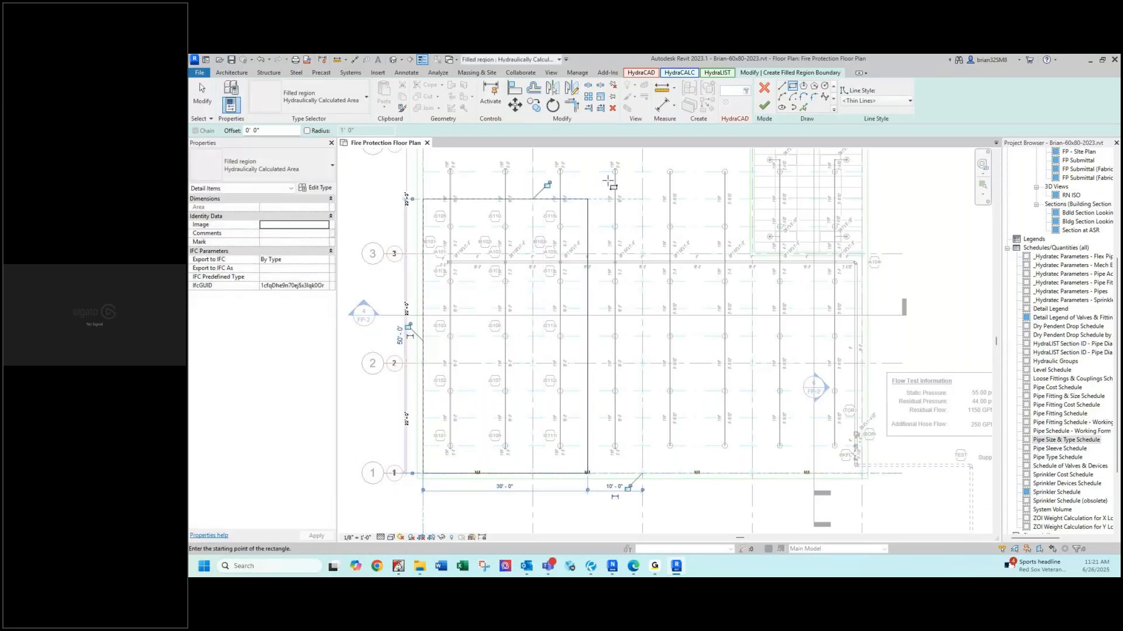
pyautogui.click(764, 106)
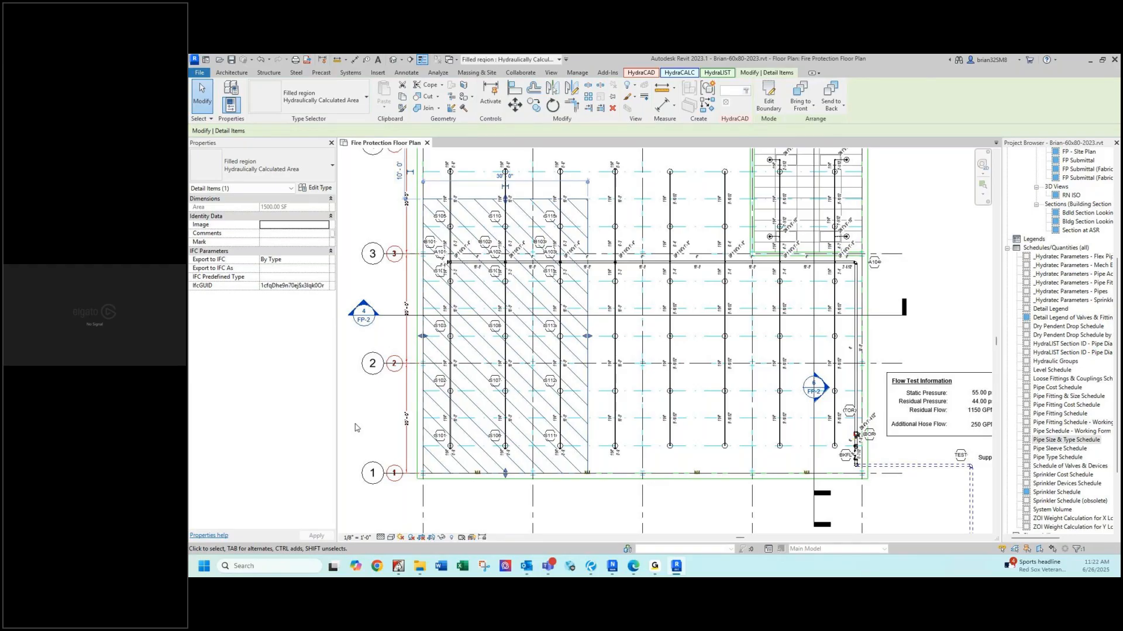
pyautogui.press('Escape')
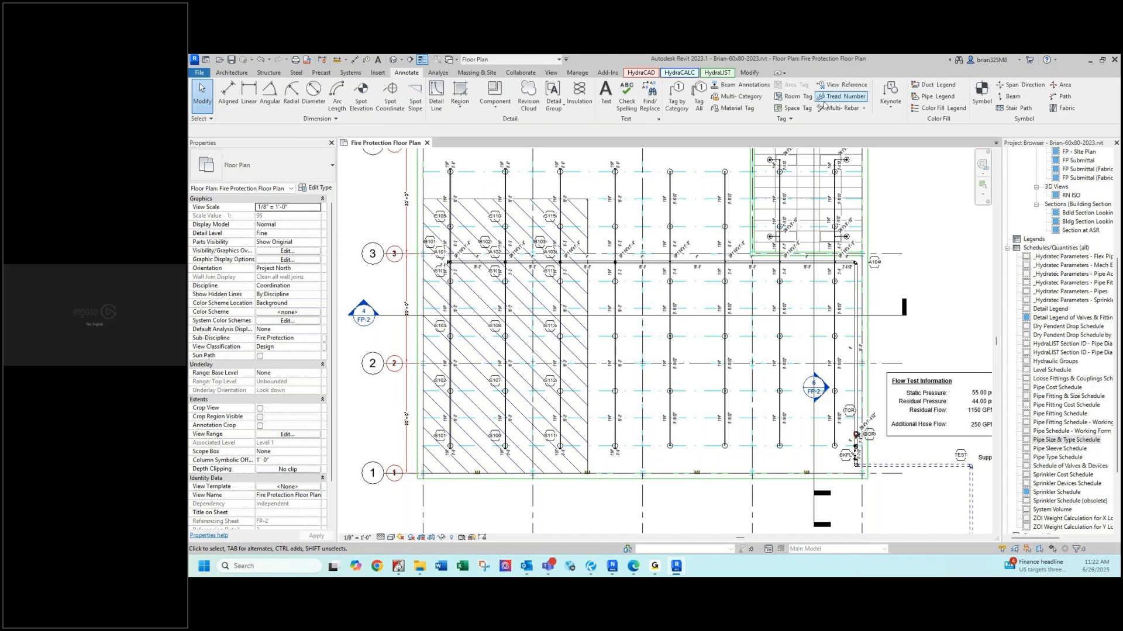
# Open the remote area filled region's boundary for editing with the Rectangle tool, keeping the <Thin Lines> line style.
pyautogui.click(586, 210)
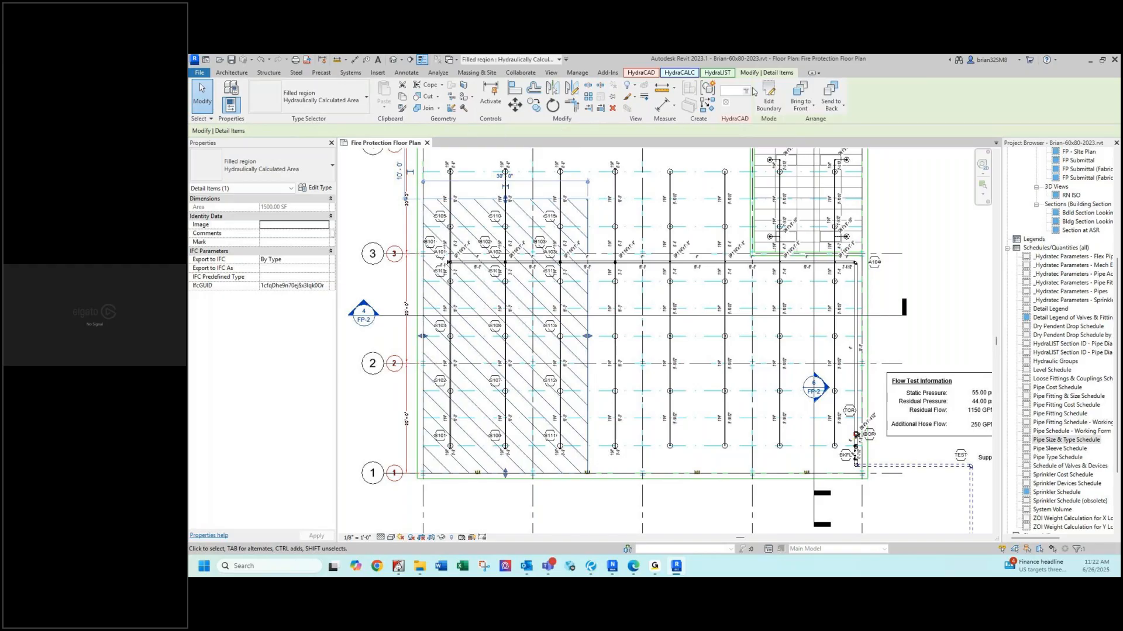
pyautogui.click(769, 96)
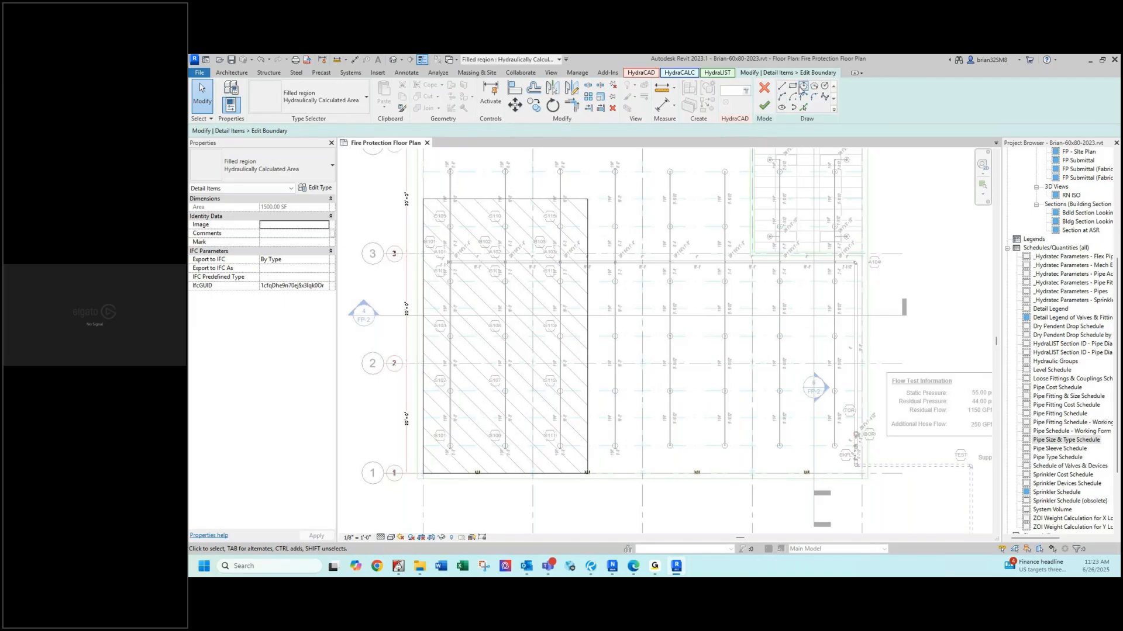
pyautogui.click(793, 88)
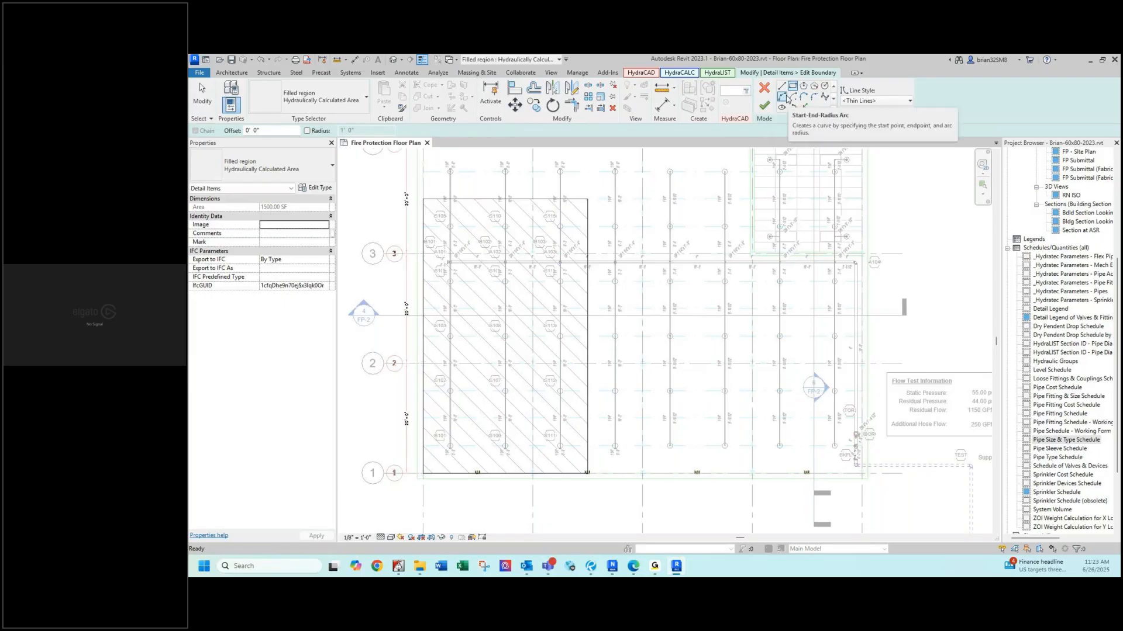
pyautogui.click(910, 101)
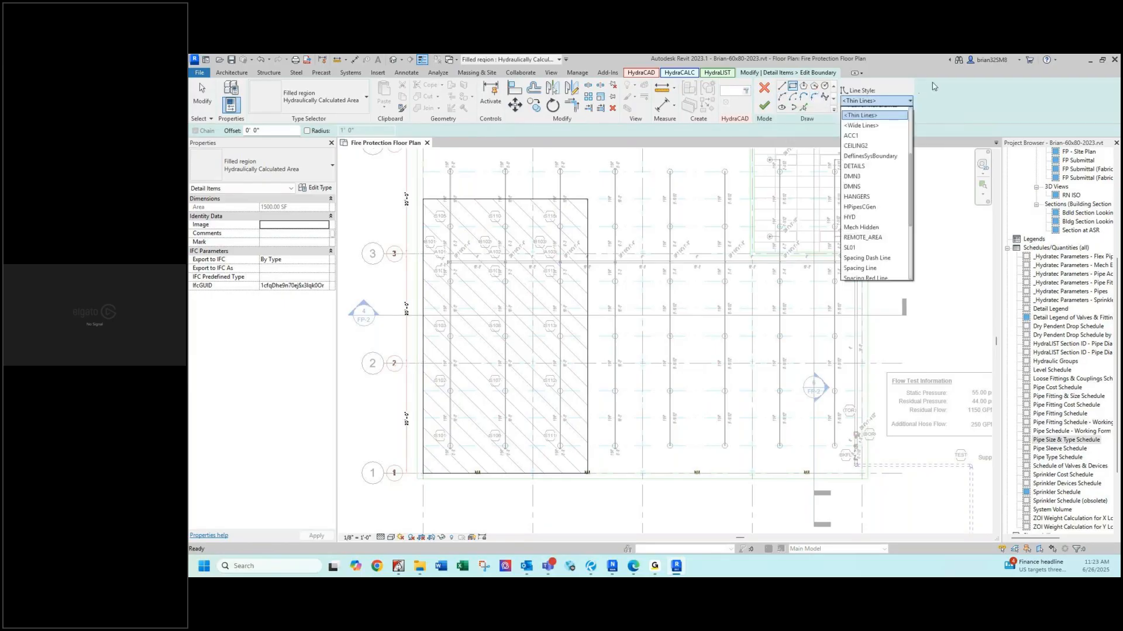
pyautogui.click(934, 85)
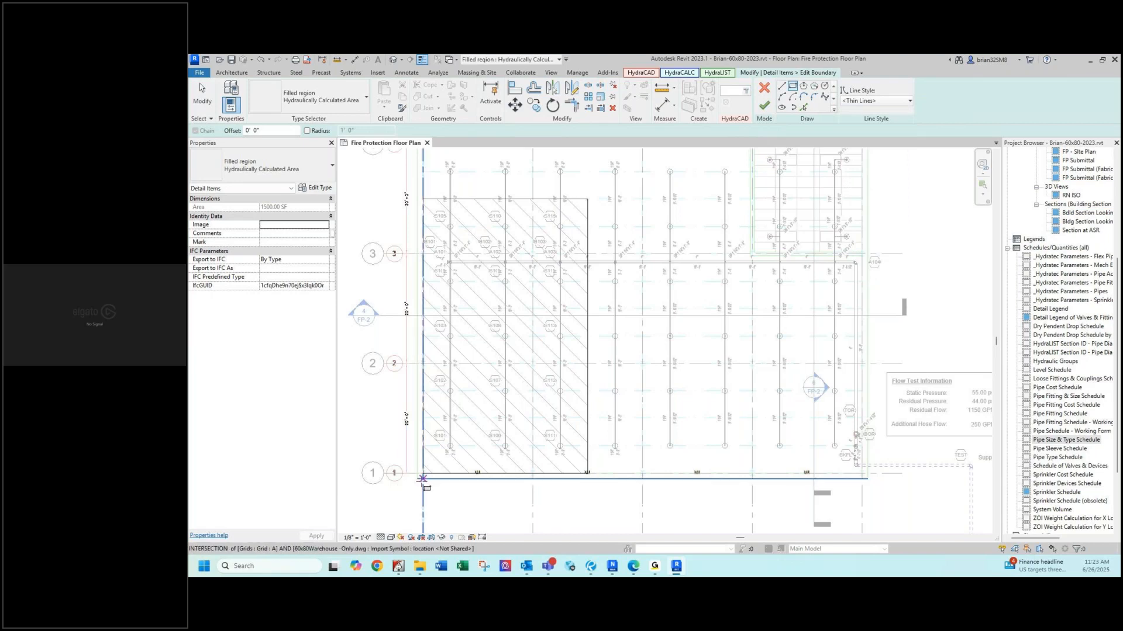
# Draw a second rectangle just inside the region's outer boundary, leaving only a narrow hatched border, and finish the boundary edit.
pyautogui.scroll(2, 431, 477)
pyautogui.scroll(4, 431, 476)
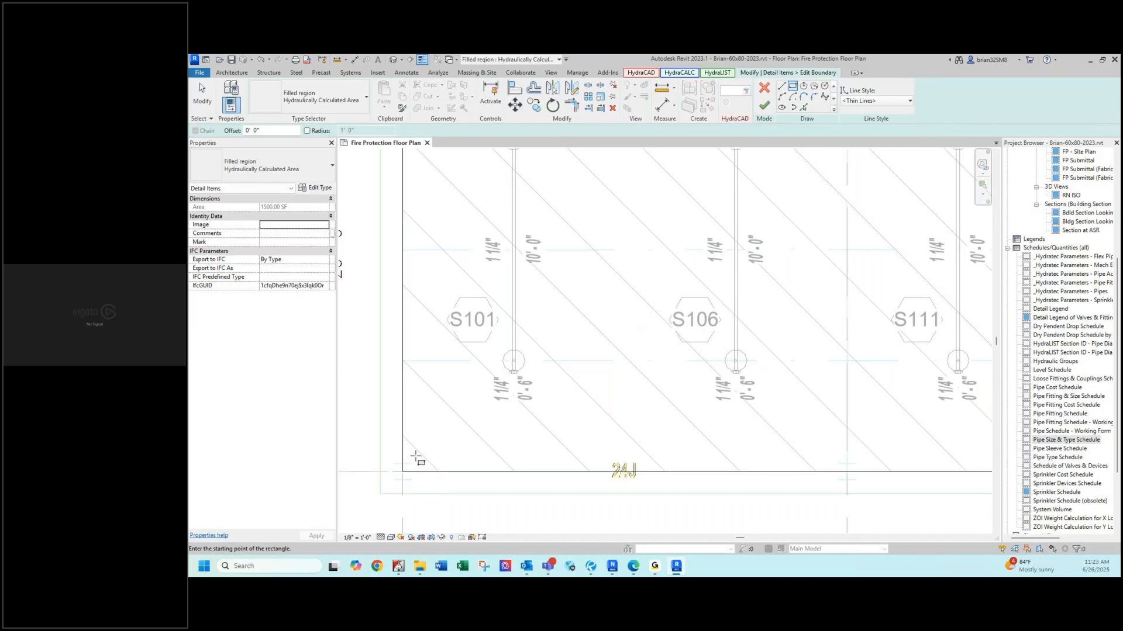
pyautogui.scroll(5, 417, 457)
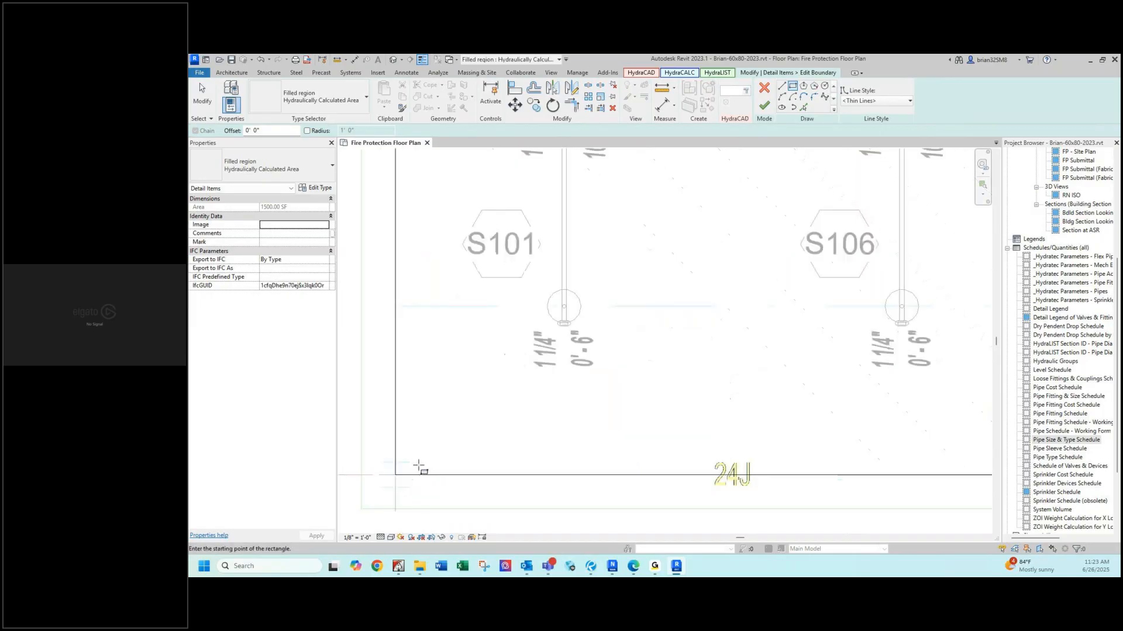
pyautogui.scroll(5, 419, 472)
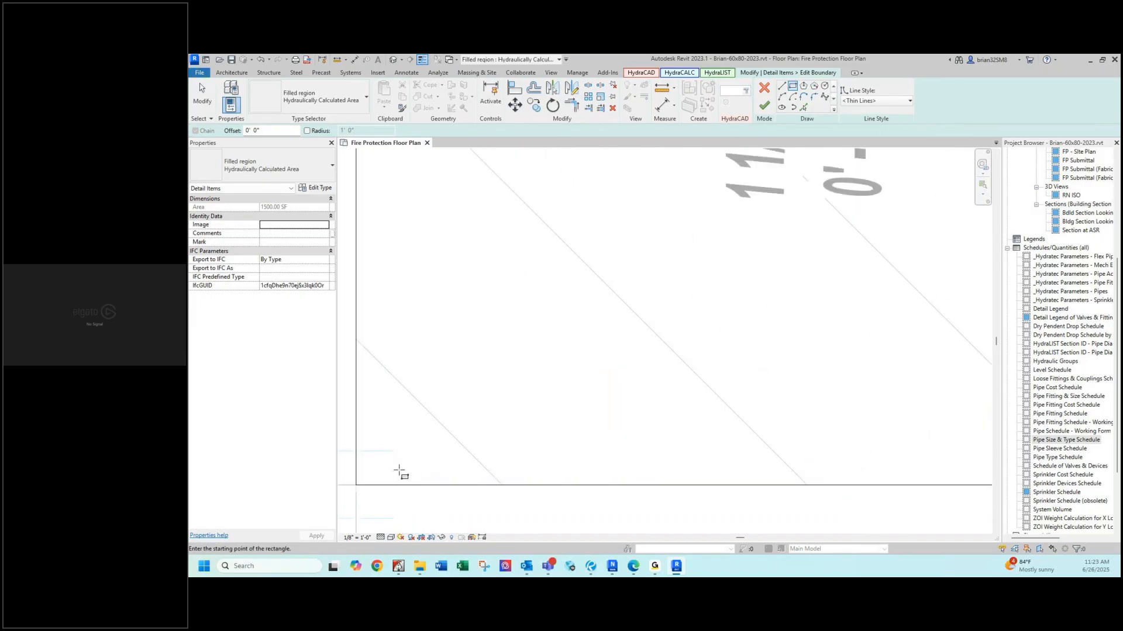
pyautogui.moveTo(446, 456); pyautogui.dragTo(474, 454, button='middle')
pyautogui.scroll(1, 465, 446)
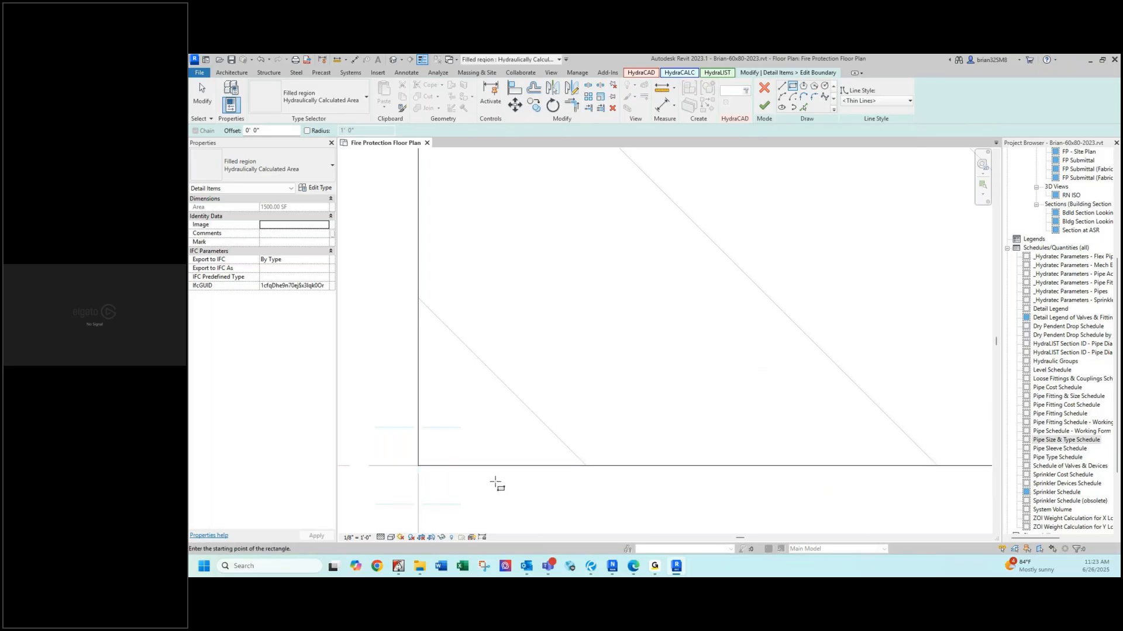
pyautogui.click(494, 413)
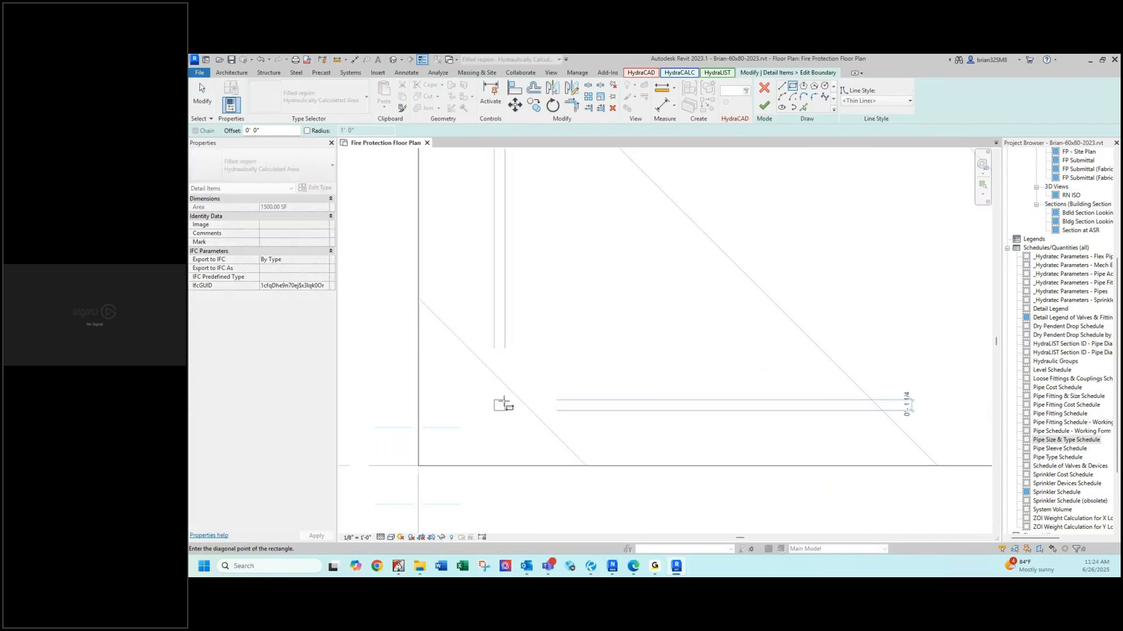
pyautogui.scroll(-6, 503, 403)
pyautogui.scroll(-8, 618, 199)
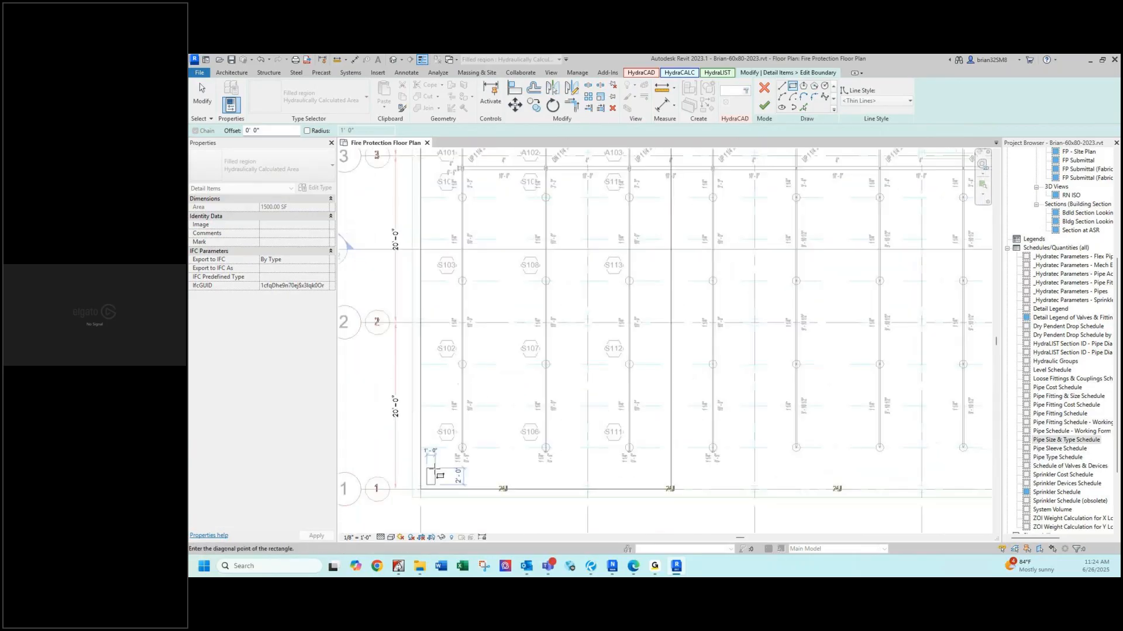
pyautogui.scroll(-1, 430, 490)
pyautogui.moveTo(531, 307); pyautogui.dragTo(493, 499, button='middle')
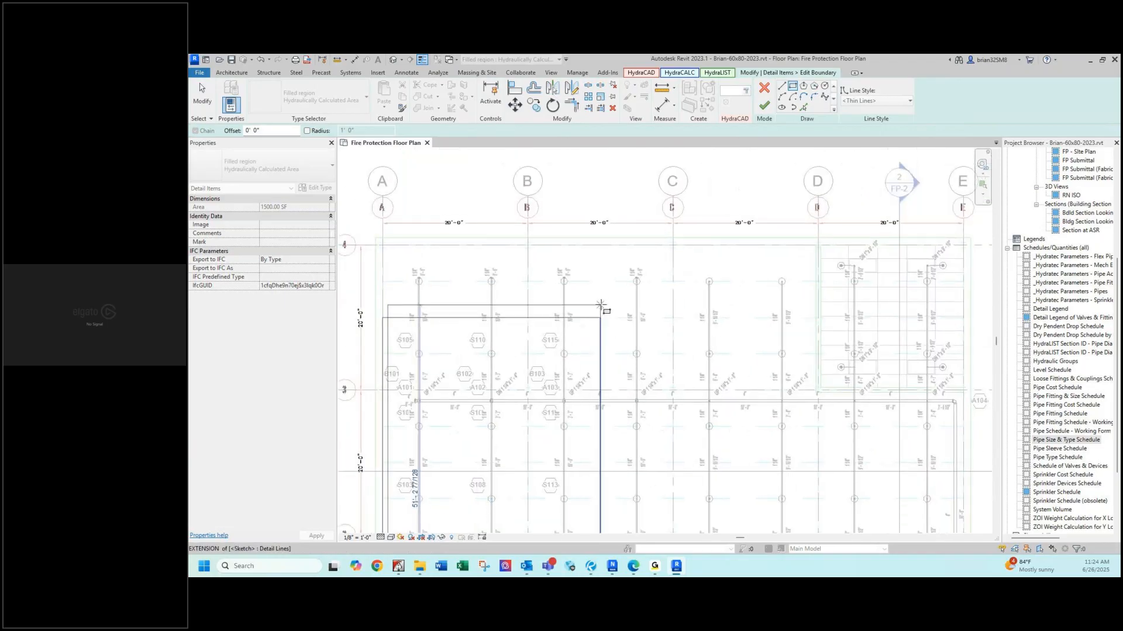
pyautogui.scroll(1, 603, 310)
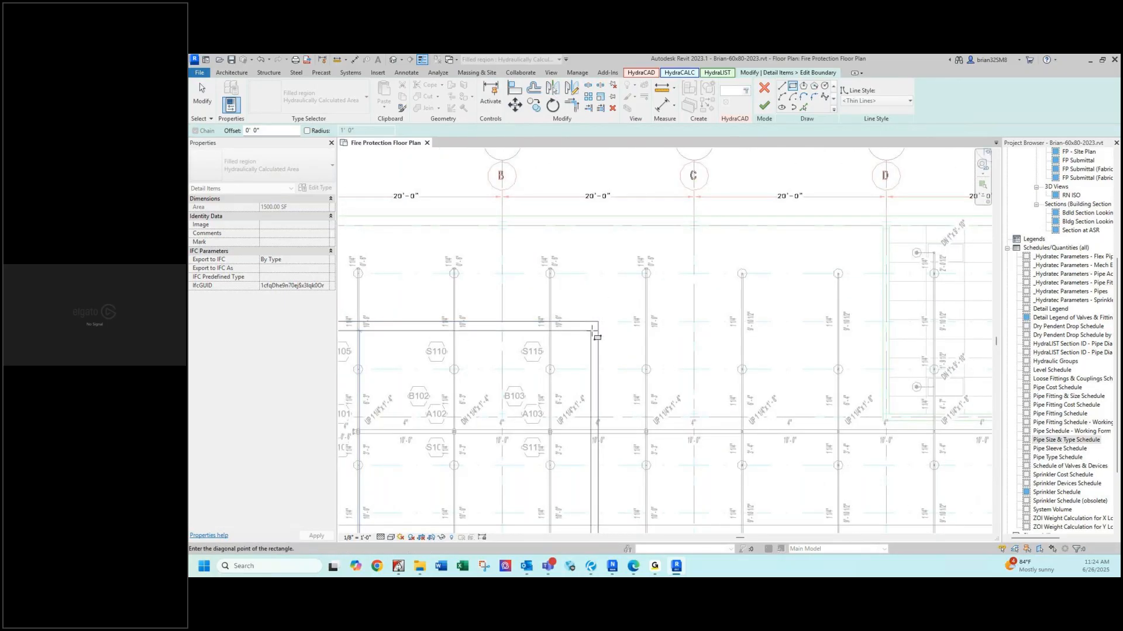
pyautogui.click(593, 331)
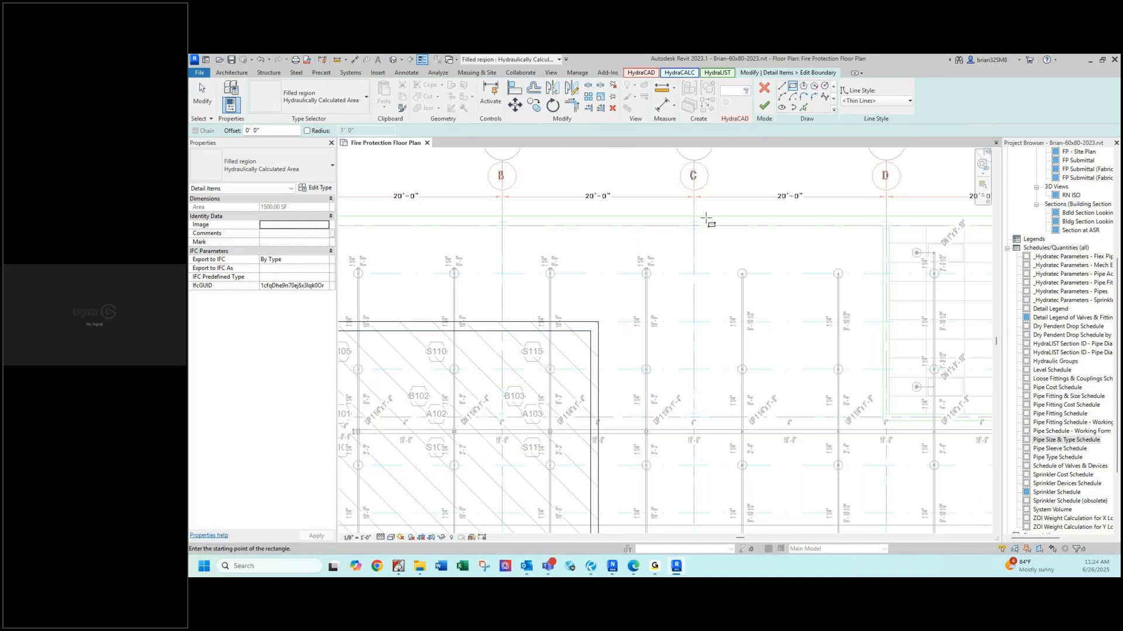
pyautogui.click(763, 105)
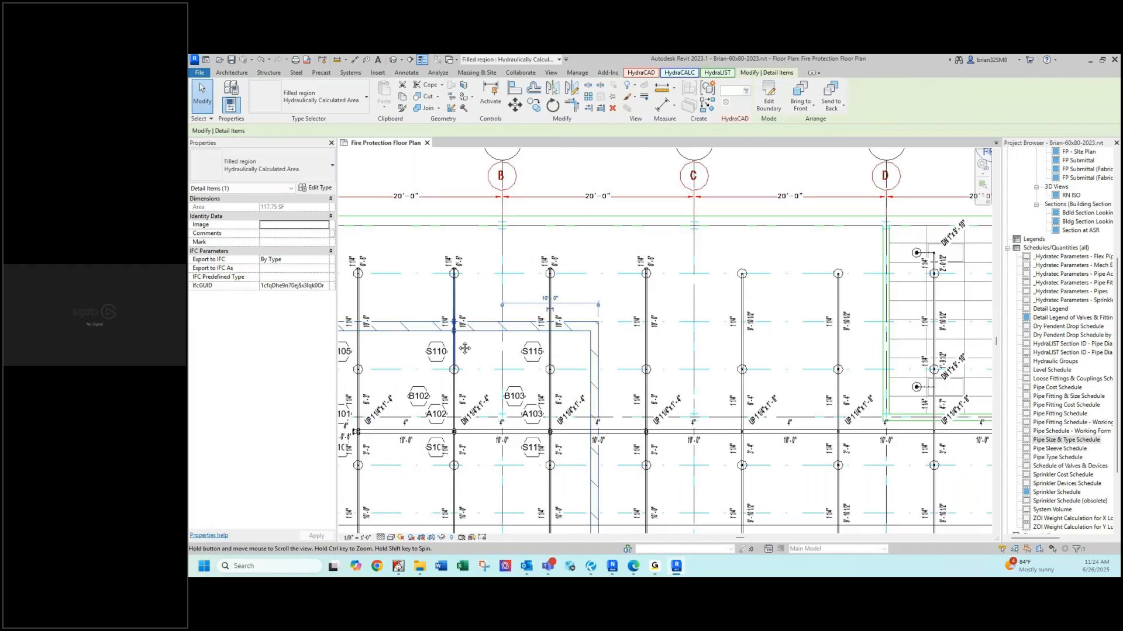
# Deselect the filled region and examine its hatched border around the remote area and the reference point tags.
pyautogui.moveTo(463, 349); pyautogui.dragTo(575, 209, button='middle')
pyautogui.scroll(-1, 575, 254)
pyautogui.scroll(-1, 560, 261)
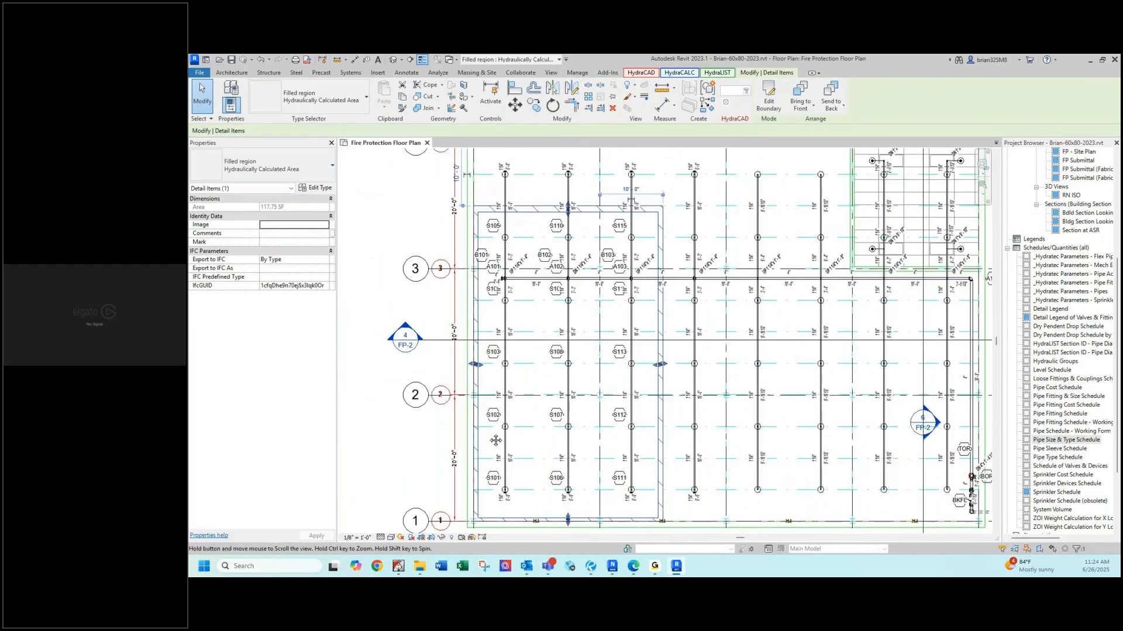
pyautogui.moveTo(560, 261); pyautogui.dragTo(566, 187, button='middle')
pyautogui.click(538, 487)
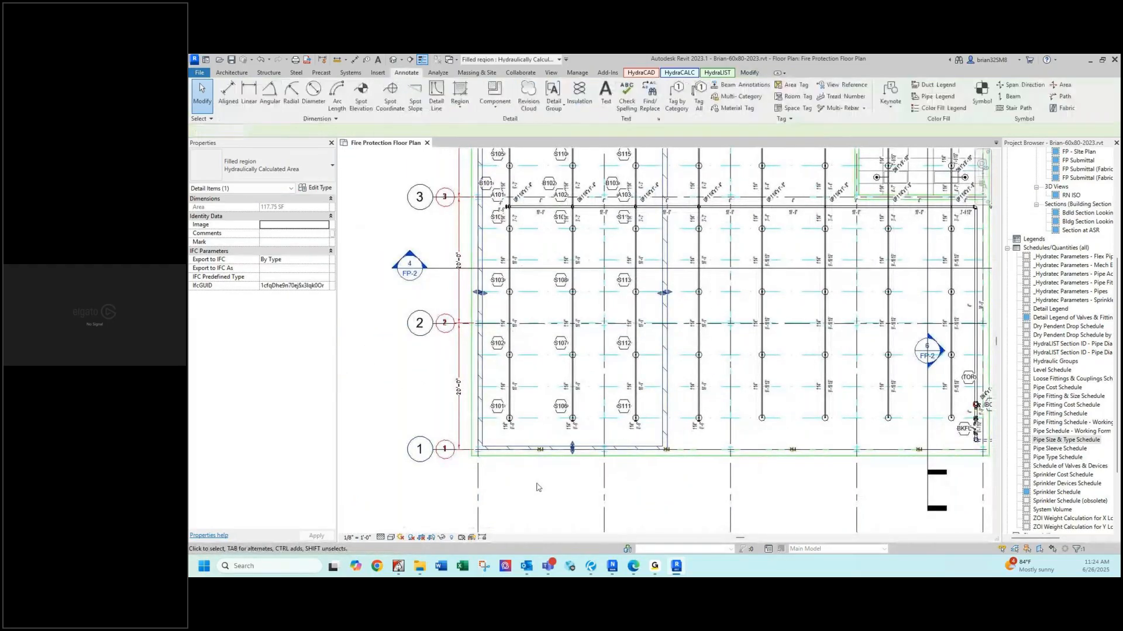
pyautogui.moveTo(512, 317); pyautogui.dragTo(485, 429, button='middle')
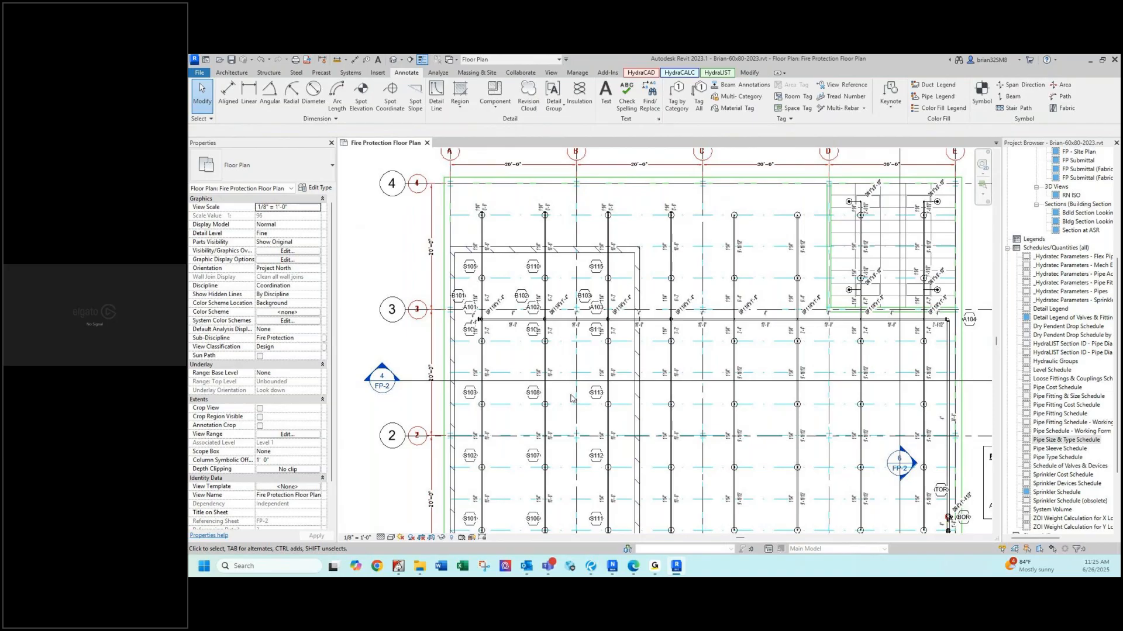
pyautogui.scroll(3, 402, 460)
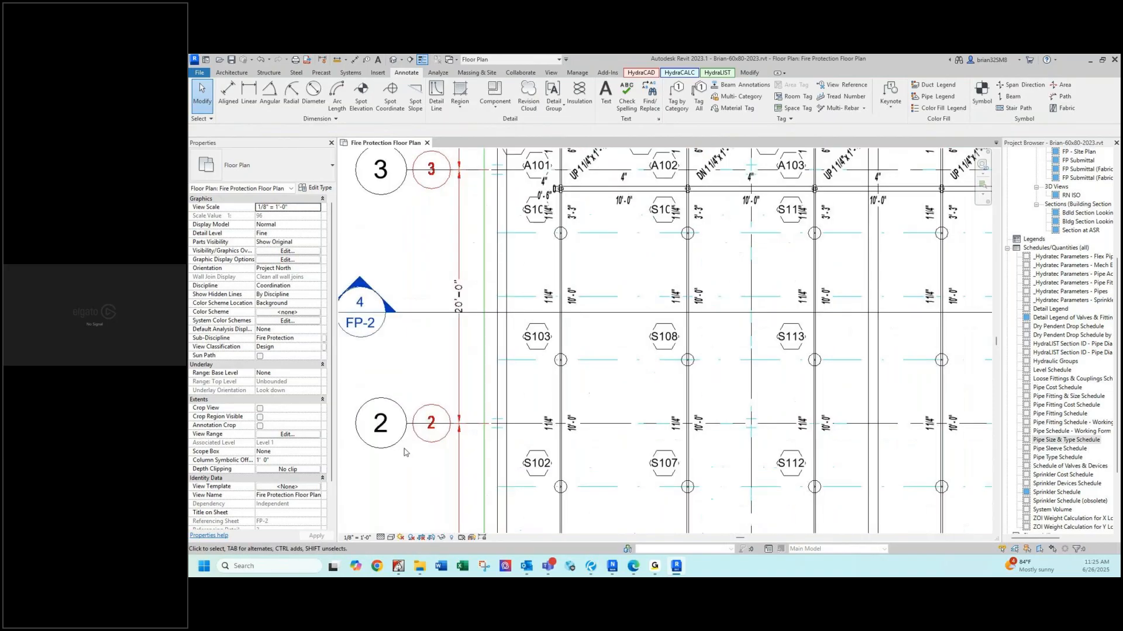
pyautogui.scroll(-1, 783, 397)
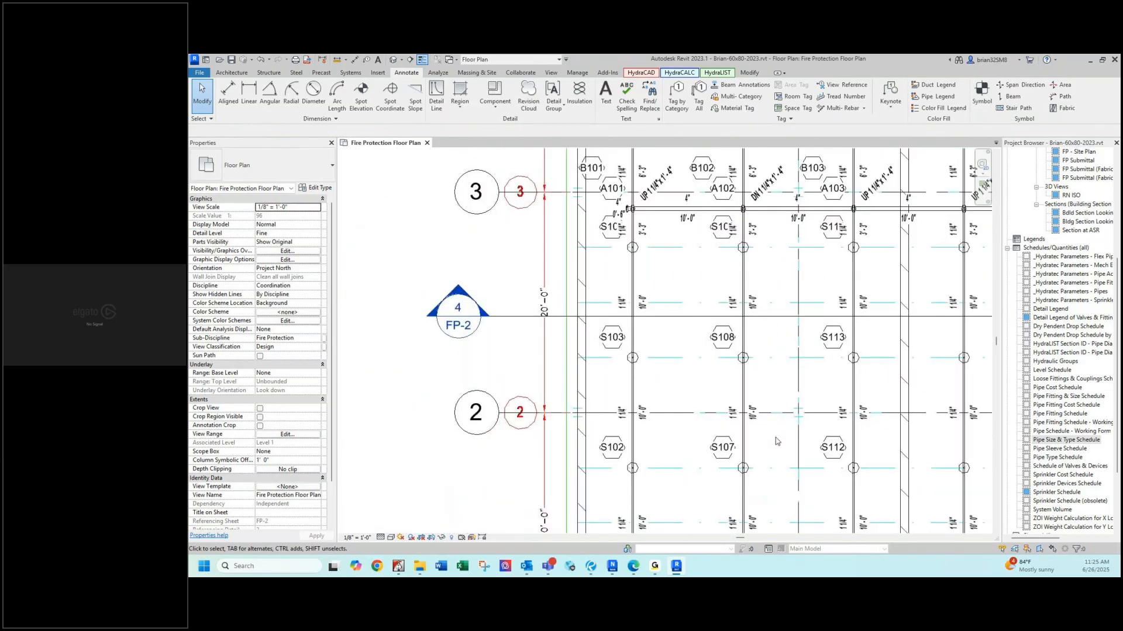
# Open the Bldg Section Looking East view from its section marker on the fire protection floor plan.
pyautogui.moveTo(778, 451); pyautogui.dragTo(609, 433, button='middle')
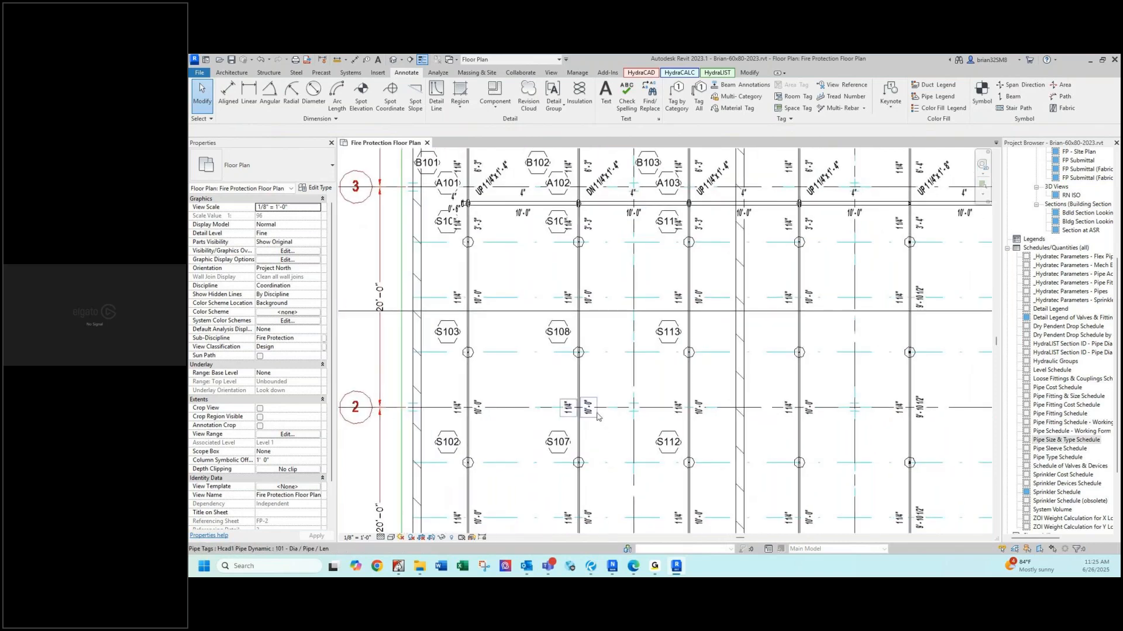
pyautogui.scroll(-2, 601, 409)
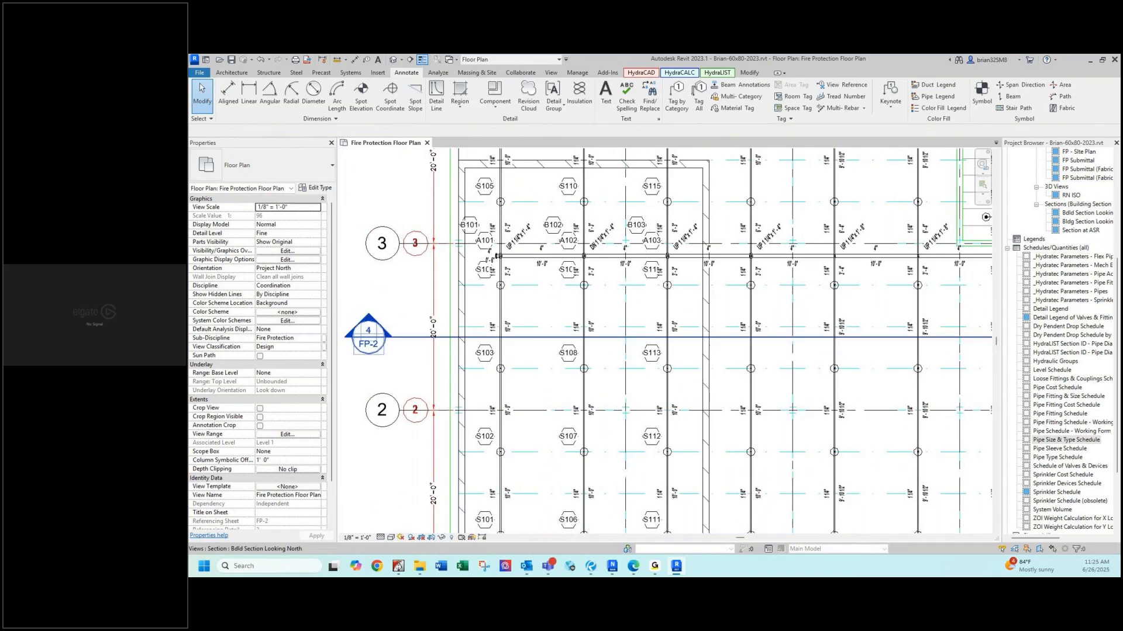
pyautogui.moveTo(1119, 245); pyautogui.dragTo(732, 211)
pyautogui.hotkey('alt', 'Tab')
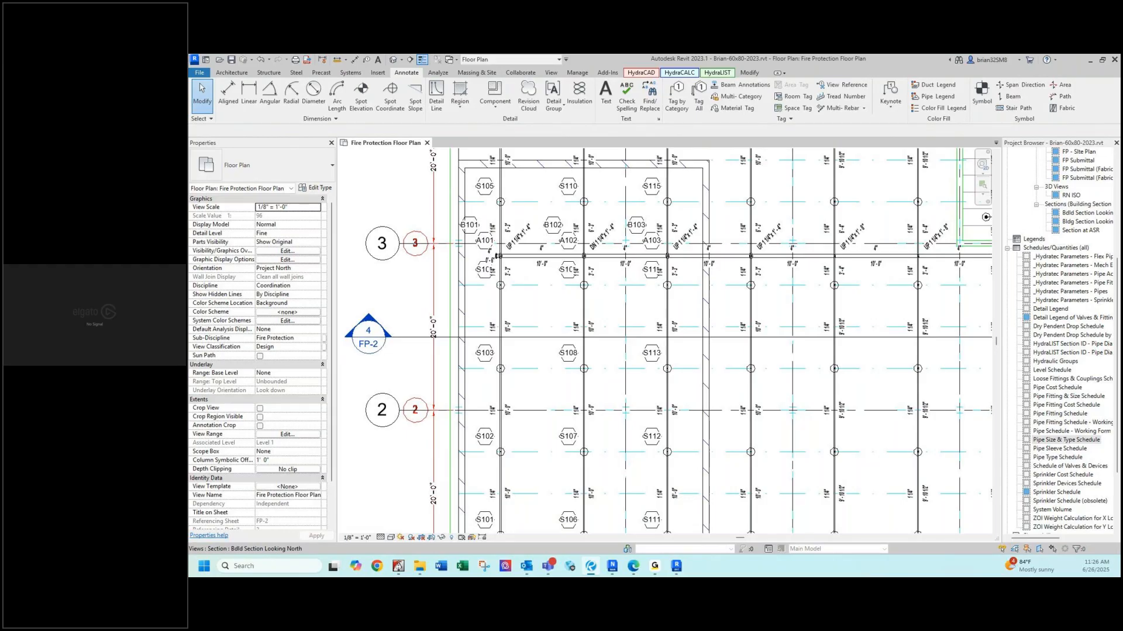
pyautogui.moveTo(1121, 260)
pyautogui.mouseDown()
pyautogui.moveTo(875, 274)
pyautogui.moveTo(782, 257)
pyautogui.moveTo(724, 233)
pyautogui.moveTo(668, 173)
pyautogui.moveTo(679, 149)
pyautogui.moveTo(713, 156)
pyautogui.moveTo(1121, 114)
pyautogui.mouseUp()
pyautogui.scroll(-3, 908, 384)
pyautogui.scroll(-2, 908, 384)
pyautogui.moveTo(909, 384); pyautogui.dragTo(772, 420, button='middle')
pyautogui.doubleClick(808, 294)
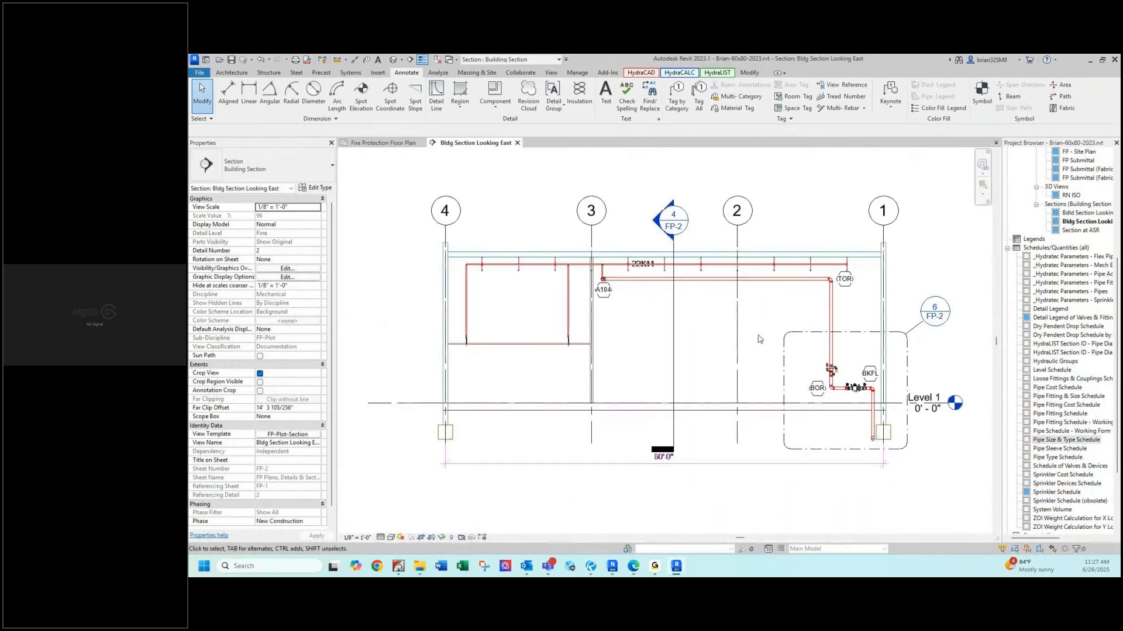
pyautogui.scroll(2, 756, 350)
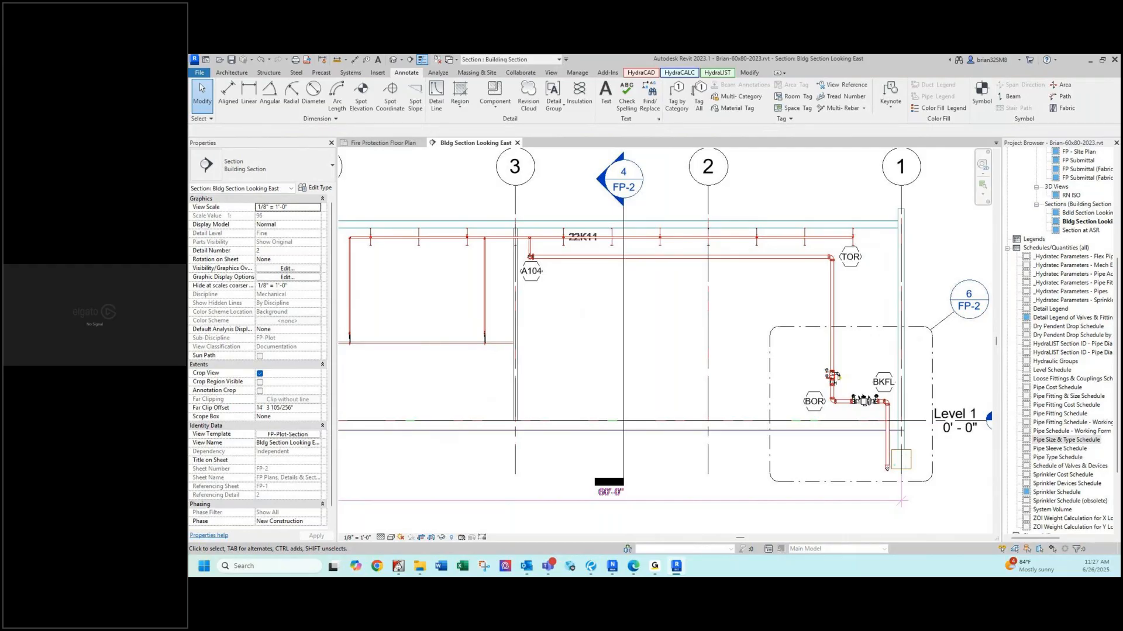
# Switch to the Lesson 3 slides in Revu and read page 33 on adding fitting equivalent lengths.
pyautogui.hotkey('alt', 'Tab')
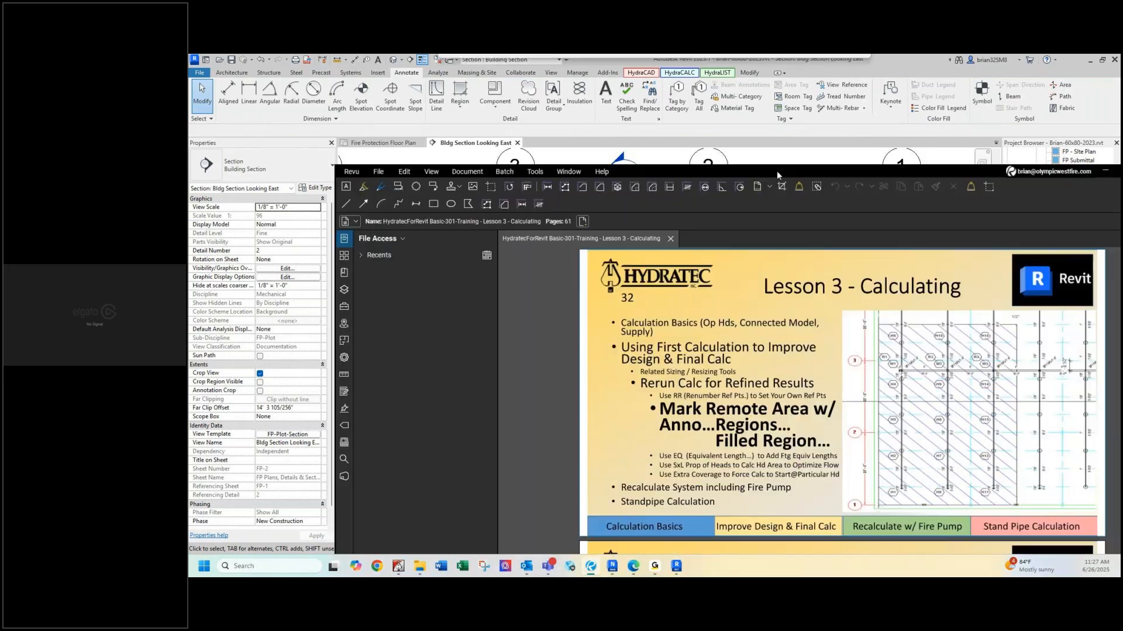
pyautogui.moveTo(777, 171); pyautogui.dragTo(713, 115)
pyautogui.scroll(-5, 657, 313)
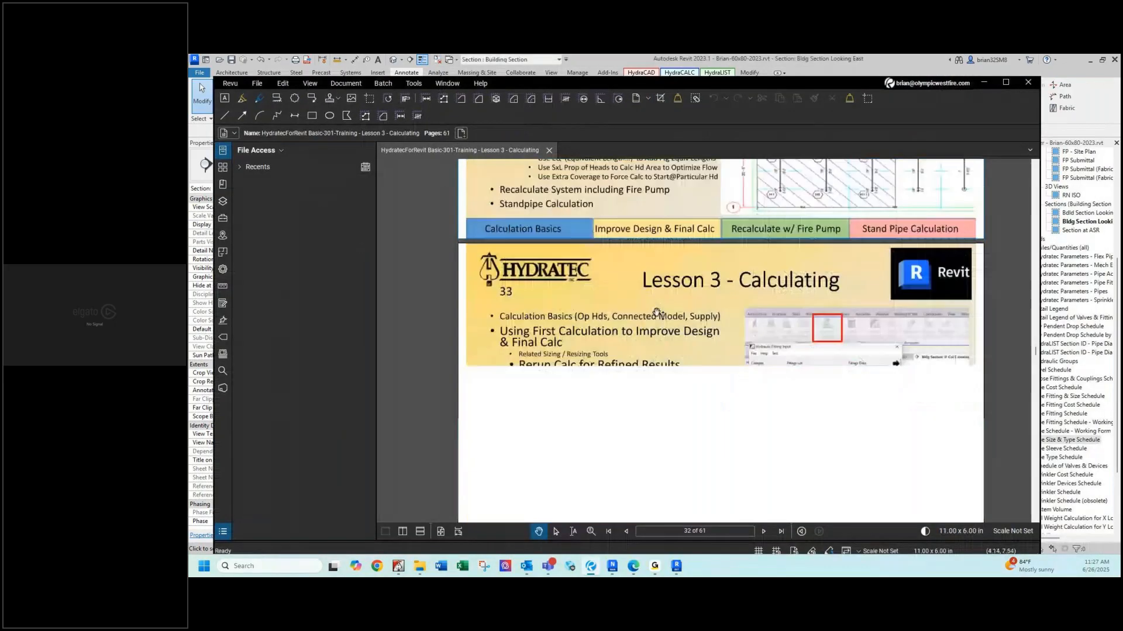
pyautogui.scroll(-2, 658, 312)
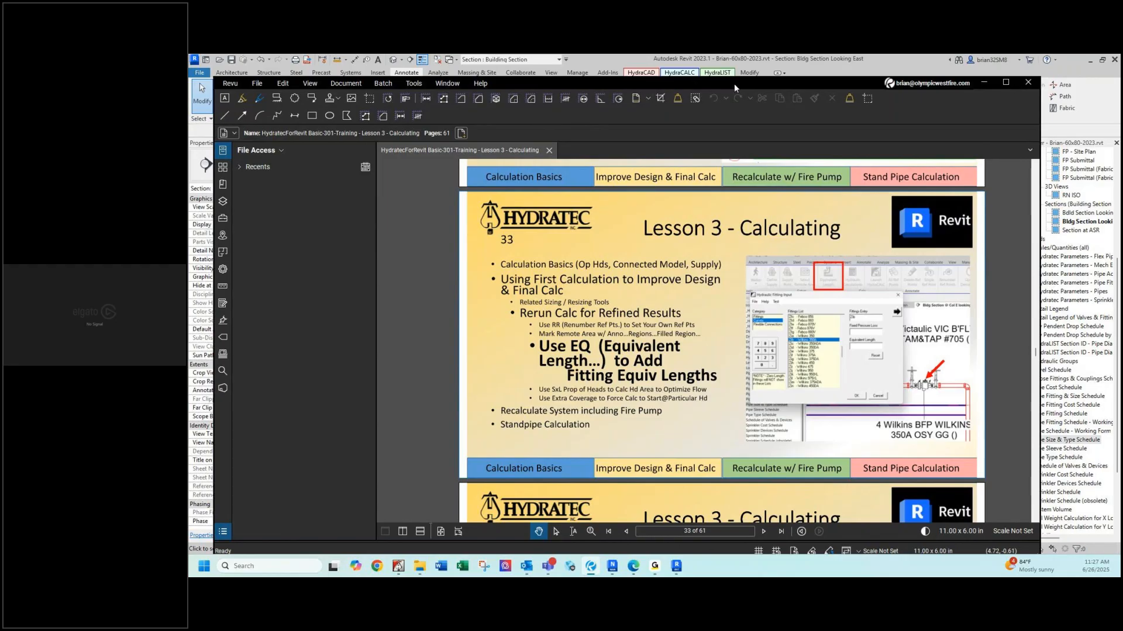
pyautogui.moveTo(734, 83); pyautogui.dragTo(738, 84)
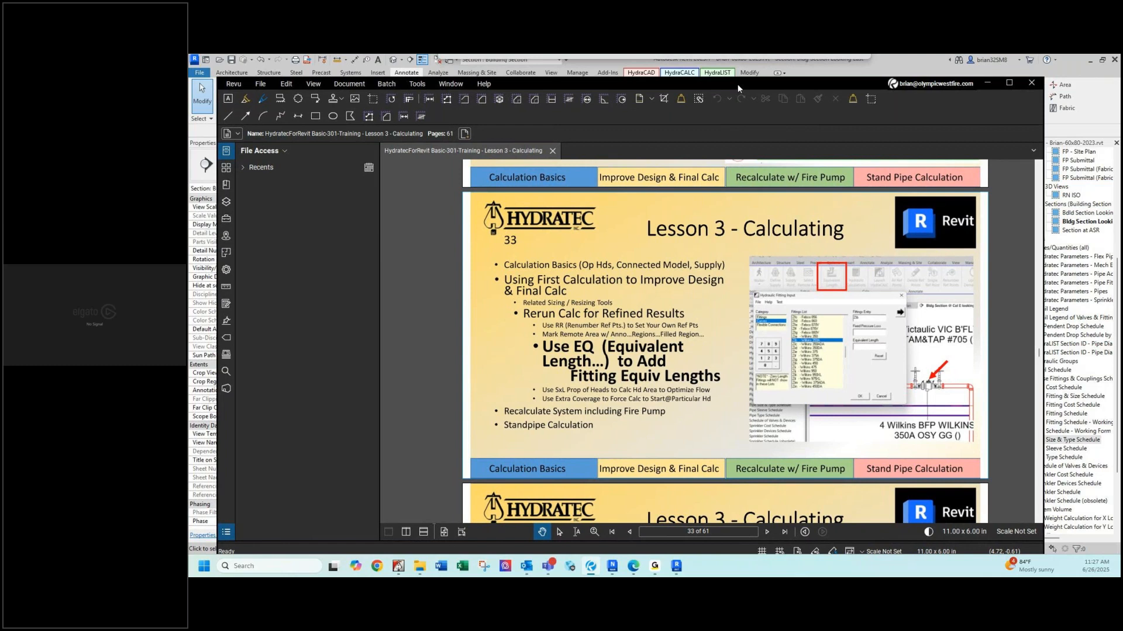
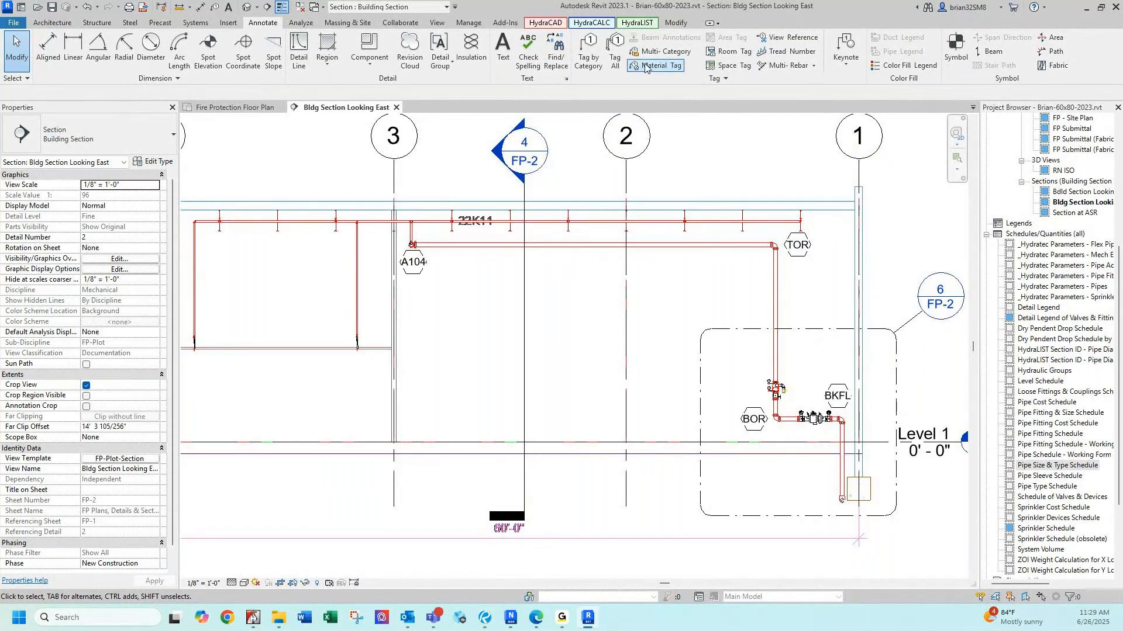
# Assign the NFPA 13 Butterfly Valve equivalent length (code B) to the butterfly valve on the riser above BOR.
pyautogui.click(595, 23)
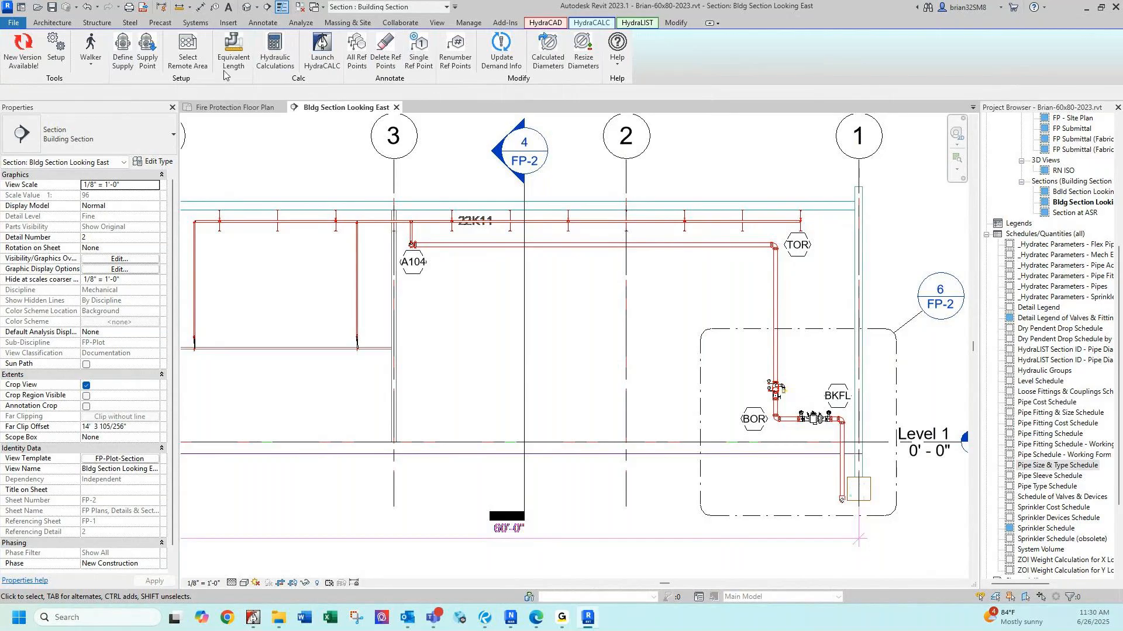
pyautogui.click(235, 52)
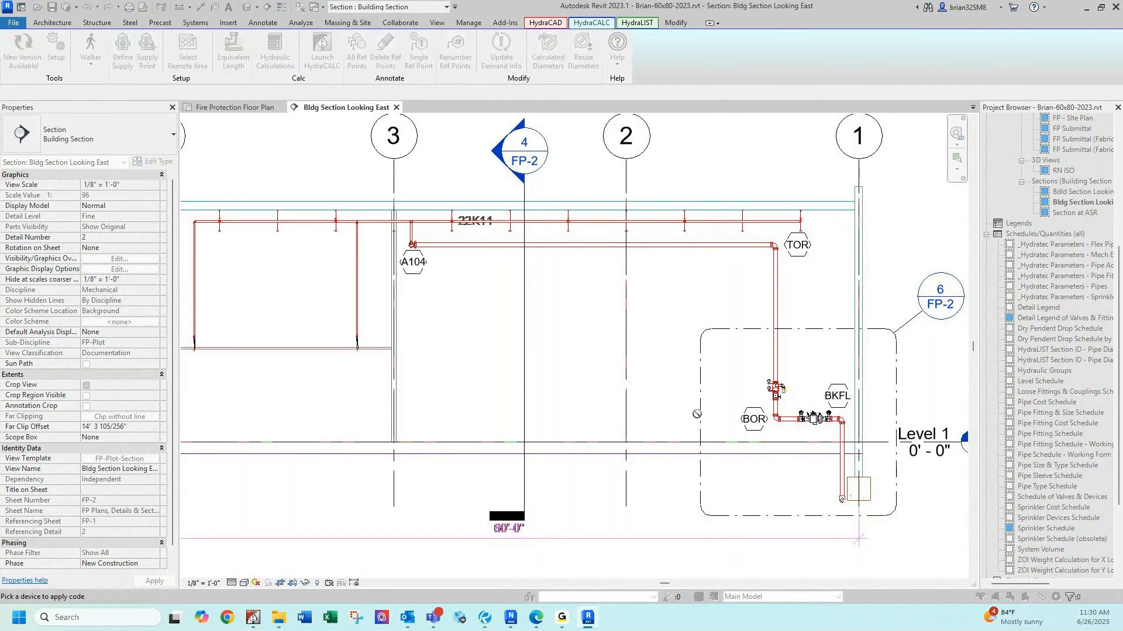
pyautogui.scroll(2, 883, 428)
pyautogui.scroll(2, 789, 439)
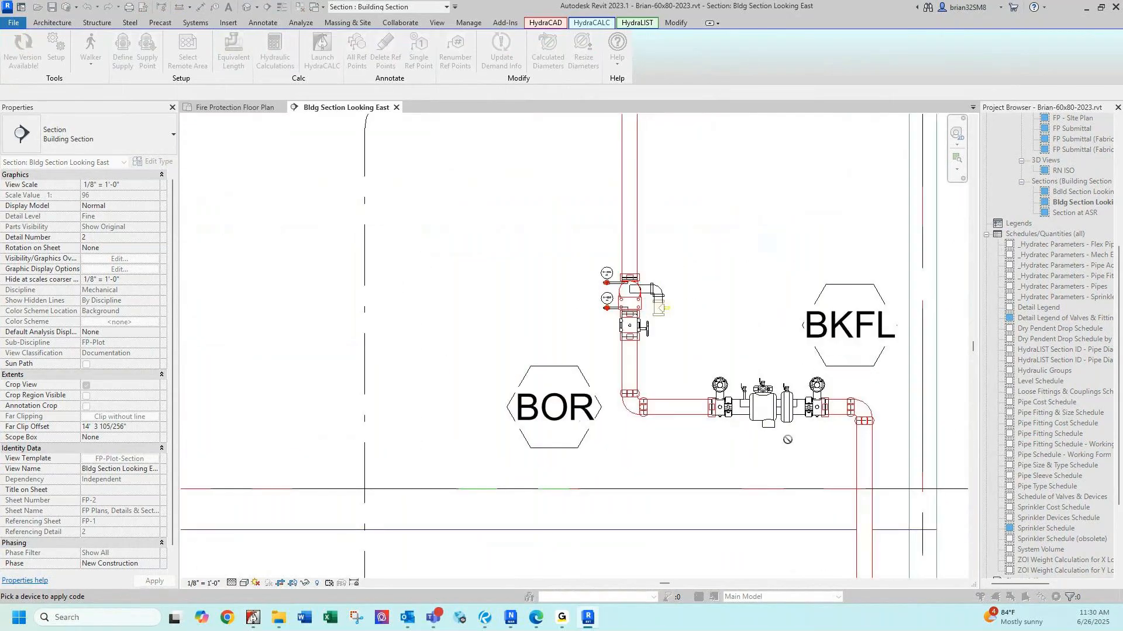
pyautogui.click(648, 338)
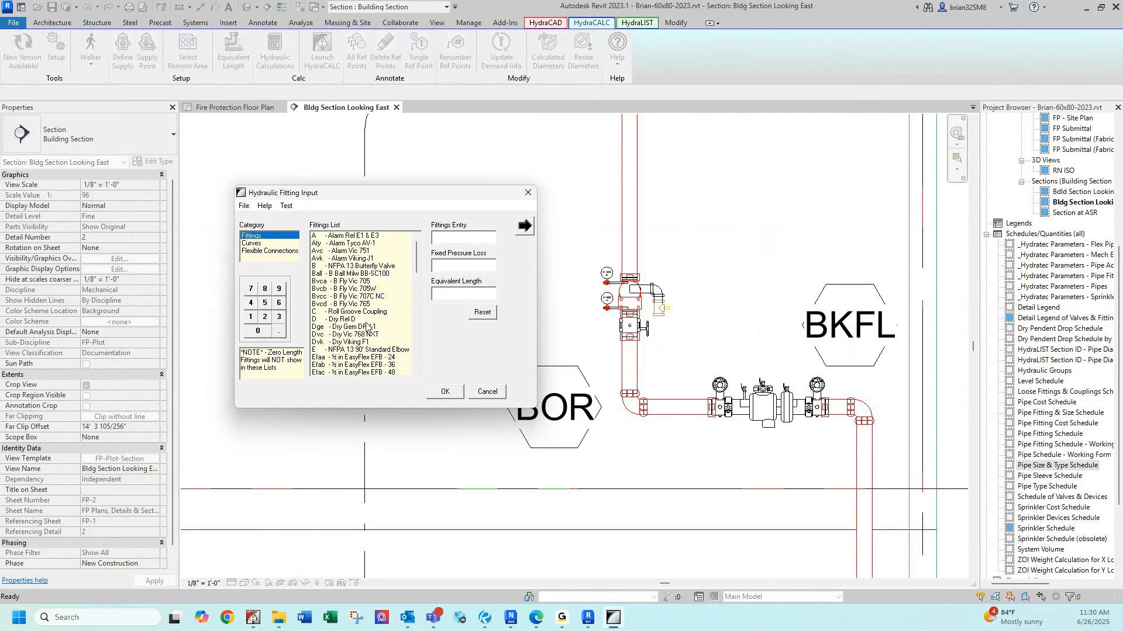
pyautogui.click(349, 268)
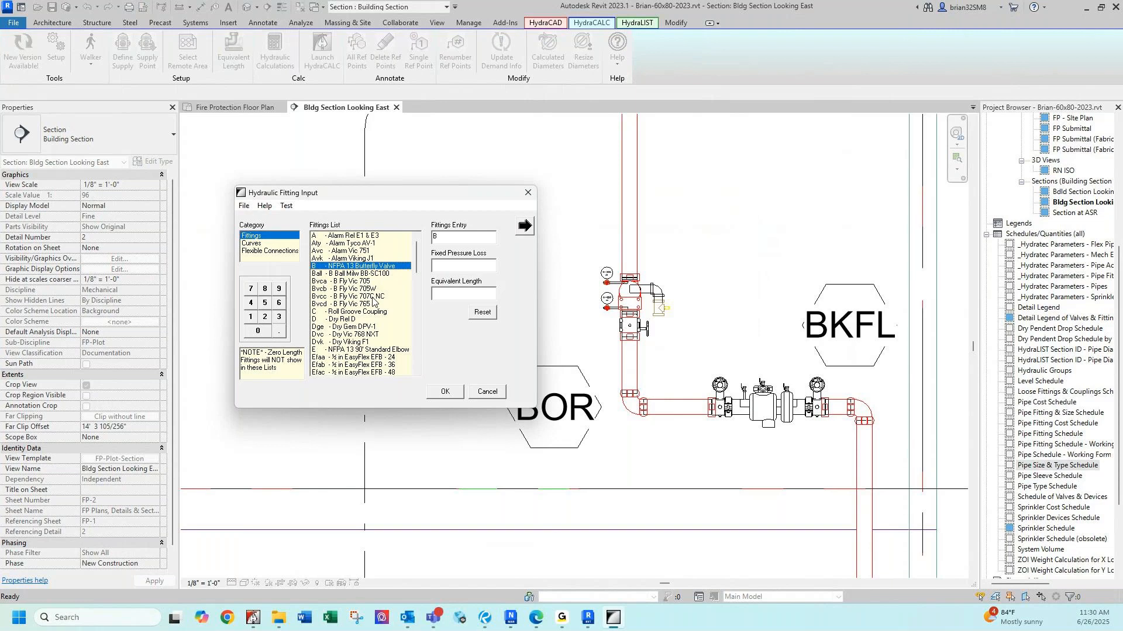
pyautogui.click(443, 391)
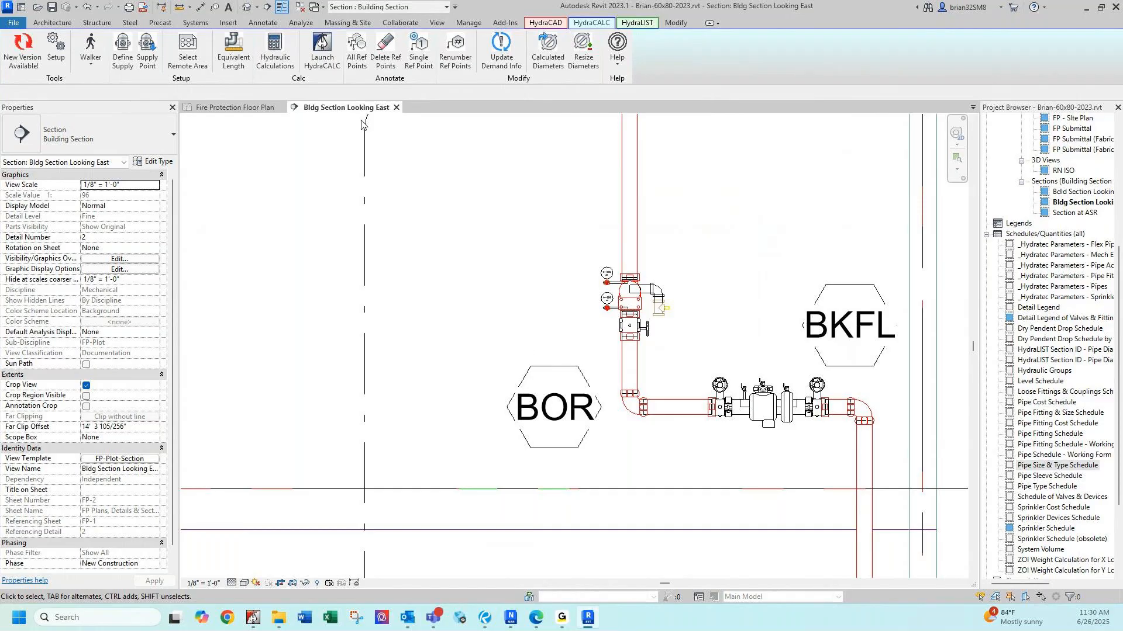
# Assign the NFPA 13 Swing Check equivalent length (code S) to the check valve above the riser's butterfly valve.
pyautogui.click(228, 47)
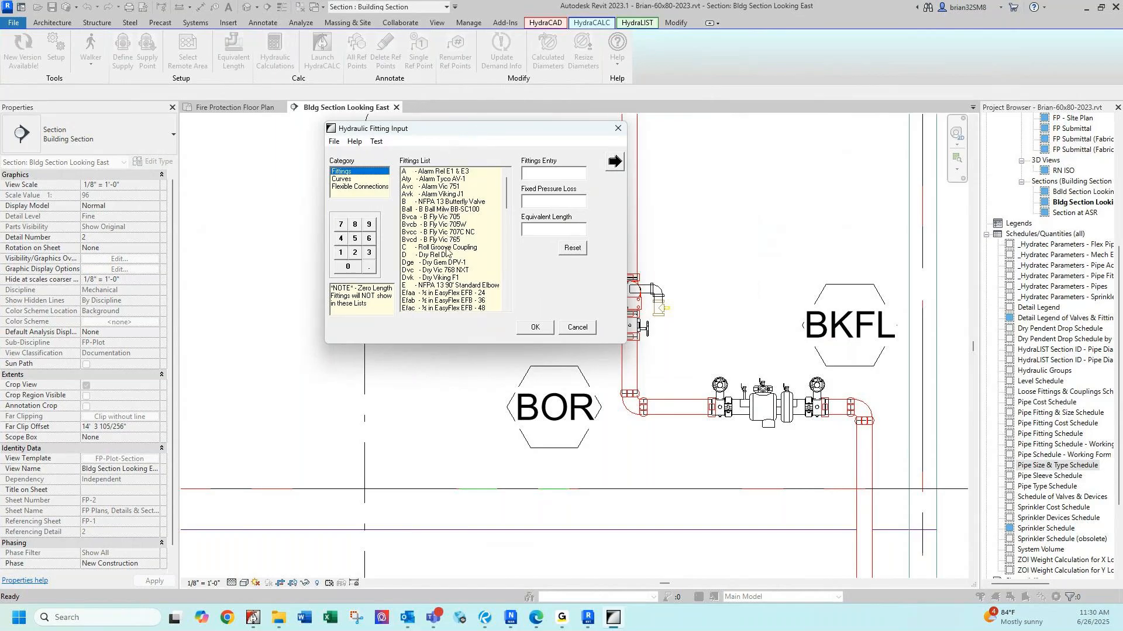
pyautogui.scroll(-8, 446, 251)
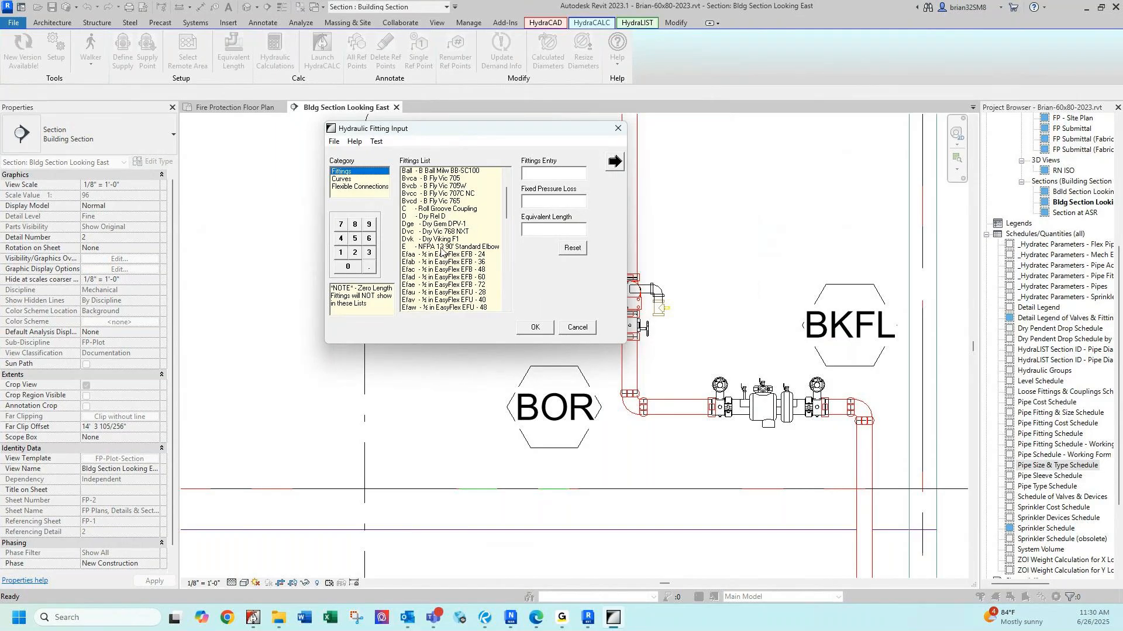
pyautogui.scroll(-15, 442, 250)
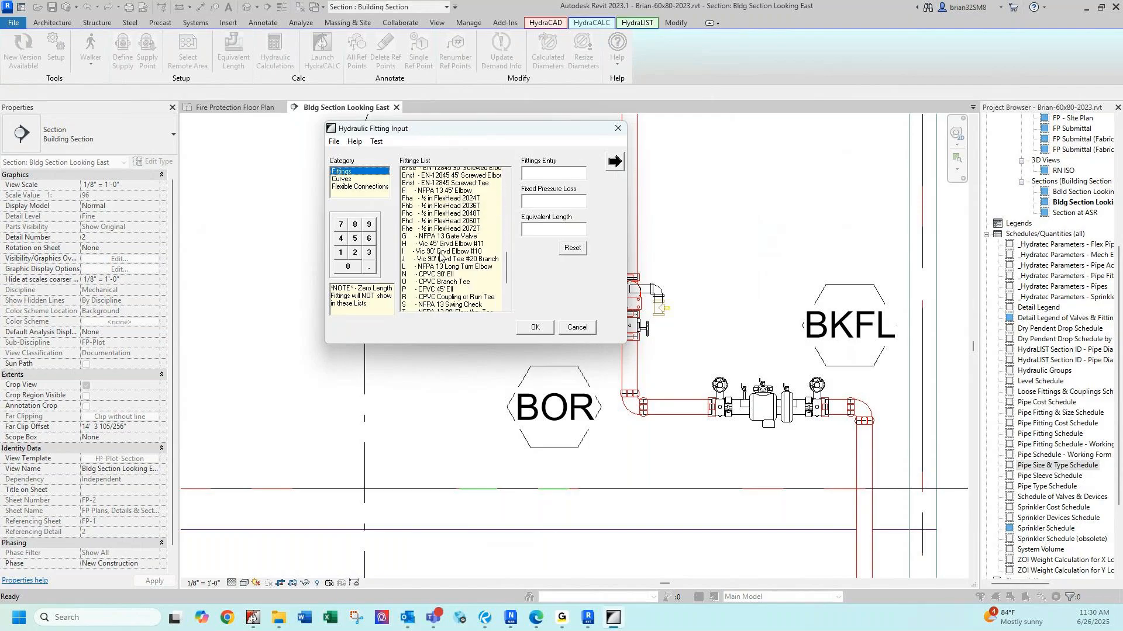
pyautogui.click(440, 201)
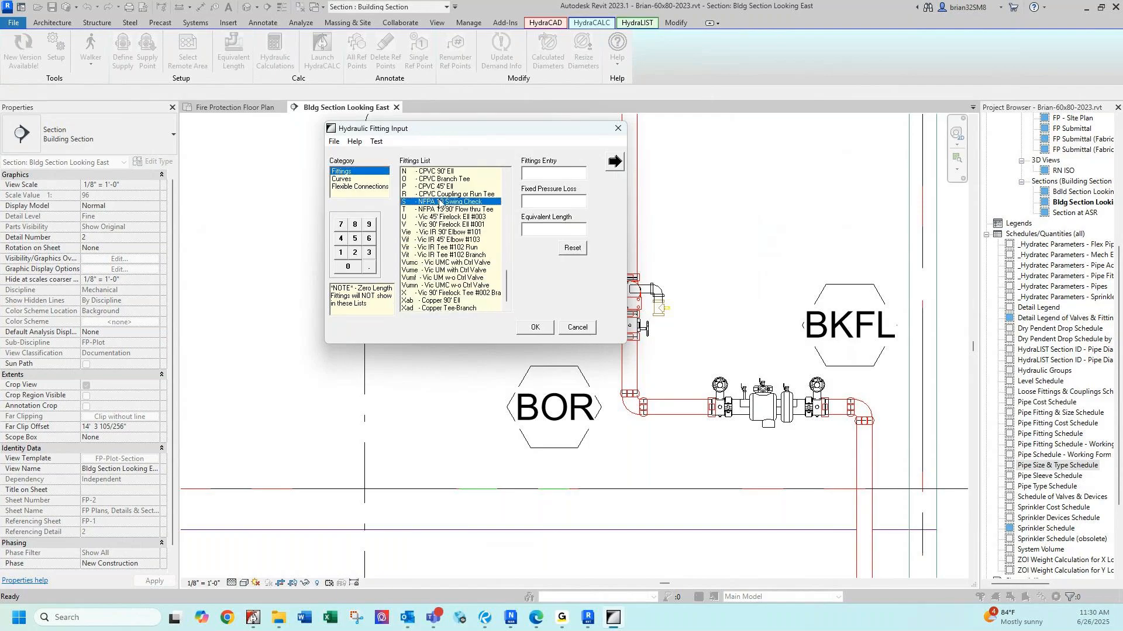
pyautogui.click(531, 328)
pyautogui.click(533, 332)
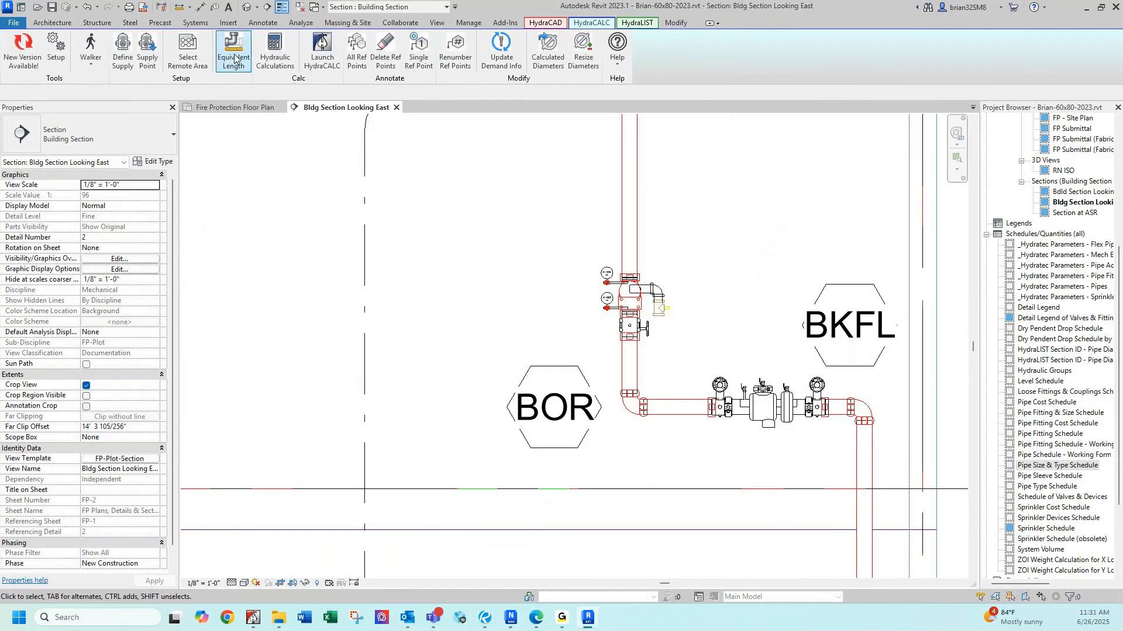
# Assign the Wilkins 350A pressure loss curve (code Zib) to the backflow preventer between BOR and BKFL.
pyautogui.click(234, 56)
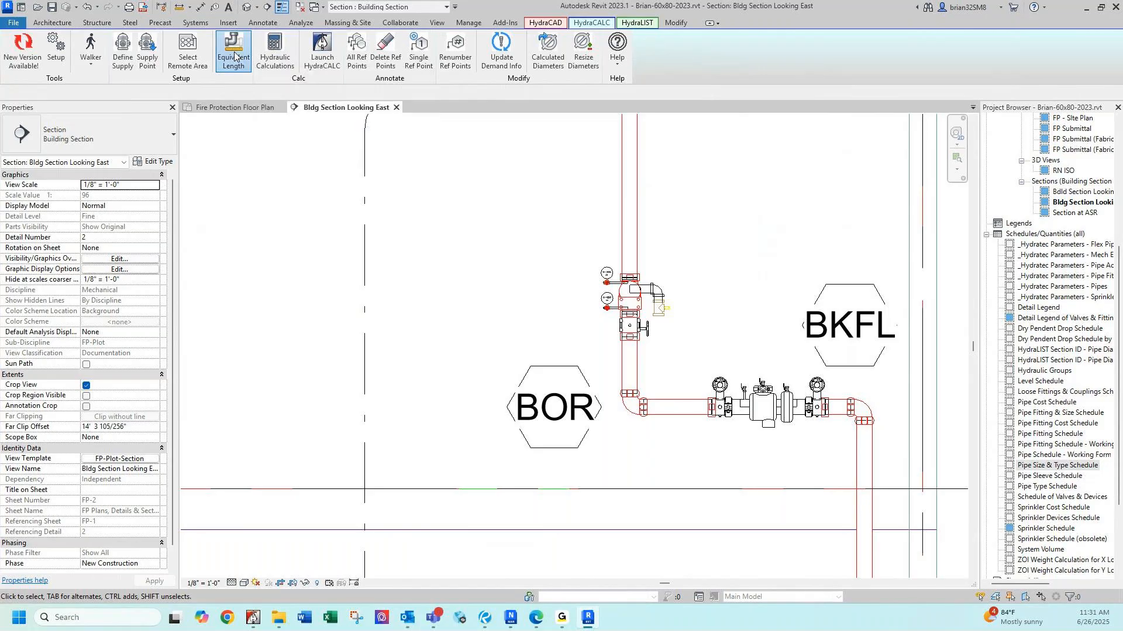
pyautogui.click(778, 412)
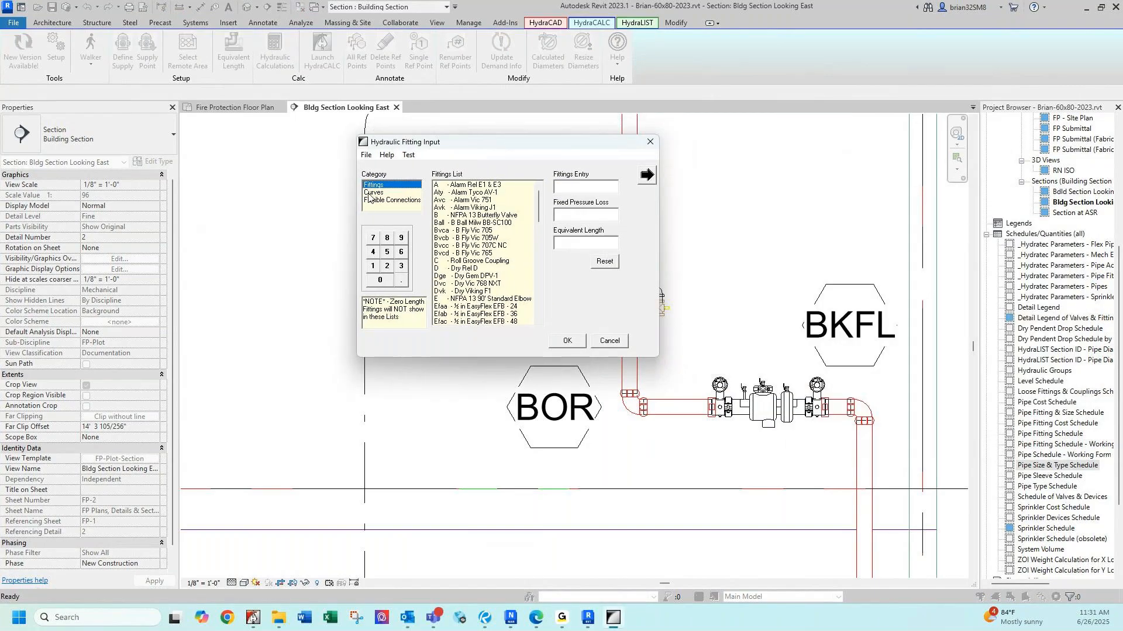
pyautogui.click(370, 193)
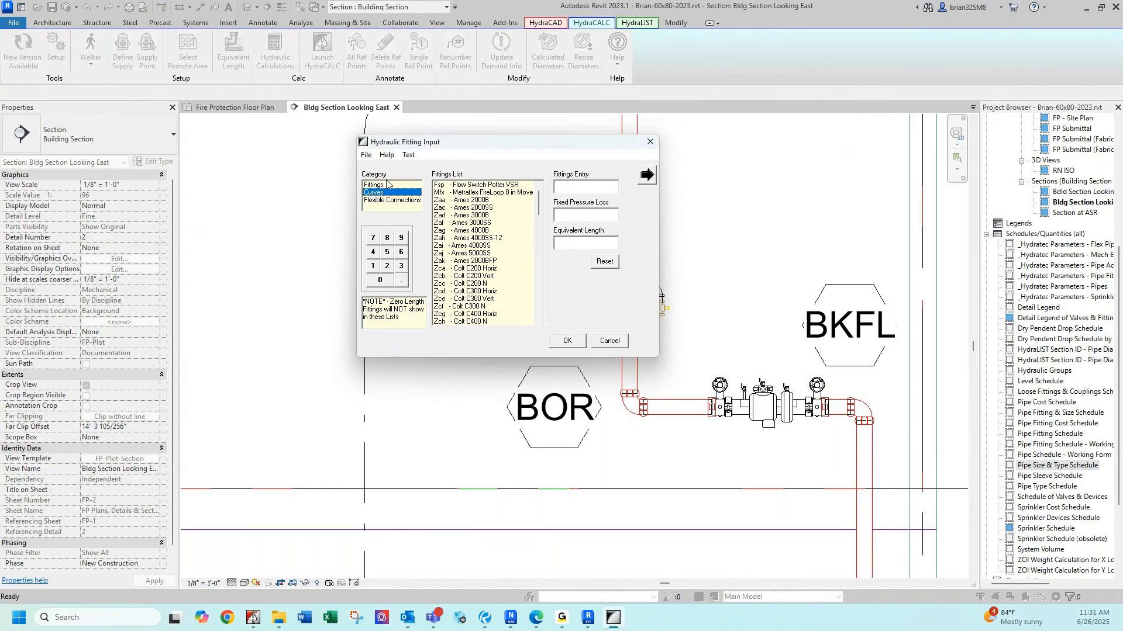
pyautogui.moveTo(539, 205); pyautogui.dragTo(543, 330)
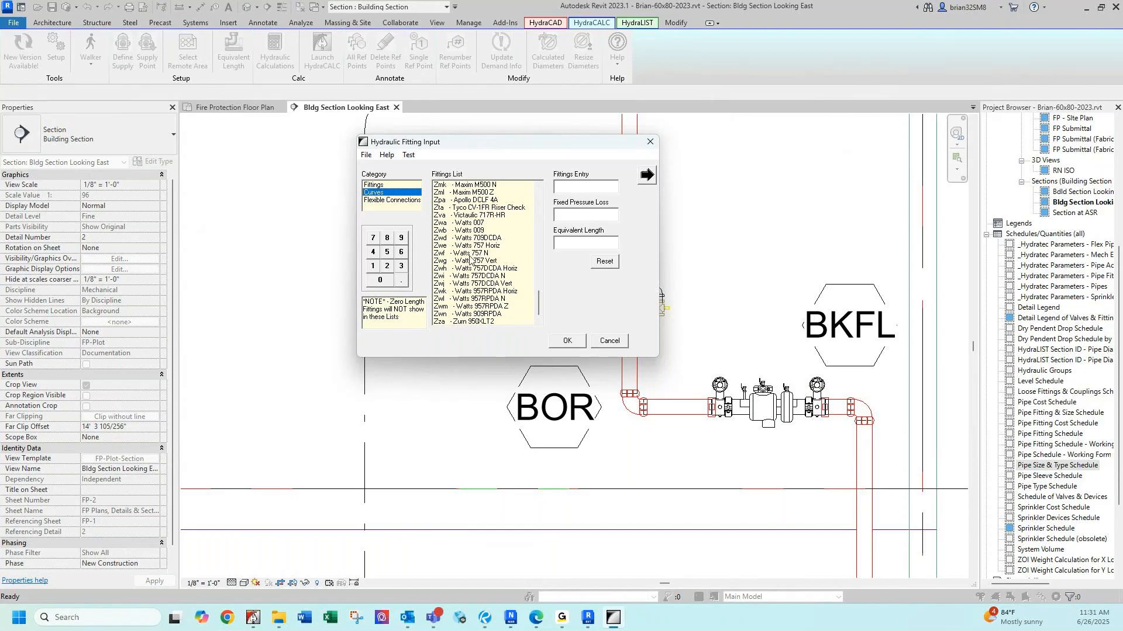
pyautogui.scroll(1, 477, 246)
pyautogui.scroll(8, 476, 247)
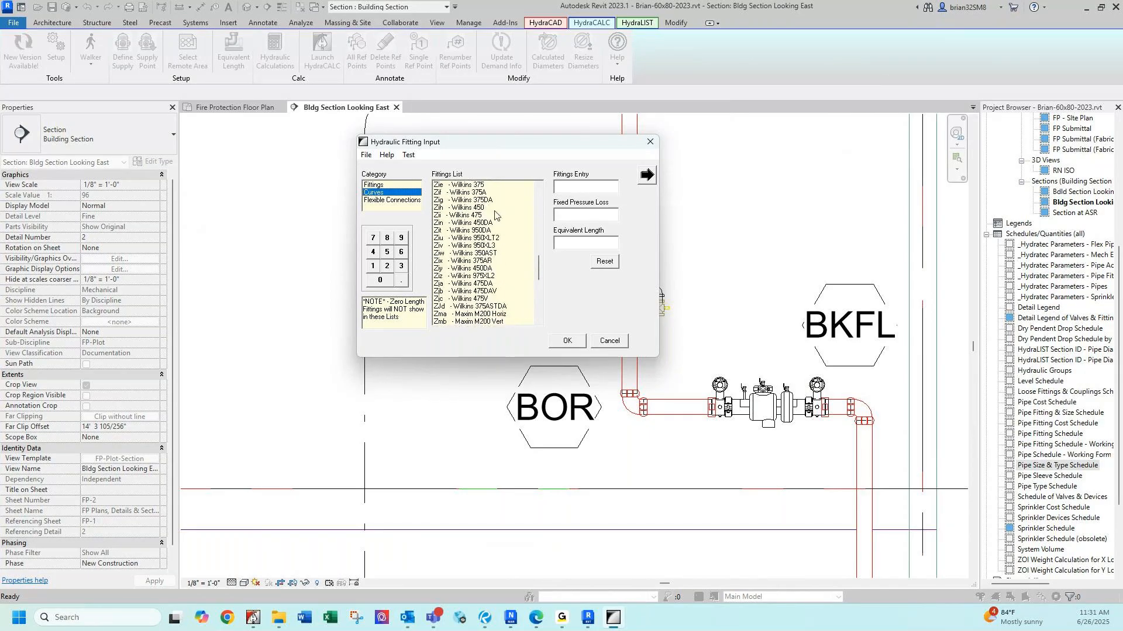
pyautogui.scroll(1, 478, 218)
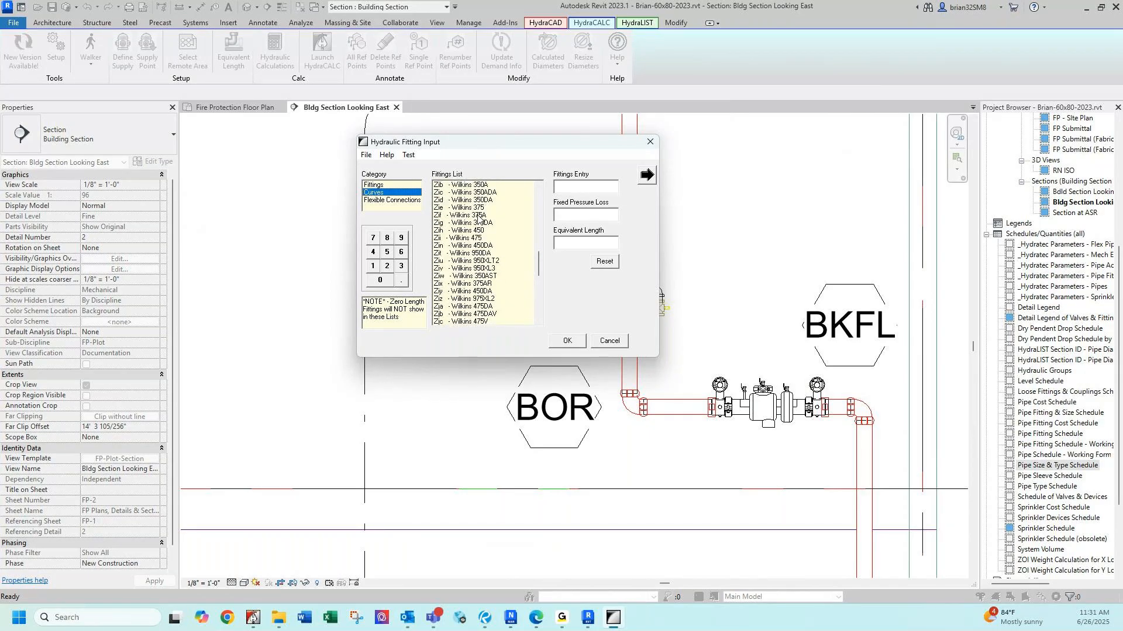
pyautogui.click(482, 186)
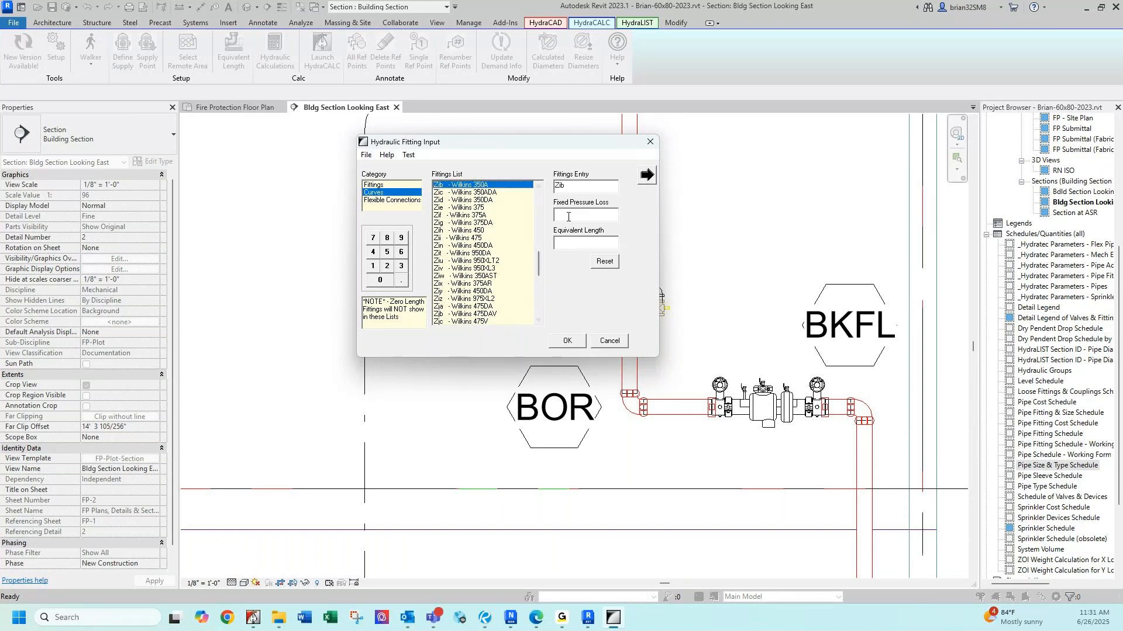
pyautogui.click(565, 343)
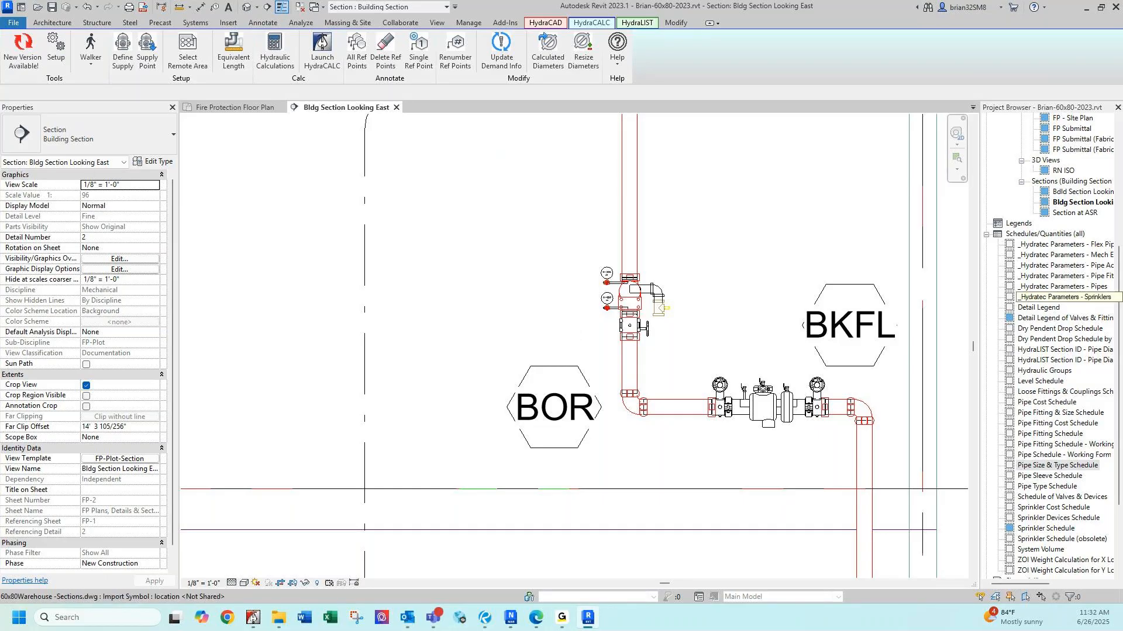
# Switch to the Lesson 3 slides in Revu and read pages 34 to 36 on SxL head area, extra coverage and rerunning the calculation.
pyautogui.moveTo(1122, 153); pyautogui.dragTo(497, 48)
pyautogui.scroll(-5, 585, 287)
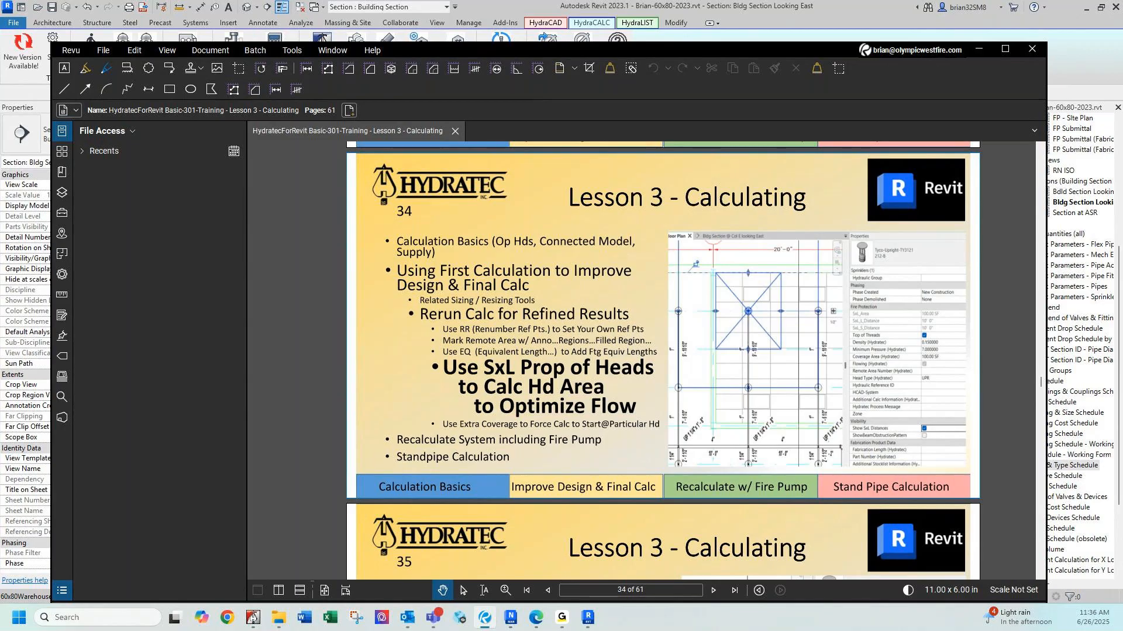
pyautogui.scroll(-4, 514, 368)
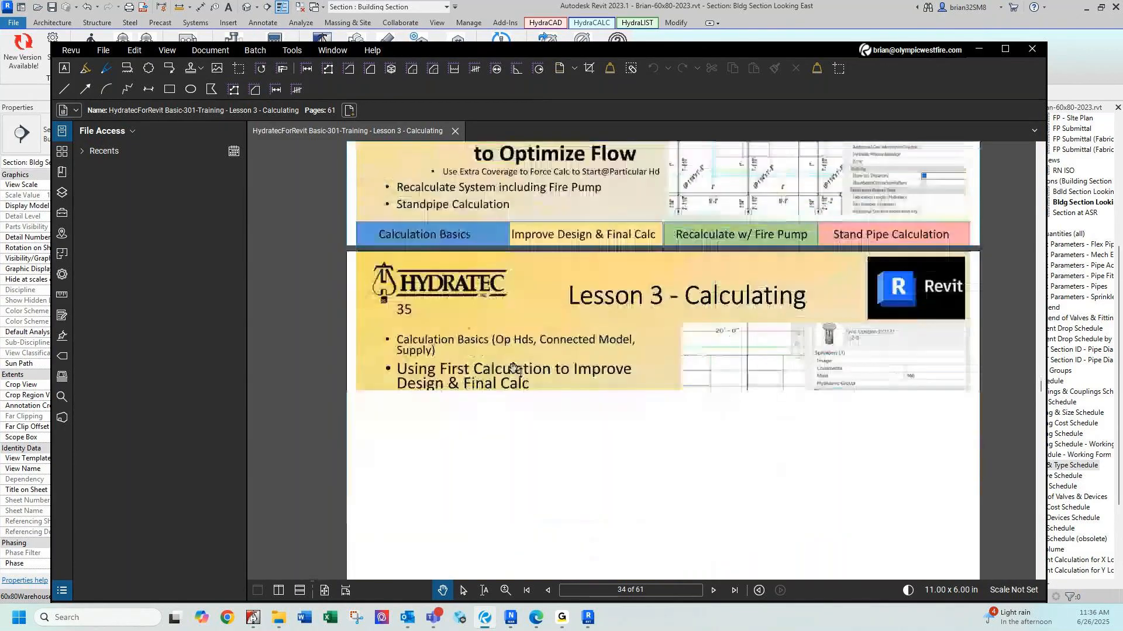
pyautogui.scroll(-1, 513, 369)
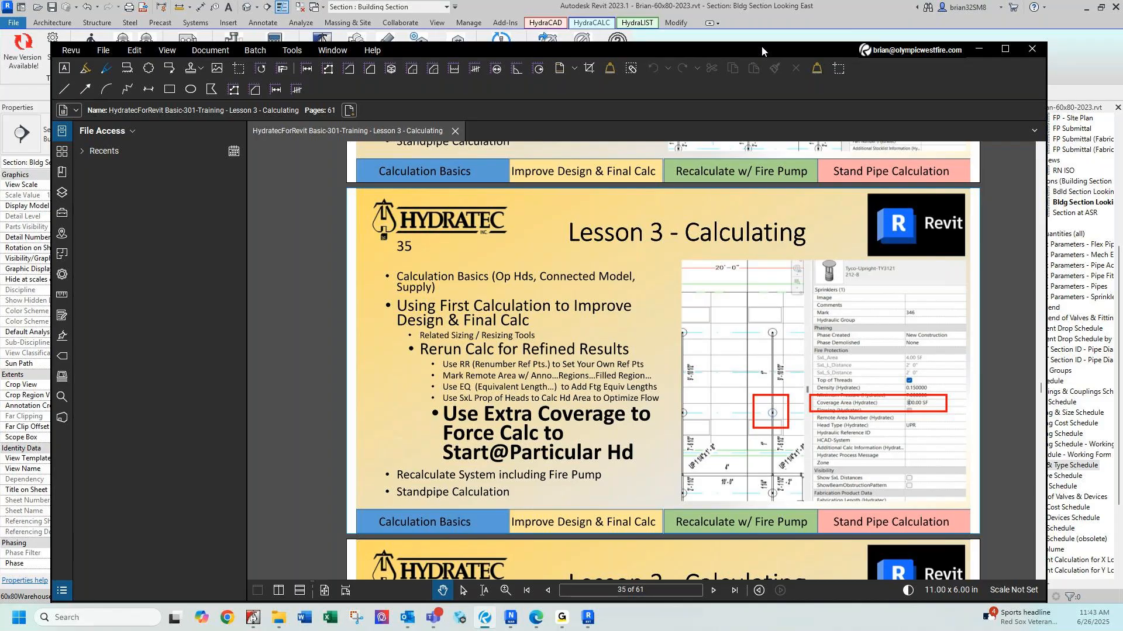
pyautogui.moveTo(602, 262); pyautogui.dragTo(602, 261)
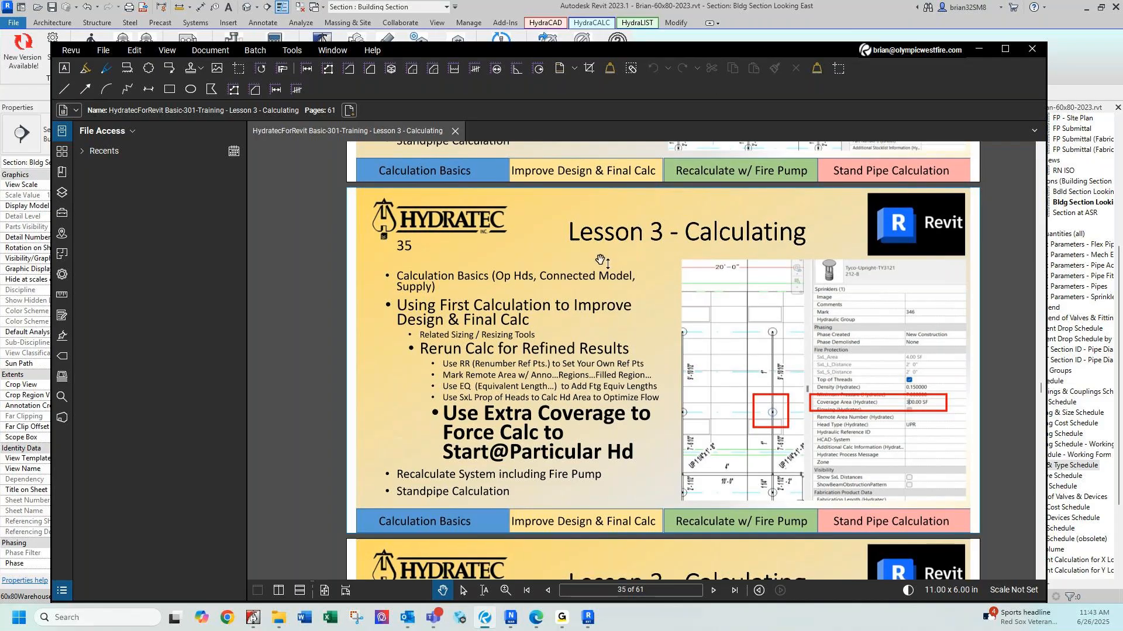
pyautogui.scroll(-1, 602, 262)
pyautogui.scroll(-4, 599, 266)
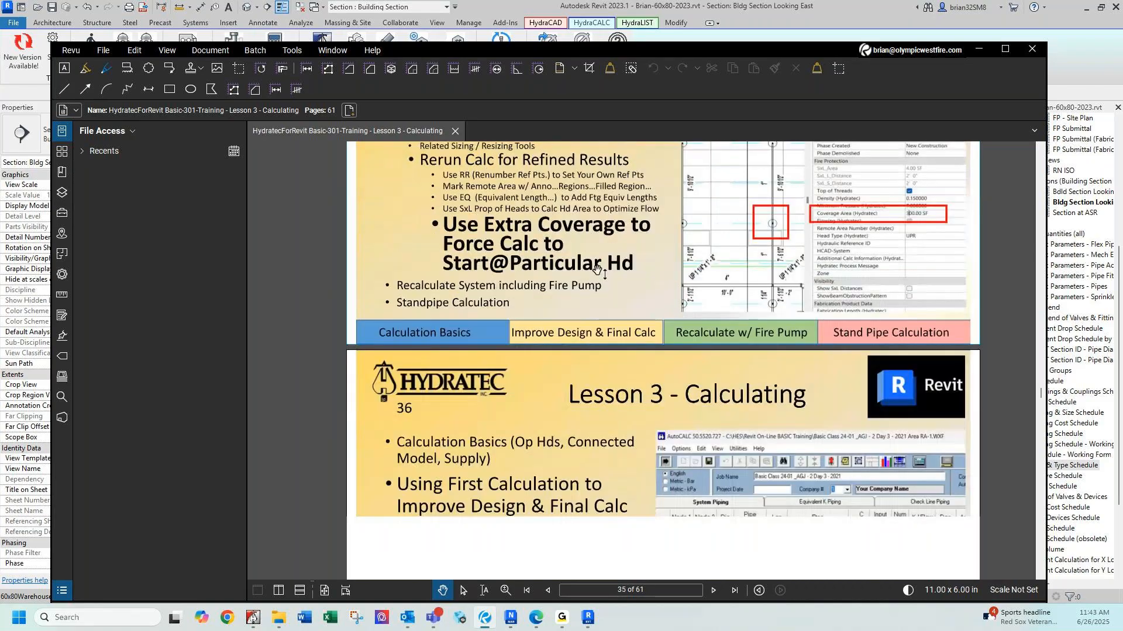
pyautogui.scroll(-1, 601, 272)
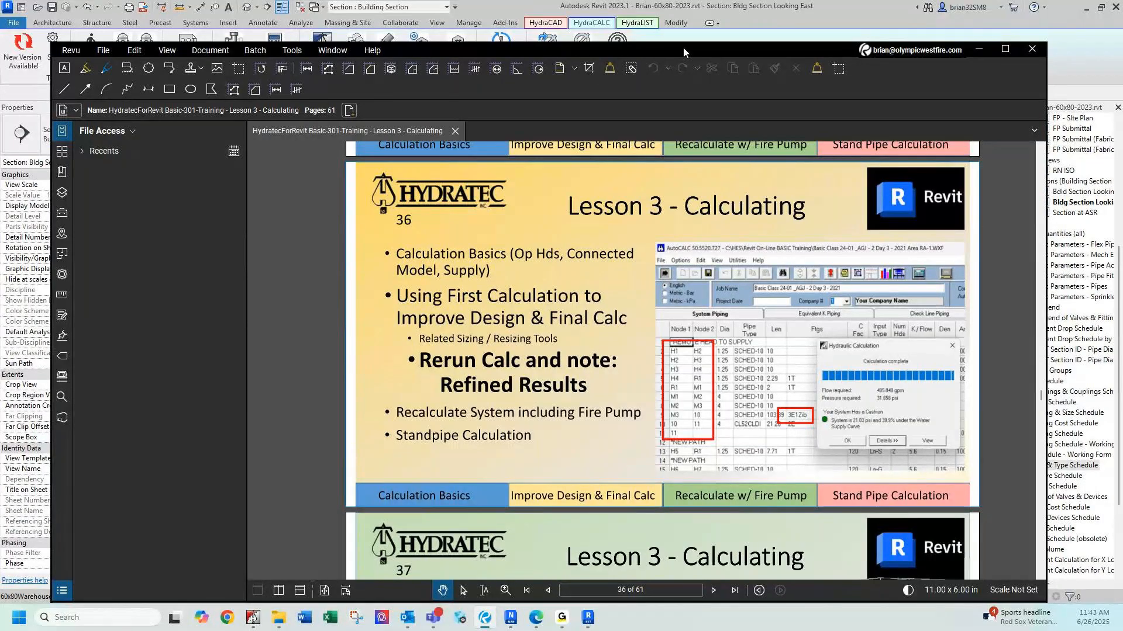
# Switch from Revu to Revit, close the Bldg Section Looking East view, and work in the Fire Protection Floor Plan.
pyautogui.moveTo(683, 48); pyautogui.dragTo(1122, 87)
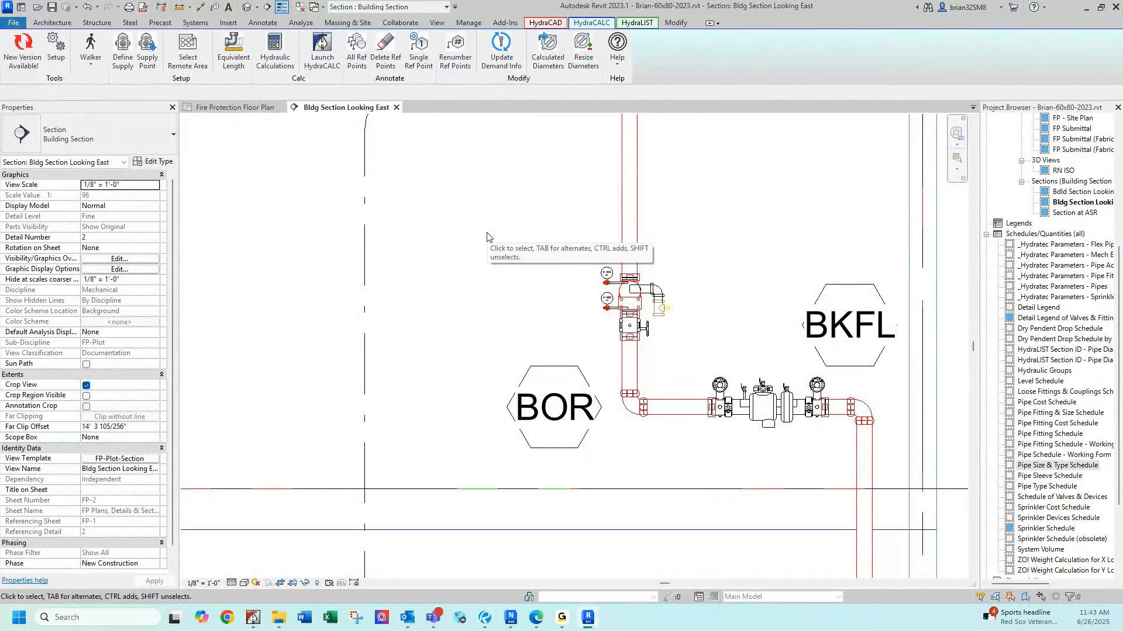
pyautogui.click(396, 107)
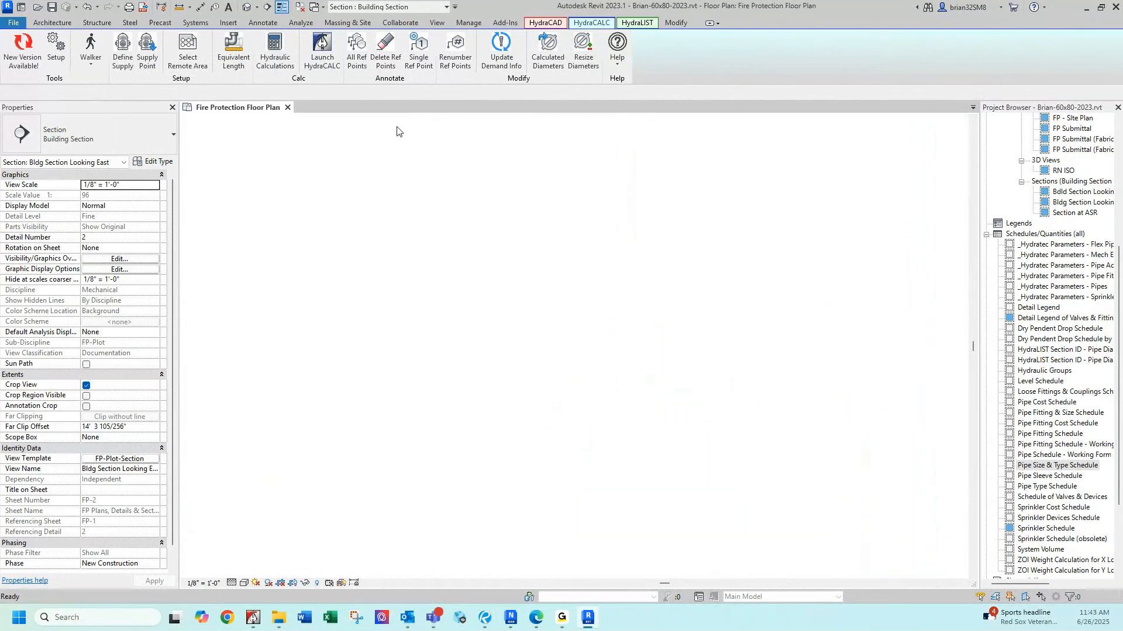
pyautogui.click(520, 270)
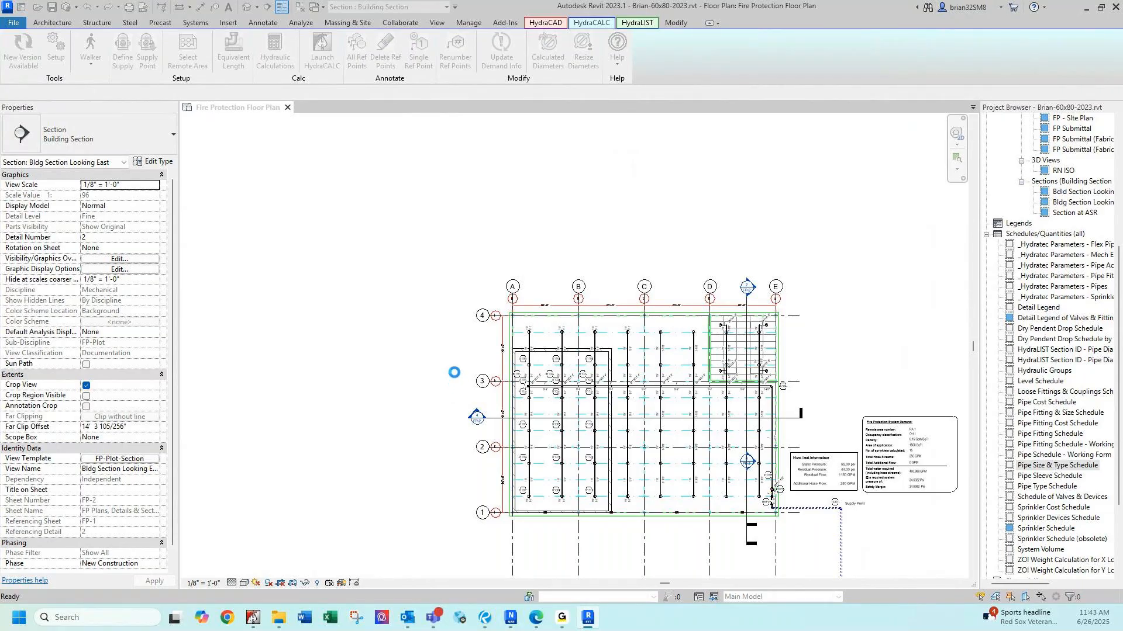
pyautogui.moveTo(456, 377); pyautogui.dragTo(452, 367, button='middle')
pyautogui.moveTo(453, 447); pyautogui.dragTo(422, 410, button='middle')
pyautogui.scroll(5, 456, 381)
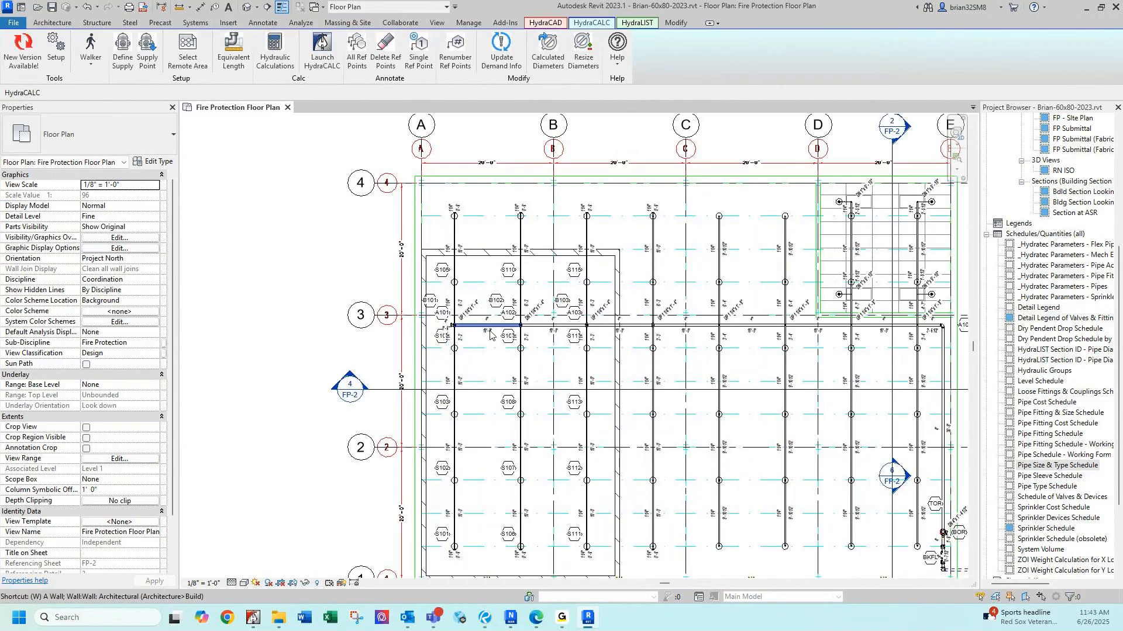
# Select the whole connected sprinkler piping, including the underground pipe that runs to the supply point.
pyautogui.press('Return')
pyautogui.click(473, 326)
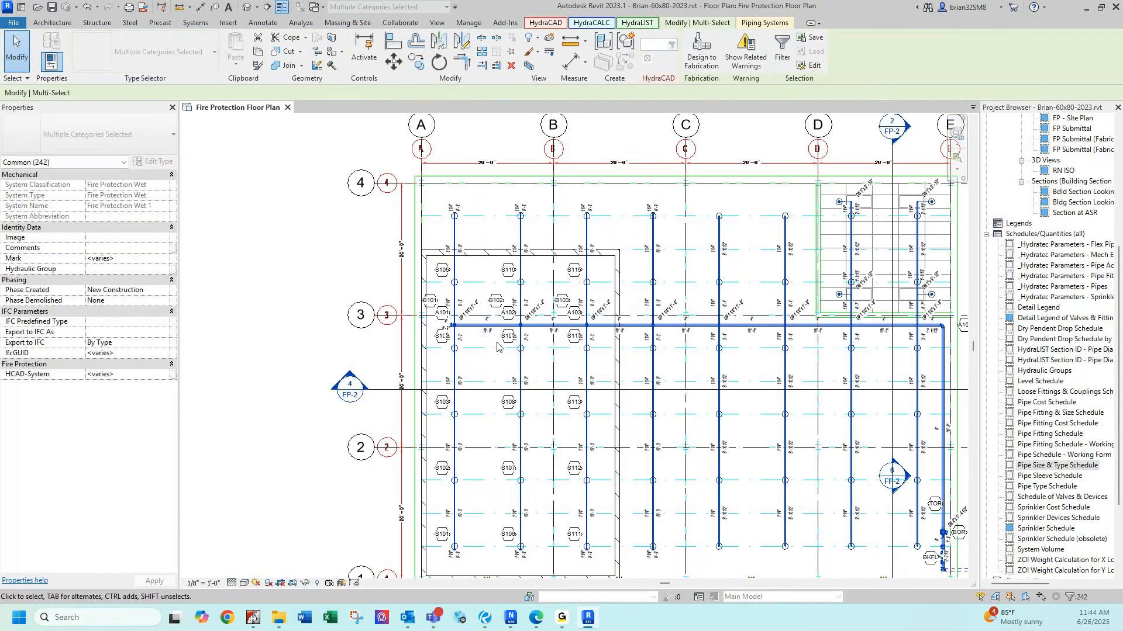
pyautogui.scroll(-1, 504, 339)
pyautogui.moveTo(693, 413); pyautogui.dragTo(555, 379, button='middle')
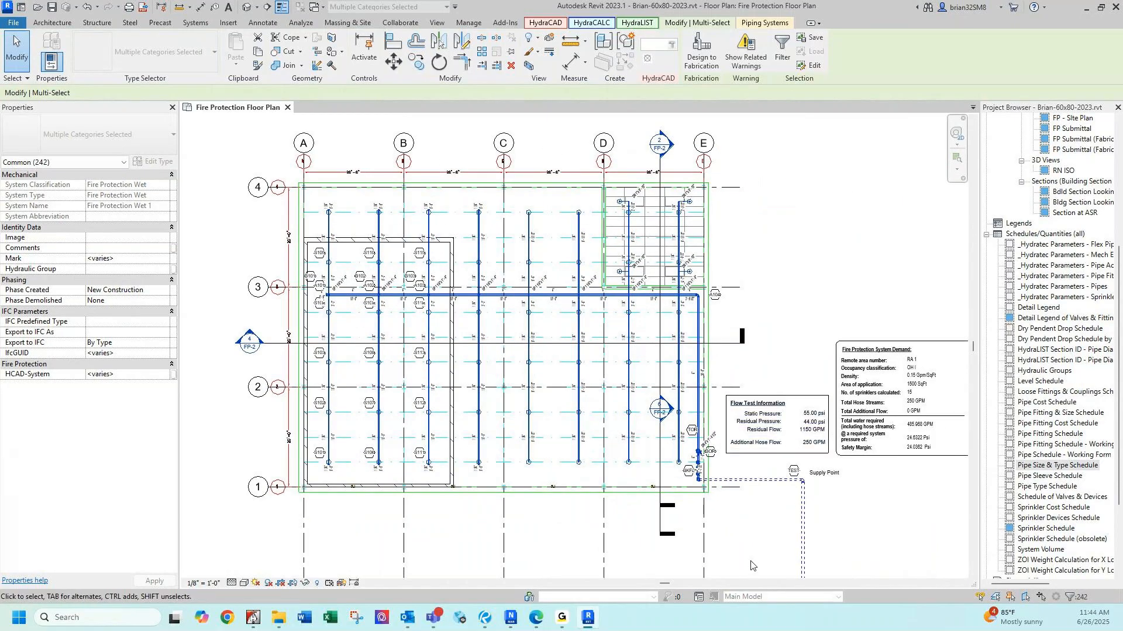
pyautogui.click(762, 504)
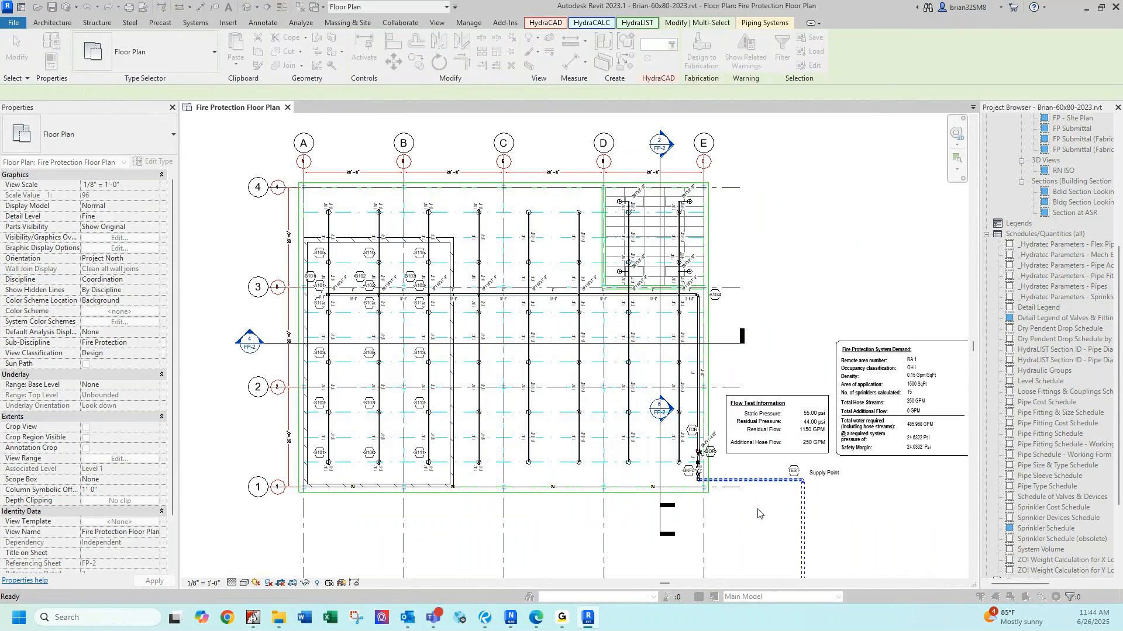
pyautogui.moveTo(718, 507); pyautogui.dragTo(269, 152)
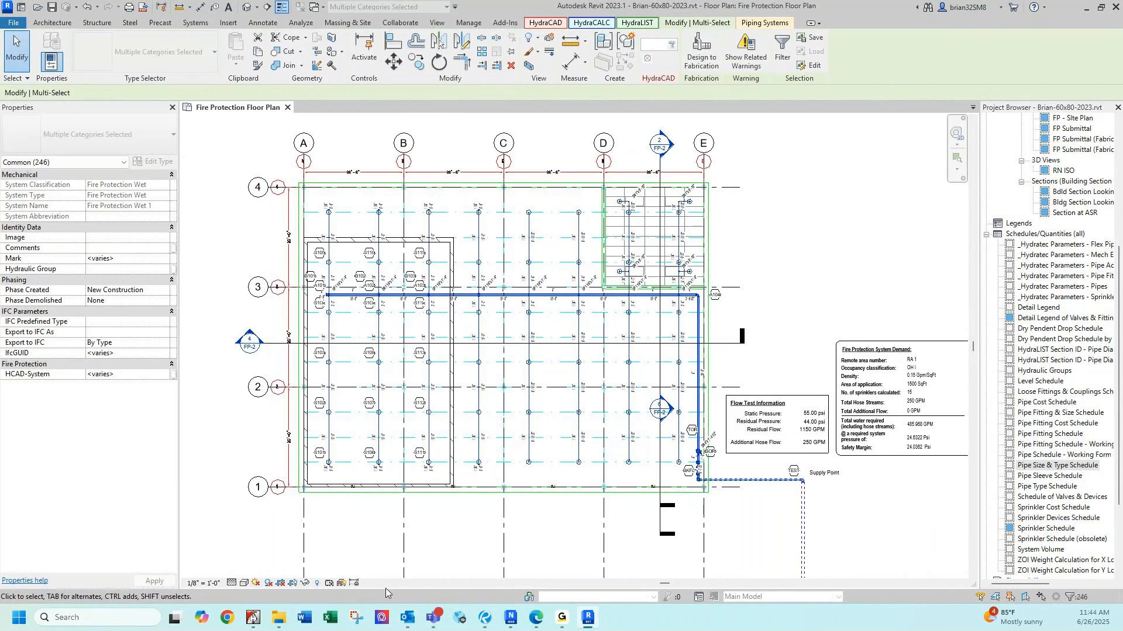
pyautogui.scroll(2, 380, 566)
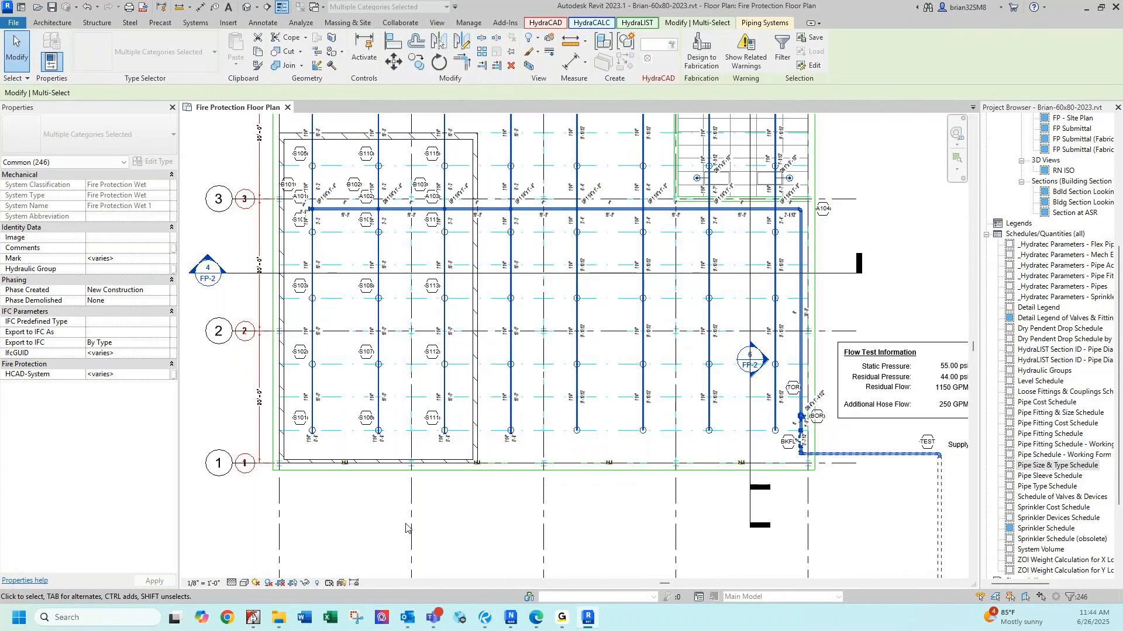
# Run Hydraulic Calculations on the selected piping for area RA 1, overwriting the existing calculation file.
pyautogui.click(596, 25)
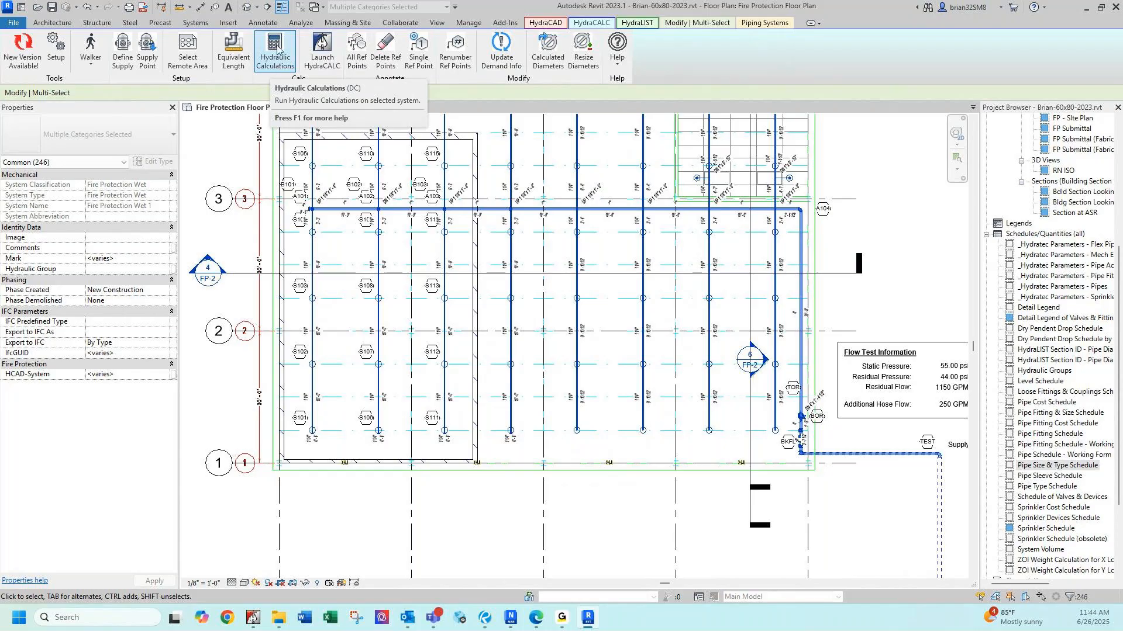
pyautogui.click(278, 50)
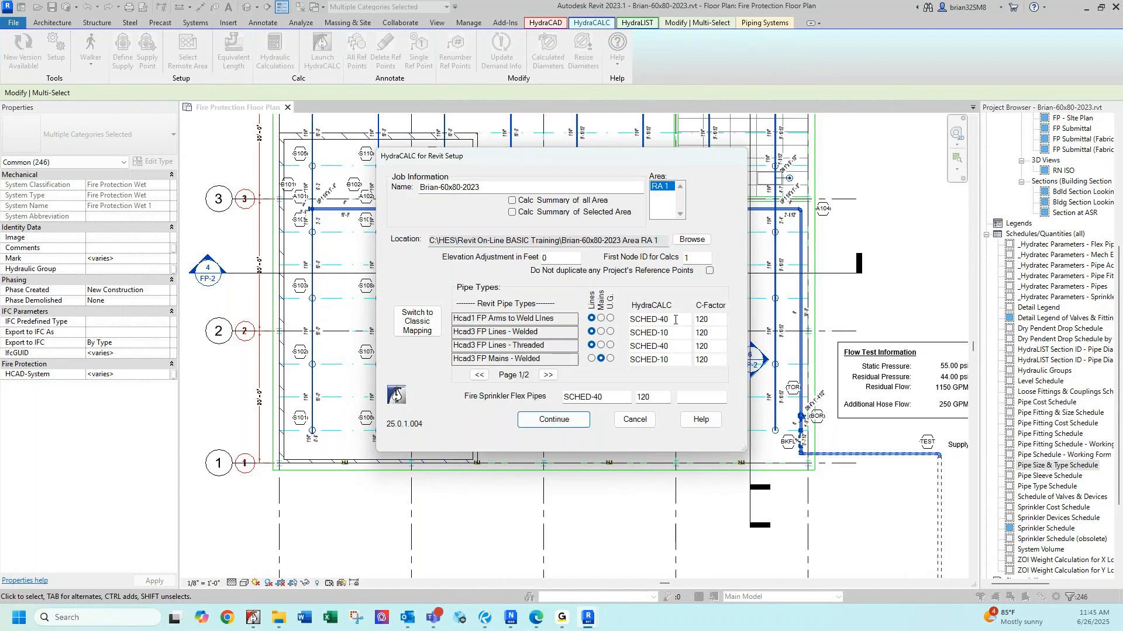
pyautogui.click(552, 425)
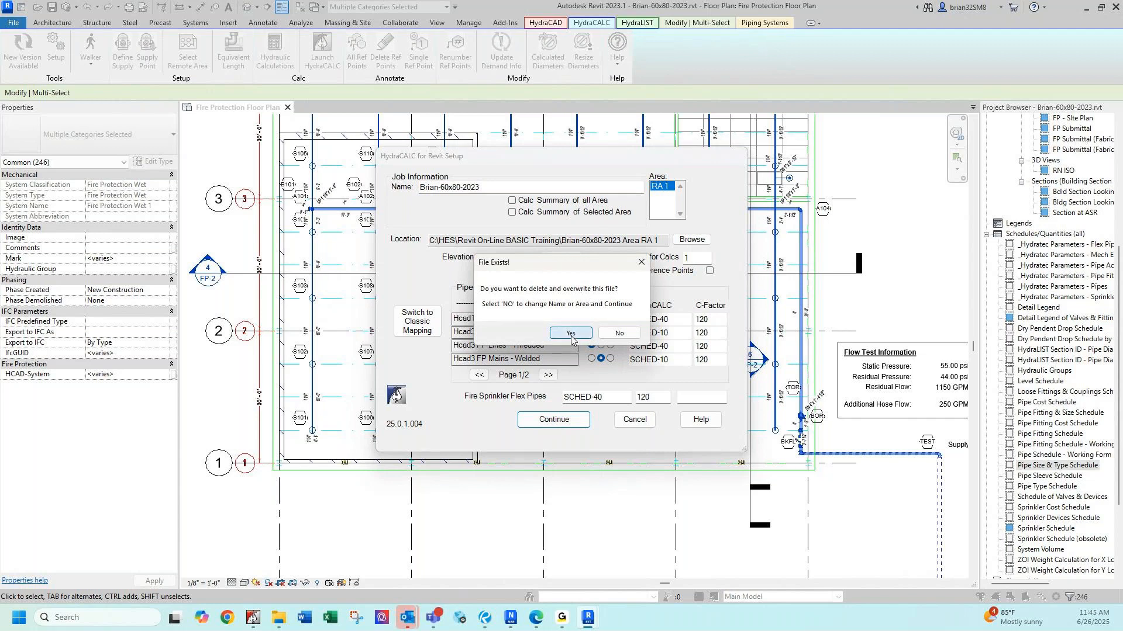
pyautogui.click(570, 336)
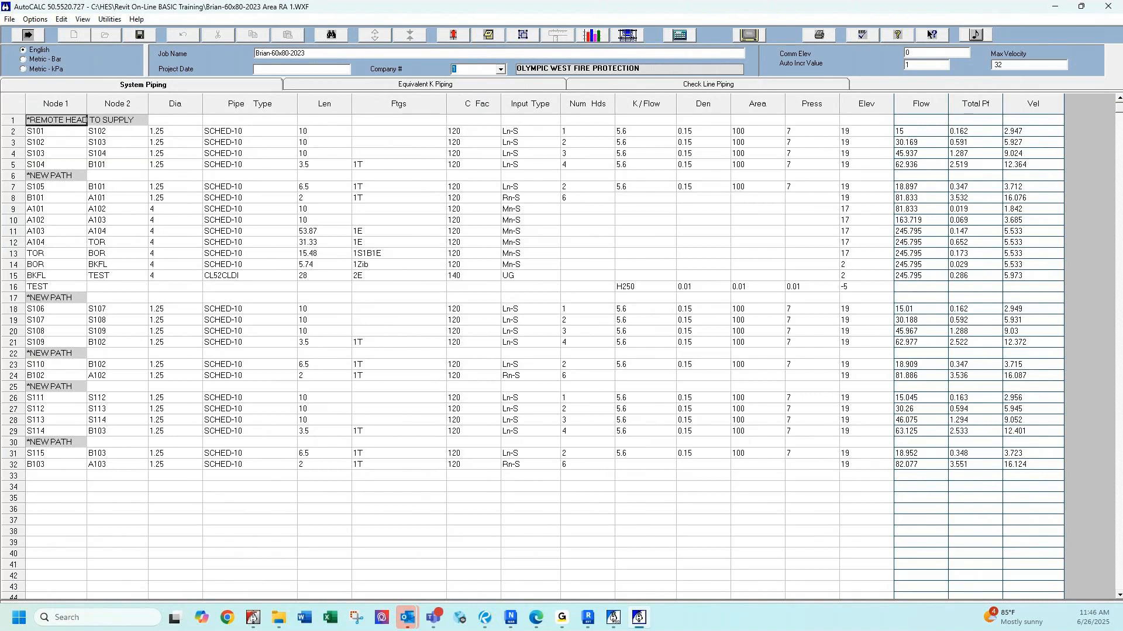
# Calculate the system from remote point S101 to source point TEST, keeping automatic remote head location and fitting length adjustment.
pyautogui.click(628, 35)
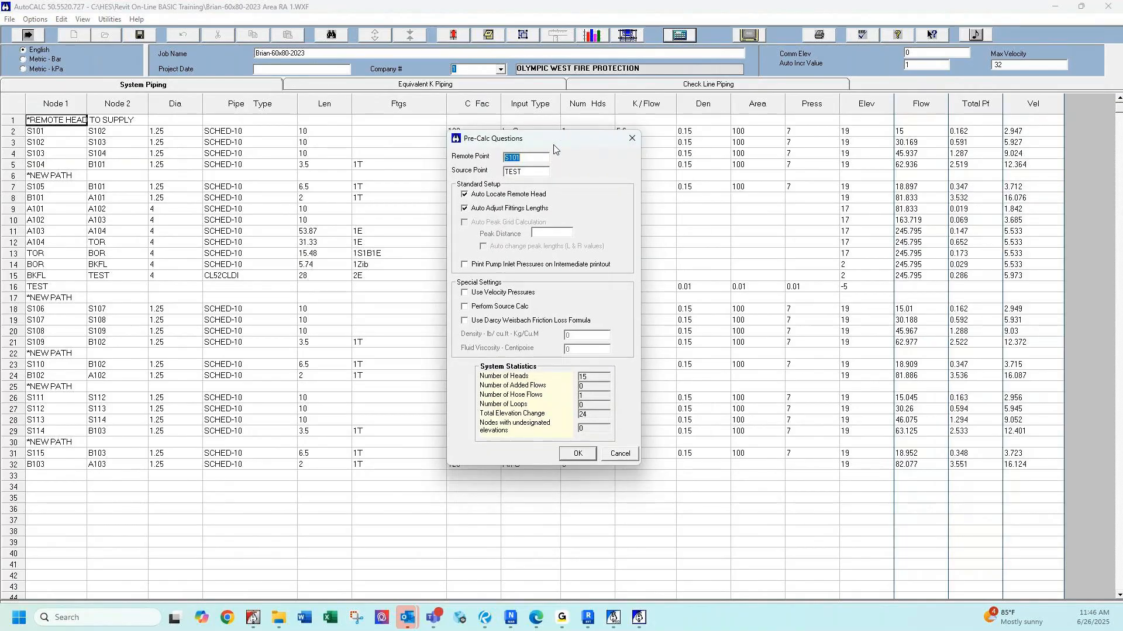
pyautogui.click(578, 455)
pyautogui.click(578, 455)
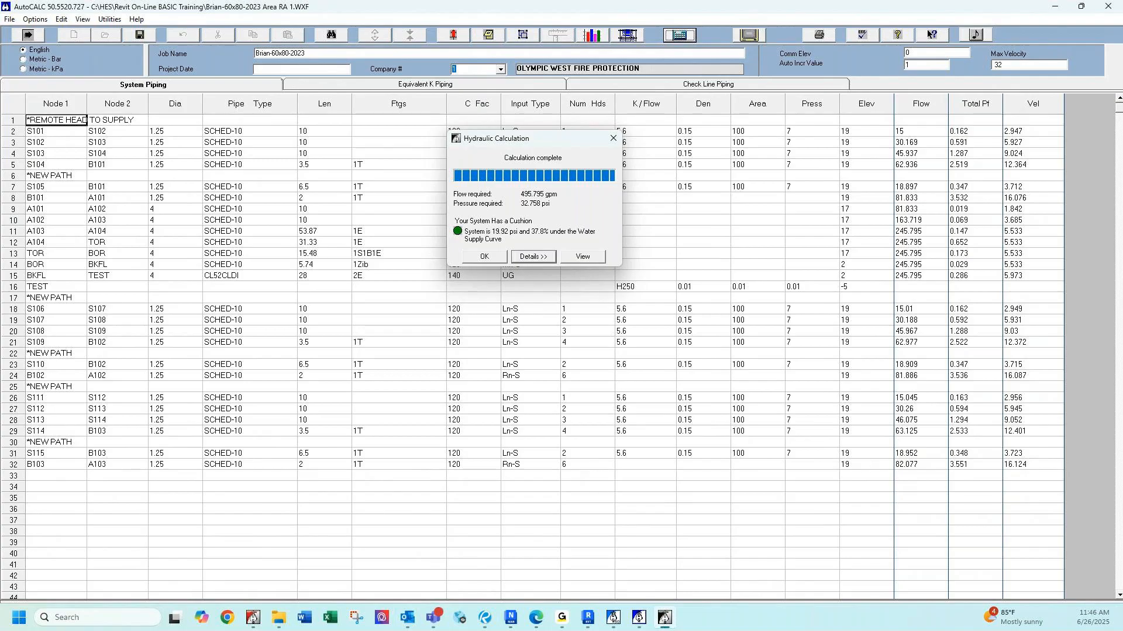
pyautogui.moveTo(1122, 272); pyautogui.dragTo(1122, 293)
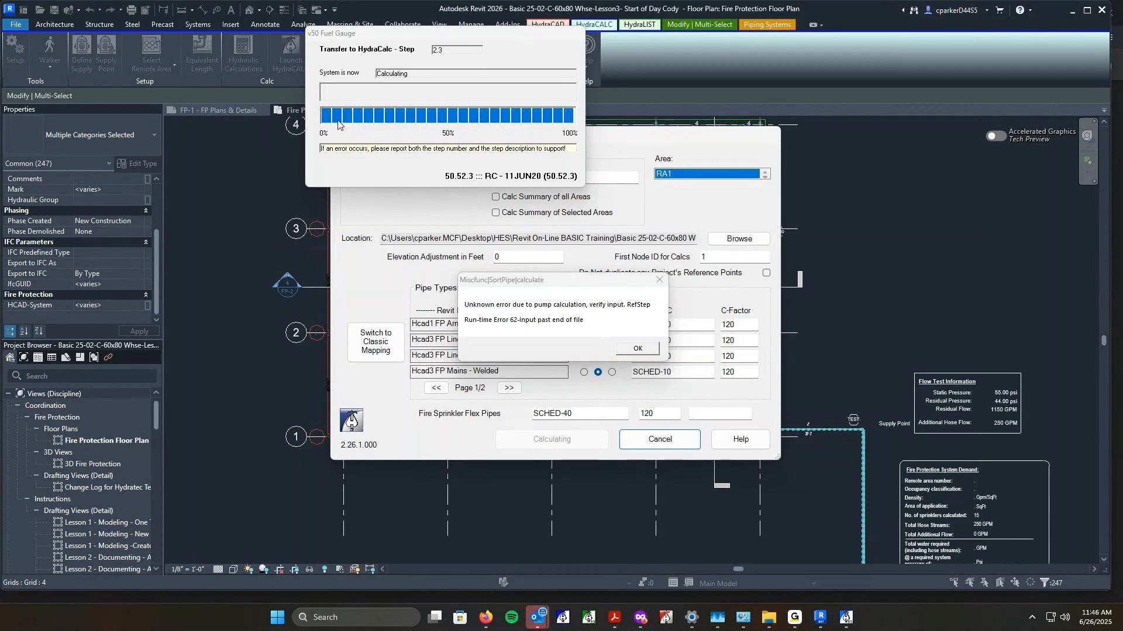
# Dismiss the hydraulic calculation errors to get back to the HydraCALC setup.
pyautogui.click(638, 349)
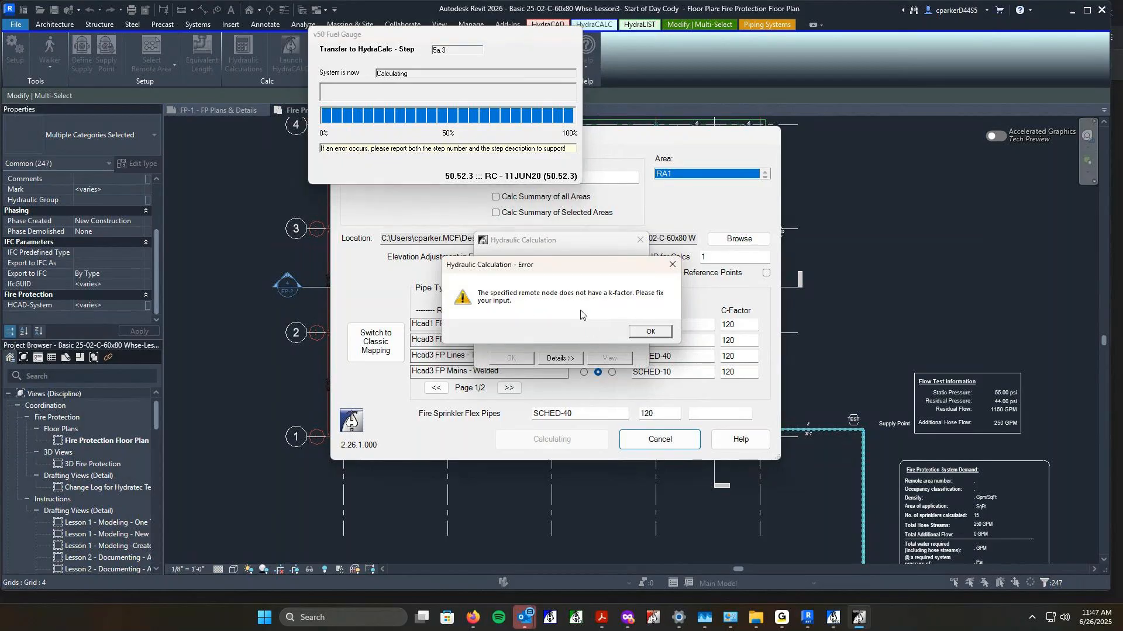
pyautogui.click(646, 333)
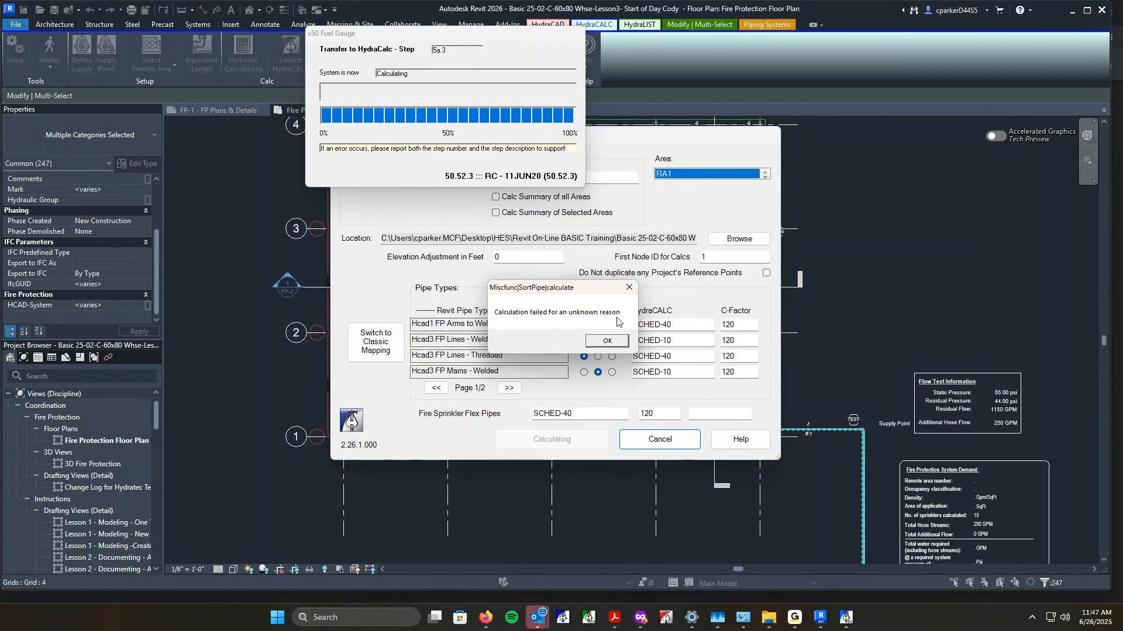
pyautogui.click(611, 341)
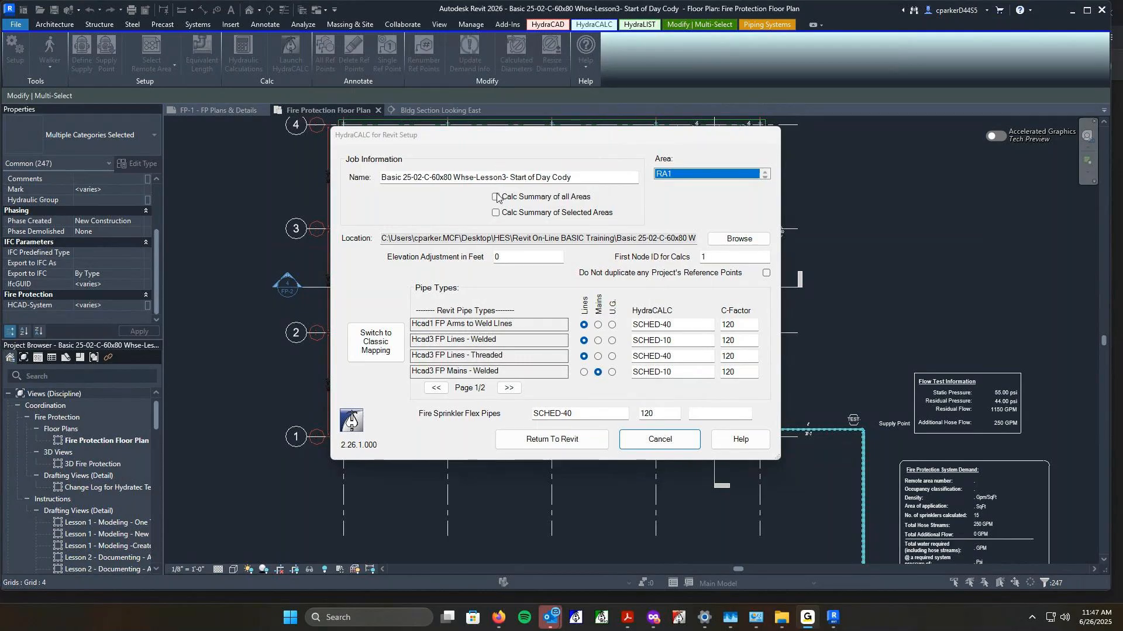
# Review both pages of pipe type mappings in the HydraCALC setup for RA1 and return to Revit.
pyautogui.moveTo(553, 139); pyautogui.dragTo(708, 128)
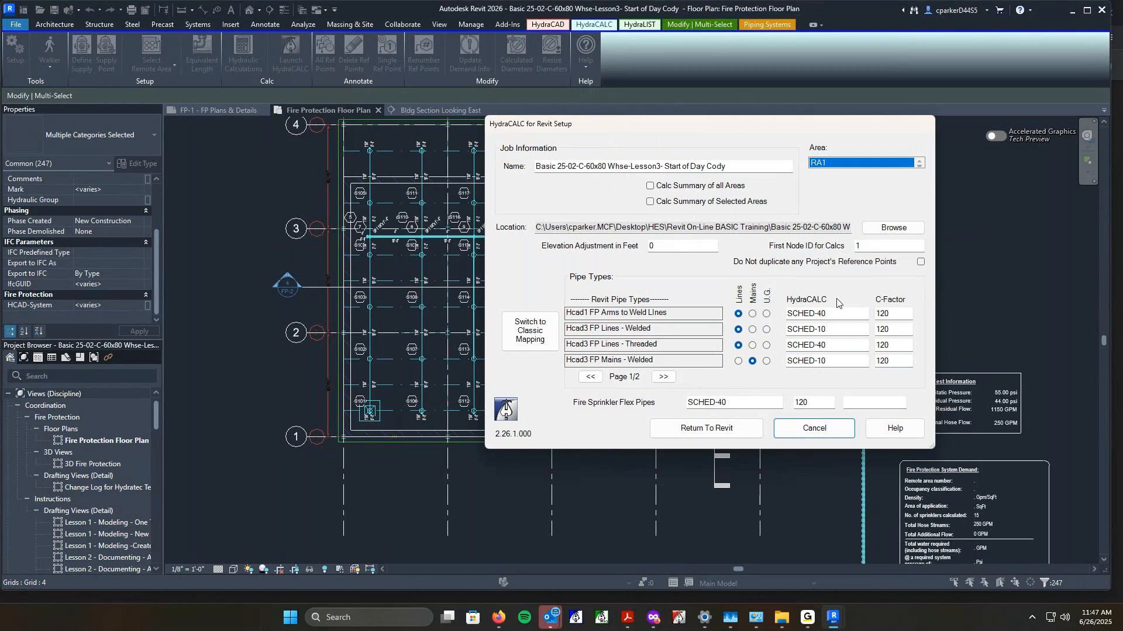
pyautogui.click(663, 376)
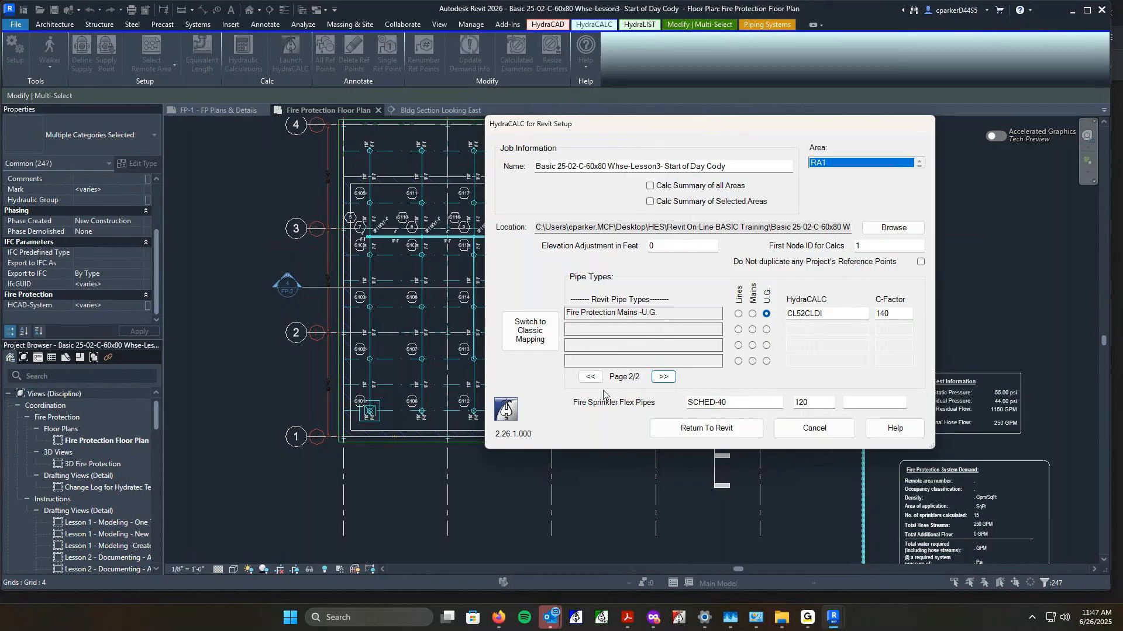
pyautogui.click(589, 376)
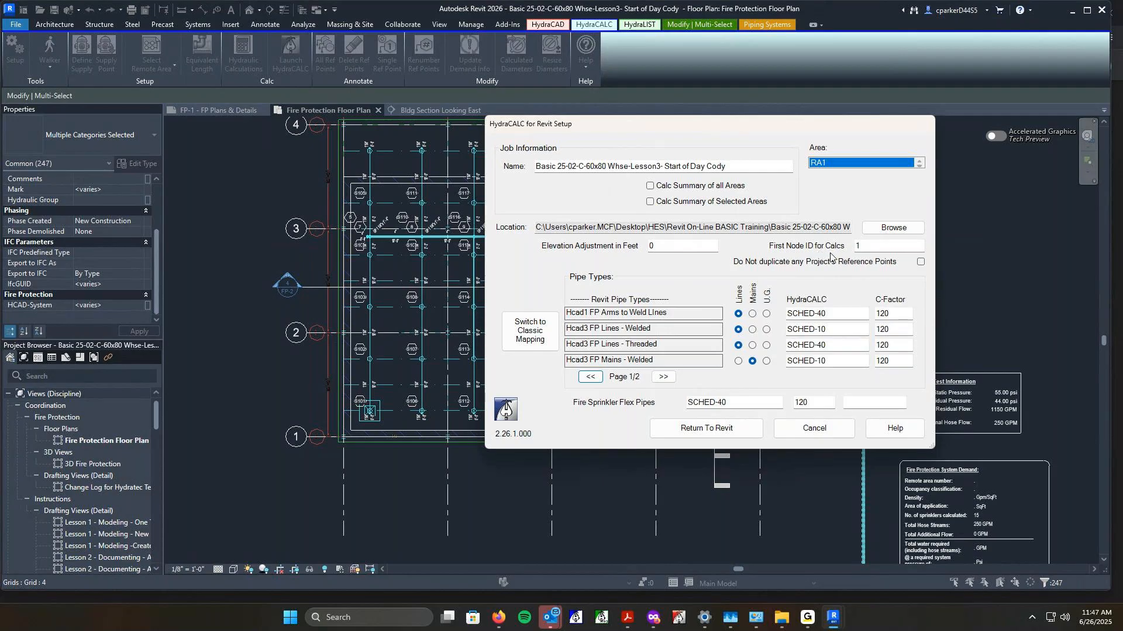
pyautogui.click(710, 430)
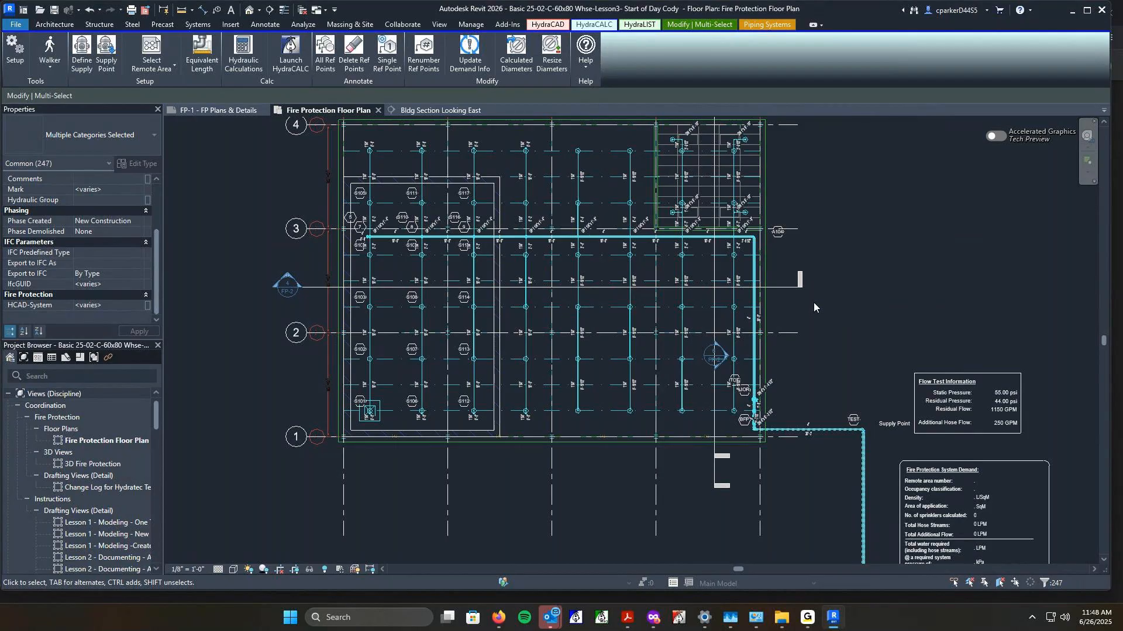
# Clear the piping selection and save the project.
pyautogui.press('Escape')
pyautogui.press('Escape')
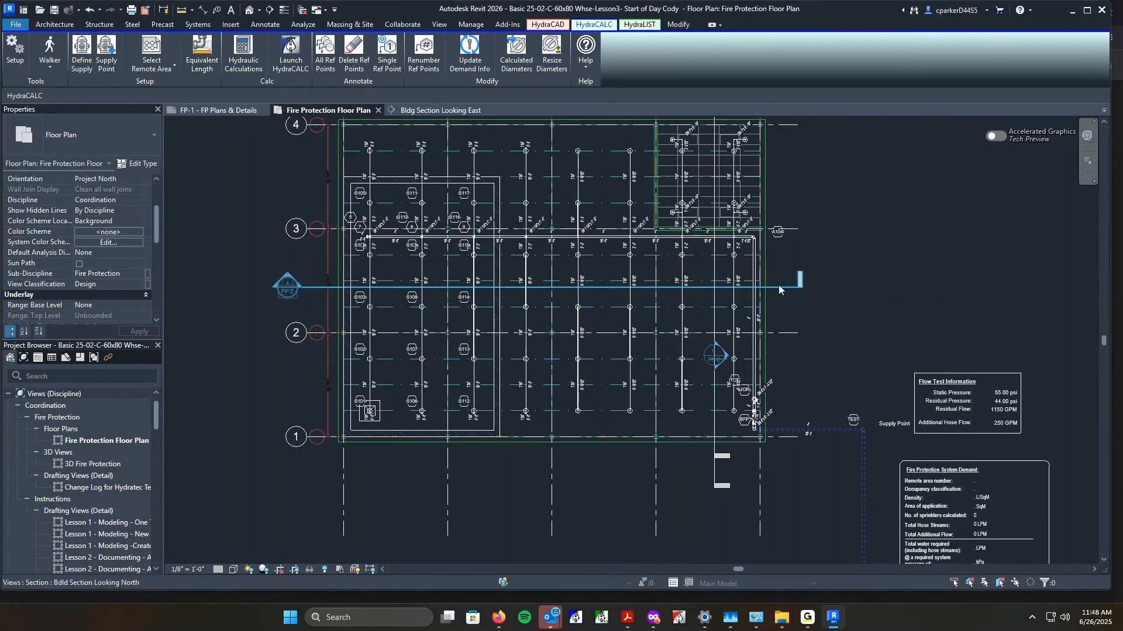
pyautogui.hotkey('ctrl', 's')
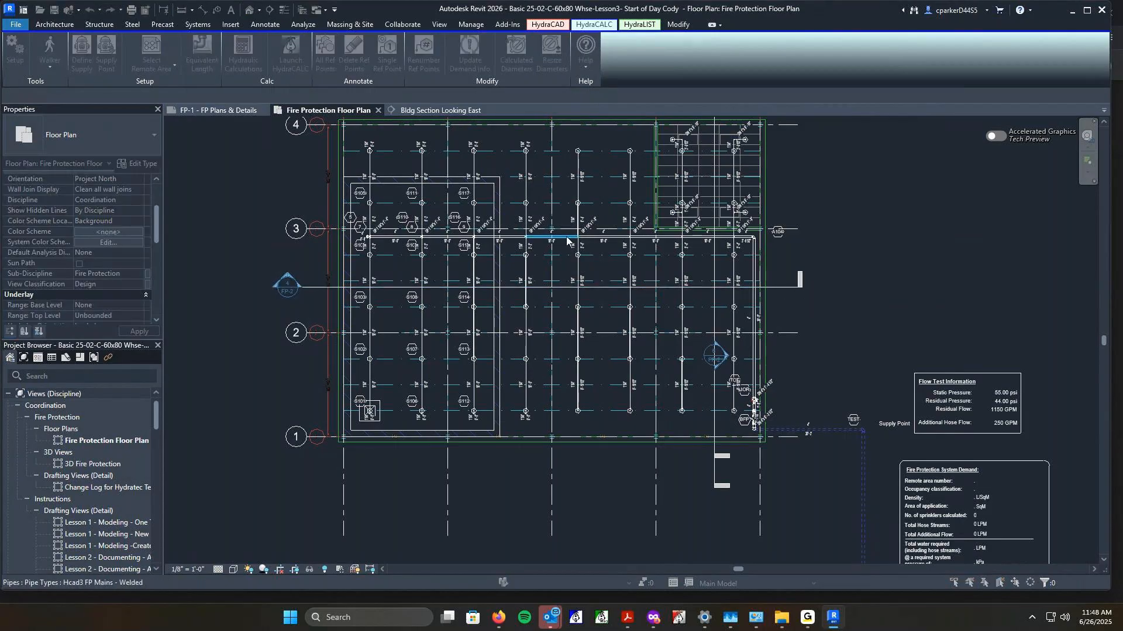
pyautogui.press('Tab')
pyautogui.press('Tab')
pyautogui.click(567, 238)
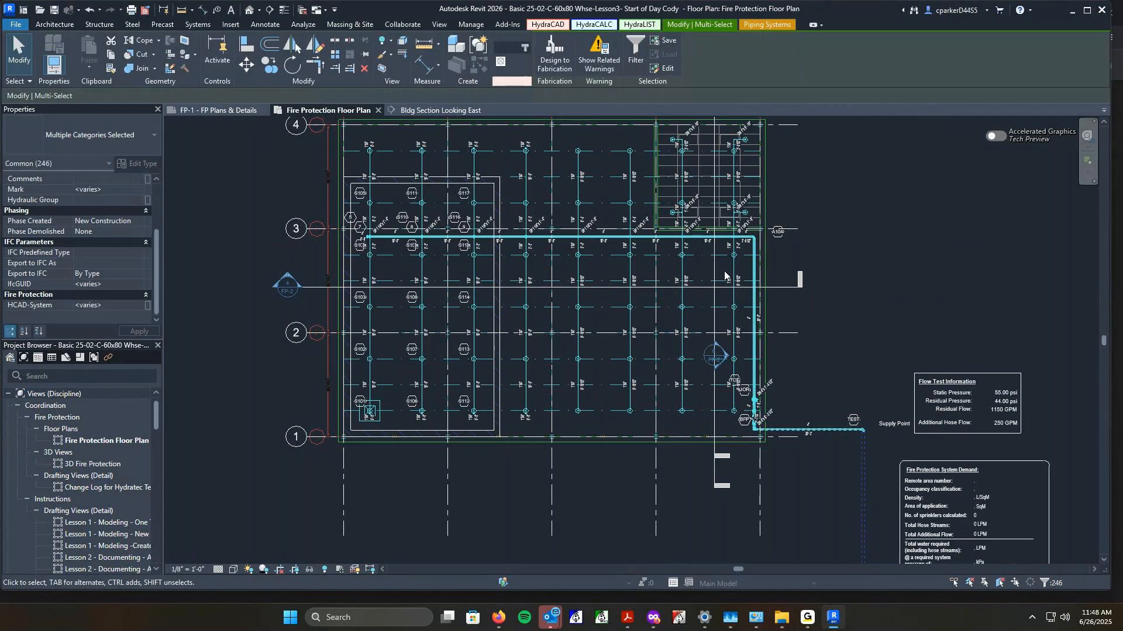
pyautogui.press('Escape')
pyautogui.press('Tab')
pyautogui.click(840, 422)
pyautogui.press('Escape')
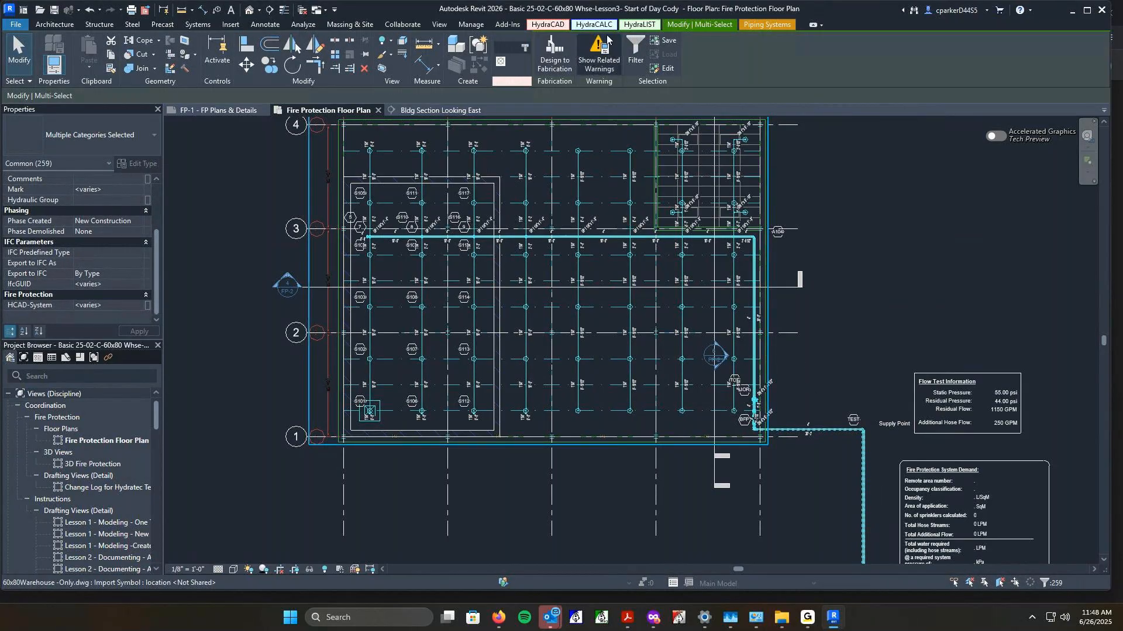
pyautogui.click(601, 25)
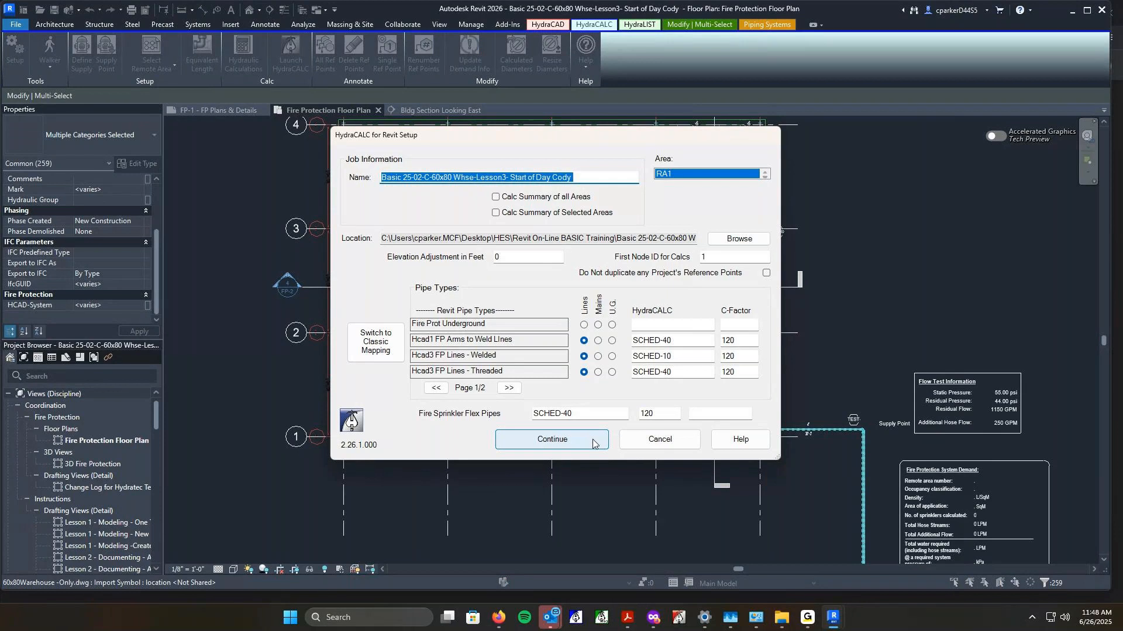
pyautogui.click(658, 442)
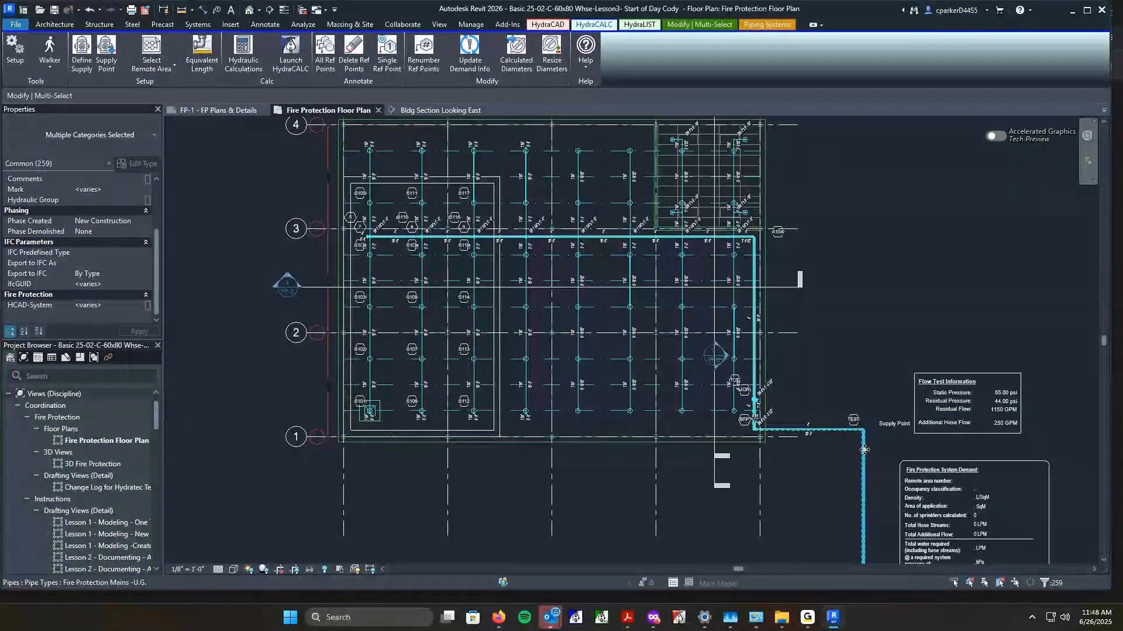
# Reselect the connected sprinkler piping only as far as the TEST supply point, excluding the underground main beyond it.
pyautogui.press('Escape')
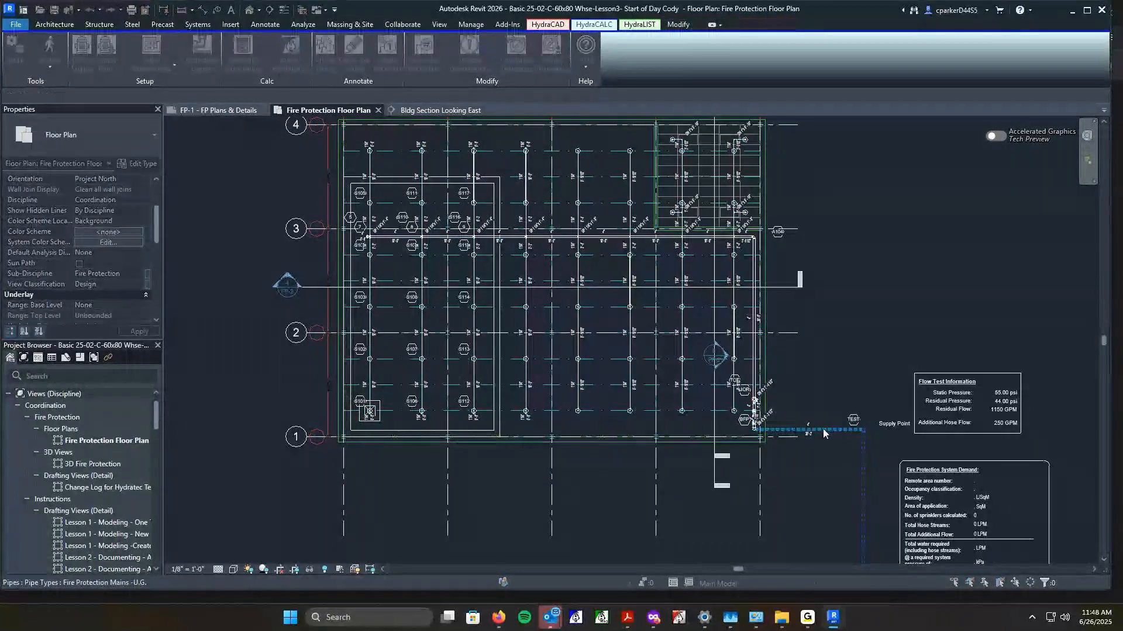
pyautogui.press('Tab')
pyautogui.click(777, 406)
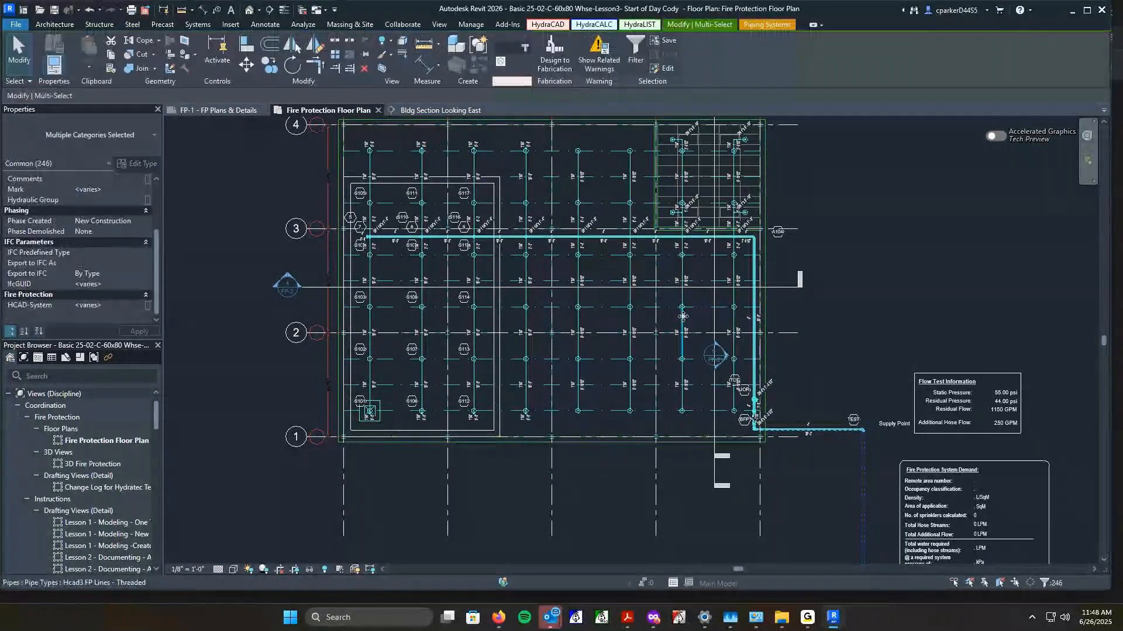
pyautogui.press('Escape')
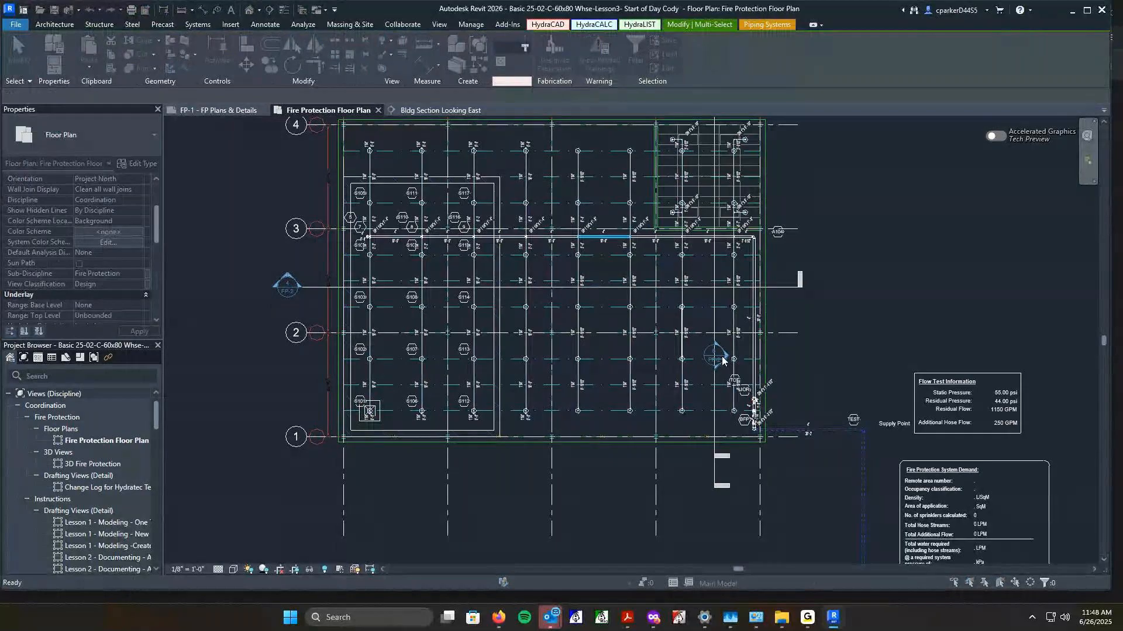
pyautogui.press('Tab')
pyautogui.click(848, 426)
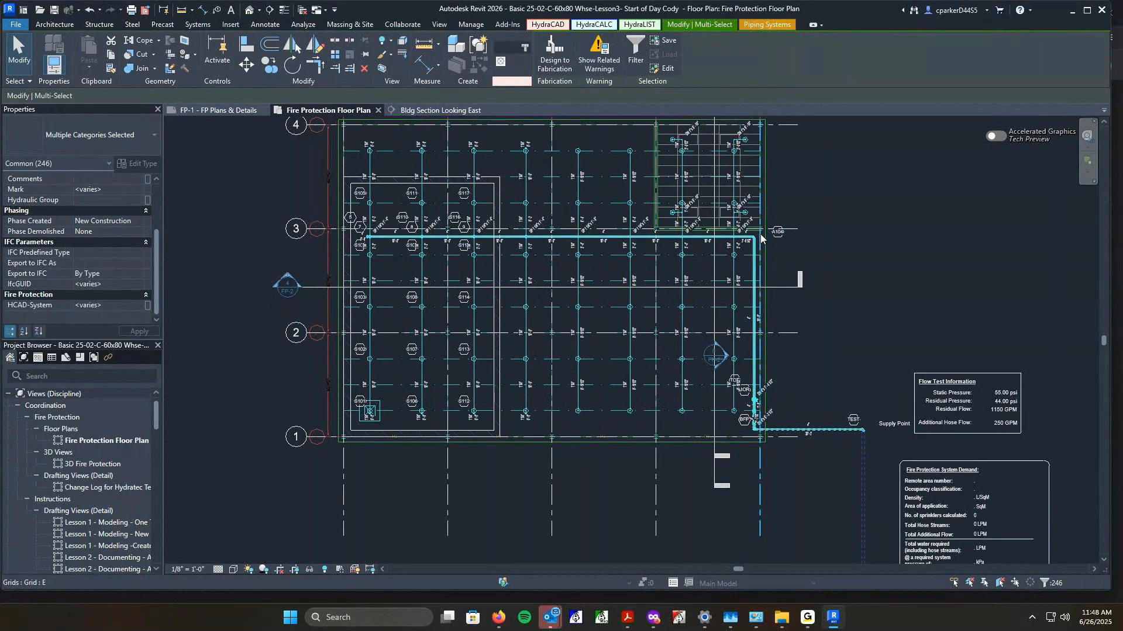
pyautogui.scroll(1, 761, 237)
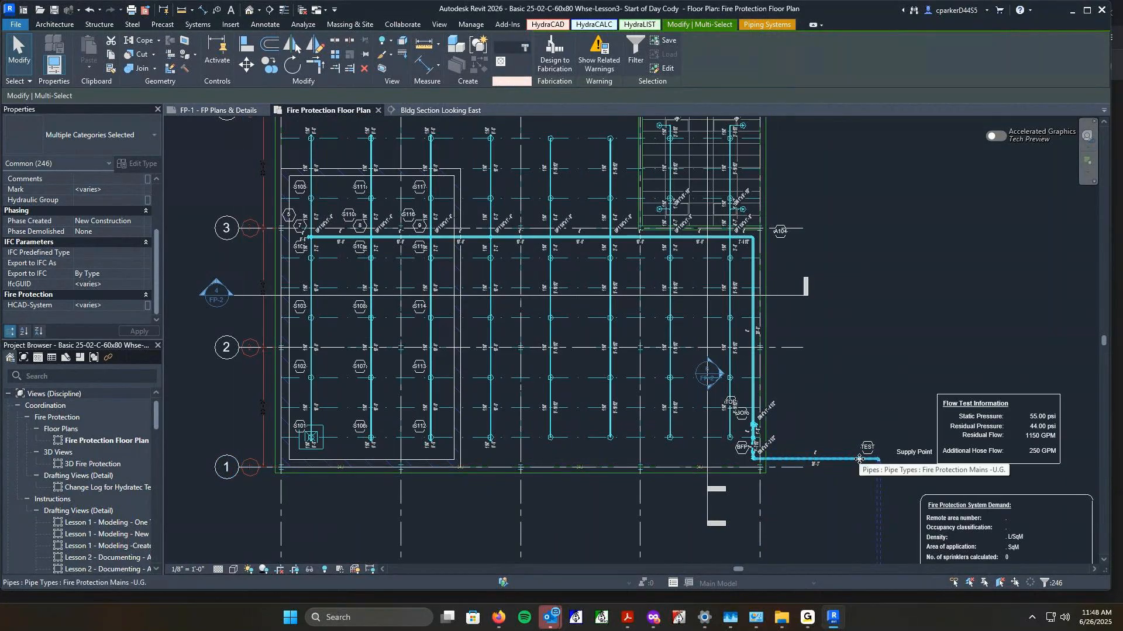
# Run Hydraulic Calculations on the selected piping for area RA1 with the existing setup, and dismiss the generated-calculation notice.
pyautogui.click(601, 25)
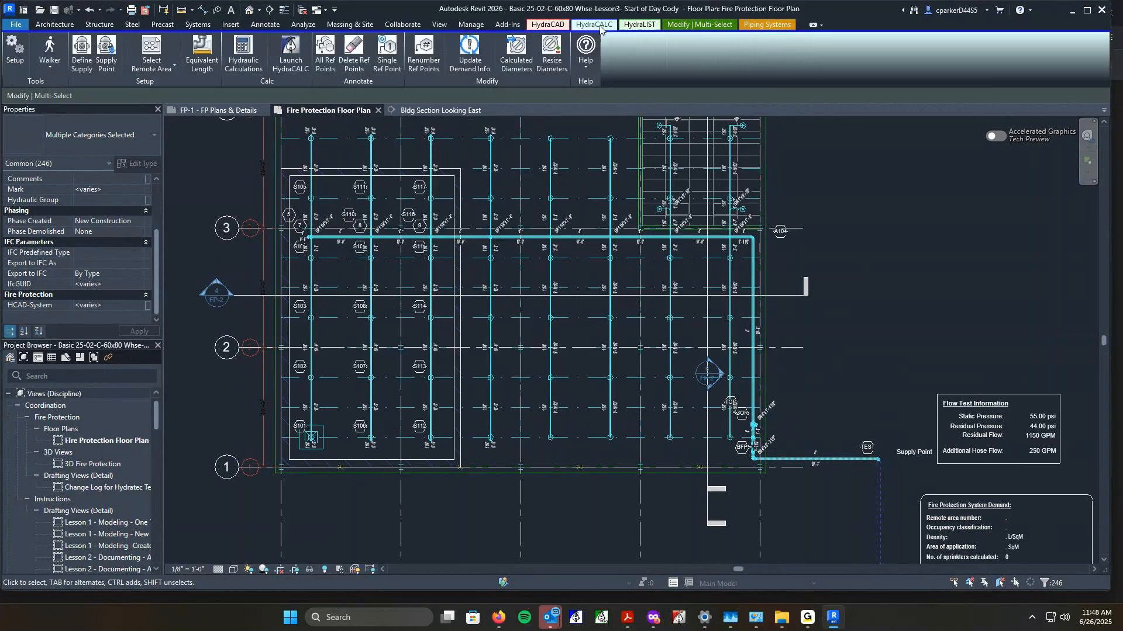
pyautogui.click(244, 45)
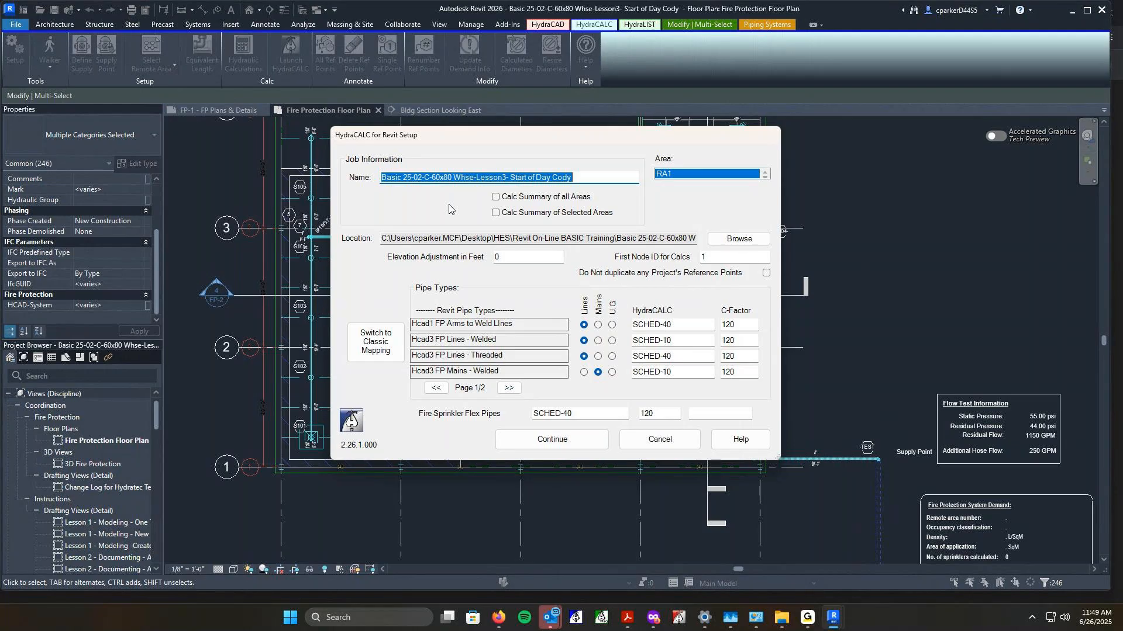
pyautogui.click(570, 436)
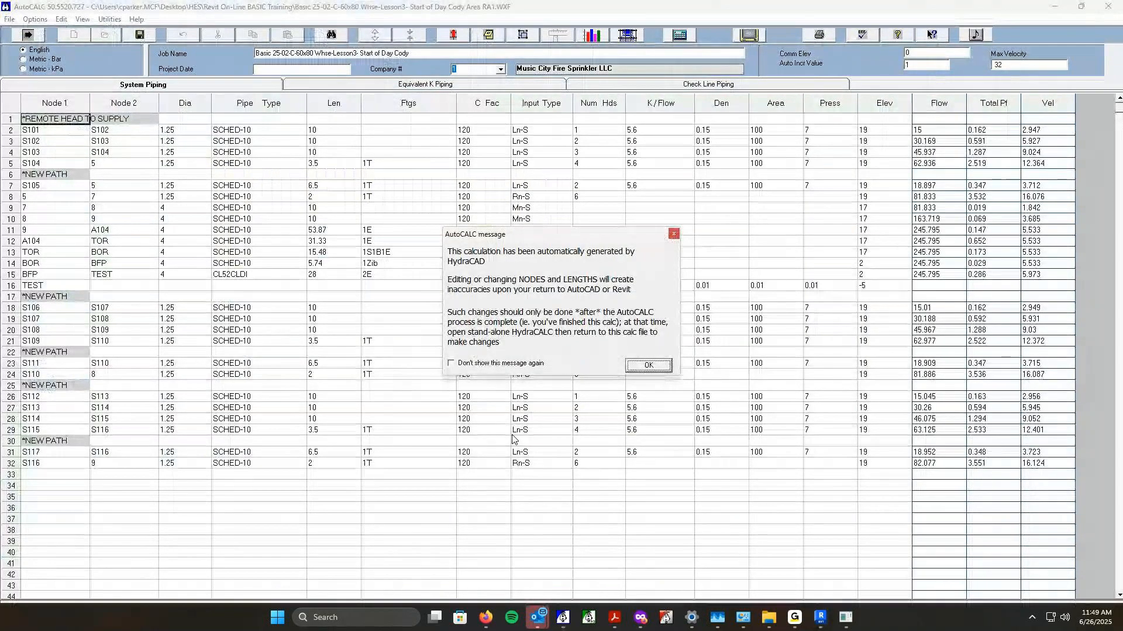
pyautogui.click(642, 370)
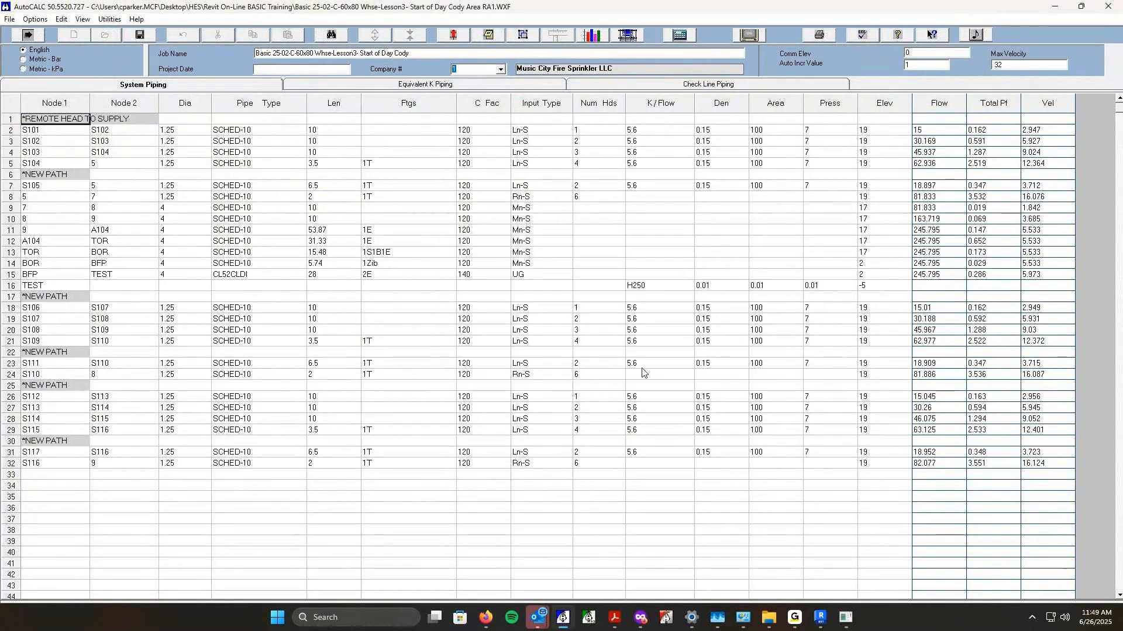
# Move the transfer progress window aside and calculate from remote point S101 to source point TEST, keeping automatic remote head location and fitting length adjustment.
pyautogui.click(848, 624)
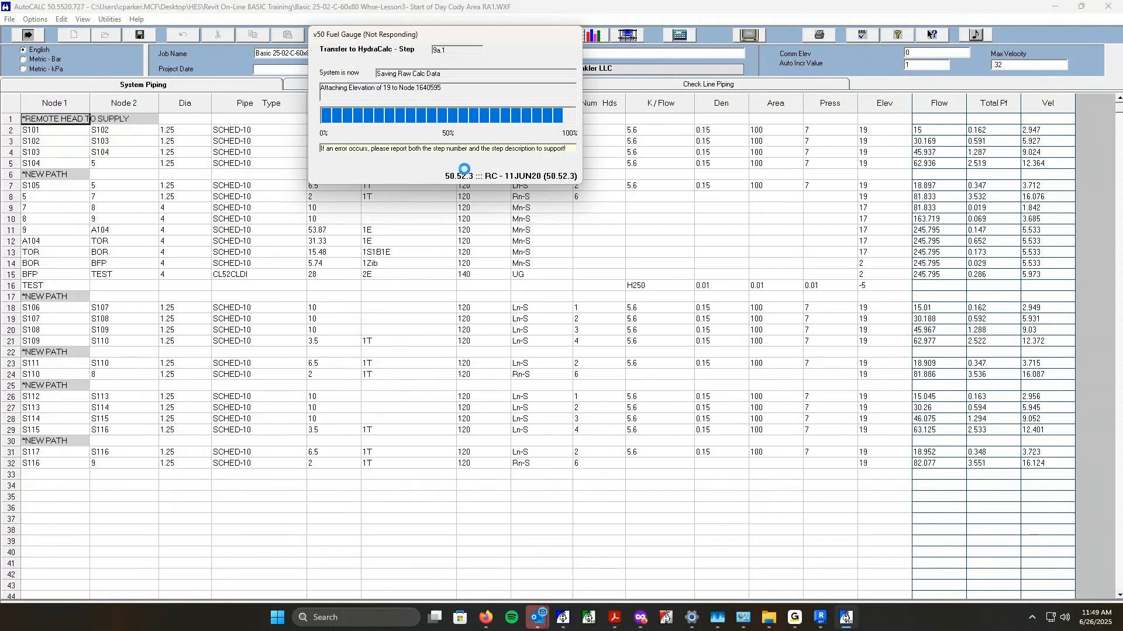
pyautogui.moveTo(478, 40); pyautogui.dragTo(559, 92)
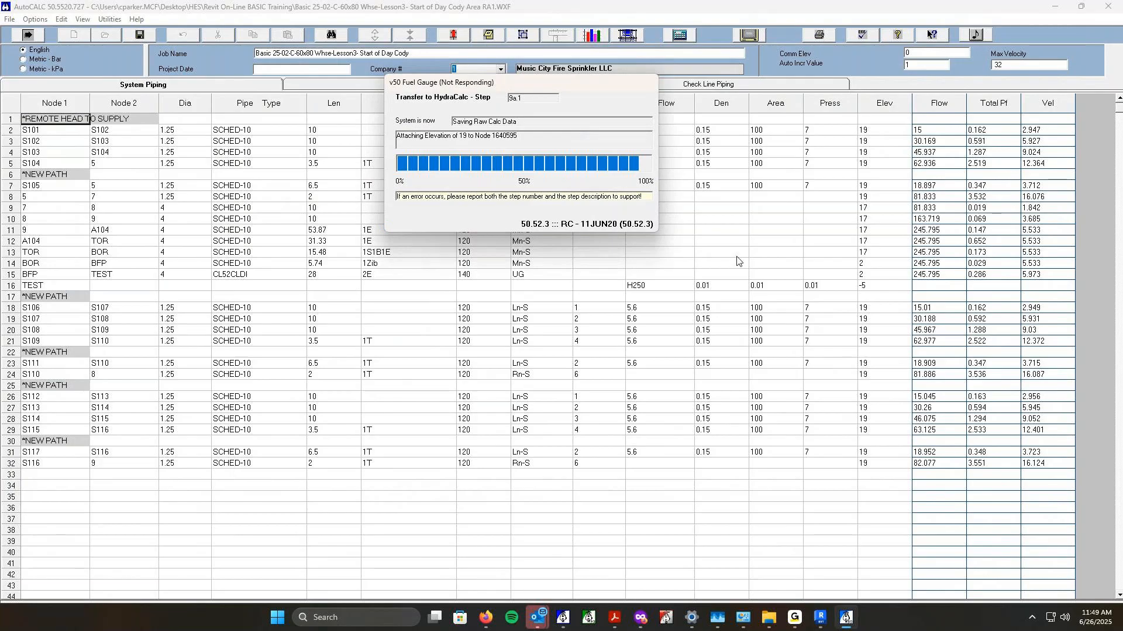
pyautogui.moveTo(538, 85); pyautogui.dragTo(827, 193)
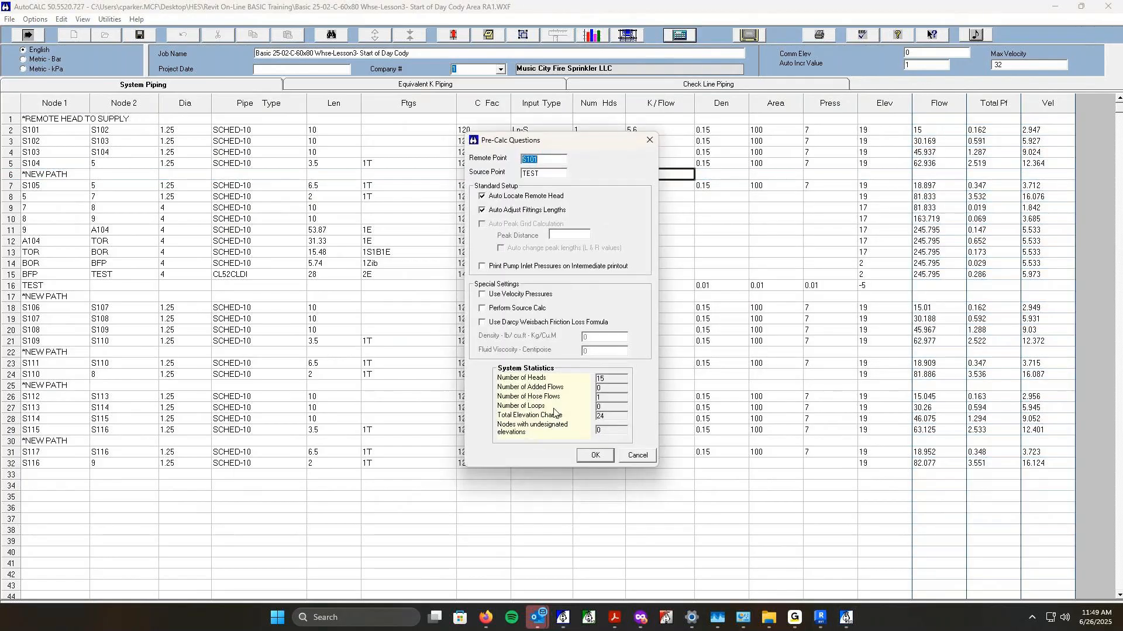
pyautogui.click(594, 454)
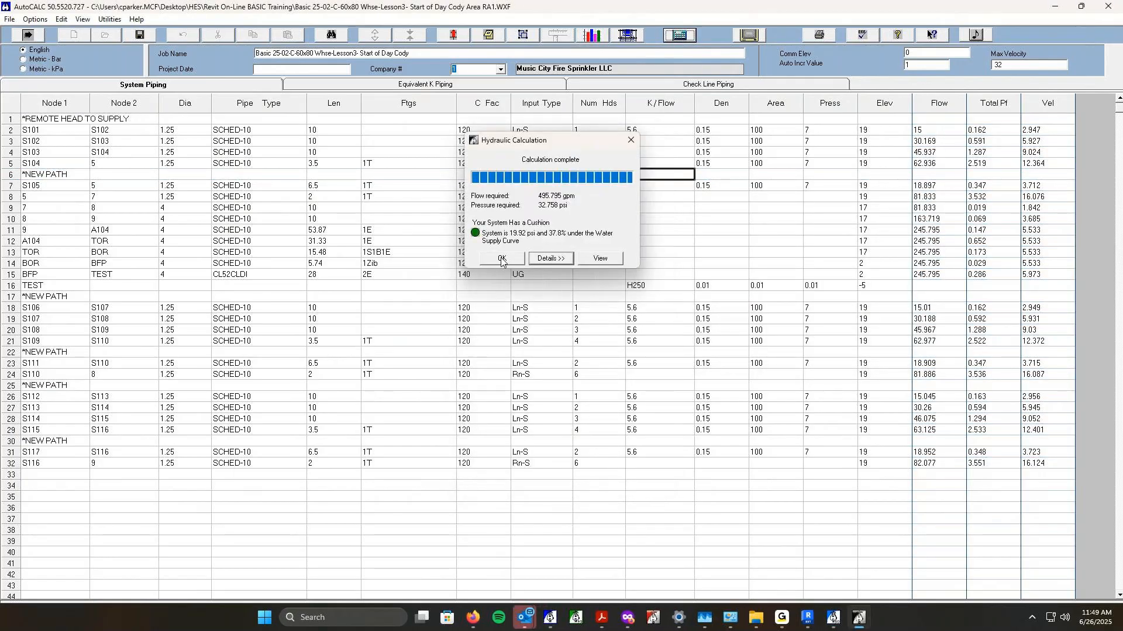
pyautogui.click(501, 258)
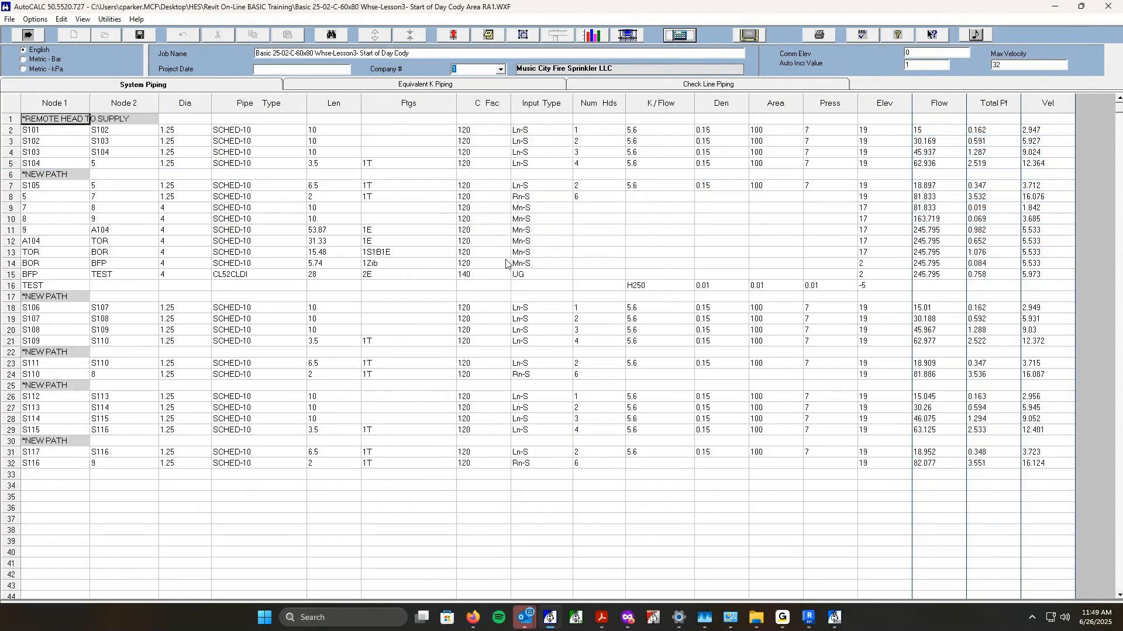
# Close the AutoCALC data and return the RA1 calculation to the Revit floor plan.
pyautogui.click(1108, 12)
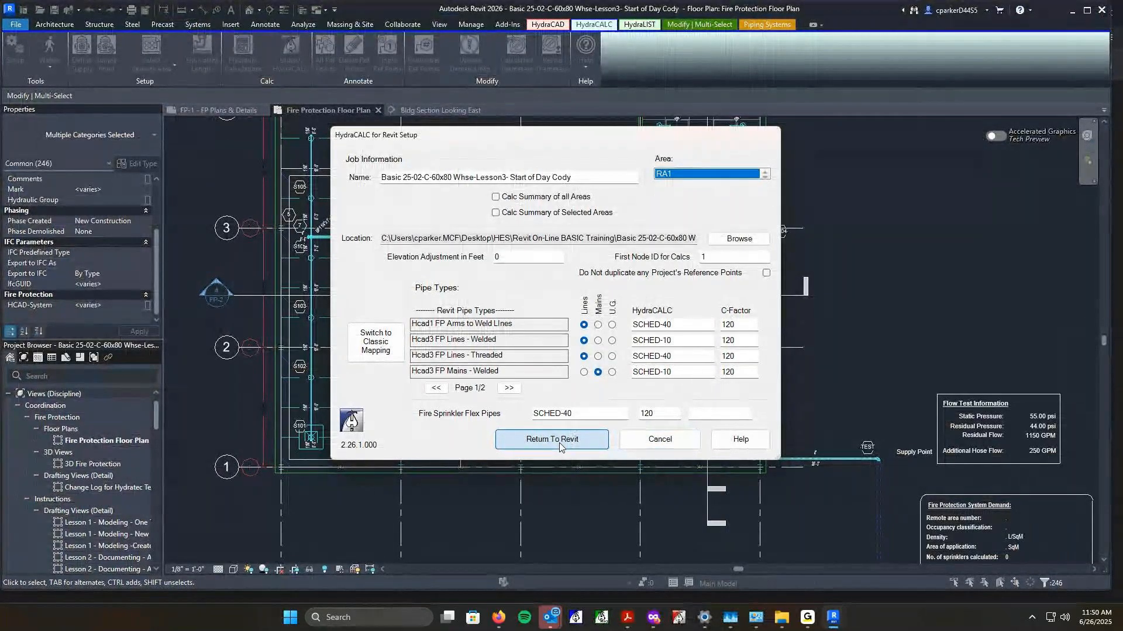
pyautogui.click(553, 439)
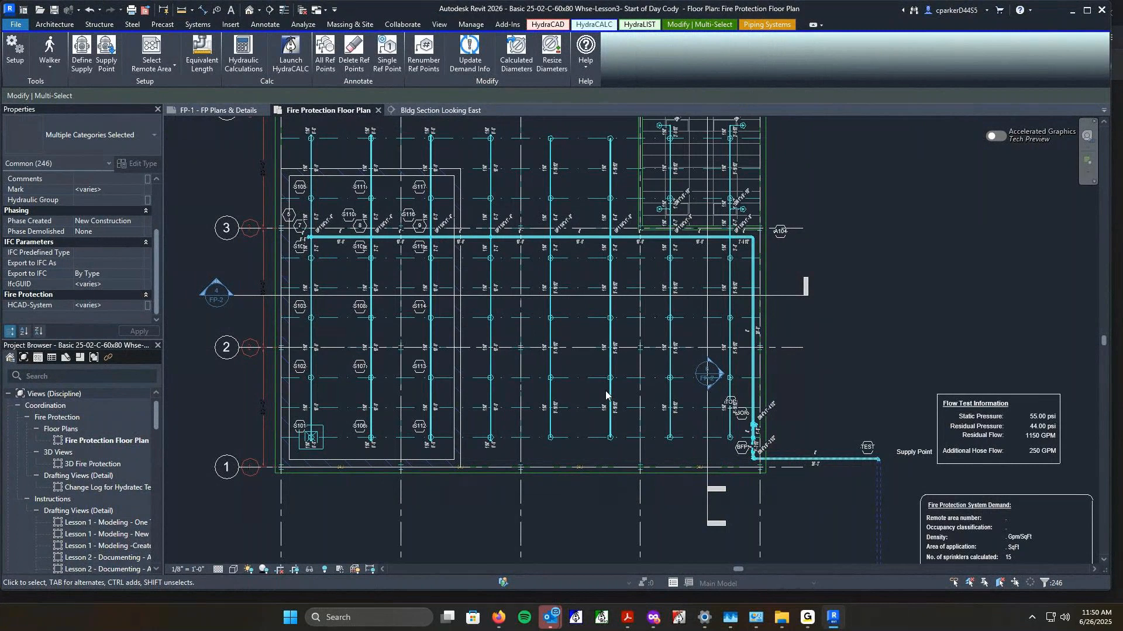
pyautogui.scroll(-1, 577, 404)
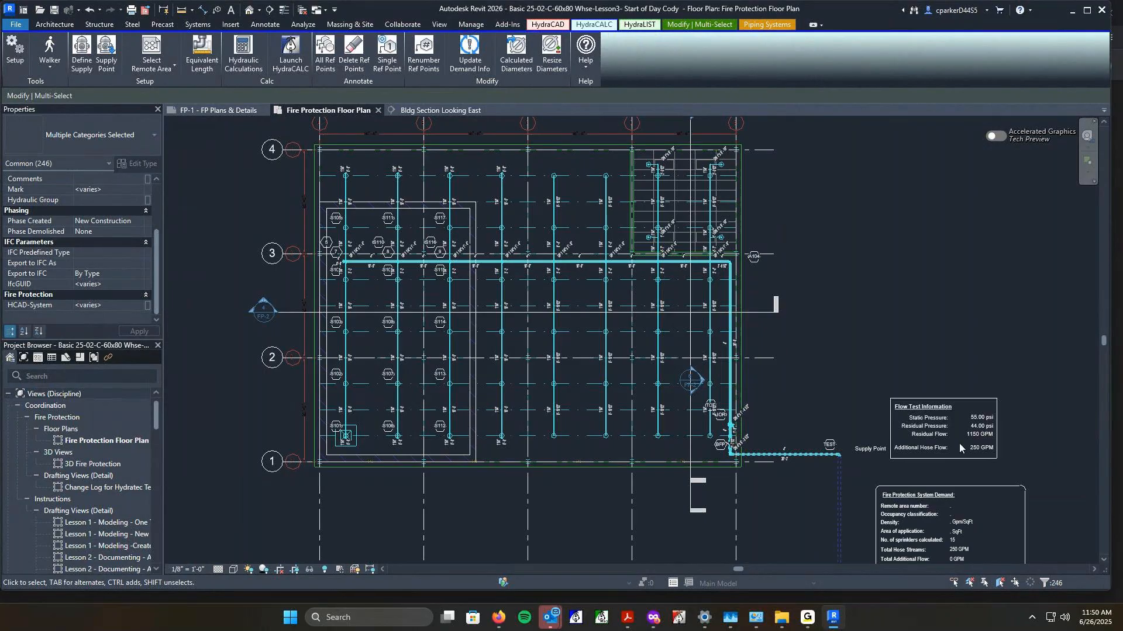
# Examine the Fire Protection System Demand block on the floor plan and open the online help page for the Hydraulic Calculations command.
pyautogui.moveTo(633, 353); pyautogui.dragTo(521, 325, button='middle')
pyautogui.scroll(-1, 521, 325)
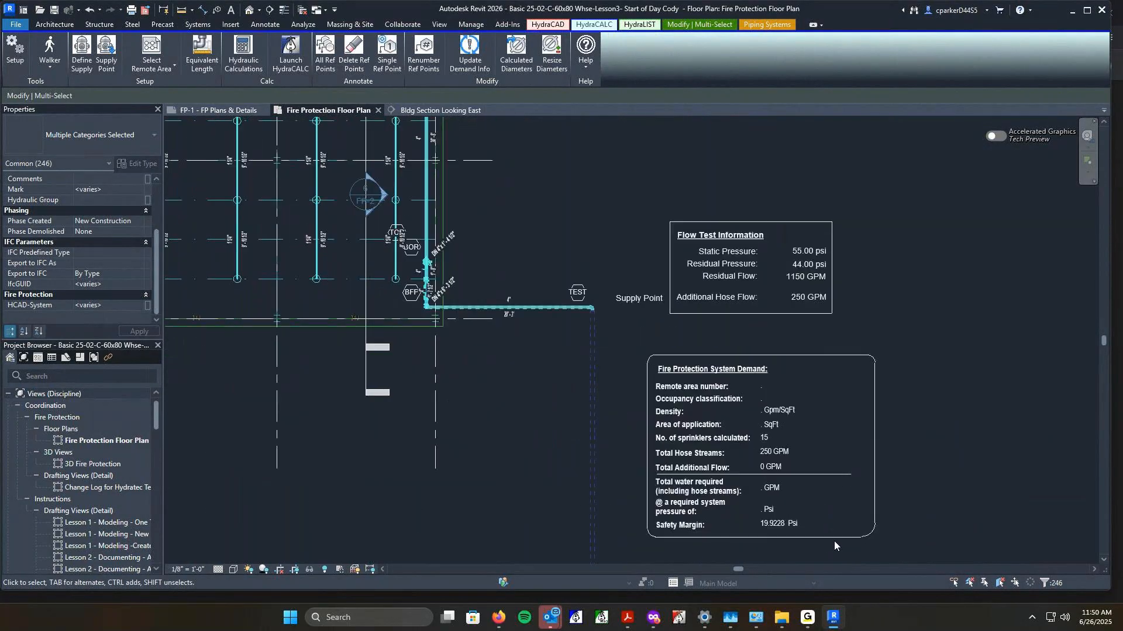
pyautogui.scroll(5, 796, 531)
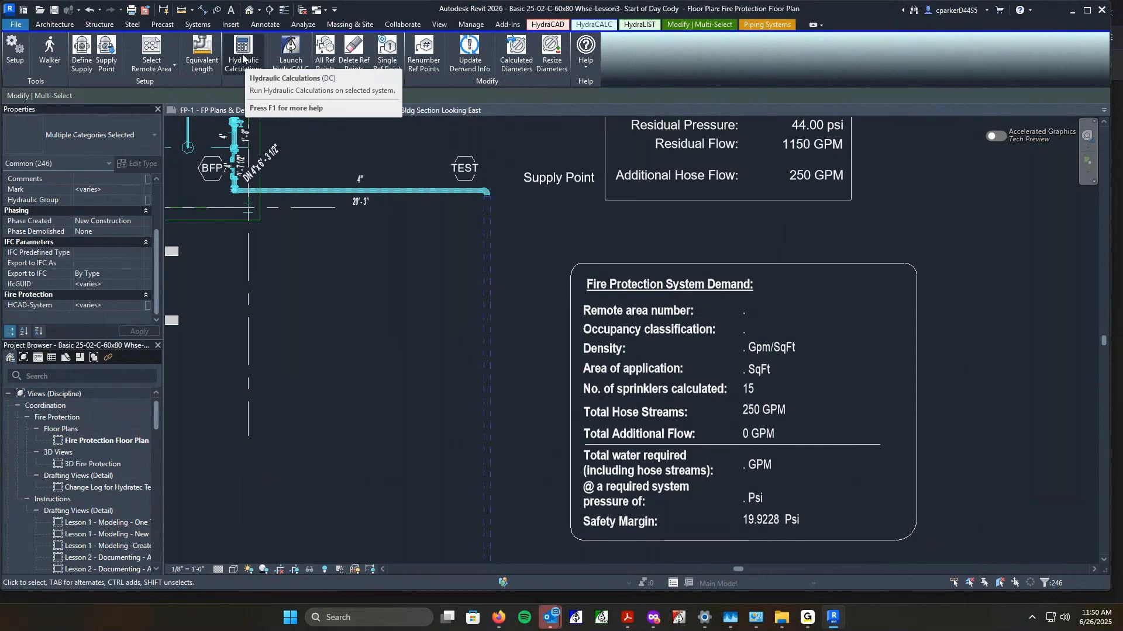
pyautogui.press('F1')
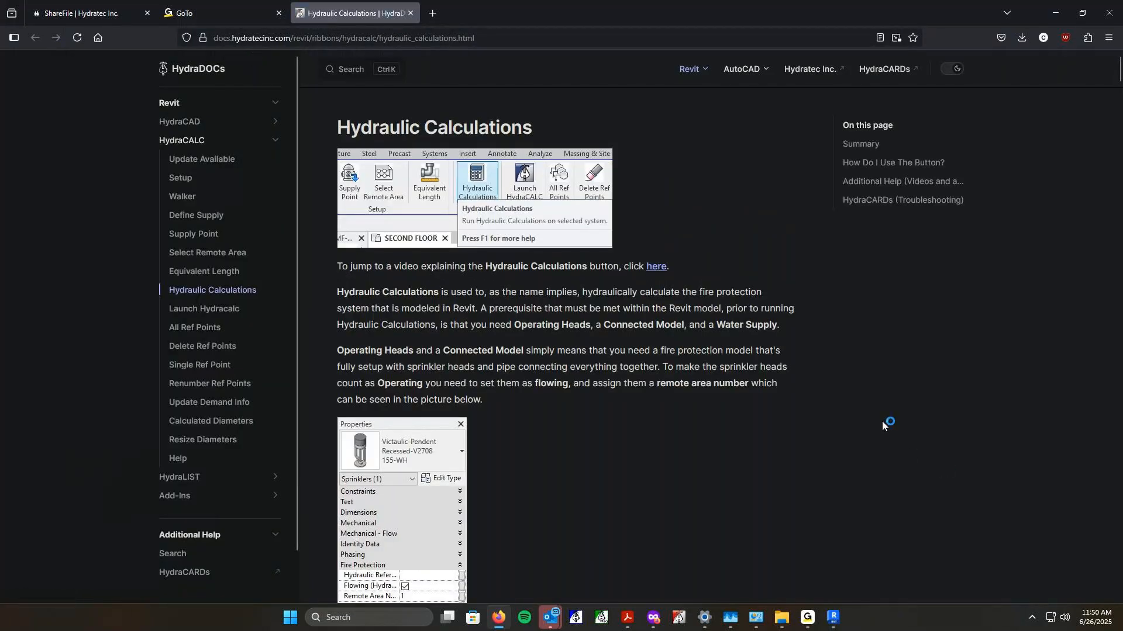
# Read through the Hydraulic Calculations help page, from the prerequisites down to the HydraCARDs (Troubleshooting) section.
pyautogui.scroll(-5, 602, 375)
pyautogui.scroll(-20, 601, 382)
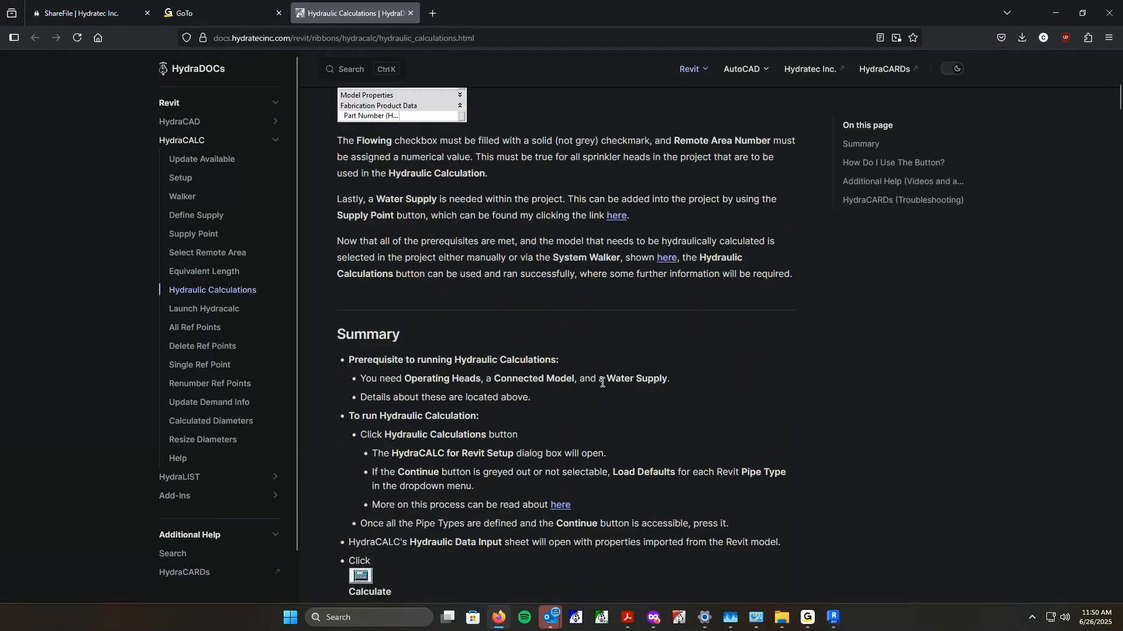
pyautogui.scroll(-20, 601, 389)
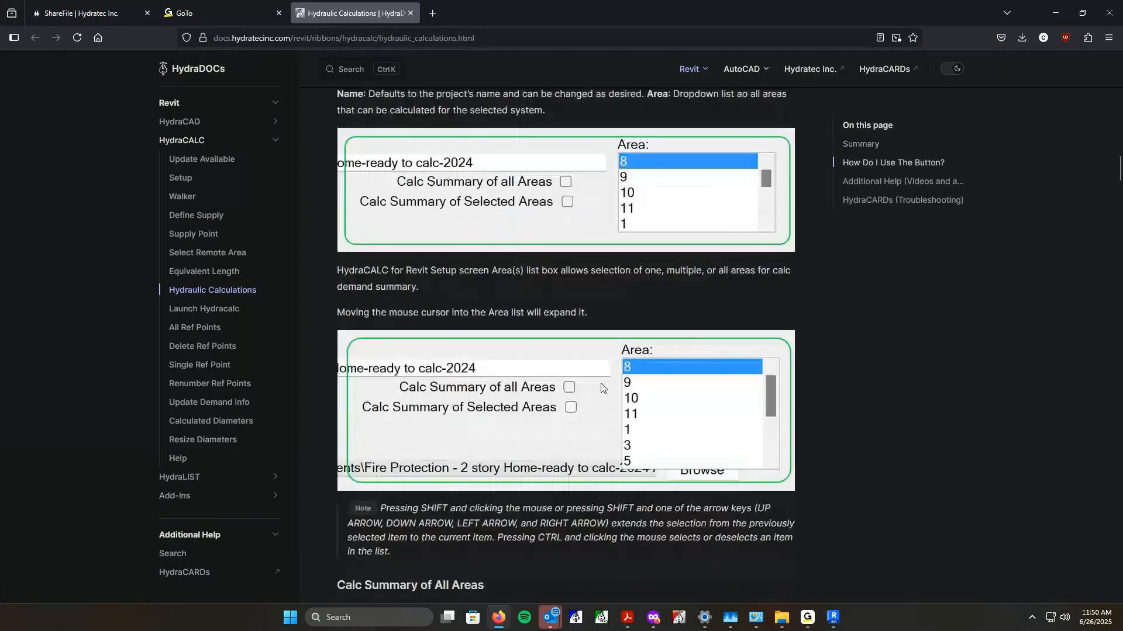
pyautogui.scroll(-20, 601, 388)
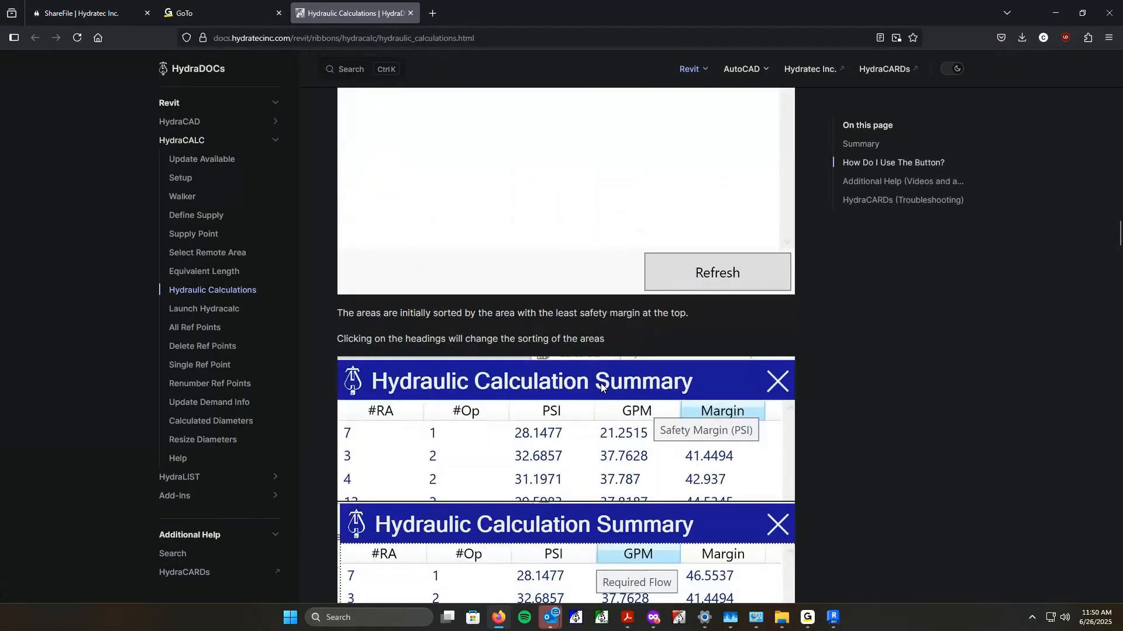
pyautogui.scroll(-20, 601, 386)
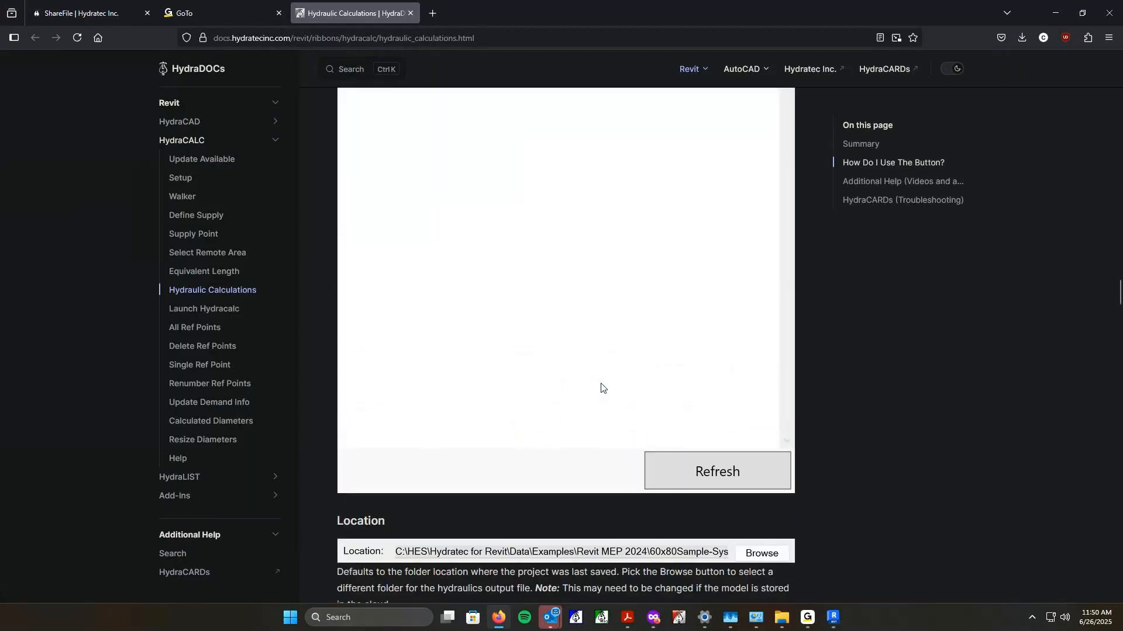
pyautogui.scroll(-10, 601, 383)
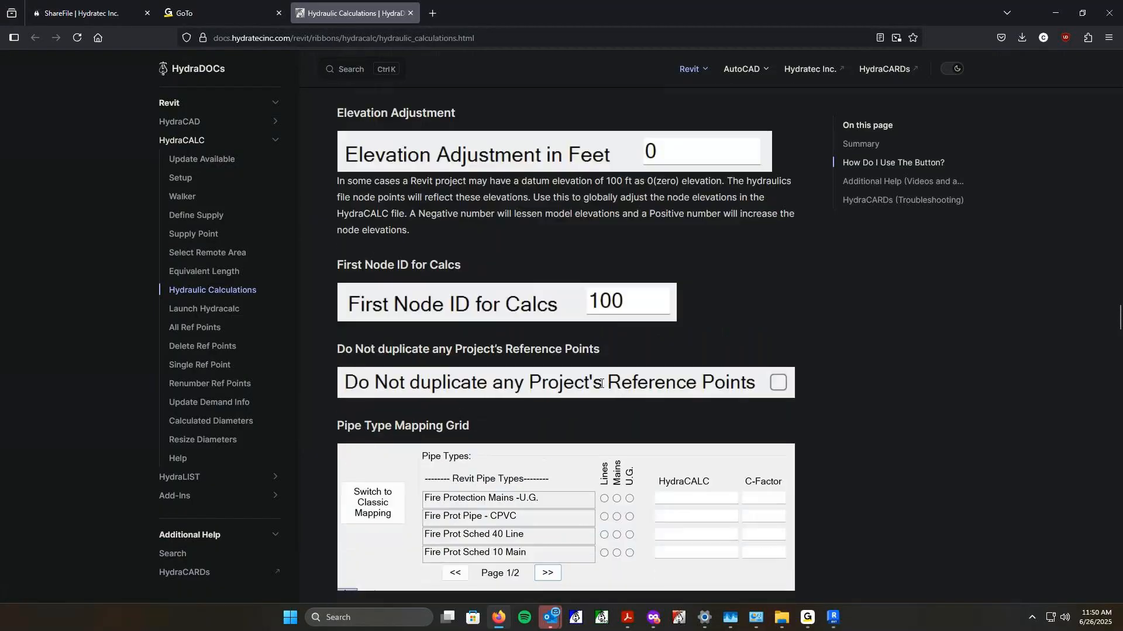
pyautogui.scroll(-8, 602, 383)
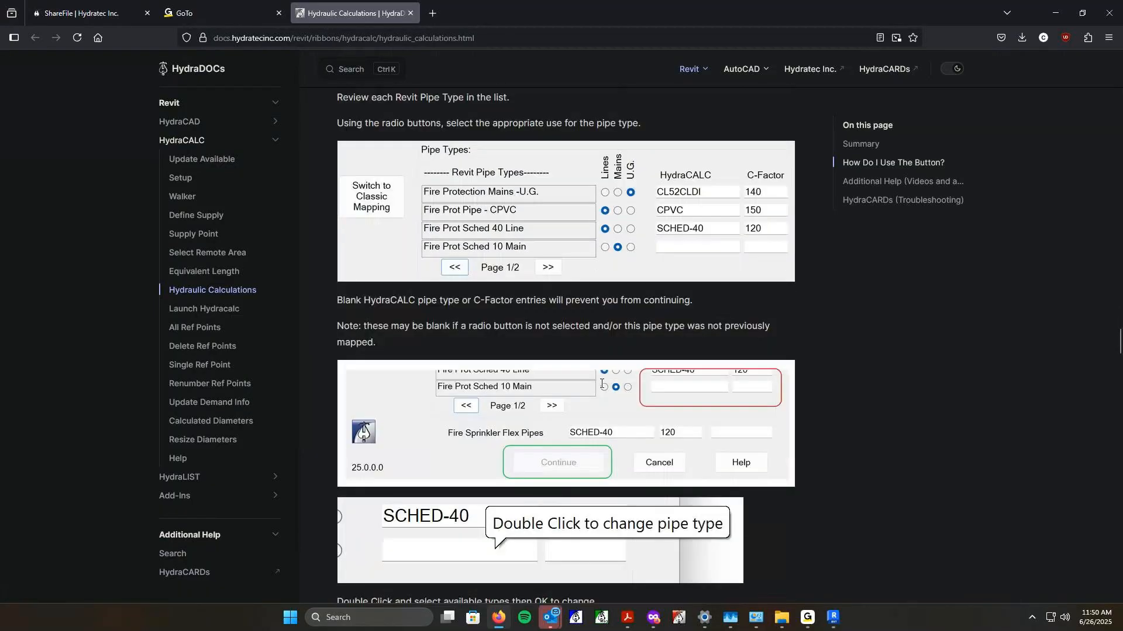
pyautogui.scroll(-10, 601, 386)
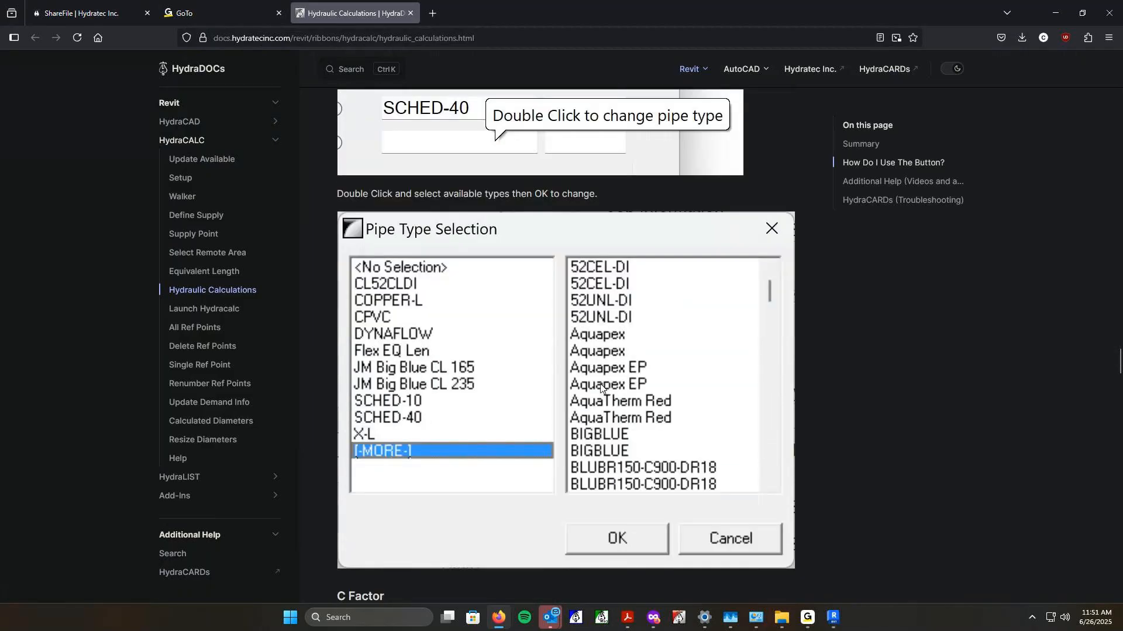
pyautogui.scroll(-6, 599, 385)
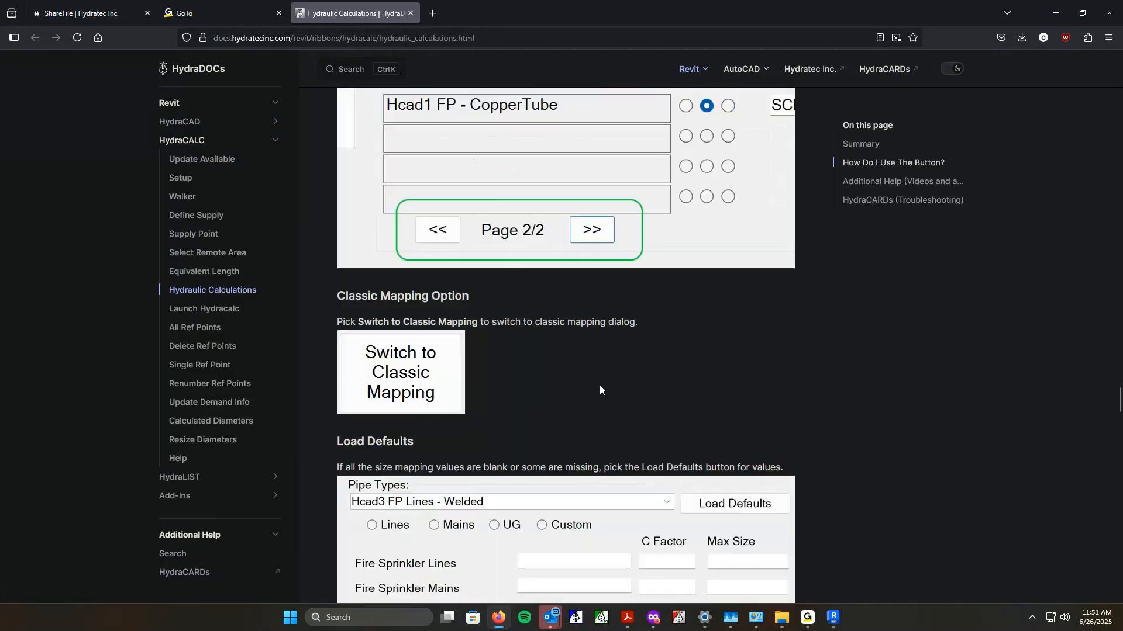
pyautogui.scroll(-10, 599, 385)
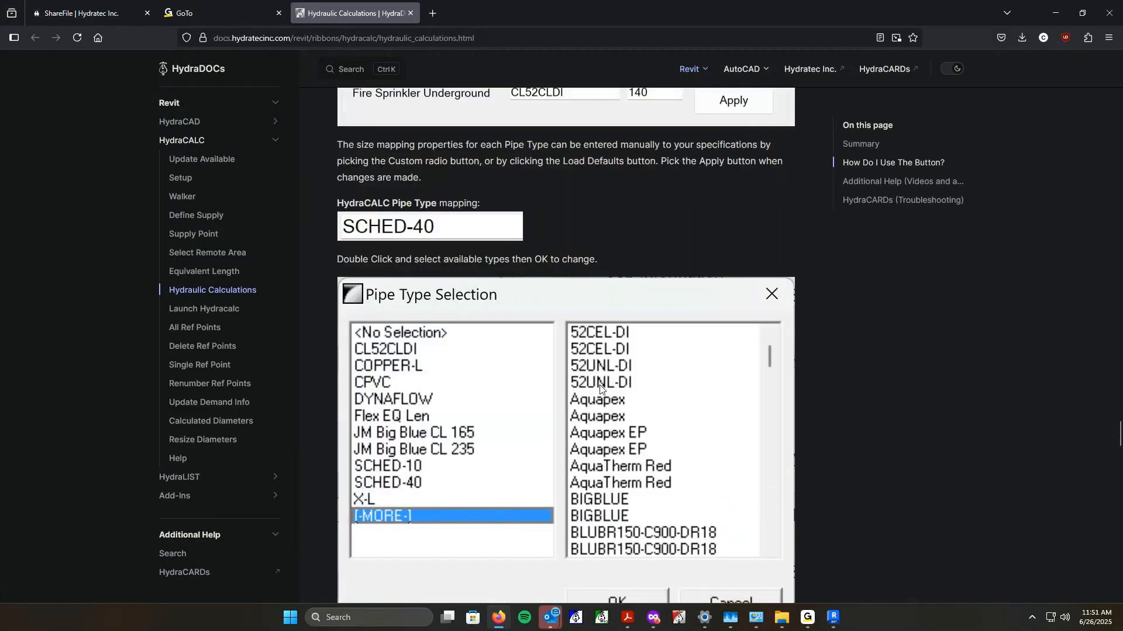
pyautogui.scroll(-8, 616, 335)
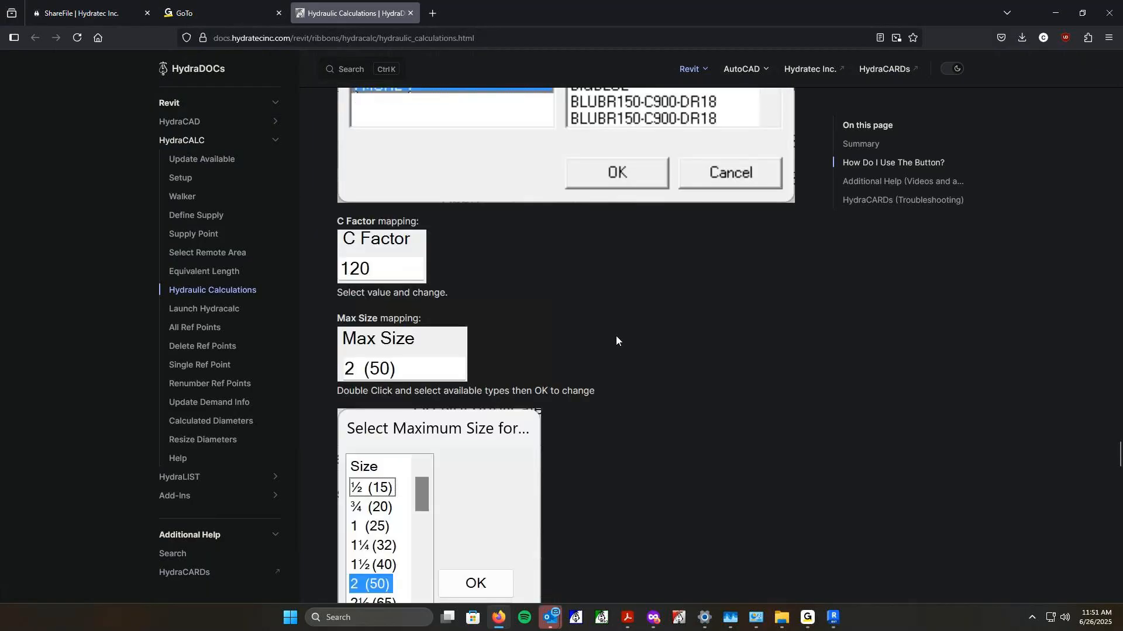
pyautogui.scroll(-20, 605, 476)
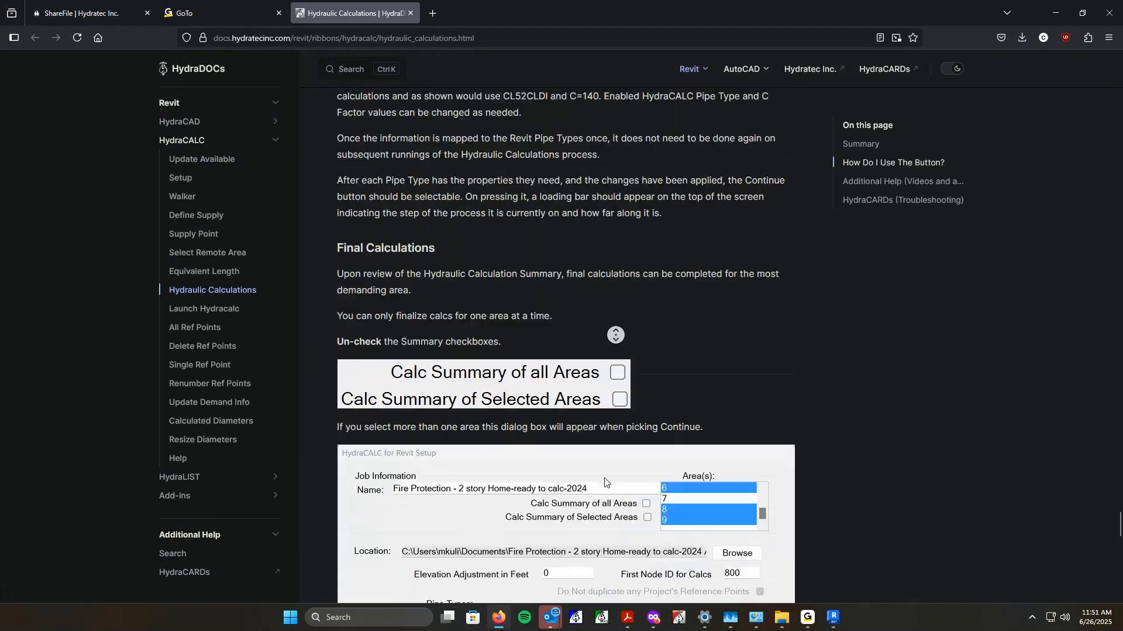
pyautogui.scroll(-15, 604, 478)
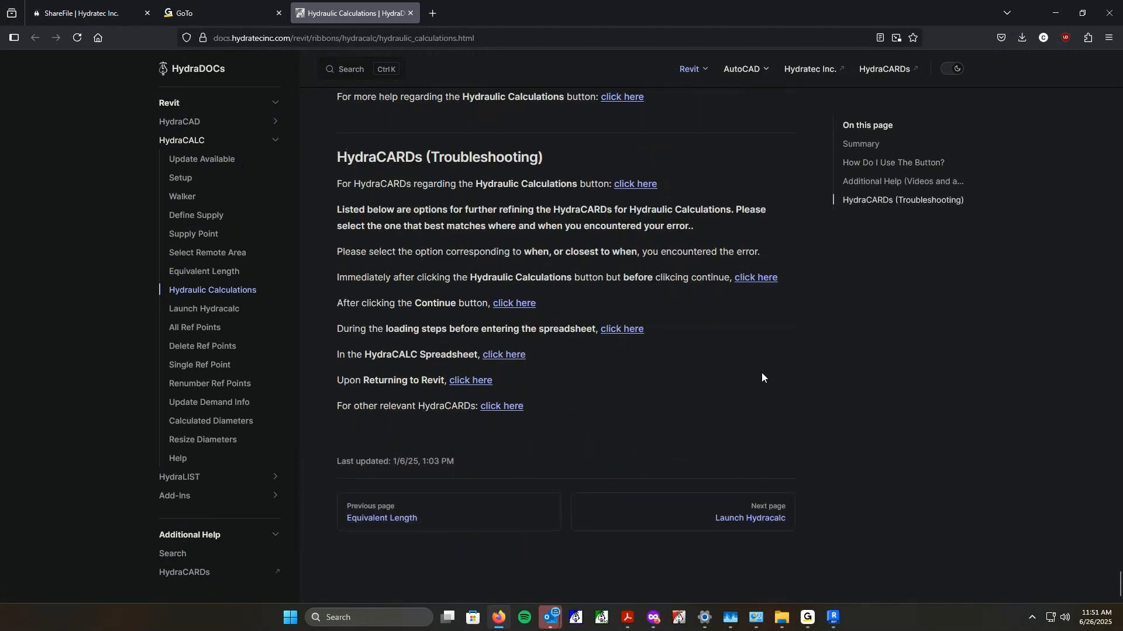
# Open the HydraCARDs regarding the Hydraulic Calculations button and review the error cards on the first results page.
pyautogui.scroll(2, 761, 372)
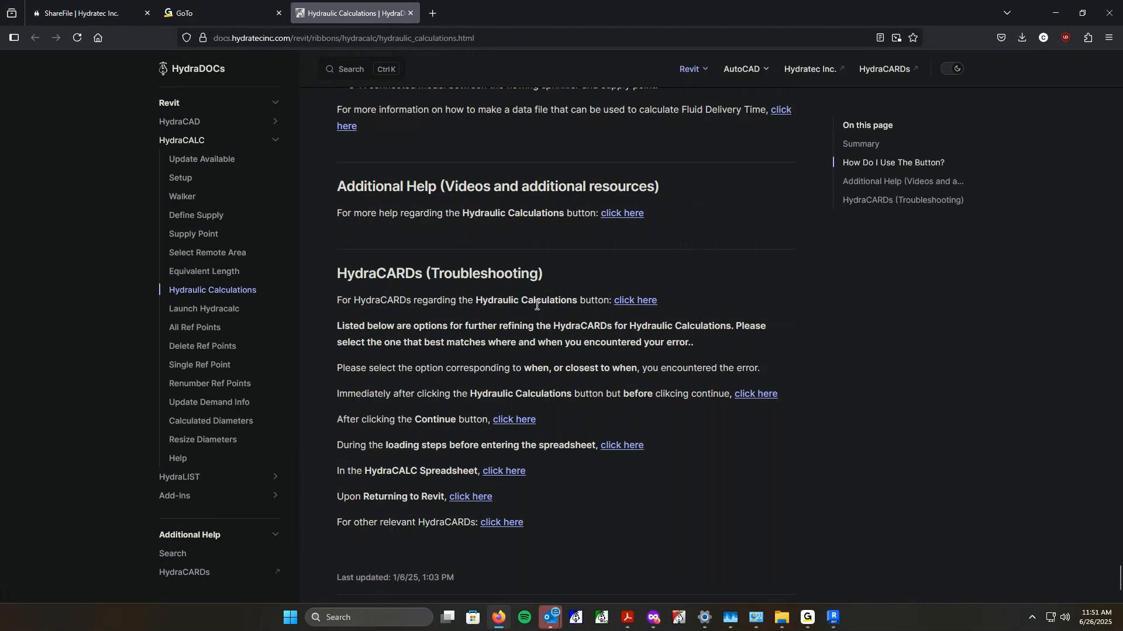
pyautogui.click(637, 300)
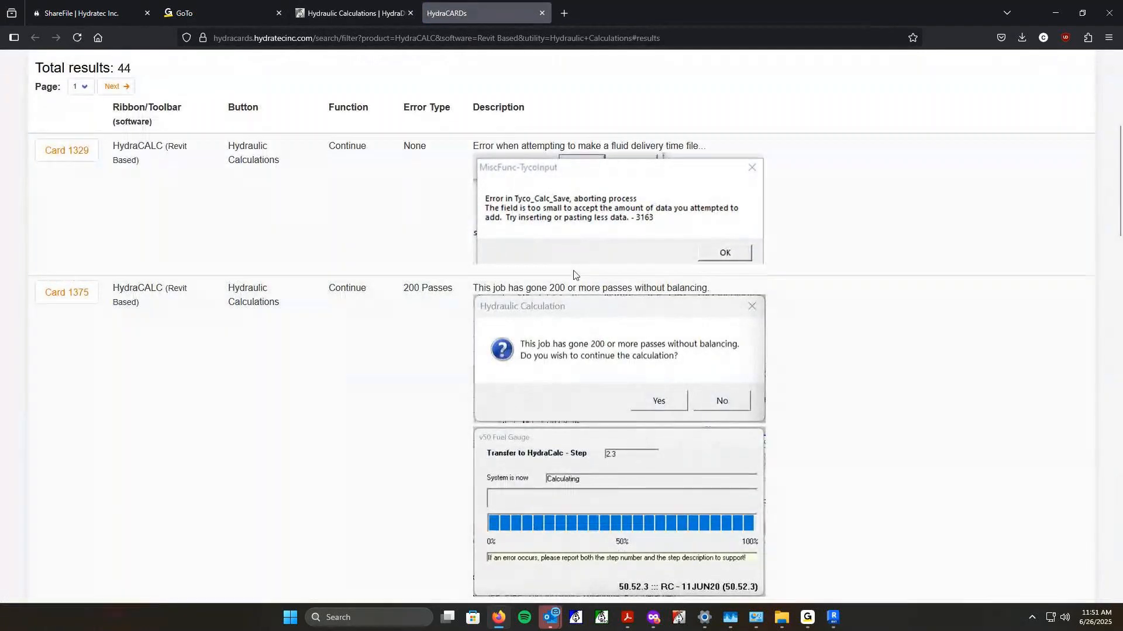
pyautogui.scroll(-3, 571, 275)
pyautogui.middleClick(573, 271)
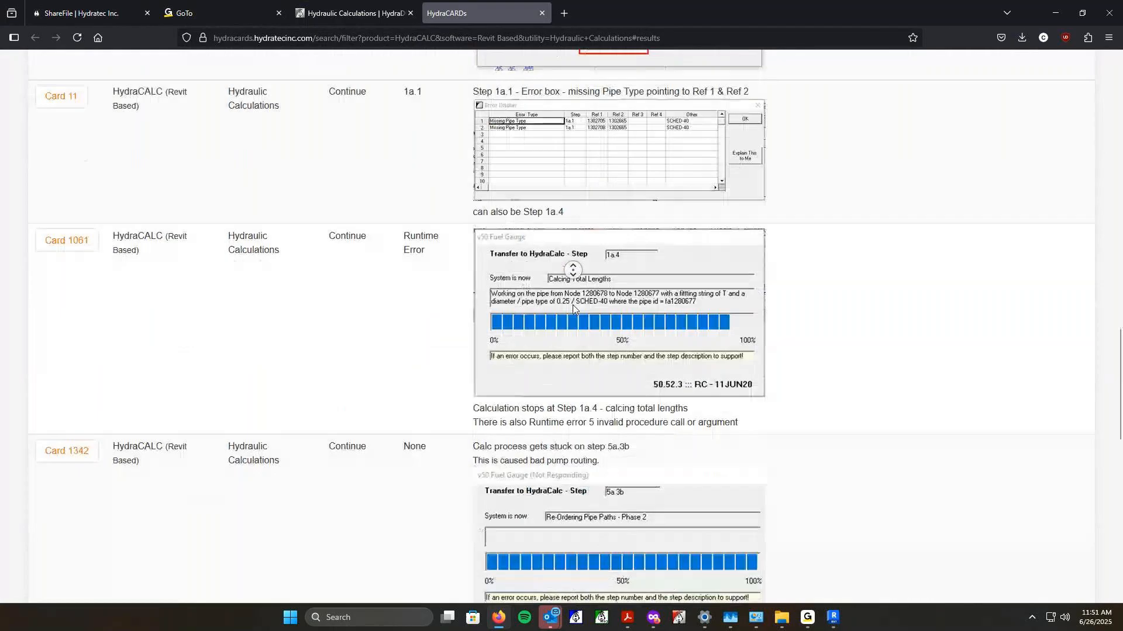
pyautogui.middleClick(582, 488)
pyautogui.scroll(2, 580, 455)
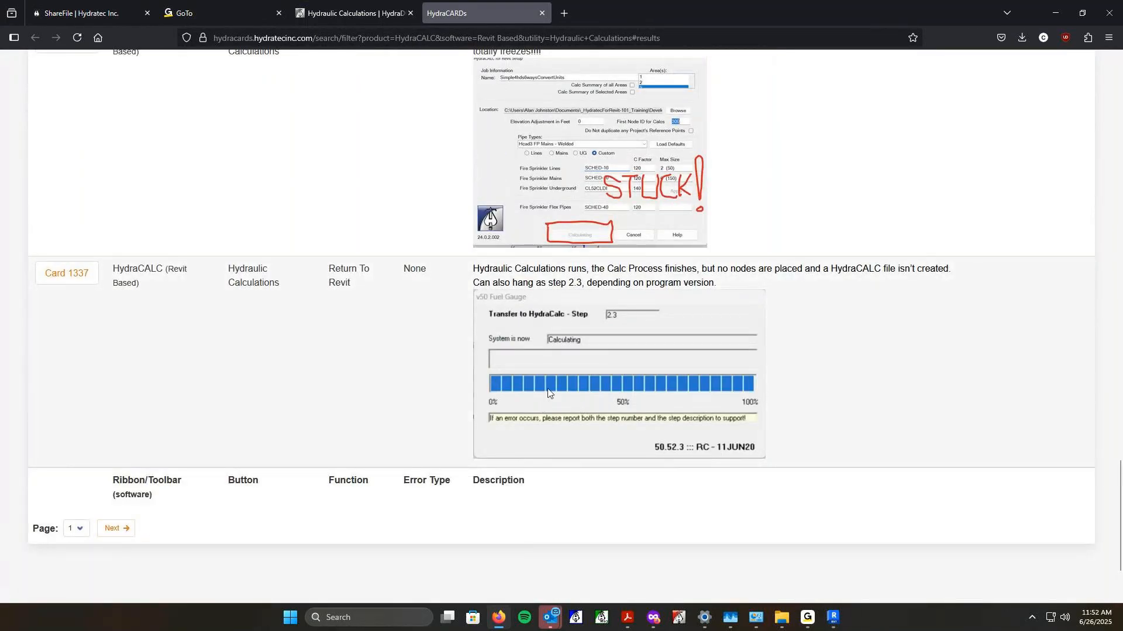
pyautogui.scroll(1, 547, 388)
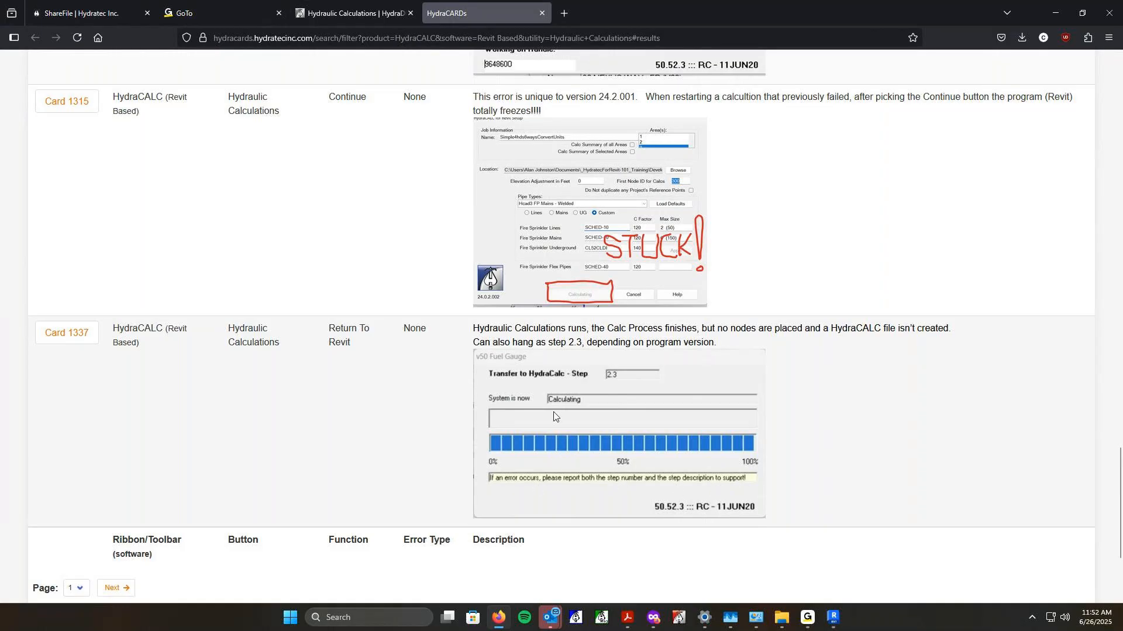
pyautogui.scroll(1, 554, 415)
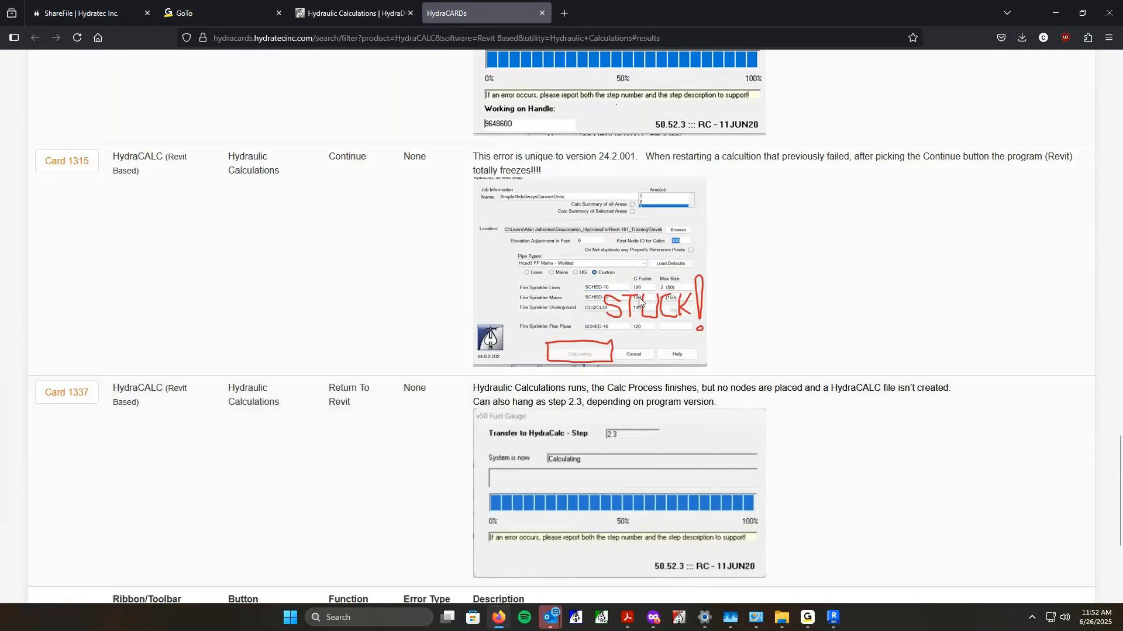
pyautogui.scroll(2, 609, 360)
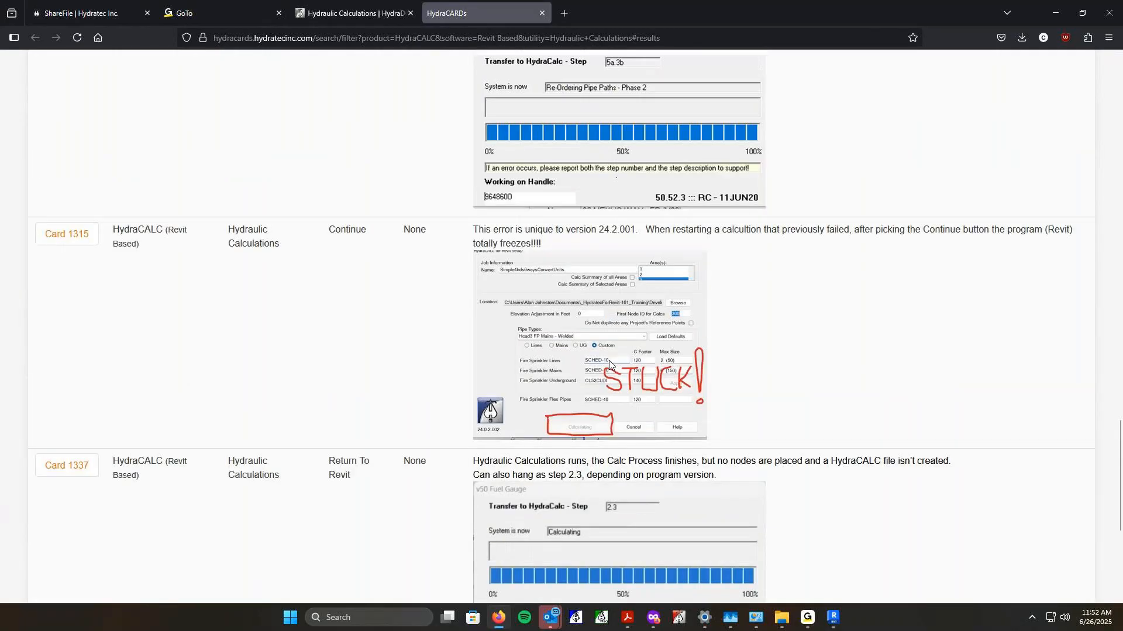
pyautogui.scroll(3, 699, 229)
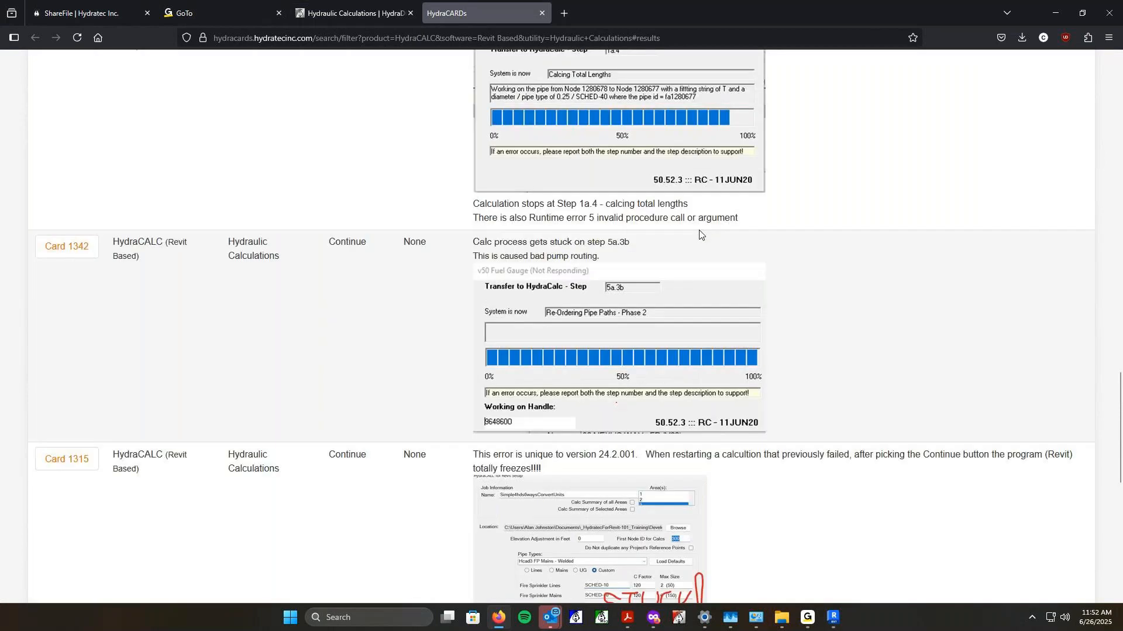
pyautogui.scroll(-9, 644, 311)
# Go to page 2 of the Hydraulic Calculations HydraCARDs and look through its error cards.
pyautogui.click(112, 409)
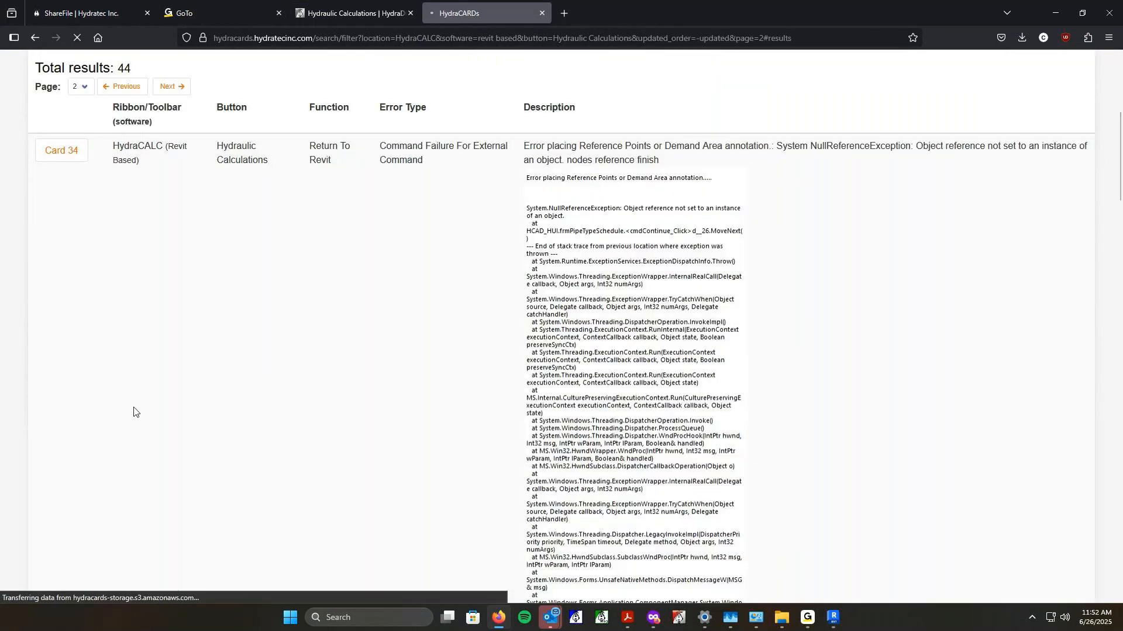
pyautogui.scroll(-5, 646, 285)
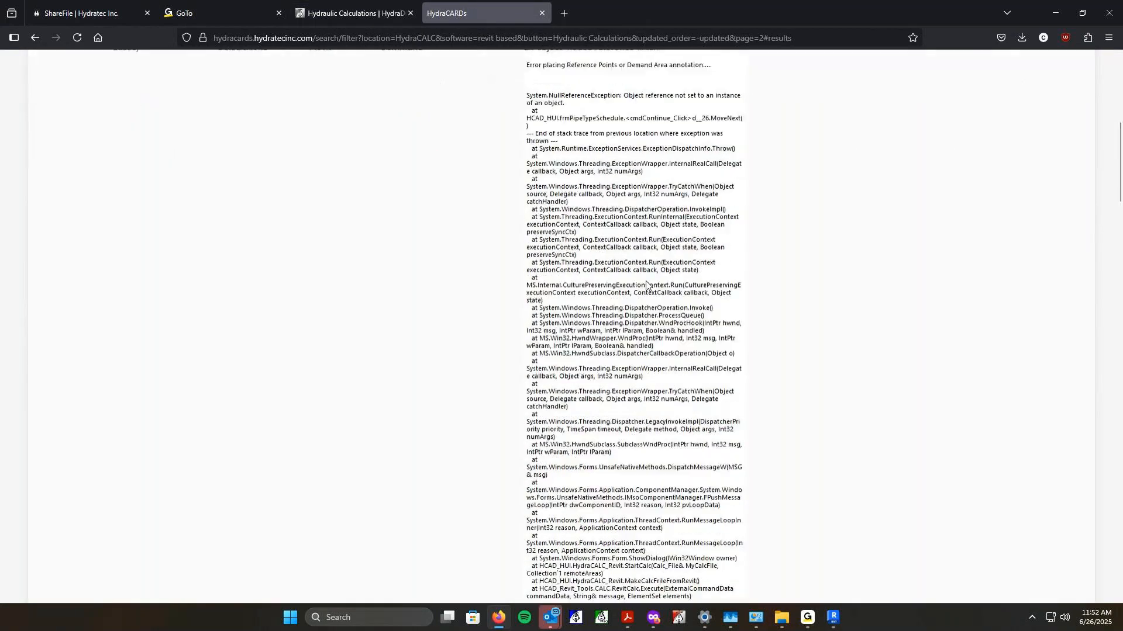
pyautogui.scroll(-10, 644, 283)
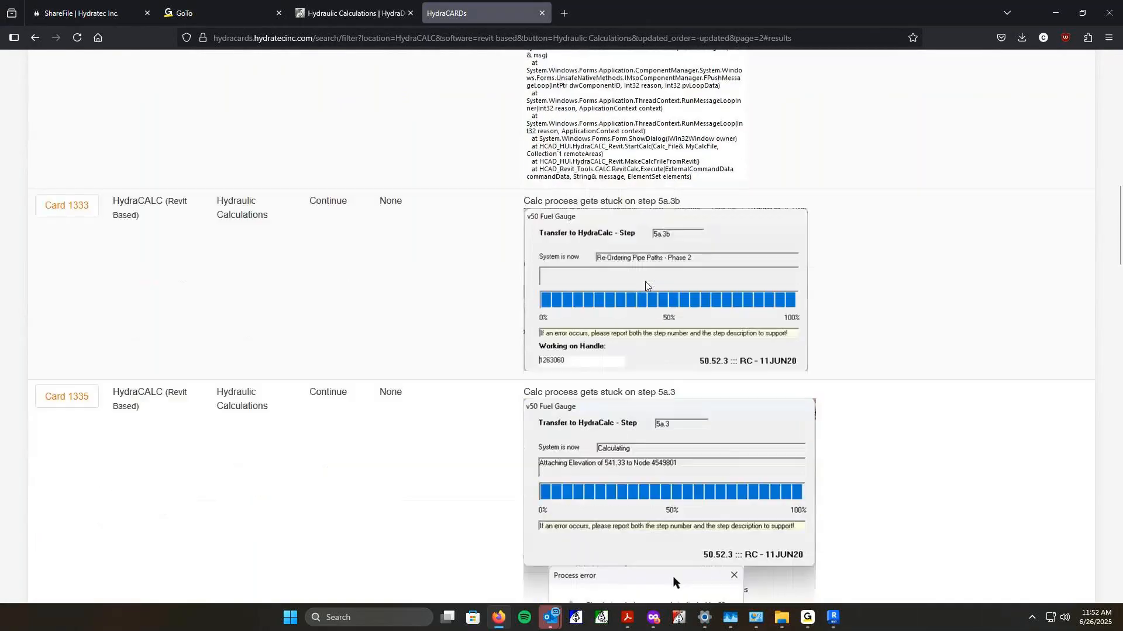
pyautogui.scroll(-18, 640, 287)
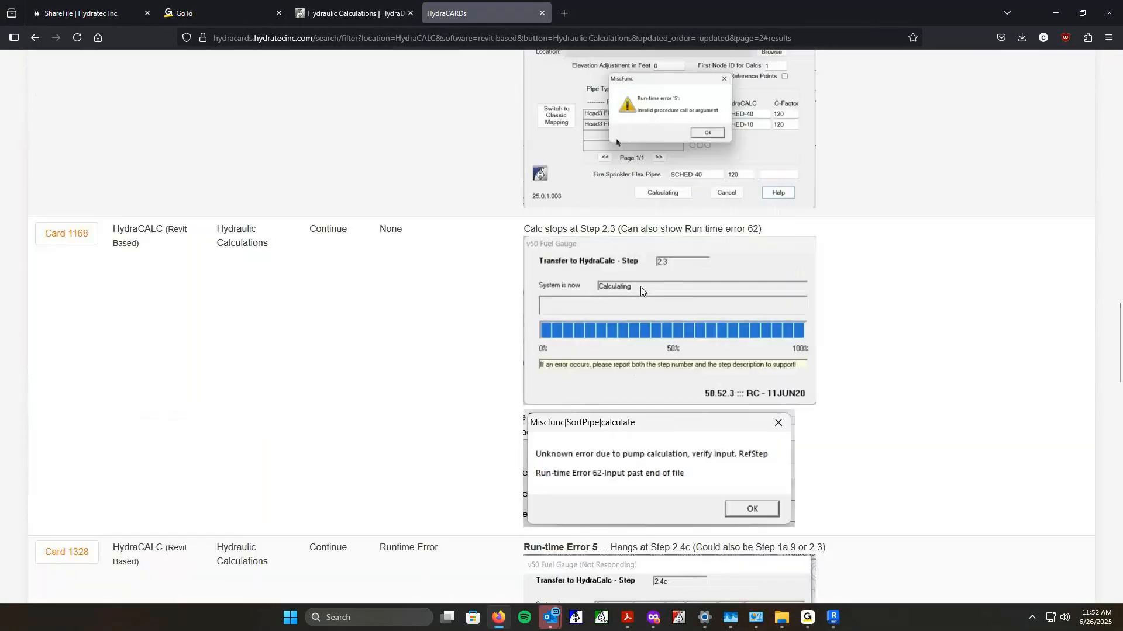
pyautogui.scroll(-12, 619, 318)
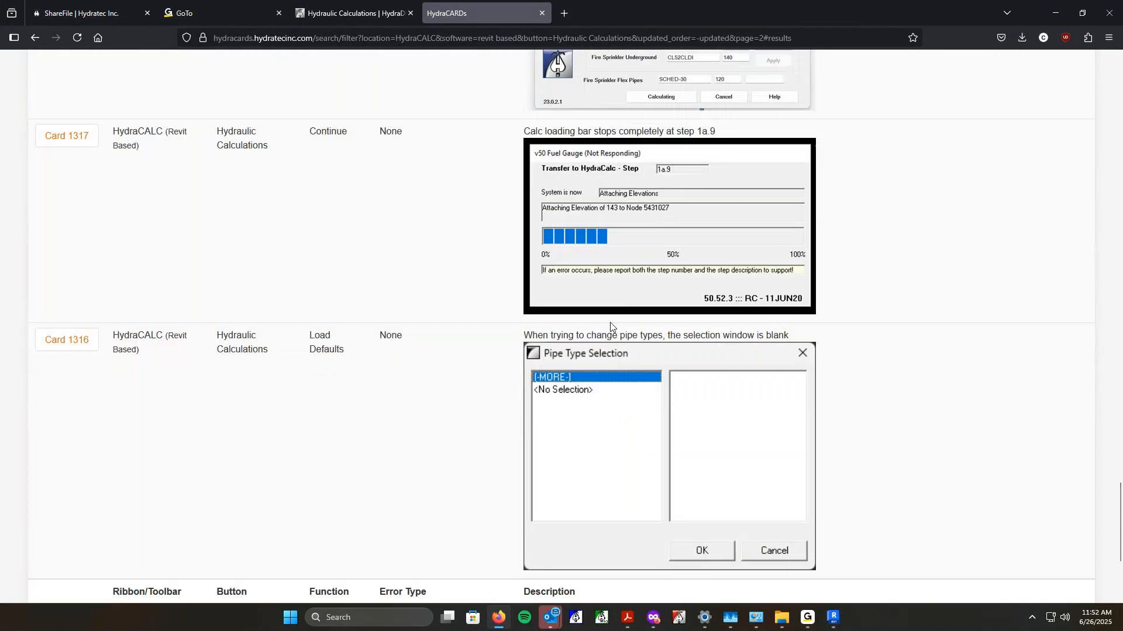
# Go to page 3 of the Hydraulic Calculations HydraCARDs and look through its error cards.
pyautogui.click(181, 412)
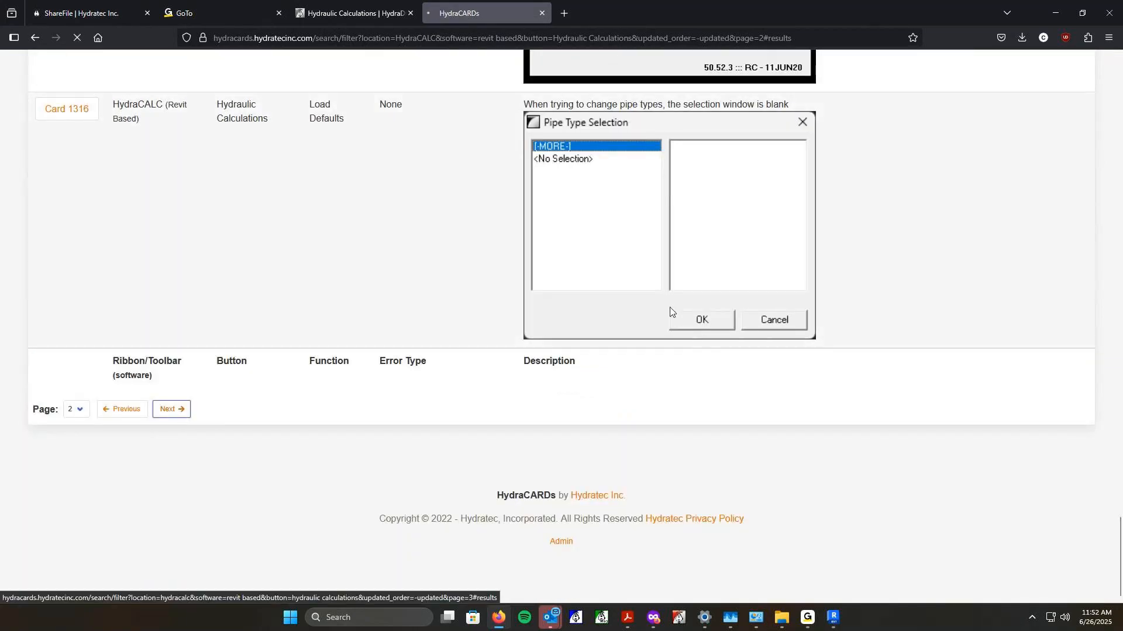
pyautogui.scroll(-14, 670, 312)
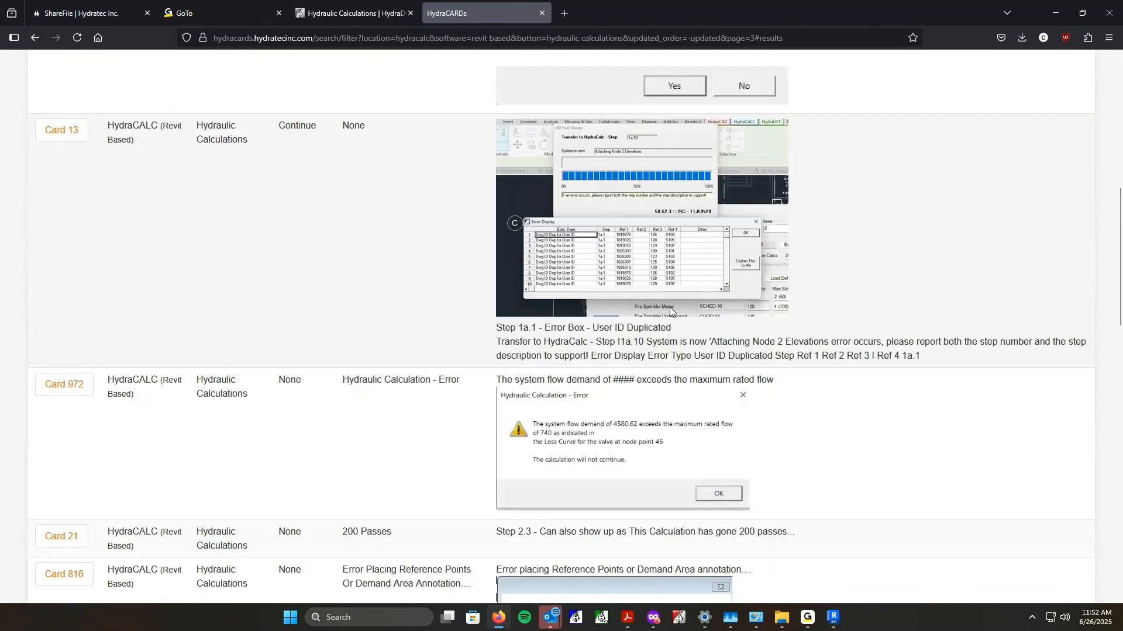
pyautogui.scroll(-7, 670, 312)
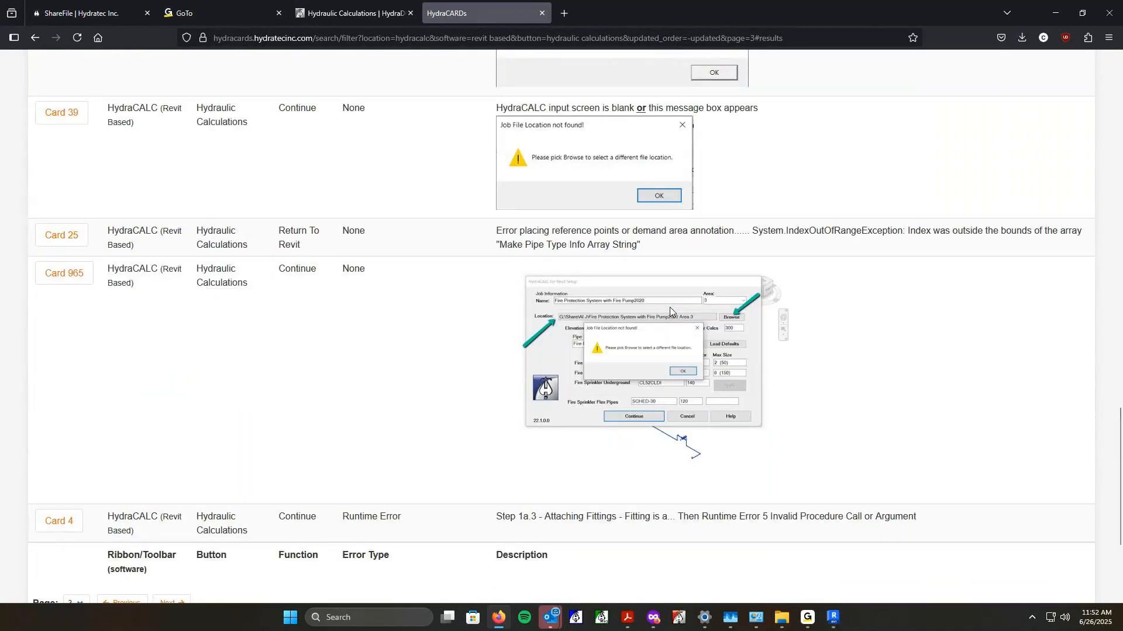
# Look through page 4 of the Hydraulic Calculations HydraCARDs and switch back to the fire protection floor plan in Revit.
pyautogui.click(169, 412)
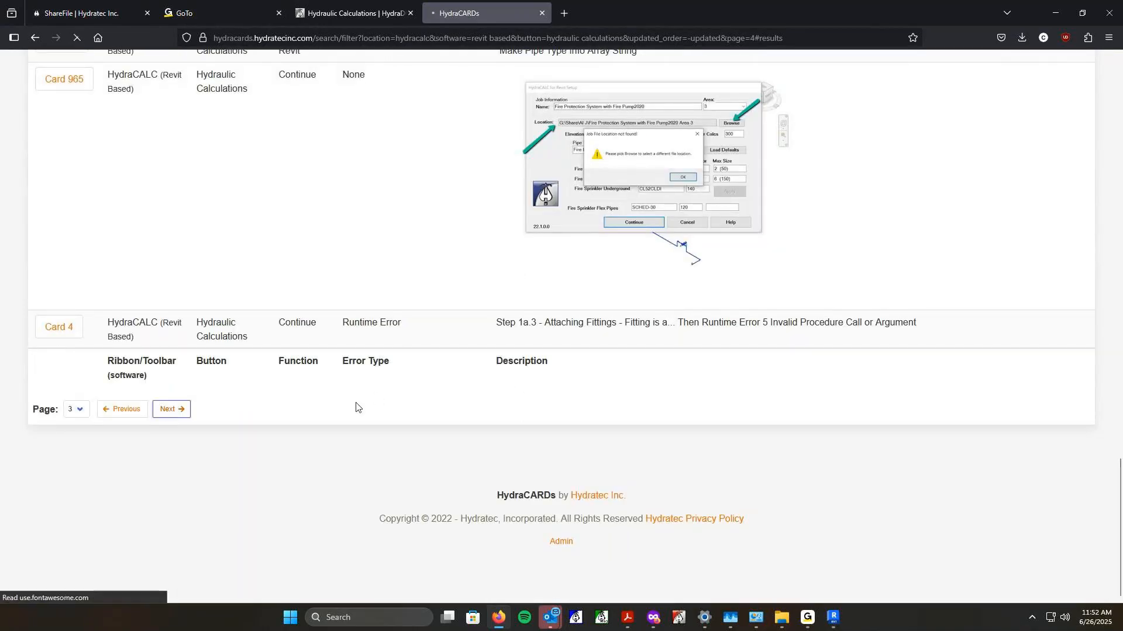
pyautogui.scroll(-6, 636, 334)
pyautogui.scroll(-4, 636, 335)
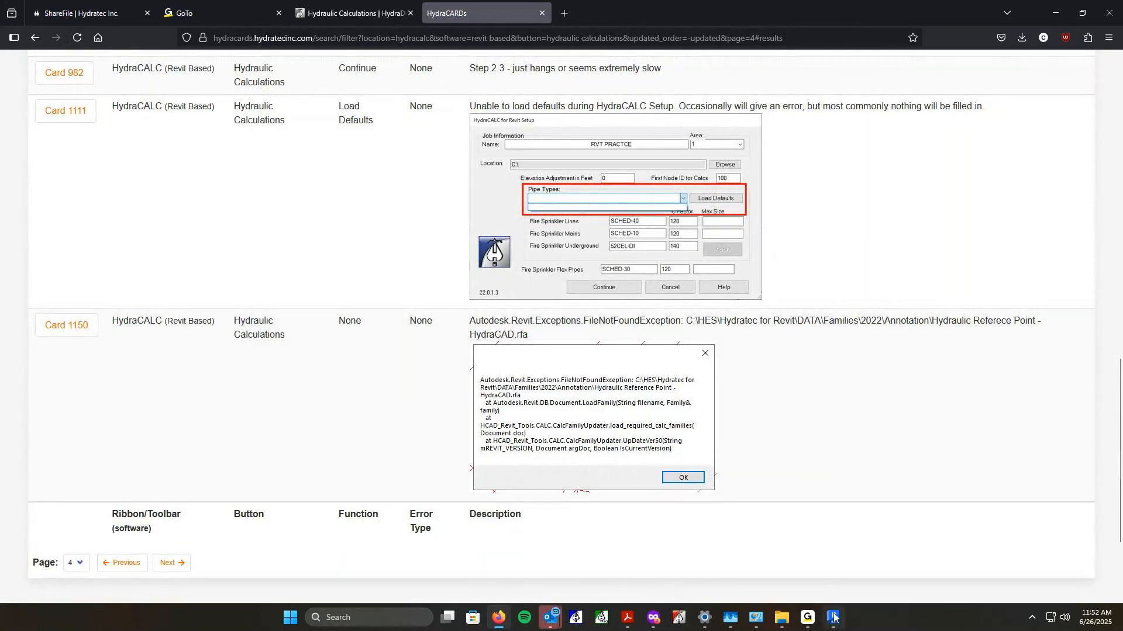
pyautogui.moveTo(834, 619)
pyautogui.click(834, 618)
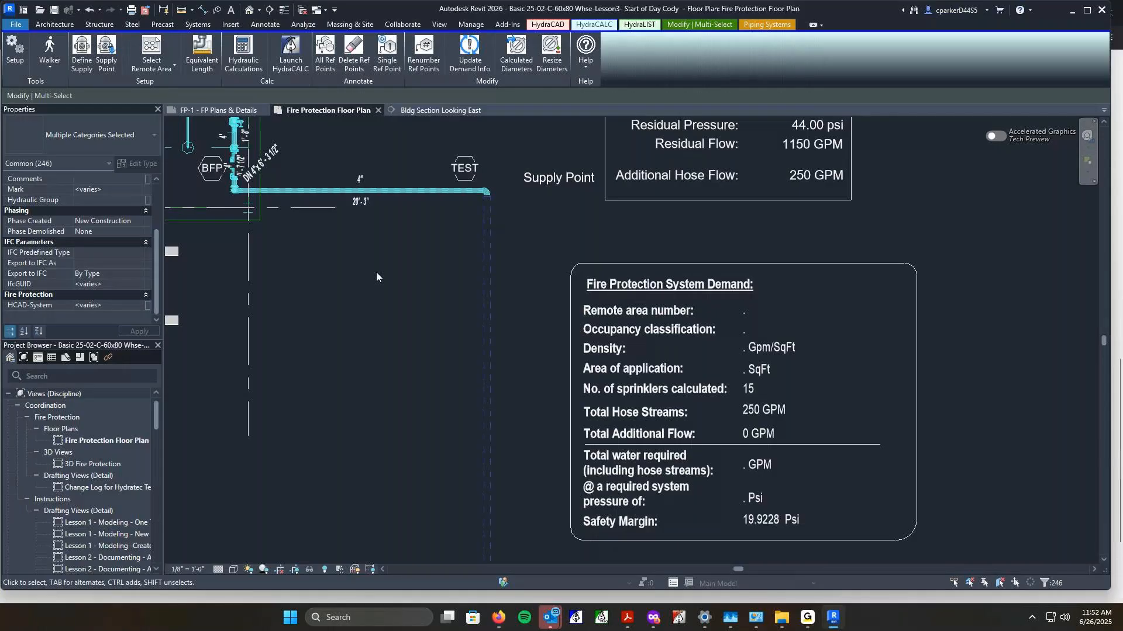
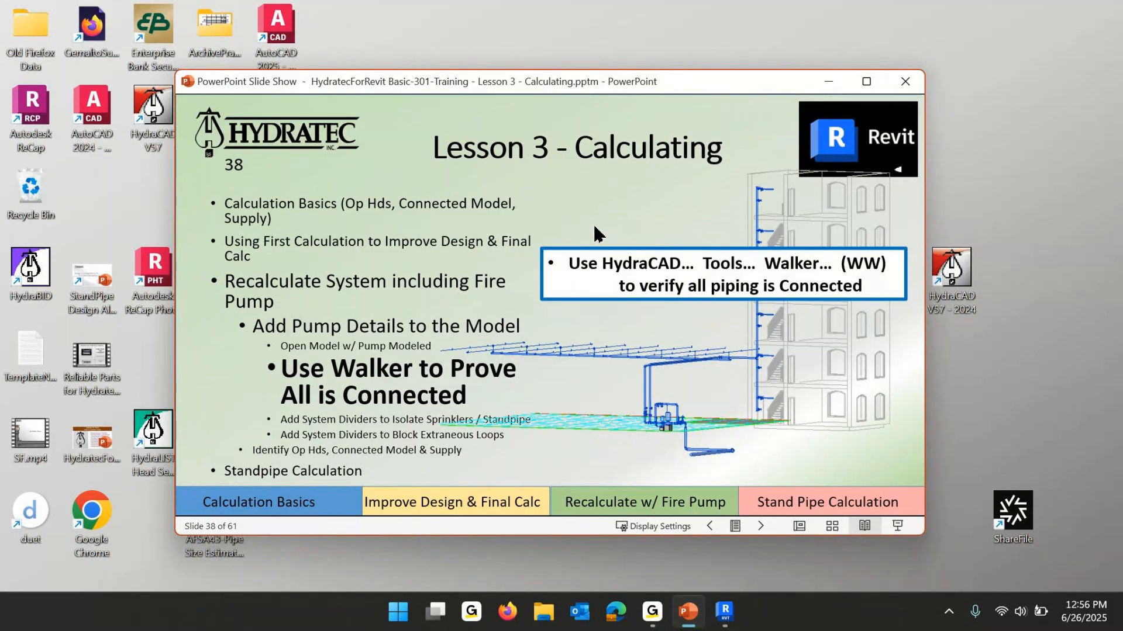
# Go back to slide 37 of the lesson presentation, which covers opening the pump model, and switch to Revit.
pyautogui.press('Left')
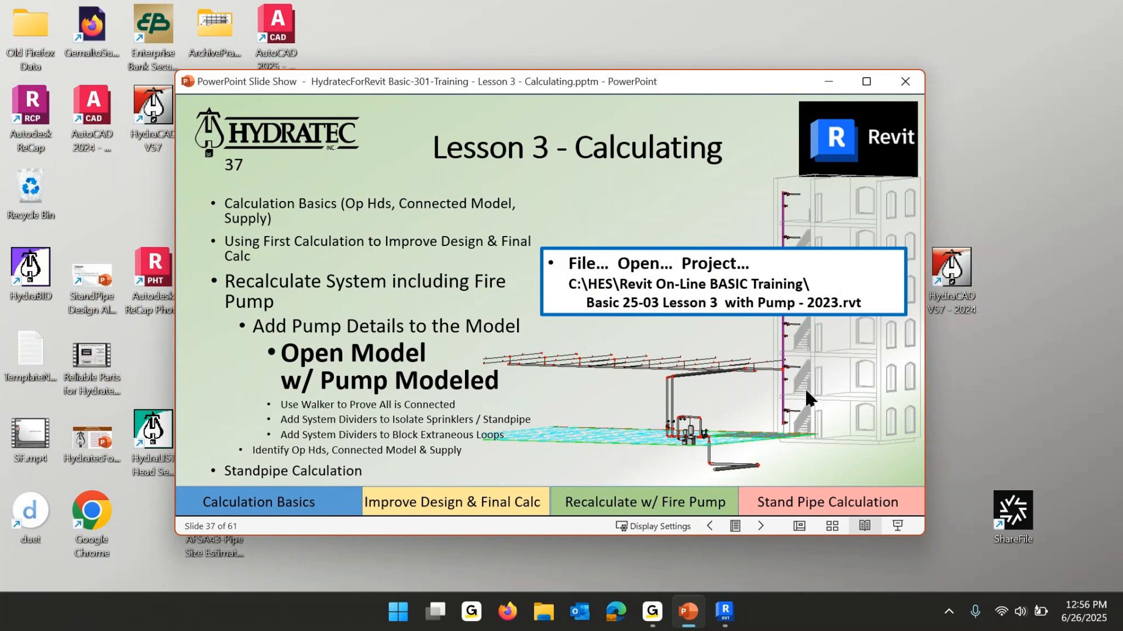
pyautogui.click(576, 614)
pyautogui.moveTo(652, 612)
pyautogui.click(709, 211)
pyautogui.click(729, 613)
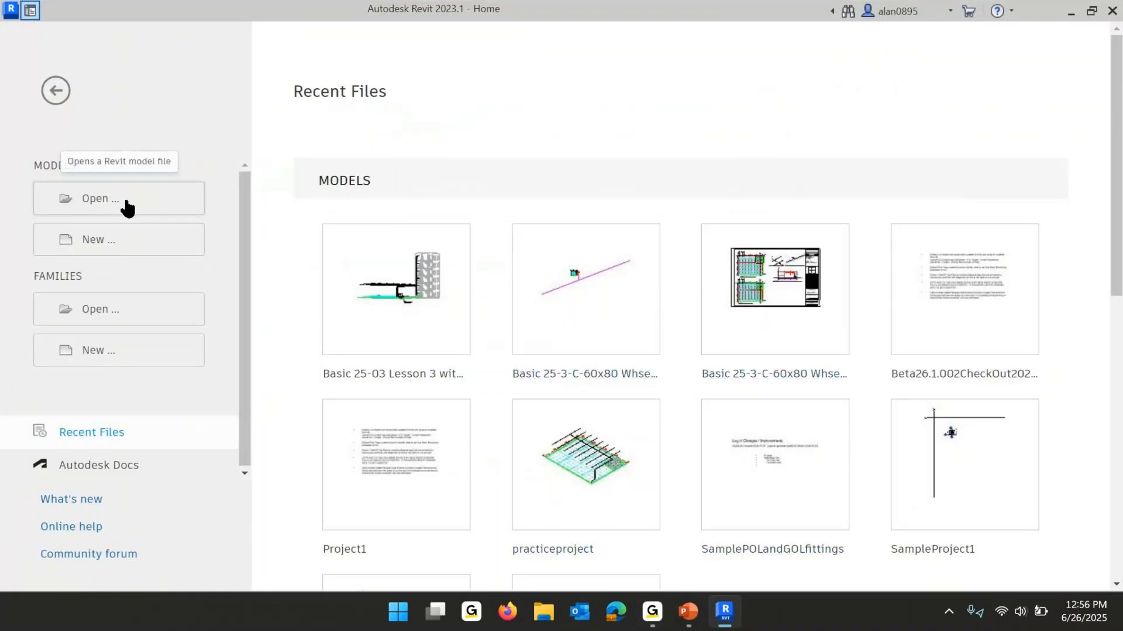
# Browse to the folder C:\HES\Revit On-Line BASIC Training to find the model to open.
pyautogui.click(98, 205)
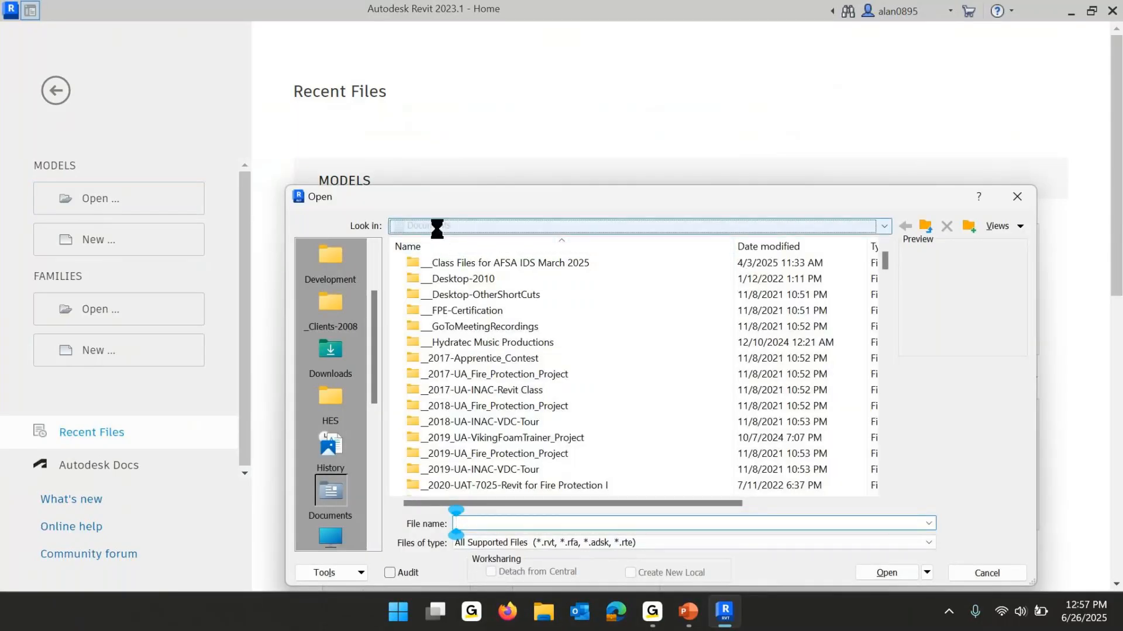
pyautogui.click(437, 227)
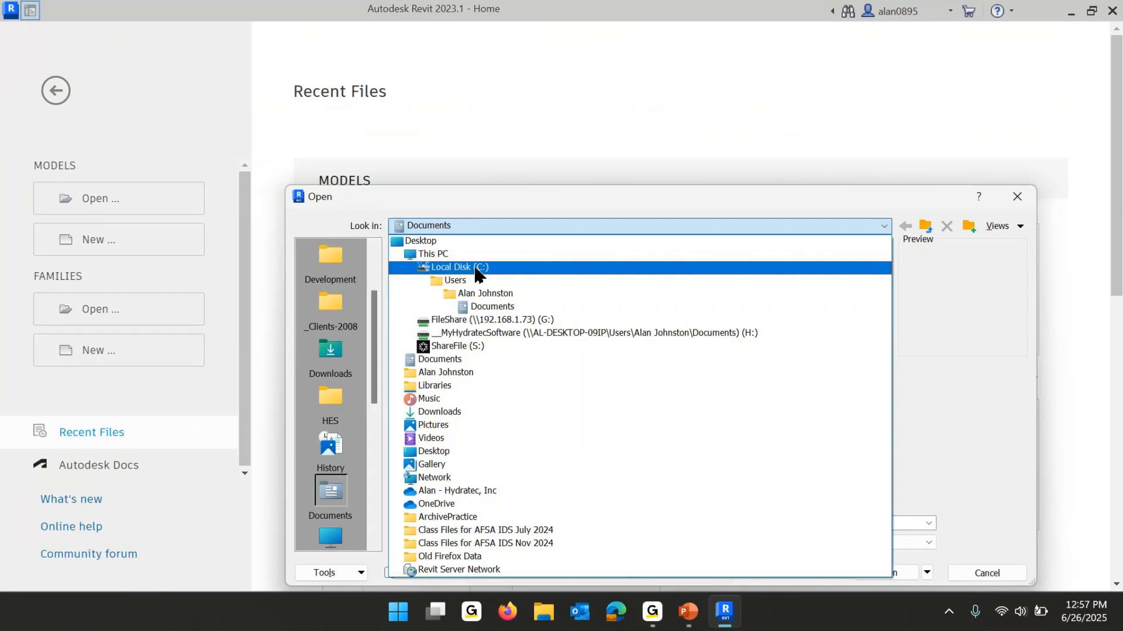
pyautogui.click(476, 270)
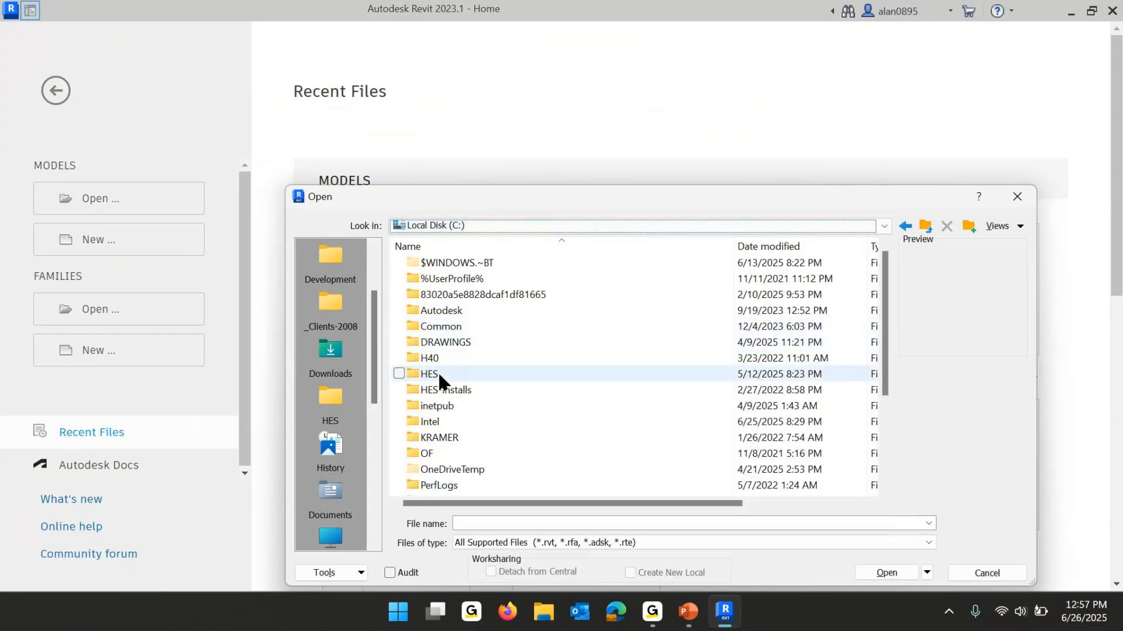
pyautogui.doubleClick(438, 371)
pyautogui.scroll(-2, 526, 374)
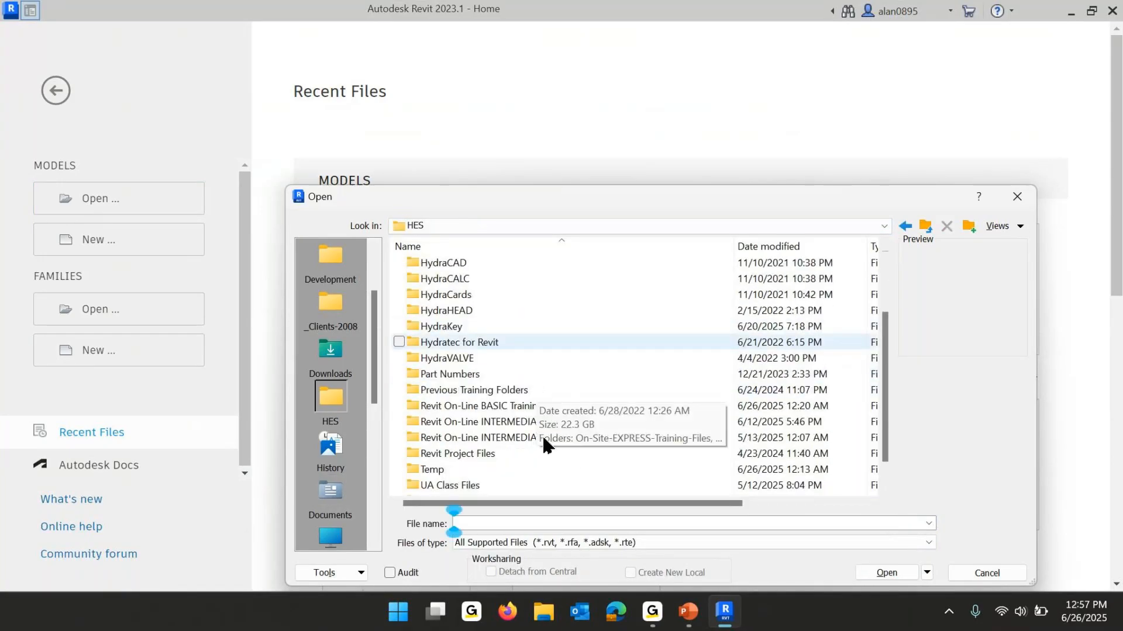
pyautogui.click(484, 404)
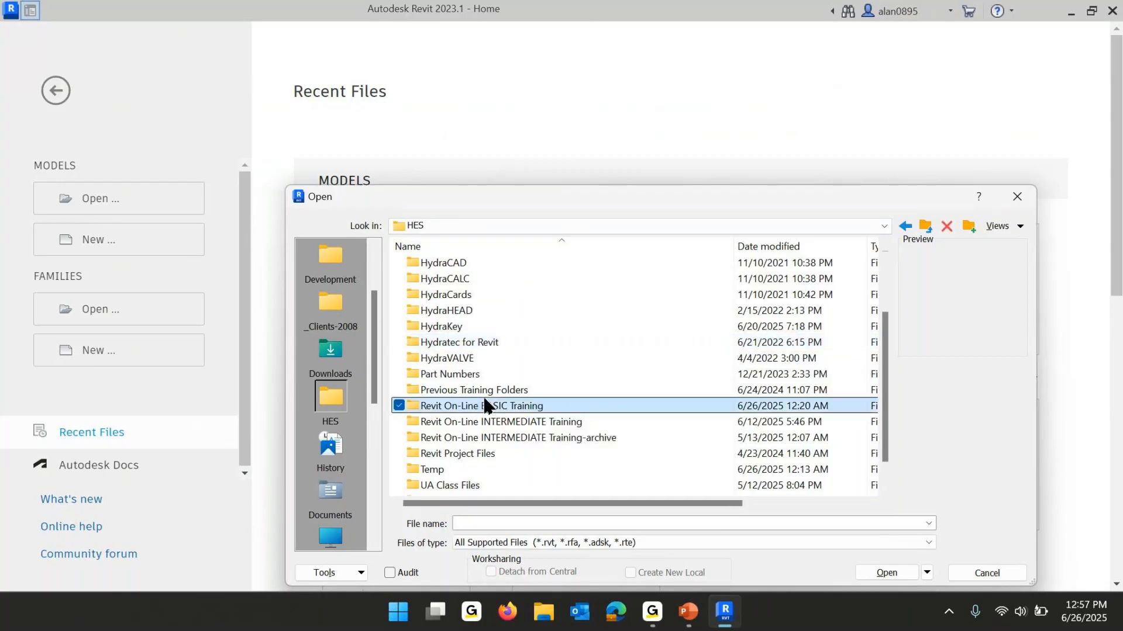
pyautogui.doubleClick(425, 410)
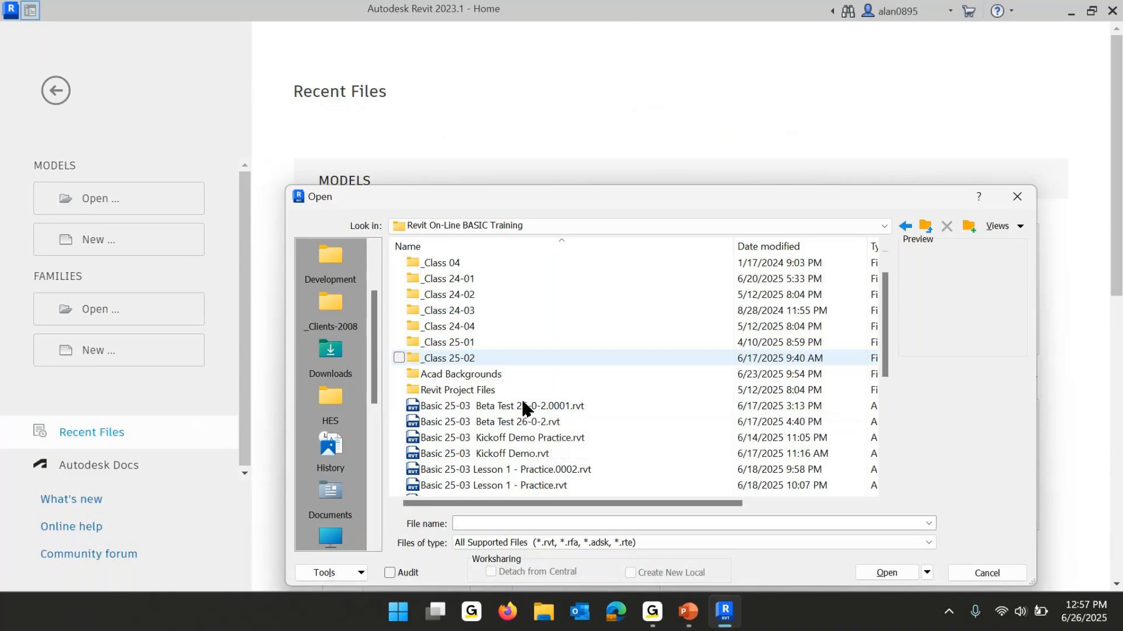
# Open the project file Basic 25-03 Lesson 3 with Pump - 2023.rvt.
pyautogui.scroll(-1, 660, 347)
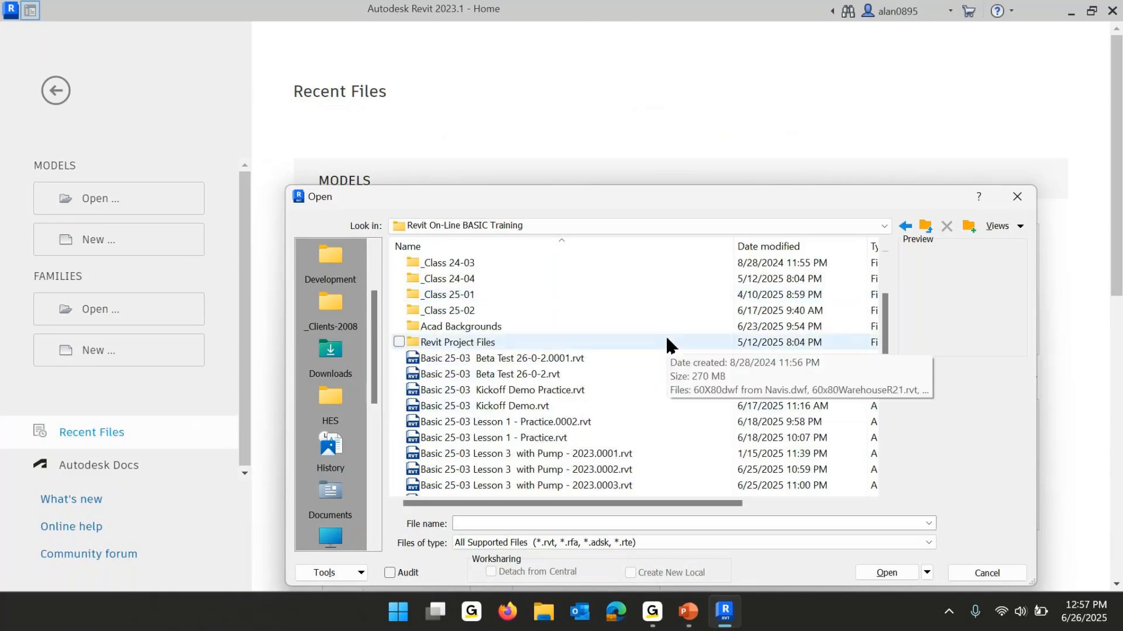
pyautogui.scroll(-4, 666, 342)
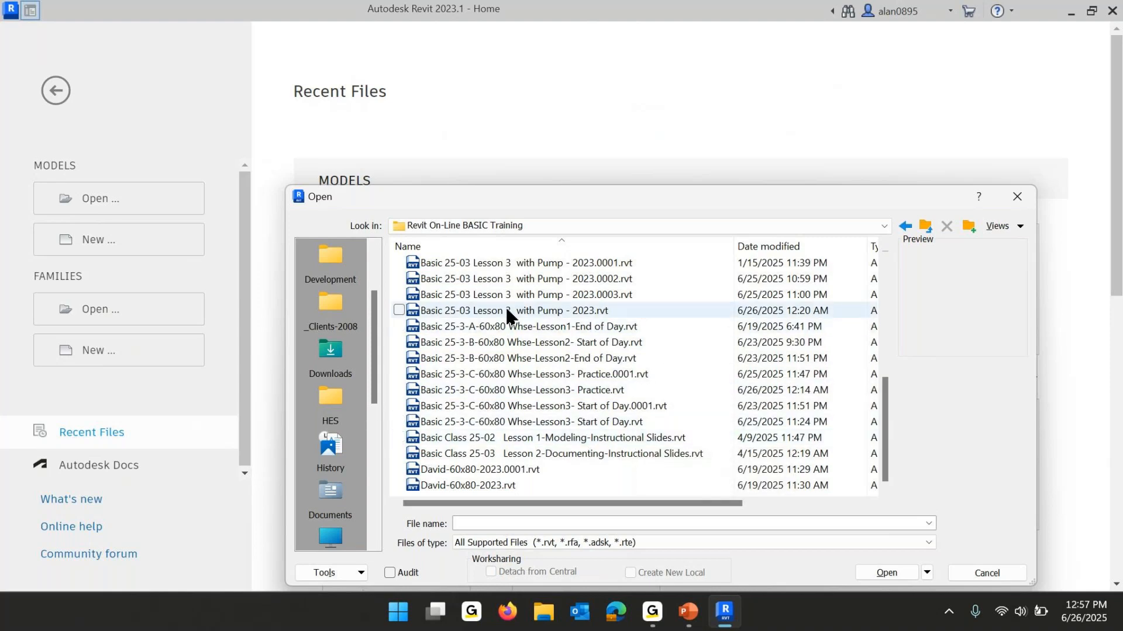
pyautogui.click(582, 309)
pyautogui.click(897, 574)
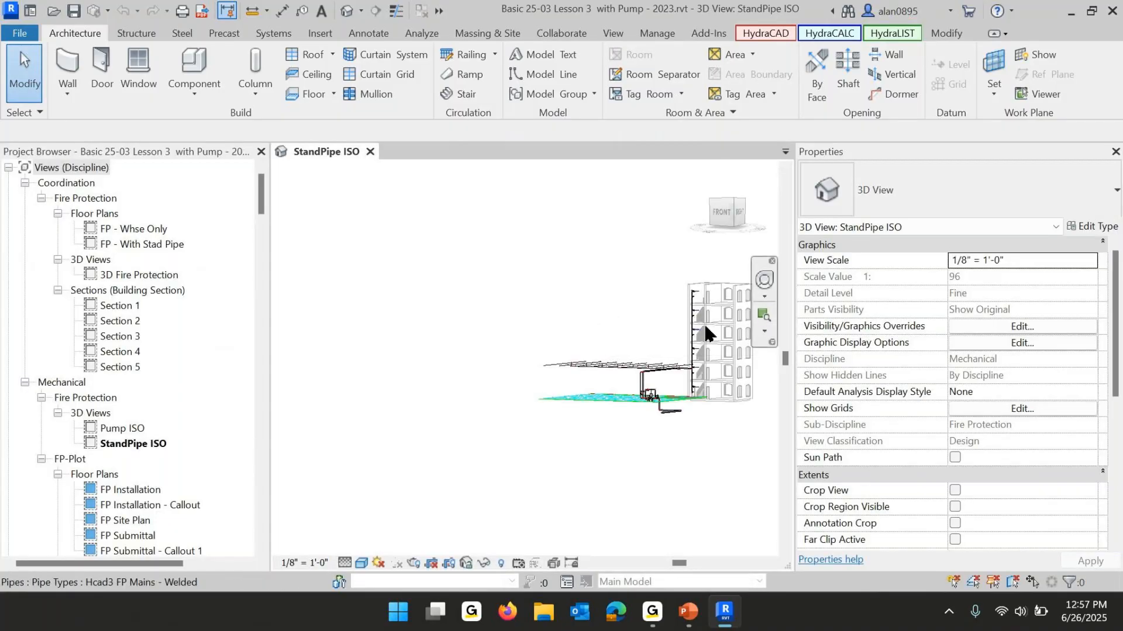
# Examine the fire pump assembly in the StandPipe ISO view, view slide 38 on Walker in PowerPoint, and return to Revit.
pyautogui.scroll(5, 579, 337)
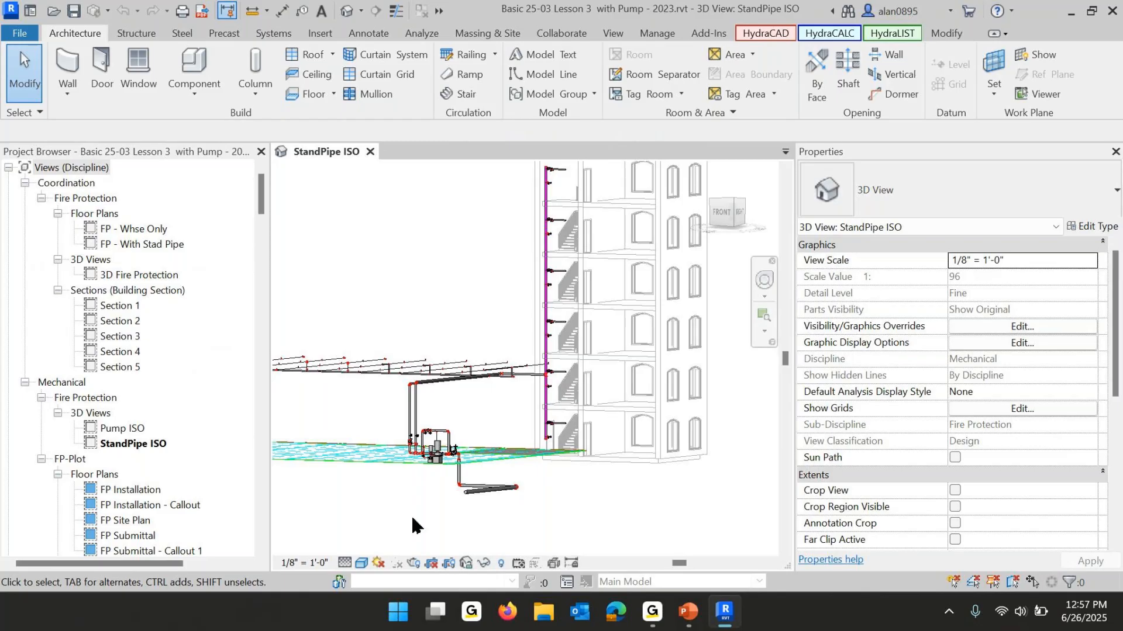
pyautogui.scroll(3, 409, 462)
pyautogui.scroll(2, 410, 462)
pyautogui.scroll(1, 473, 426)
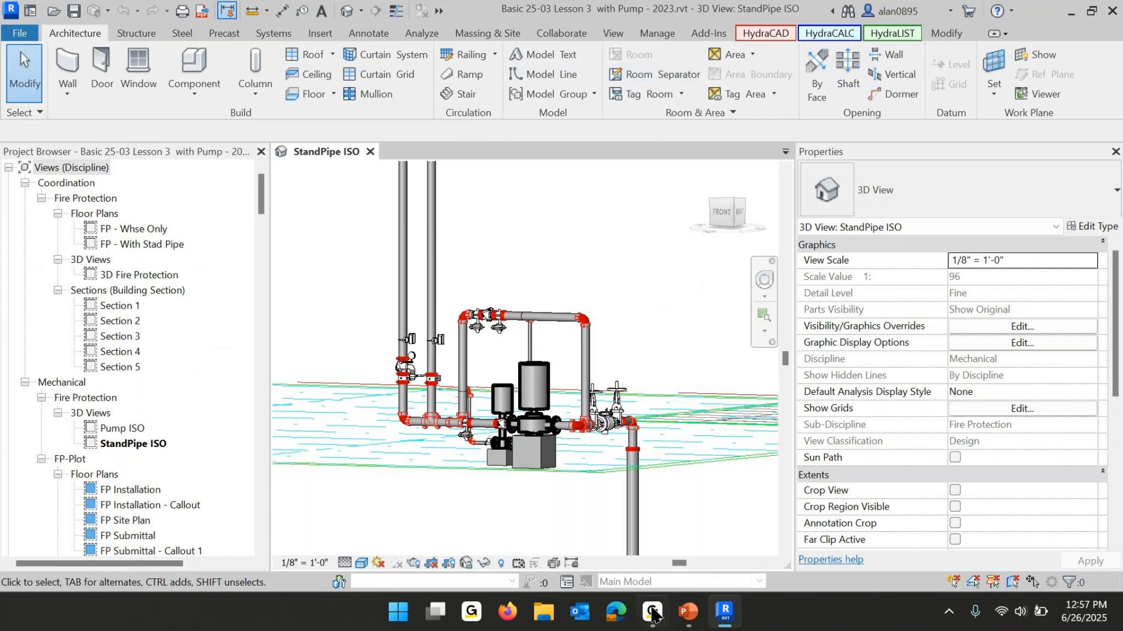
pyautogui.click(687, 615)
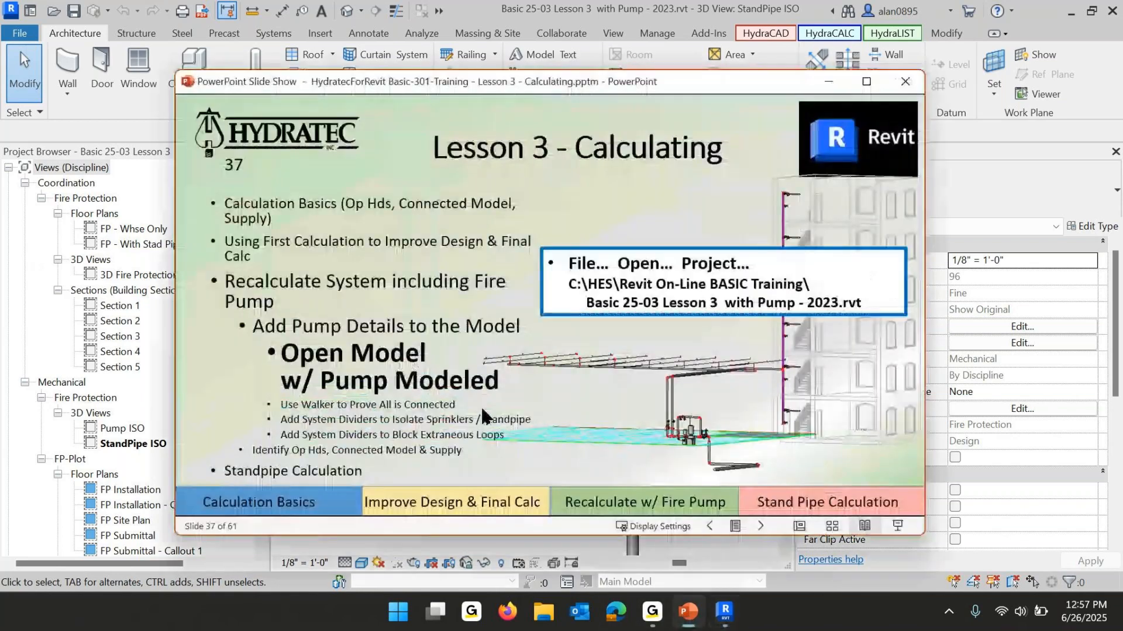
pyautogui.click(412, 404)
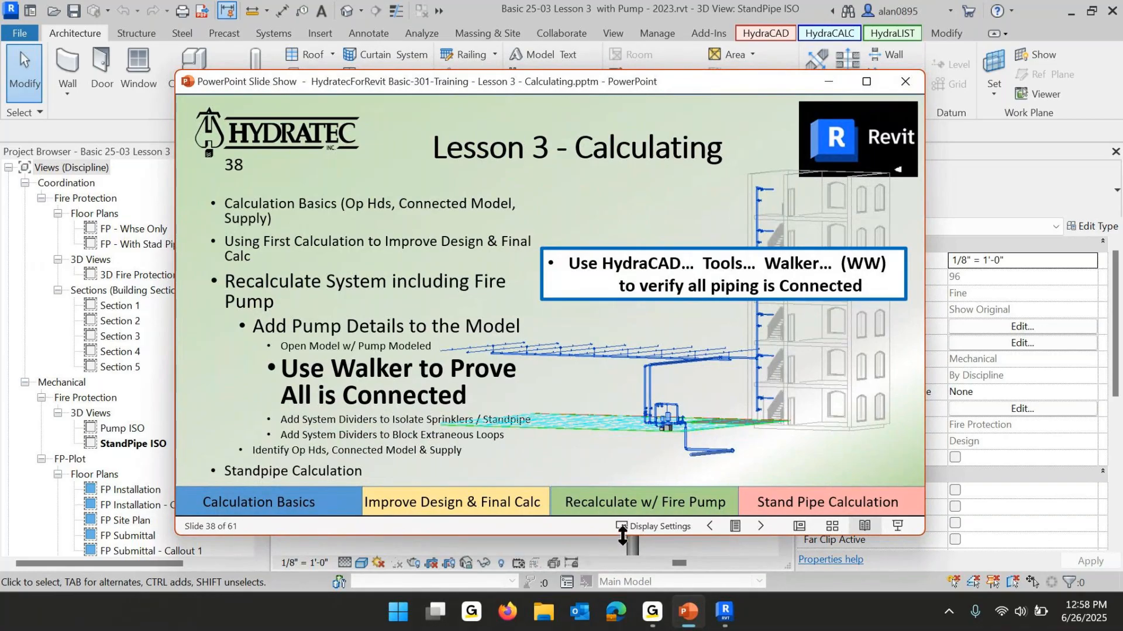
pyautogui.click(1063, 514)
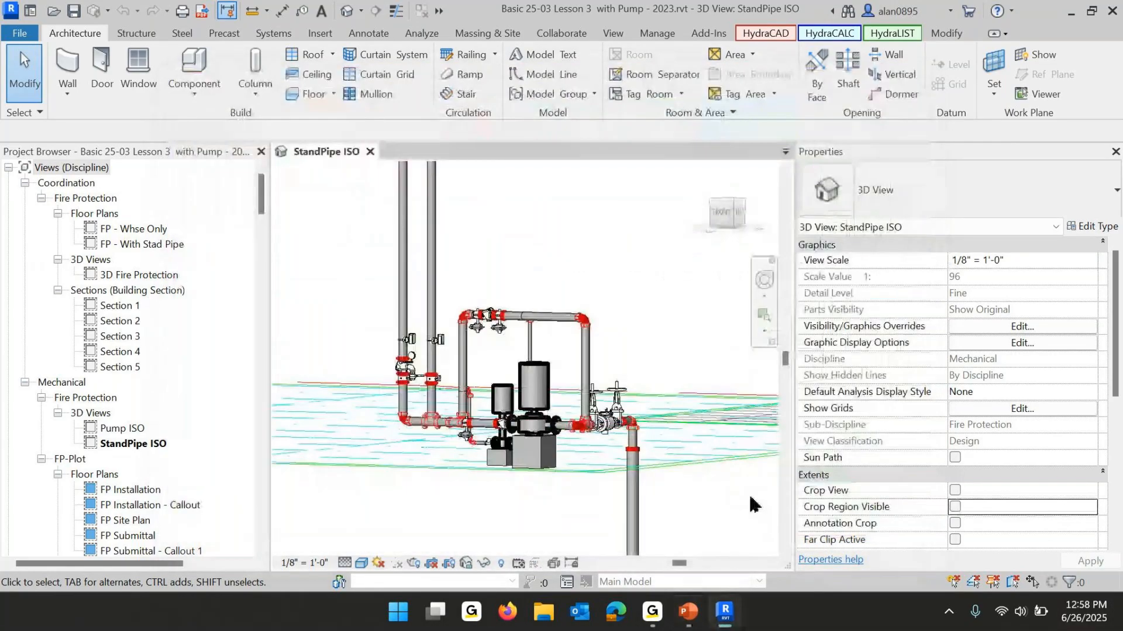
# Run Walker from the supply pipe below the fire pump and from each of the two risers to check the piping connections.
pyautogui.press('s')
pyautogui.click(634, 514)
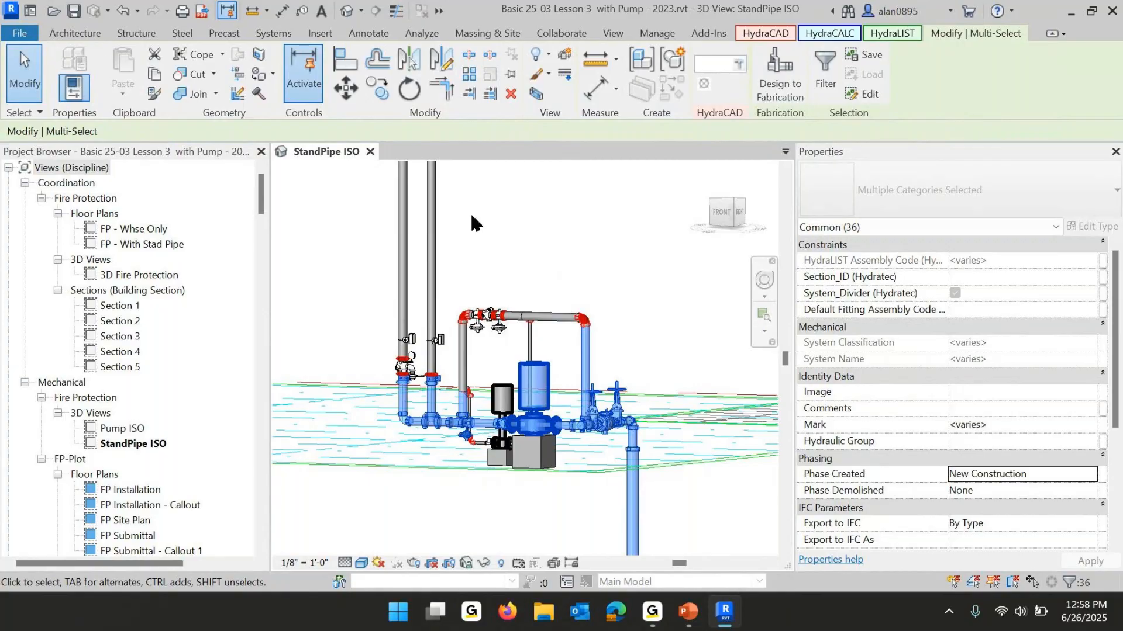
pyautogui.press('Return')
pyautogui.click(433, 221)
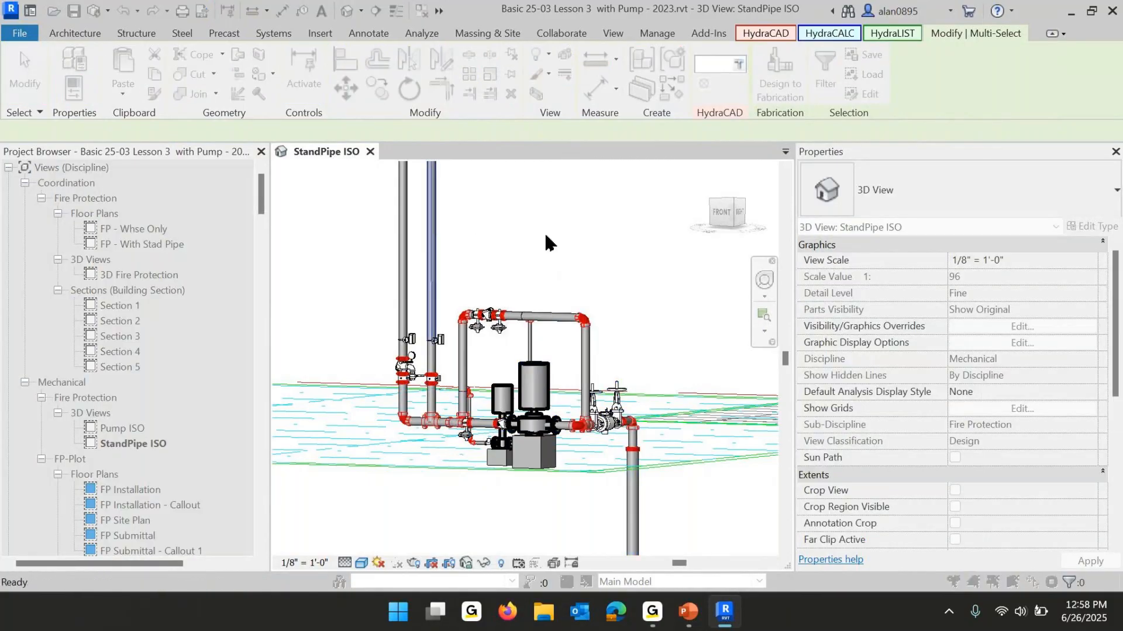
pyautogui.press('Return')
pyautogui.click(401, 233)
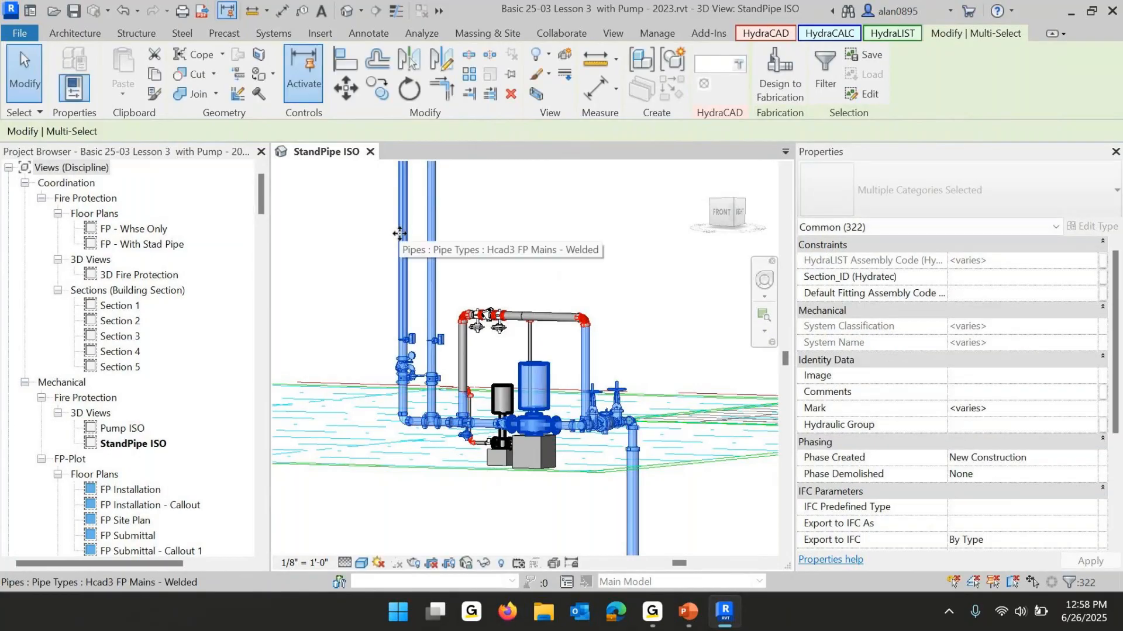
# Examine the walked piping across the sprinkler system, standpipe and fire pump for connectivity.
pyautogui.scroll(-2, 519, 292)
pyautogui.scroll(-1, 519, 285)
pyautogui.moveTo(520, 284); pyautogui.dragTo(517, 374, button='middle')
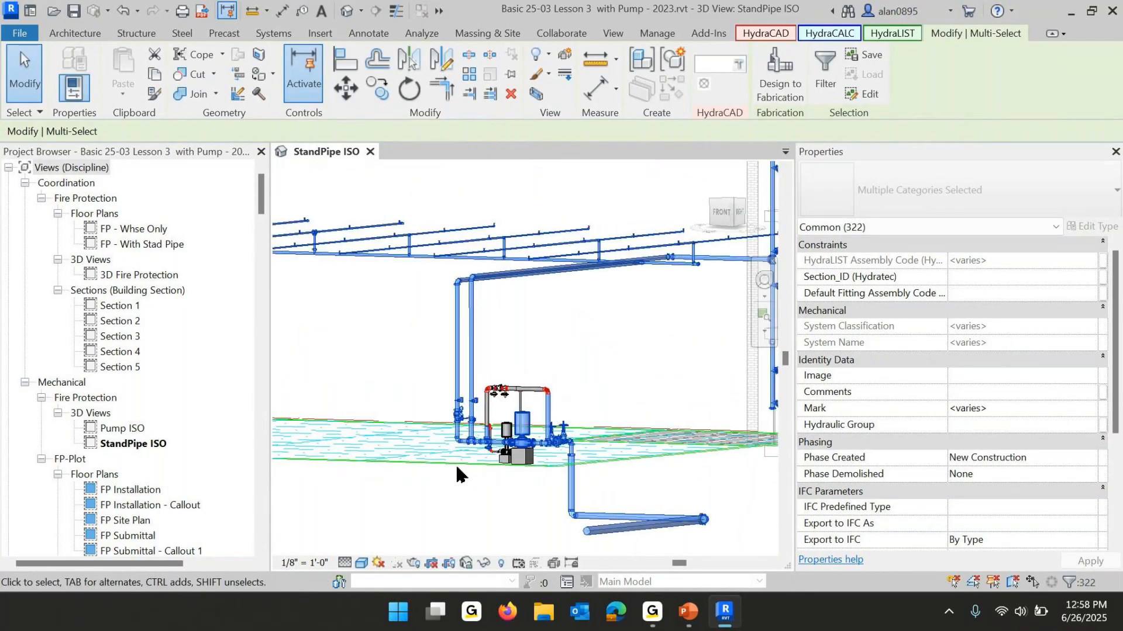
pyautogui.scroll(-1, 595, 529)
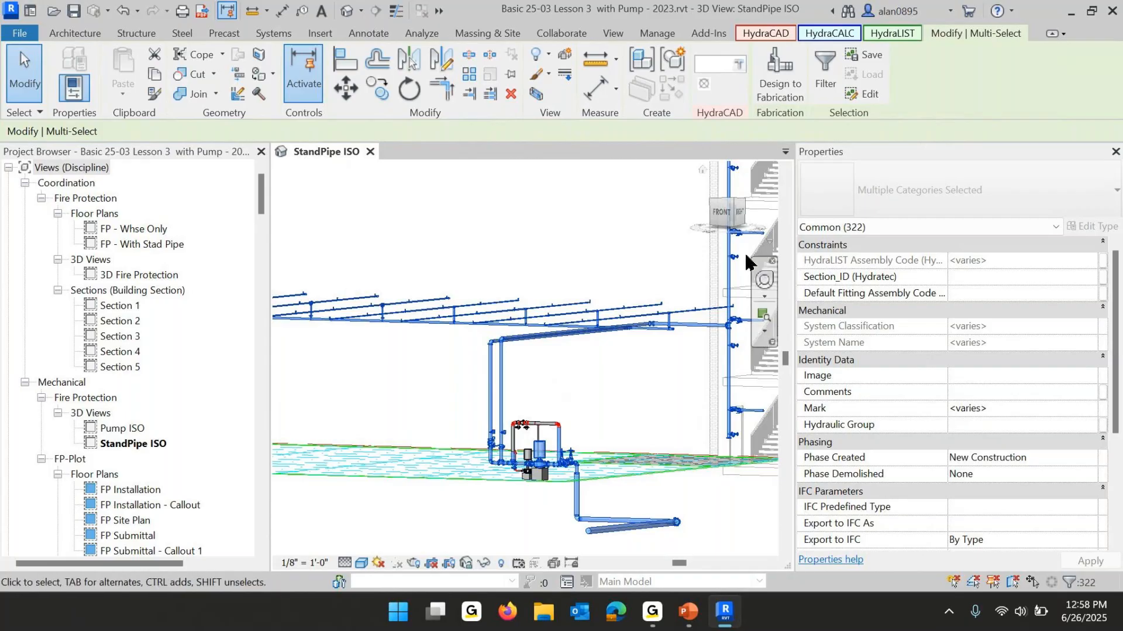
pyautogui.scroll(5, 500, 462)
pyautogui.scroll(4, 629, 285)
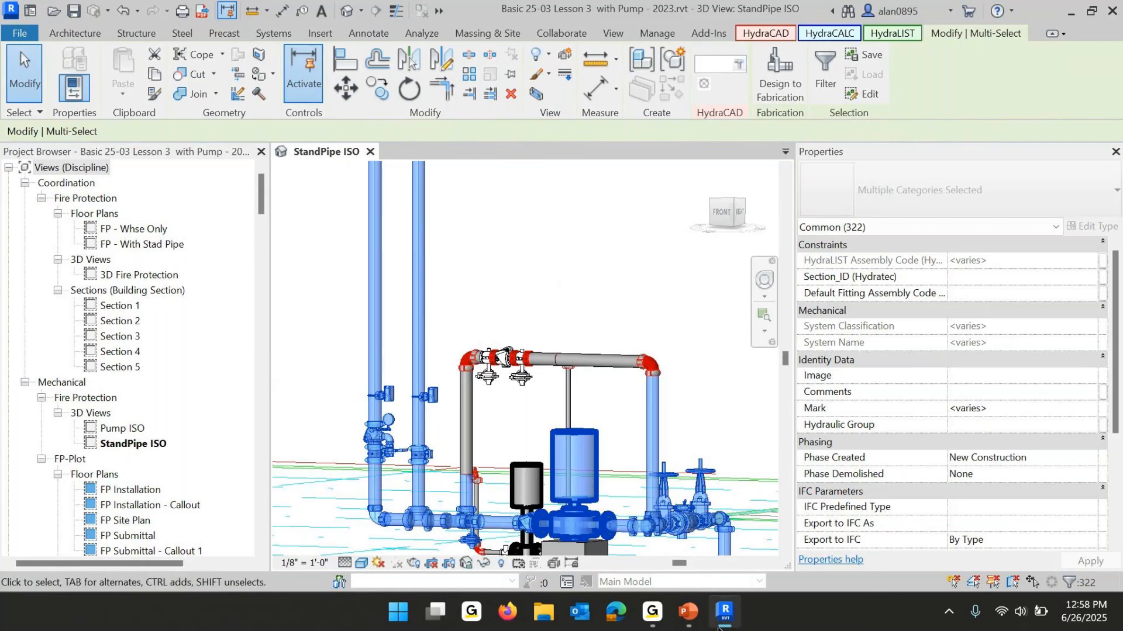
# Switch to PowerPoint, advance to slide 39 on adding system dividers, and return to Revit.
pyautogui.moveTo(725, 621)
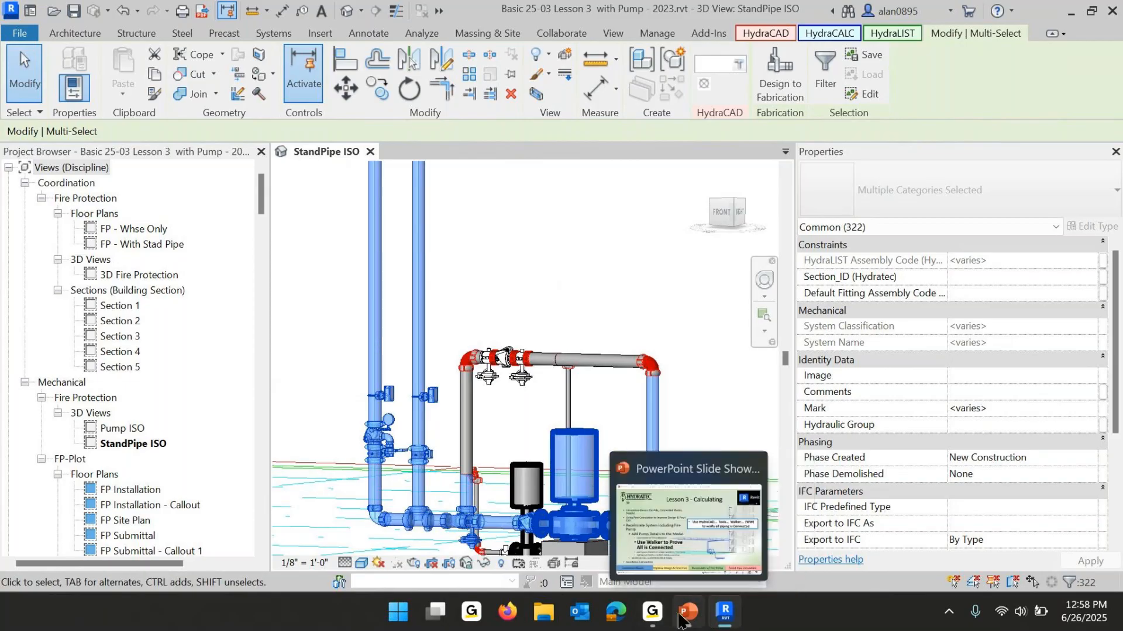
pyautogui.click(688, 611)
pyautogui.click(593, 450)
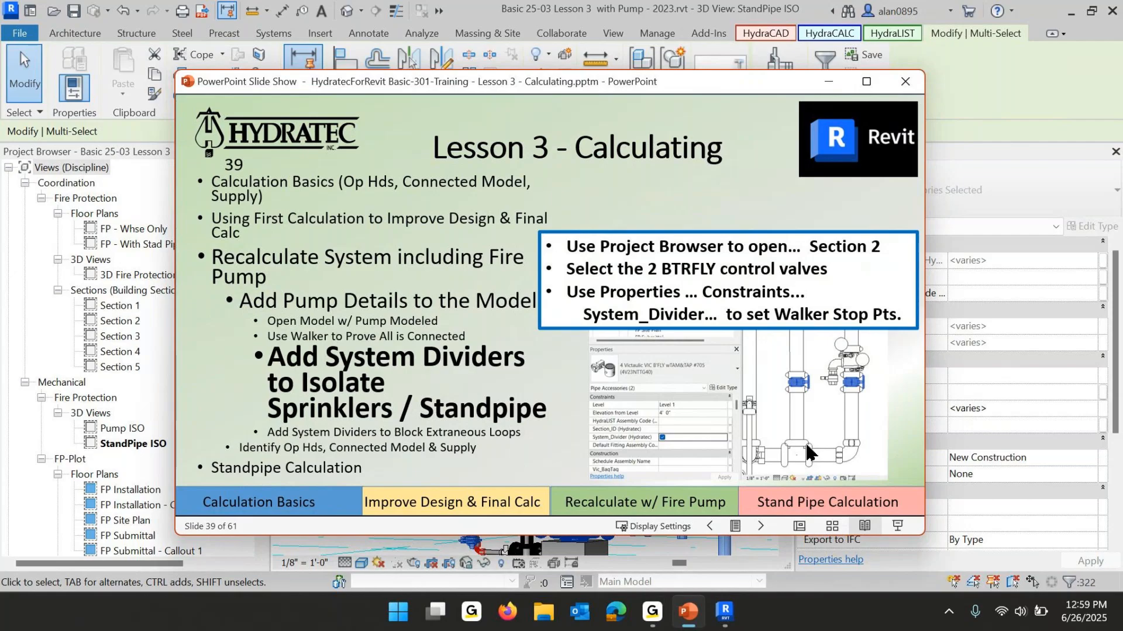
pyautogui.click(684, 555)
# Turn off System_Divider (Hydratec) for the two 4" Victaulic butterfly control valves on the sprinkler and standpipe risers.
pyautogui.scroll(5, 403, 447)
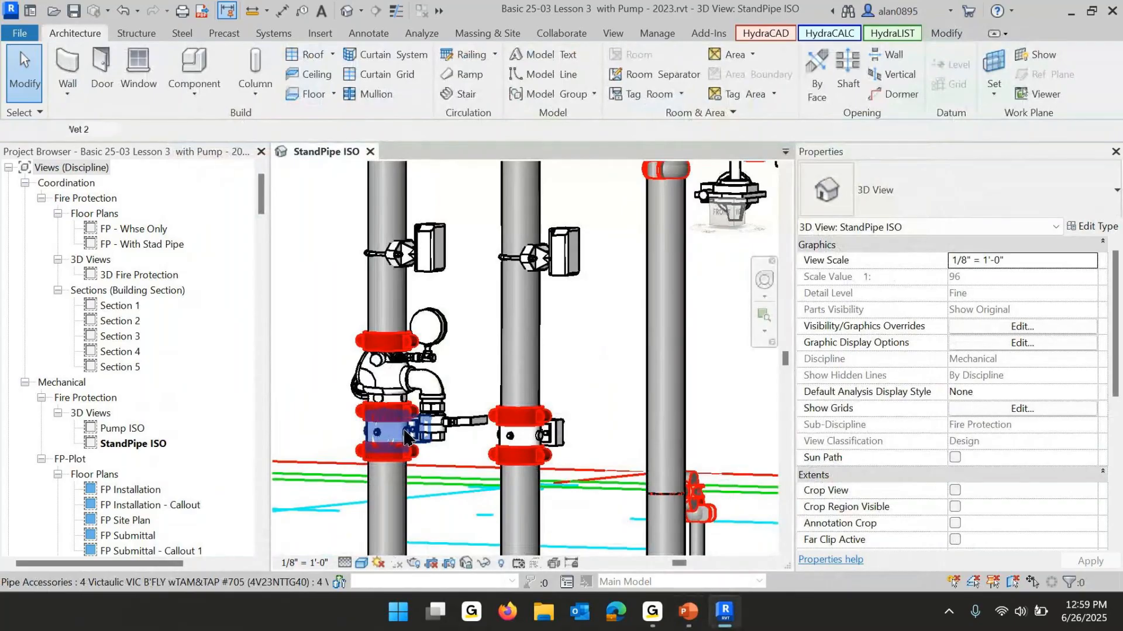
pyautogui.click(402, 438)
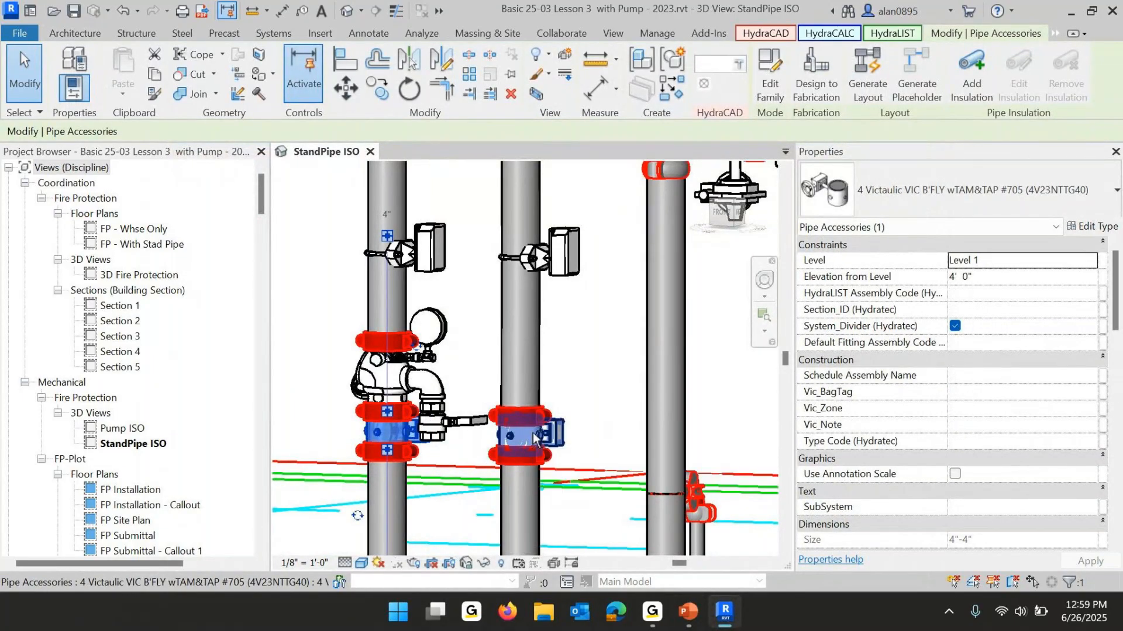
pyautogui.keyDown('ctrl'); pyautogui.click(531, 434); pyautogui.keyUp('ctrl')
pyautogui.keyDown('ctrl'); pyautogui.click(532, 433); pyautogui.keyUp('ctrl')
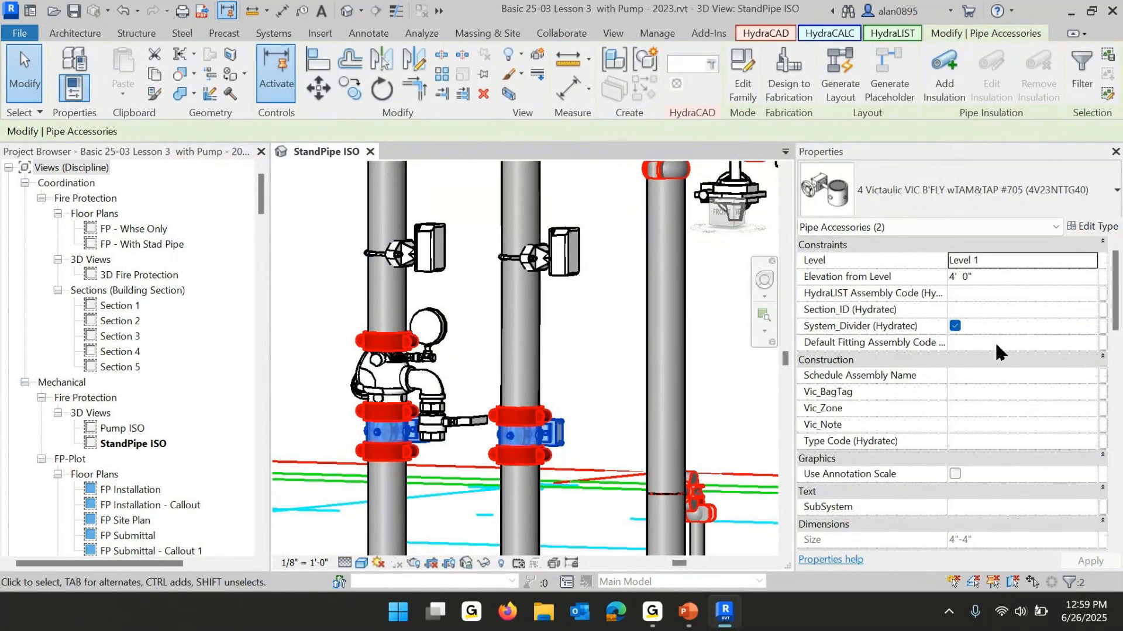
pyautogui.click(956, 328)
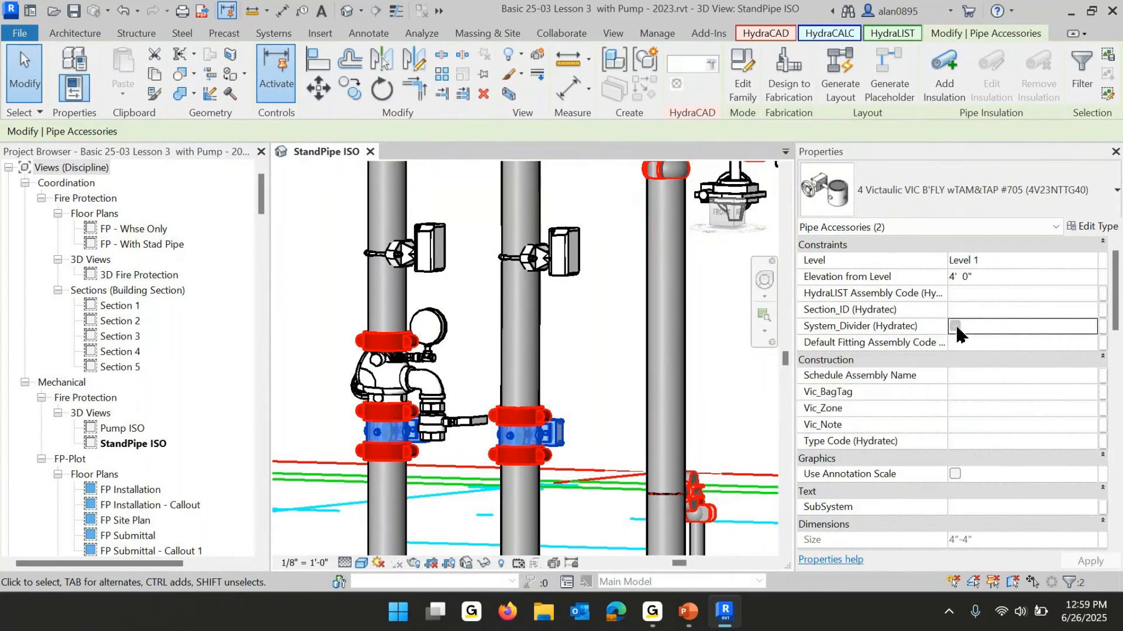
pyautogui.click(757, 379)
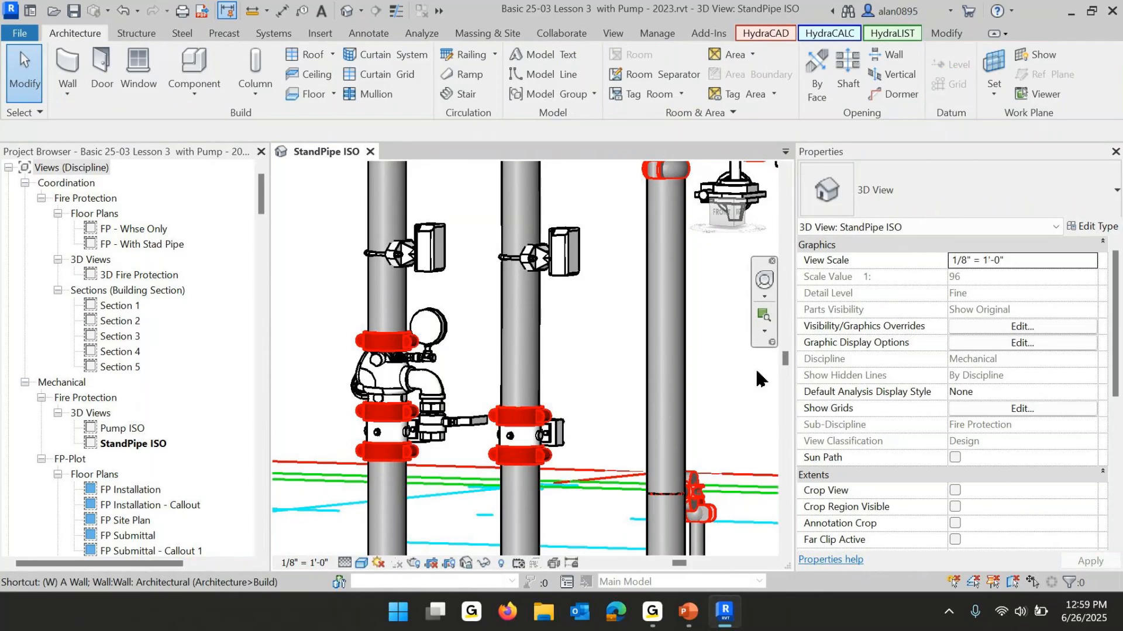
# Run Walker from the pump bypass pipe, cancel that selection, and walk from the riser above its butterfly valve to check connectivity through both valves.
pyautogui.click(689, 322)
pyautogui.scroll(-4, 696, 325)
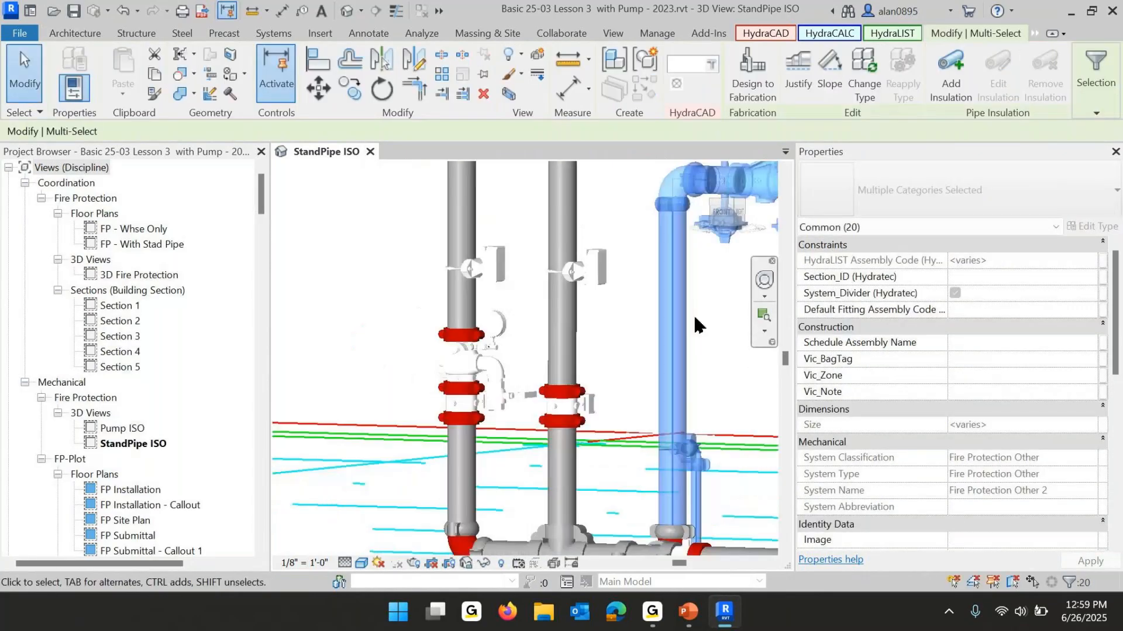
pyautogui.press('Escape')
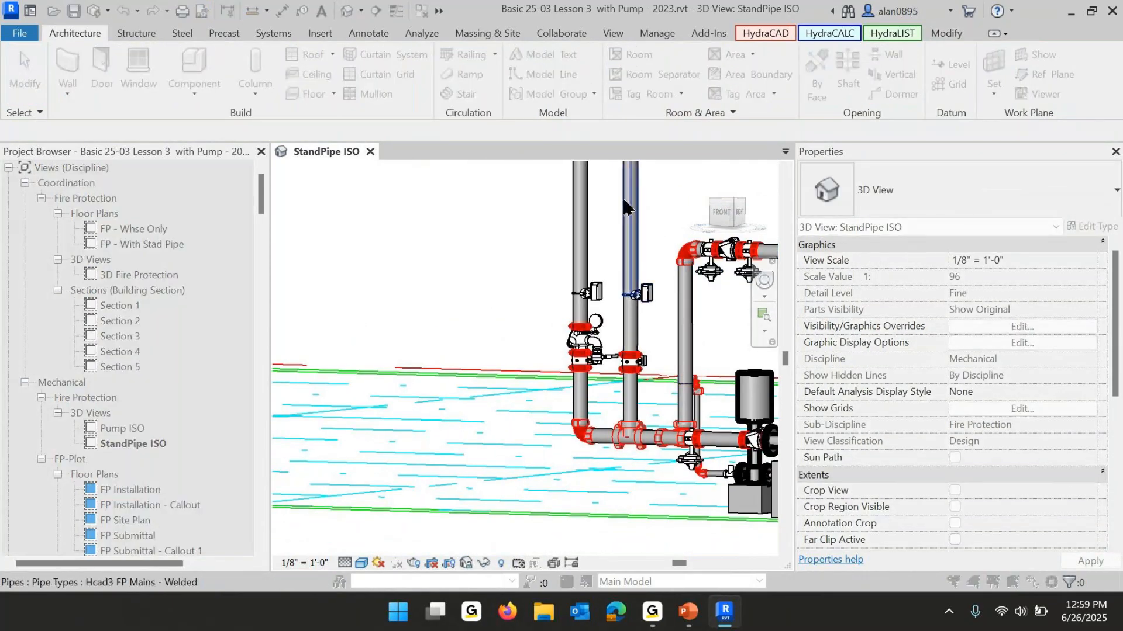
pyautogui.click(630, 274)
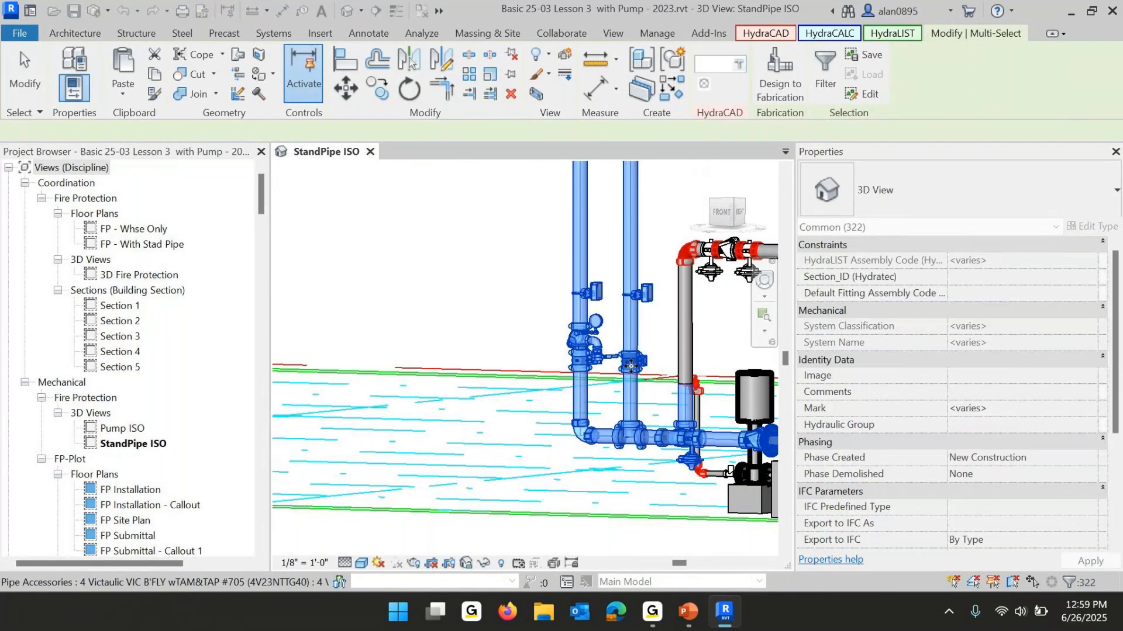
pyautogui.scroll(-3, 624, 316)
pyautogui.scroll(-2, 534, 315)
pyautogui.moveTo(596, 414); pyautogui.dragTo(642, 226, button='middle')
pyautogui.scroll(2, 488, 310)
pyautogui.scroll(5, 488, 310)
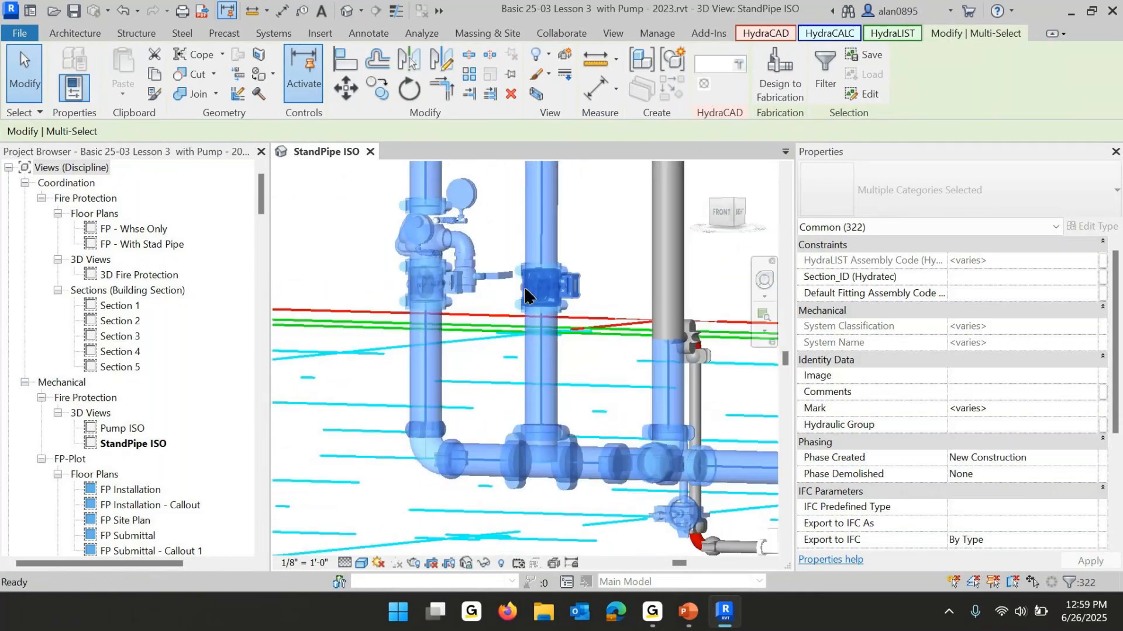
pyautogui.press('Escape')
# Turn on System_Divider (Hydratec) for the two 4" Victaulic butterfly control valves on the sprinkler and standpipe risers.
pyautogui.click(572, 285)
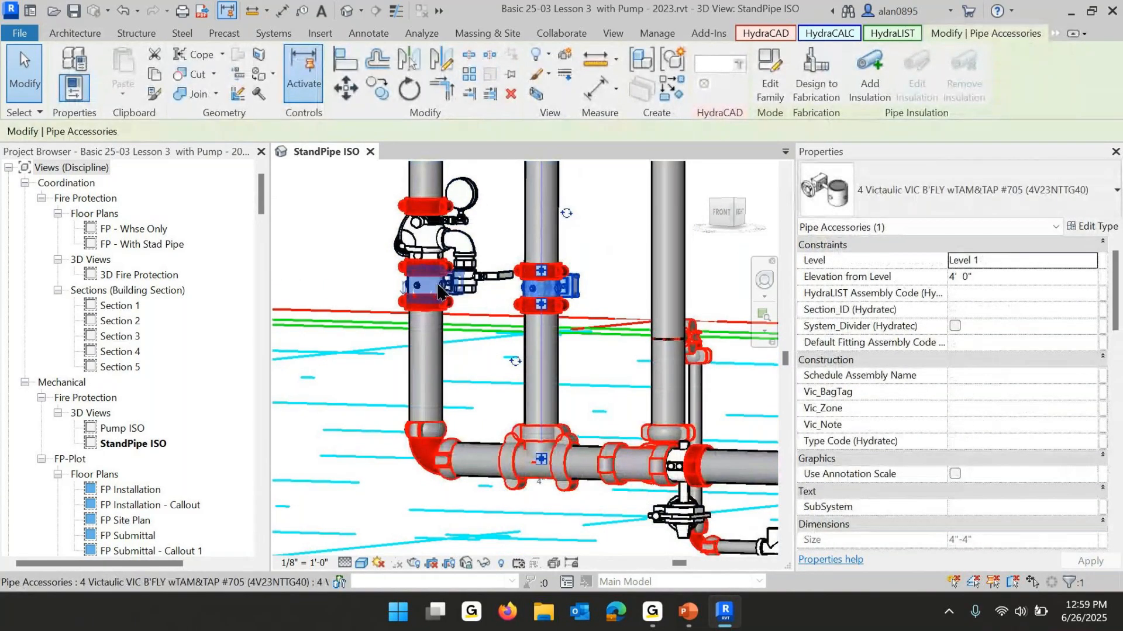
pyautogui.keyDown('ctrl'); pyautogui.click(438, 290); pyautogui.keyUp('ctrl')
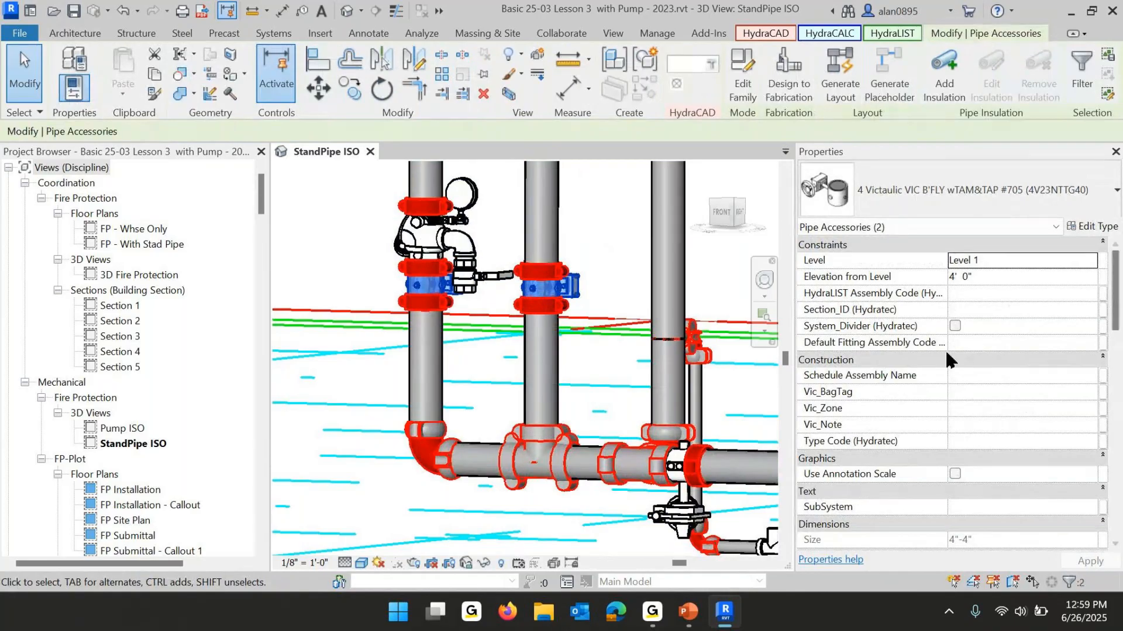
pyautogui.click(954, 326)
pyautogui.press('Escape')
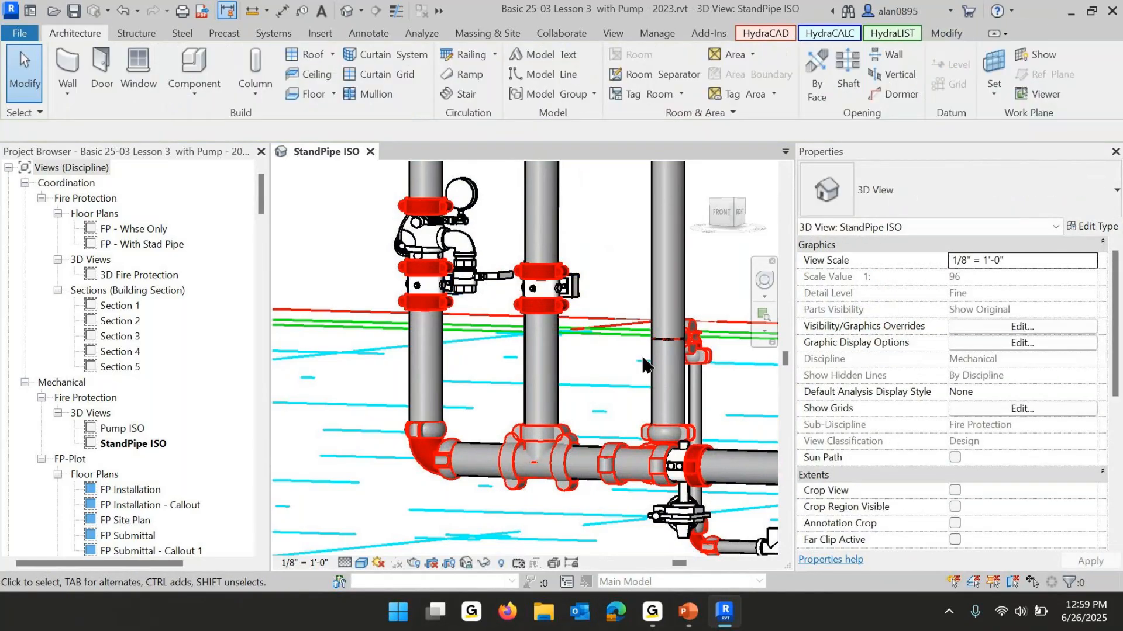
# Switch to PowerPoint, advance to slide 40 on blocking extraneous loops, and return to the fire pump piping in Revit.
pyautogui.click(689, 612)
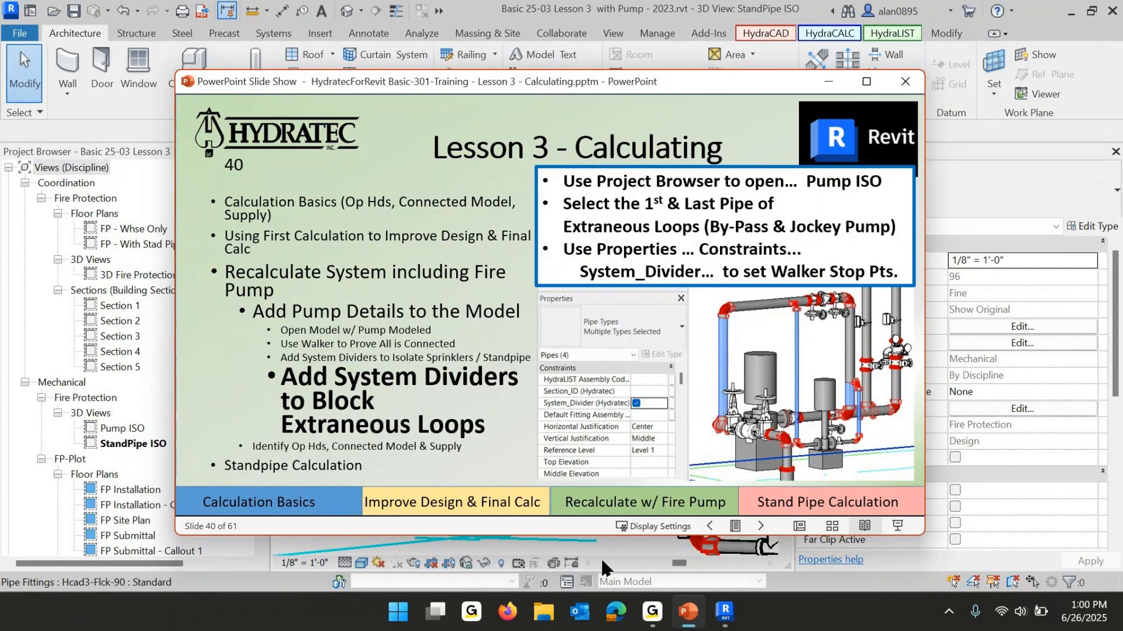
pyautogui.click(658, 555)
pyautogui.scroll(-1, 684, 512)
pyautogui.moveTo(684, 510); pyautogui.dragTo(492, 473, button='middle')
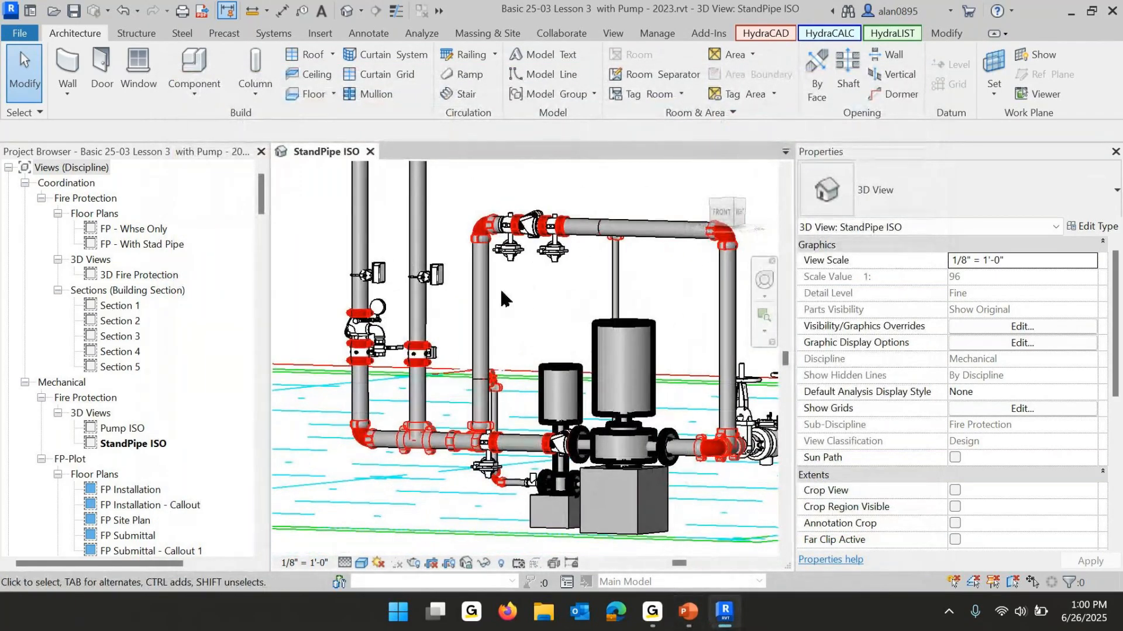
# Turn on System_Divider (Hydratec) for four pipes: the two vertical pump bypass pipes and the first and last jockey pump pipes.
pyautogui.click(472, 389)
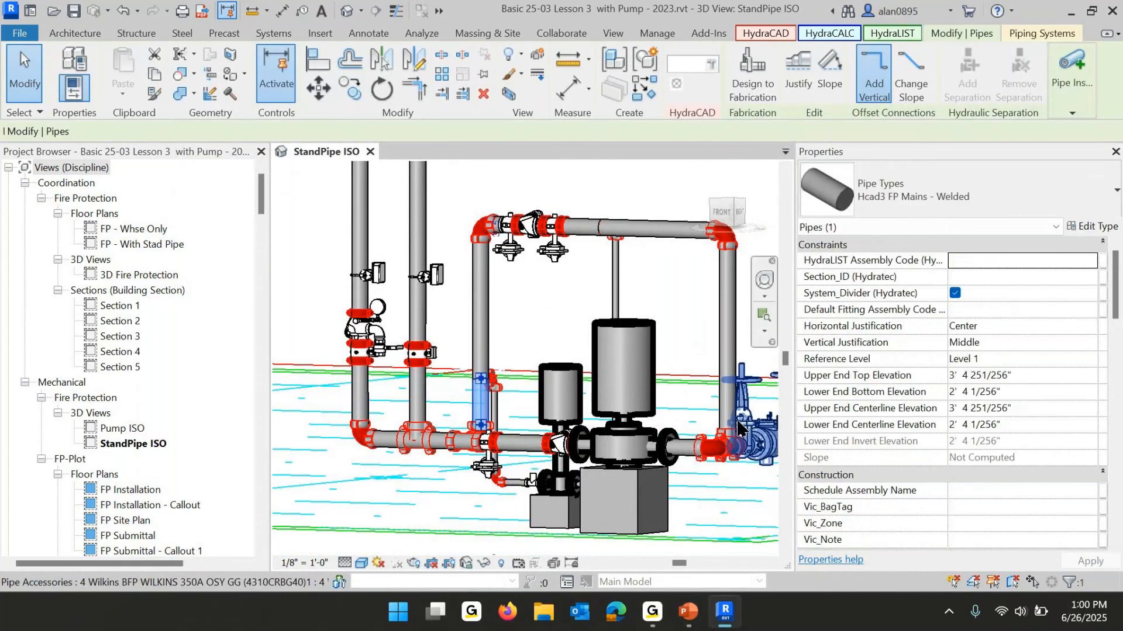
pyautogui.keyDown('ctrl'); pyautogui.click(727, 331); pyautogui.keyUp('ctrl')
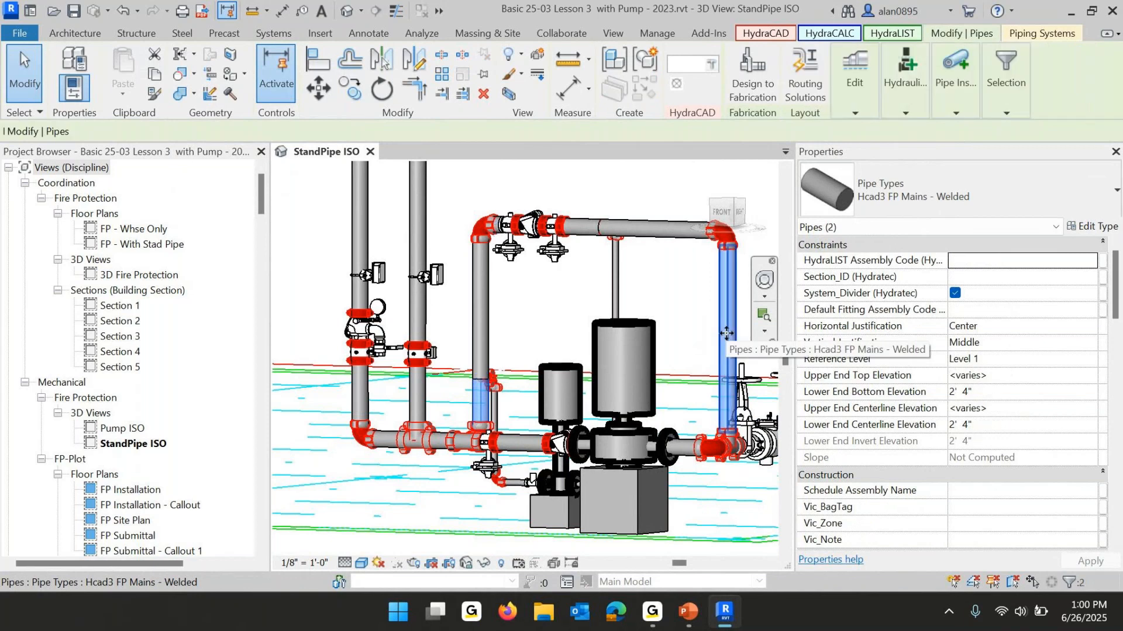
pyautogui.keyDown('ctrl'); pyautogui.click(615, 275); pyautogui.keyUp('ctrl')
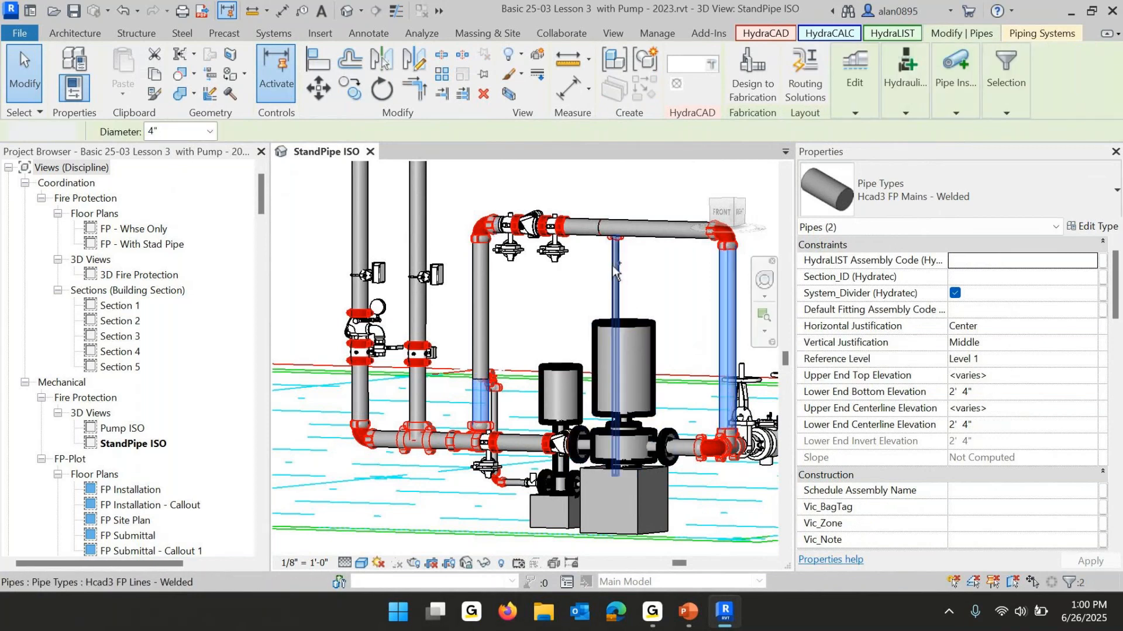
pyautogui.keyDown('ctrl'); pyautogui.click(517, 483); pyautogui.keyUp('ctrl')
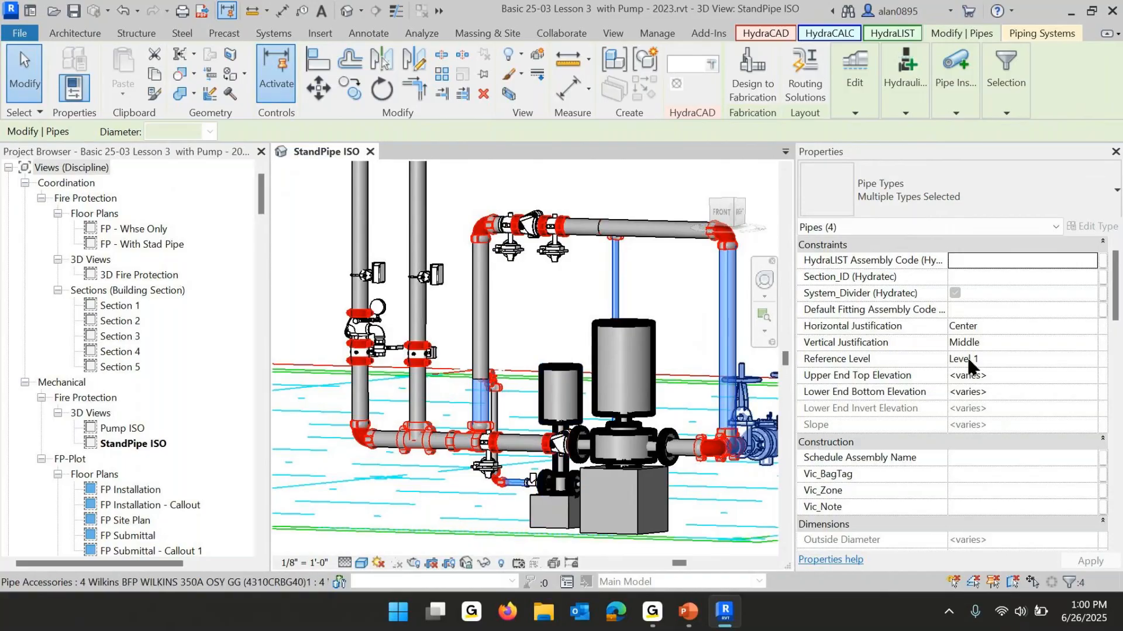
pyautogui.click(957, 296)
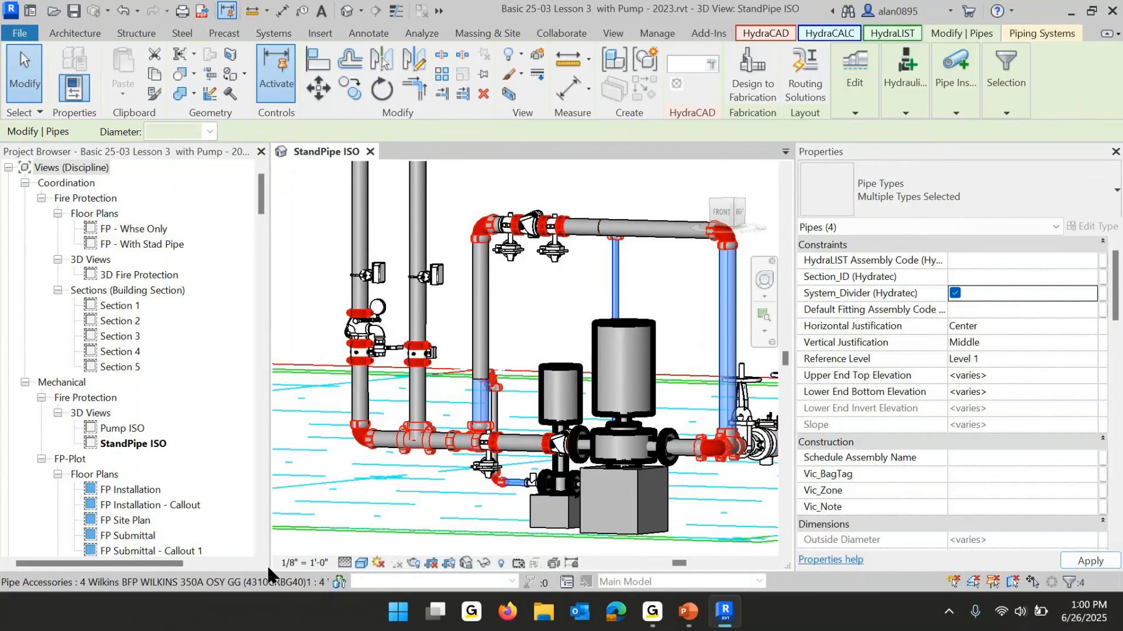
pyautogui.press('Escape')
# Walk from the vertical supply pipe below the backflow preventer to check that the system dividers isolate the pump piping.
pyautogui.scroll(-3, 391, 485)
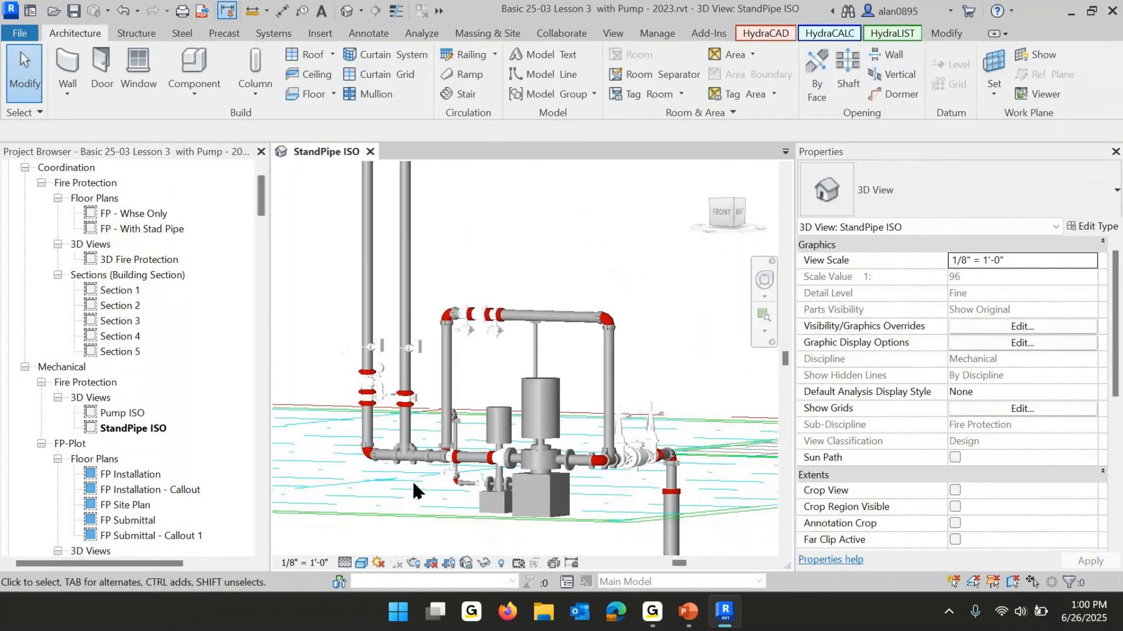
pyautogui.press('w')
pyautogui.press('s')
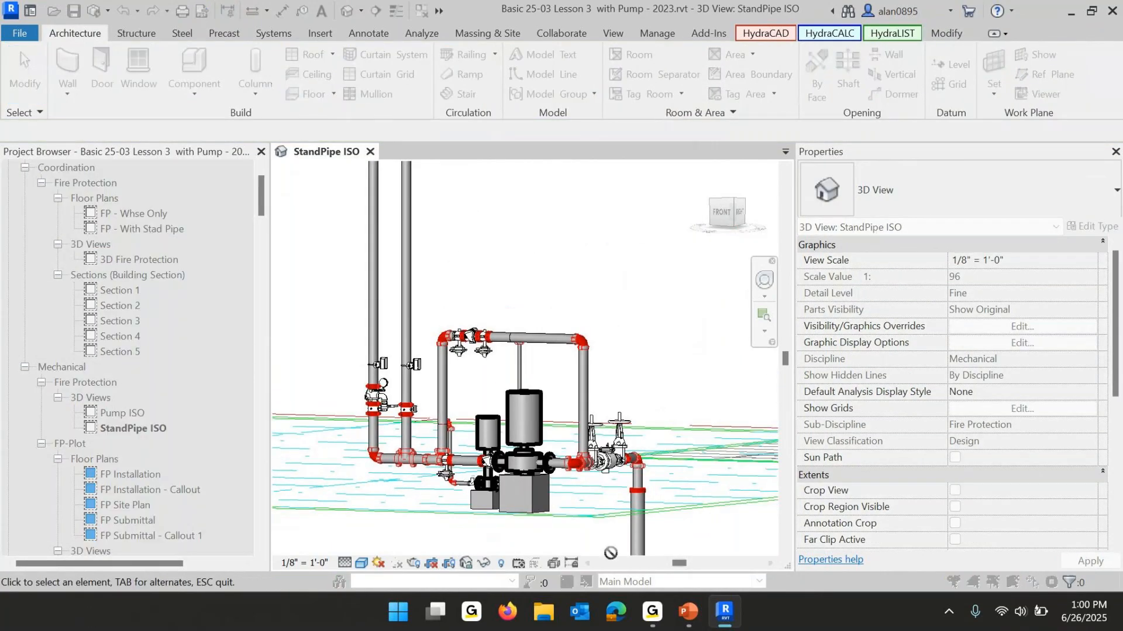
pyautogui.click(643, 522)
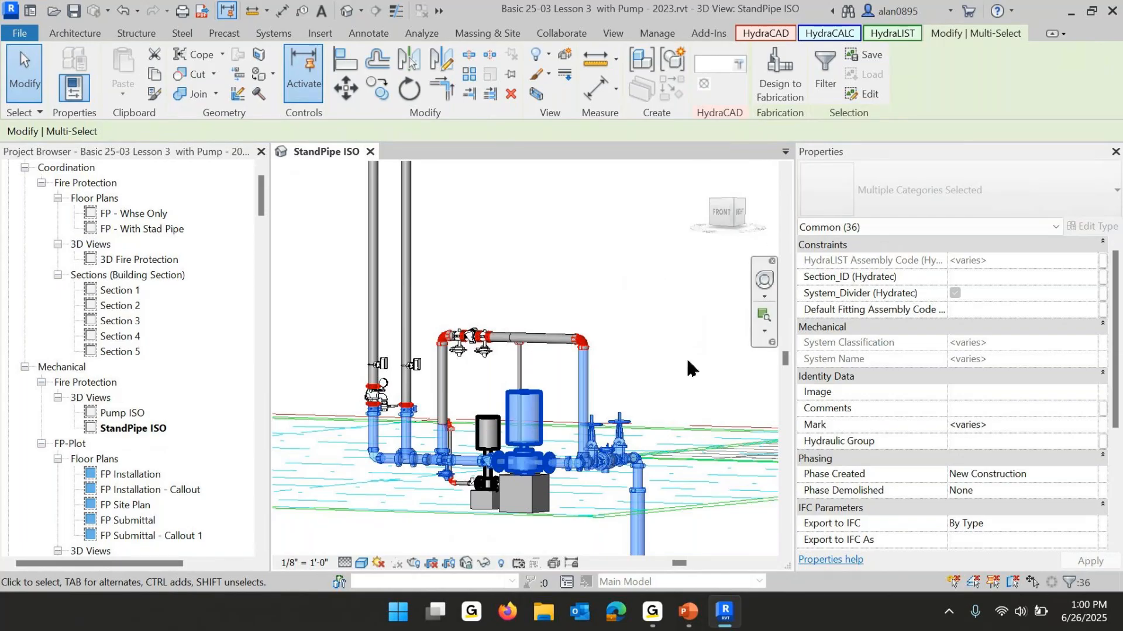
# Switch to PowerPoint, advance to slide 41 on operating heads, and return to Revit.
pyautogui.click(690, 613)
pyautogui.click(436, 282)
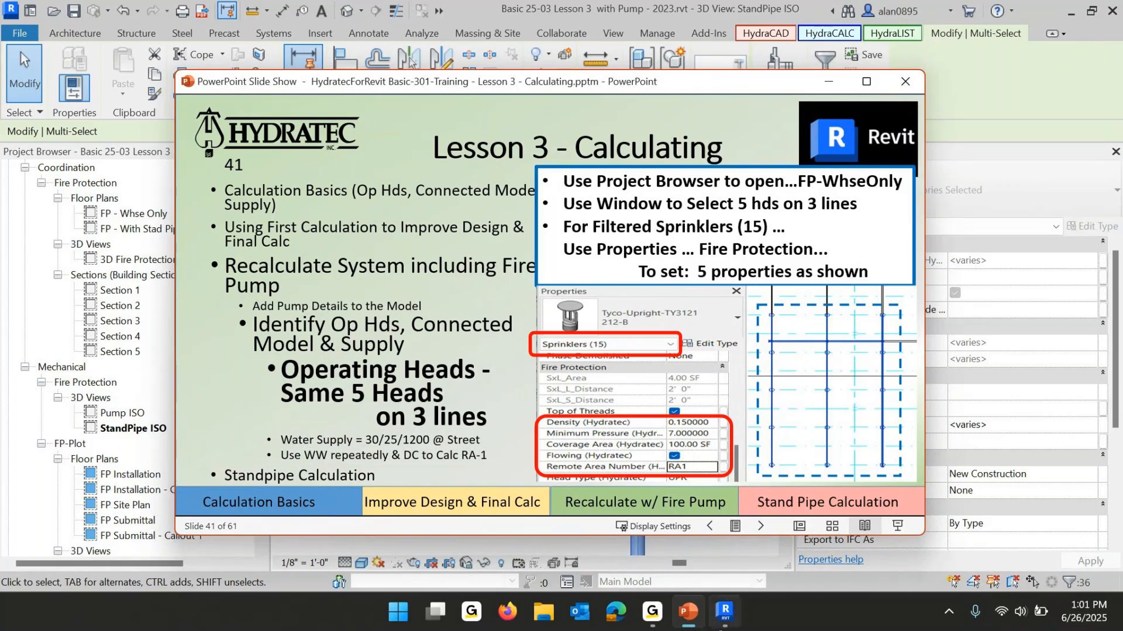
pyautogui.click(685, 614)
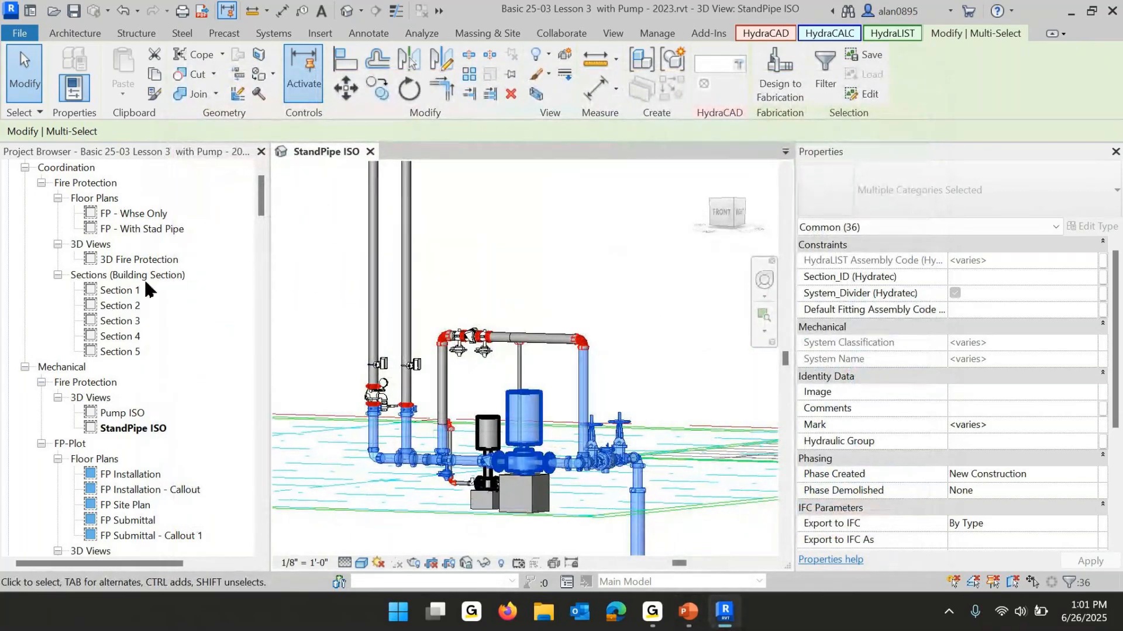
# Open and close the 3D Fire Protection view, and open the FP Installation and FP Submittal floor plans.
pyautogui.doubleClick(117, 261)
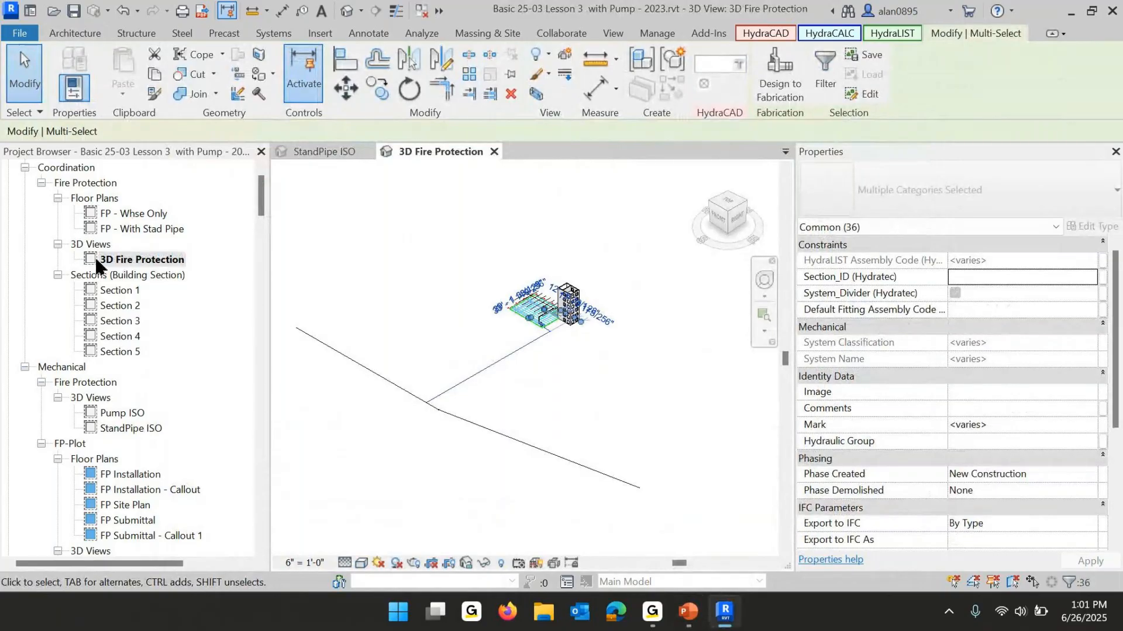
pyautogui.click(495, 152)
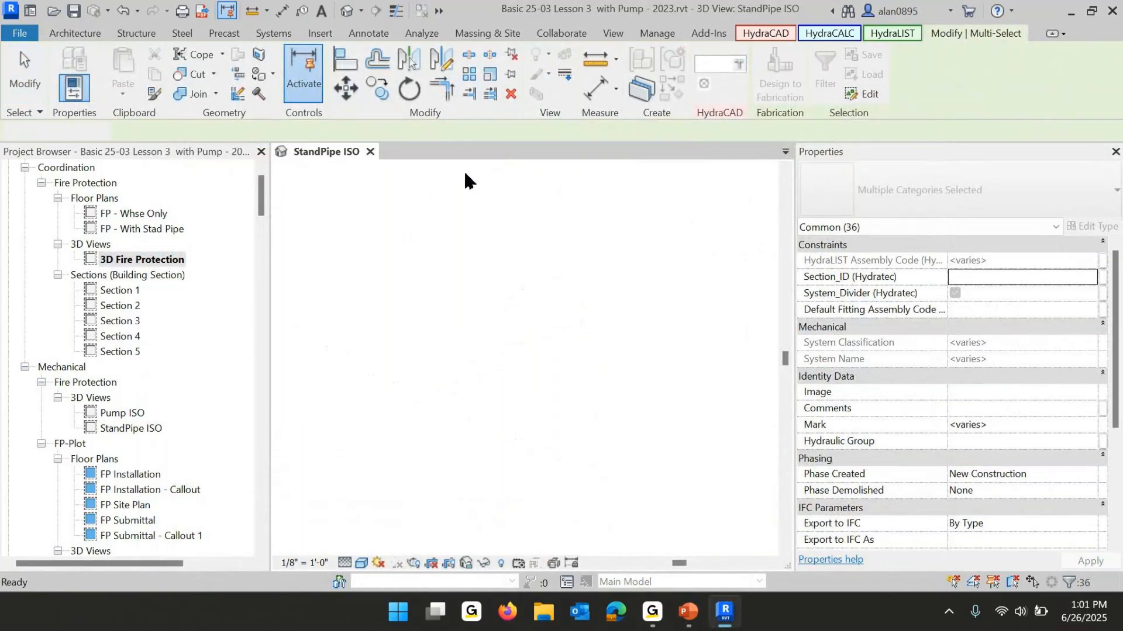
pyautogui.click(138, 474)
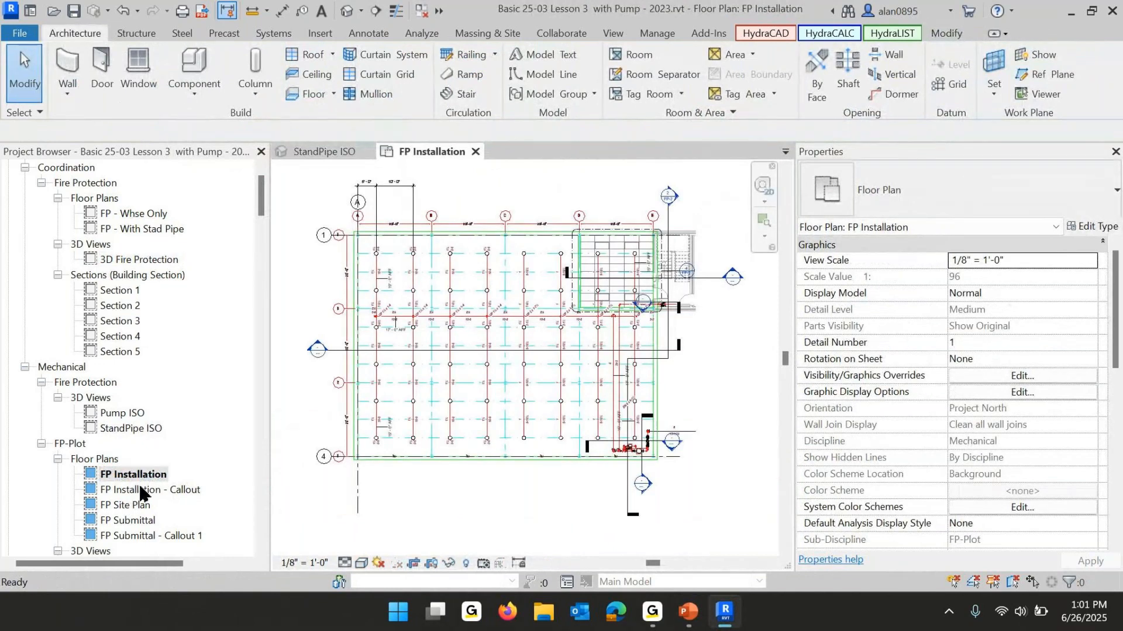
pyautogui.click(128, 522)
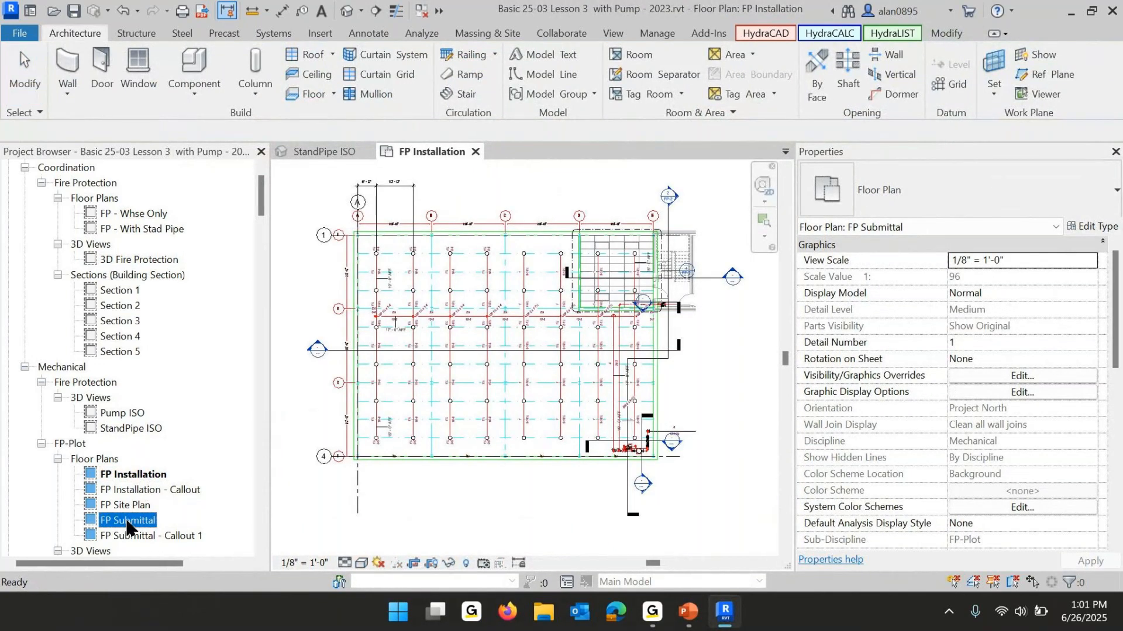
pyautogui.doubleClick(129, 523)
# Window-select five heads on three lines, filter to Sprinklers, examine their Fire Protection calculation properties, and clear the selection.
pyautogui.moveTo(324, 274); pyautogui.dragTo(462, 473)
pyautogui.click(870, 227)
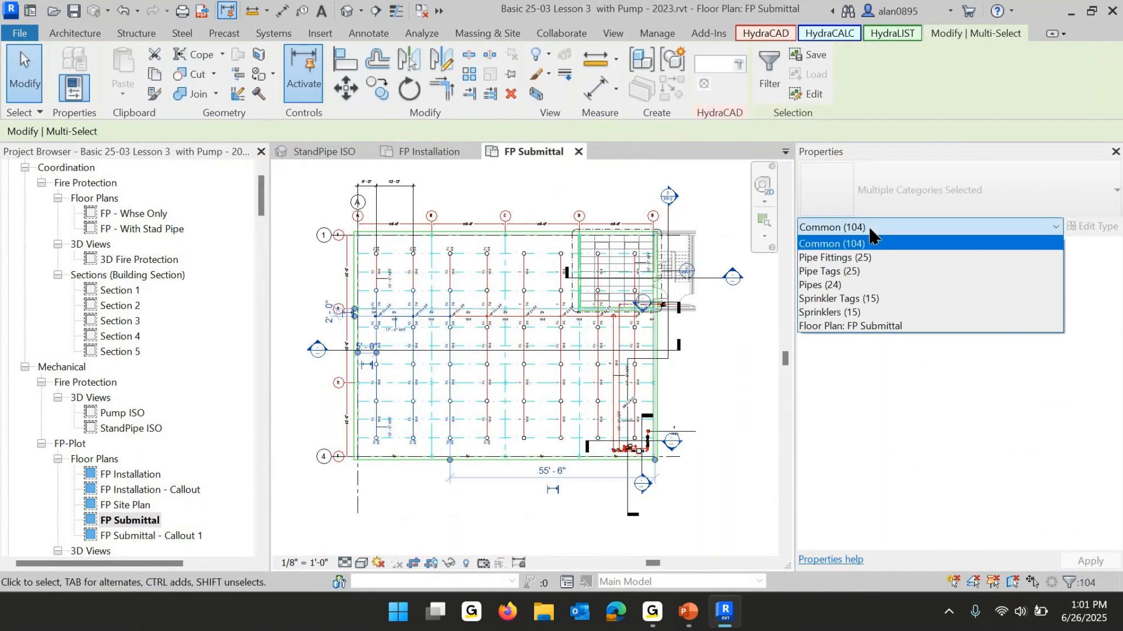
pyautogui.click(859, 314)
pyautogui.scroll(-10, 930, 360)
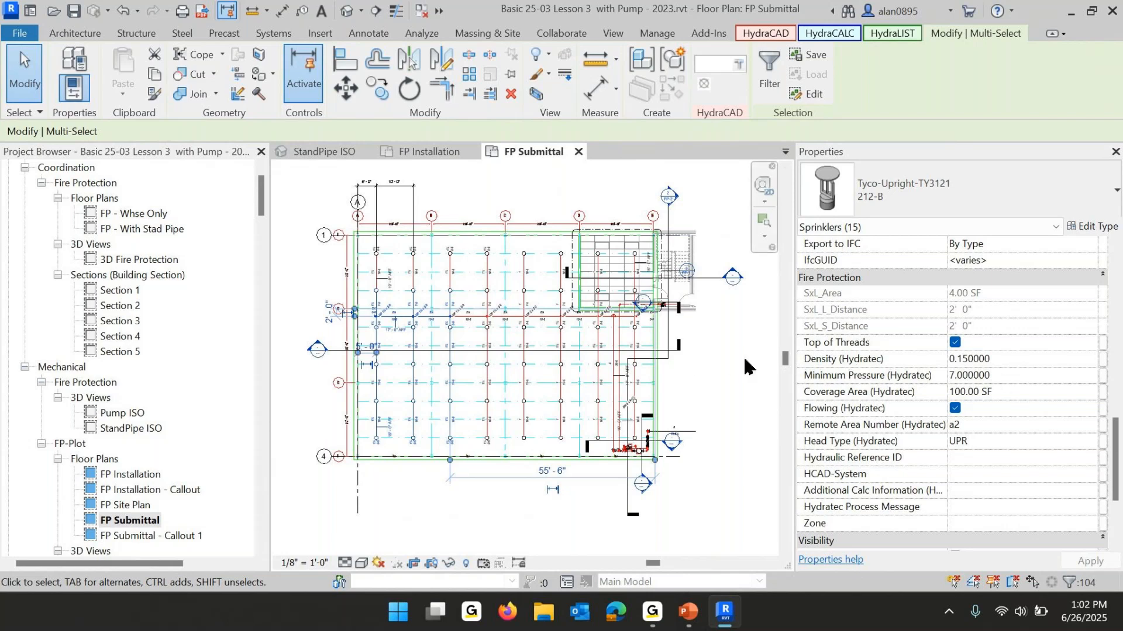
pyautogui.click(722, 371)
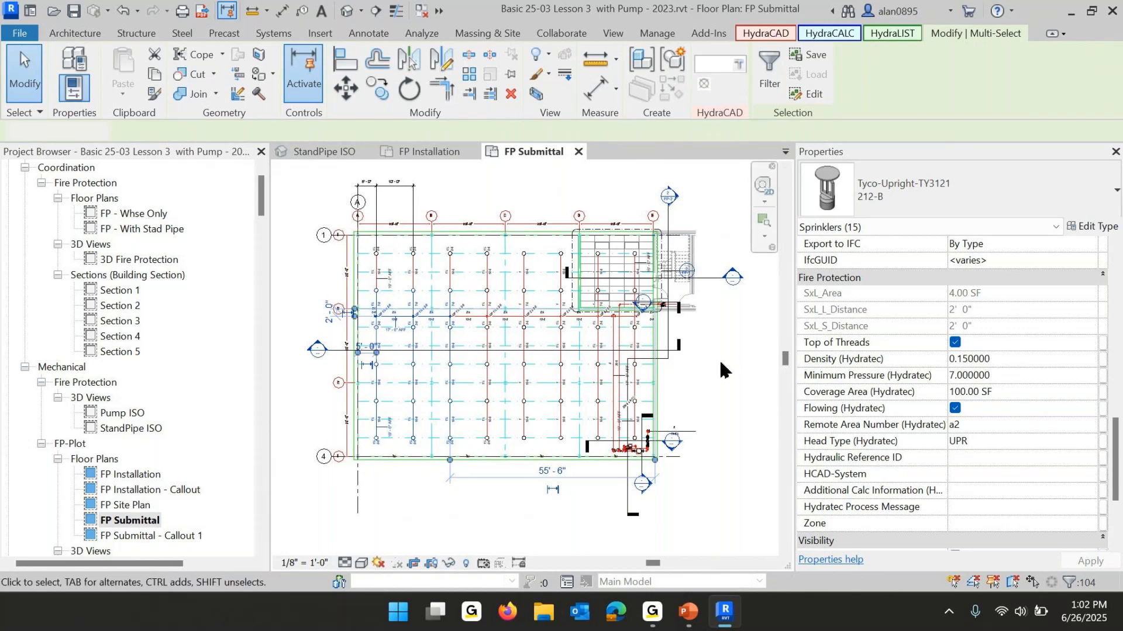
# Switch to PowerPoint, advance to slide 42 on the water supply at the street tee, and return to Revit.
pyautogui.click(688, 611)
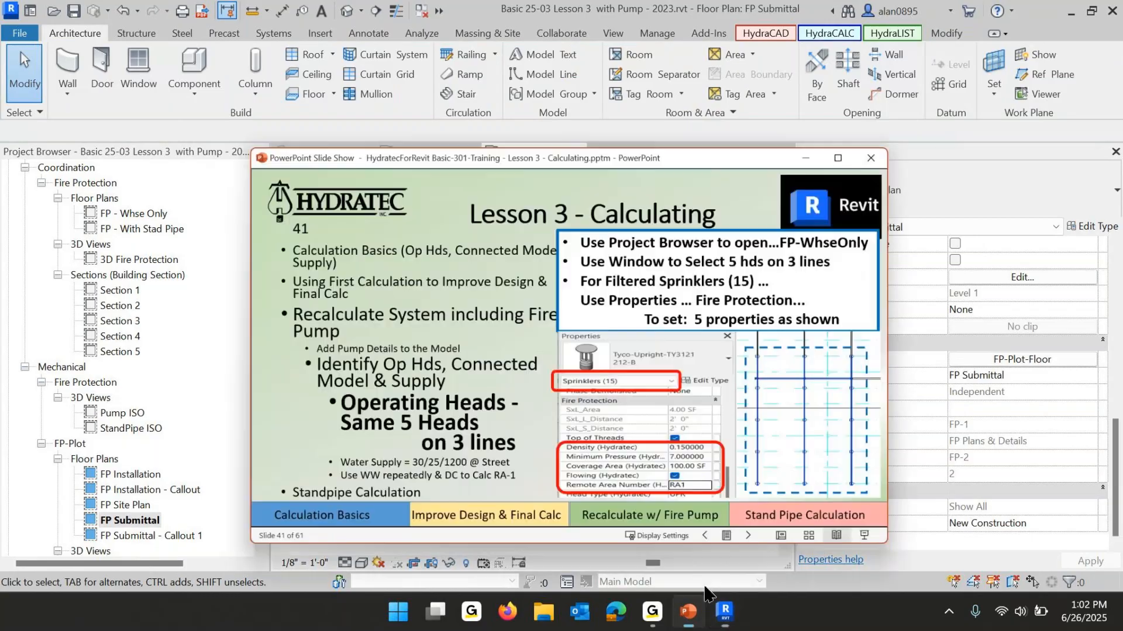
pyautogui.click(563, 363)
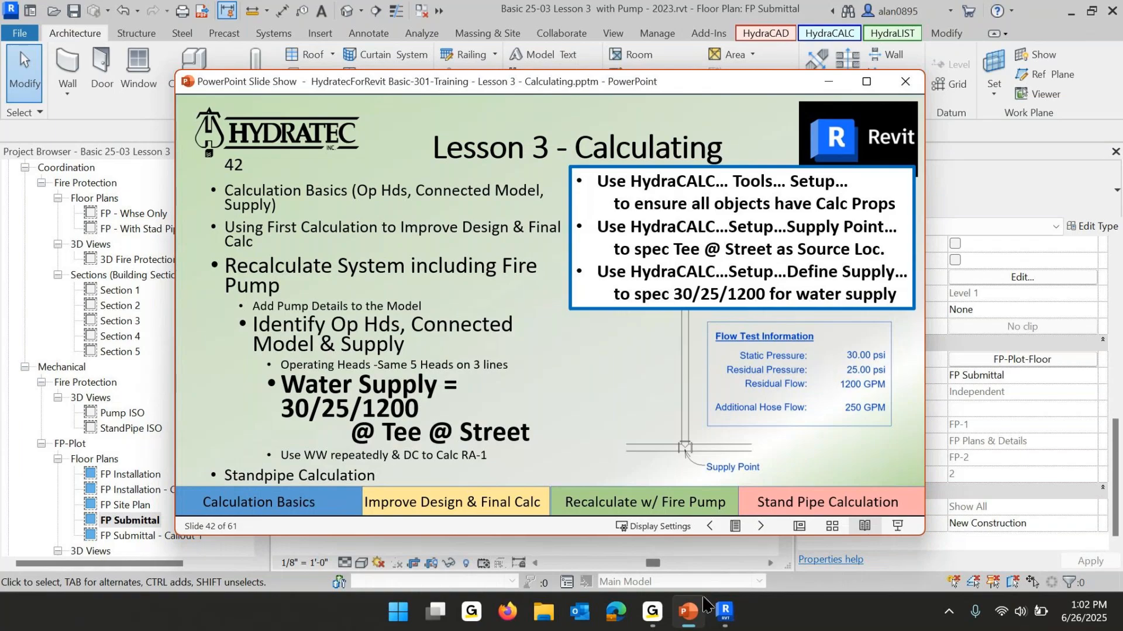
pyautogui.click(723, 614)
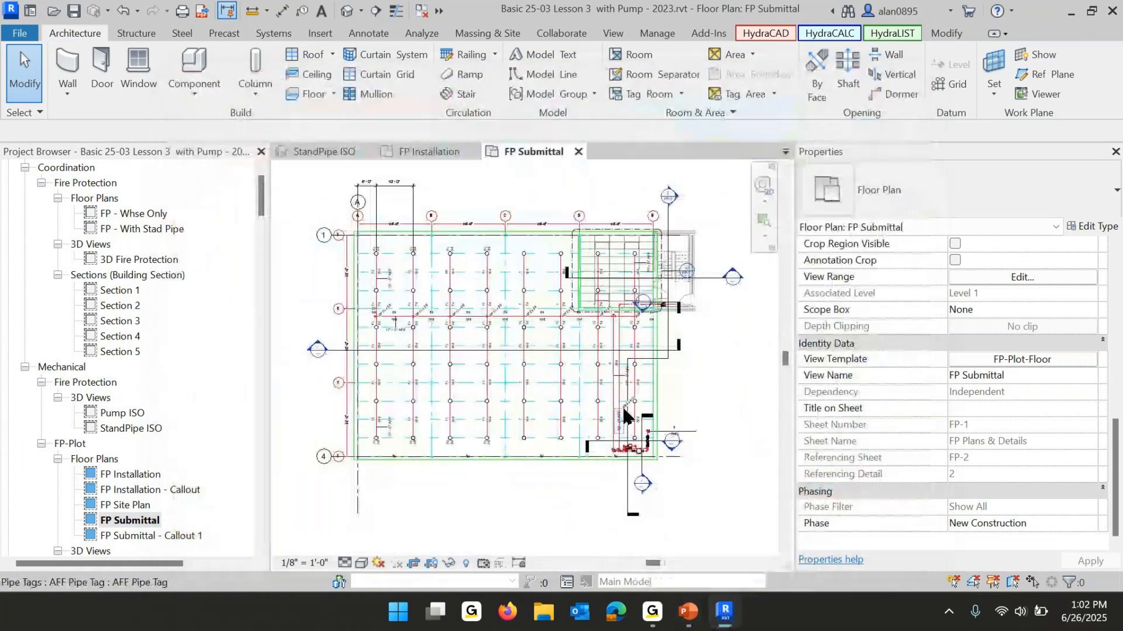
# Open the FP Site Plan and set the HydraCALC Supply Point at the underground tee at the street.
pyautogui.doubleClick(123, 506)
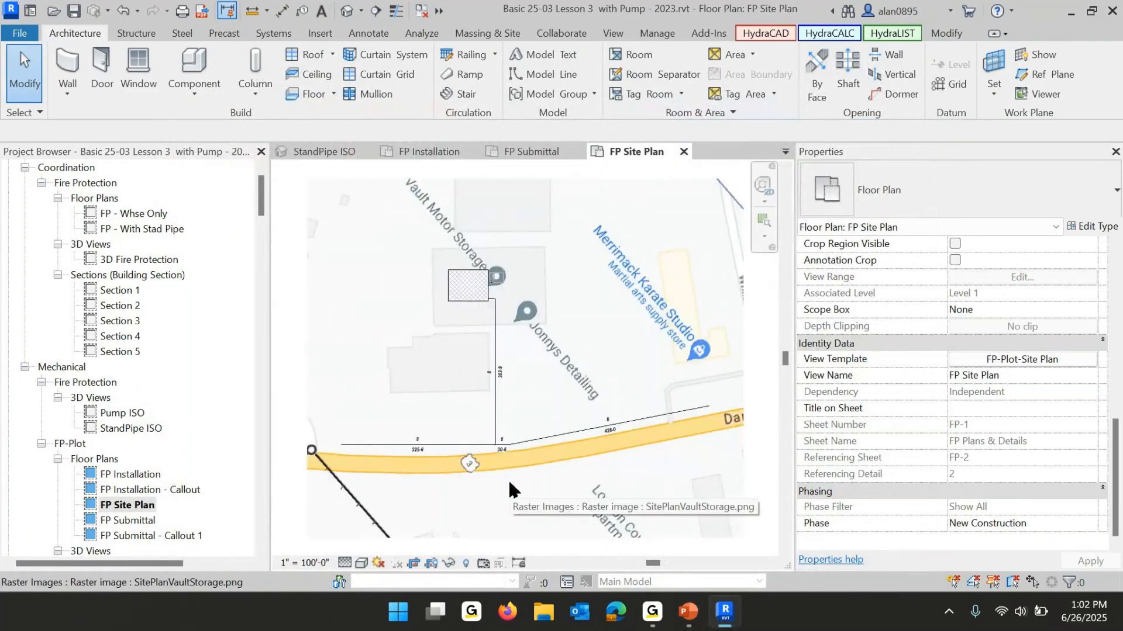
pyautogui.scroll(10, 503, 456)
pyautogui.scroll(3, 468, 348)
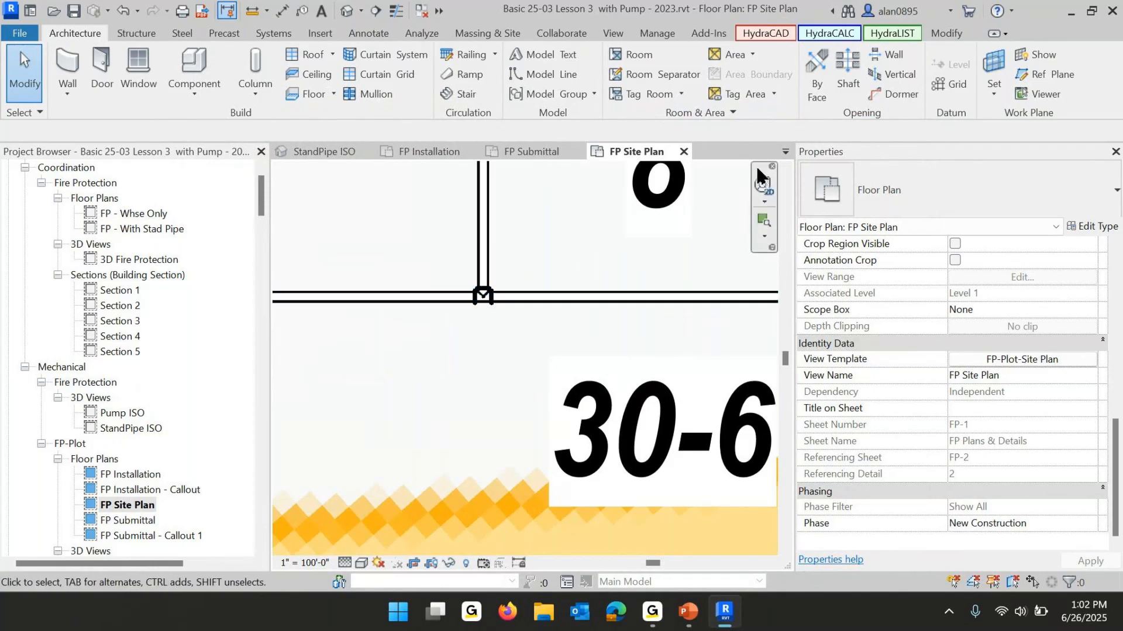
pyautogui.click(830, 34)
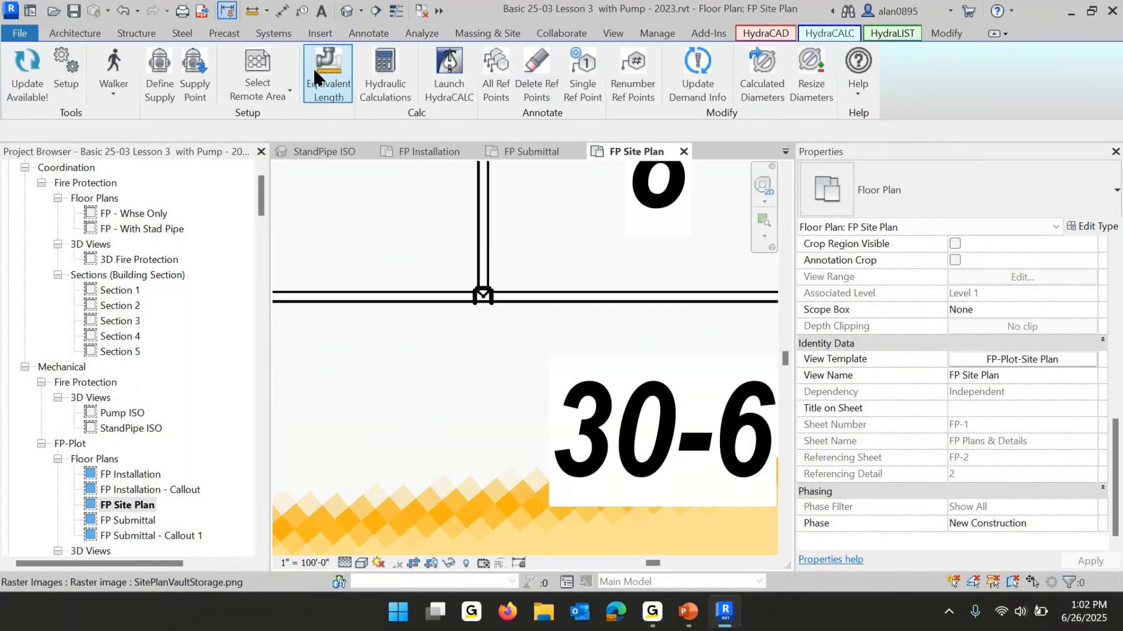
pyautogui.click(195, 74)
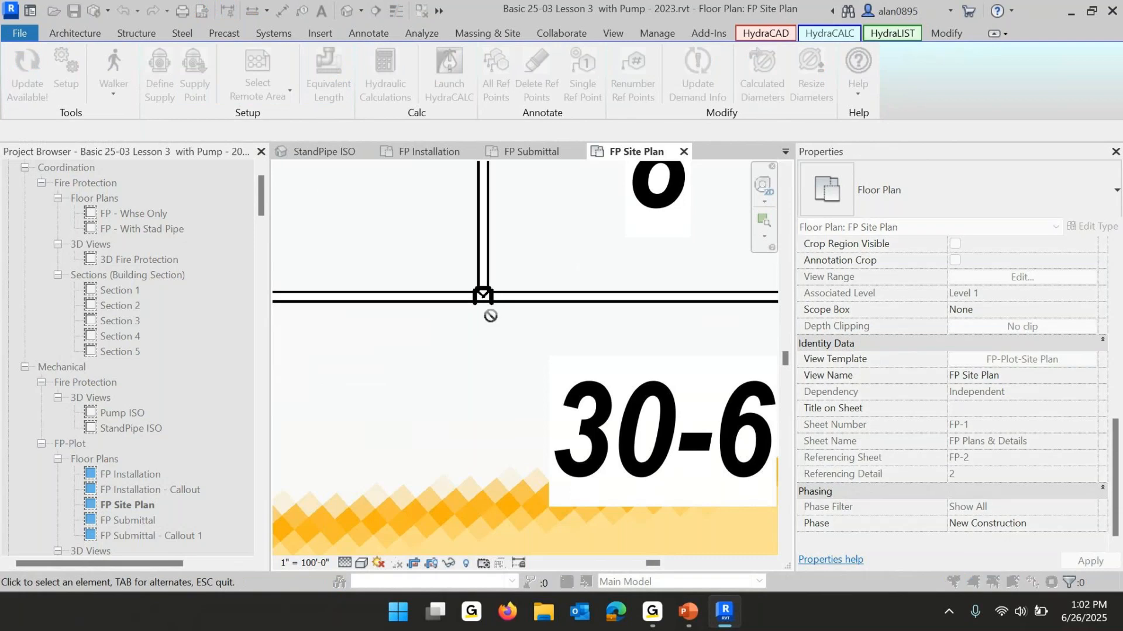
pyautogui.click(483, 303)
pyautogui.scroll(-8, 498, 320)
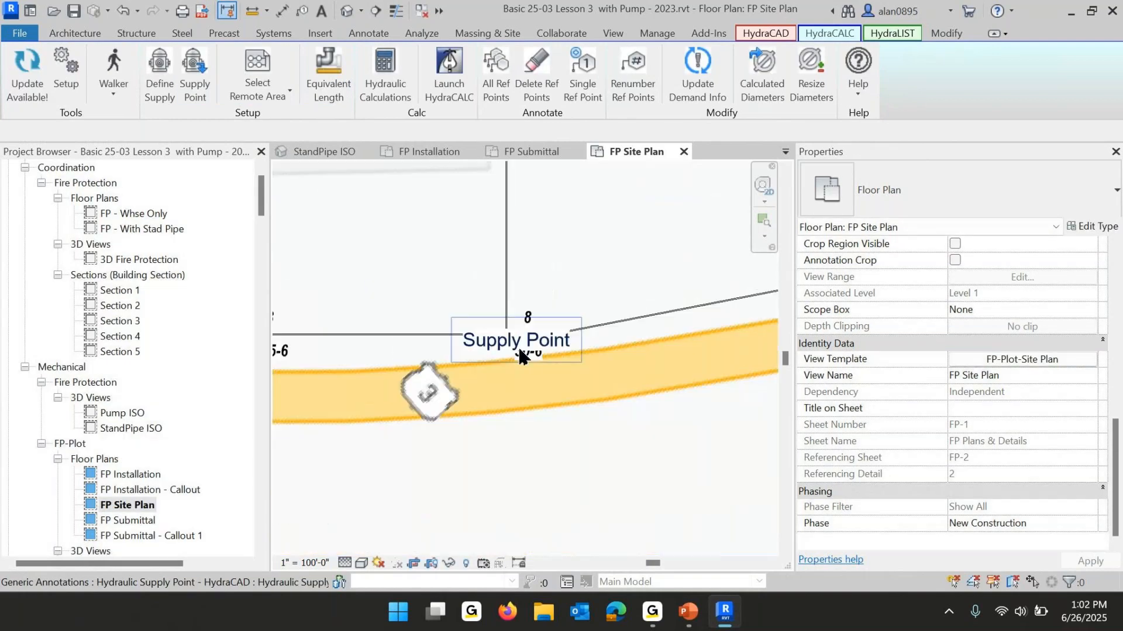
# Try twice to run Define Supply in the FP Site Plan, dismissing the external command failure each time.
pyautogui.click(149, 59)
pyautogui.click(603, 405)
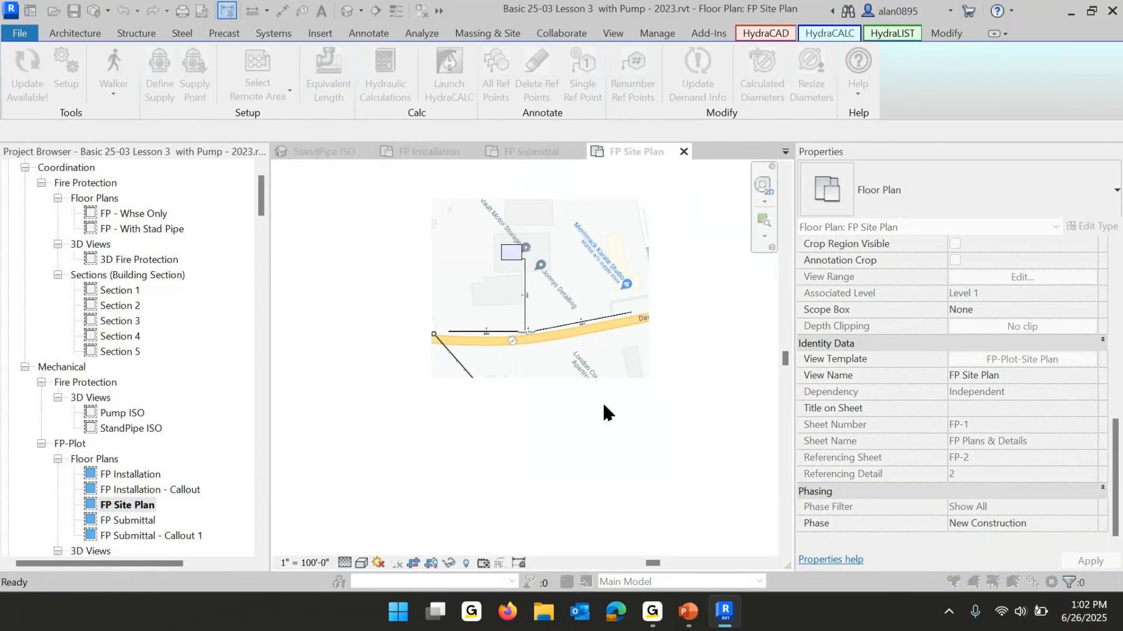
pyautogui.click(664, 343)
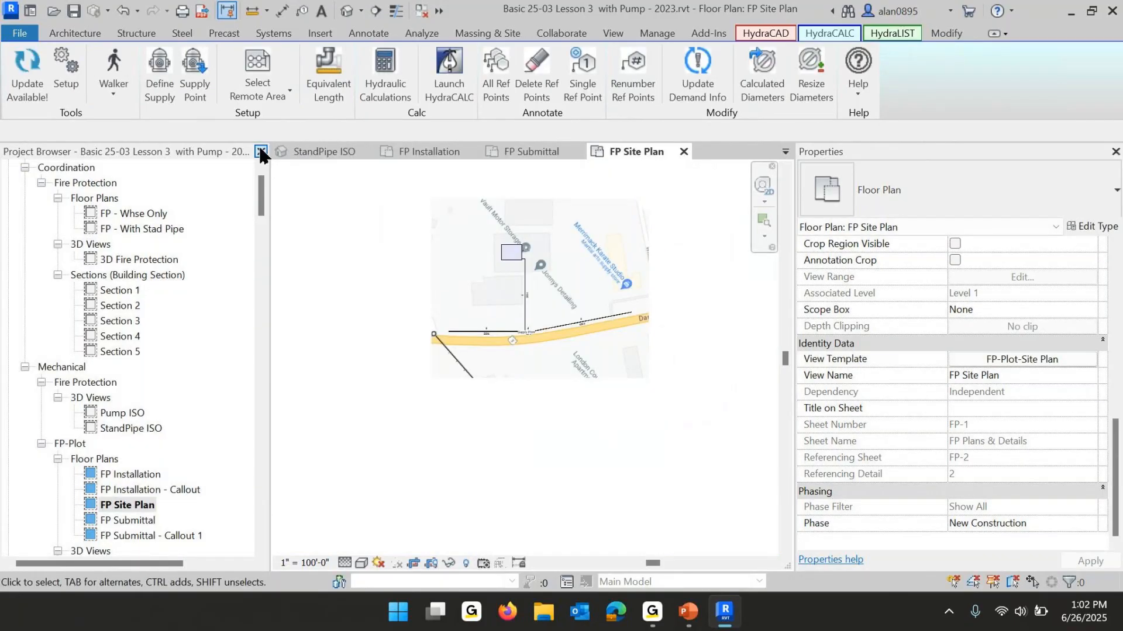
pyautogui.click(159, 63)
pyautogui.click(606, 293)
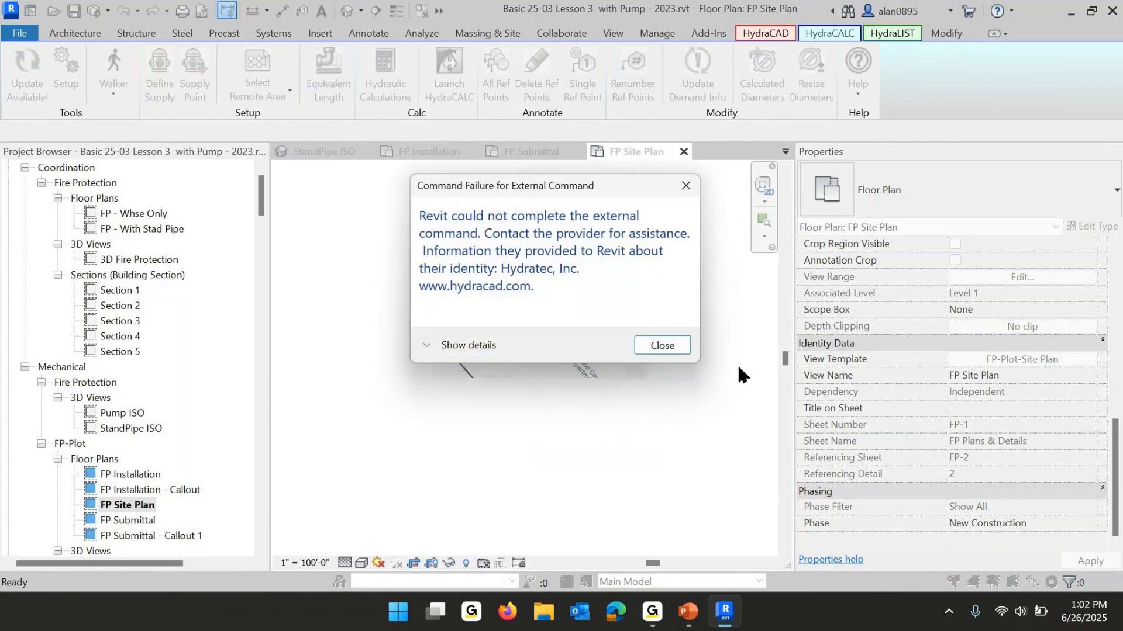
pyautogui.click(663, 345)
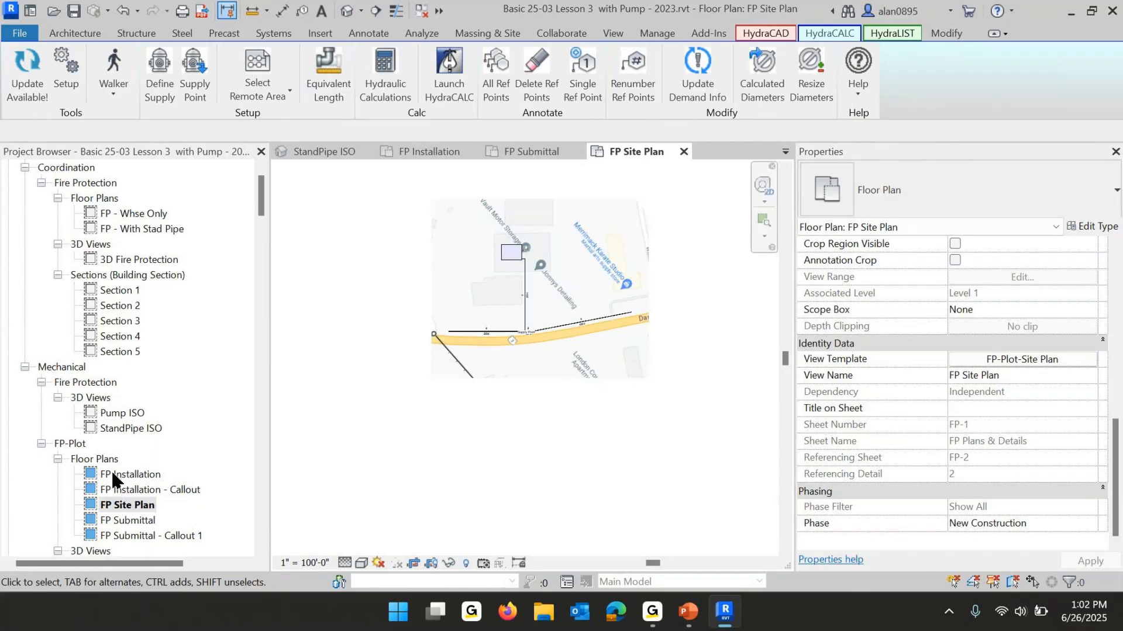
# Open the FP Submittal floor plan, try to run Define Supply there, and expand the external command failure's details before dismissing it.
pyautogui.doubleClick(133, 521)
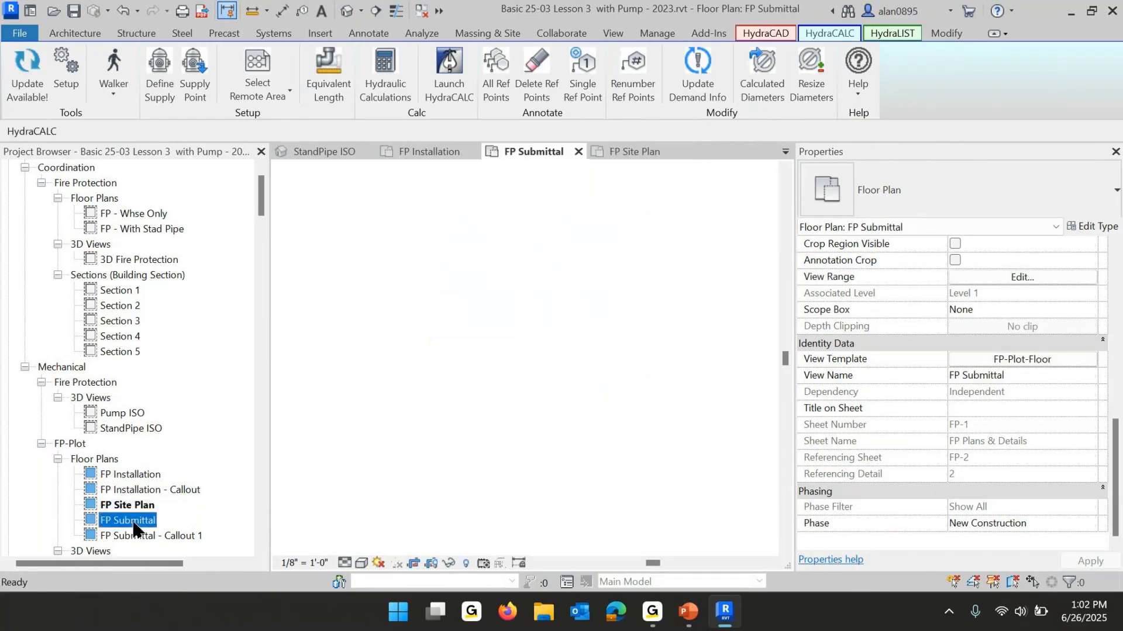
pyautogui.click(190, 96)
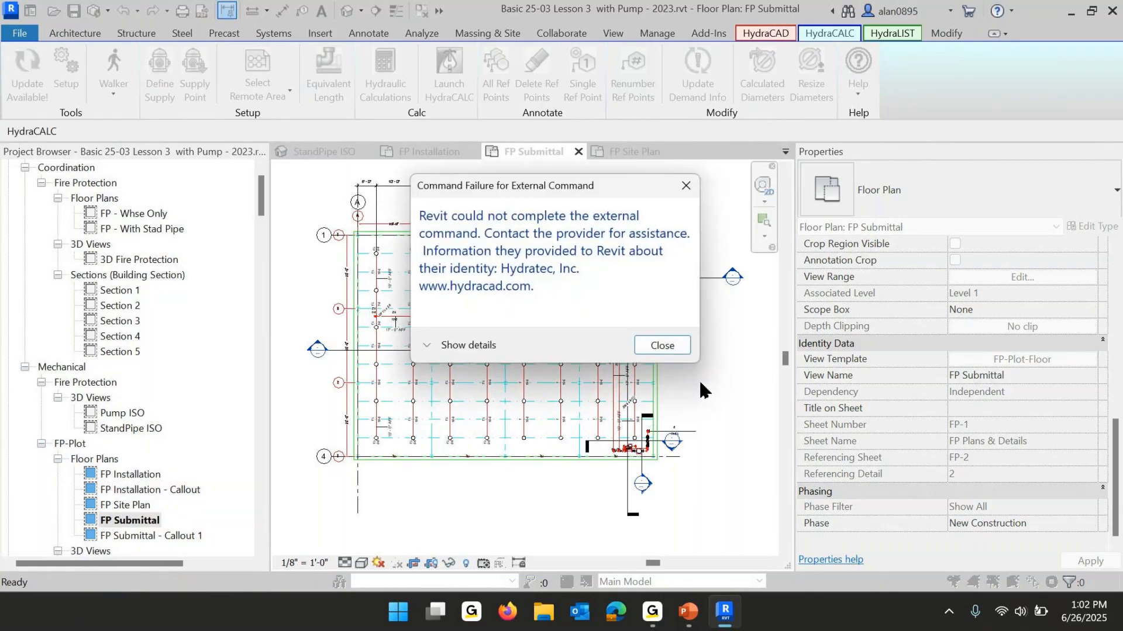
pyautogui.click(431, 345)
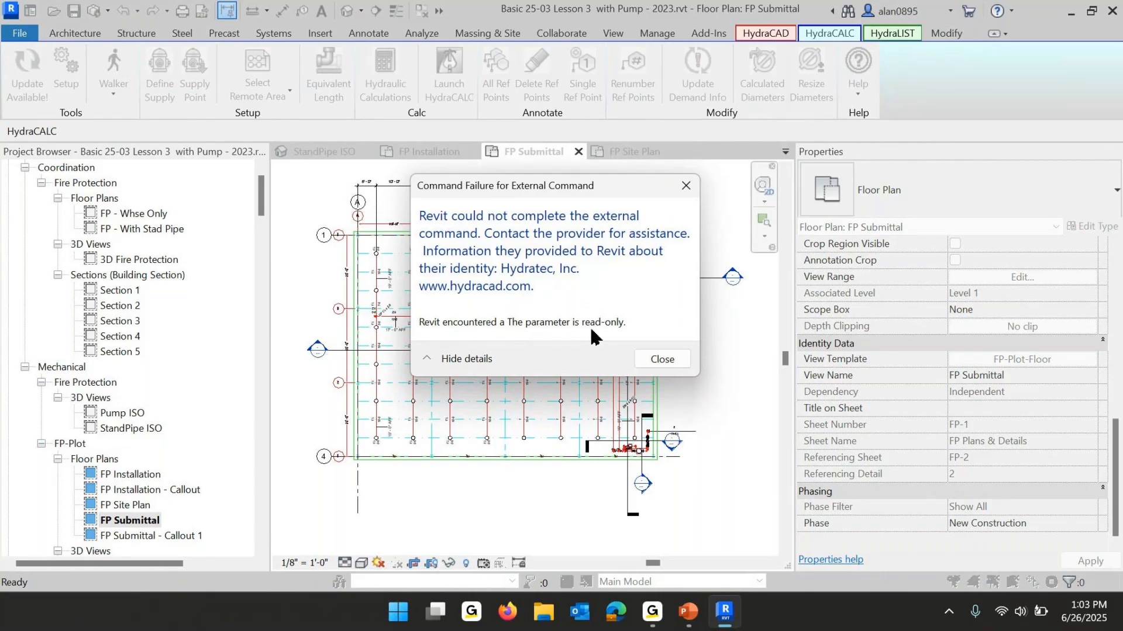
pyautogui.click(669, 358)
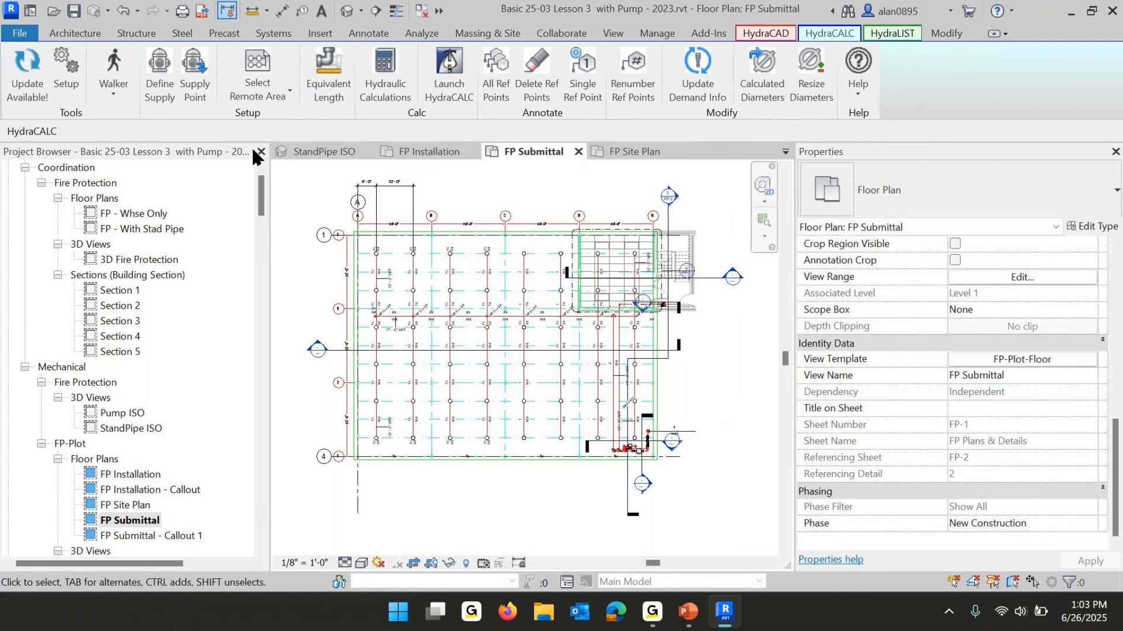
# Open the Define Supply help page, follow its troubleshooting link to the HydraCARDs for that command, and examine the listed error cards.
pyautogui.press('F1')
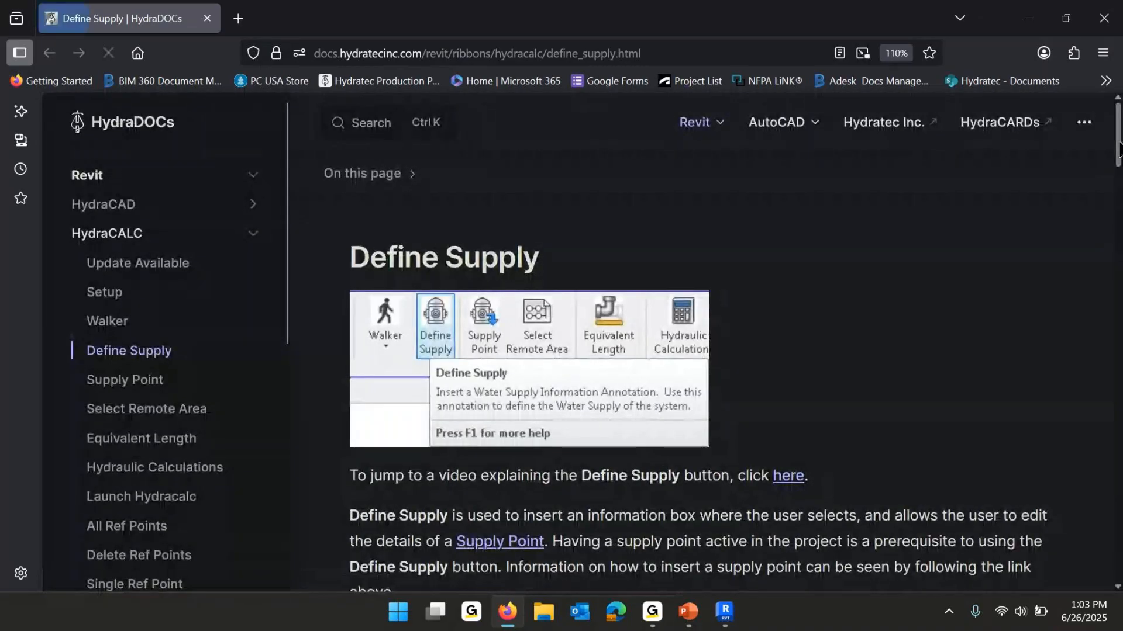
pyautogui.moveTo(1117, 149); pyautogui.dragTo(1097, 626)
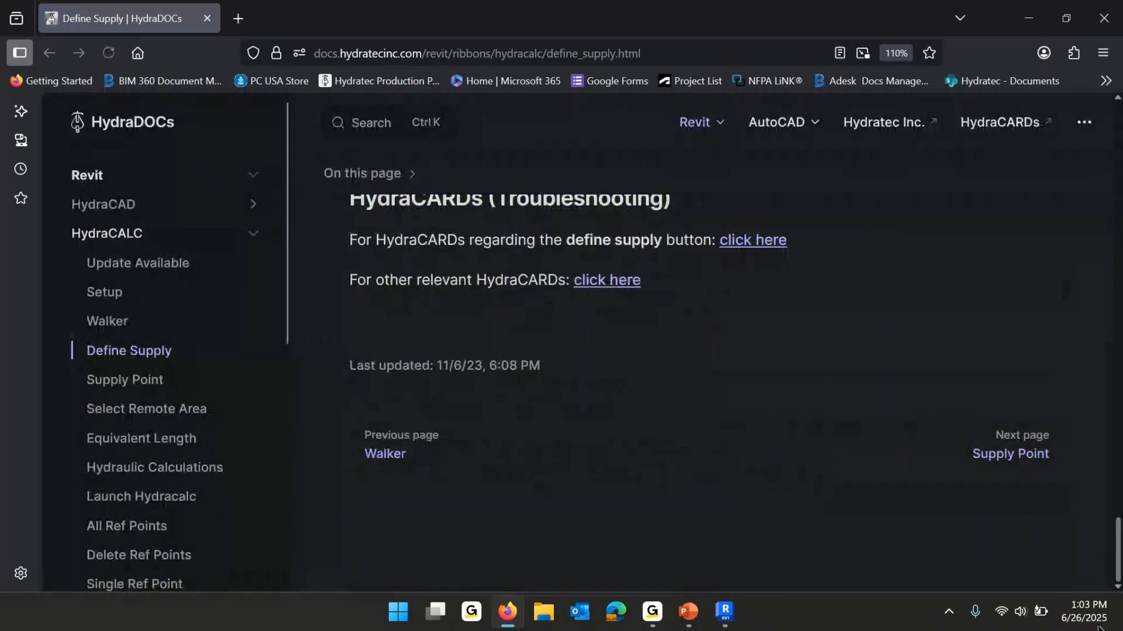
pyautogui.click(769, 243)
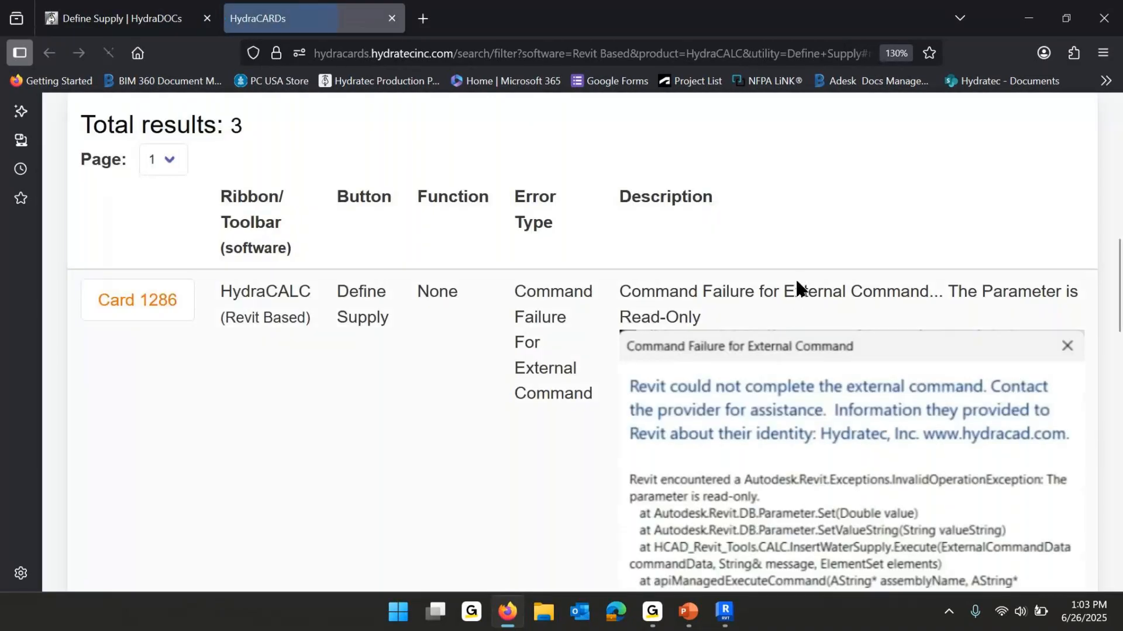
pyautogui.scroll(-15, 840, 402)
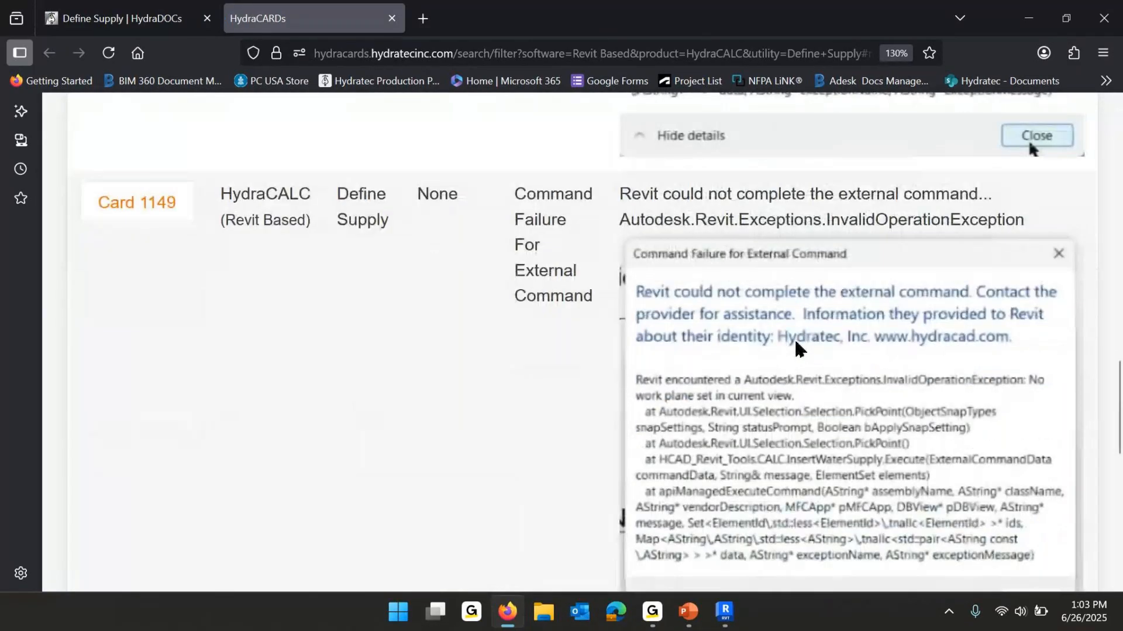
pyautogui.scroll(-4, 796, 343)
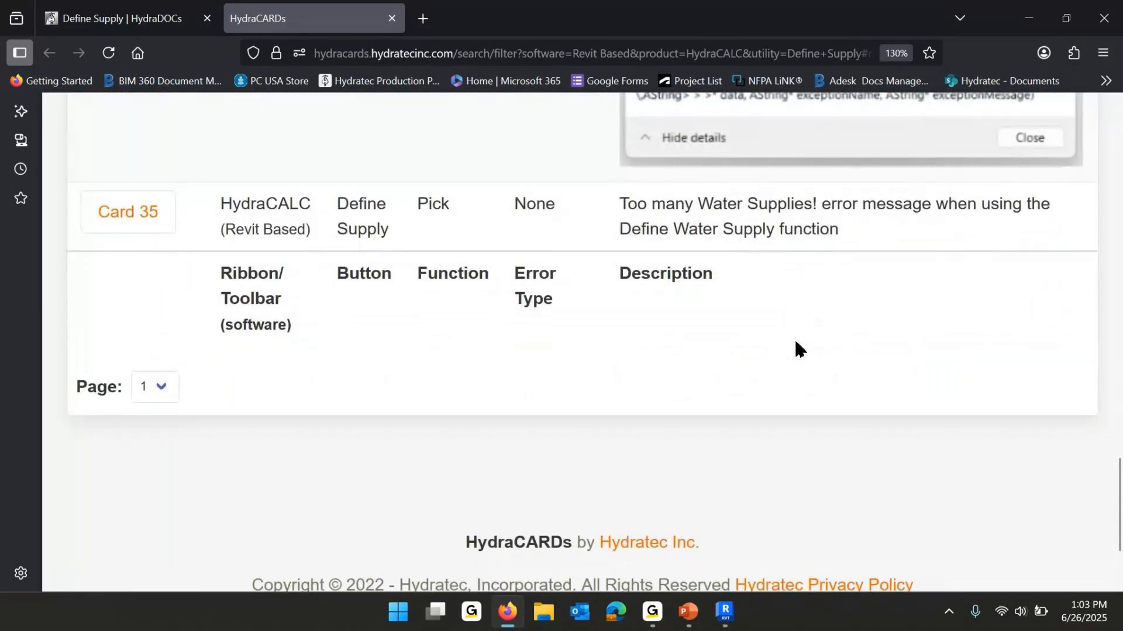
pyautogui.scroll(-3, 794, 345)
pyautogui.scroll(10, 786, 346)
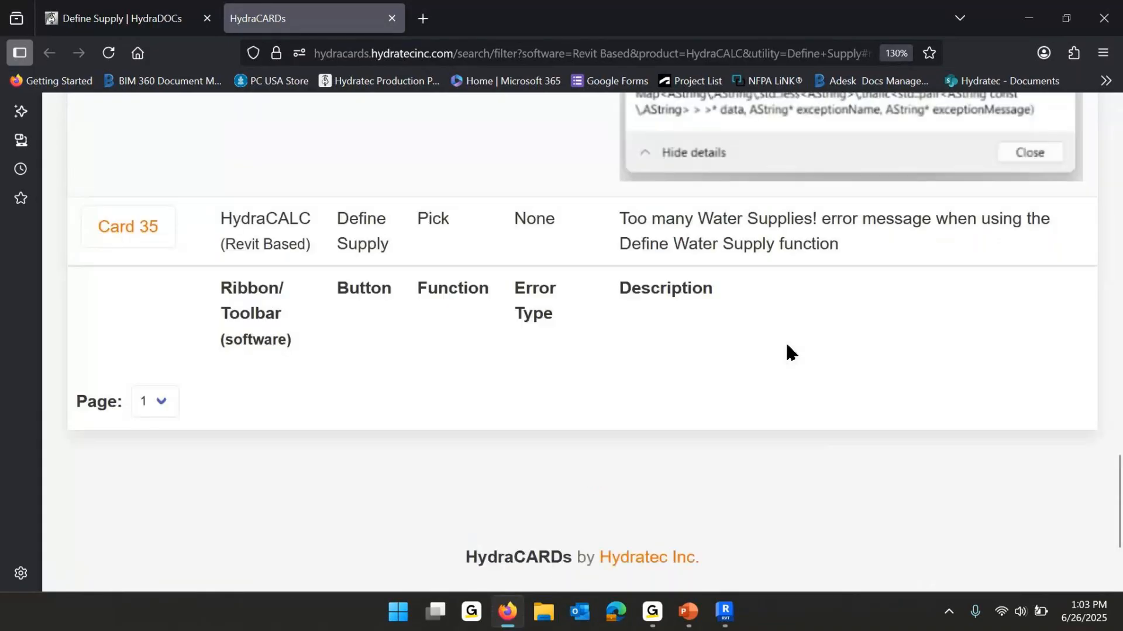
pyautogui.scroll(8, 785, 343)
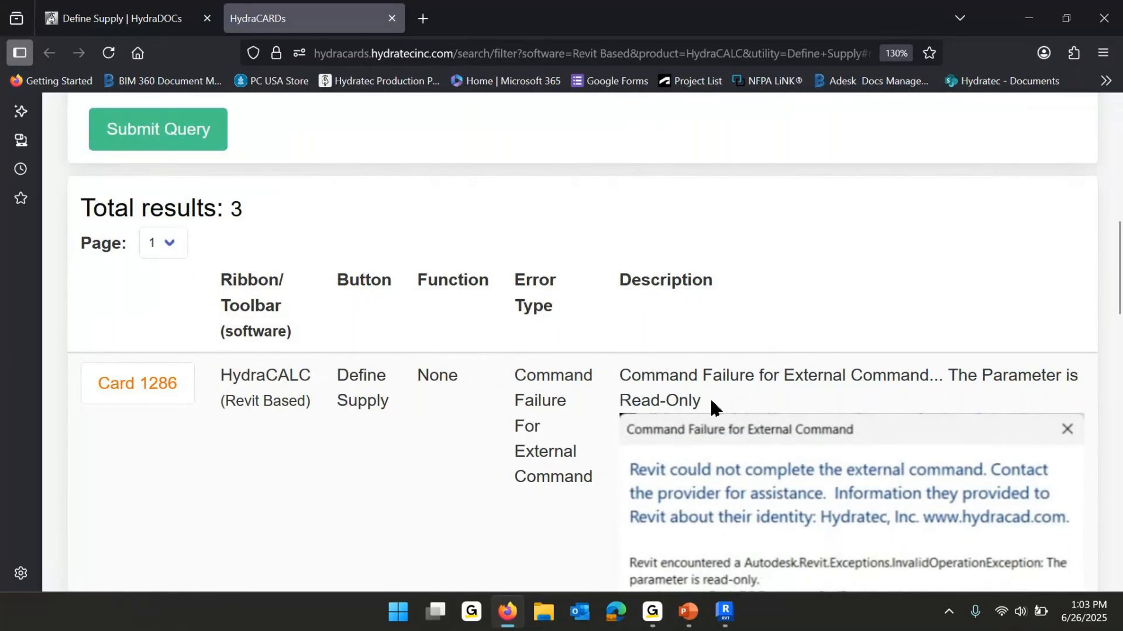
# Open Card 1286 on the read-only parameter failure, read its causes and solutions, and close both browser tabs to return to Revit.
pyautogui.click(174, 384)
pyautogui.scroll(-6, 274, 456)
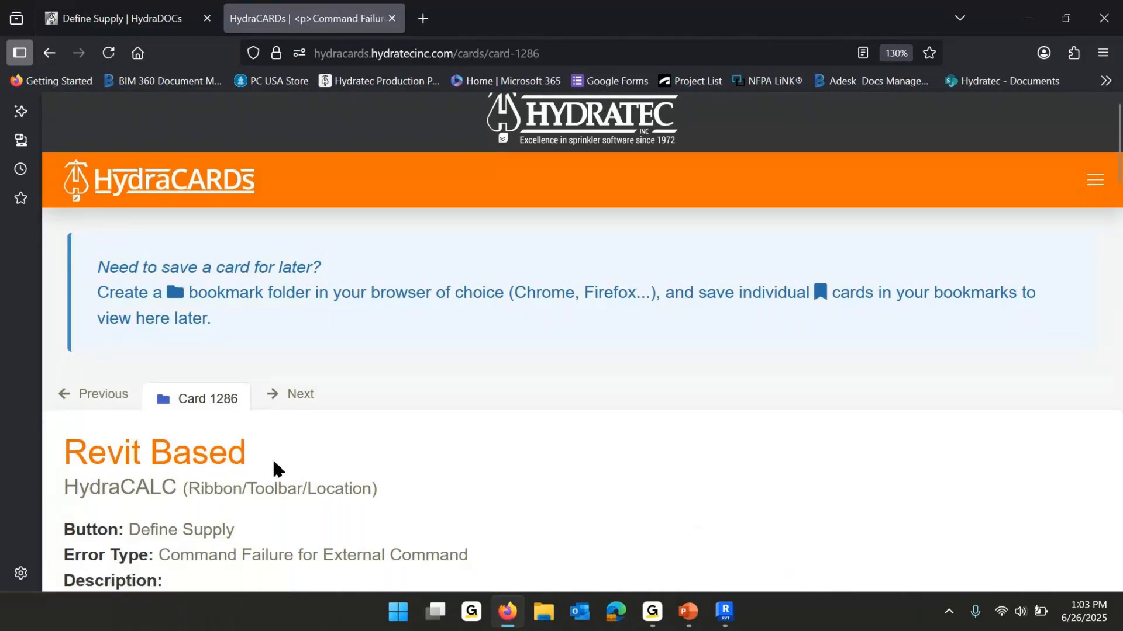
pyautogui.scroll(3, 273, 454)
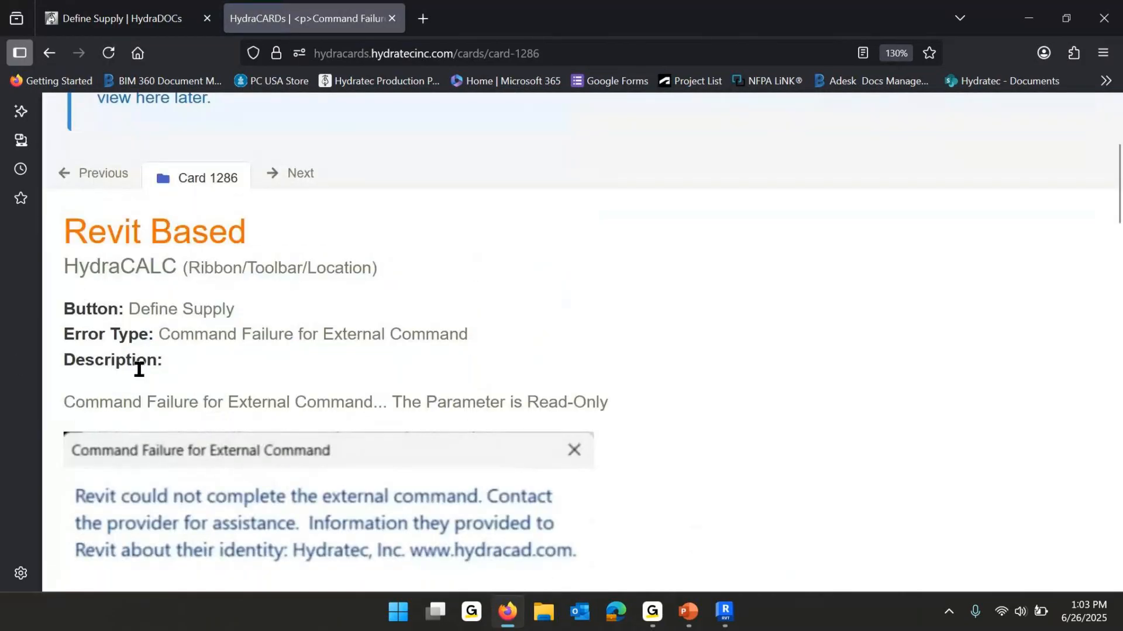
pyautogui.scroll(-10, 147, 383)
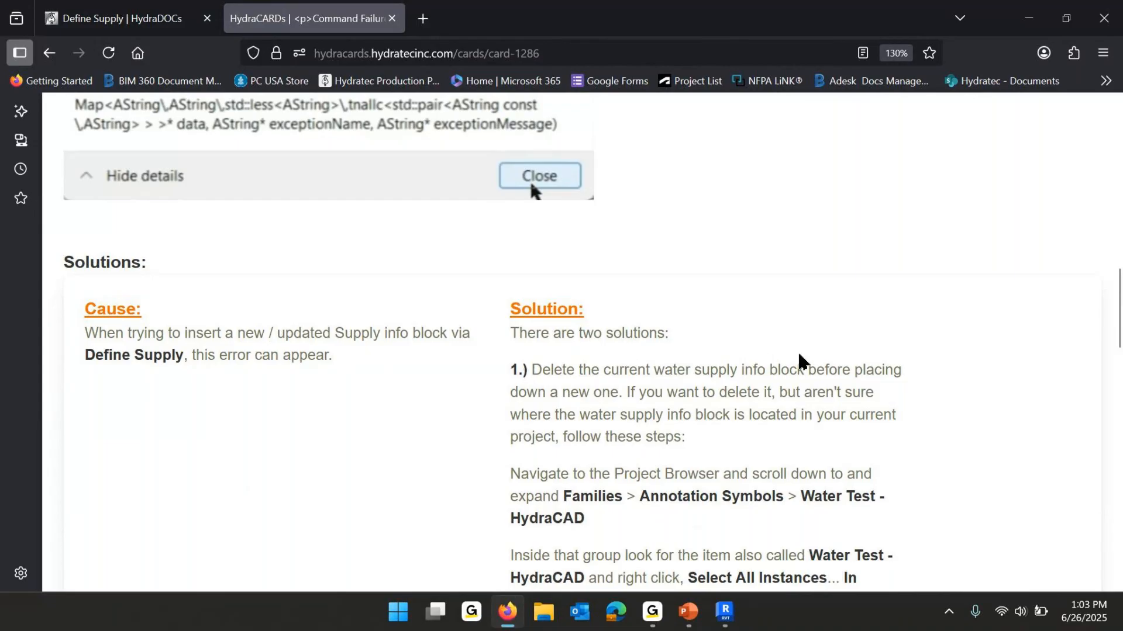
pyautogui.scroll(-2, 801, 359)
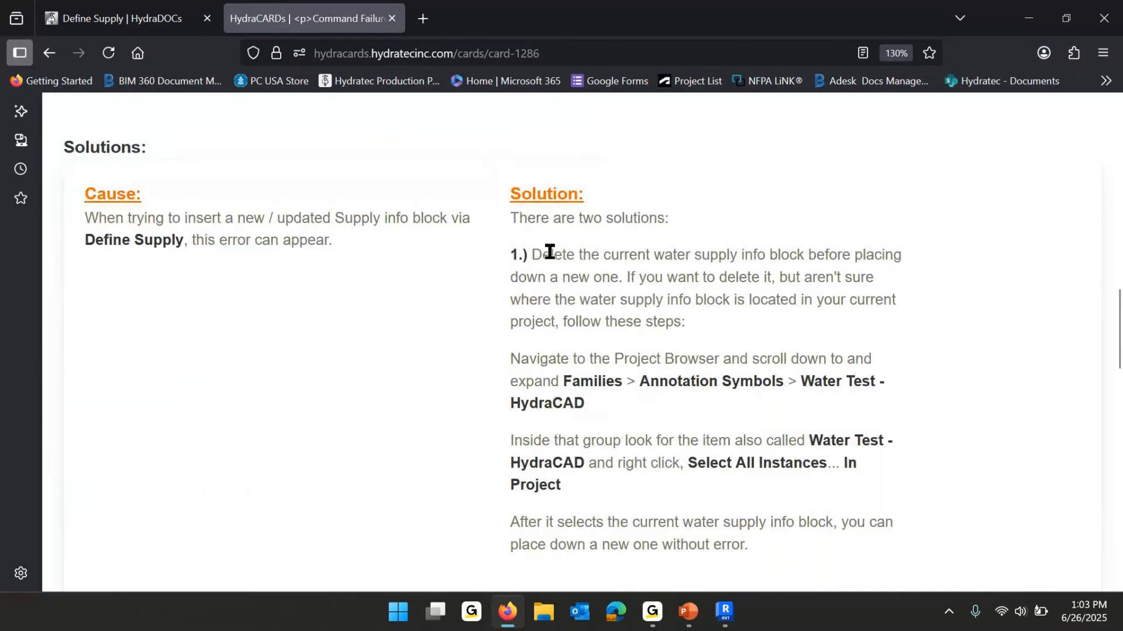
pyautogui.scroll(-5, 839, 258)
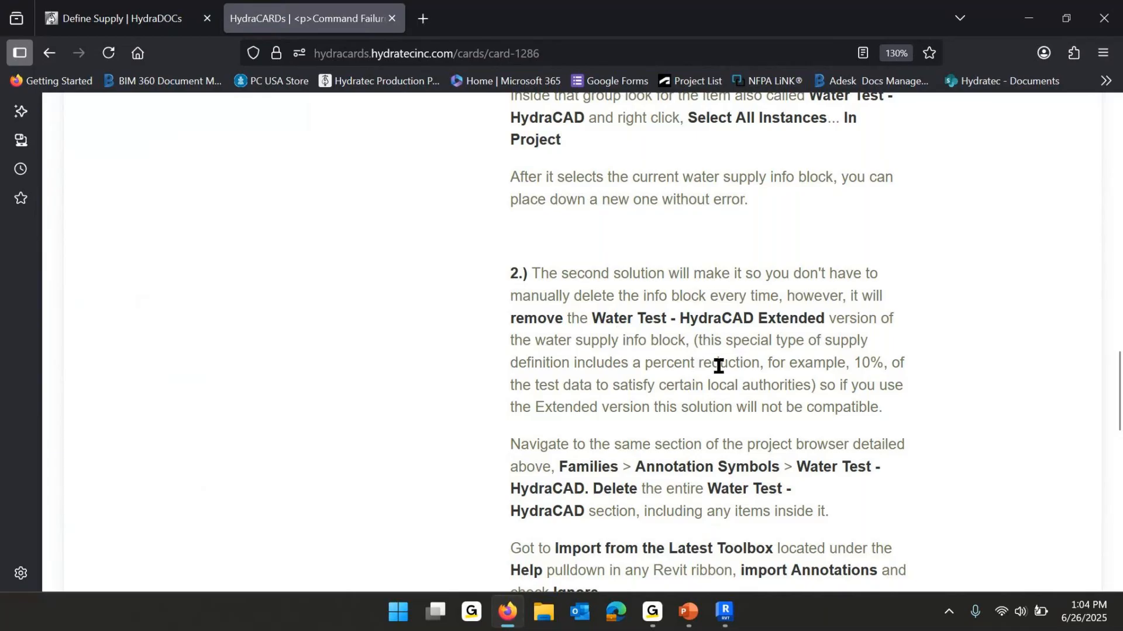
pyautogui.scroll(8, 725, 364)
pyautogui.scroll(-5, 725, 364)
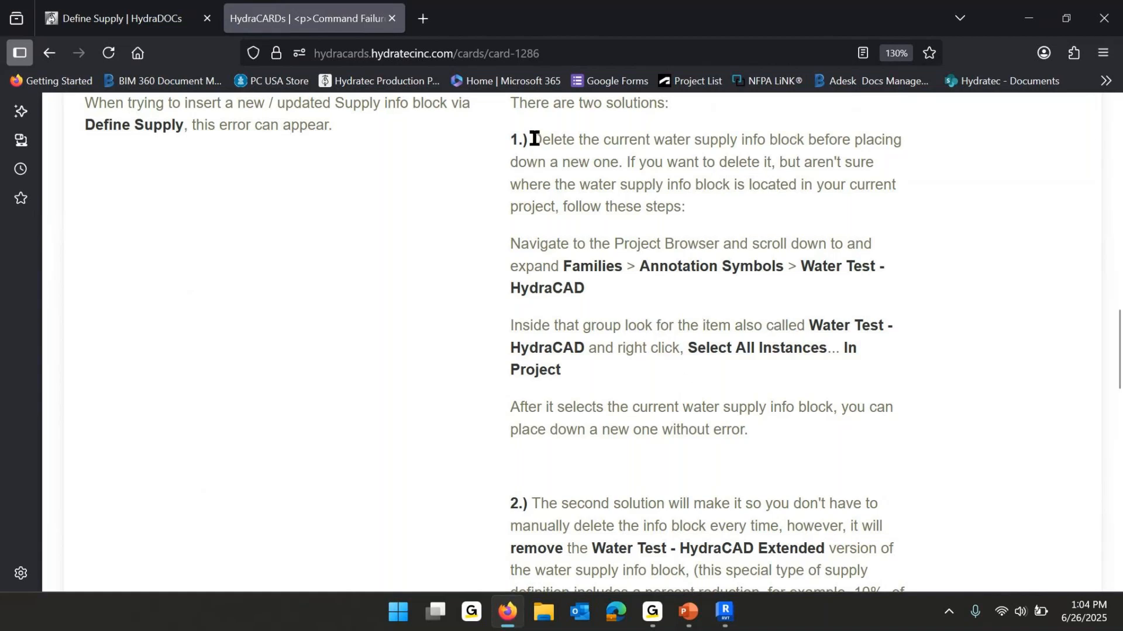
pyautogui.moveTo(534, 140); pyautogui.dragTo(777, 140)
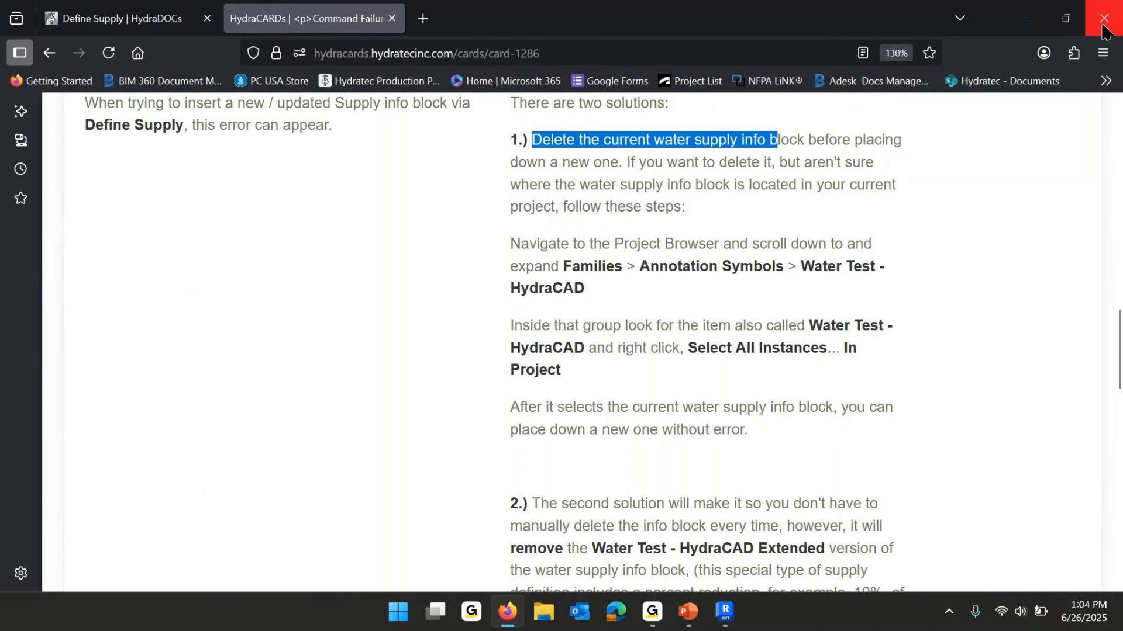
pyautogui.click(393, 20)
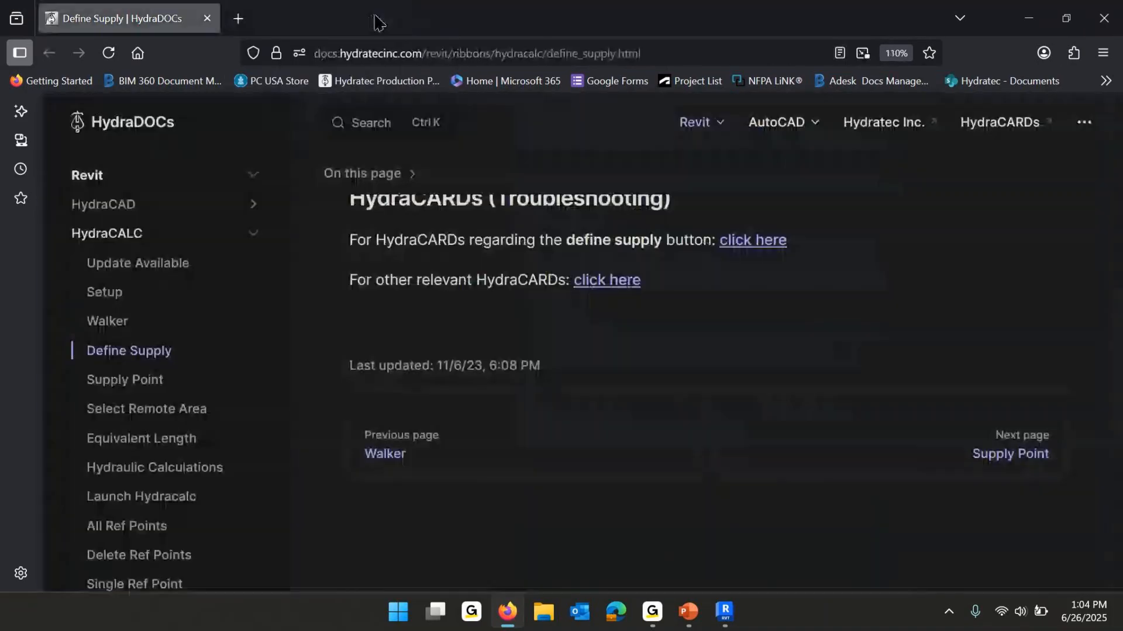
pyautogui.click(208, 19)
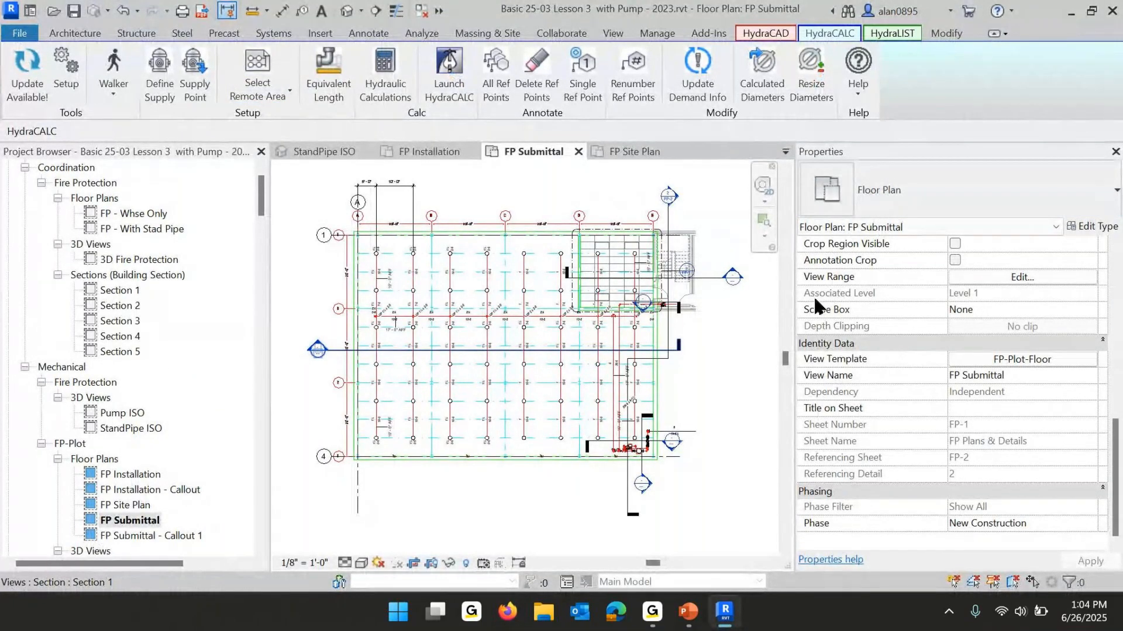
# Find the Water Test - HydraCAD family among the annotation symbols, select all instances of its standard type in the entire project, and clear the selection.
pyautogui.scroll(-6, 128, 269)
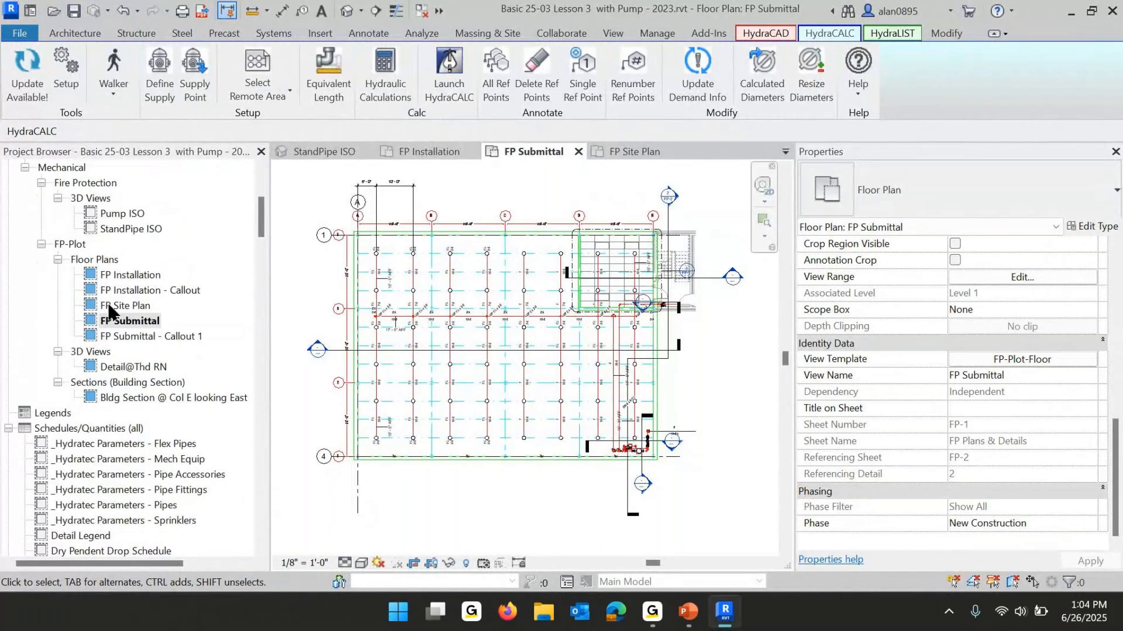
pyautogui.scroll(-12, 94, 374)
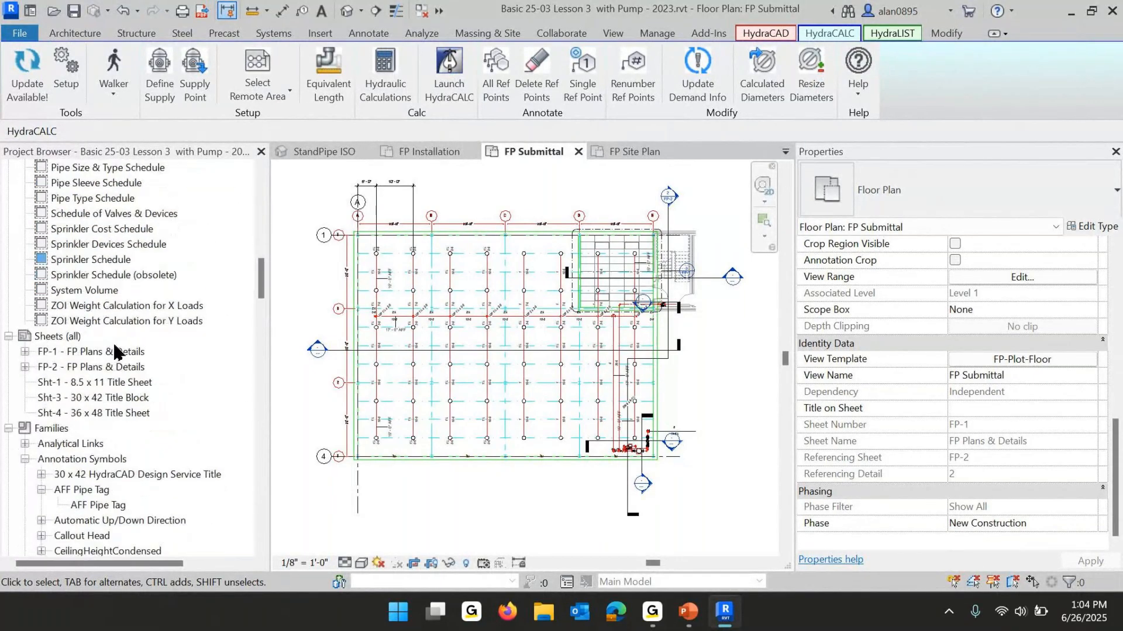
pyautogui.click(80, 385)
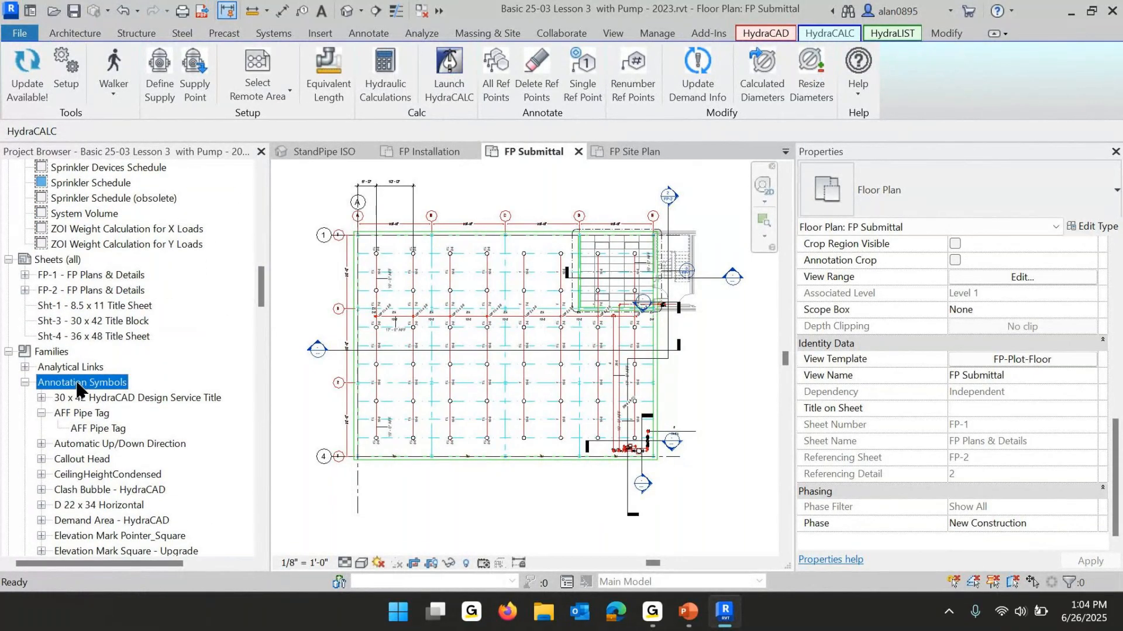
pyautogui.scroll(-15, 78, 385)
pyautogui.scroll(-13, 117, 380)
pyautogui.scroll(-10, 134, 380)
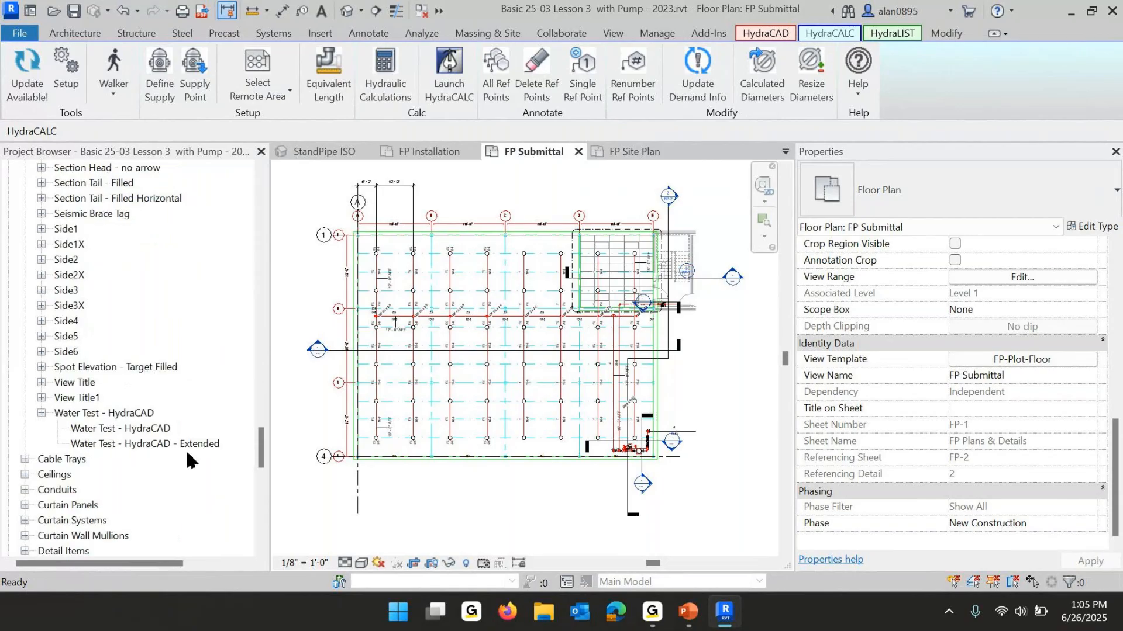
pyautogui.click(80, 414)
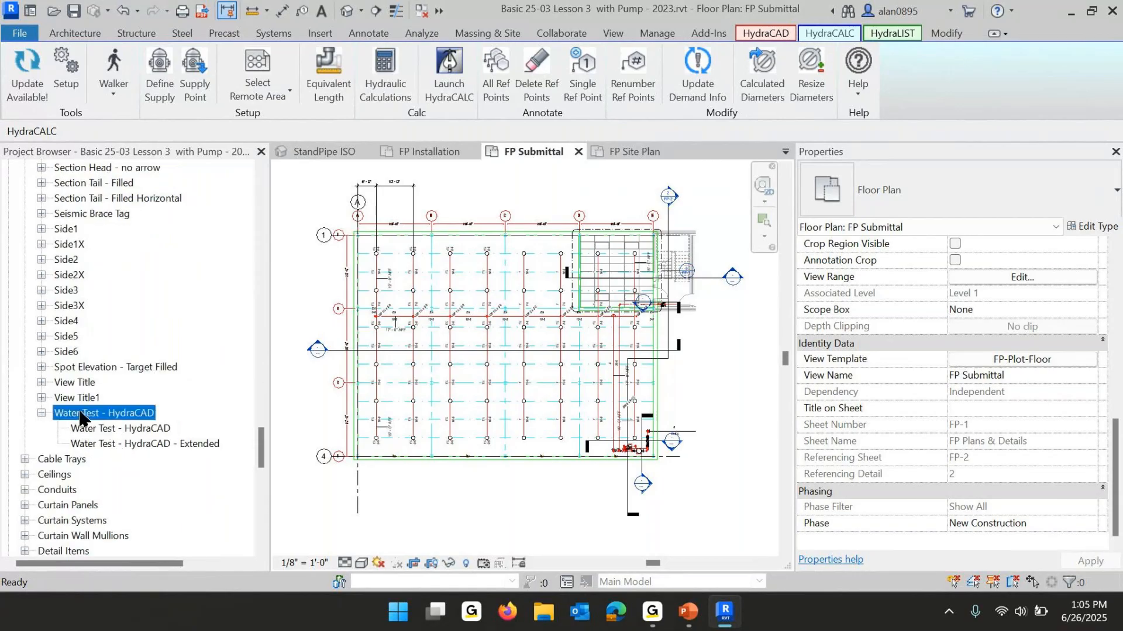
pyautogui.click(109, 430)
pyautogui.rightClick(109, 430)
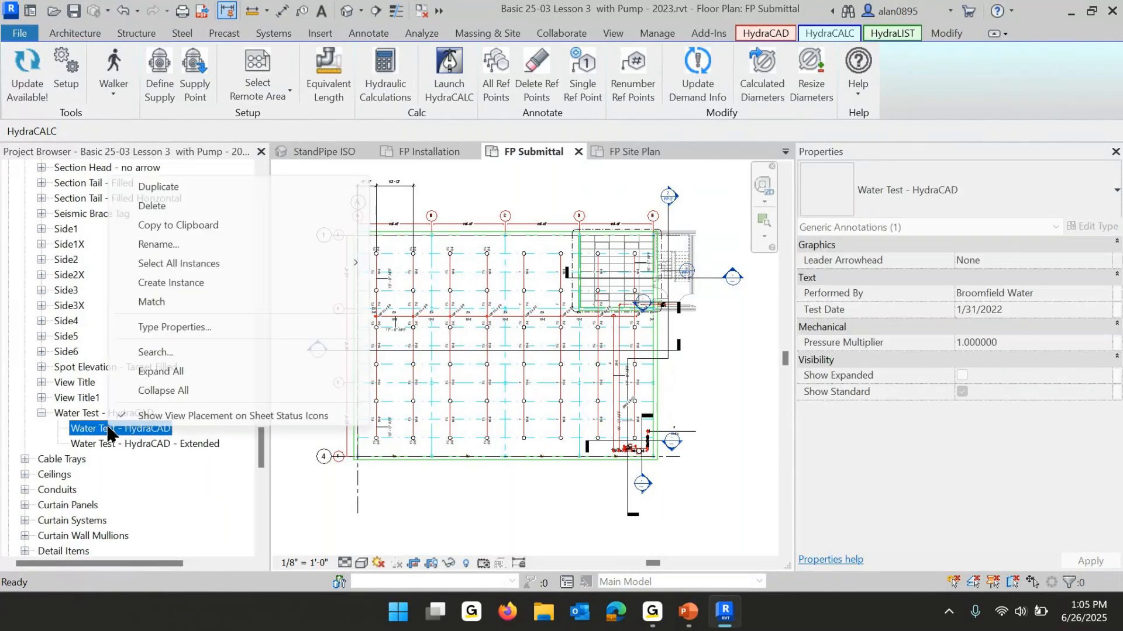
pyautogui.moveTo(177, 262)
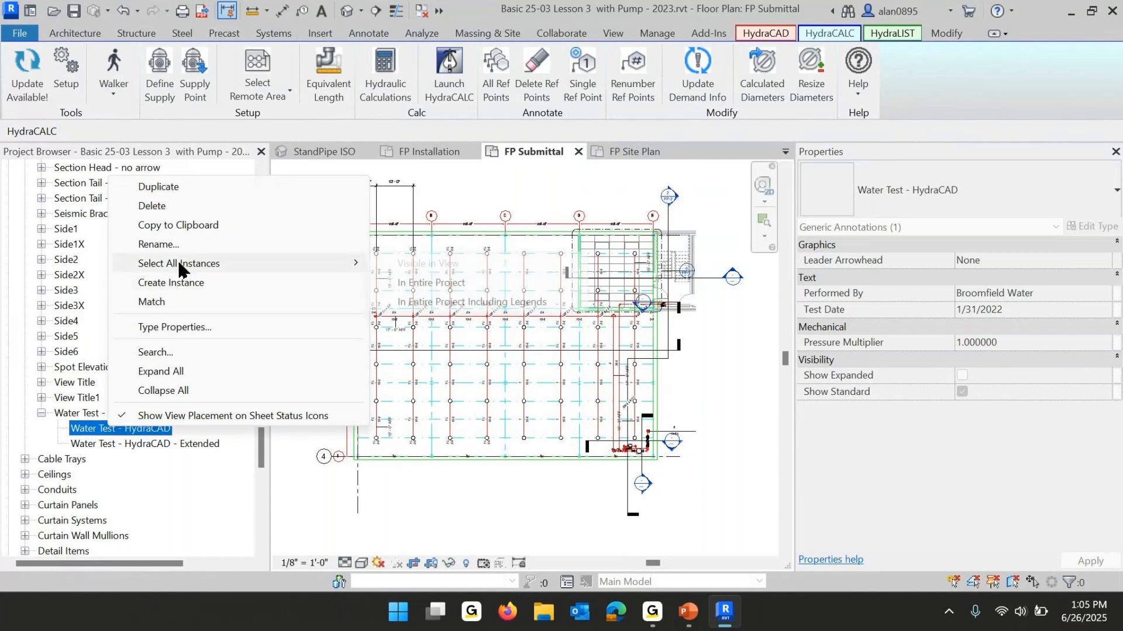
pyautogui.click(439, 285)
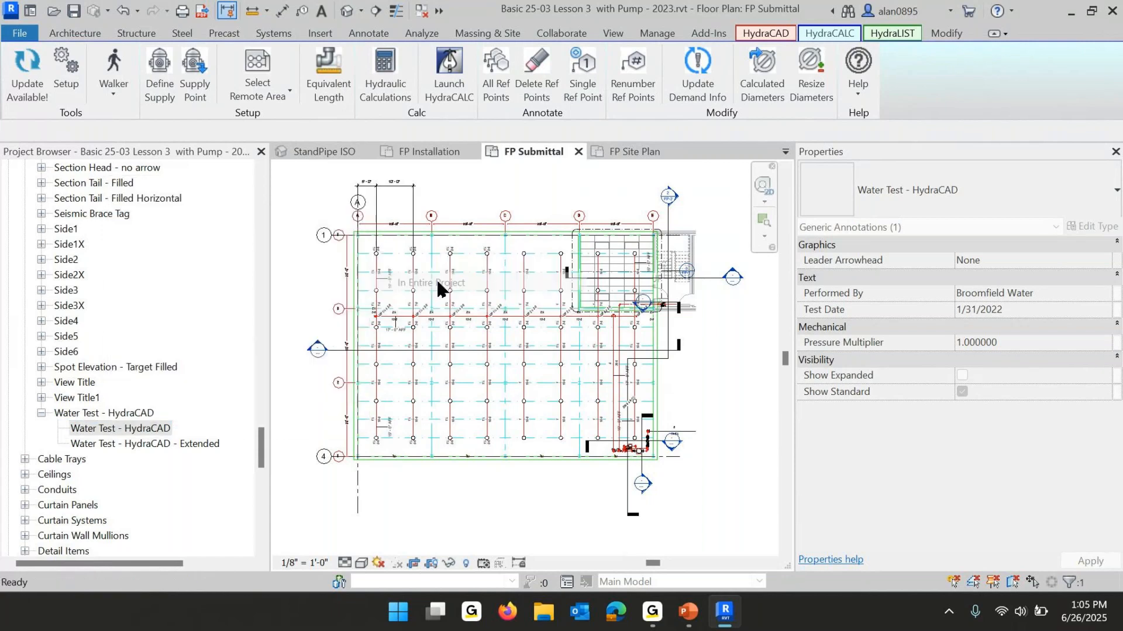
pyautogui.click(472, 520)
# Select all instances of the Water Test - HydraCAD - Extended type in the entire project, and clear the selection.
pyautogui.click(180, 446)
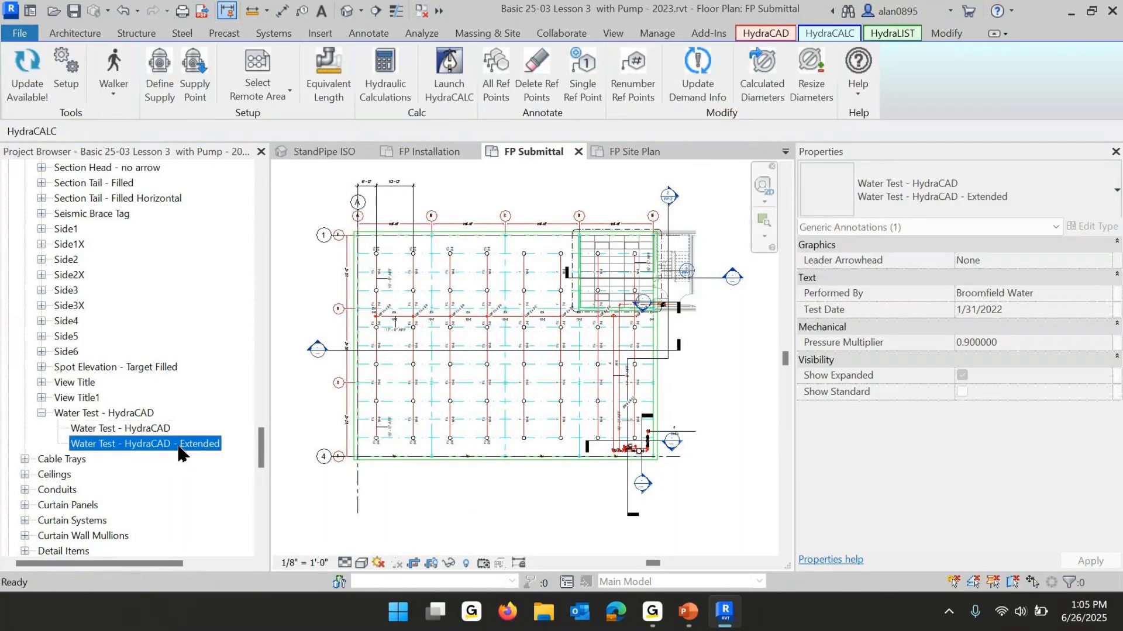
pyautogui.rightClick(176, 446)
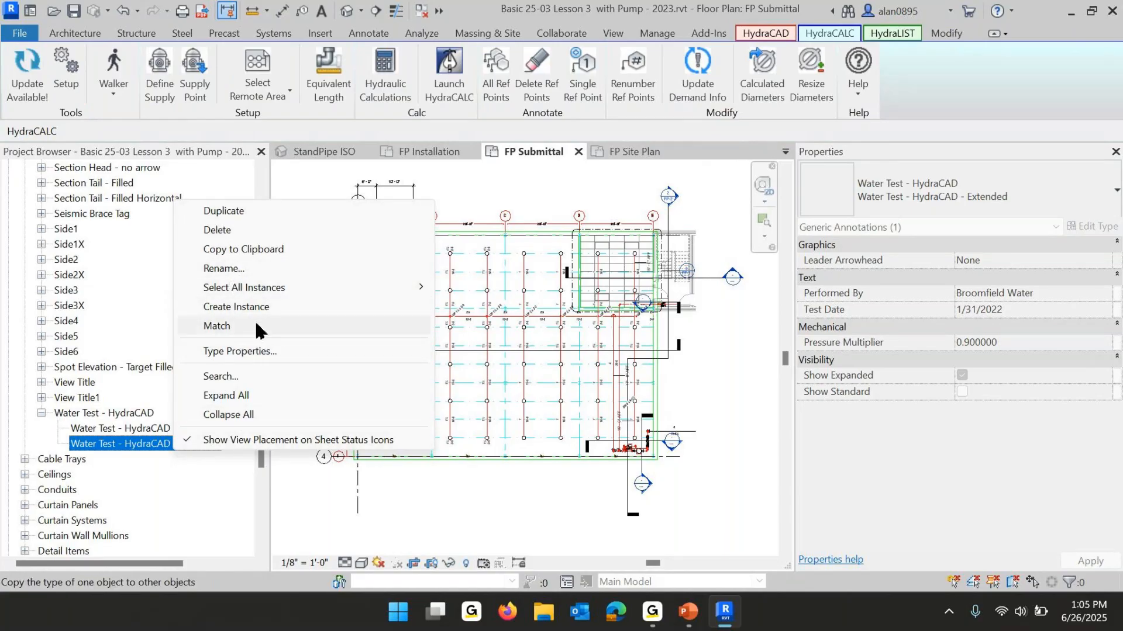
pyautogui.moveTo(252, 290)
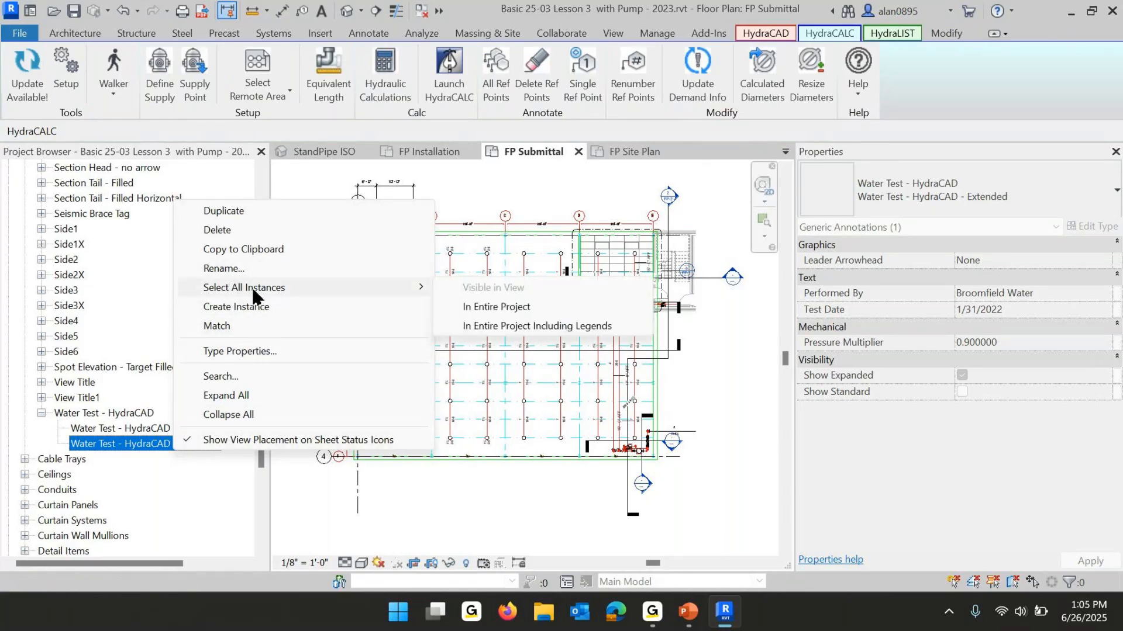
pyautogui.click(496, 307)
pyautogui.click(408, 503)
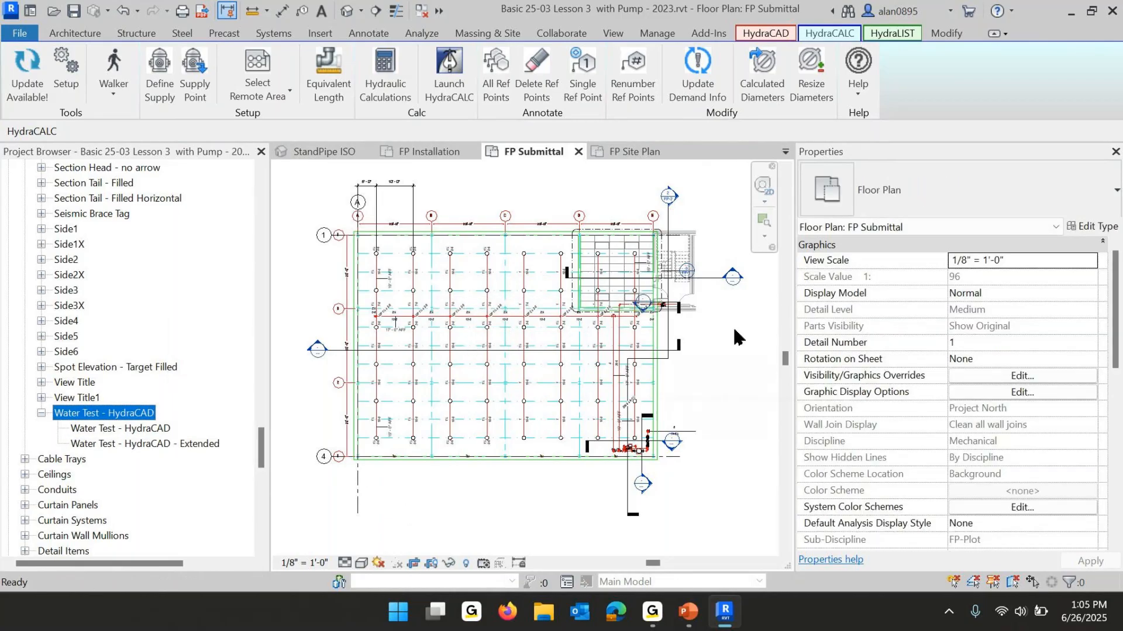
# Try to run Define Supply twice in the submittal plan, examine the failure details, and dismiss the error.
pyautogui.click(156, 62)
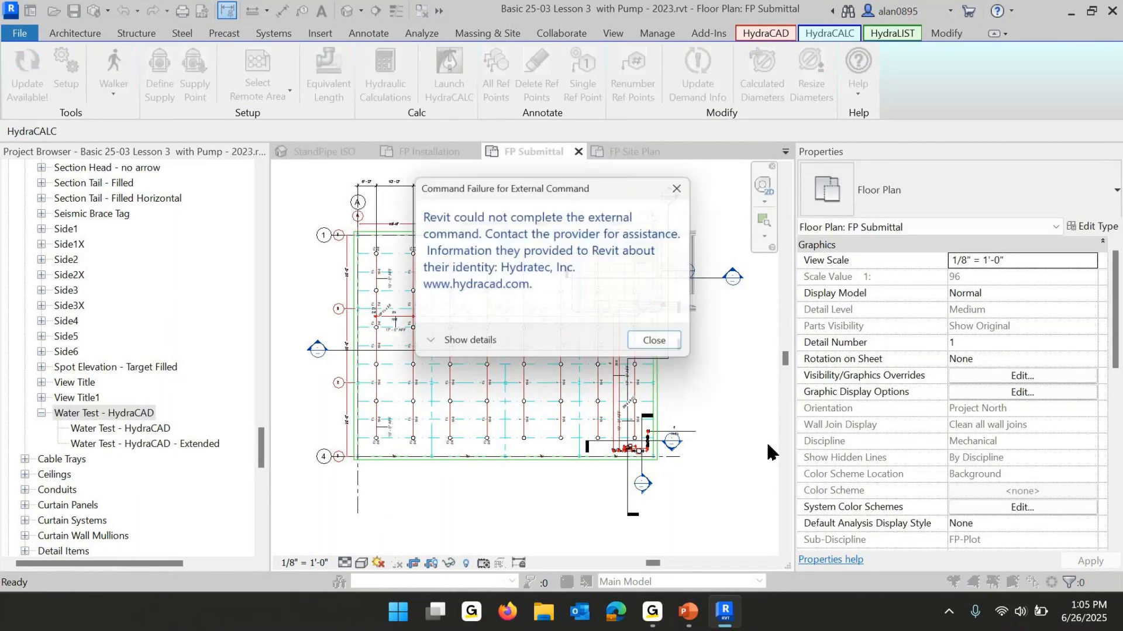
pyautogui.click(661, 345)
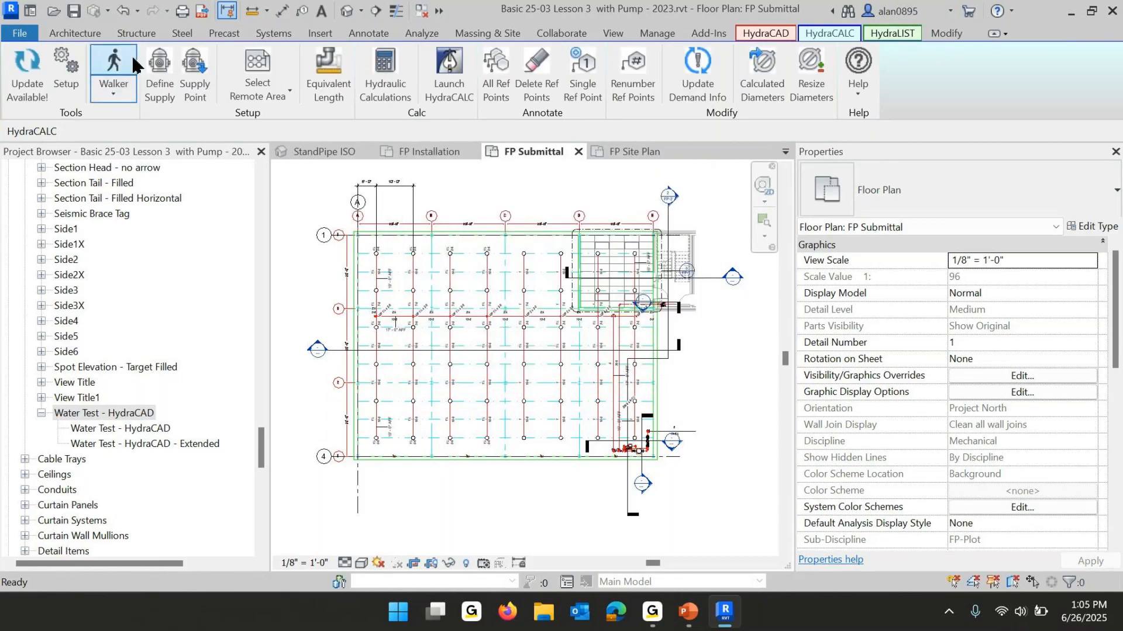
pyautogui.click(158, 66)
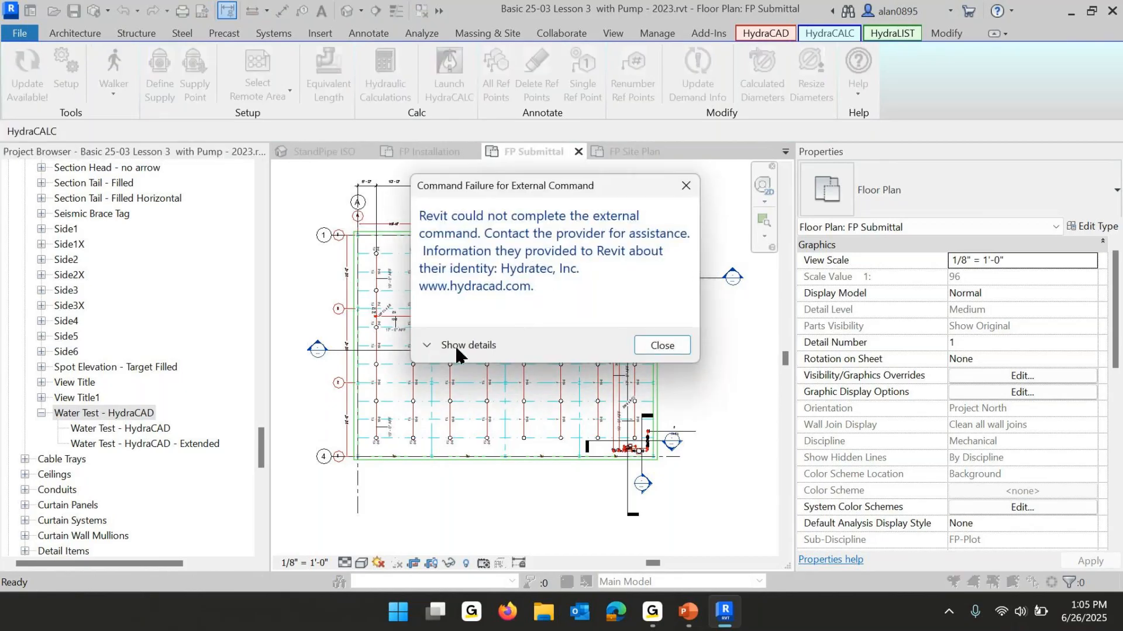
pyautogui.click(427, 346)
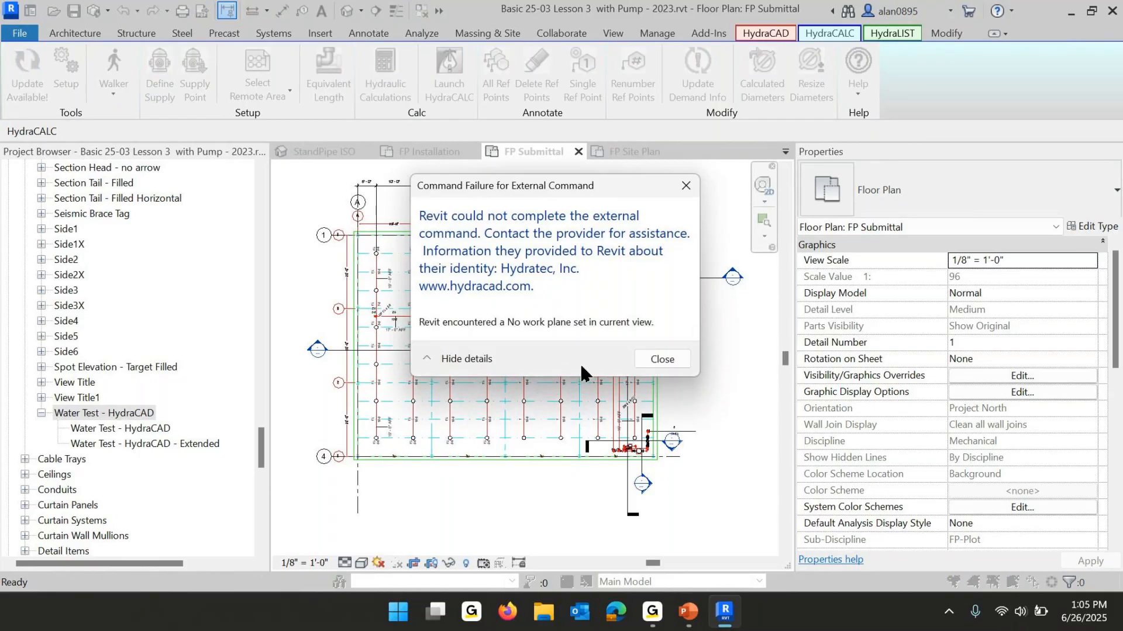
pyautogui.click(663, 359)
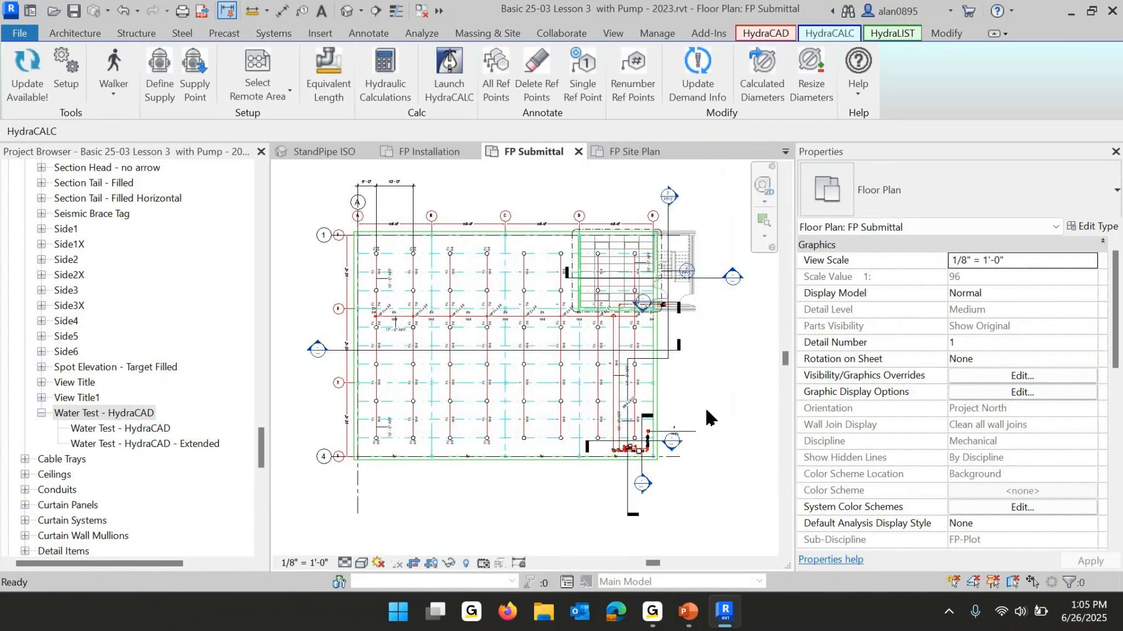
# Switch to the FP Installation plan and review the fire pump recalculation sequence on the PowerPoint slide before returning to Revit.
pyautogui.scroll(-2, 701, 416)
pyautogui.scroll(3, 703, 419)
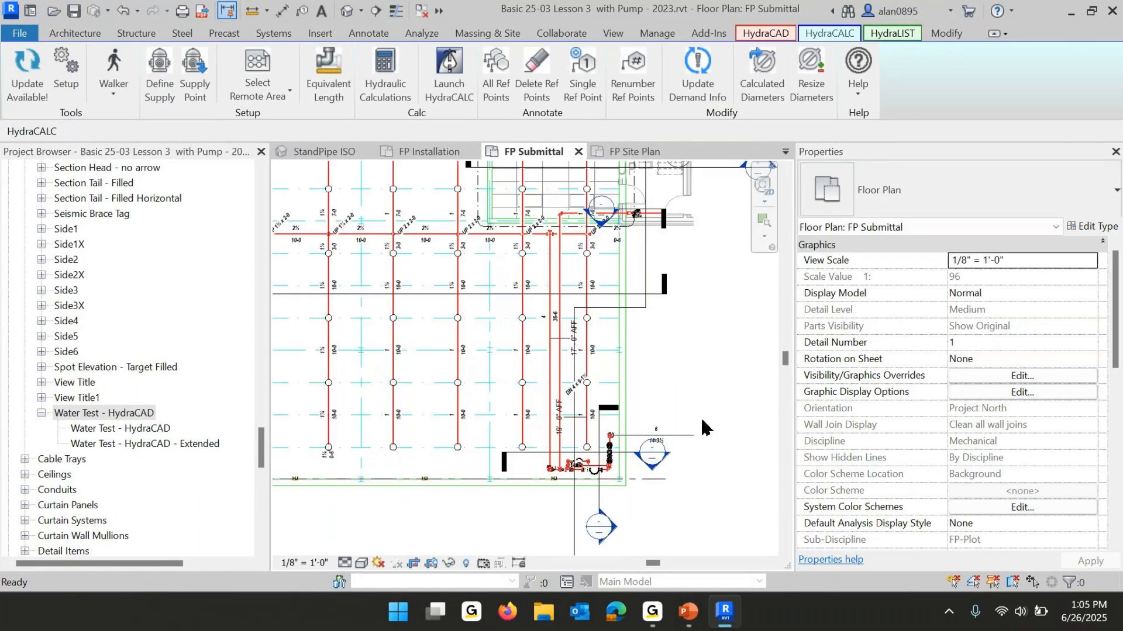
pyautogui.scroll(-4, 704, 426)
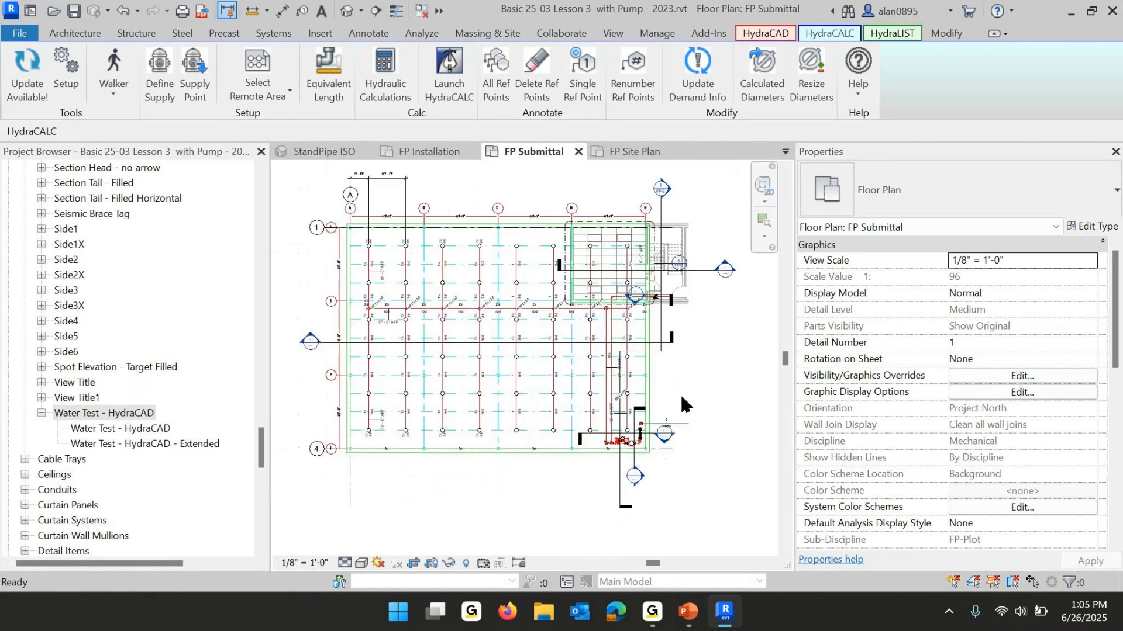
pyautogui.click(419, 151)
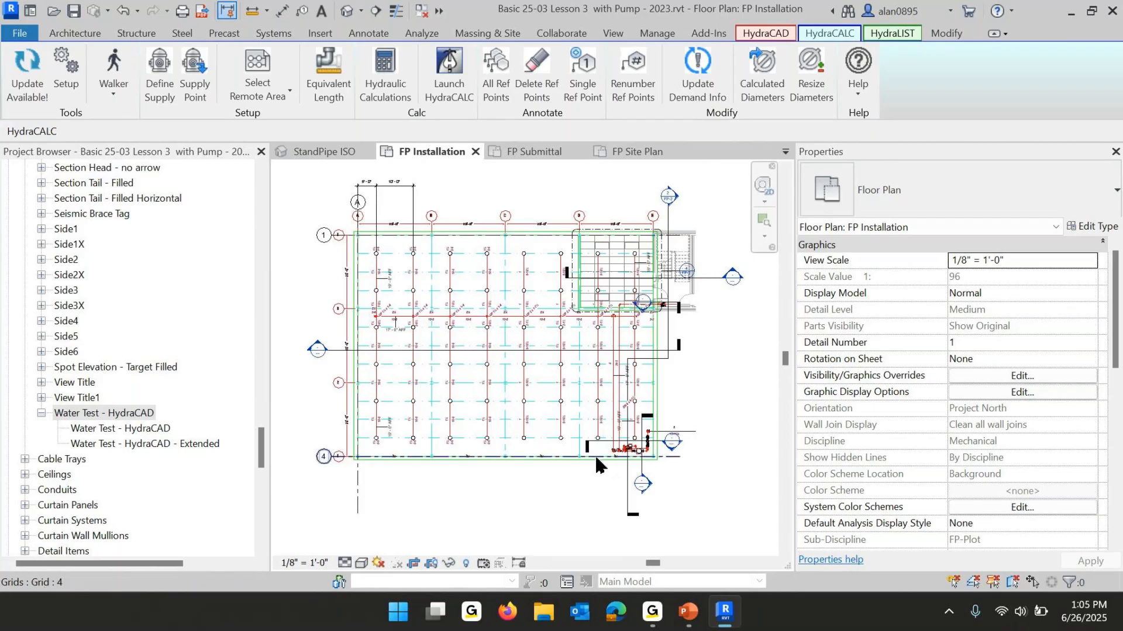
pyautogui.click(688, 611)
pyautogui.click(420, 350)
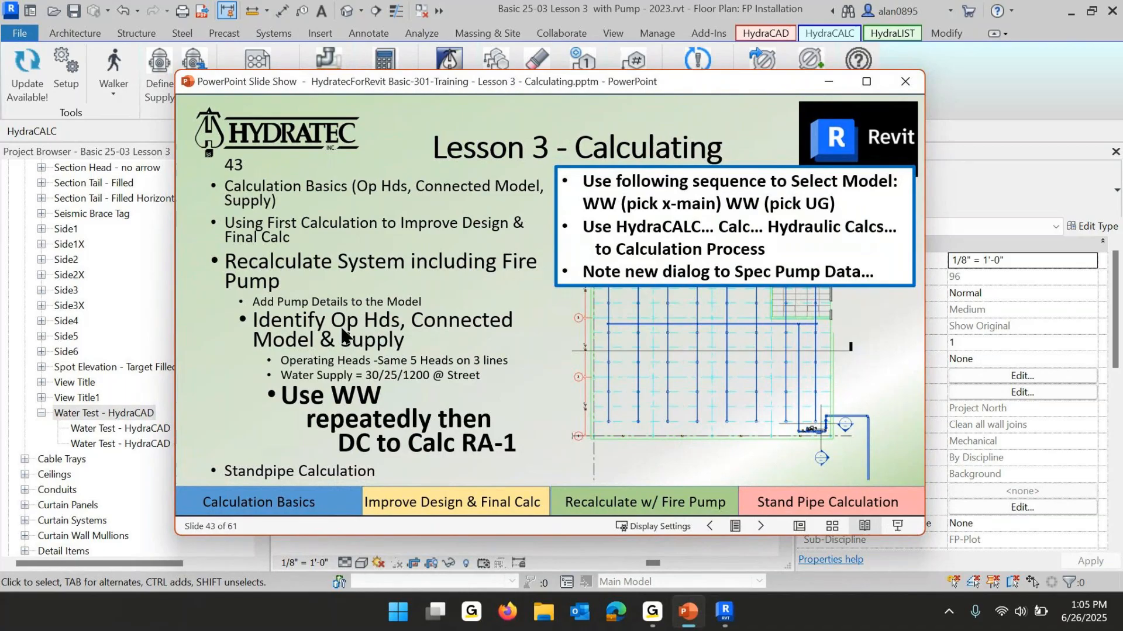
pyautogui.click(687, 611)
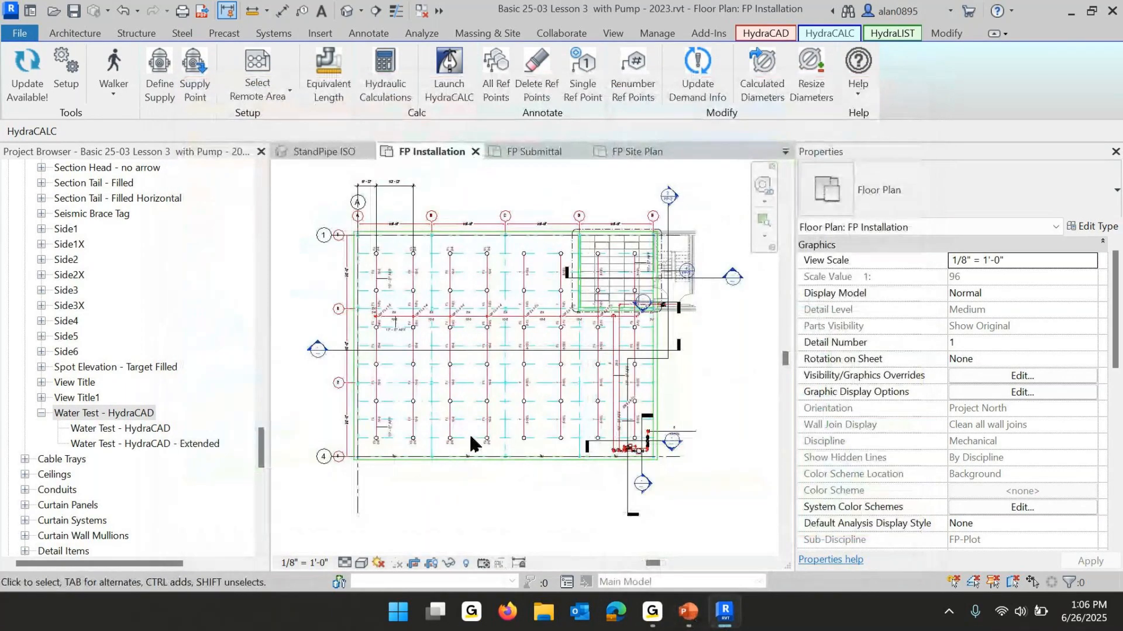
# Select the connected wet system with the WW walker from the cross main, and extend the selection through the fire pump piping.
pyautogui.click(477, 418)
pyautogui.click(477, 336)
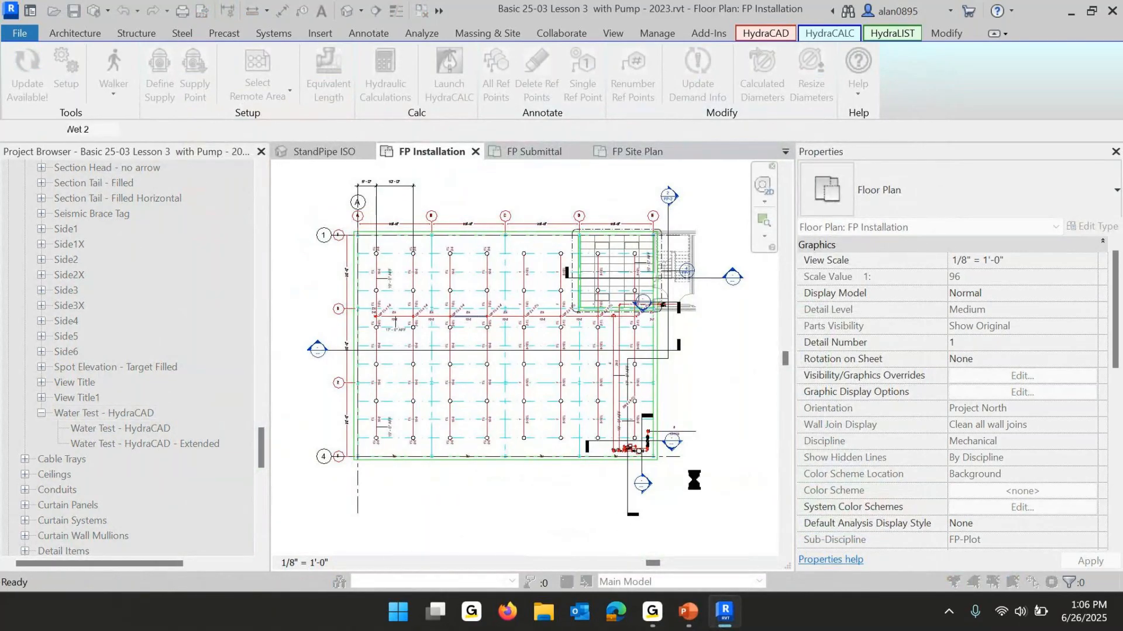
pyautogui.scroll(8, 678, 481)
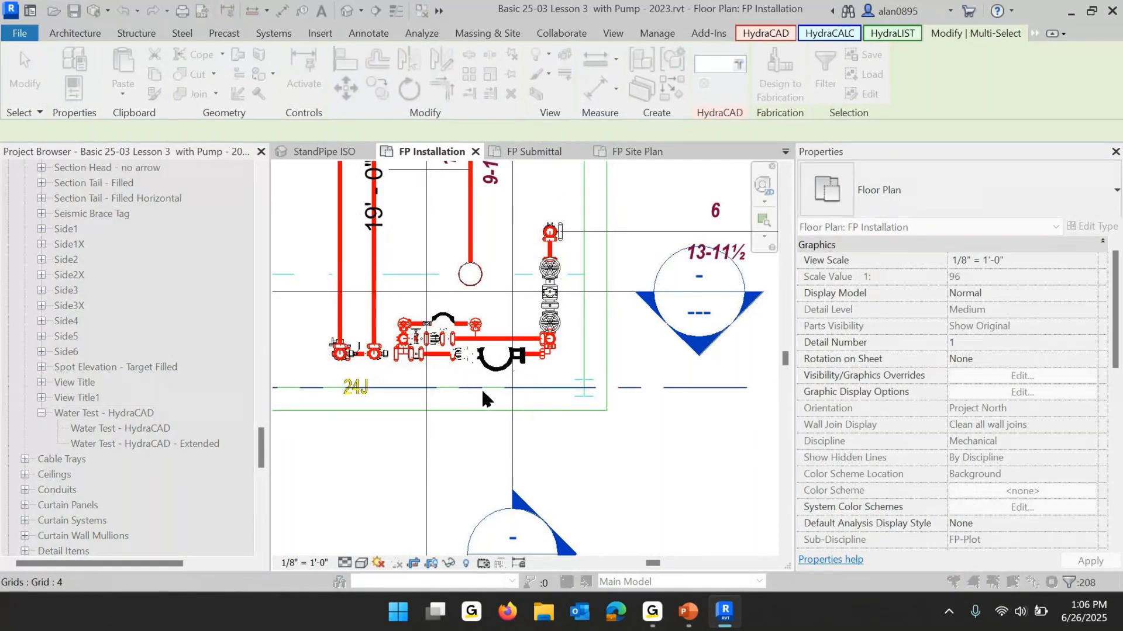
pyautogui.click(509, 379)
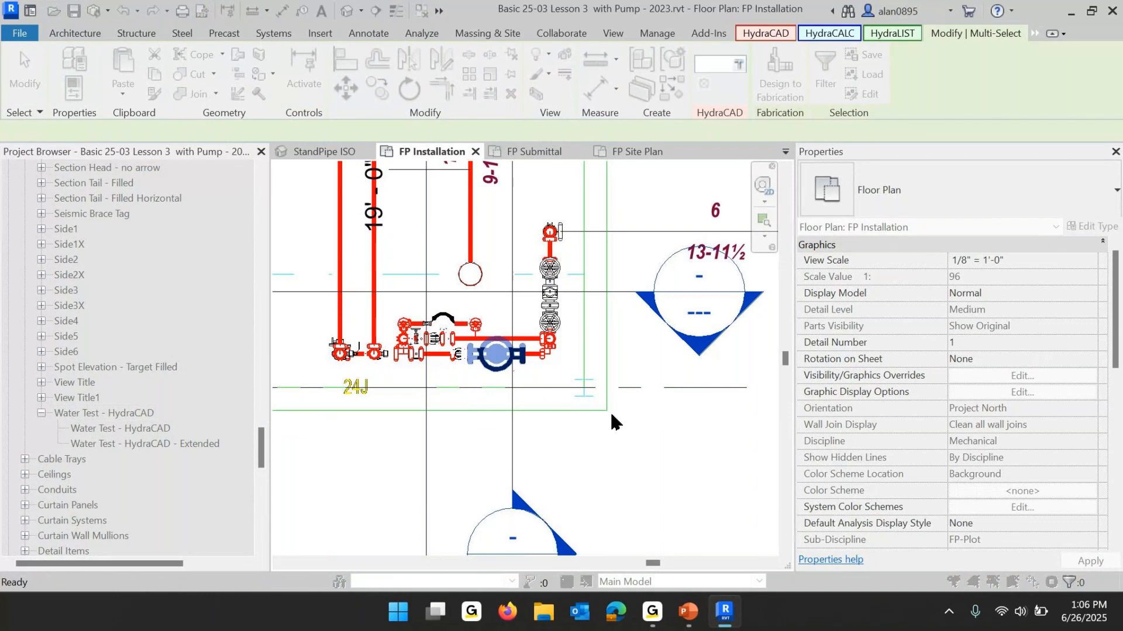
pyautogui.scroll(-5, 579, 409)
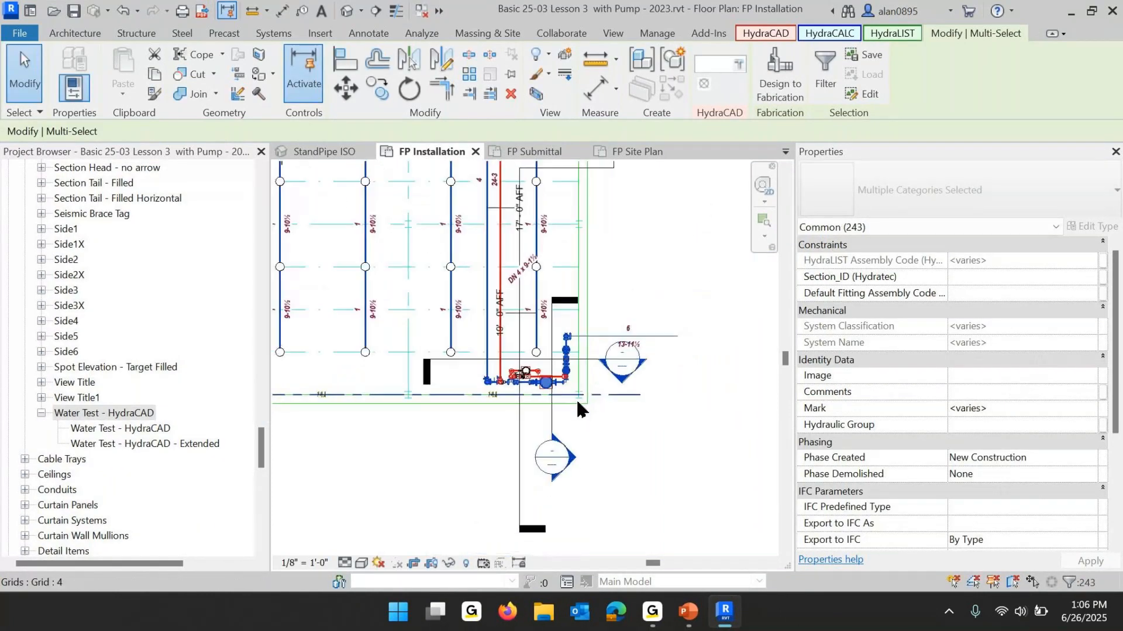
pyautogui.scroll(-2, 579, 414)
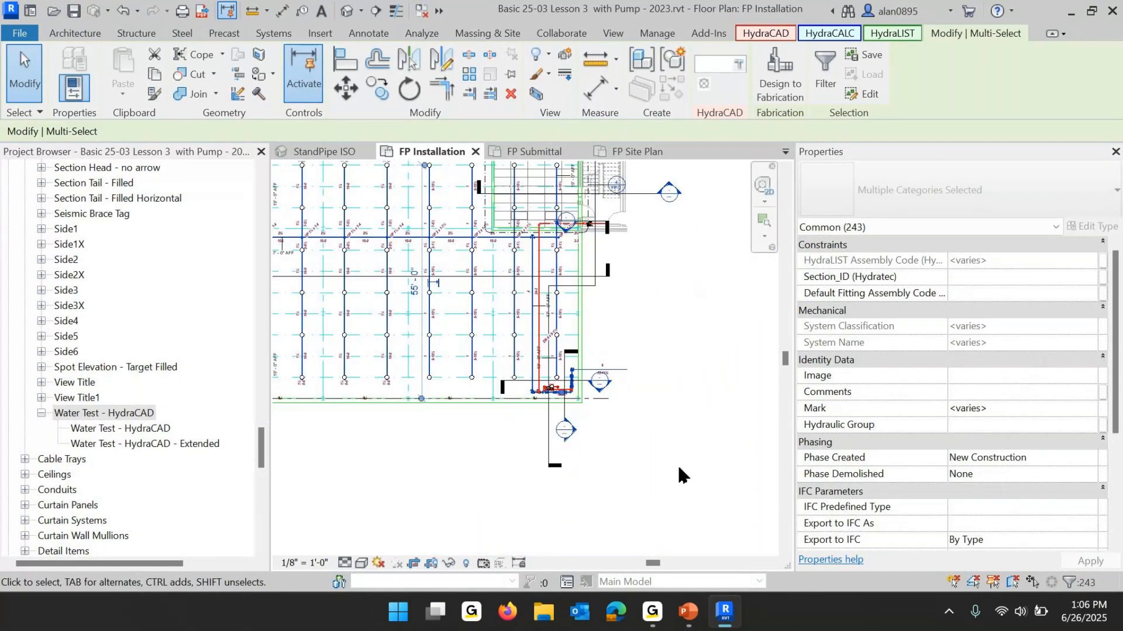
pyautogui.moveTo(684, 462); pyautogui.dragTo(646, 406, button='middle')
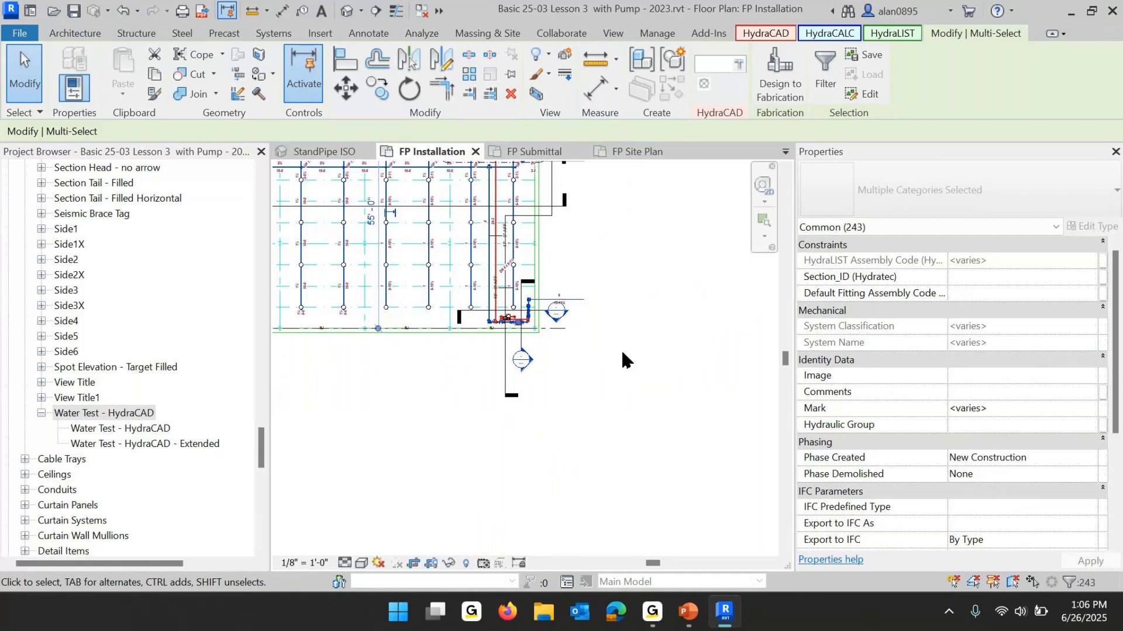
# Start the hydraulic calculation with the default water supply and make an NFPA pump curve rated 50 psi at 500 flow with 110% churn.
pyautogui.press('d')
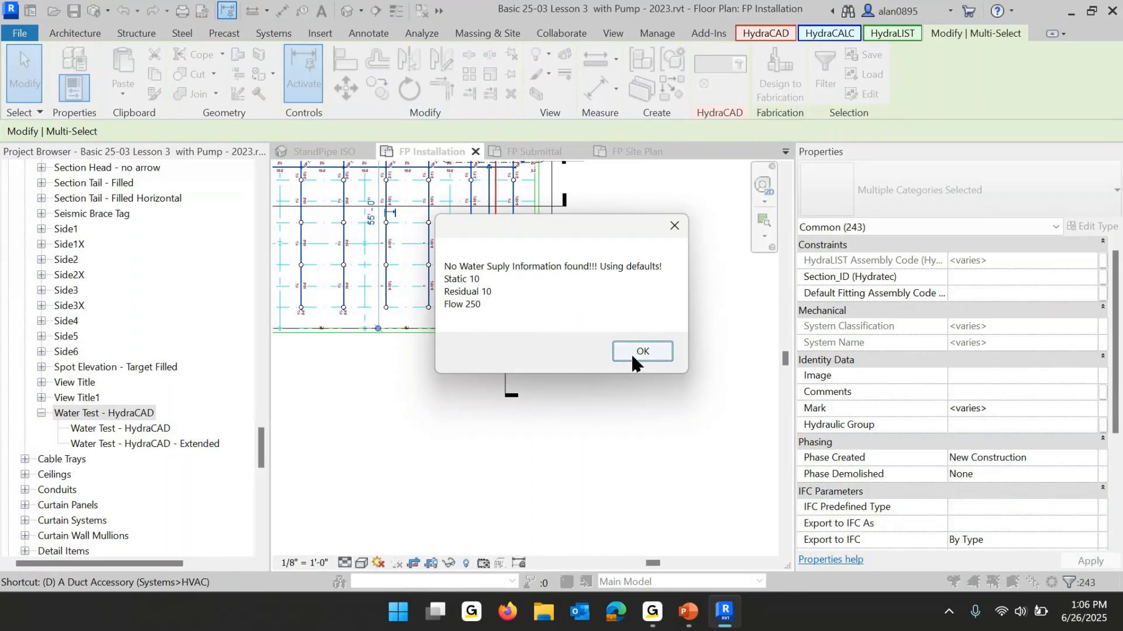
pyautogui.click(633, 351)
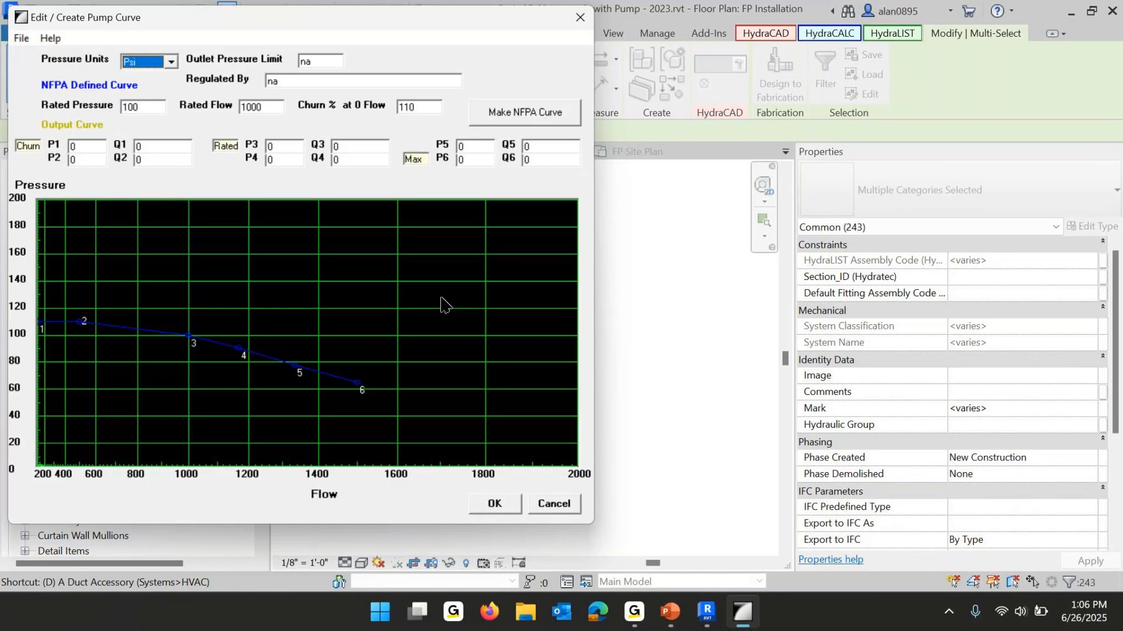
pyautogui.doubleClick(139, 106)
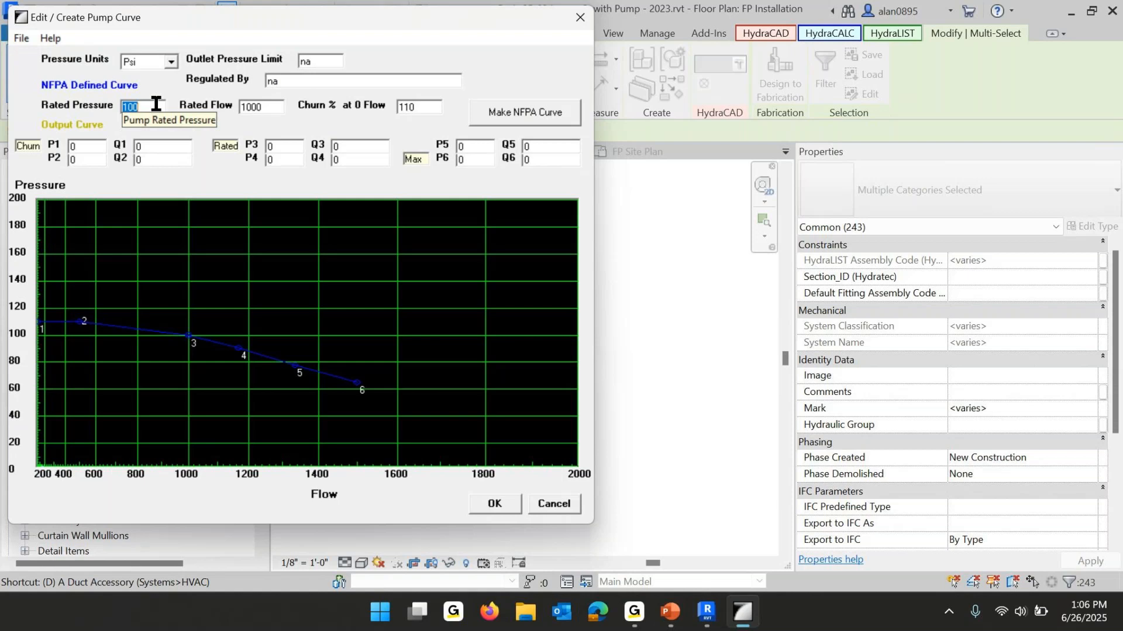
pyautogui.write('50')
pyautogui.doubleClick(275, 104)
pyautogui.write('500')
pyautogui.doubleClick(436, 108)
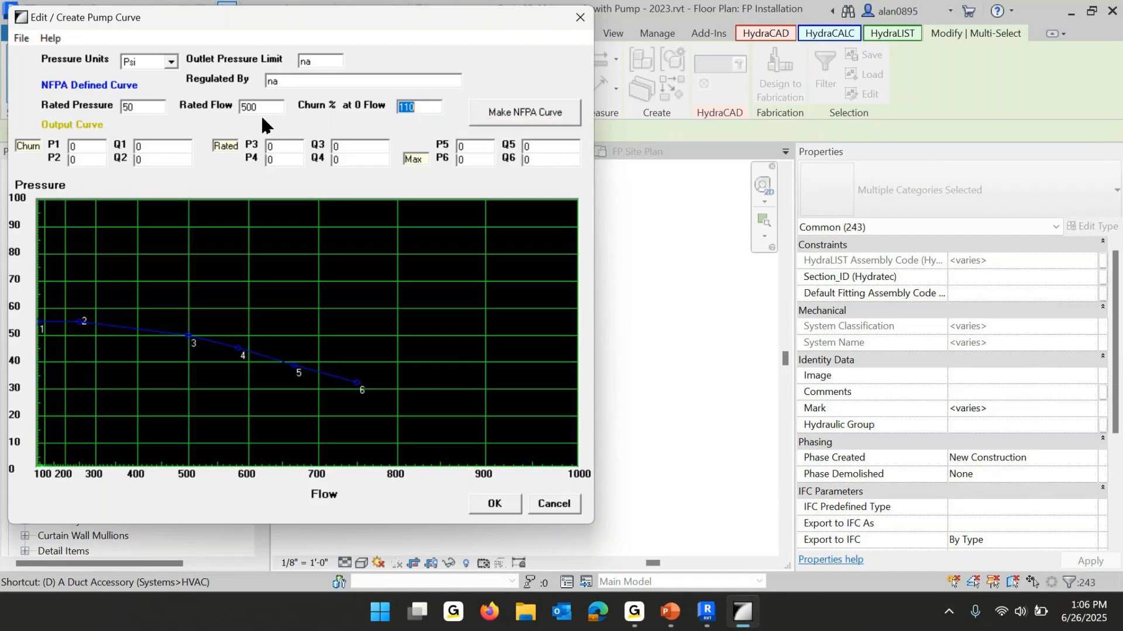
pyautogui.click(534, 114)
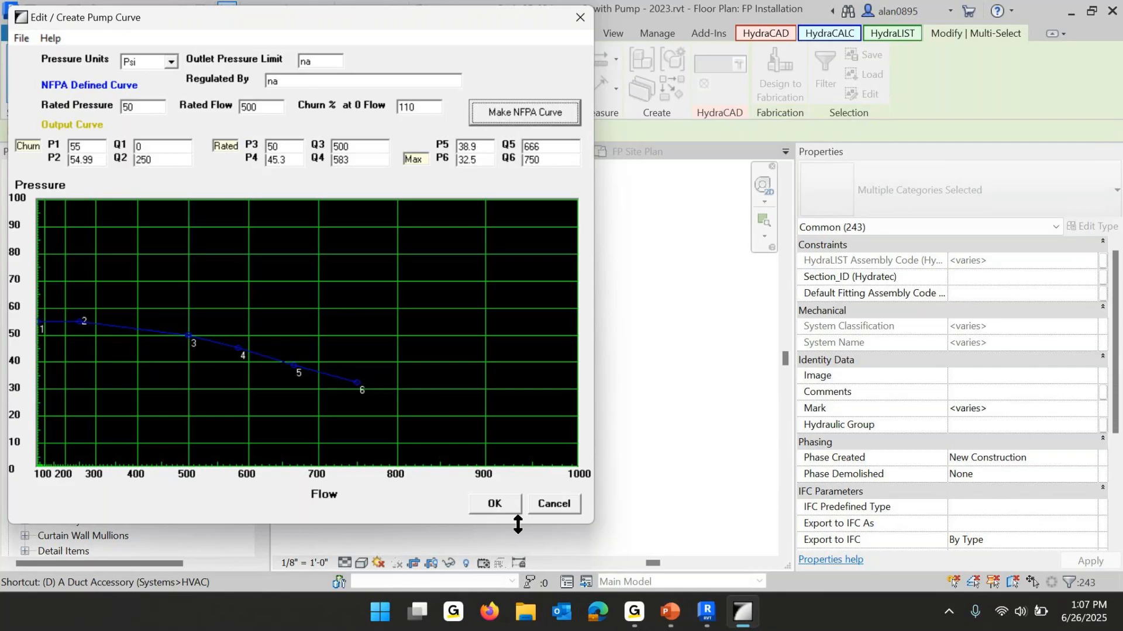
pyautogui.click(494, 505)
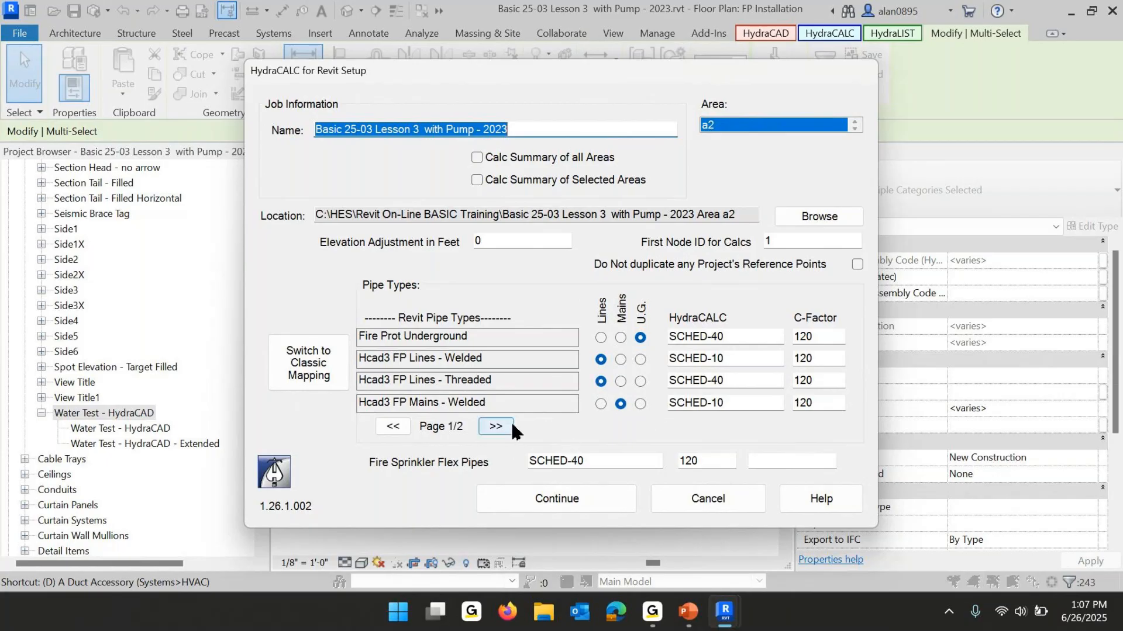
# Check the pipe type mappings in the HydraCALC setup, continue the transfer of area a2 to AutoCALC, and dismiss its message.
pyautogui.click(494, 428)
pyautogui.click(390, 426)
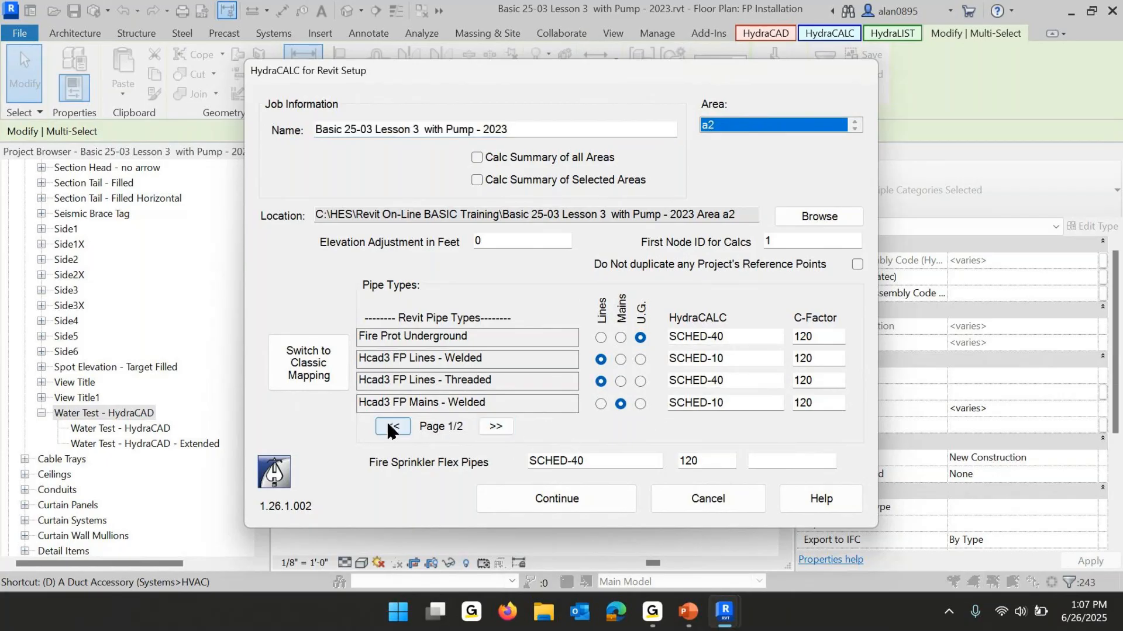
pyautogui.click(496, 427)
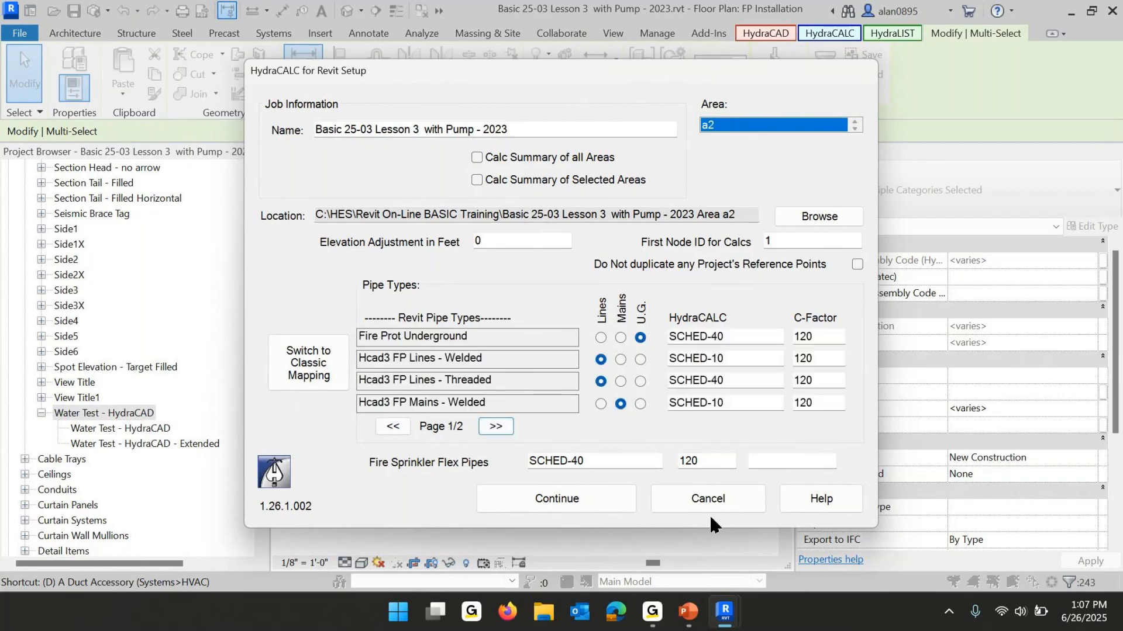
pyautogui.click(564, 499)
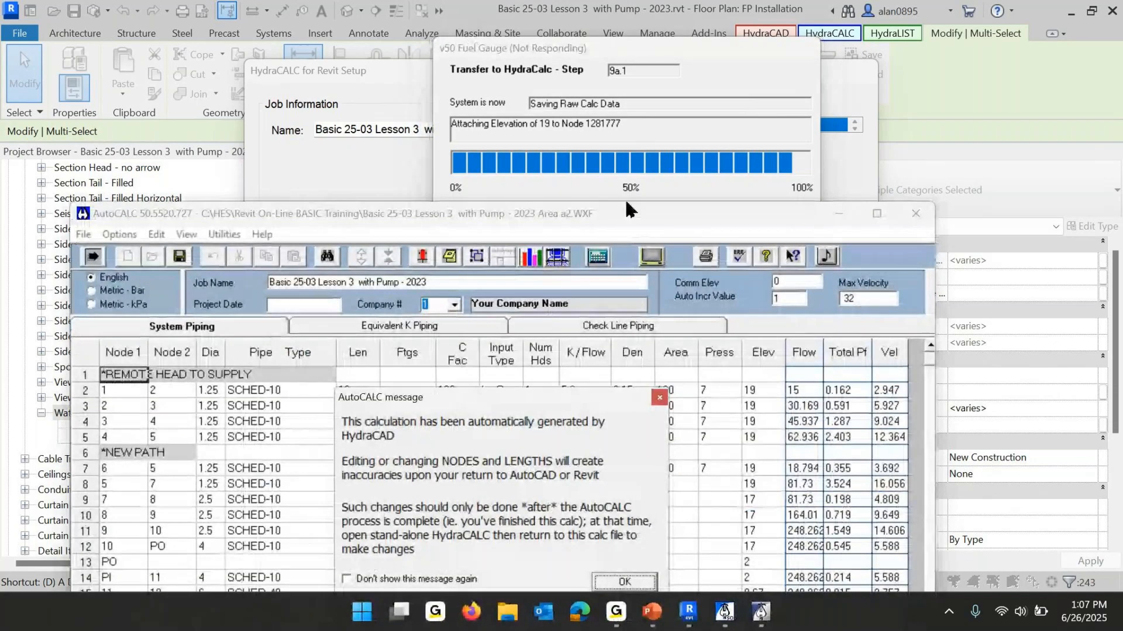
pyautogui.click(659, 395)
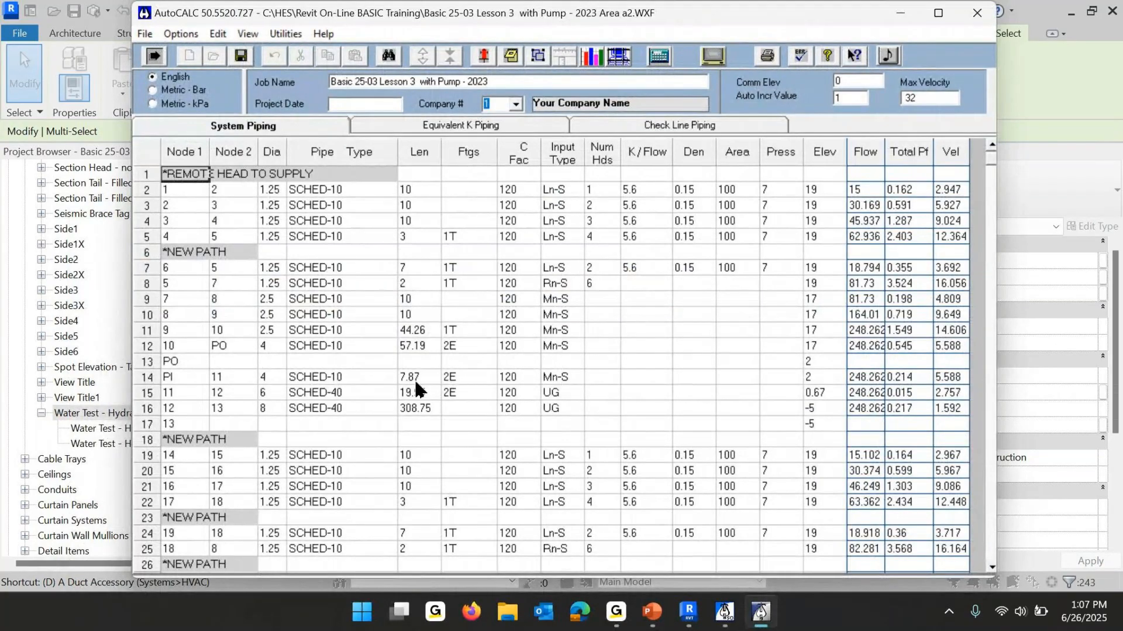
# Examine the pump outlet (PO) and pump inlet (PI) nodes and the remaining paths in the system piping table.
pyautogui.click(224, 346)
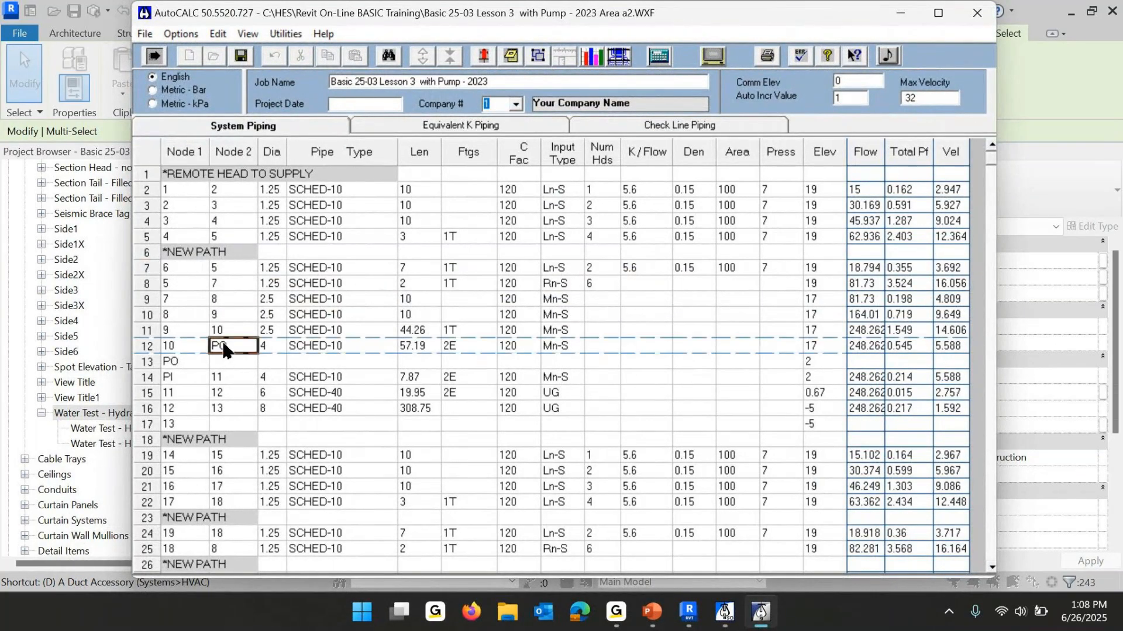
pyautogui.click(172, 379)
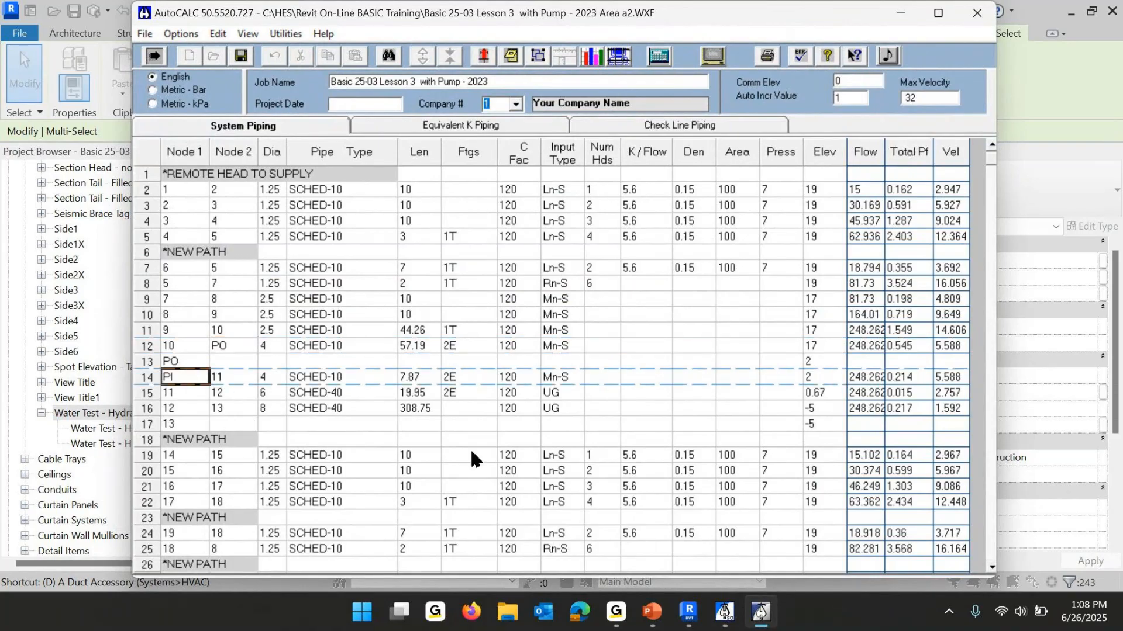
pyautogui.scroll(-5, 433, 449)
pyautogui.scroll(5, 444, 433)
# Calculate the system from remote point 1 to source point 13 with auto-located remote head and adjusted fittings, and dismiss the messages.
pyautogui.click(660, 56)
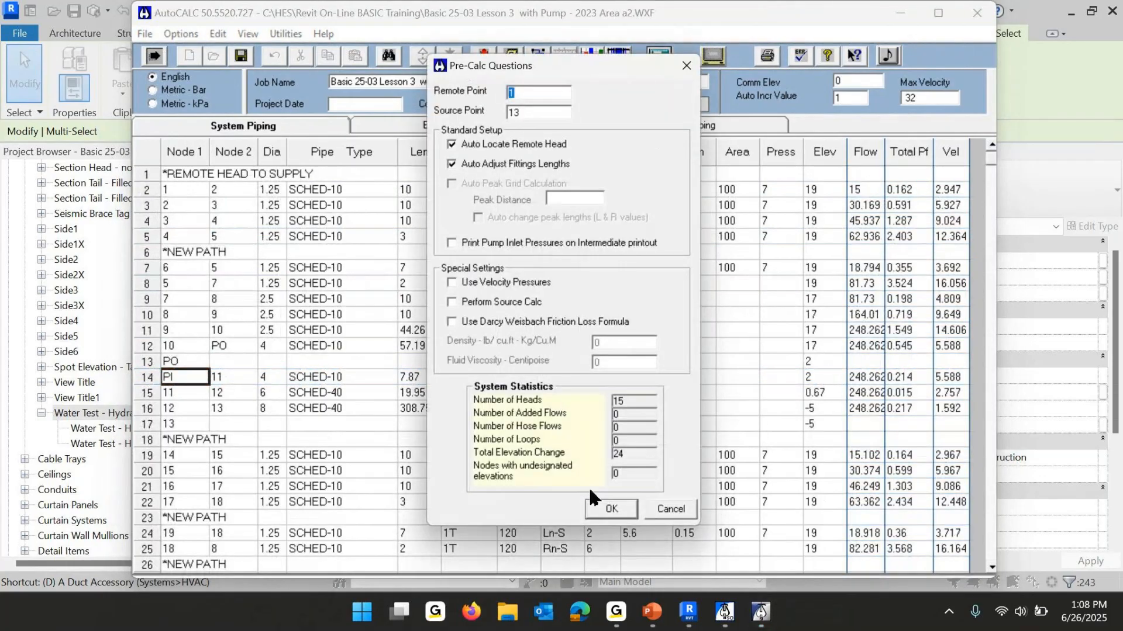
pyautogui.click(609, 511)
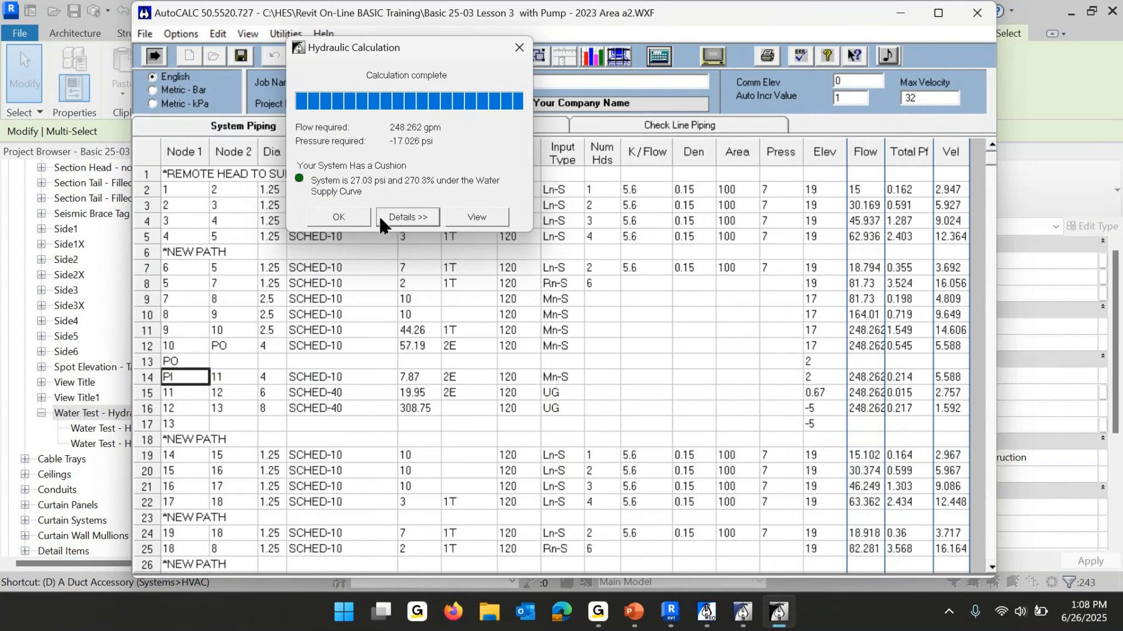
pyautogui.click(325, 220)
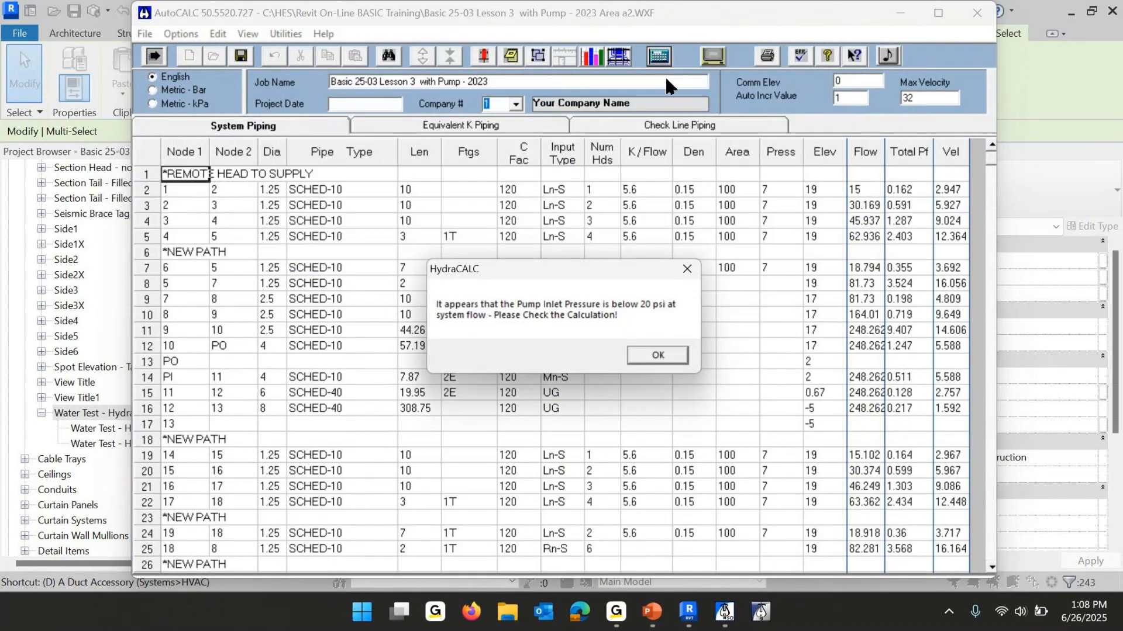
pyautogui.click(658, 356)
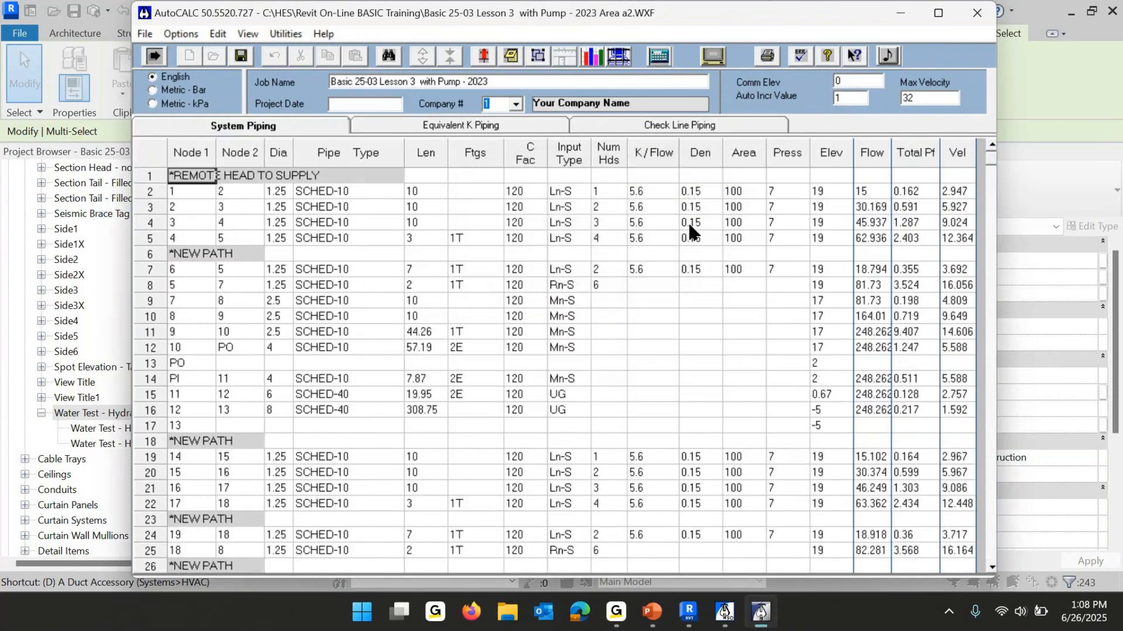
# Recalculate the system from remote point 1 to source point 13 with the current water supplies and dismiss the messages.
pyautogui.click(666, 57)
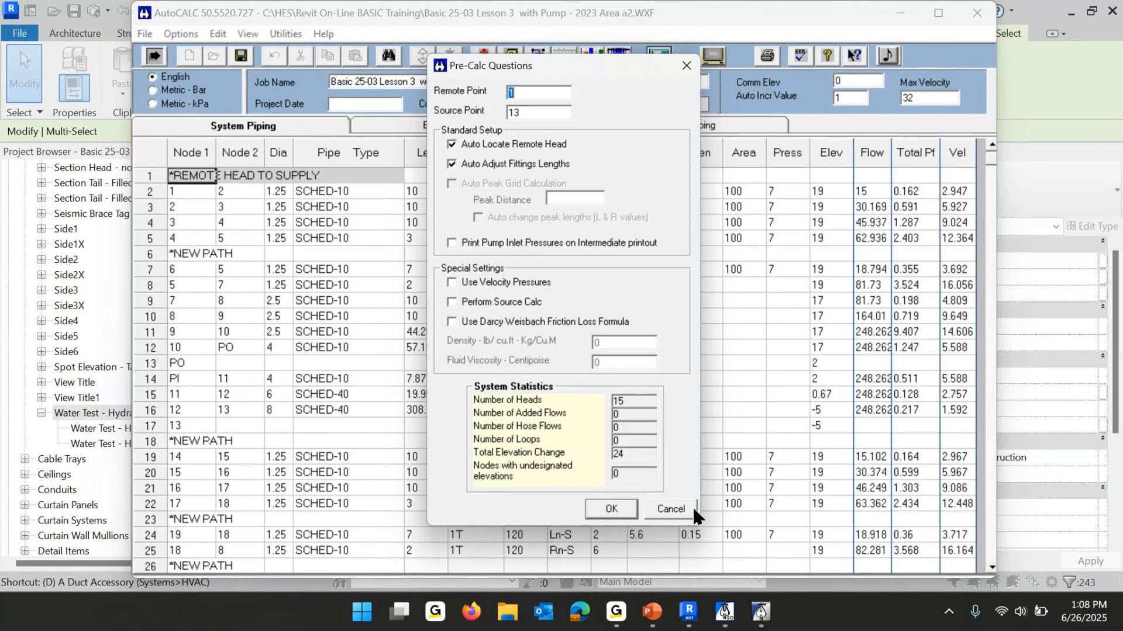
pyautogui.click(619, 507)
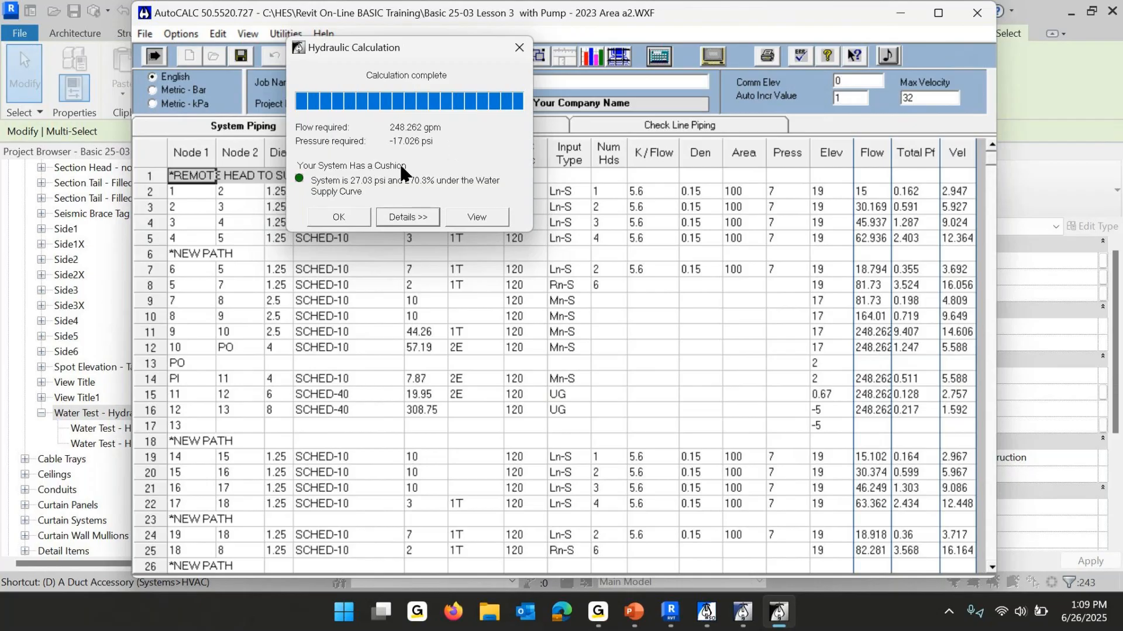
pyautogui.click(343, 218)
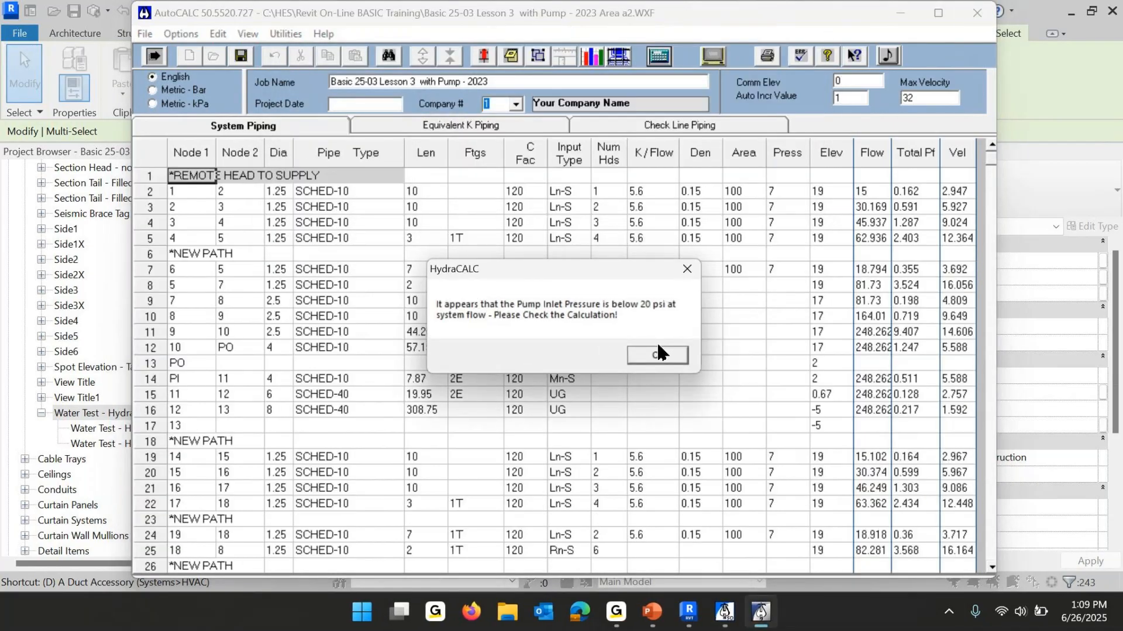
pyautogui.click(657, 353)
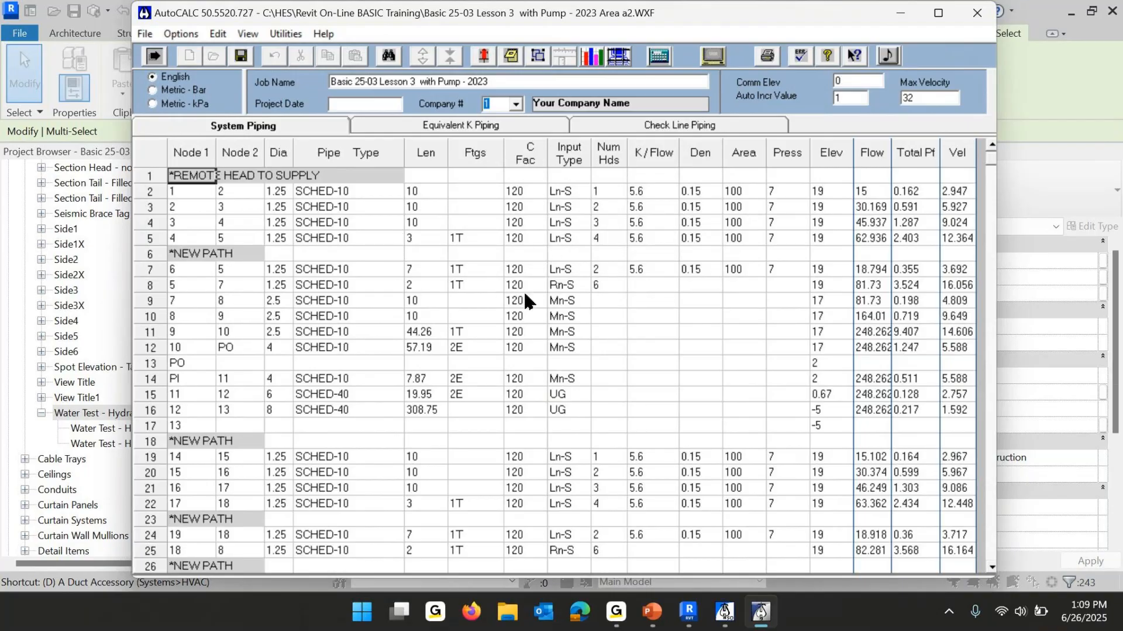
pyautogui.scroll(-4, 520, 295)
pyautogui.scroll(4, 510, 302)
pyautogui.click(484, 56)
pyautogui.click(377, 294)
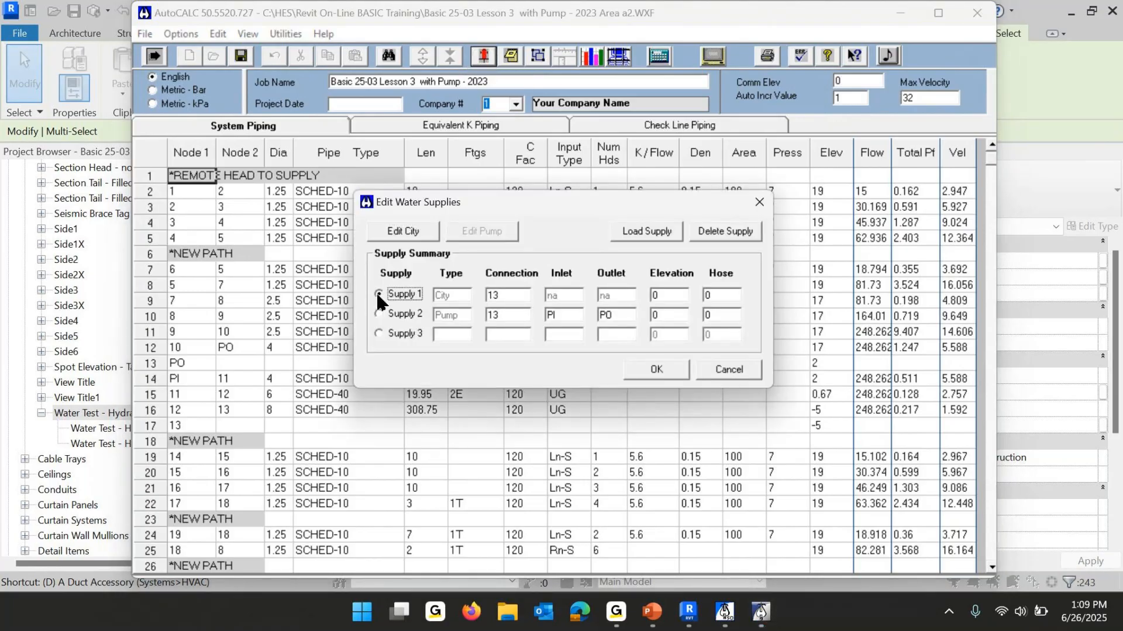
pyautogui.click(653, 365)
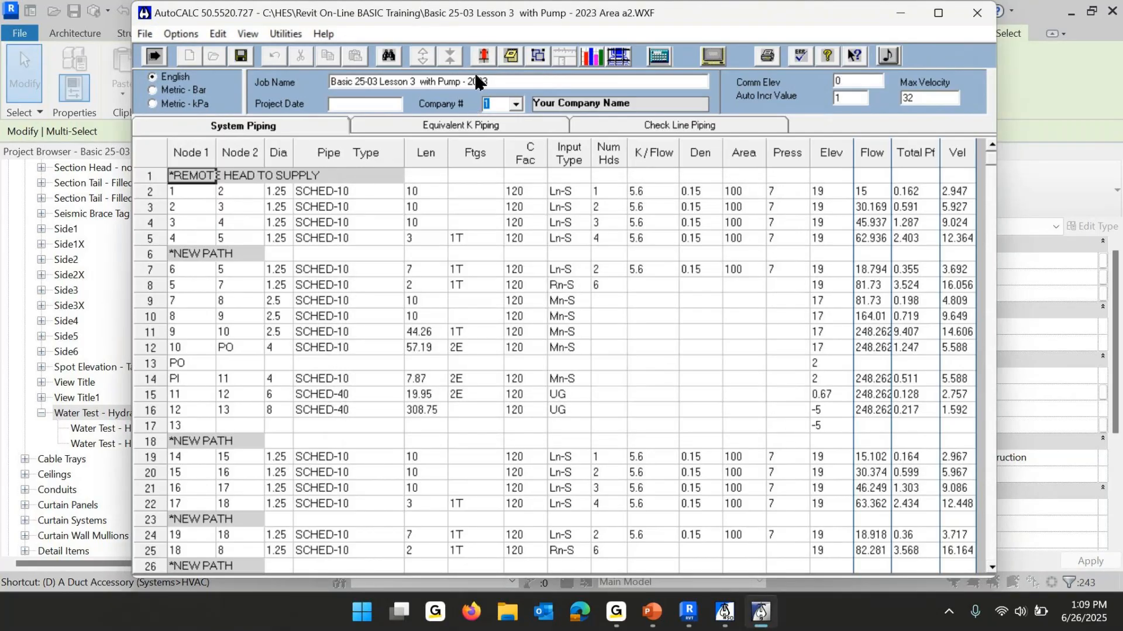
# Set the city water supply (Supply 1) to static pressure 30, residual pressure 25 and residual flow 1200.
pyautogui.click(484, 58)
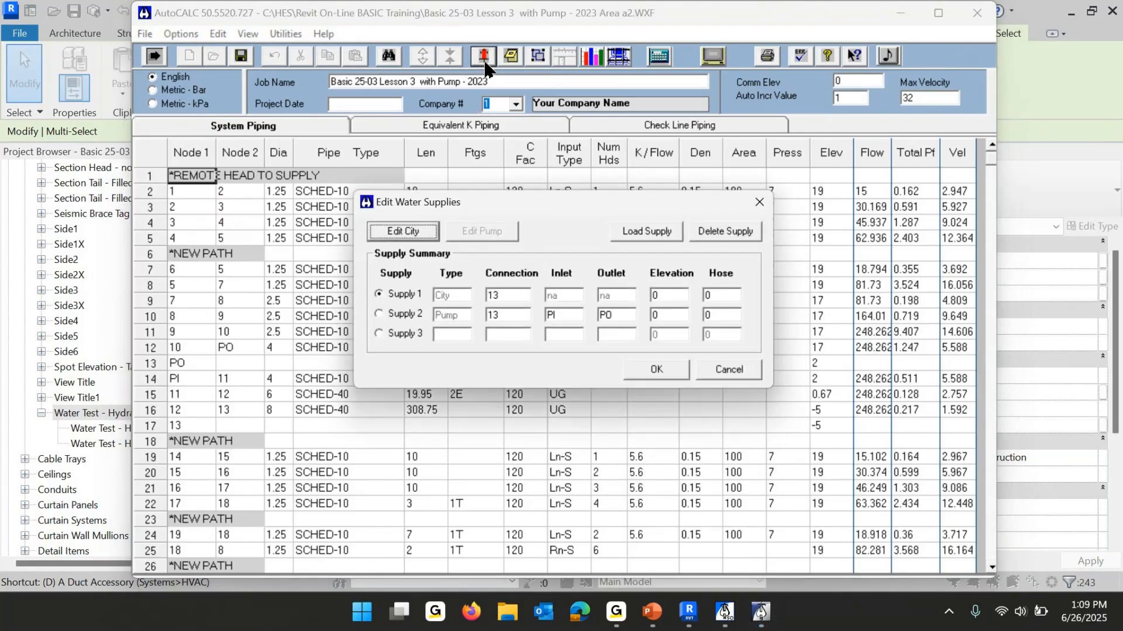
pyautogui.click(406, 227)
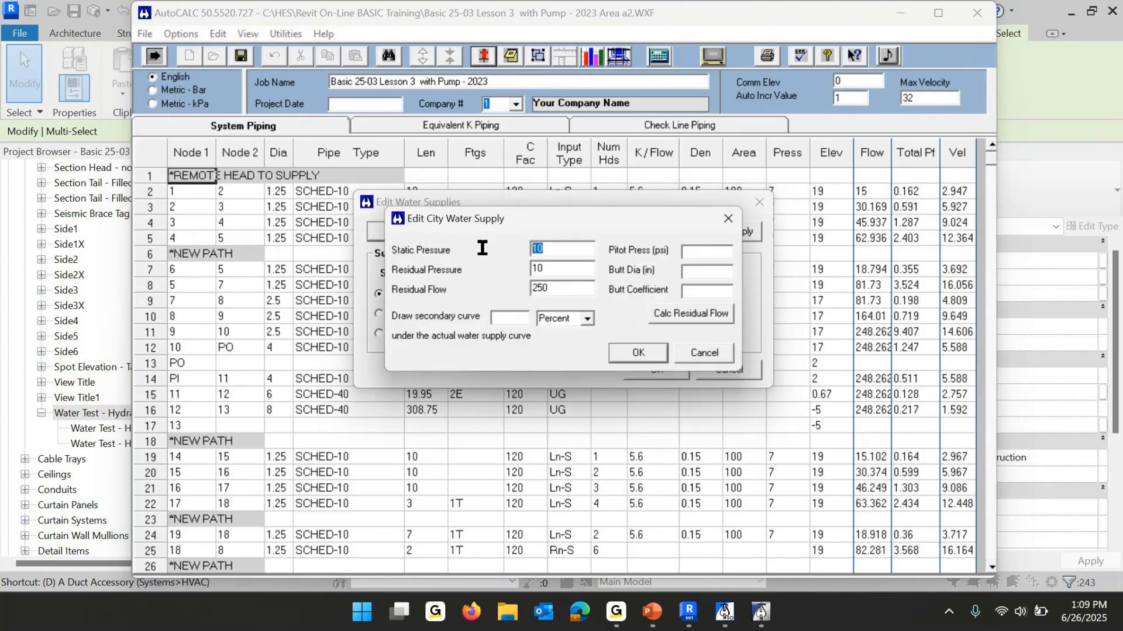
pyautogui.write('30')
pyautogui.click(532, 269)
pyautogui.write('25')
pyautogui.moveTo(581, 270); pyautogui.dragTo(456, 264)
pyautogui.write('25')
pyautogui.doubleClick(562, 293)
pyautogui.write('1200')
pyautogui.click(639, 355)
pyautogui.click(639, 354)
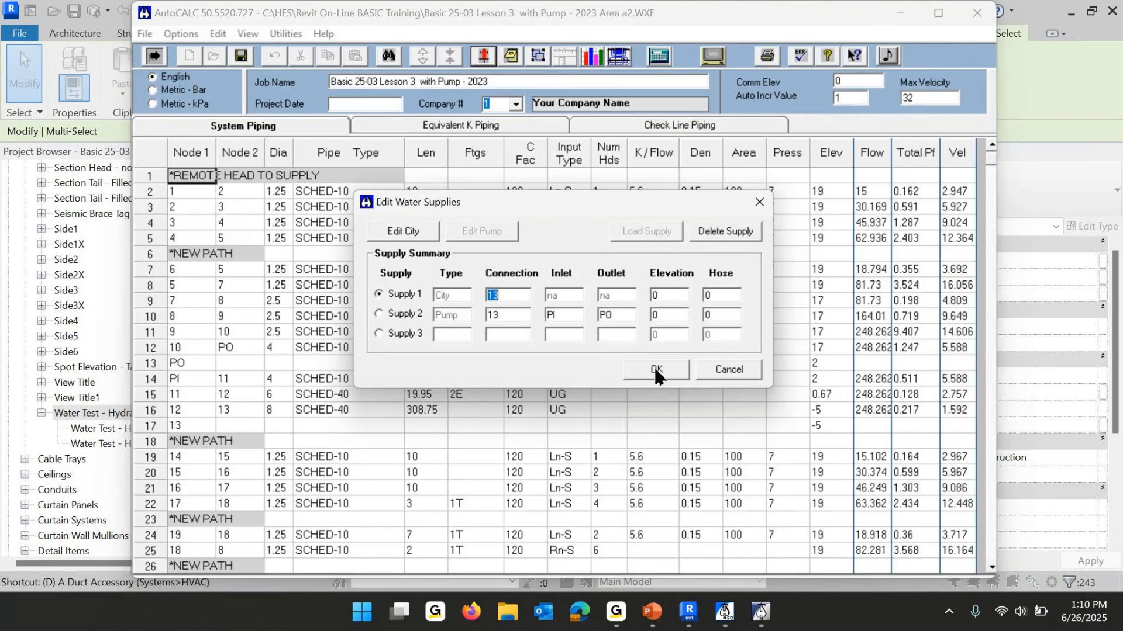
pyautogui.click(655, 370)
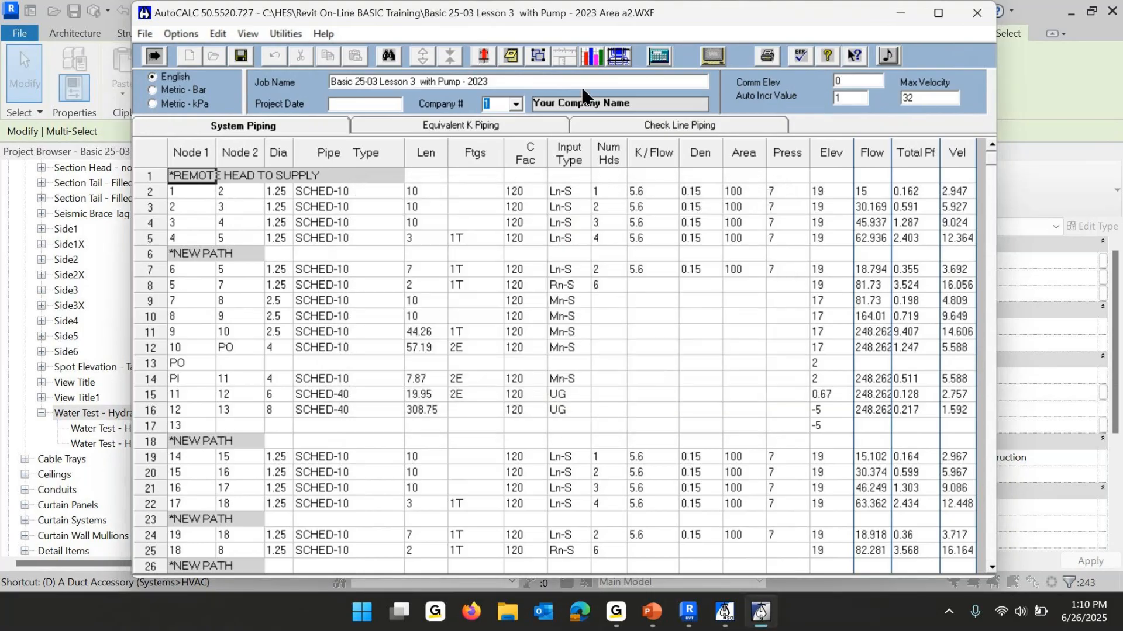
# Run the hydraulic calculation with the revised city supply, keeping the remote head auto-located and fittings auto-adjusted, and accept the results.
pyautogui.click(659, 55)
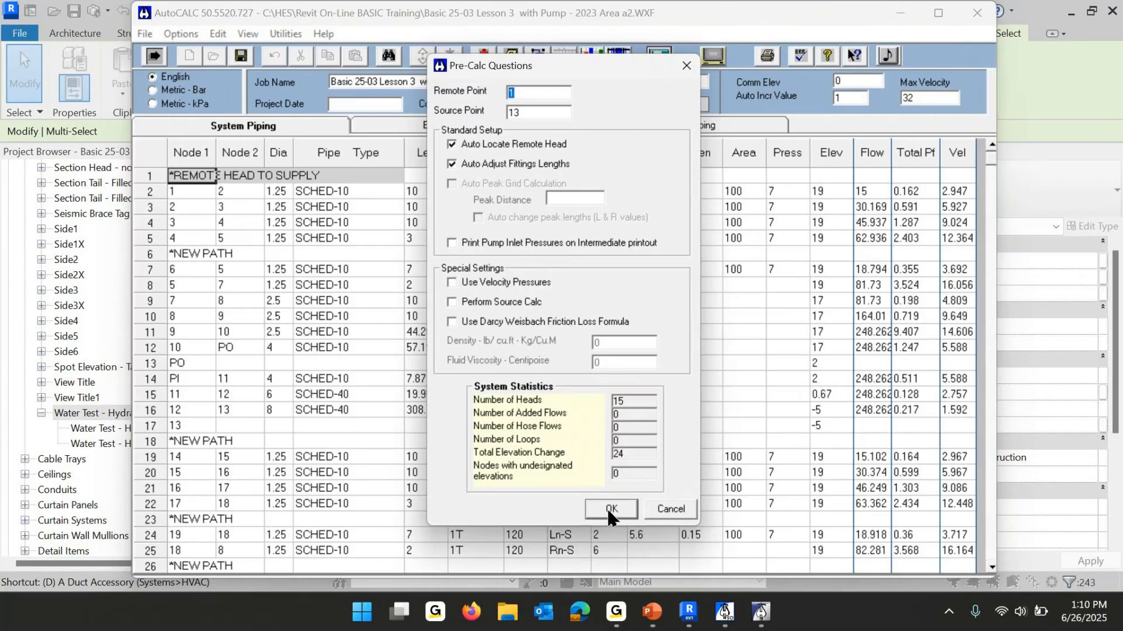
pyautogui.click(610, 508)
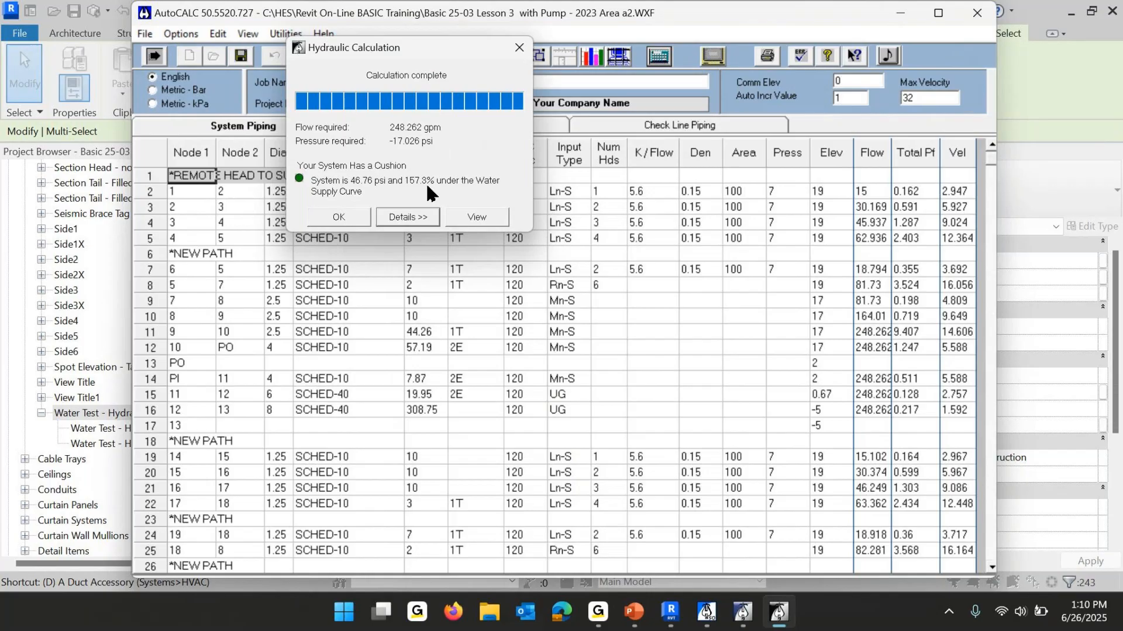
pyautogui.click(338, 217)
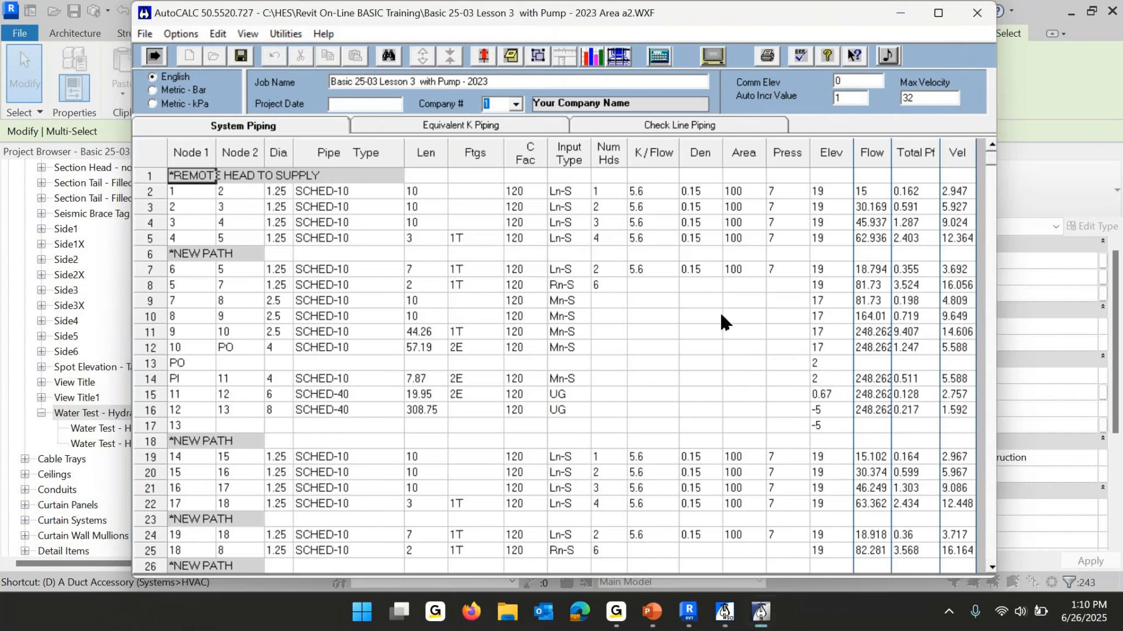
# Close AutoCALC, return to Revit, and place the fire protection system demand note beside the building's lower corner near the pump.
pyautogui.click(977, 21)
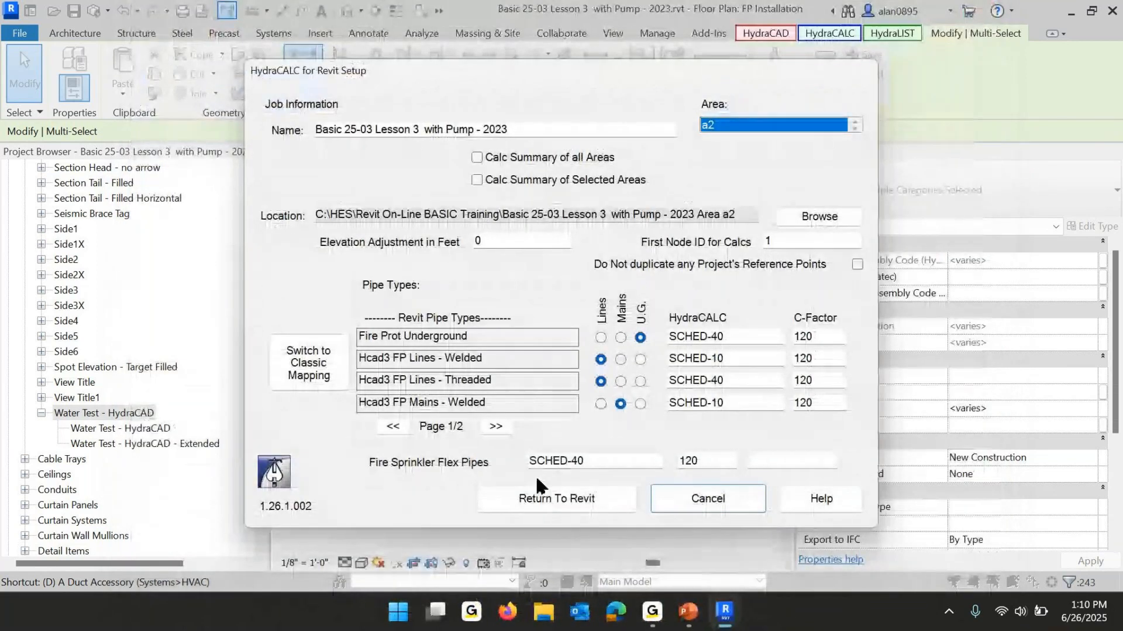
pyautogui.click(576, 497)
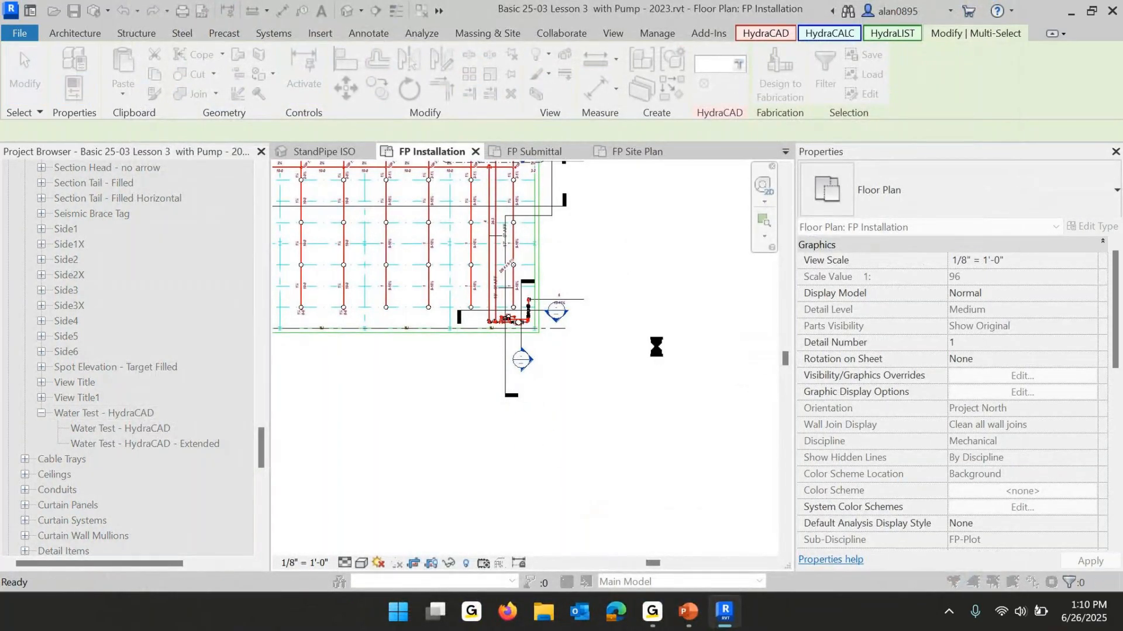
pyautogui.click(672, 335)
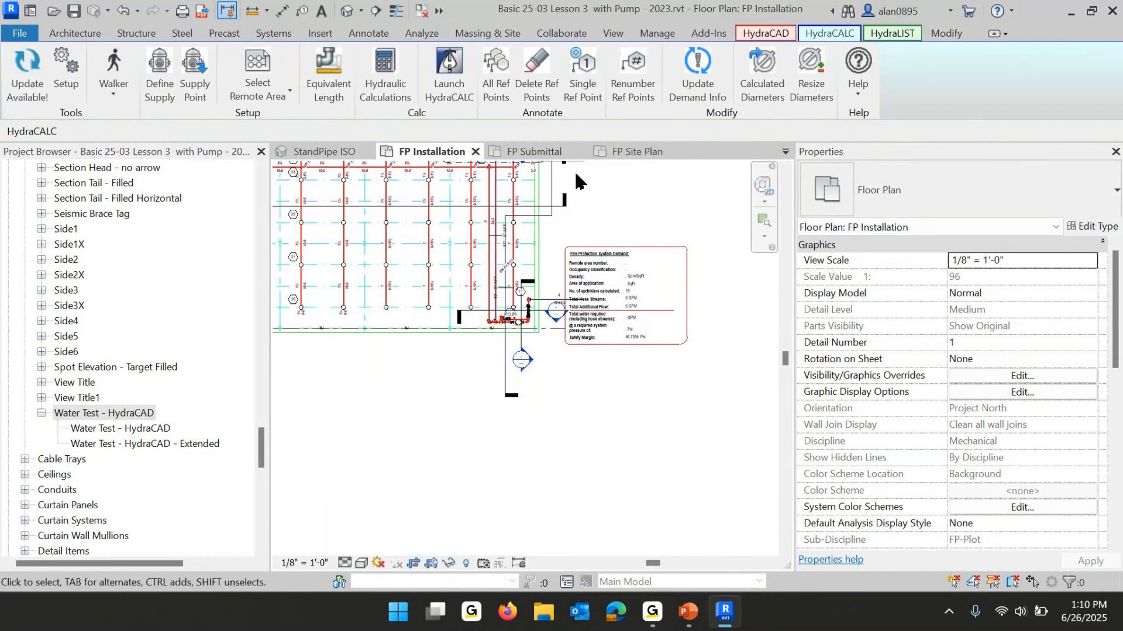
# Annotate the FP Site Plan view with all the hydraulic reference points.
pyautogui.click(634, 151)
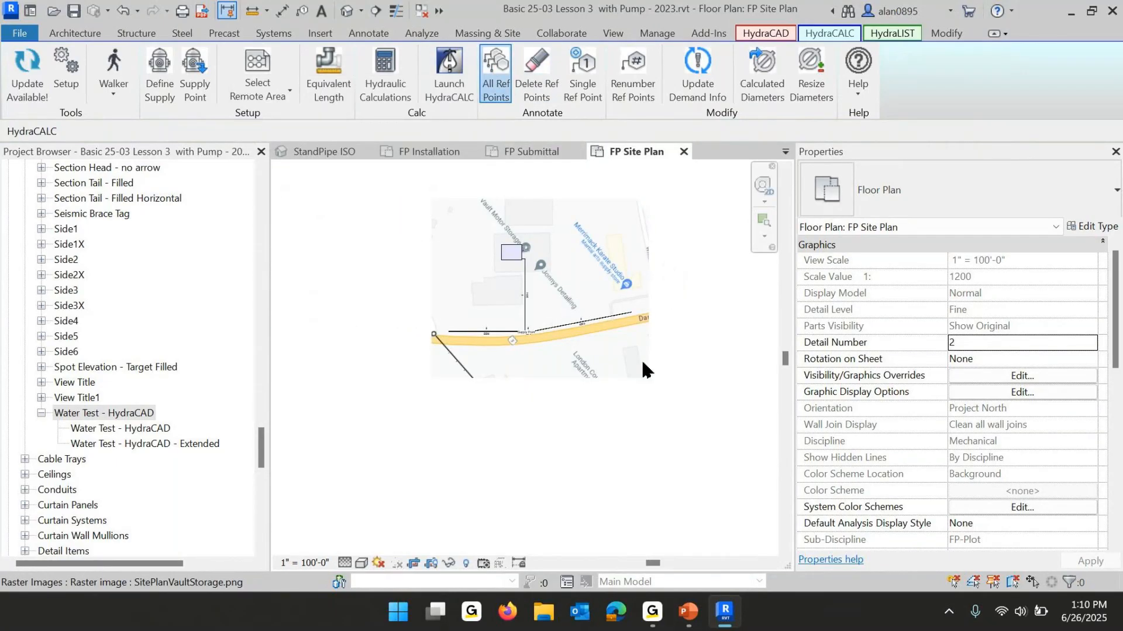
pyautogui.scroll(4, 513, 327)
pyautogui.moveTo(671, 281); pyautogui.dragTo(625, 585, button='middle')
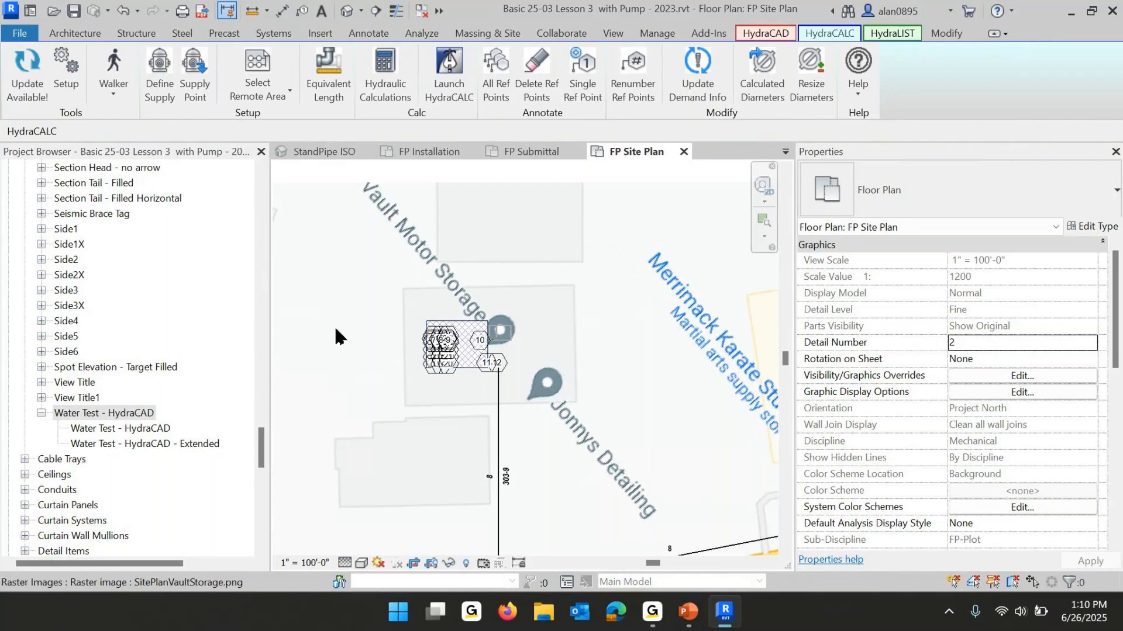
pyautogui.click(343, 310)
pyautogui.scroll(-1, 379, 356)
pyautogui.press('Escape')
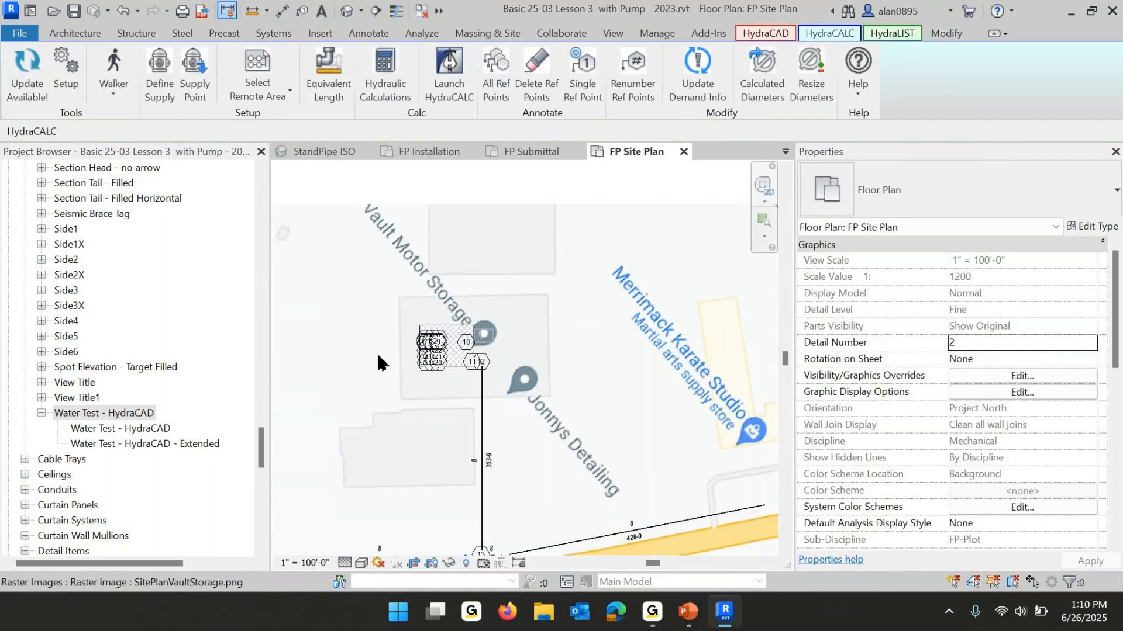
pyautogui.scroll(-3, 378, 363)
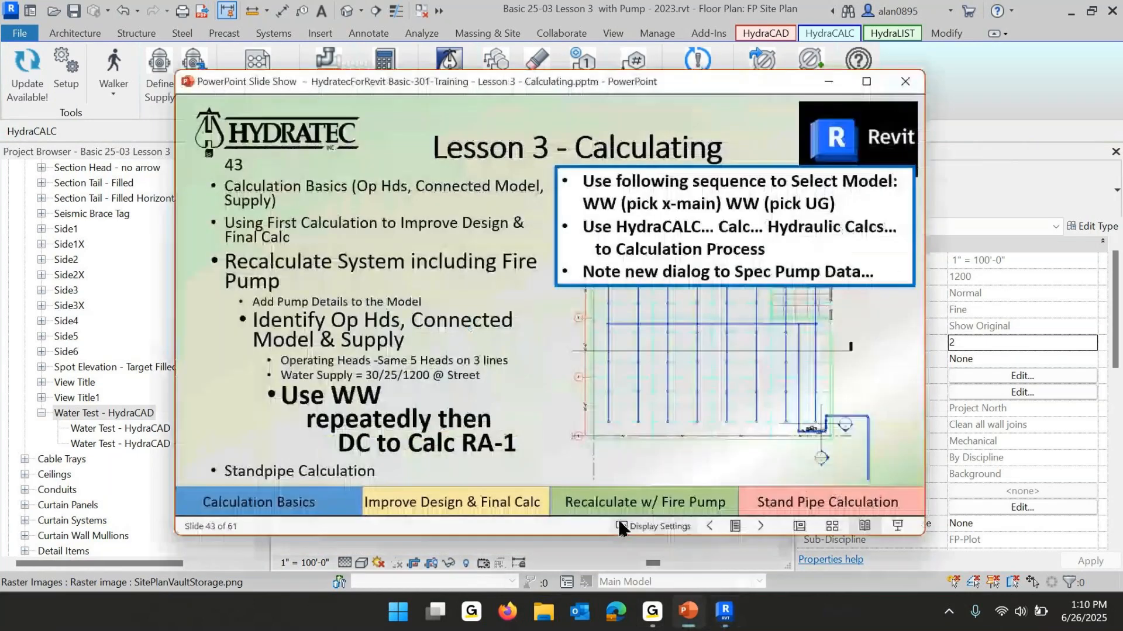
pyautogui.click(688, 611)
pyautogui.click(435, 409)
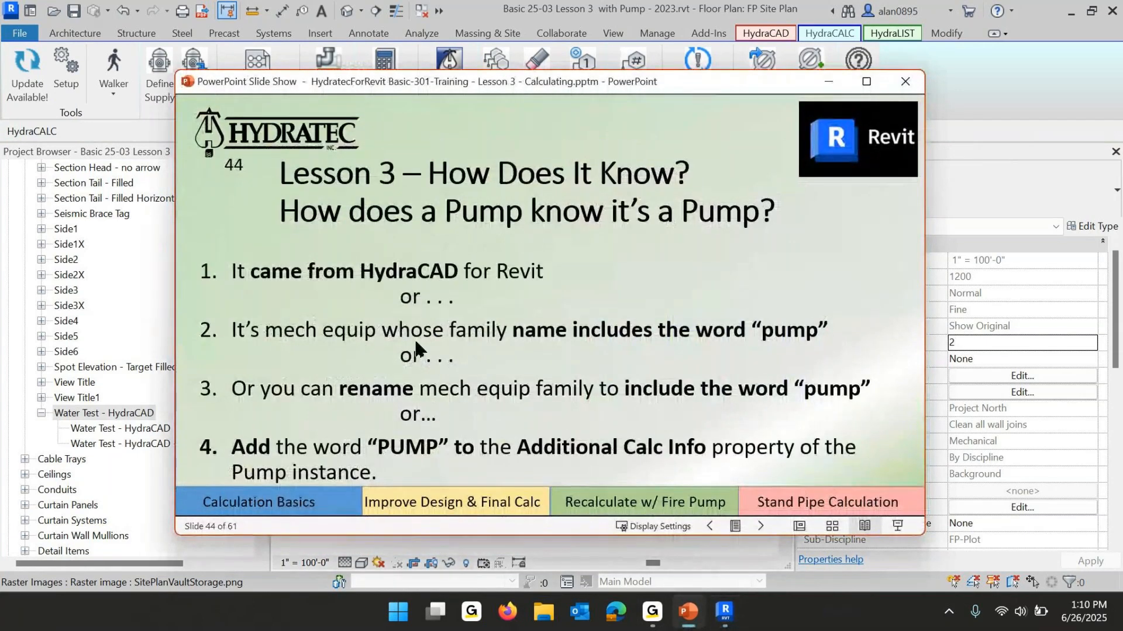
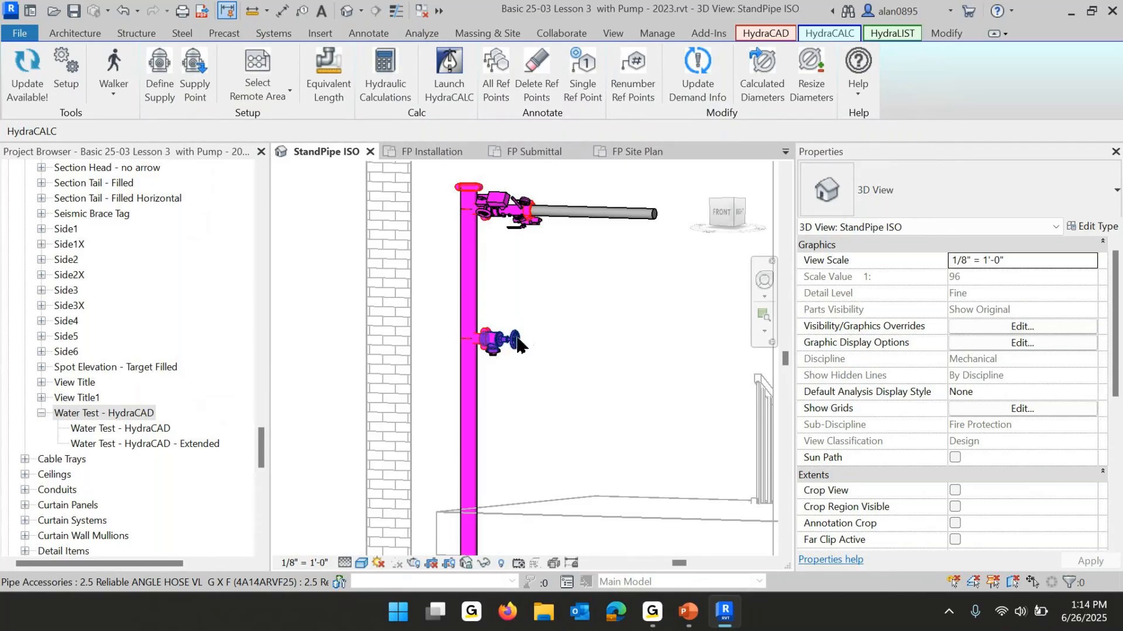
# Select the two uppermost angle hose valves on the standpipe, mark them as flowing, and assign them to remote area SP1.
pyautogui.click(517, 350)
pyautogui.moveTo(570, 403); pyautogui.dragTo(597, 243, button='middle')
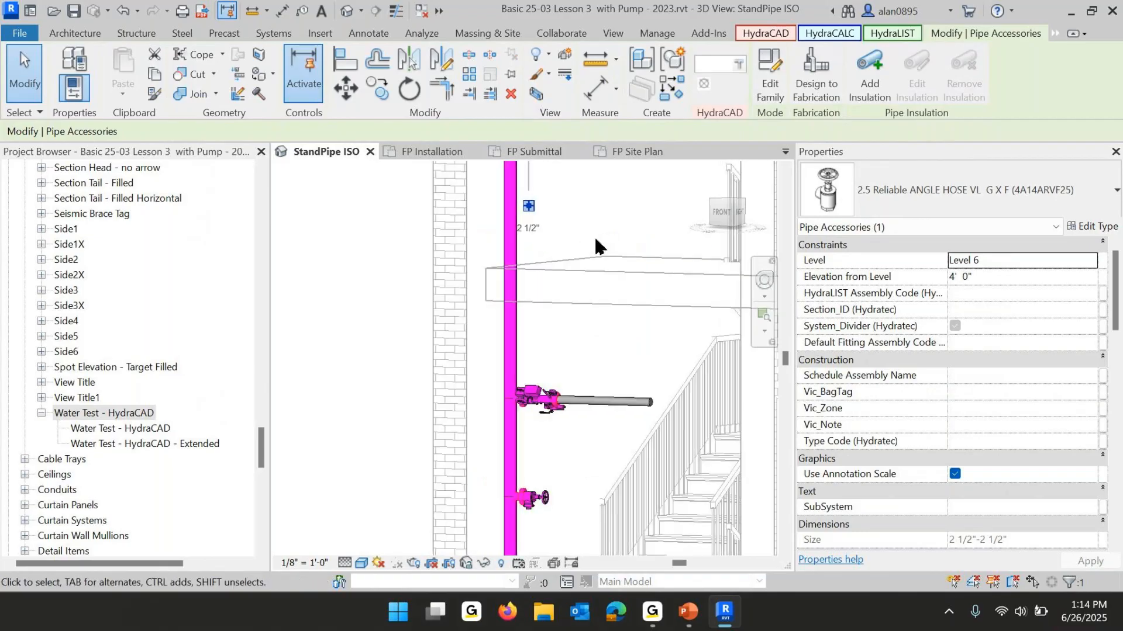
pyautogui.keyDown('ctrl'); pyautogui.click(534, 502); pyautogui.keyUp('ctrl')
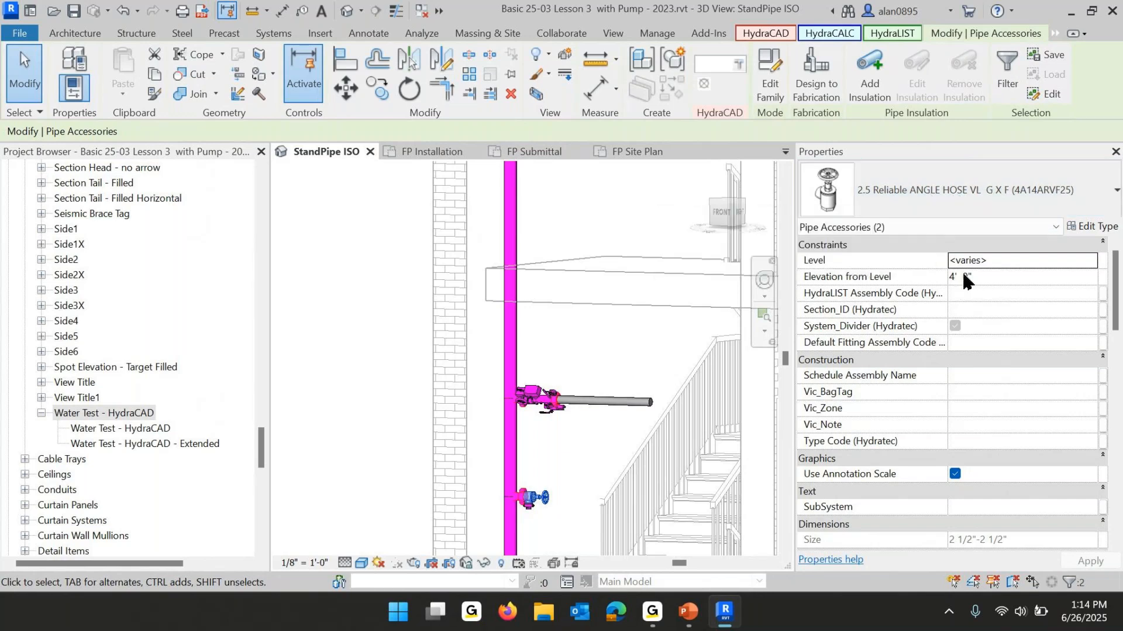
pyautogui.scroll(-8, 960, 269)
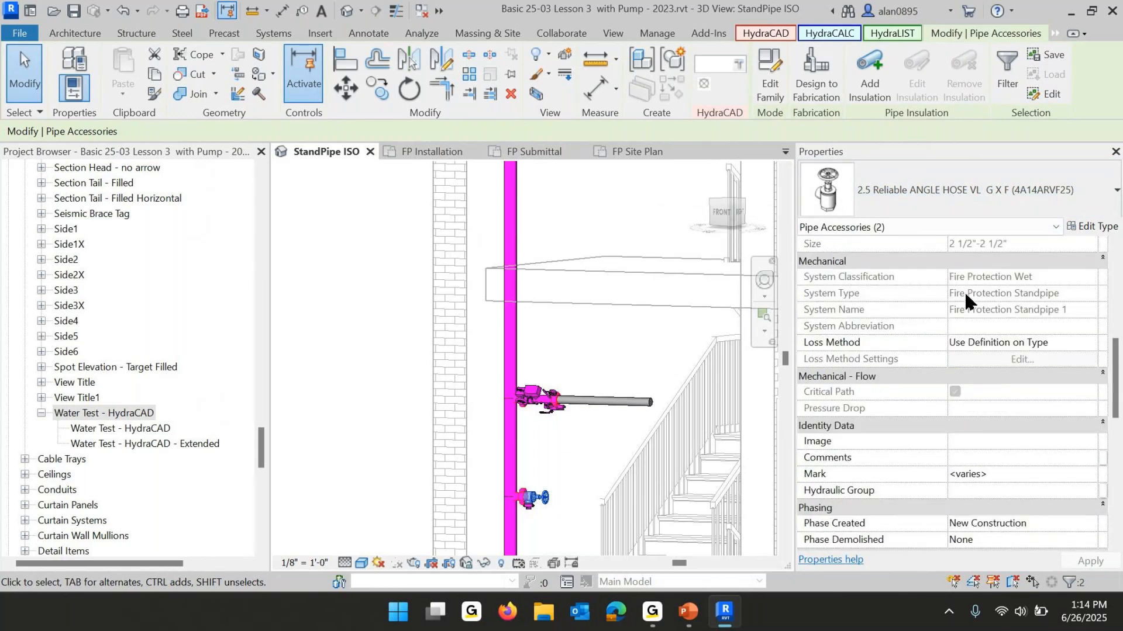
pyautogui.scroll(-5, 965, 301)
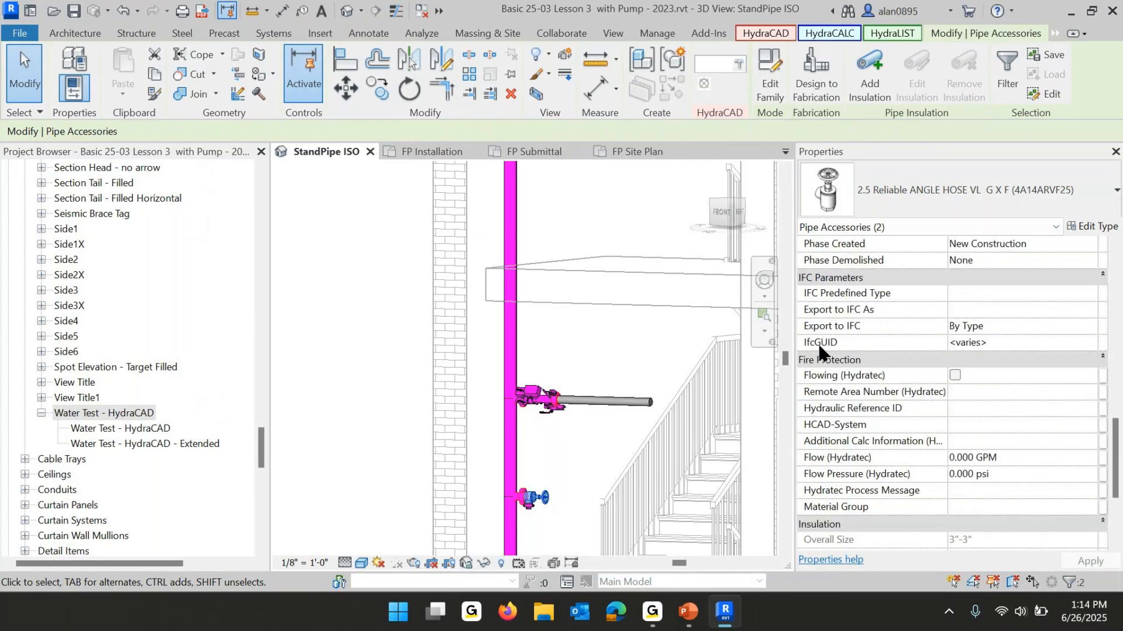
pyautogui.click(955, 375)
pyautogui.click(965, 391)
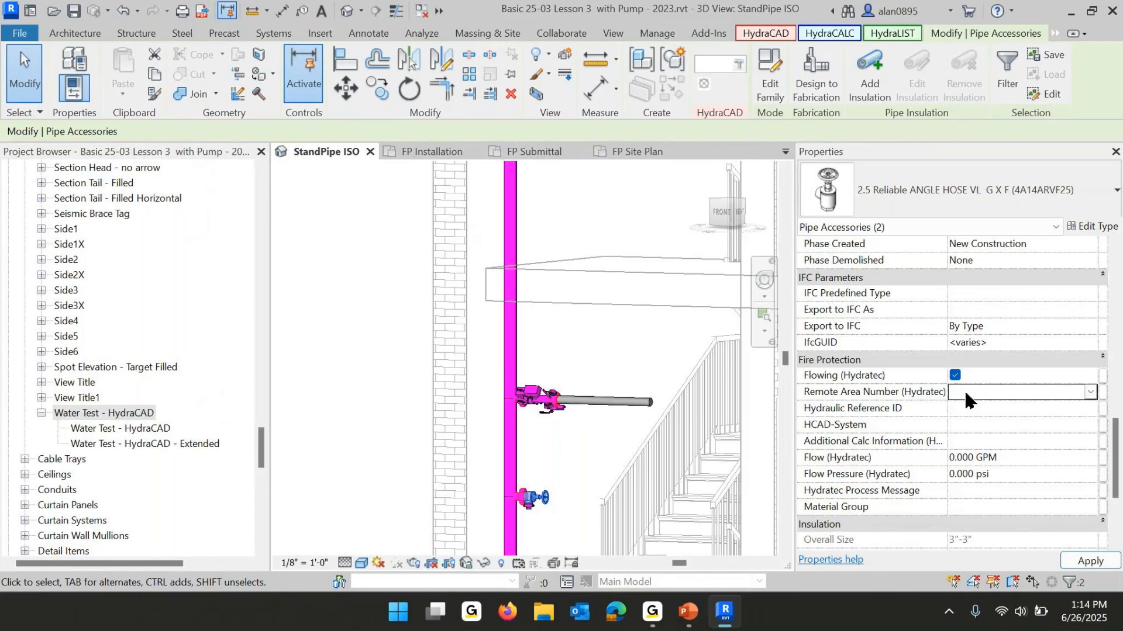
pyautogui.write('SP')
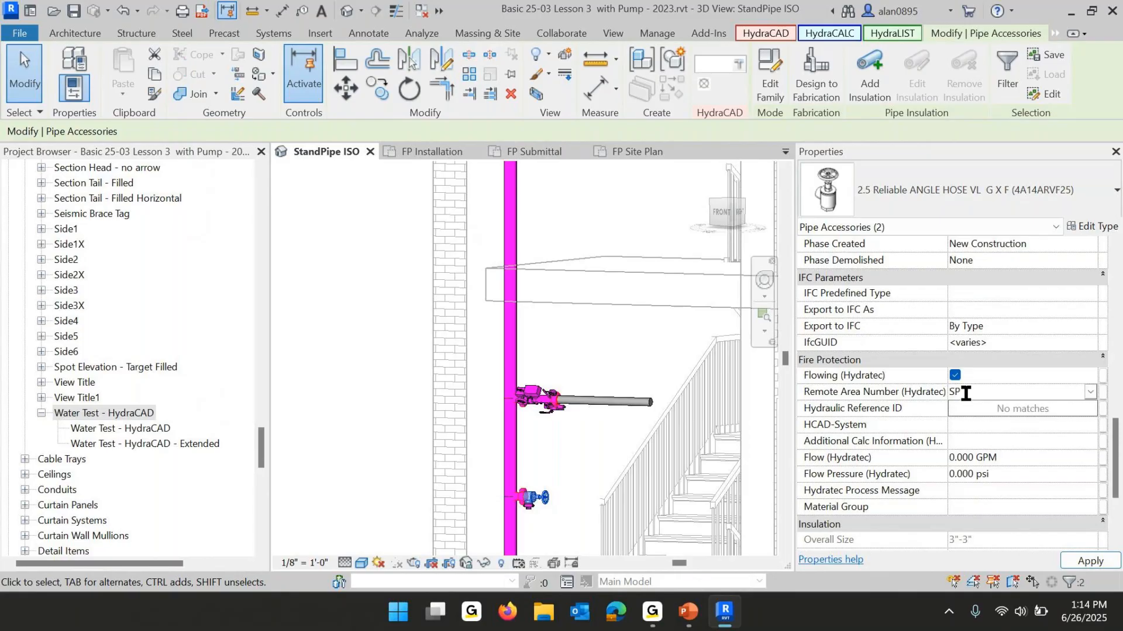
pyautogui.write('1')
# Set the two selected hose valves' flow to 250 GPM and flow pressure to 100 psi, then apply and deselect them.
pyautogui.click(986, 455)
pyautogui.write('2')
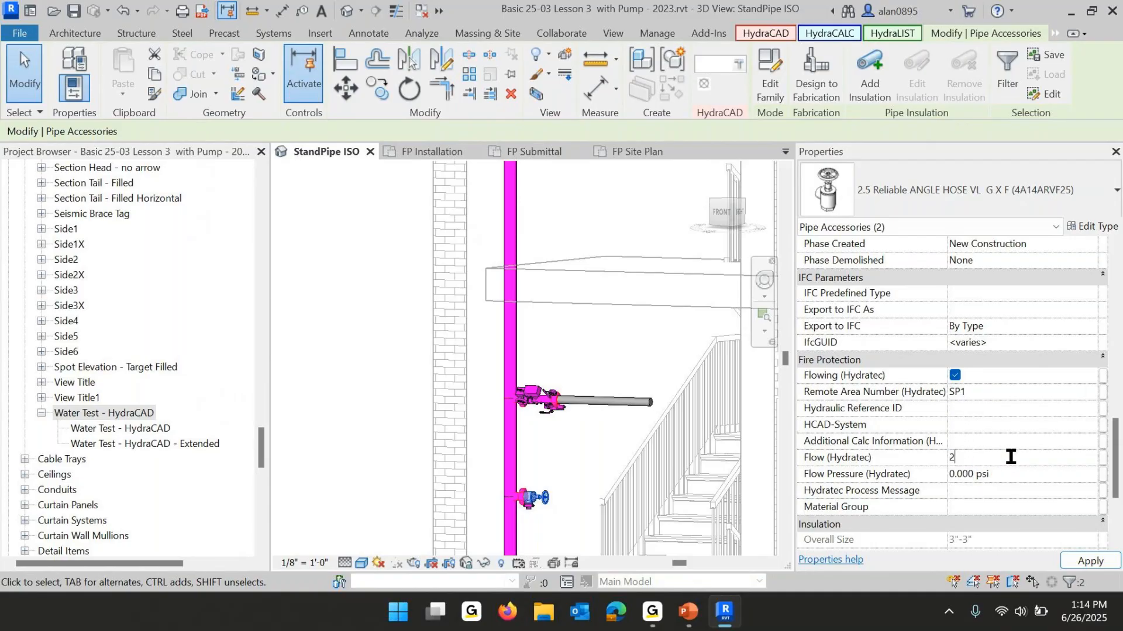
pyautogui.write('50')
pyautogui.click(1001, 474)
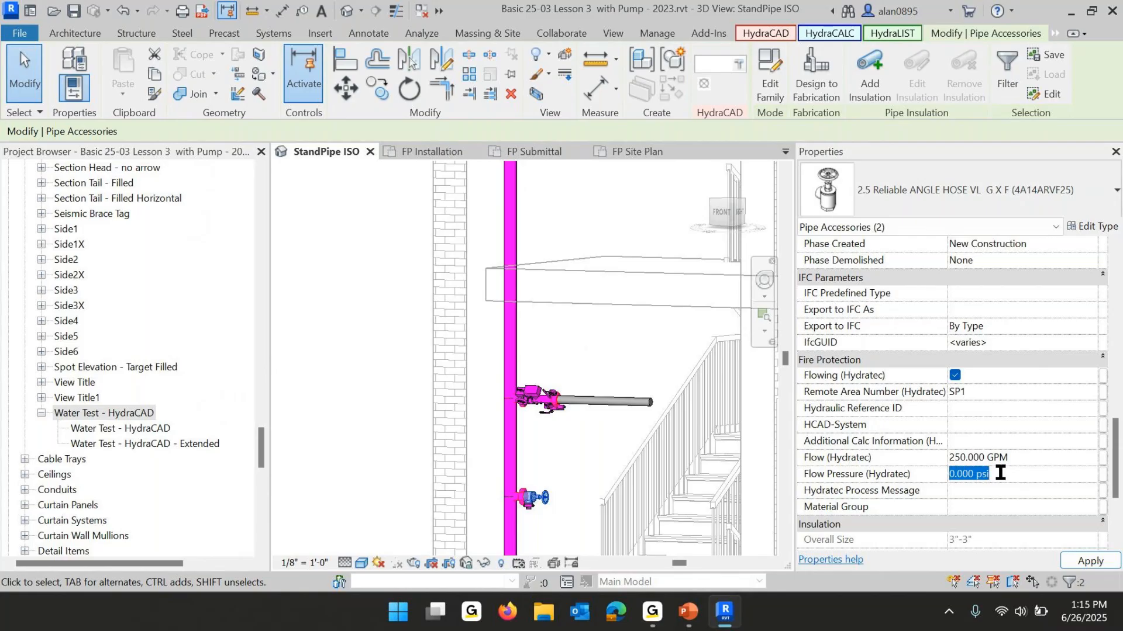
pyautogui.write('12')
pyautogui.press('BackSpace')
pyautogui.write('00')
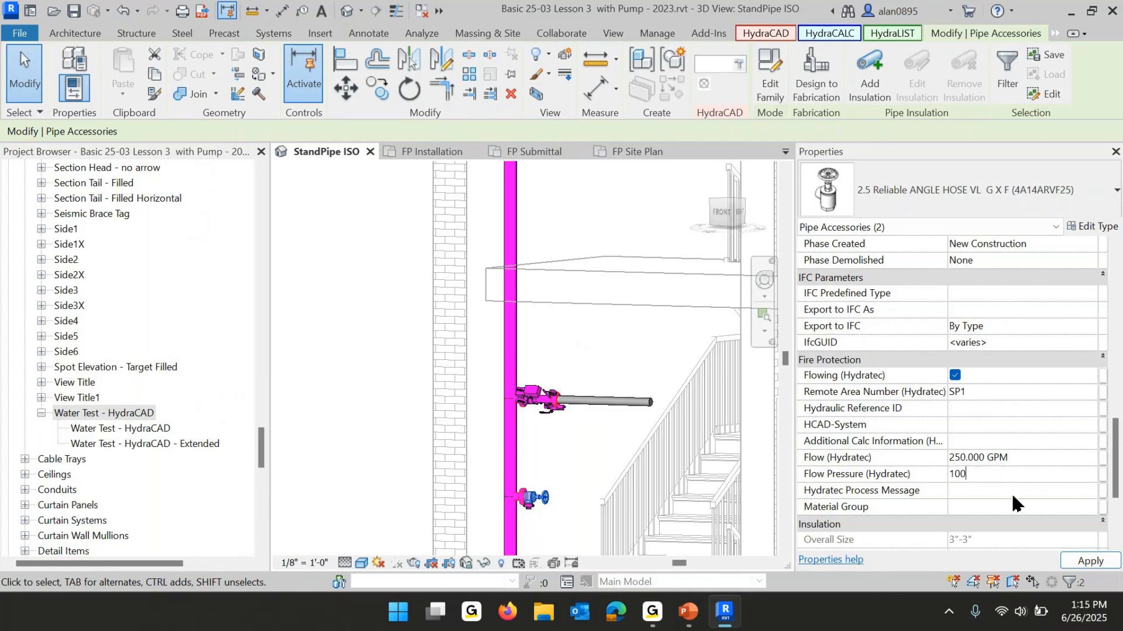
pyautogui.click(1008, 459)
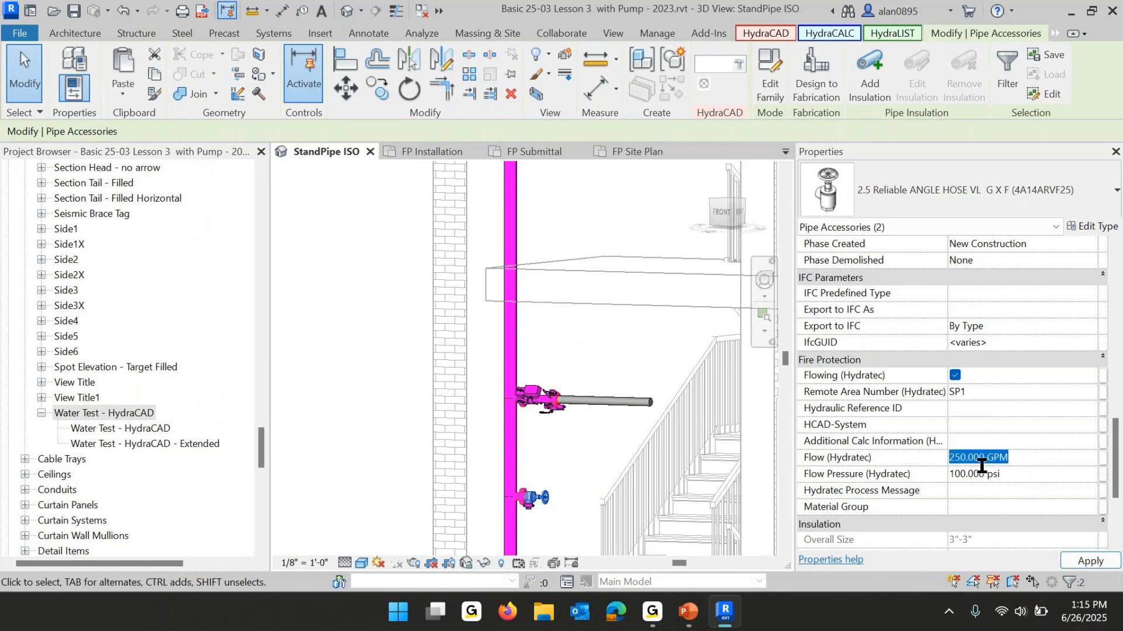
pyautogui.scroll(-3, 973, 462)
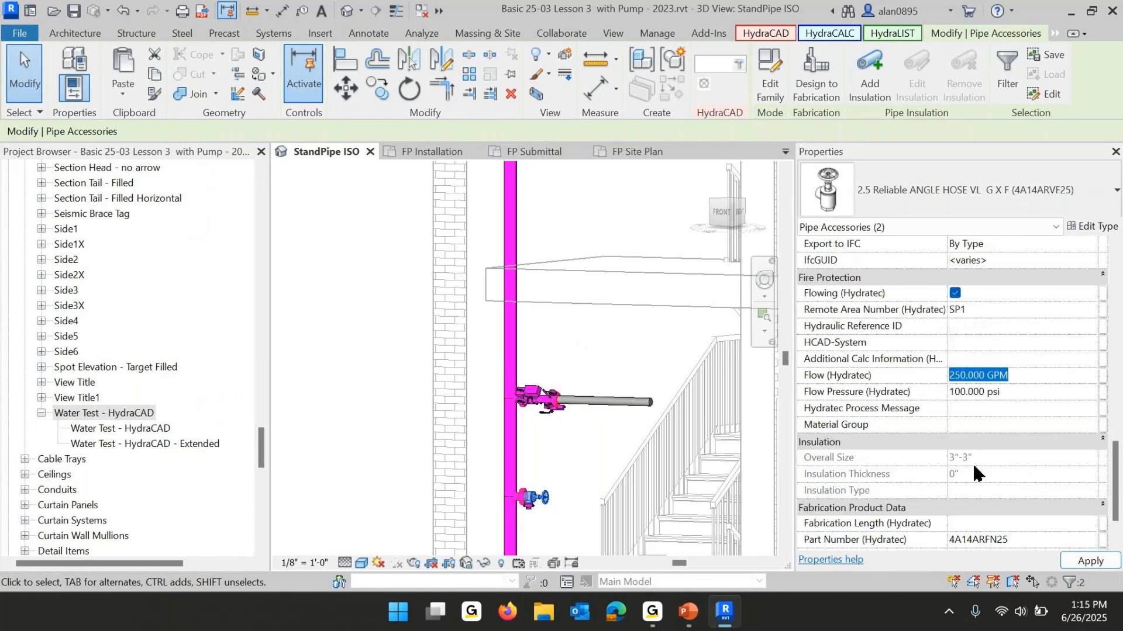
pyautogui.click(1090, 561)
pyautogui.click(610, 372)
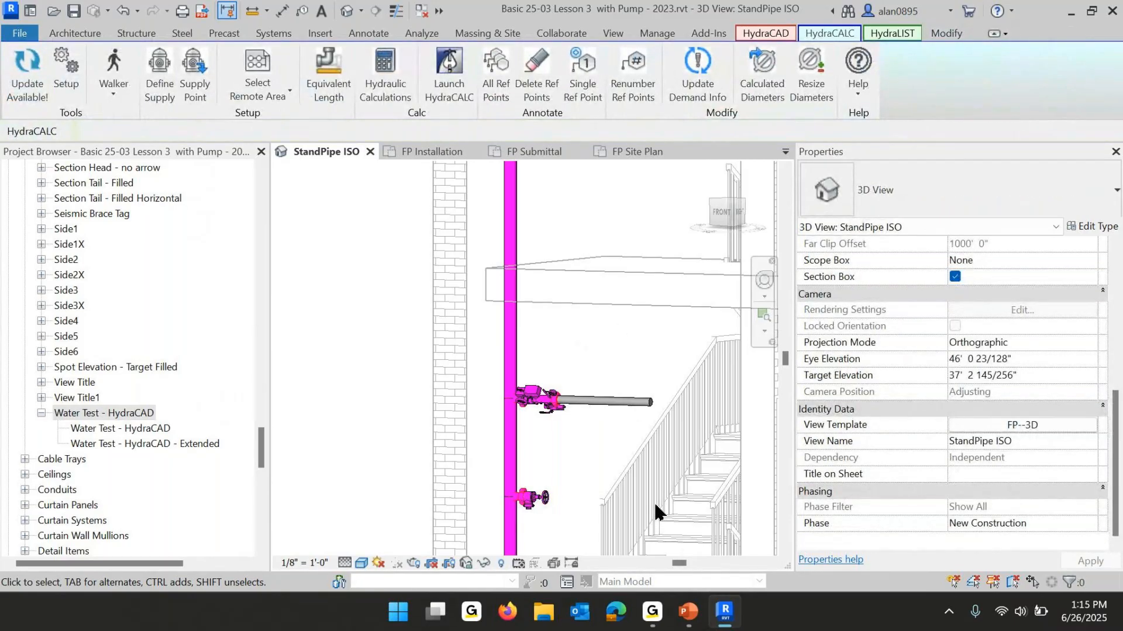
pyautogui.click(688, 612)
pyautogui.click(471, 322)
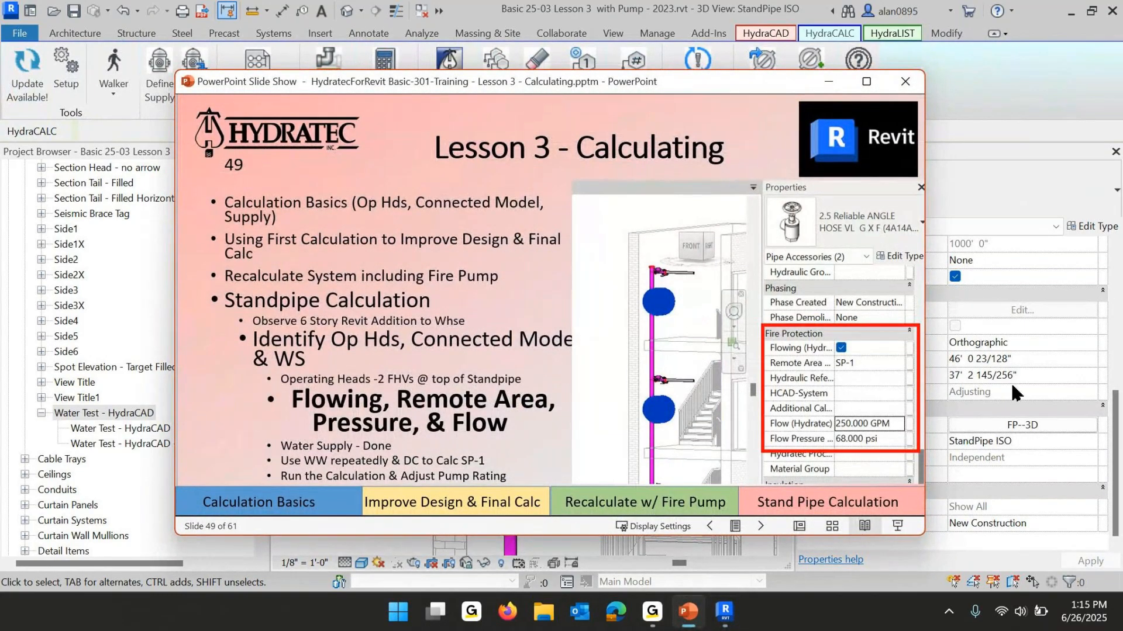
# Read through the standpipe calculation slides up to running the calculation and adjusting the pump rating, and return to Revit.
pyautogui.click(316, 269)
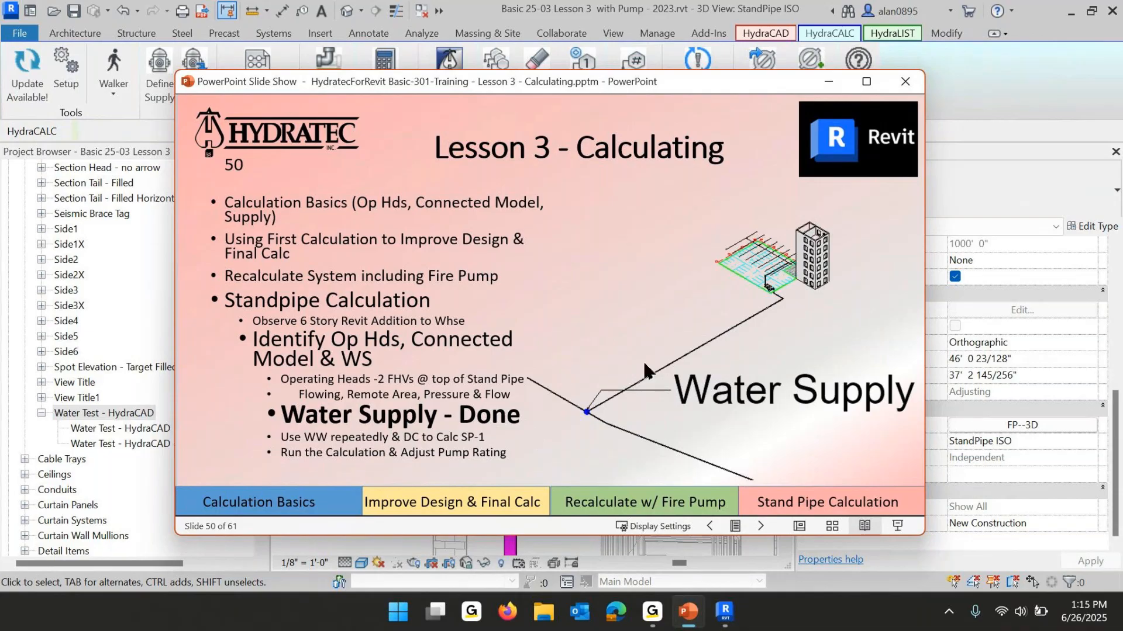
pyautogui.click(469, 295)
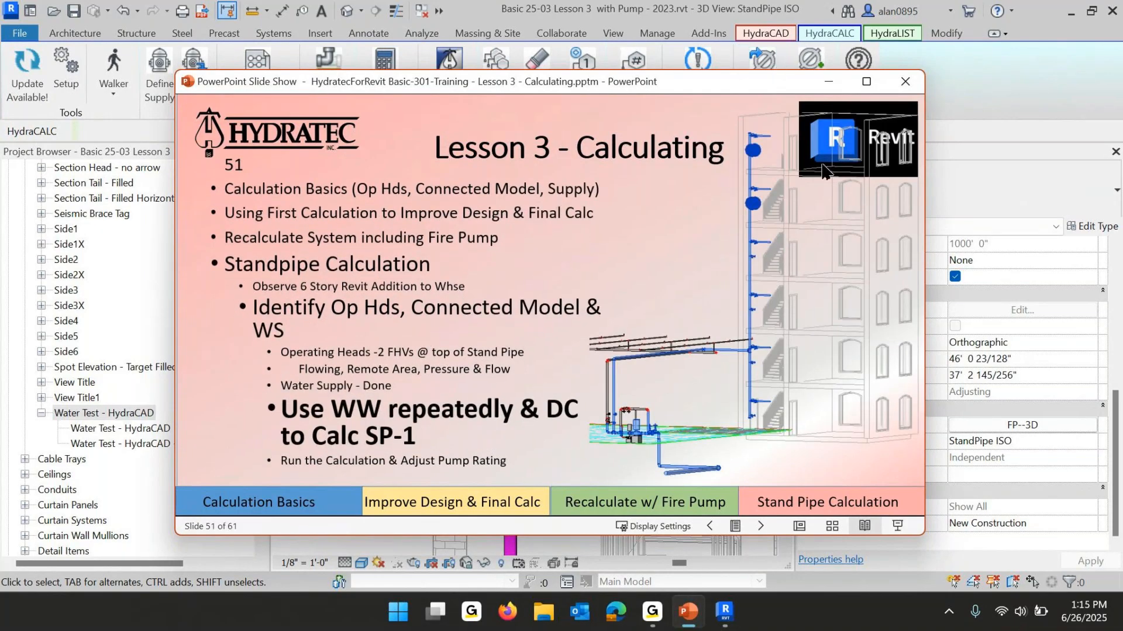
pyautogui.click(550, 276)
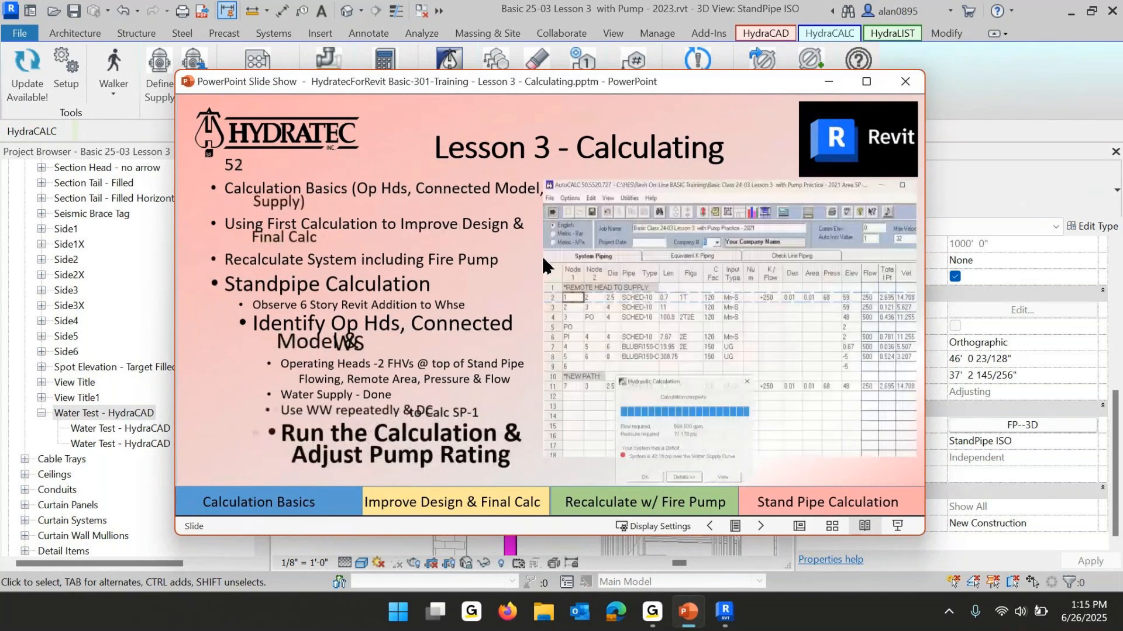
pyautogui.click(828, 83)
# In the FP Installation view, select the connected piping run from the main near the pump to the standpipe.
pyautogui.scroll(-5, 632, 331)
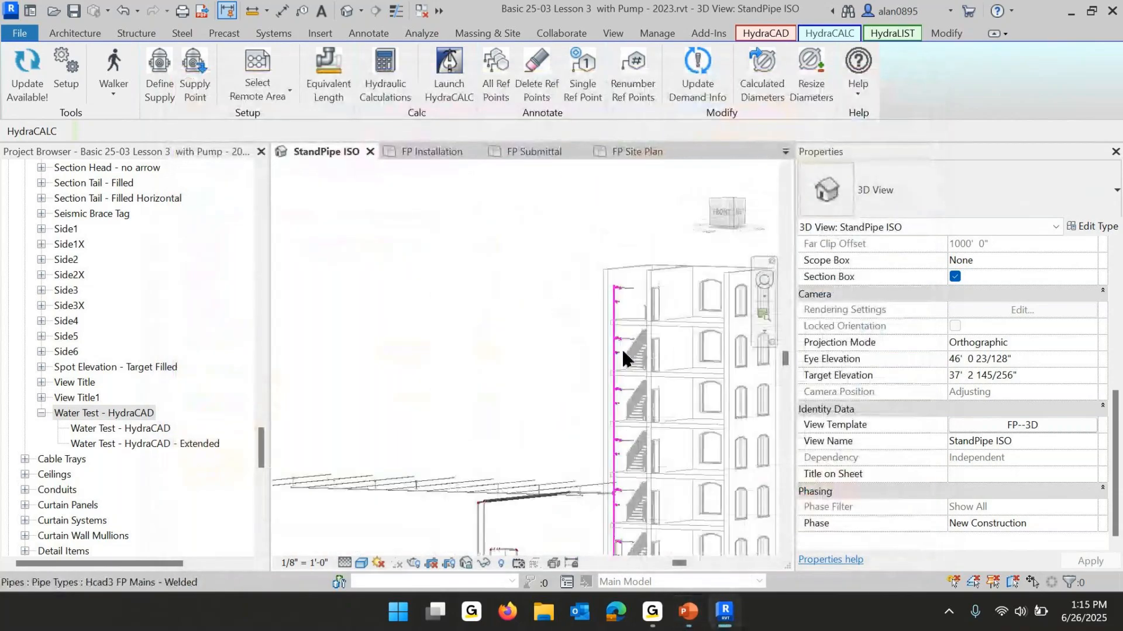
pyautogui.click(420, 151)
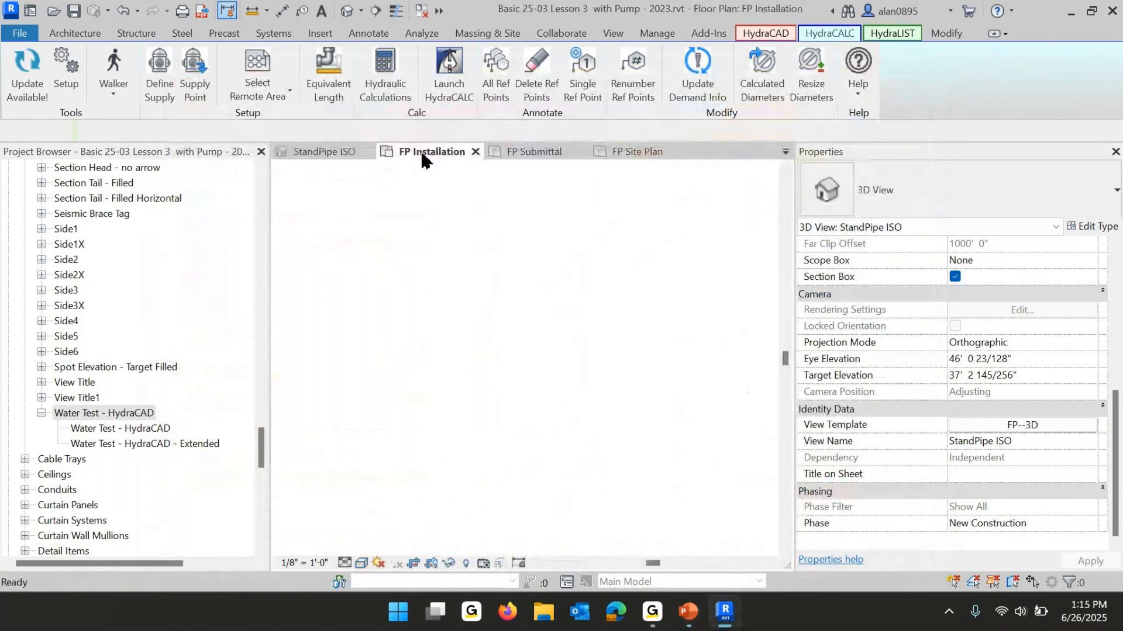
pyautogui.scroll(5, 528, 343)
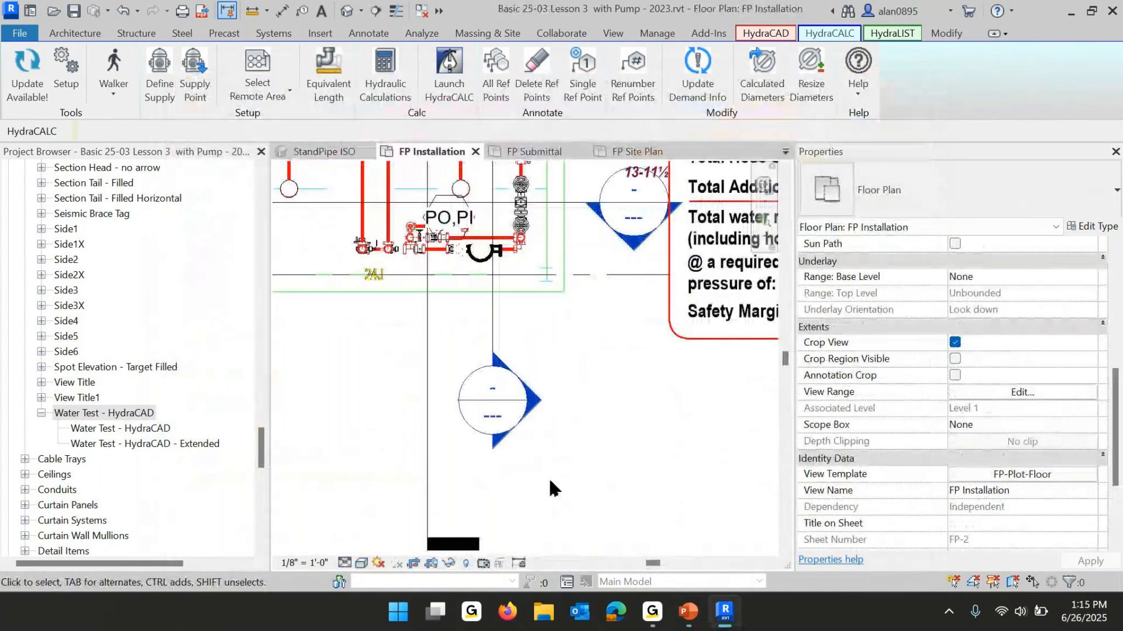
pyautogui.press('k')
pyautogui.moveTo(418, 313); pyautogui.dragTo(399, 468, button='middle')
pyautogui.click(370, 335)
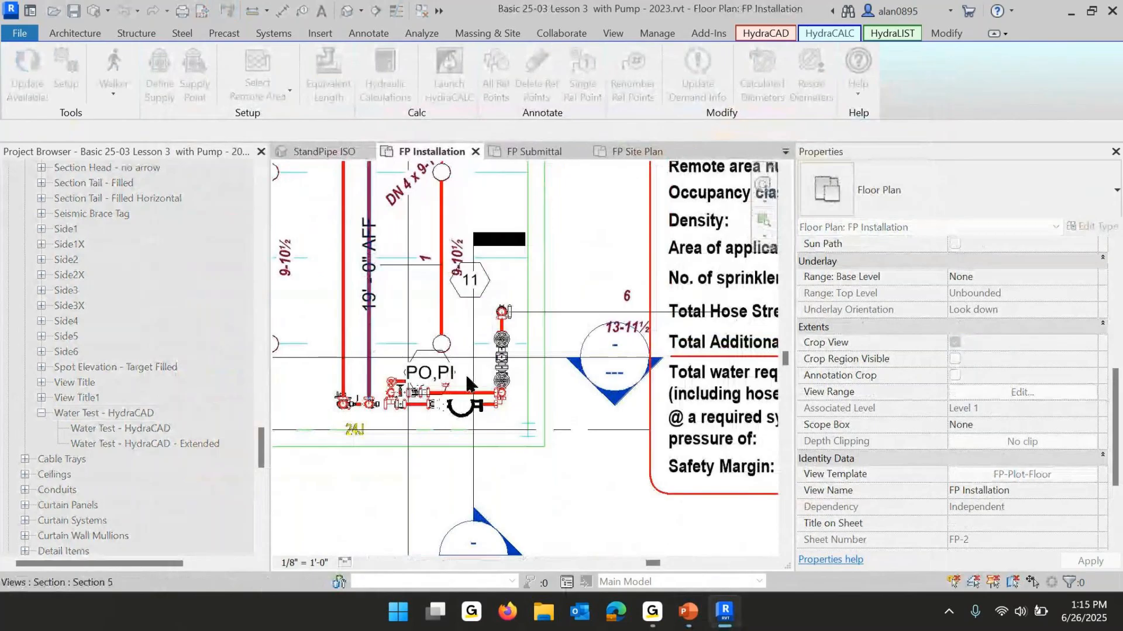
pyautogui.scroll(-5, 471, 404)
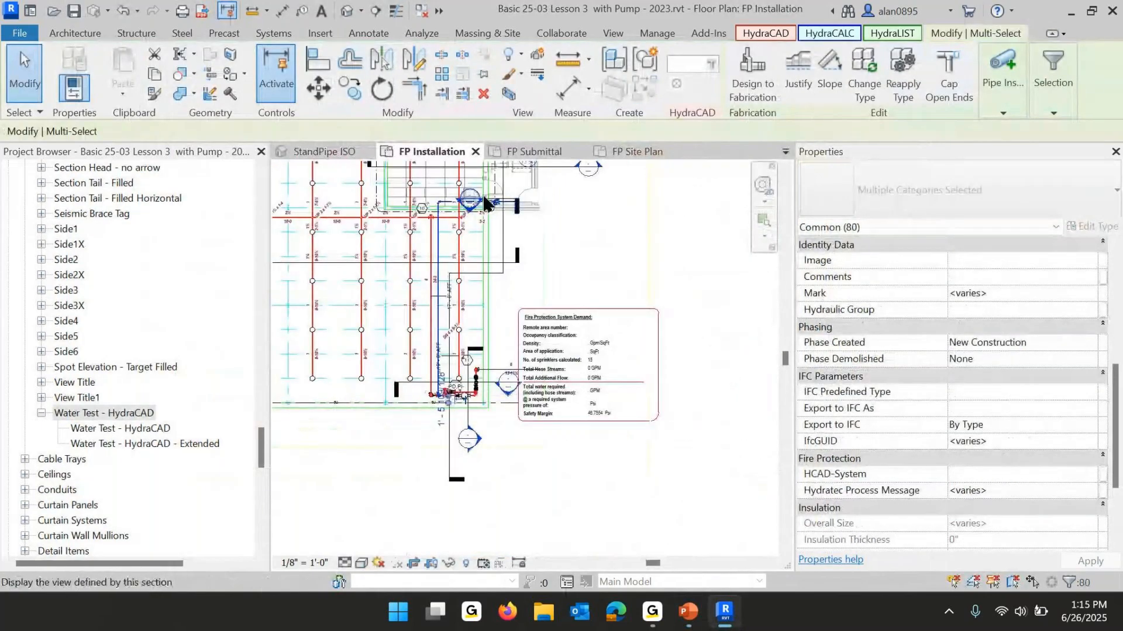
pyautogui.scroll(6, 490, 212)
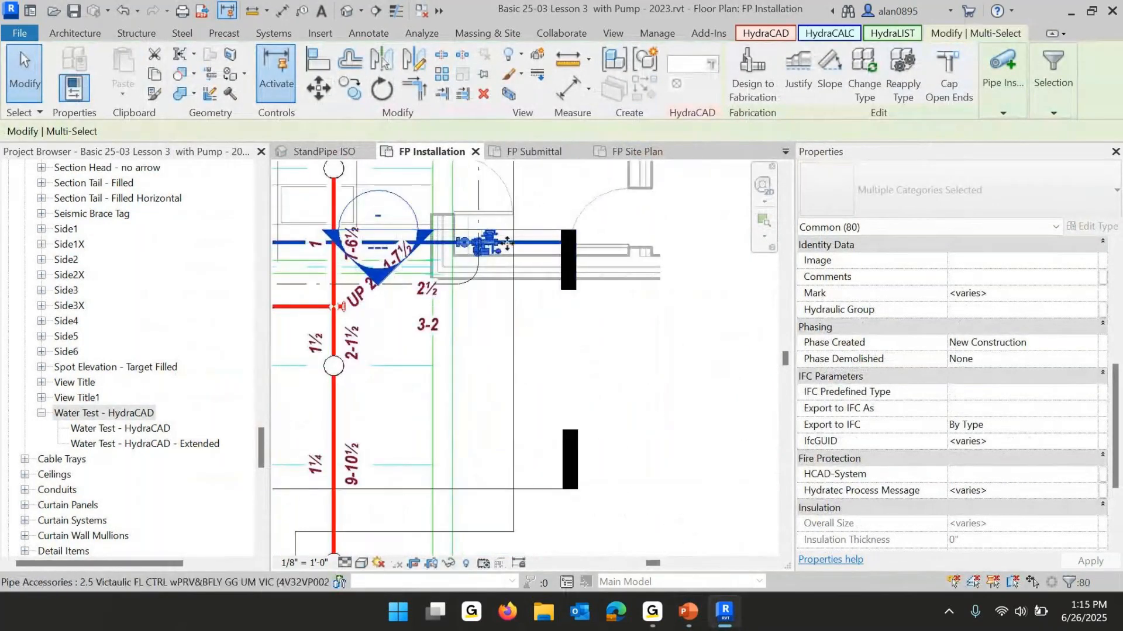
pyautogui.scroll(-1, 493, 301)
pyautogui.scroll(-5, 490, 300)
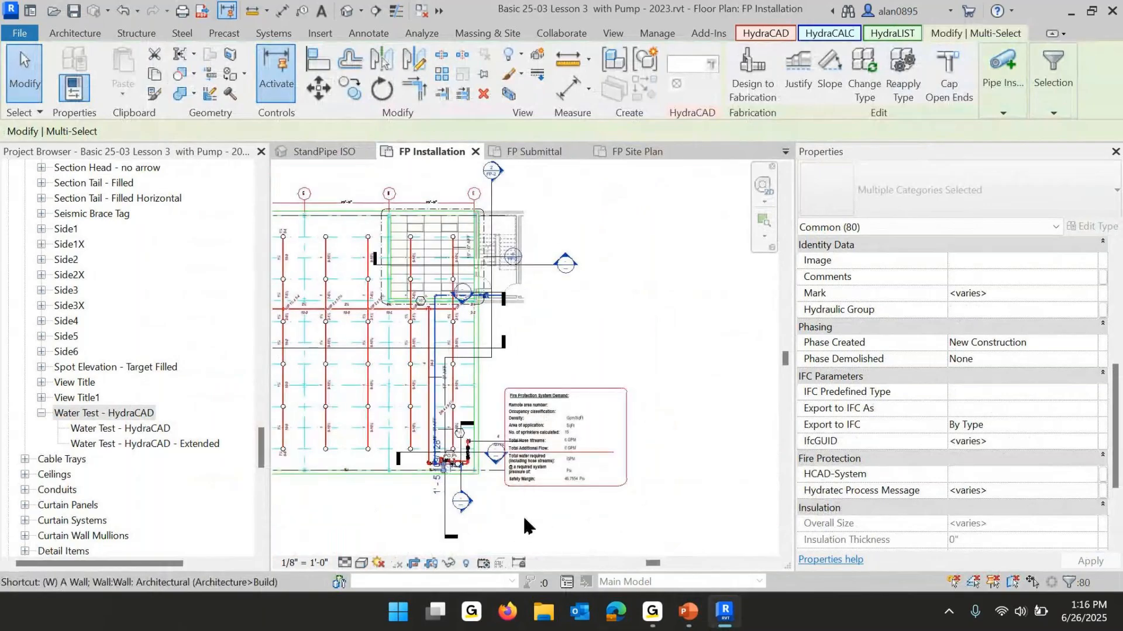
# Extend the connected piping selection through the fire pump and backflow assembly to the underground supply.
pyautogui.click(524, 518)
pyautogui.scroll(6, 503, 503)
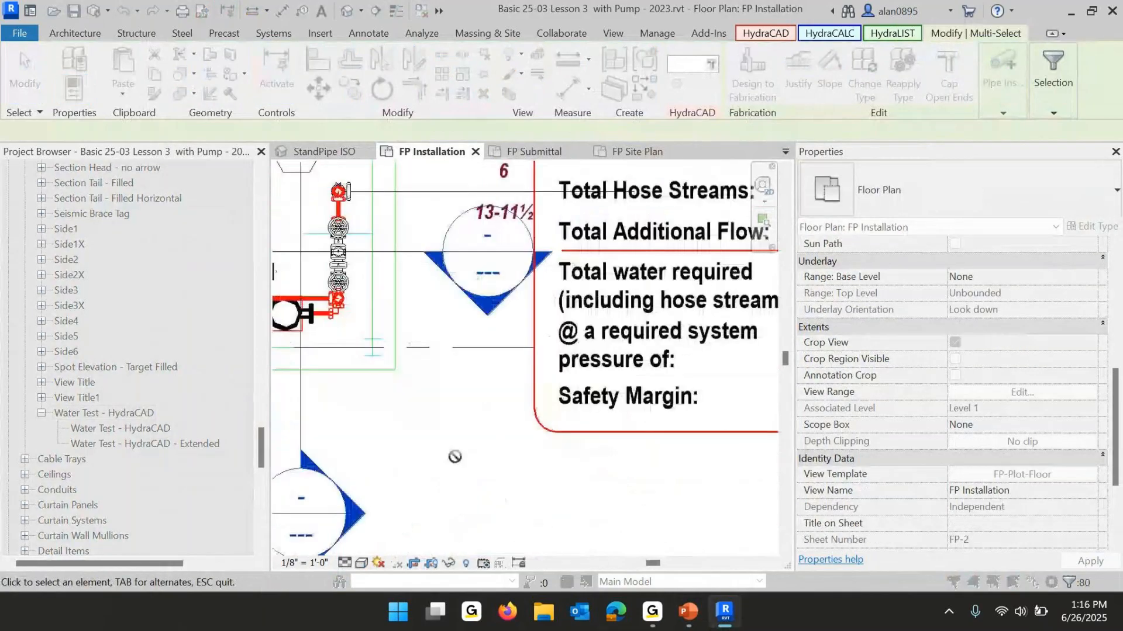
pyautogui.click(307, 321)
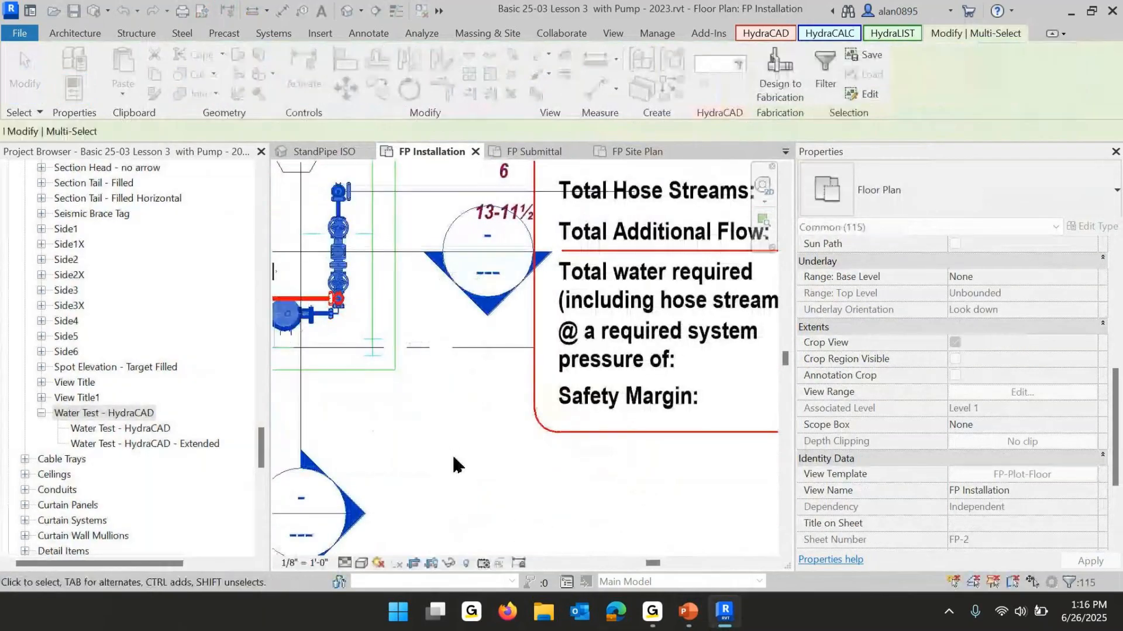
pyautogui.scroll(-1, 452, 452)
pyautogui.scroll(-3, 454, 466)
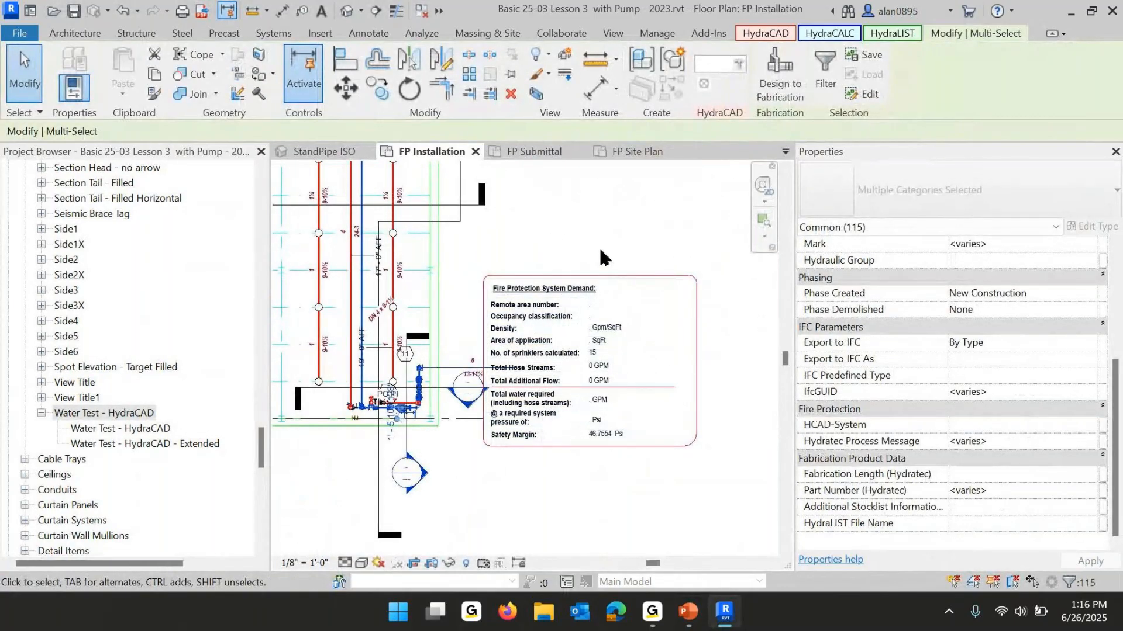
# Start the direct calculation with the default water supply and make an NFPA pump curve rated 50 psi at a flow of 500.
pyautogui.press('d')
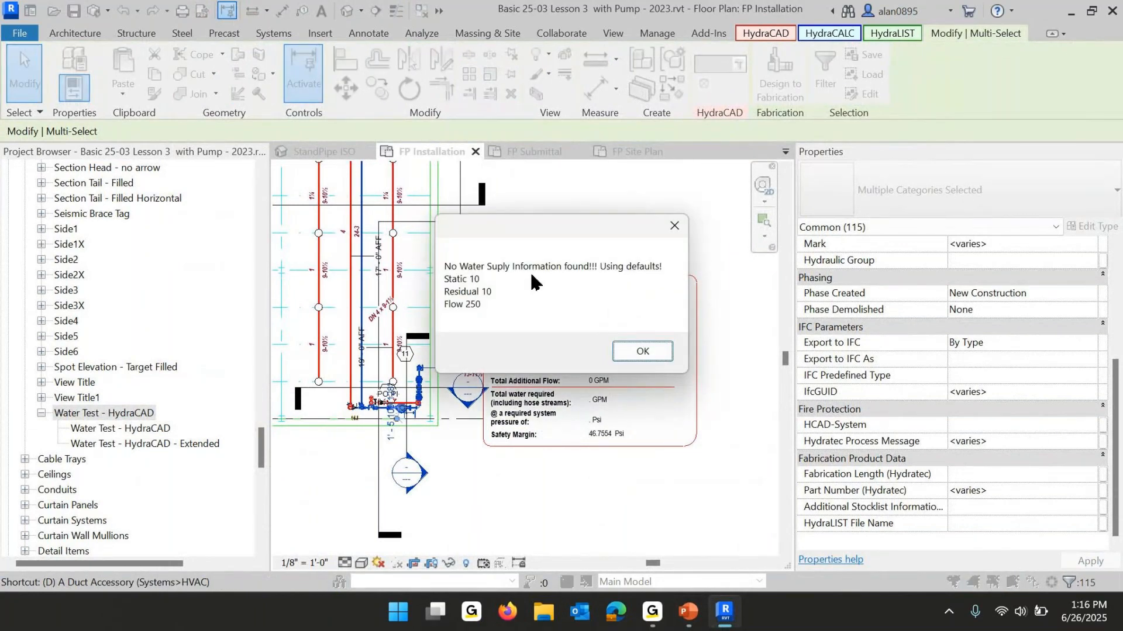
pyautogui.click(643, 351)
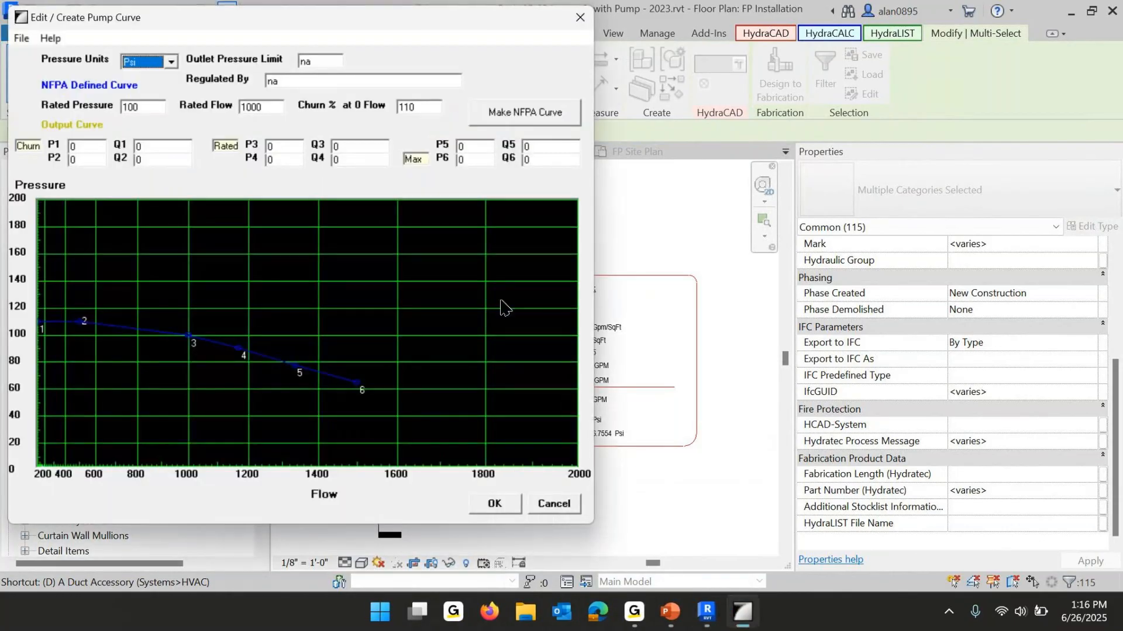
pyautogui.doubleClick(146, 106)
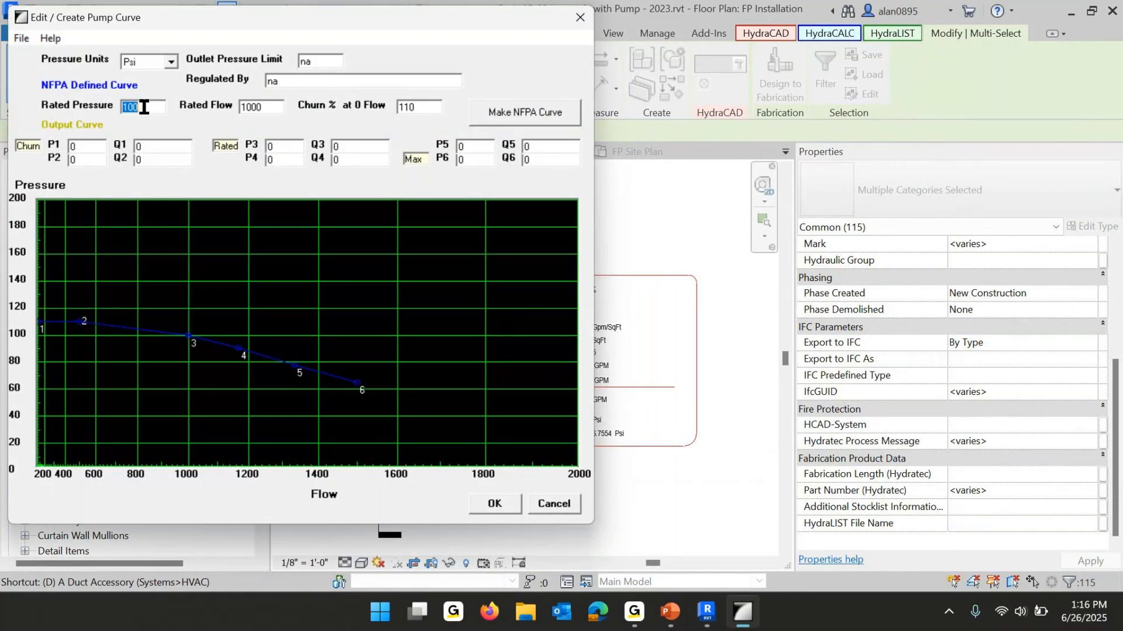
pyautogui.write('50')
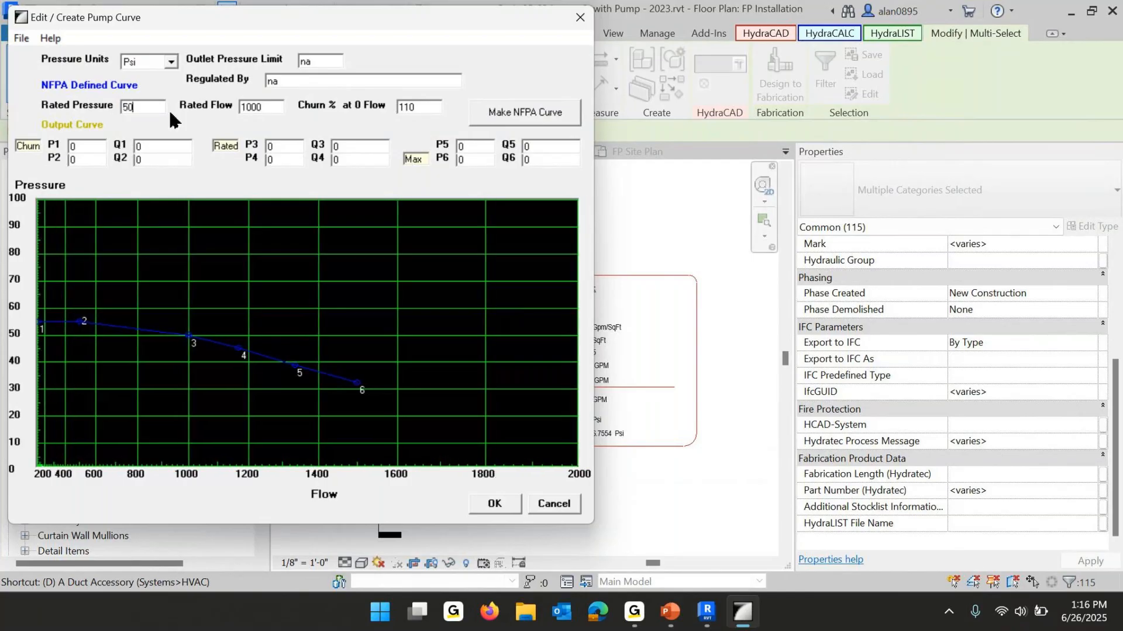
pyautogui.doubleClick(270, 107)
pyautogui.write('500')
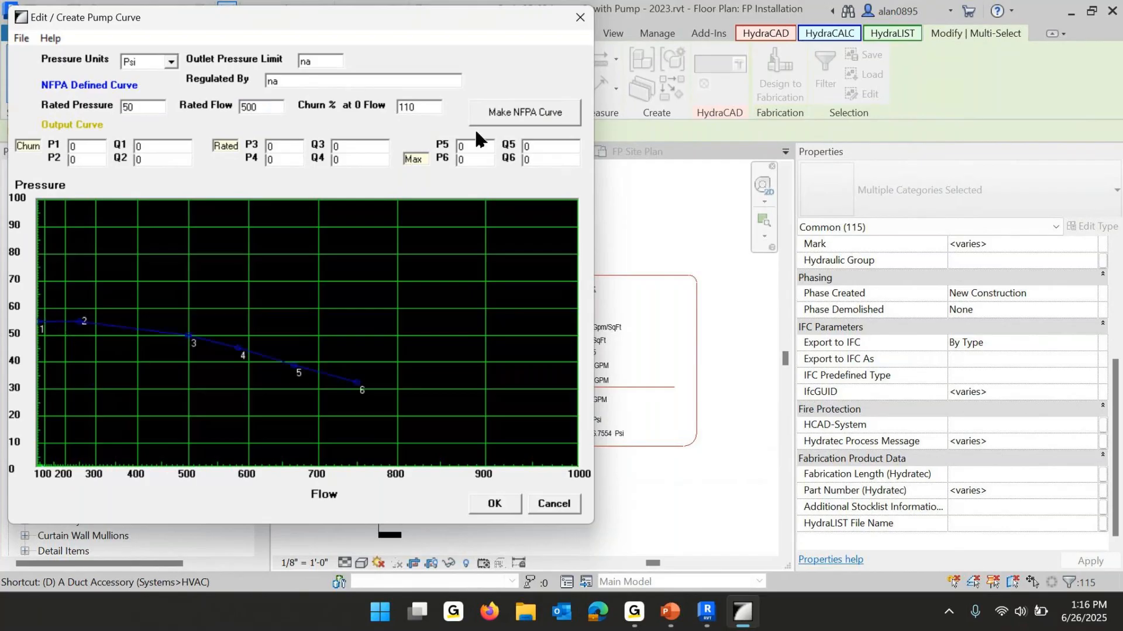
pyautogui.click(521, 110)
pyautogui.click(501, 504)
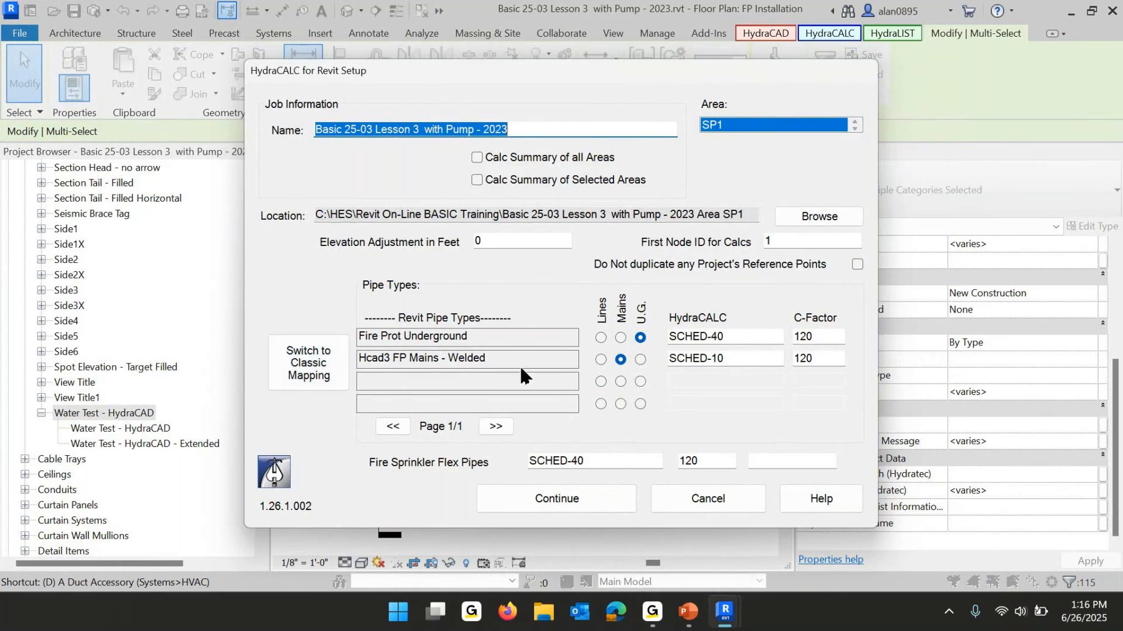
# Accept the HydraCALC setup for area SP1, dismiss the AutoCALC notice, and check the standpipe nodes' elevations.
pyautogui.click(562, 500)
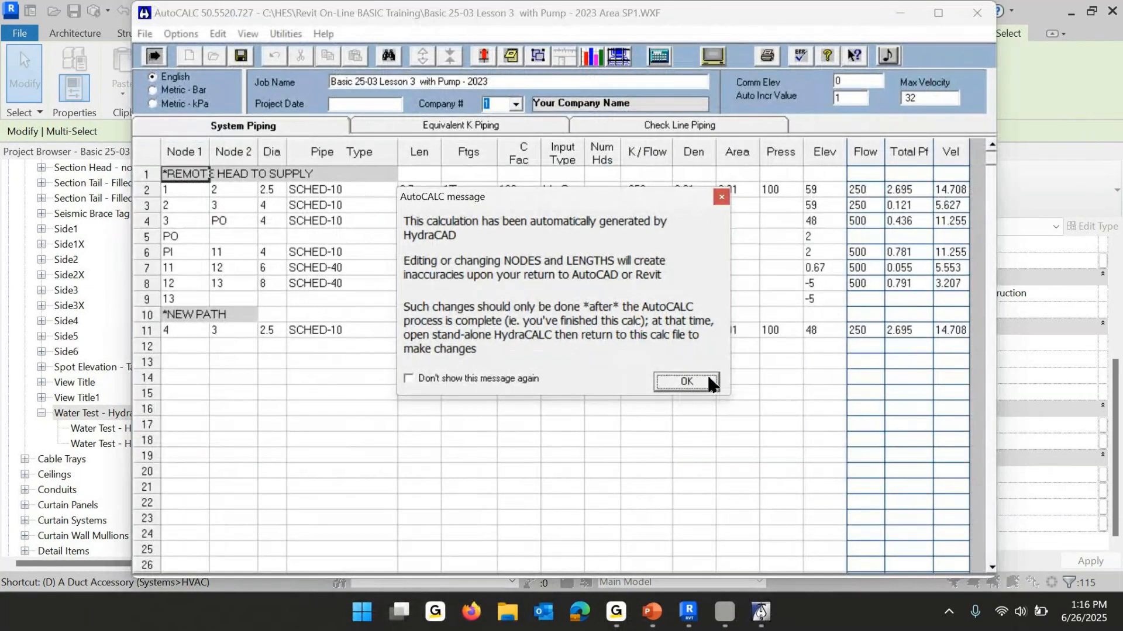
pyautogui.click(687, 381)
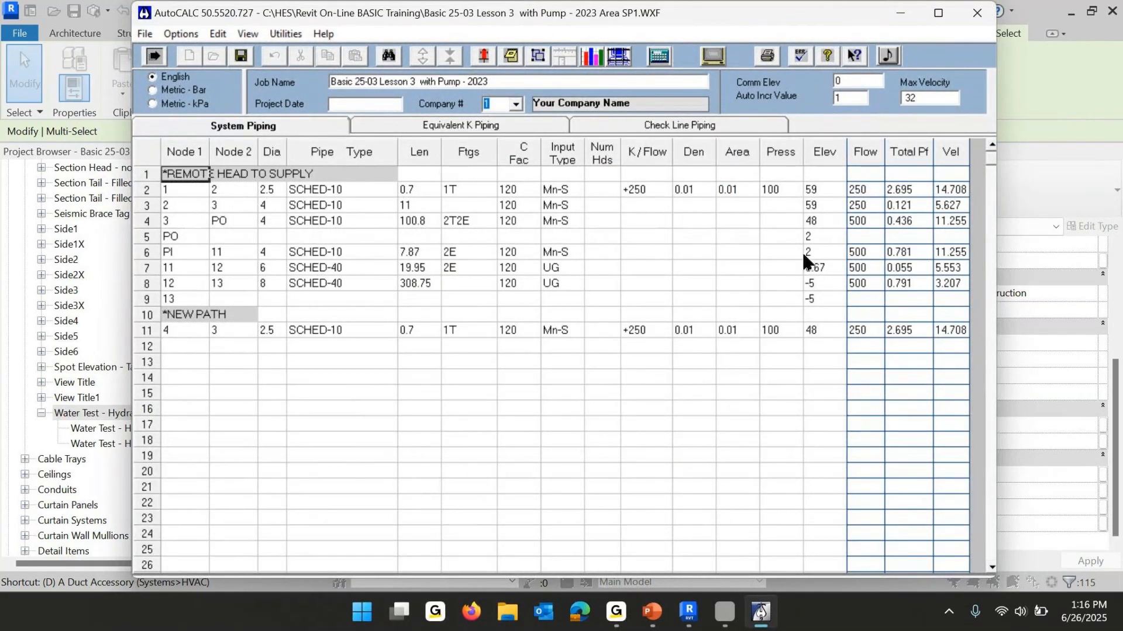
pyautogui.click(857, 177)
pyautogui.press('Down')
pyautogui.press('Down')
pyautogui.press('Down')
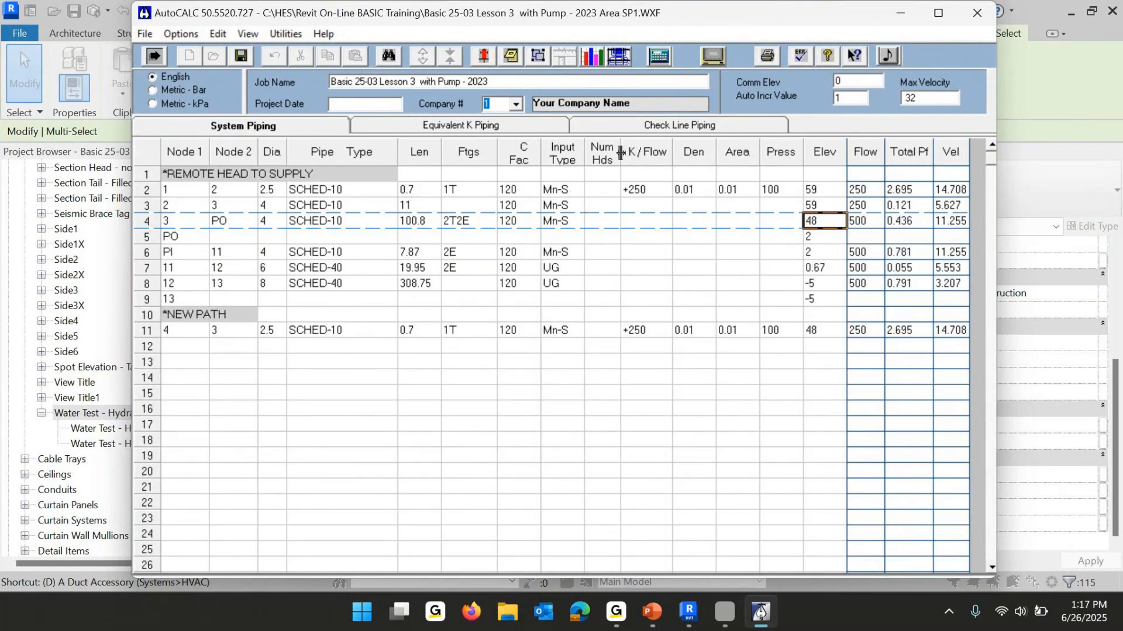
# Set the city water supply to static pressure 30, residual pressure 25 and residual flow 1200.
pyautogui.click(660, 56)
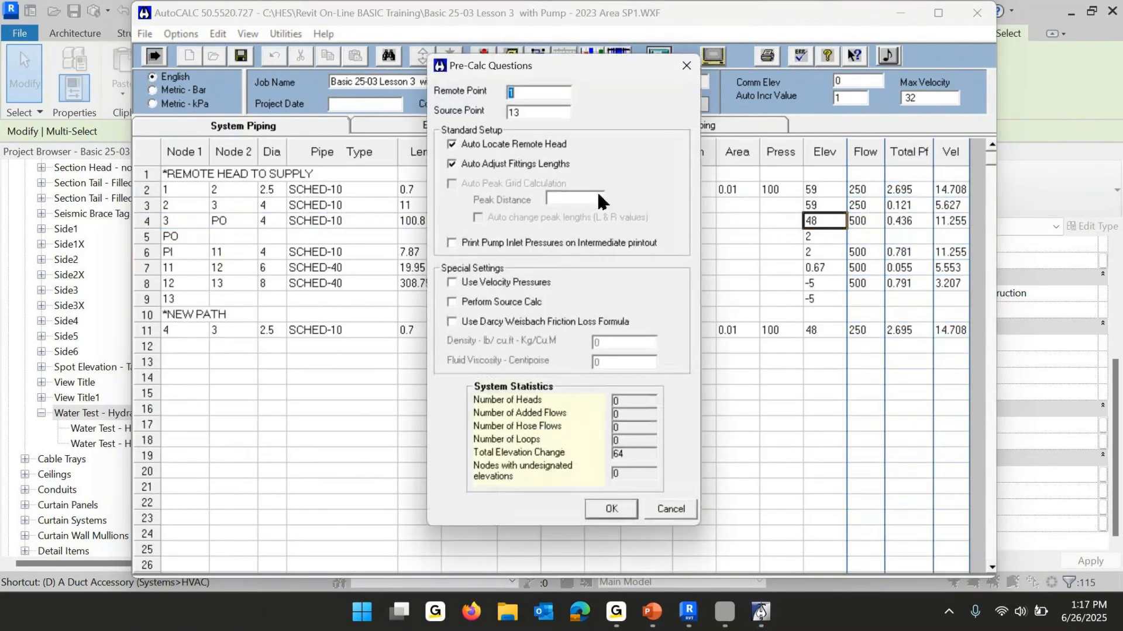
pyautogui.click(664, 509)
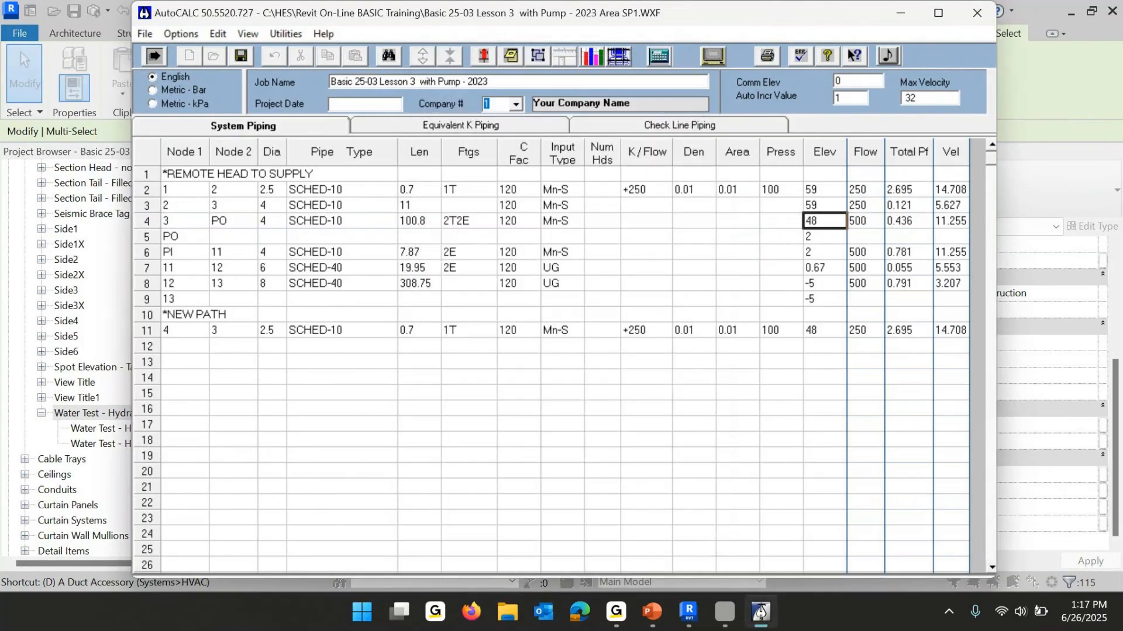
pyautogui.click(484, 56)
pyautogui.click(403, 232)
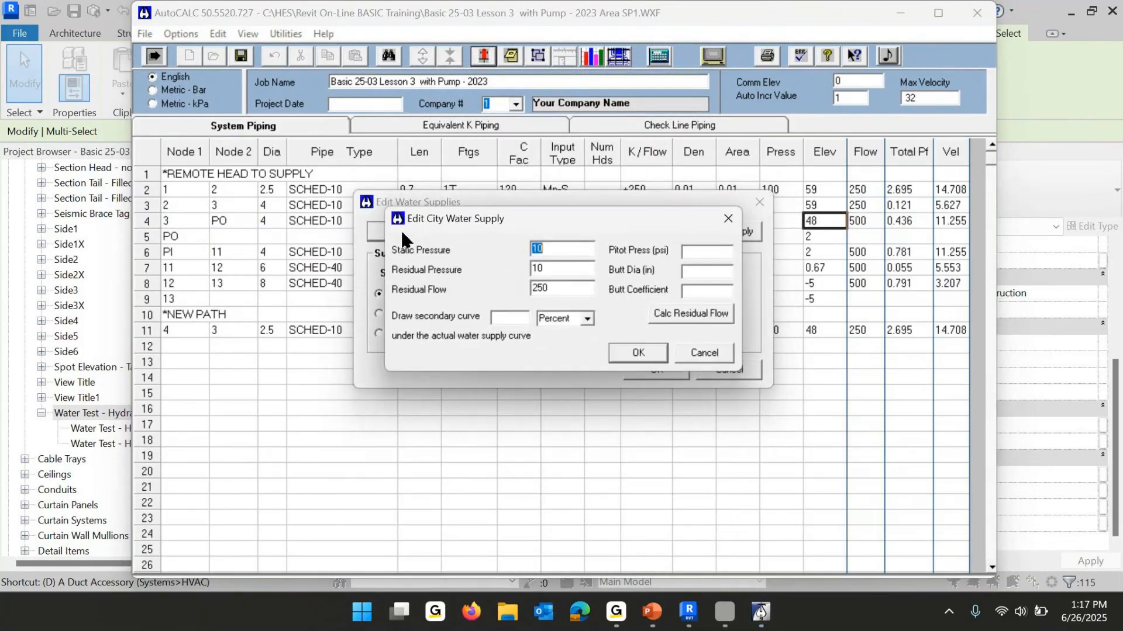
pyautogui.write('30')
pyautogui.press('Tab')
pyautogui.write('25')
pyautogui.doubleClick(583, 291)
pyautogui.write('1200')
pyautogui.click(637, 353)
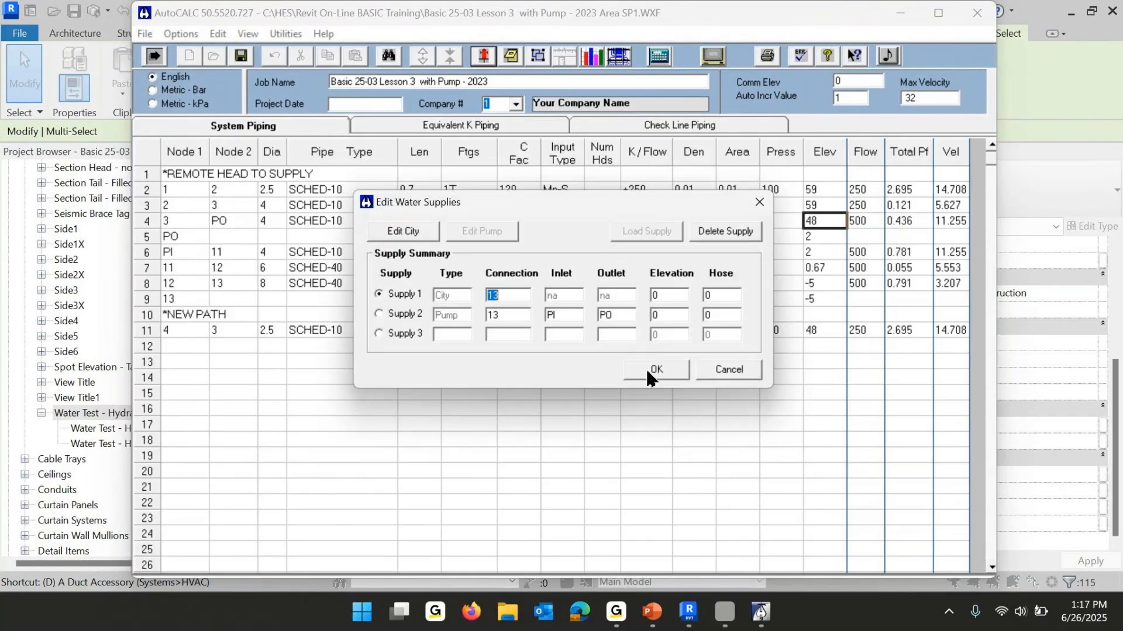
pyautogui.click(646, 368)
# Run the SP1 hydraulic calculation from remote point 1 to source point 13 and close the results summary.
pyautogui.click(658, 57)
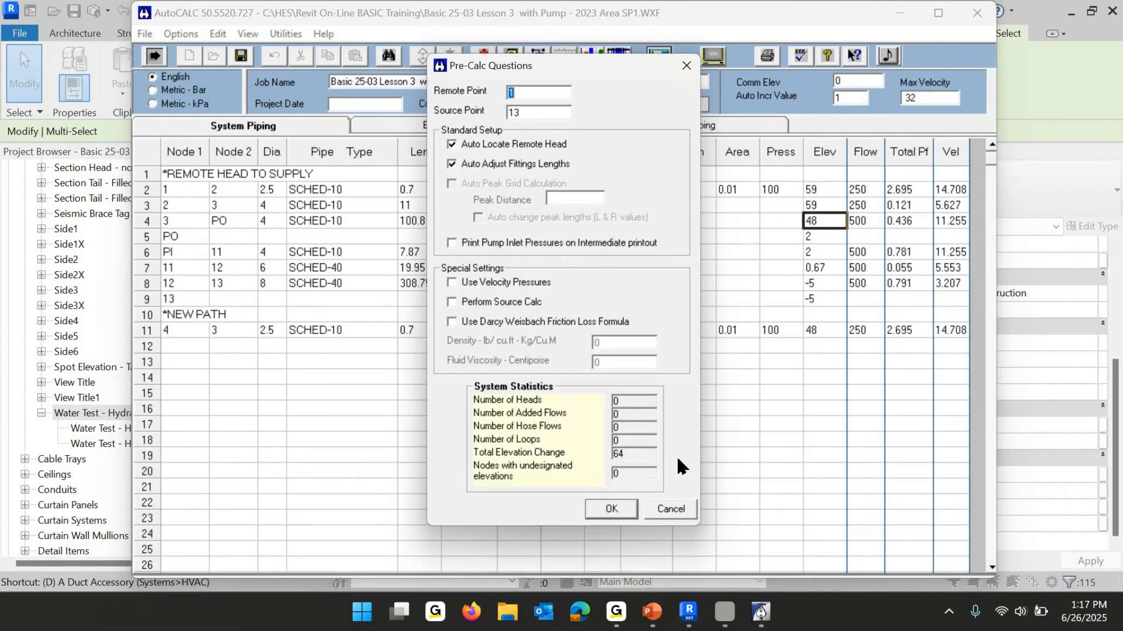
pyautogui.click(602, 507)
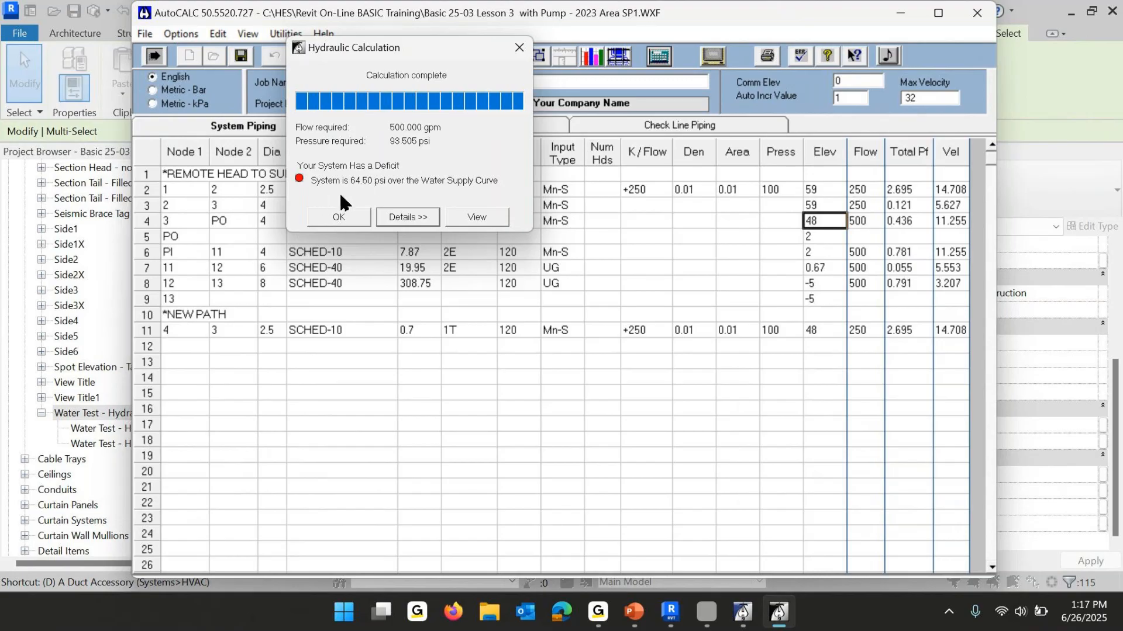
pyautogui.click(339, 217)
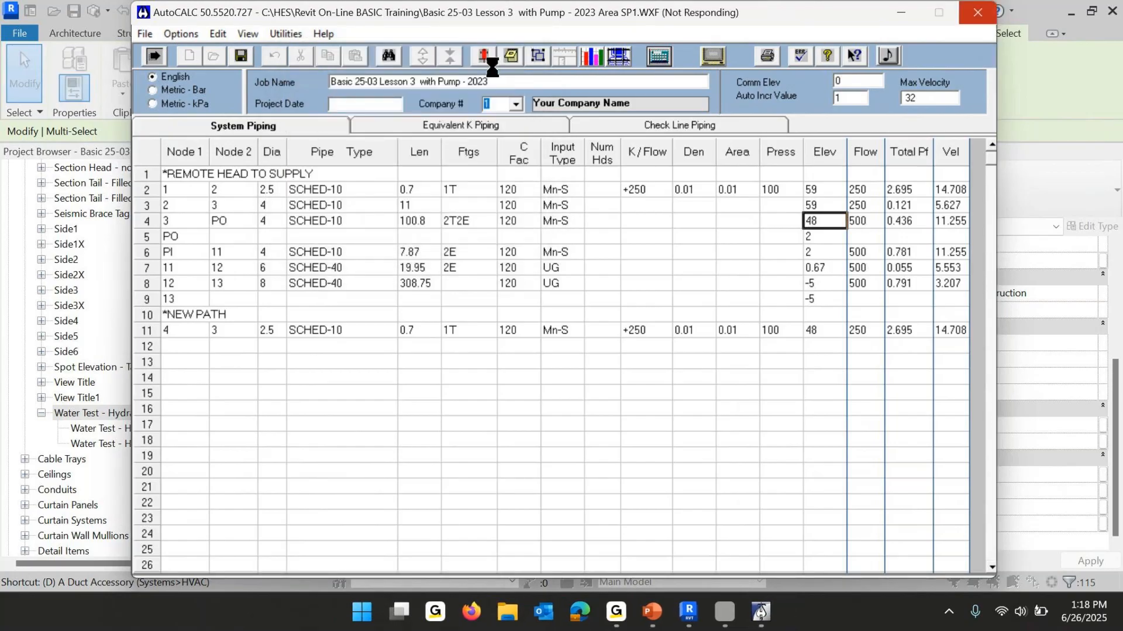
# Set the Supply 2 pump's rated pressure to 120 psi, regenerate its NFPA curve, and accept the water supply changes.
pyautogui.click(483, 56)
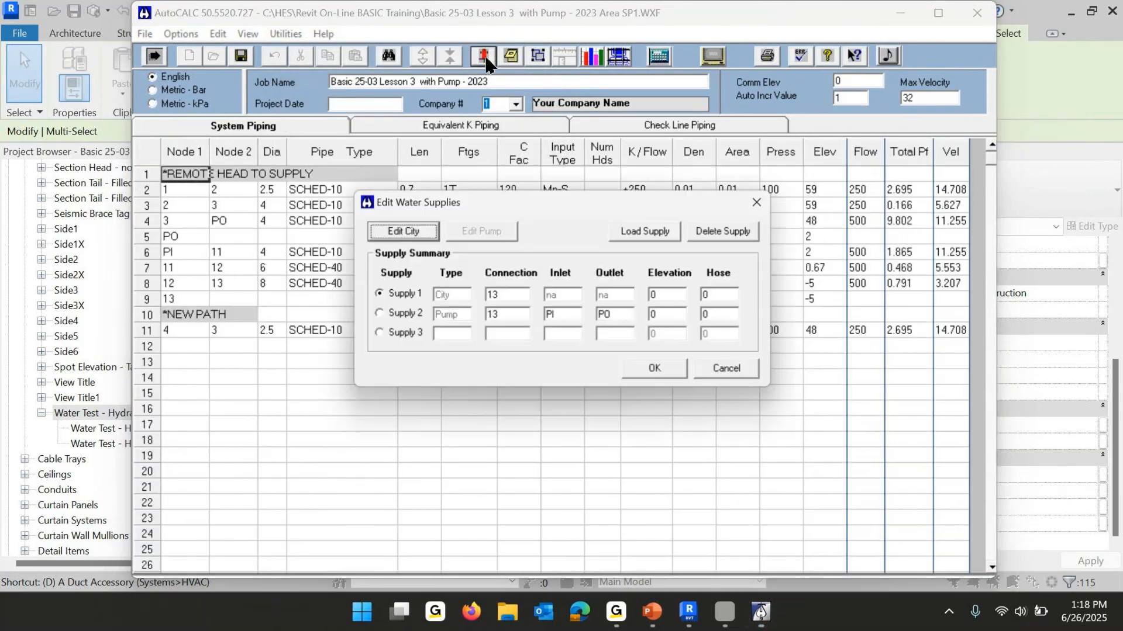
pyautogui.click(378, 314)
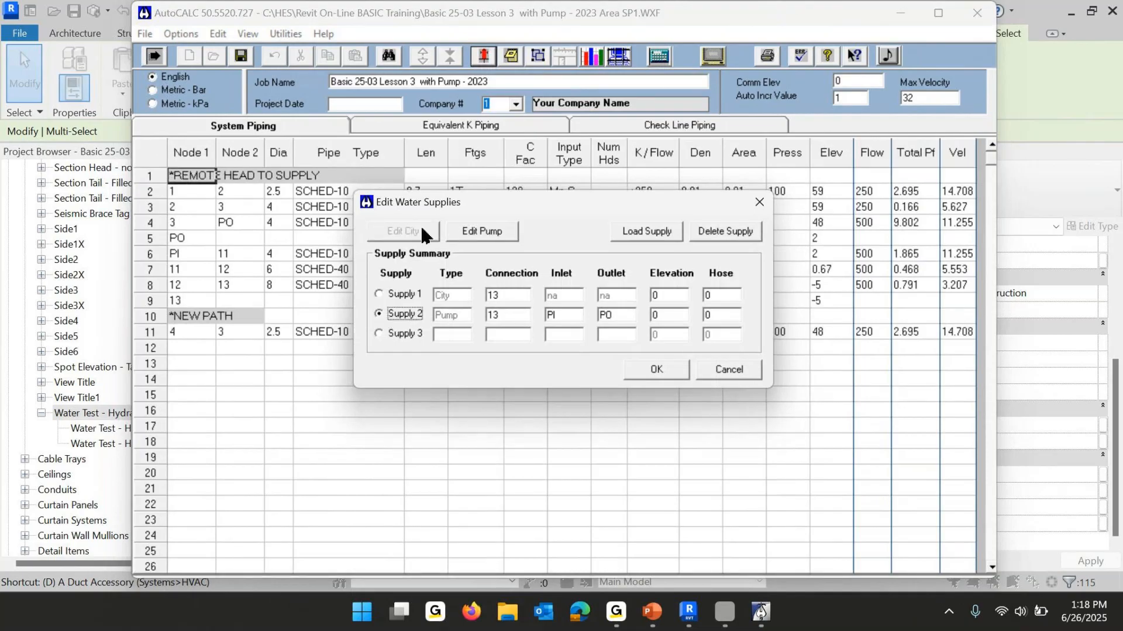
pyautogui.click(493, 234)
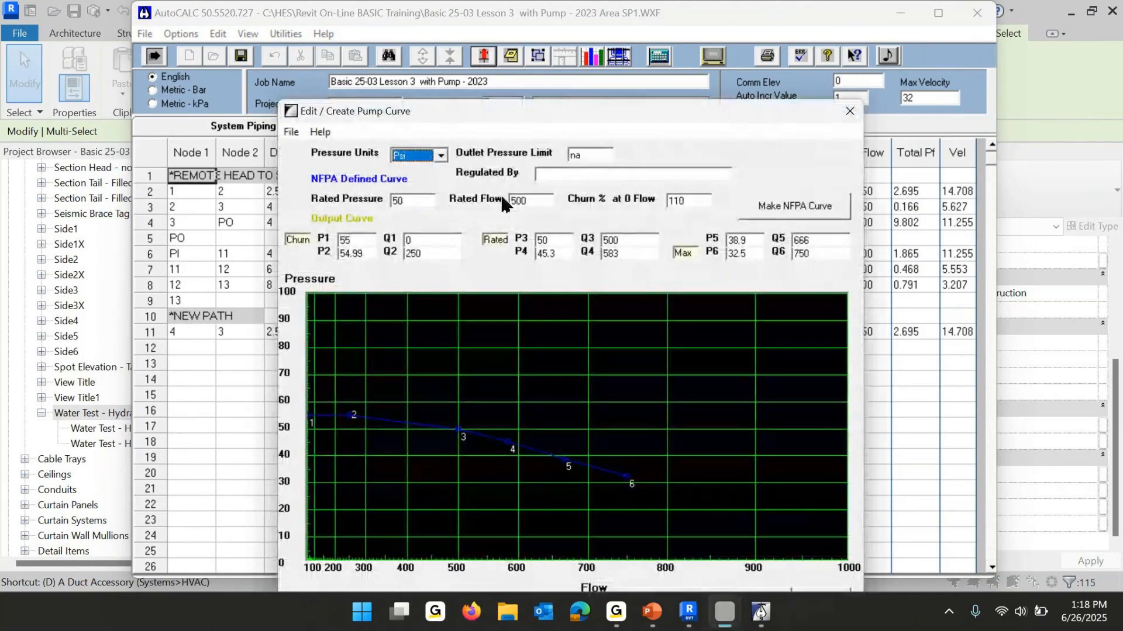
pyautogui.doubleClick(404, 199)
pyautogui.write('120')
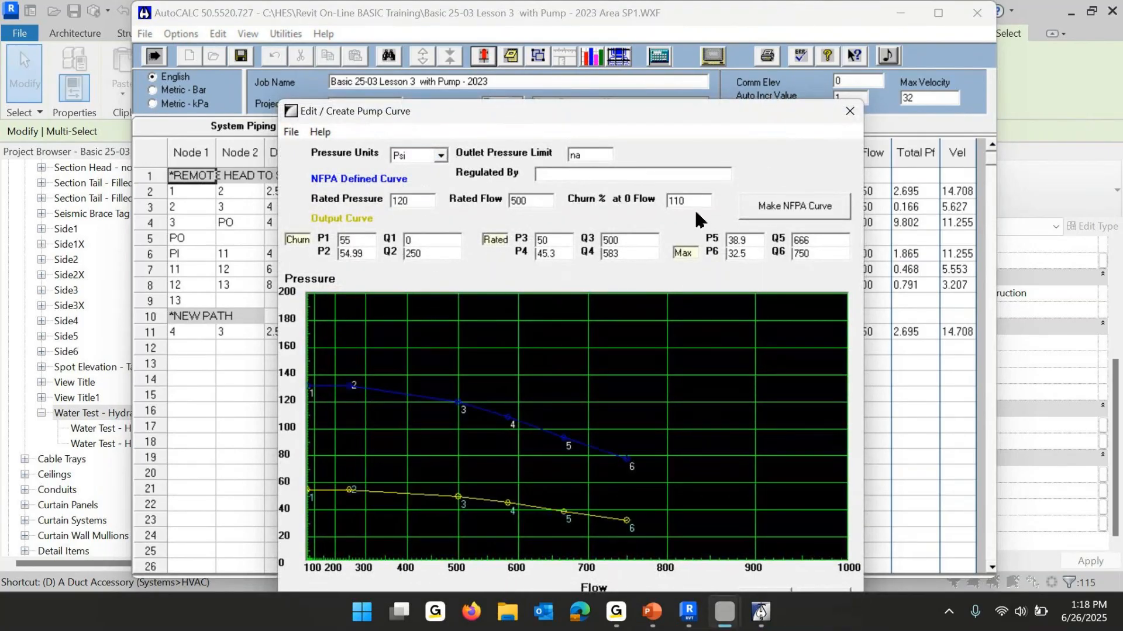
pyautogui.click(807, 206)
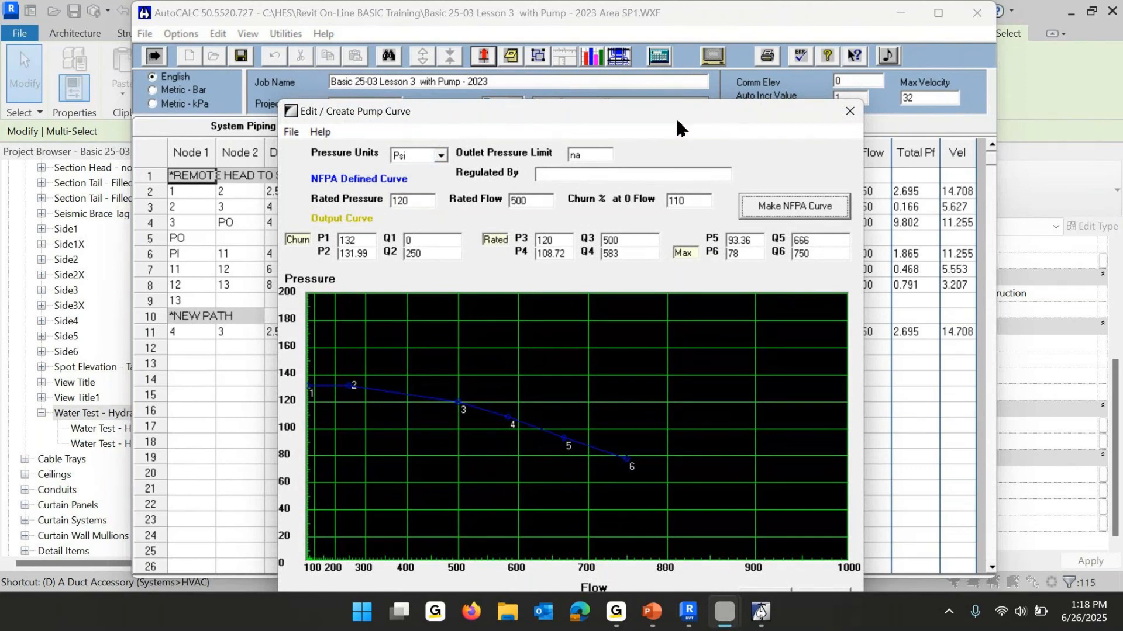
pyautogui.moveTo(676, 119); pyautogui.dragTo(591, 24)
pyautogui.click(678, 504)
pyautogui.click(658, 366)
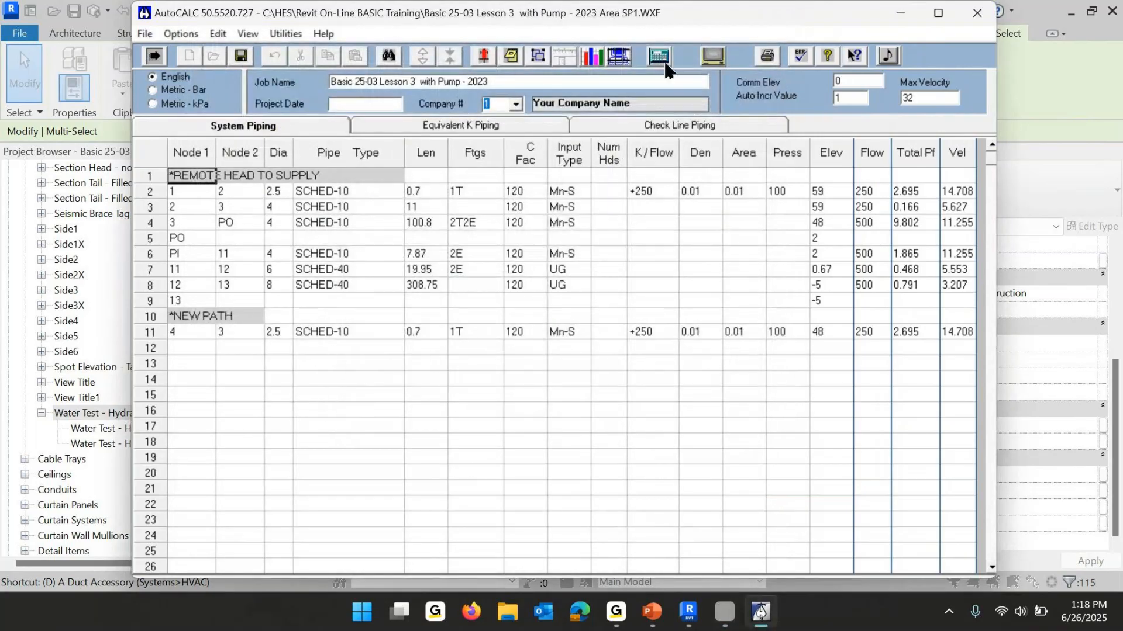
# Rerun the SP1 hydraulic calculation from the remote point to the supply with the updated pump rating, and close the results summary.
pyautogui.click(665, 63)
pyautogui.click(603, 508)
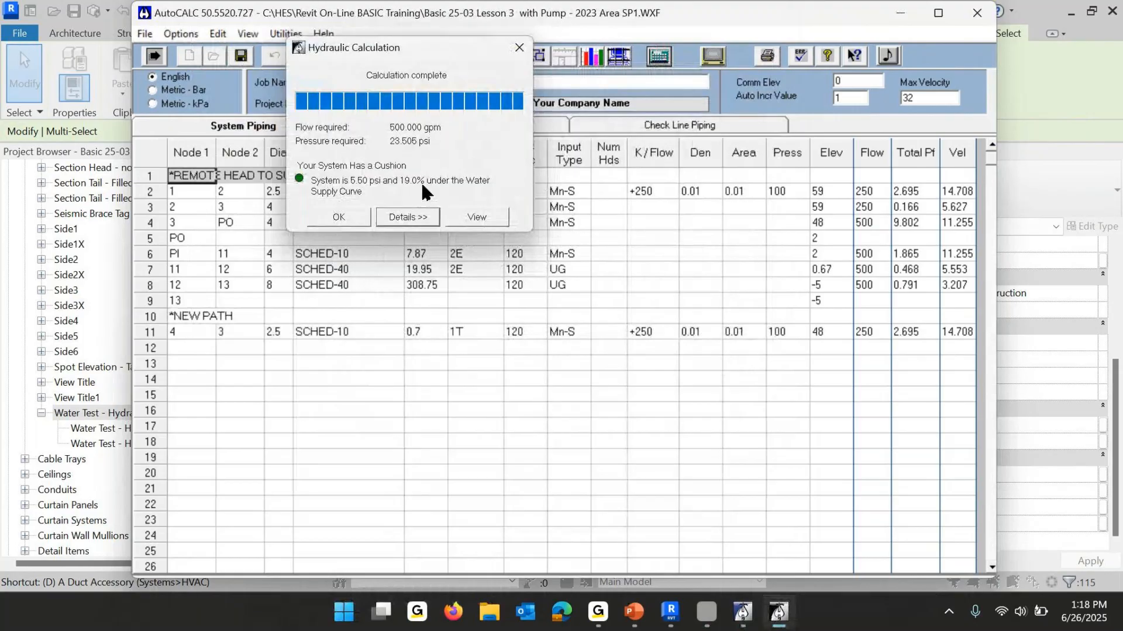
pyautogui.click(335, 214)
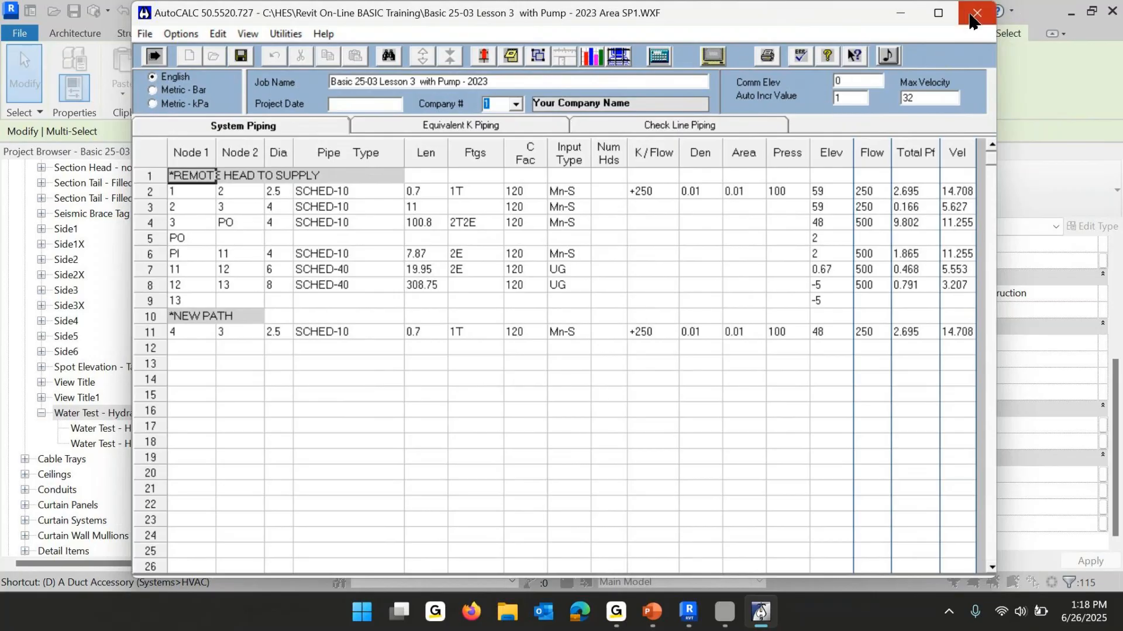
# Close AutoCALC, return to Revit, place the demand calc information beside the FP Installation plan, and dismiss the reference point notice.
pyautogui.click(972, 20)
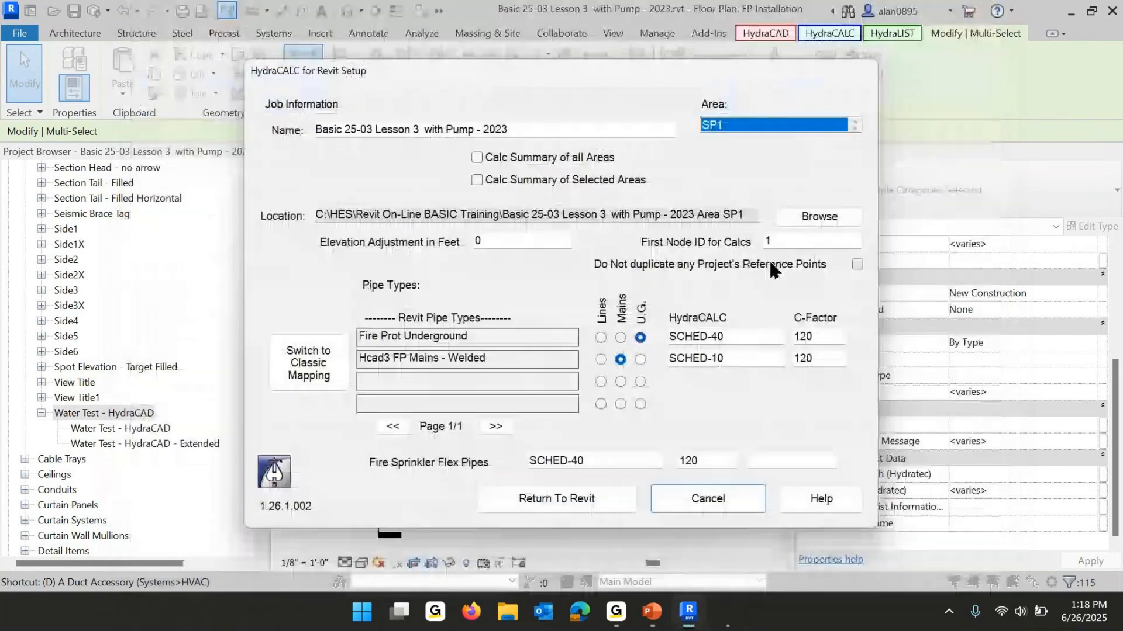
pyautogui.click(543, 501)
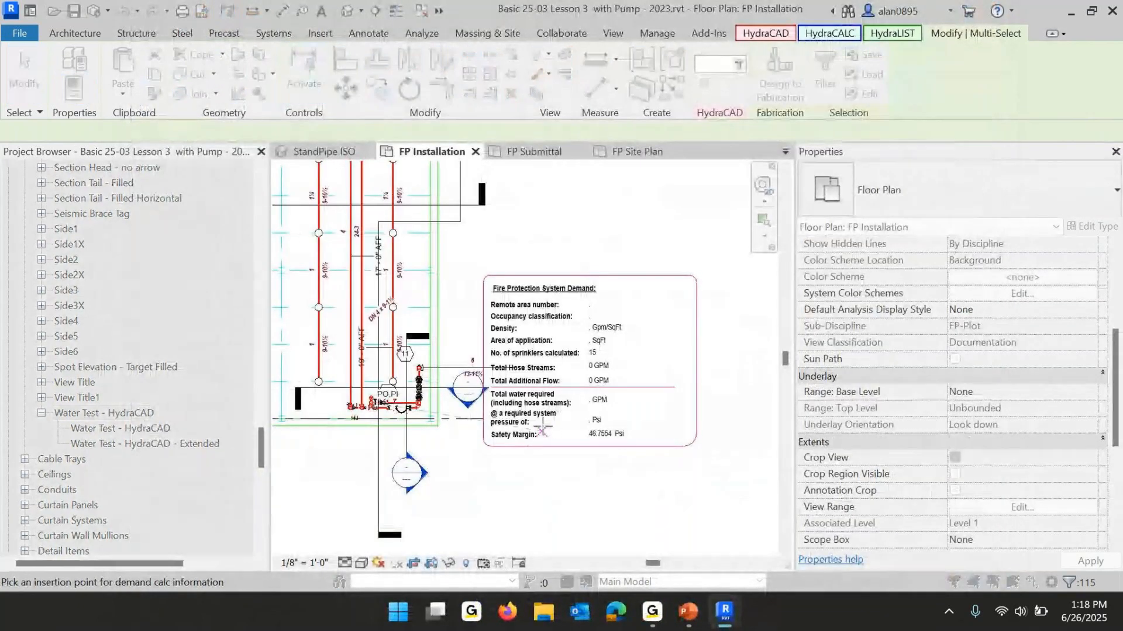
pyautogui.click(558, 262)
pyautogui.scroll(-4, 557, 262)
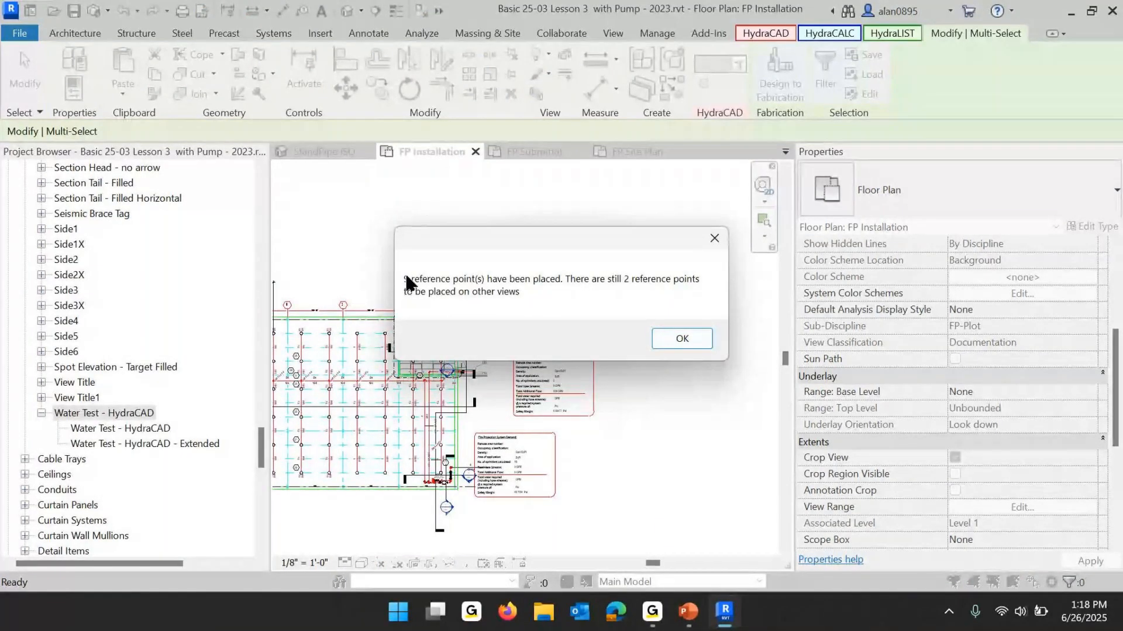
pyautogui.click(704, 337)
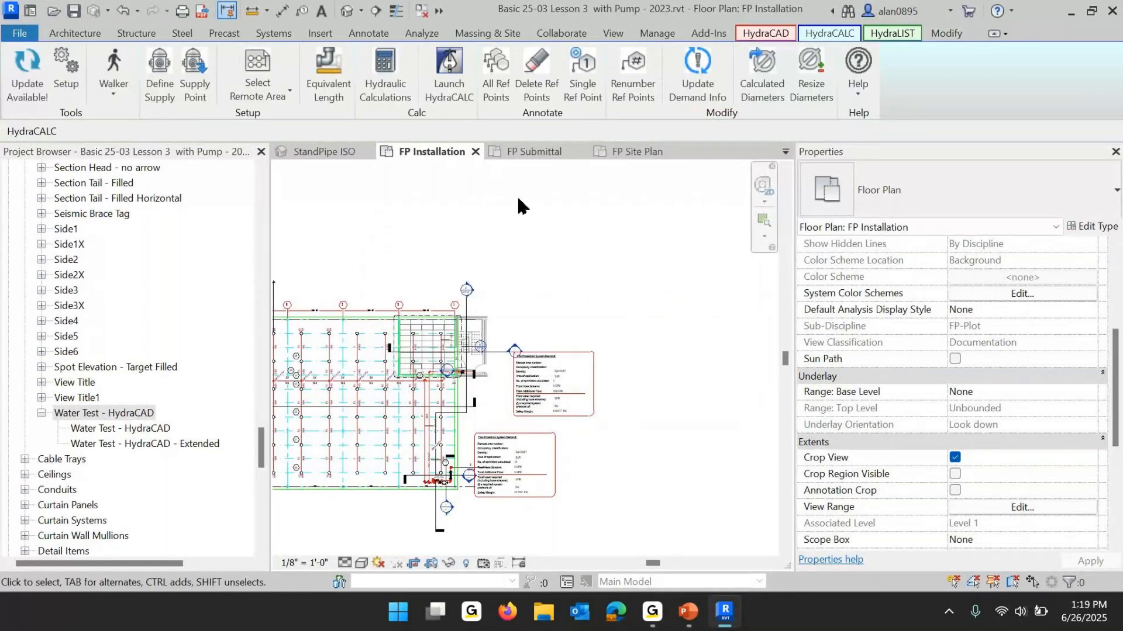
# In the FP Submittal plan, flip the Bldg Section @ Col E looking East section to the opposite direction and open its view.
pyautogui.click(538, 153)
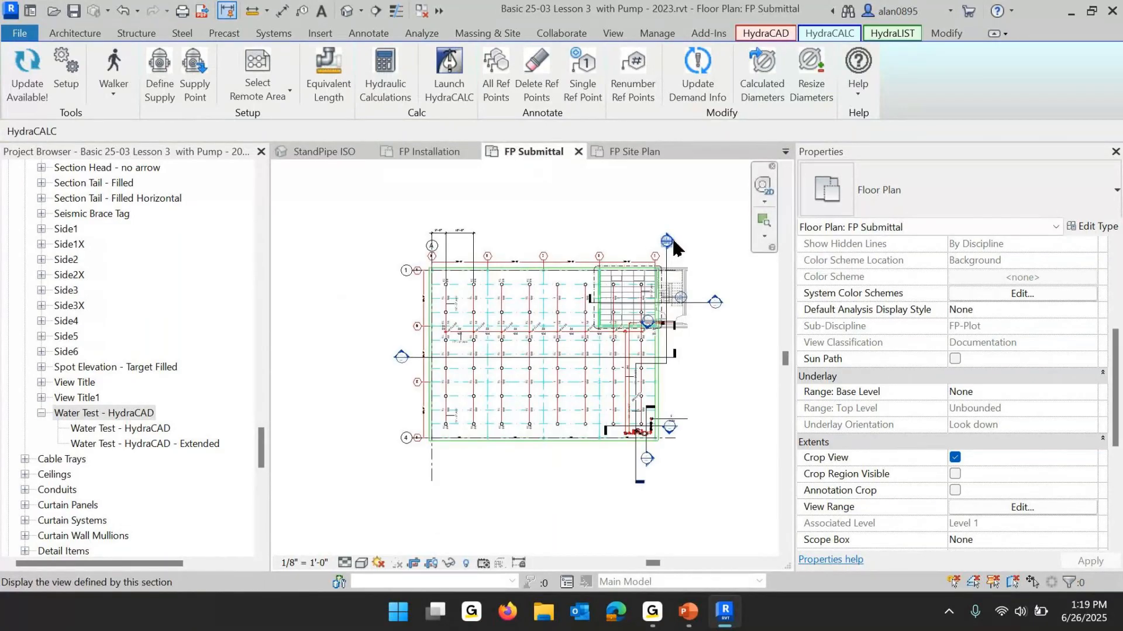
pyautogui.scroll(5, 675, 244)
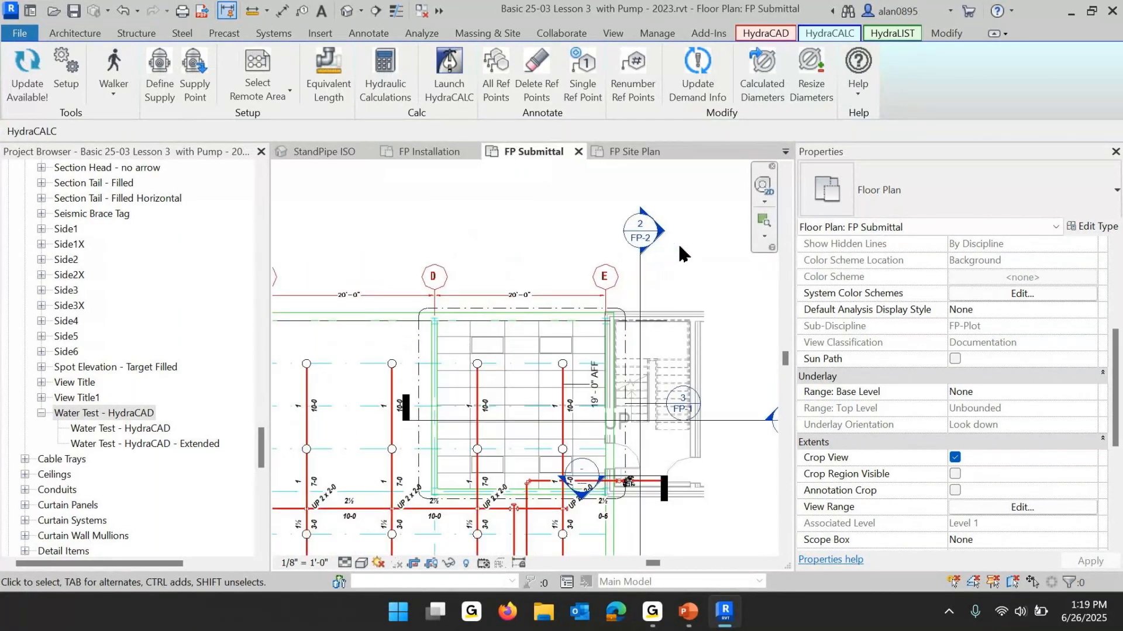
pyautogui.scroll(1, 680, 248)
pyautogui.moveTo(680, 248); pyautogui.dragTo(597, 141, button='middle')
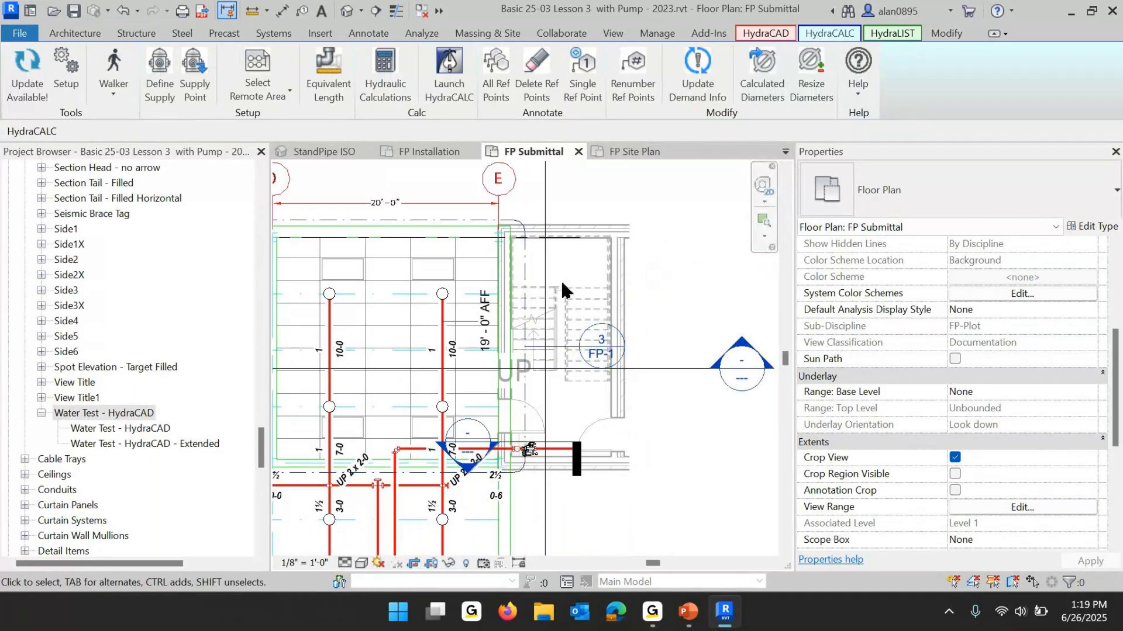
pyautogui.scroll(-3, 565, 291)
pyautogui.click(558, 244)
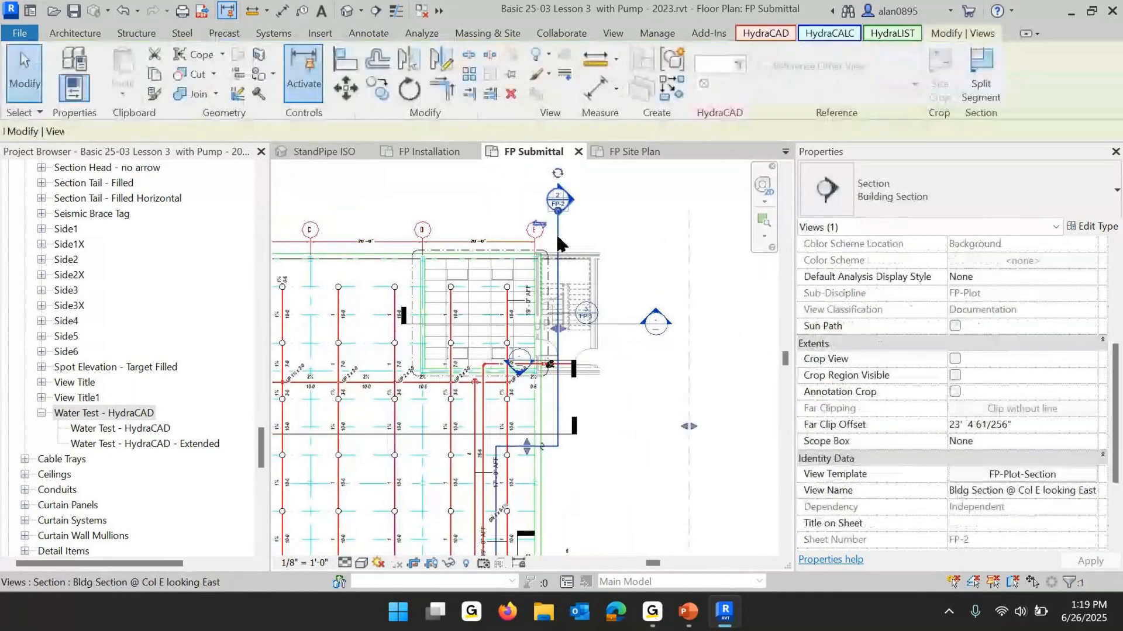
pyautogui.click(664, 196)
pyautogui.doubleClick(557, 200)
# Examine the floor control valves and hose valves along the standpipe riser in the Col E building section.
pyautogui.scroll(10, 589, 377)
pyautogui.scroll(5, 656, 366)
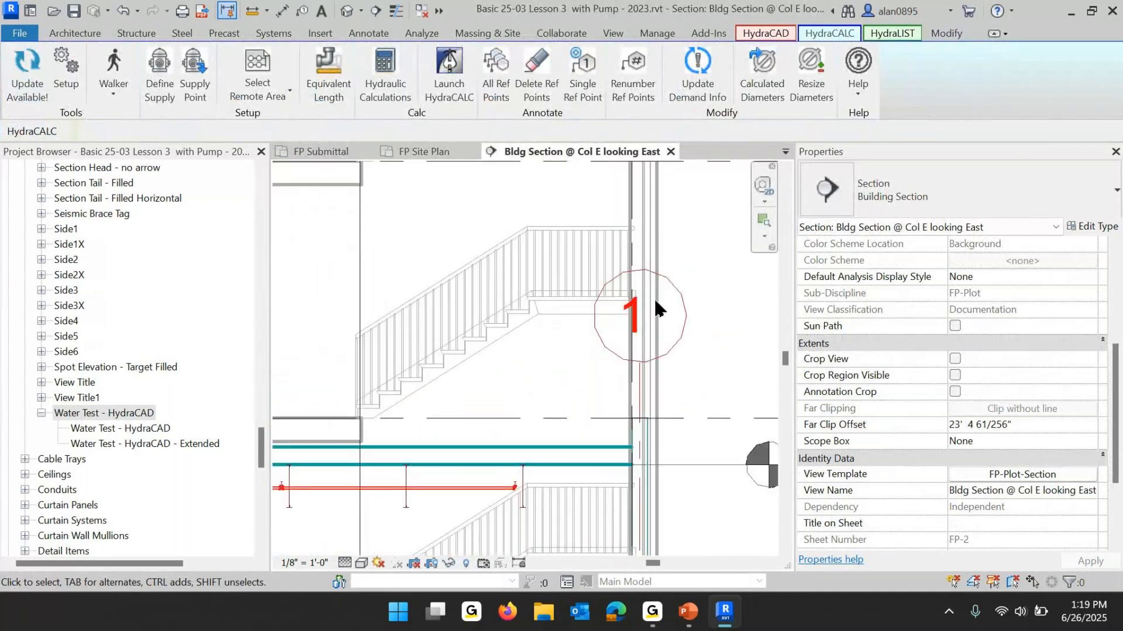
pyautogui.scroll(-5, 656, 308)
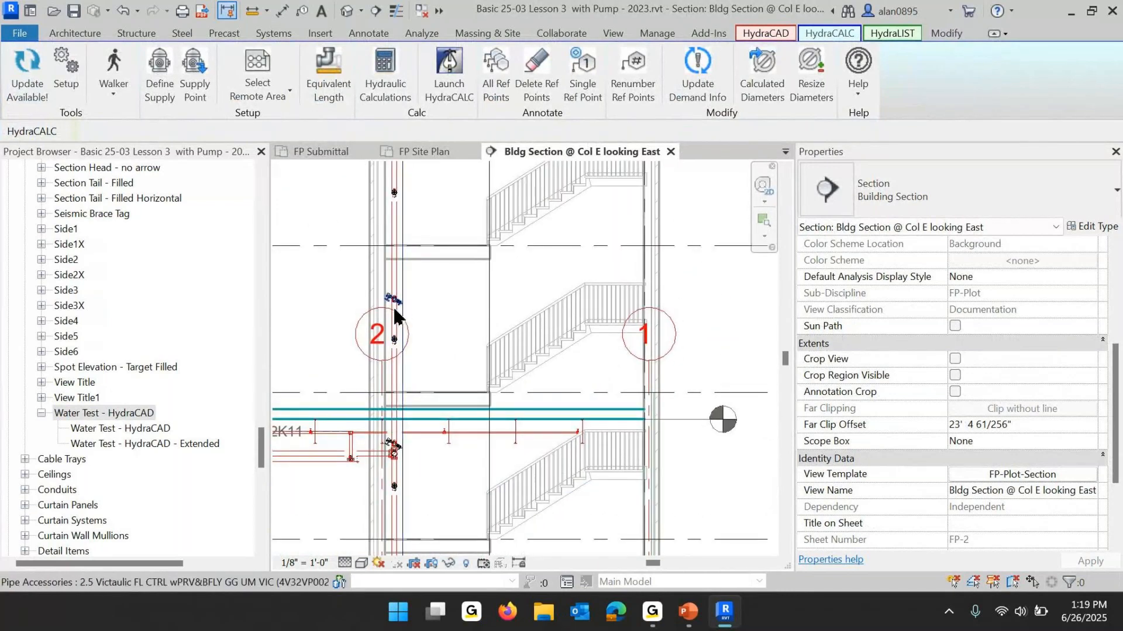
pyautogui.scroll(8, 395, 316)
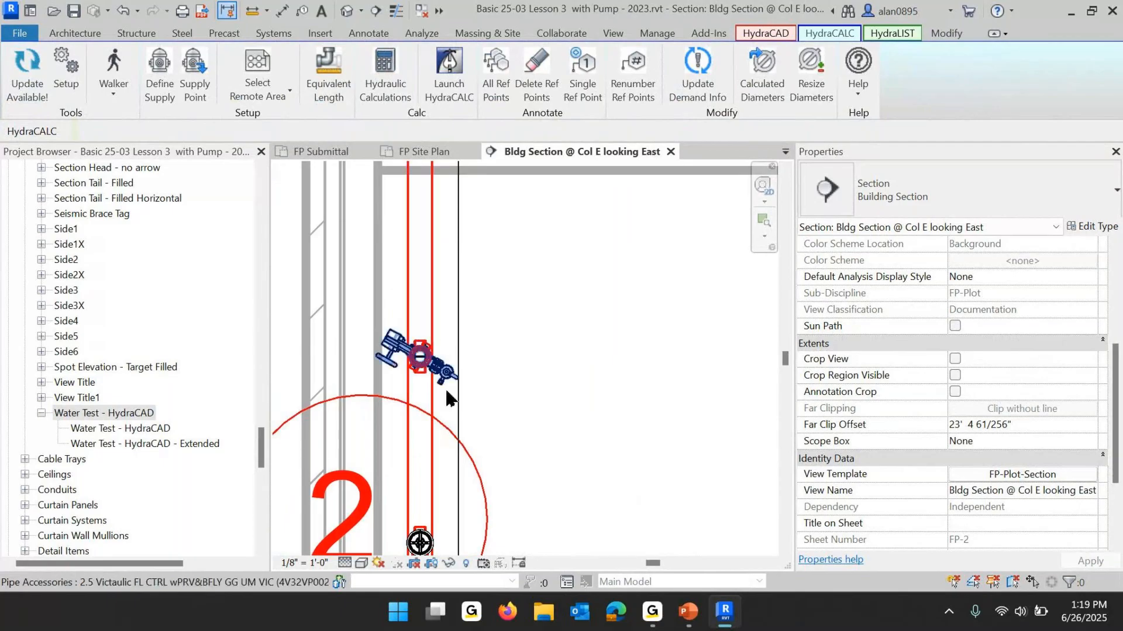
pyautogui.scroll(-6, 539, 375)
pyautogui.scroll(5, 489, 459)
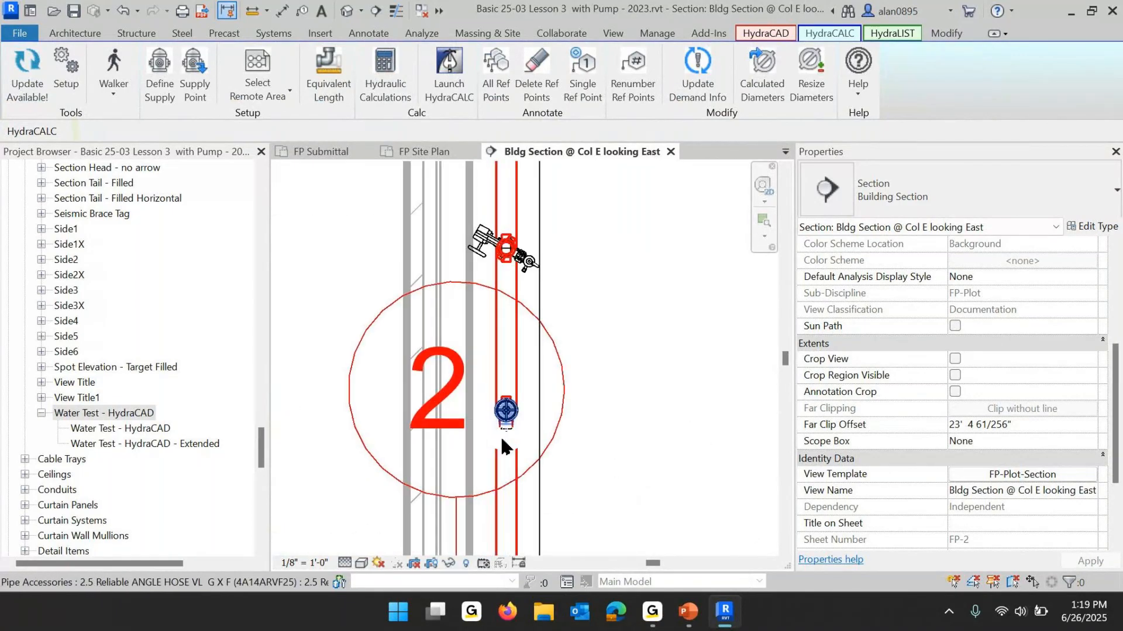
pyautogui.scroll(-4, 528, 391)
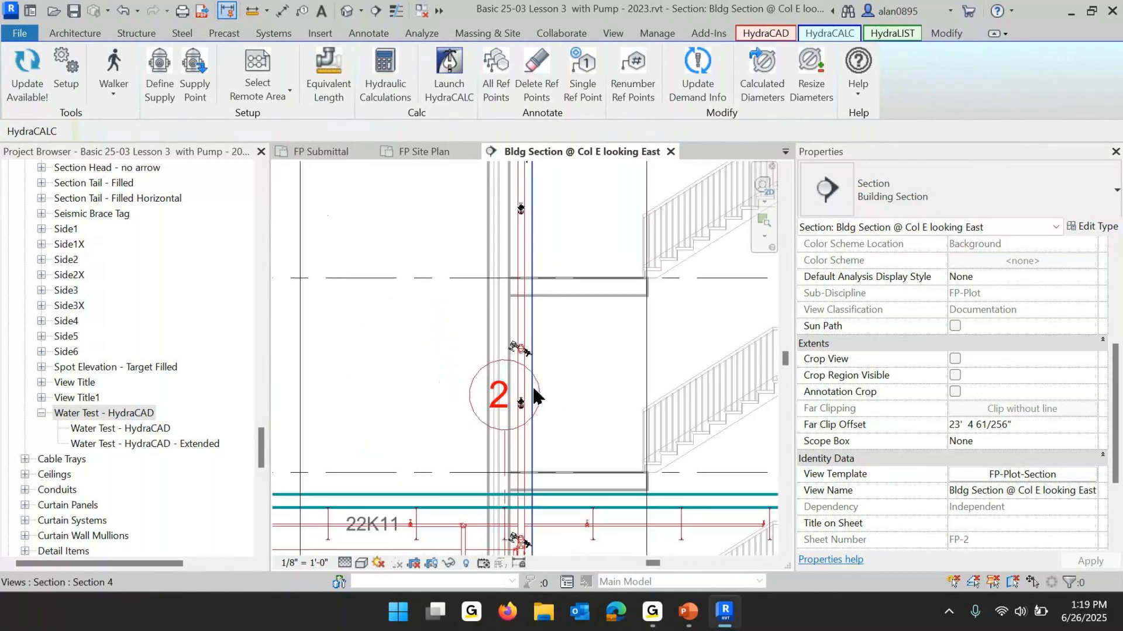
pyautogui.scroll(-2, 533, 388)
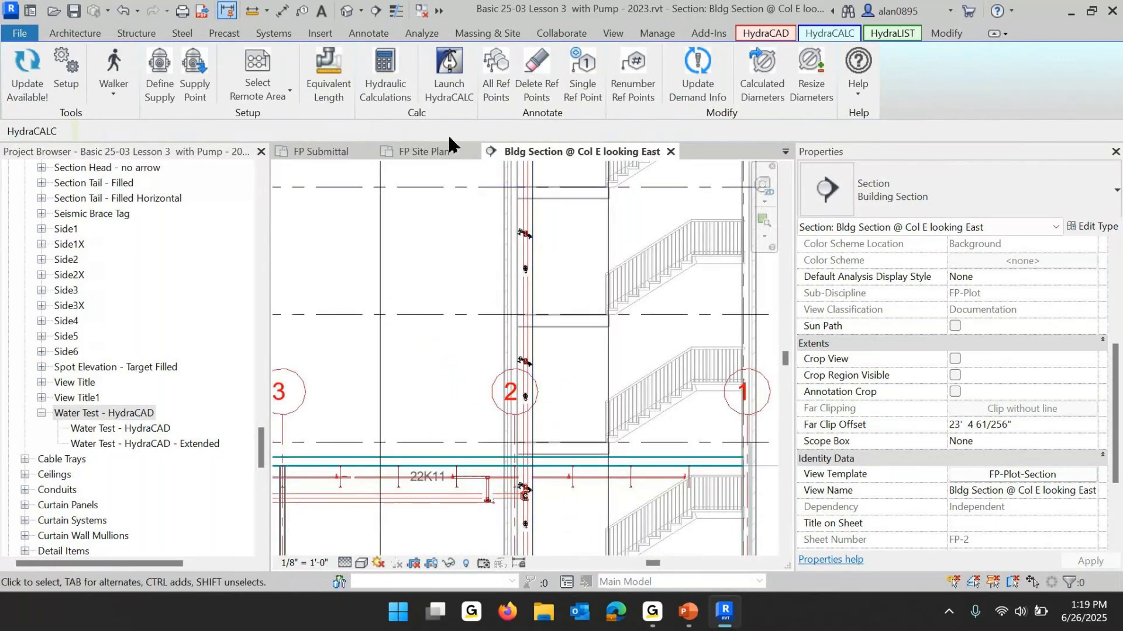
# Return to the FP Submittal plan, flip Section 3 by the stair to face the standpipe, and open the section view.
pyautogui.click(437, 155)
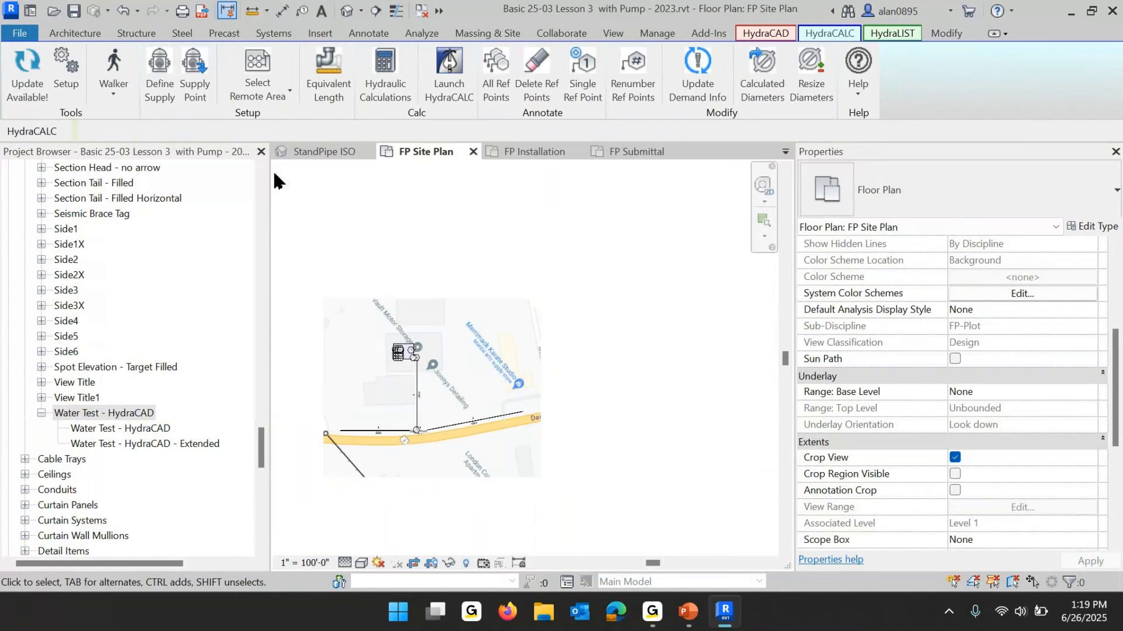
pyautogui.click(304, 154)
pyautogui.click(642, 153)
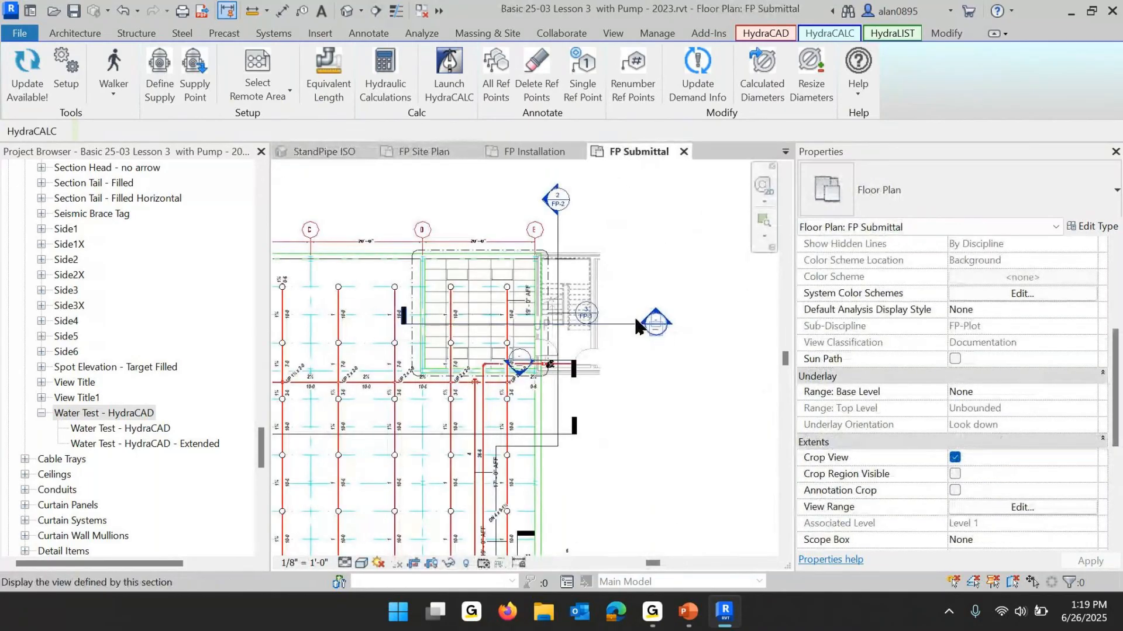
pyautogui.scroll(2, 612, 331)
pyautogui.scroll(2, 519, 327)
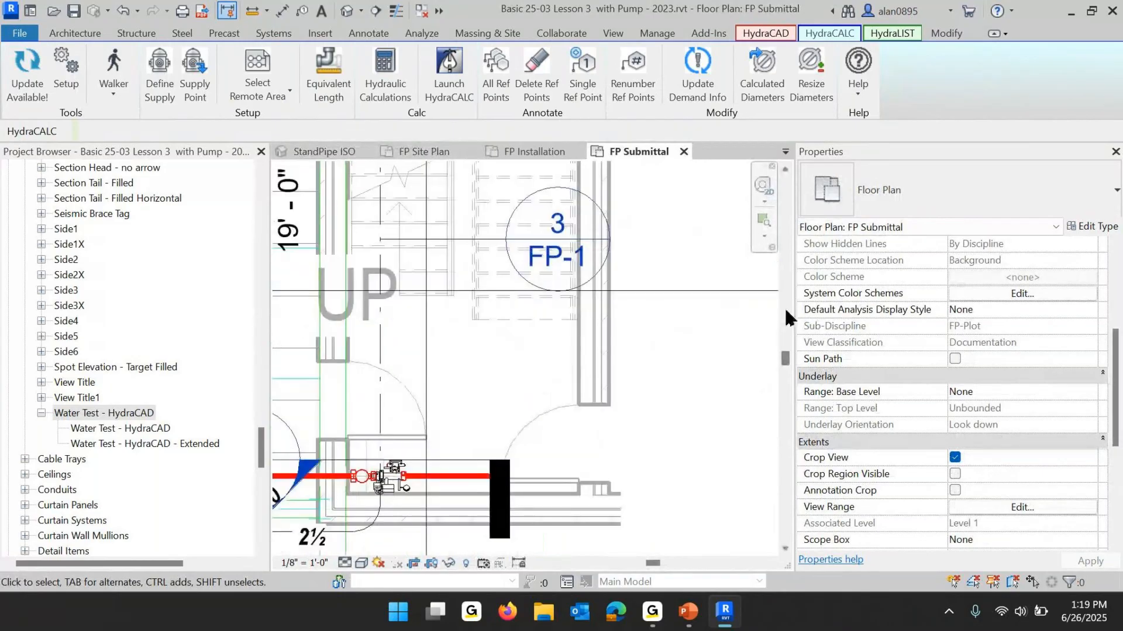
pyautogui.scroll(-2, 768, 334)
pyautogui.scroll(1, 655, 320)
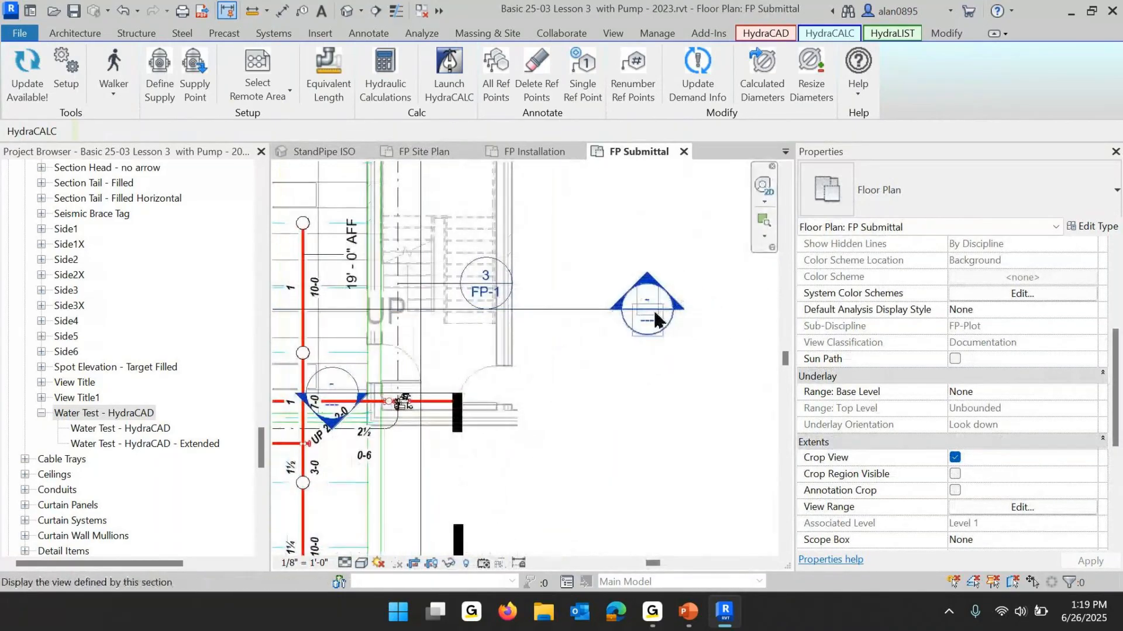
pyautogui.click(622, 325)
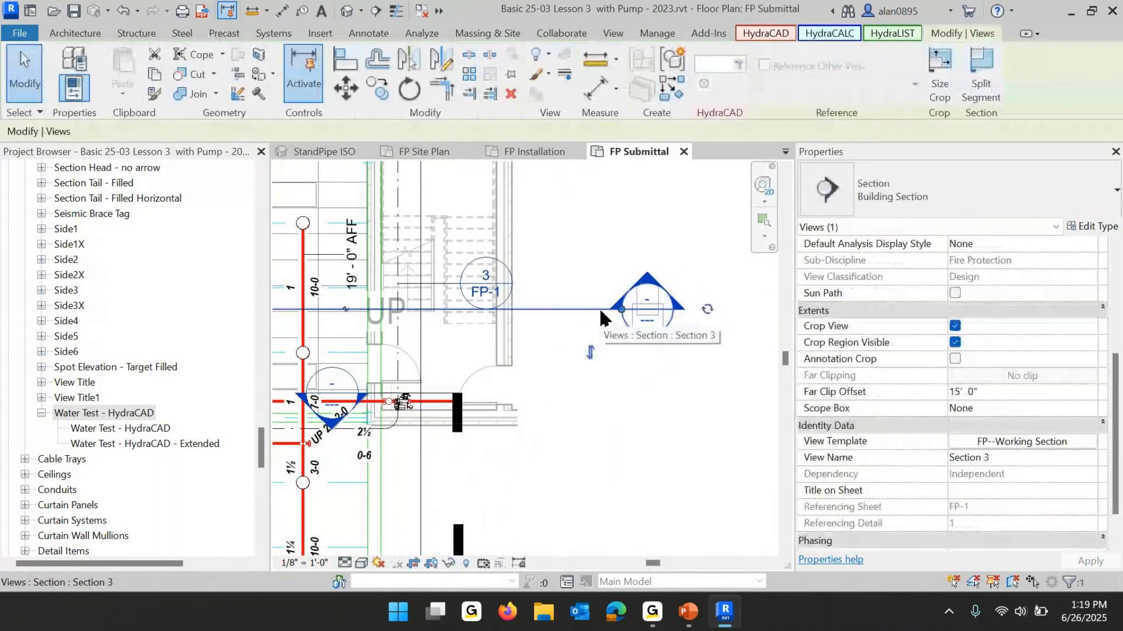
pyautogui.click(590, 352)
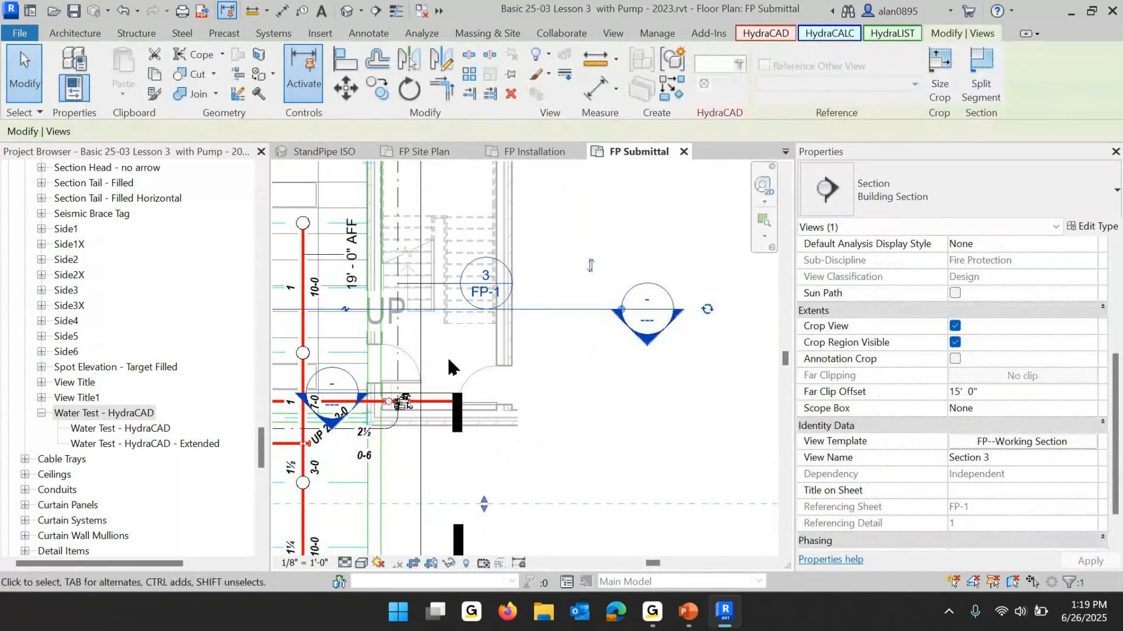
pyautogui.click(671, 453)
pyautogui.doubleClick(671, 334)
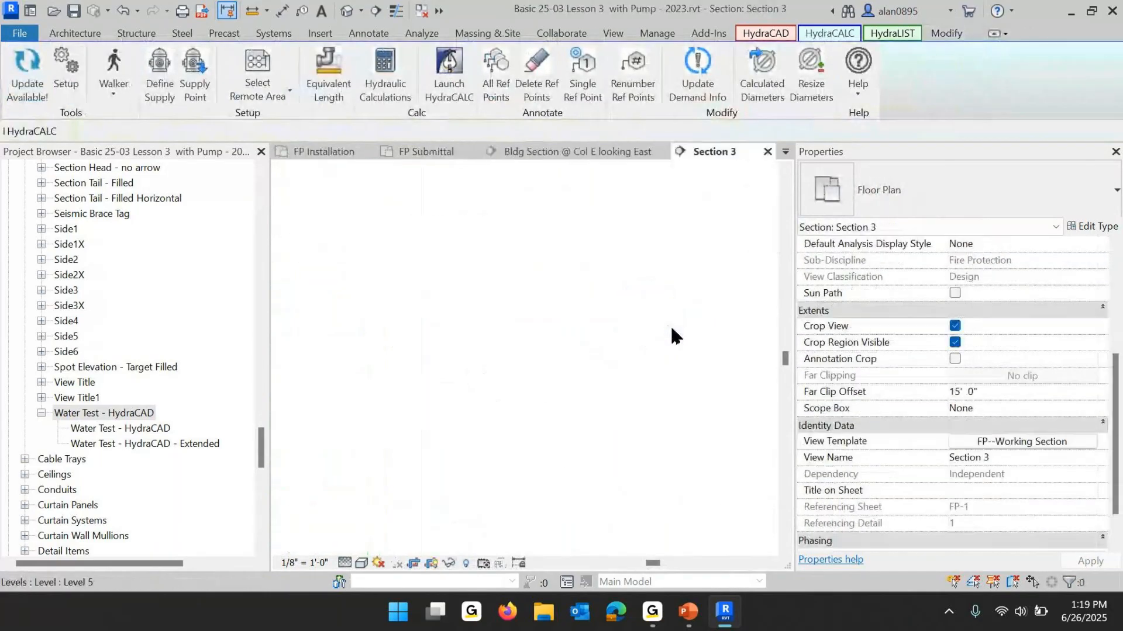
# Place all remaining hydraulic reference points in the Section 3 view at the upper standpipe hose valves.
pyautogui.scroll(5, 564, 370)
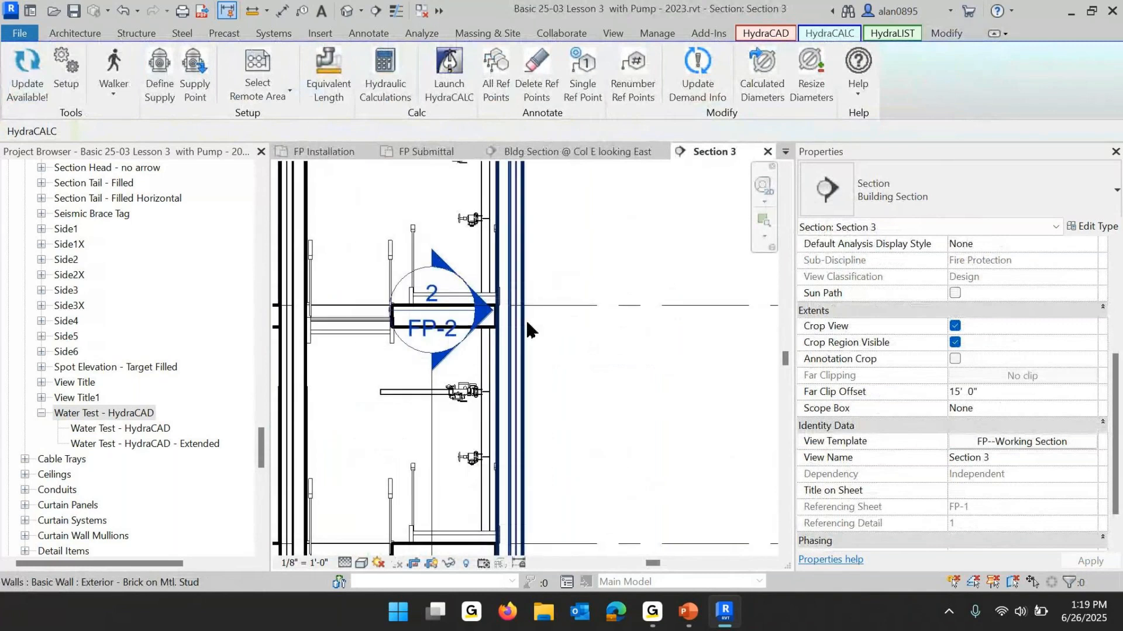
pyautogui.scroll(-2, 611, 297)
pyautogui.moveTo(648, 263); pyautogui.dragTo(644, 462, button='middle')
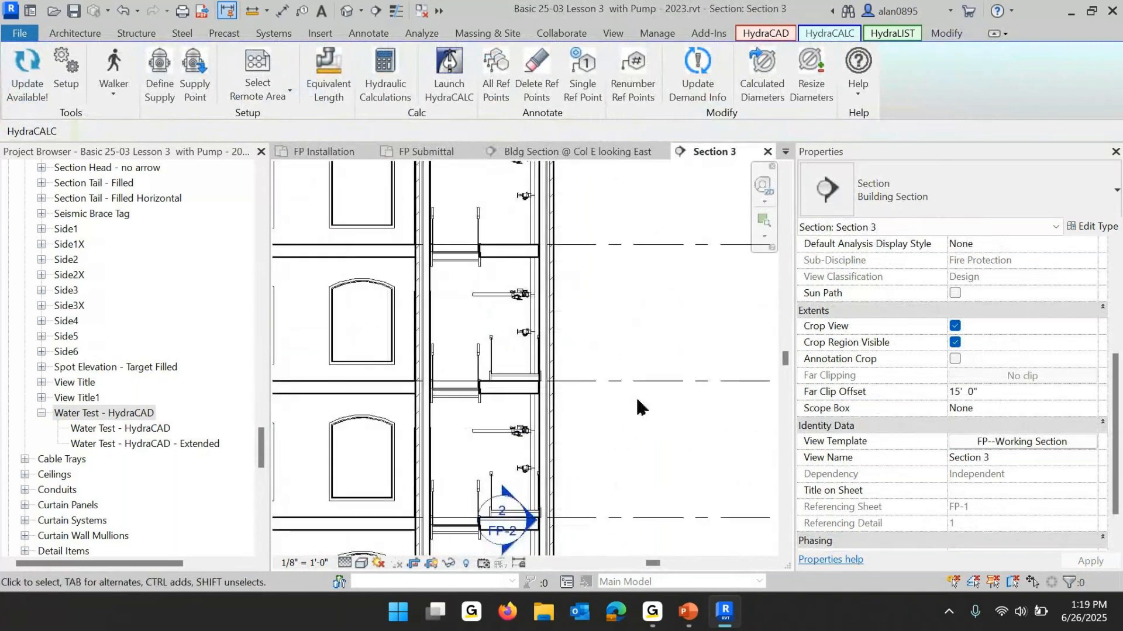
pyautogui.click(496, 73)
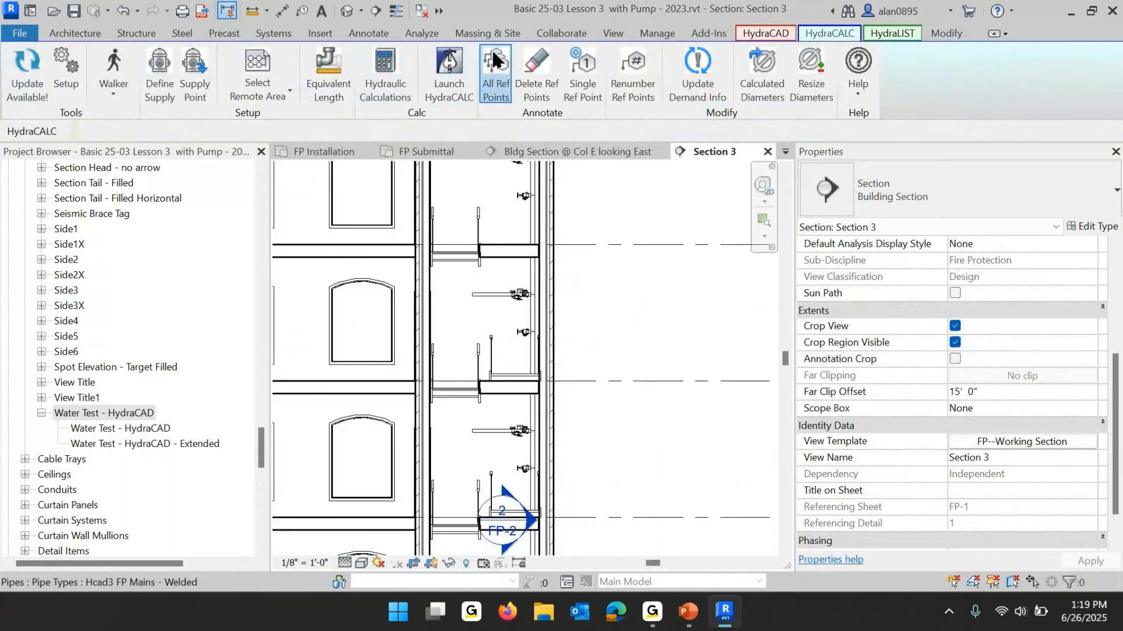
pyautogui.scroll(2, 649, 275)
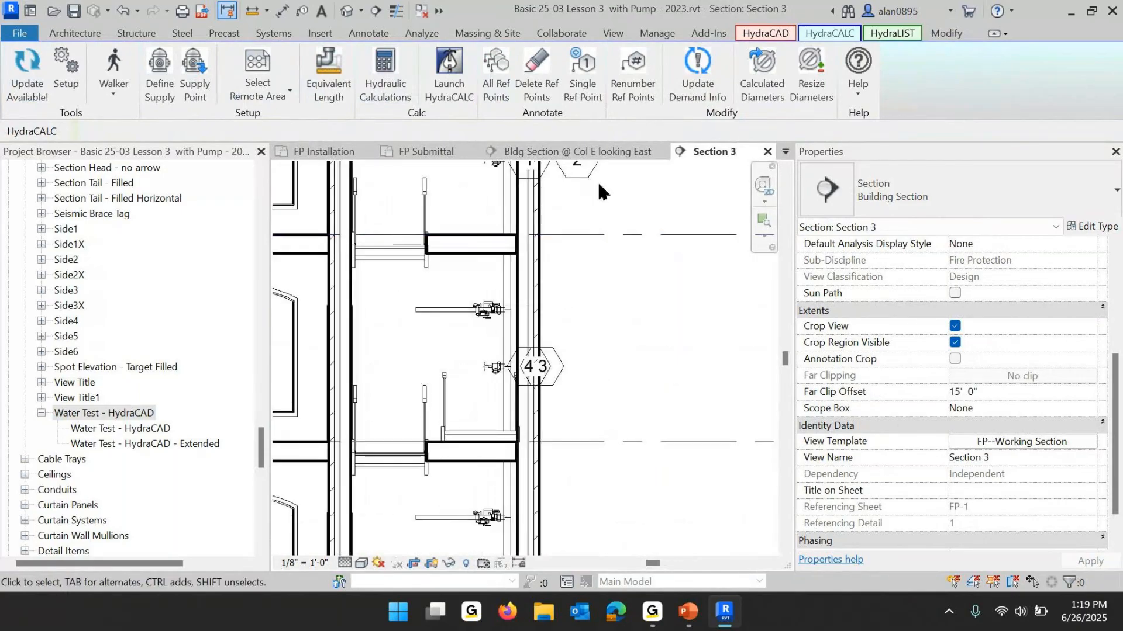
pyautogui.moveTo(603, 195); pyautogui.dragTo(587, 332, button='middle')
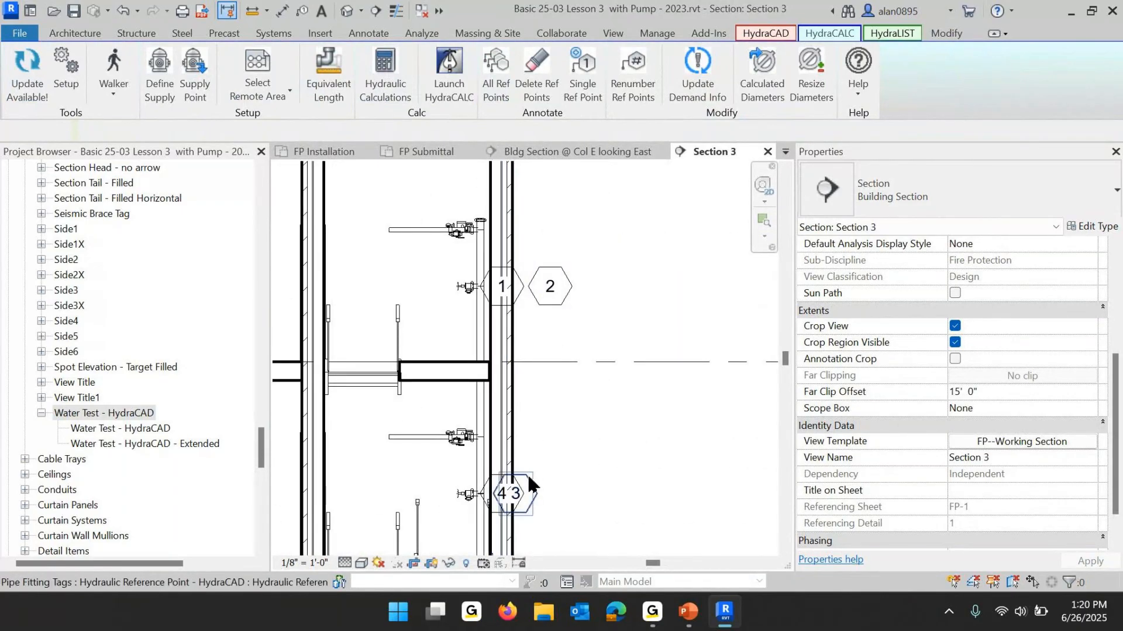
# Move the reference point 3 tag outward beyond the exterior wall, clear of the overlapping tag 4.
pyautogui.moveTo(529, 485); pyautogui.dragTo(576, 485)
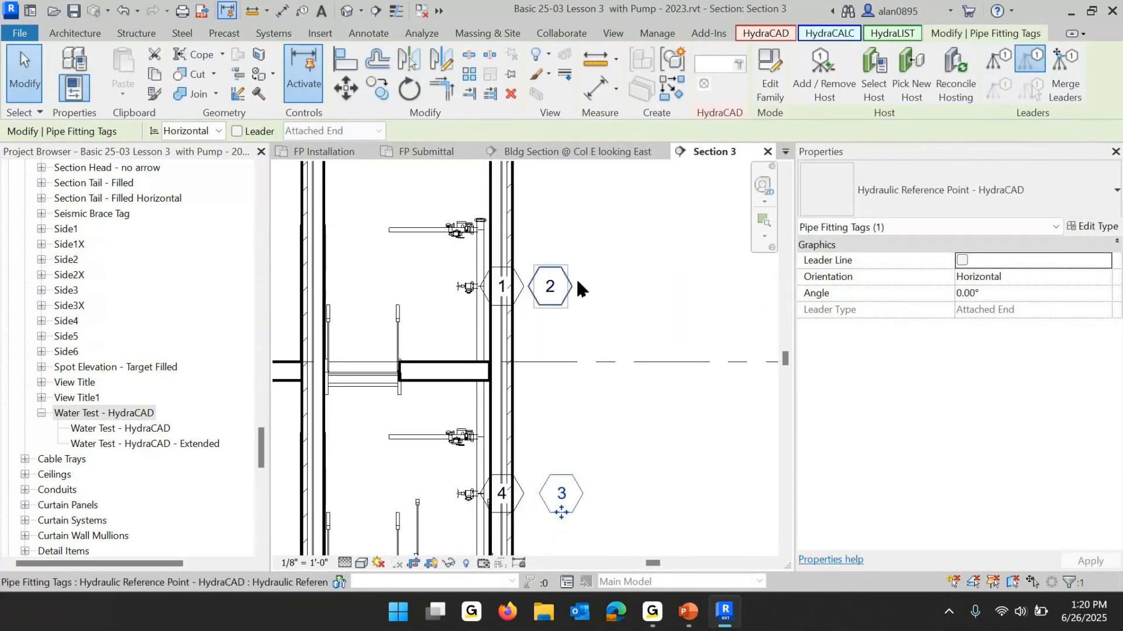
pyautogui.click(506, 306)
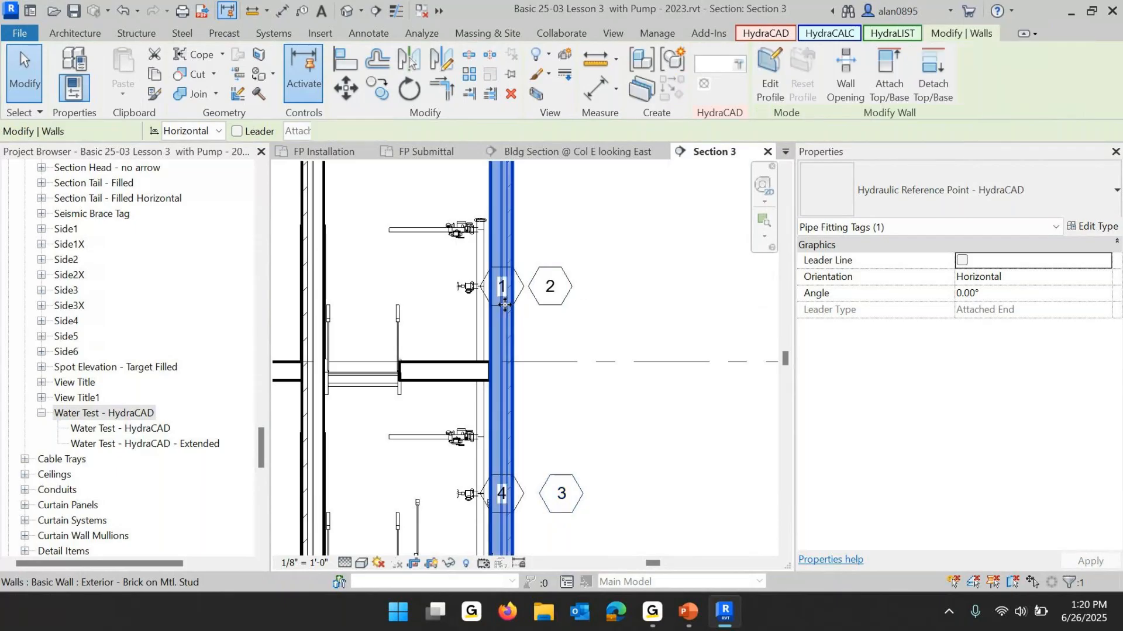
pyautogui.click(605, 328)
# Move the reference point 1 and 4 tags off the exterior wall to the stair side of their hose valves.
pyautogui.scroll(4, 514, 307)
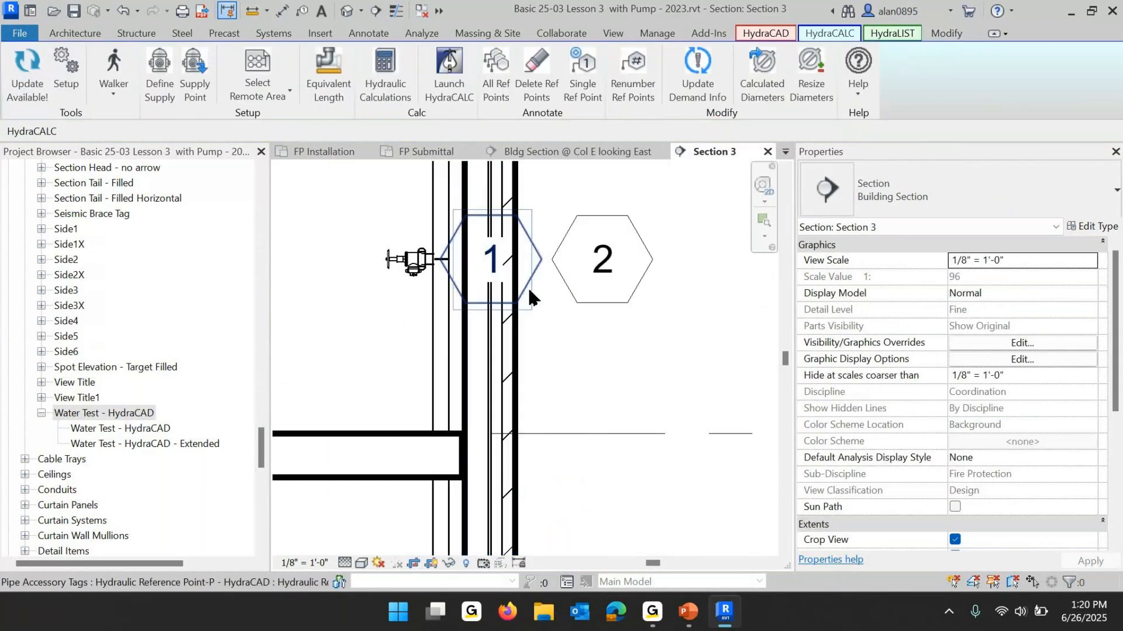
pyautogui.click(517, 304)
pyautogui.moveTo(491, 304); pyautogui.dragTo(325, 306)
pyautogui.scroll(-3, 457, 374)
pyautogui.moveTo(514, 495); pyautogui.dragTo(633, 258, button='middle')
pyautogui.moveTo(570, 350); pyautogui.dragTo(492, 349)
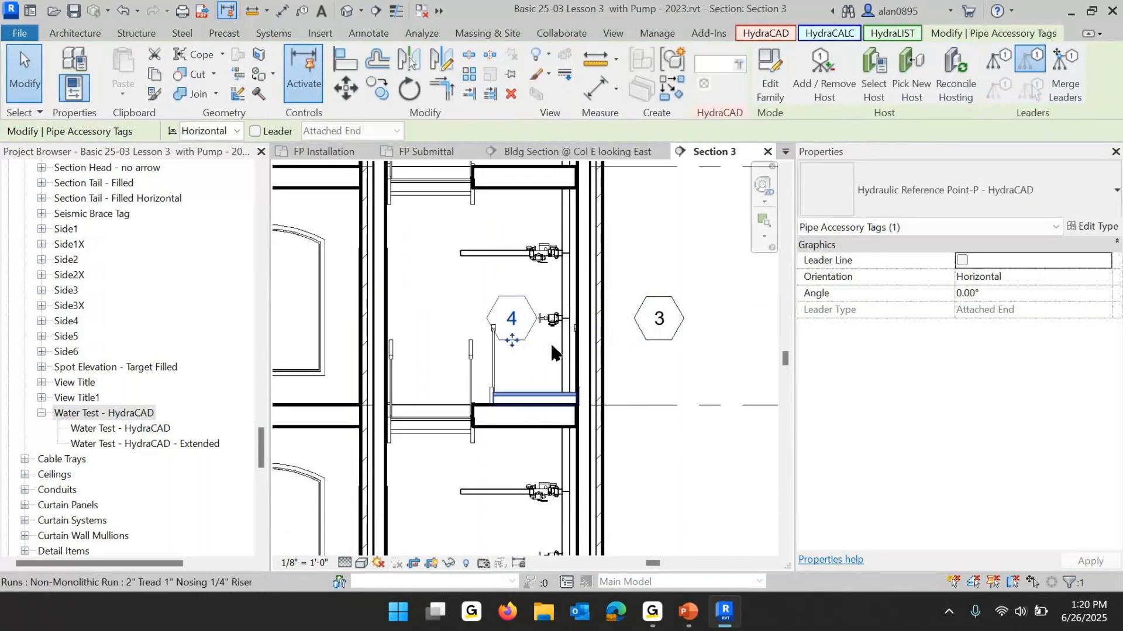
pyautogui.scroll(-8, 578, 366)
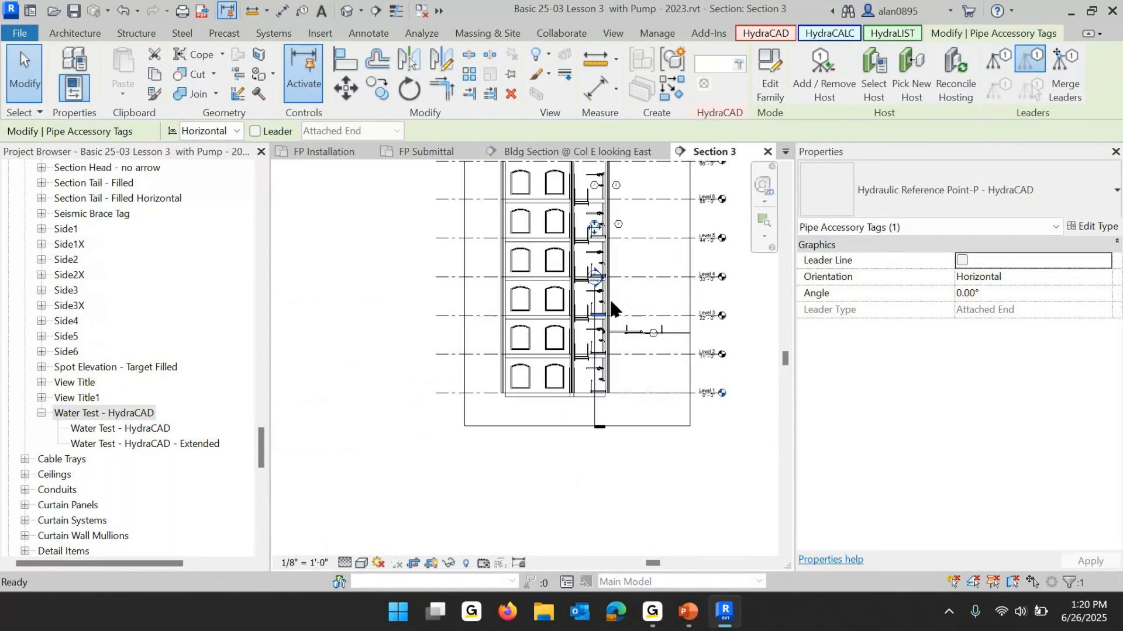
pyautogui.click(643, 298)
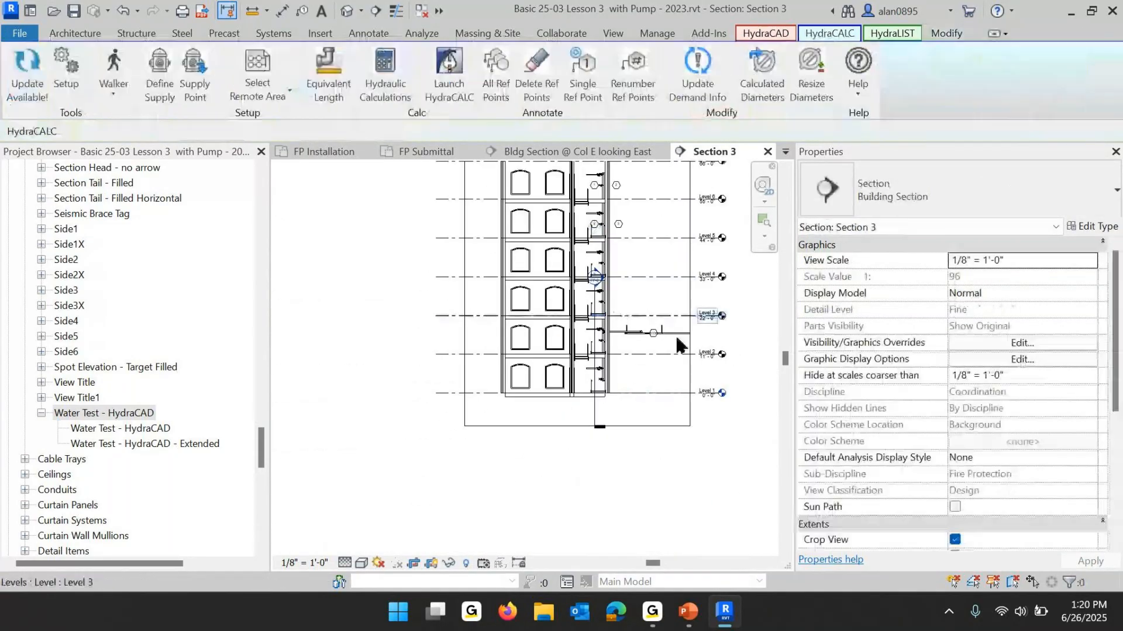
# Switch to the PowerPoint training slide show and advance from slide 52 past slide 54.
pyautogui.click(688, 612)
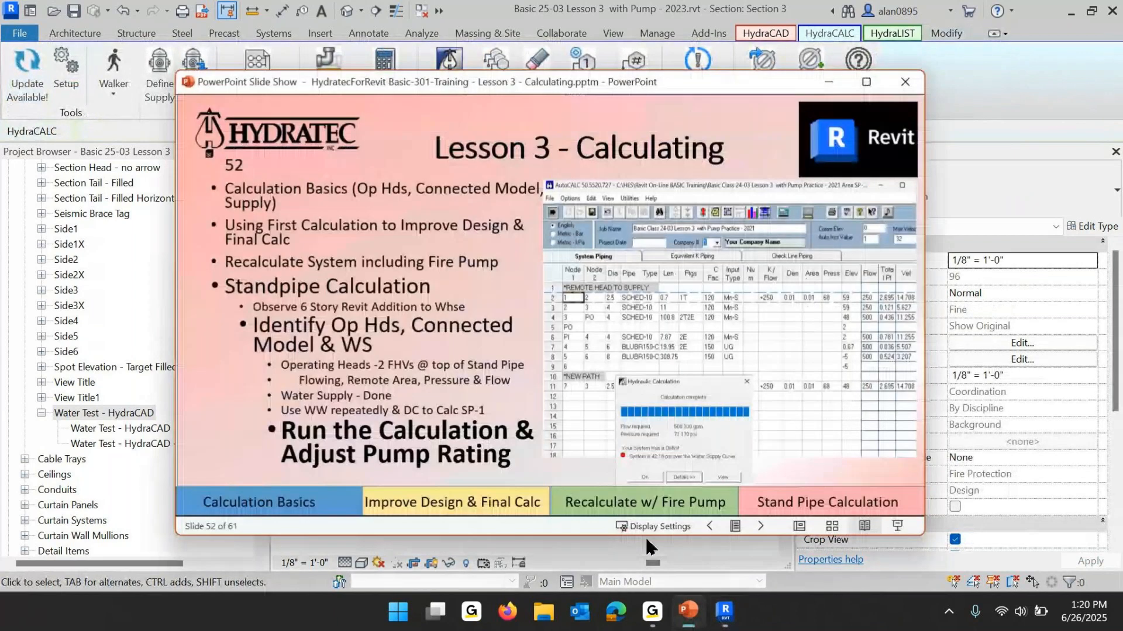
pyautogui.click(522, 320)
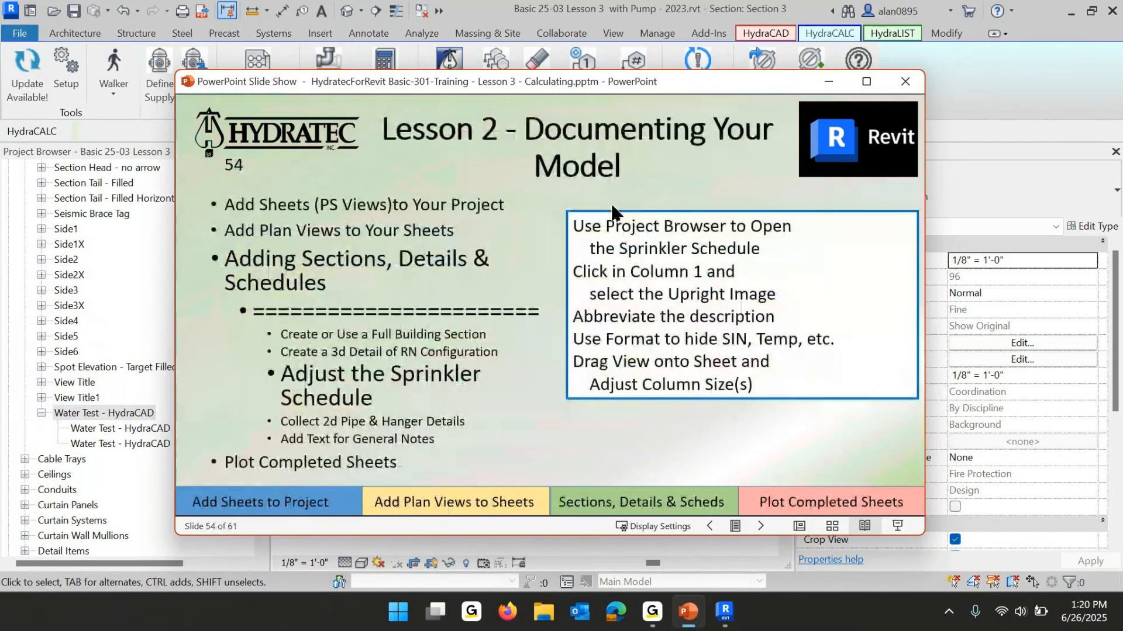
pyautogui.click(459, 332)
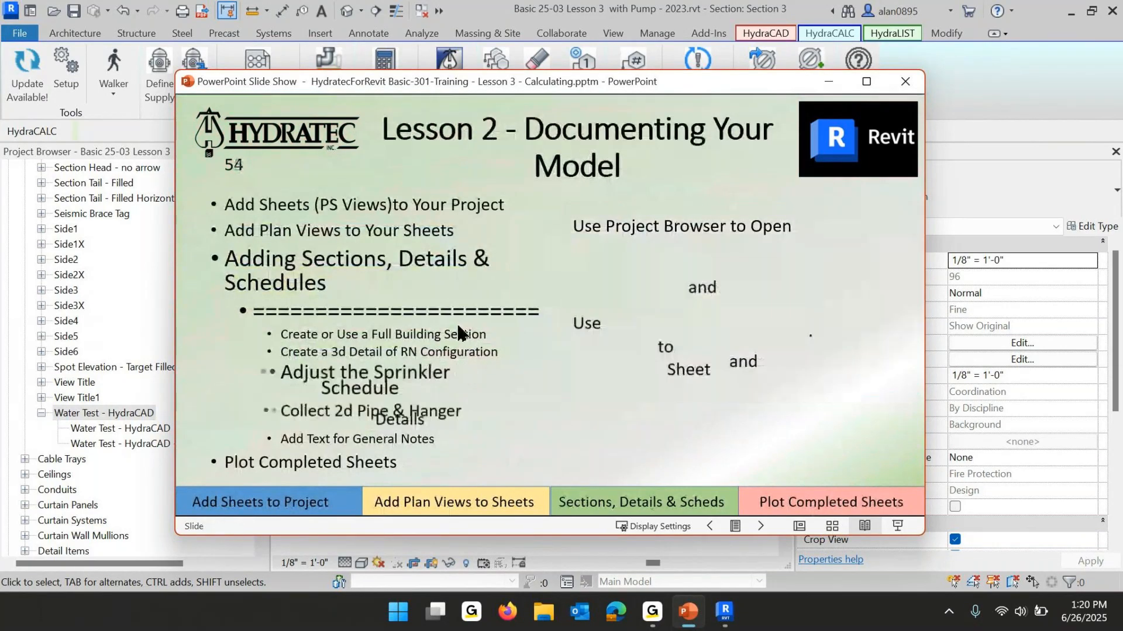